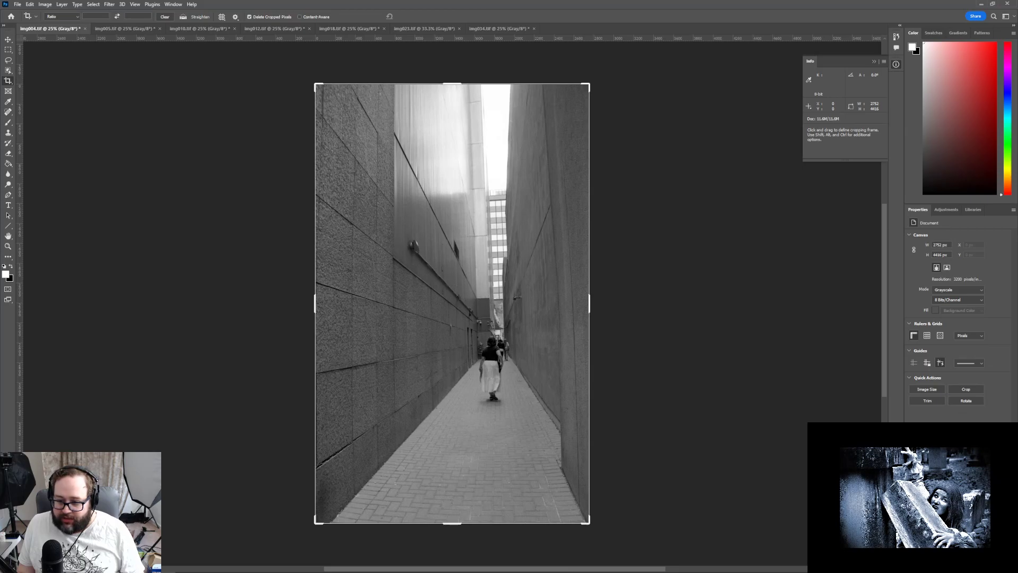
drag(951, 422, 952, 385)
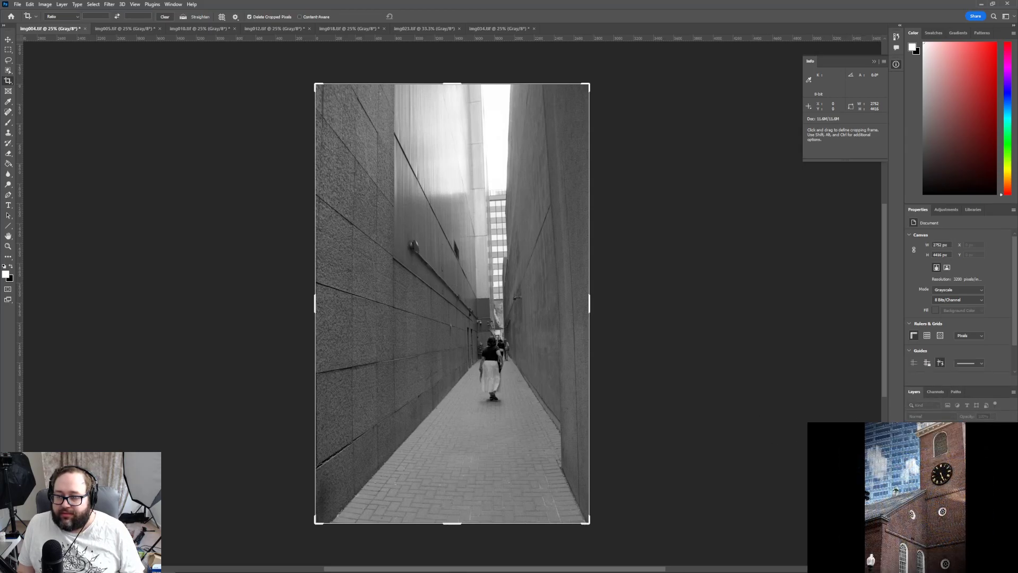
click(949, 451)
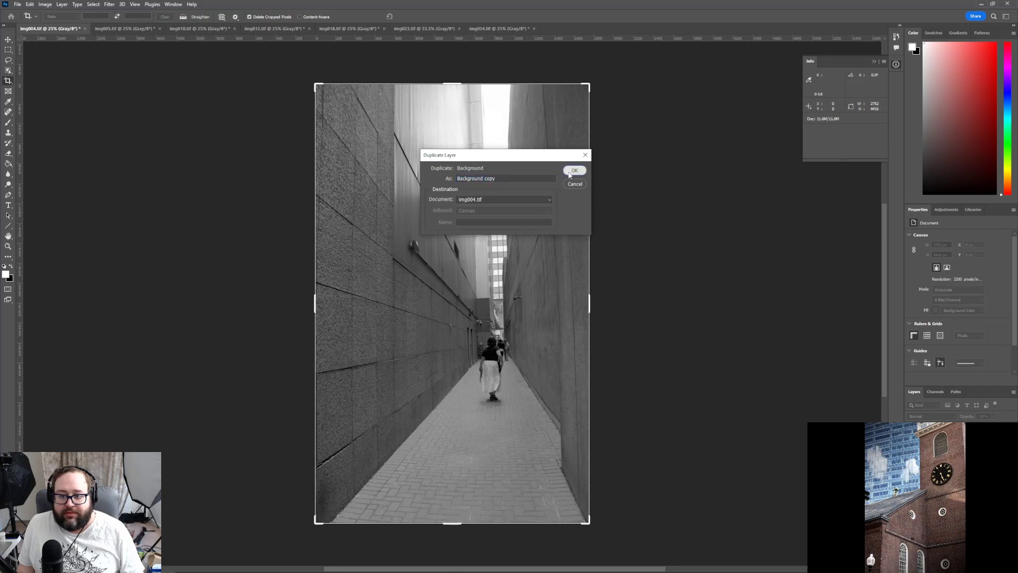
click(572, 171)
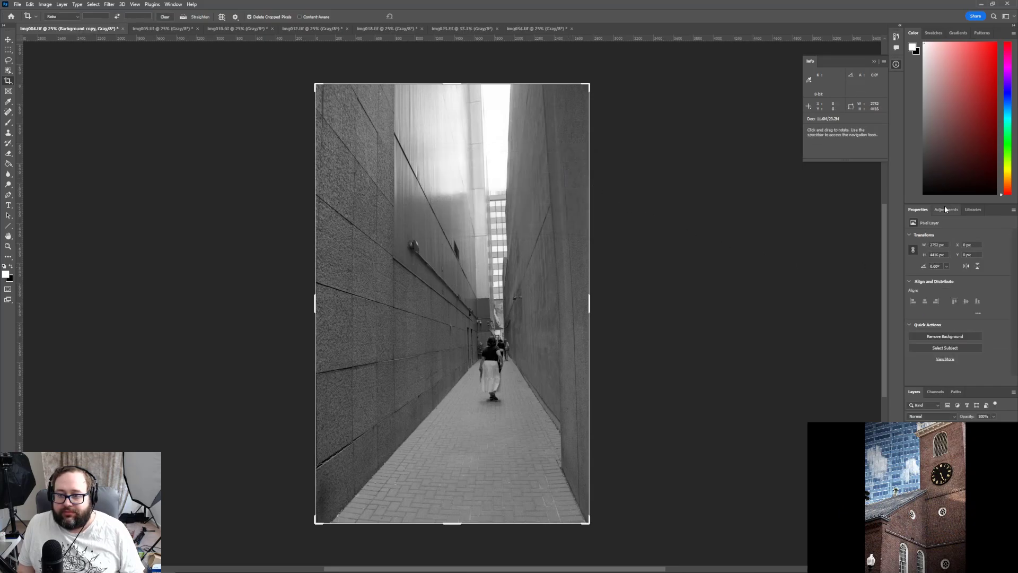
click(30, 4)
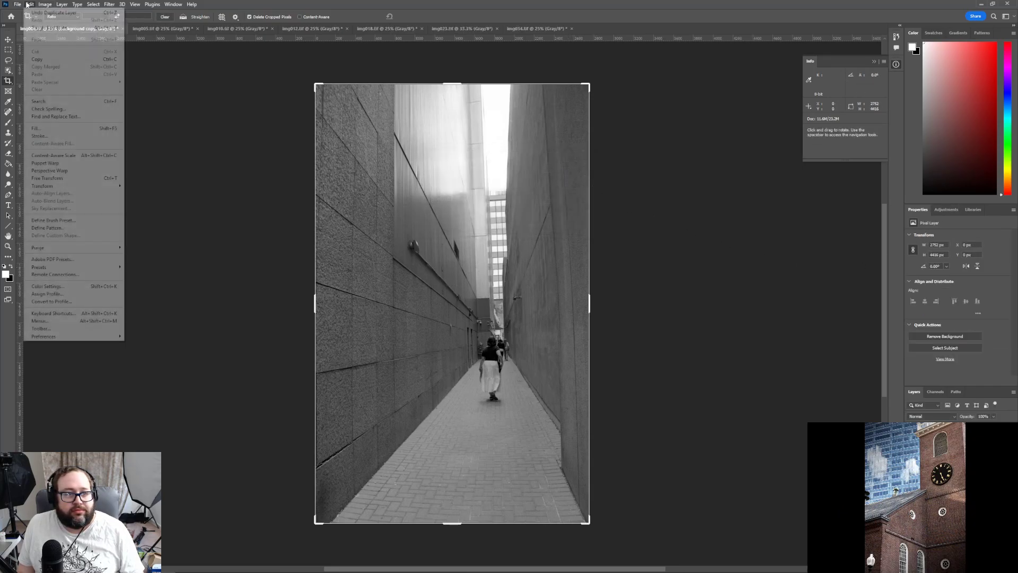
Convert the img004.tif image to RGB Color mode and duplicate the Background layer as Background copy
click(45, 5)
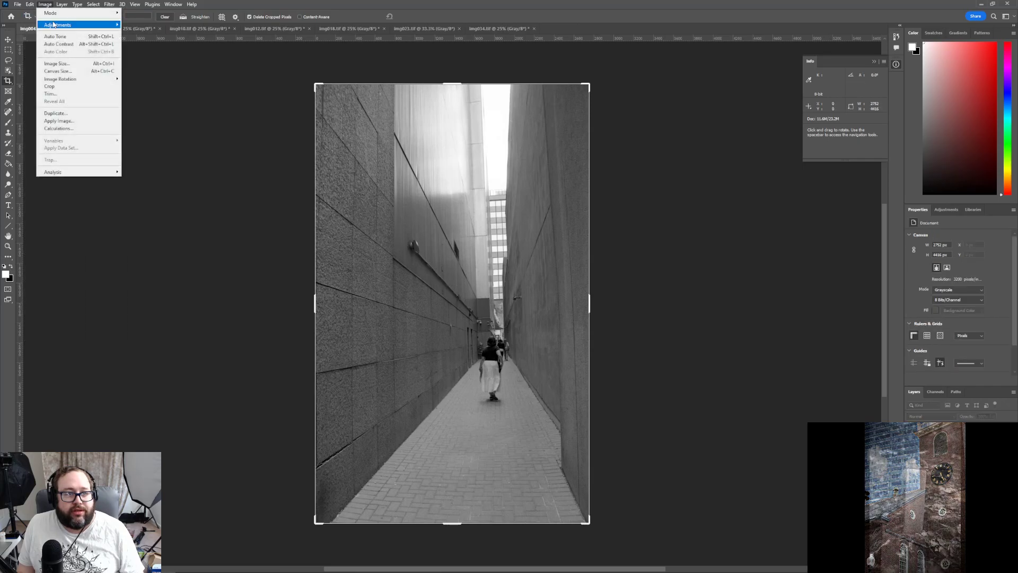
mouse_move(53, 24)
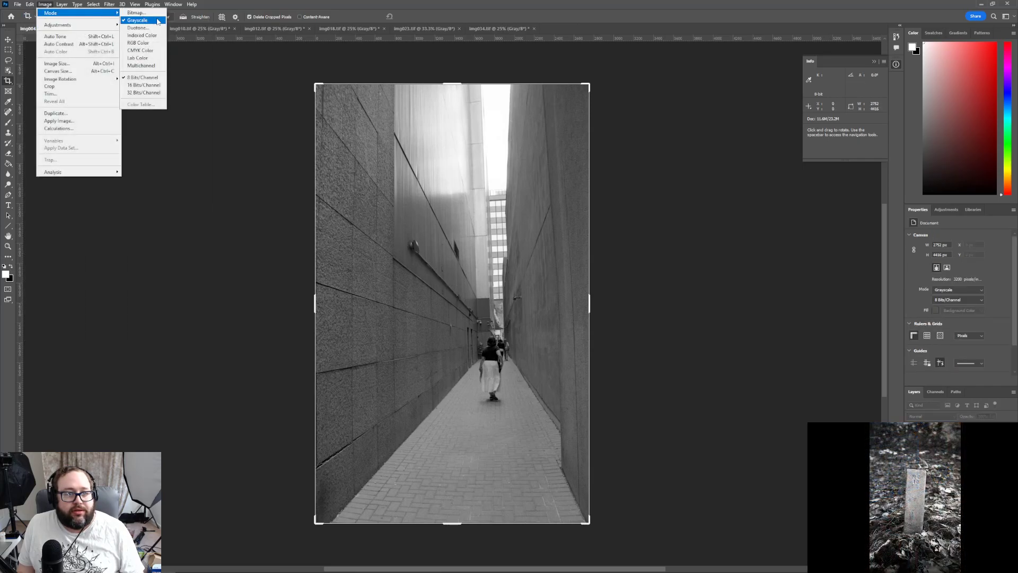
click(158, 42)
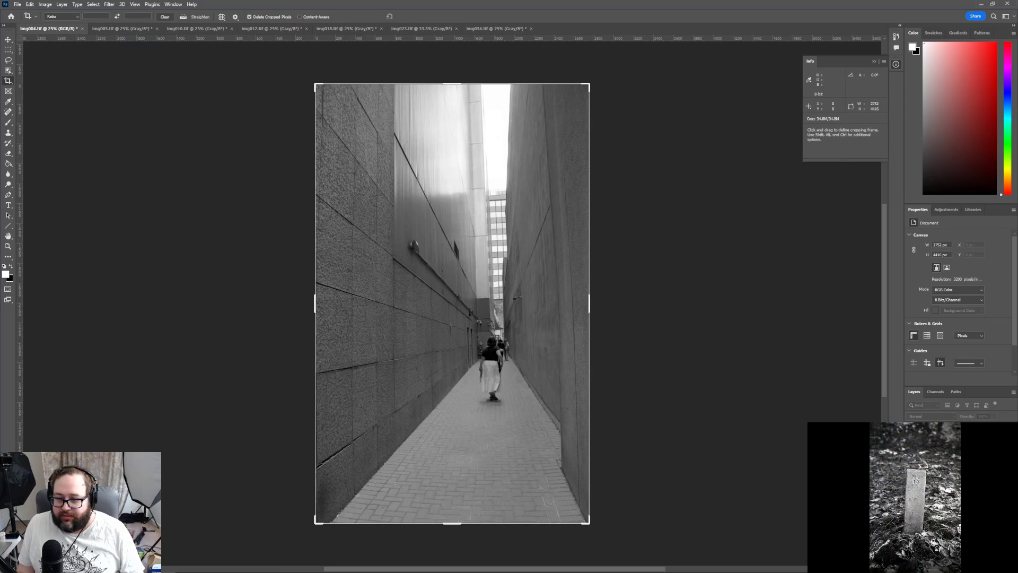
click(574, 170)
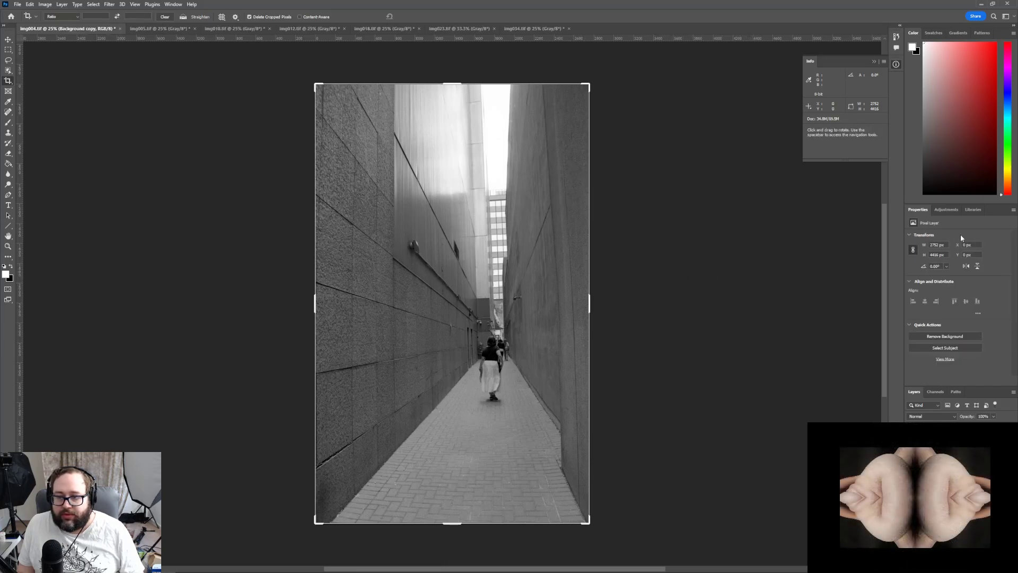
Add a Curves adjustment layer above the Background copy, try several raised black points and return the black point to input 0
click(954, 211)
click(946, 228)
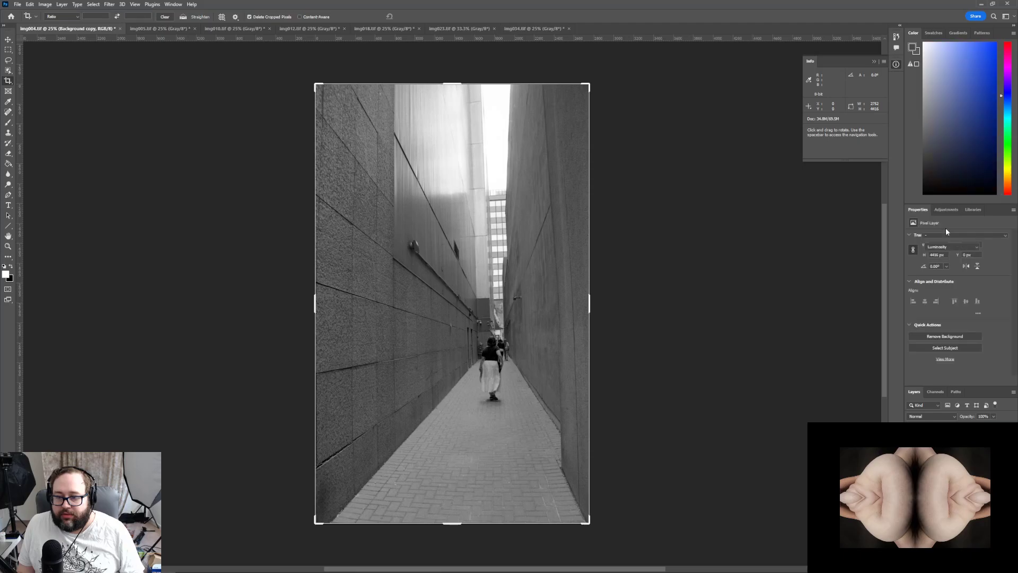
drag(928, 337, 935, 338)
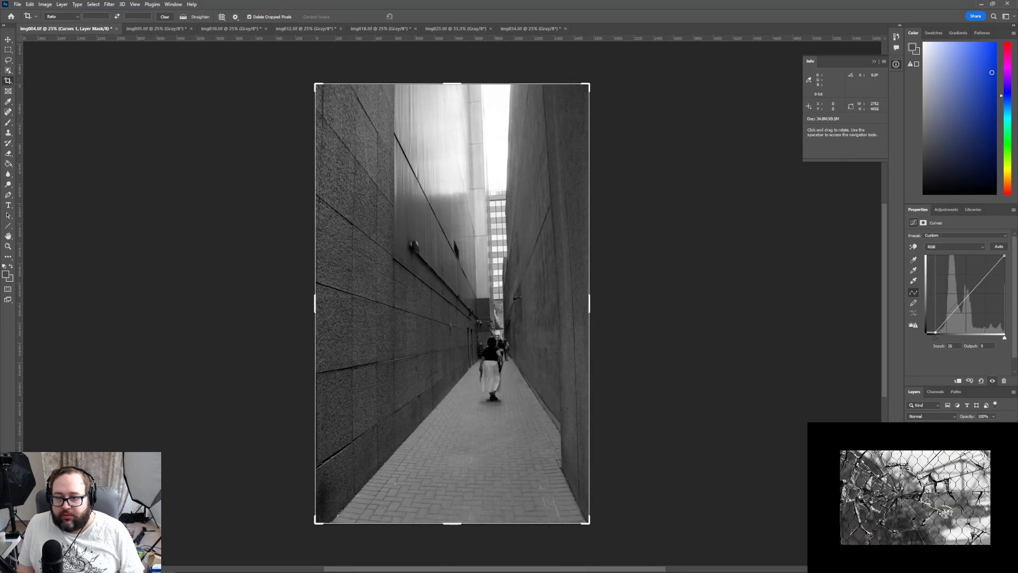
click(1004, 338)
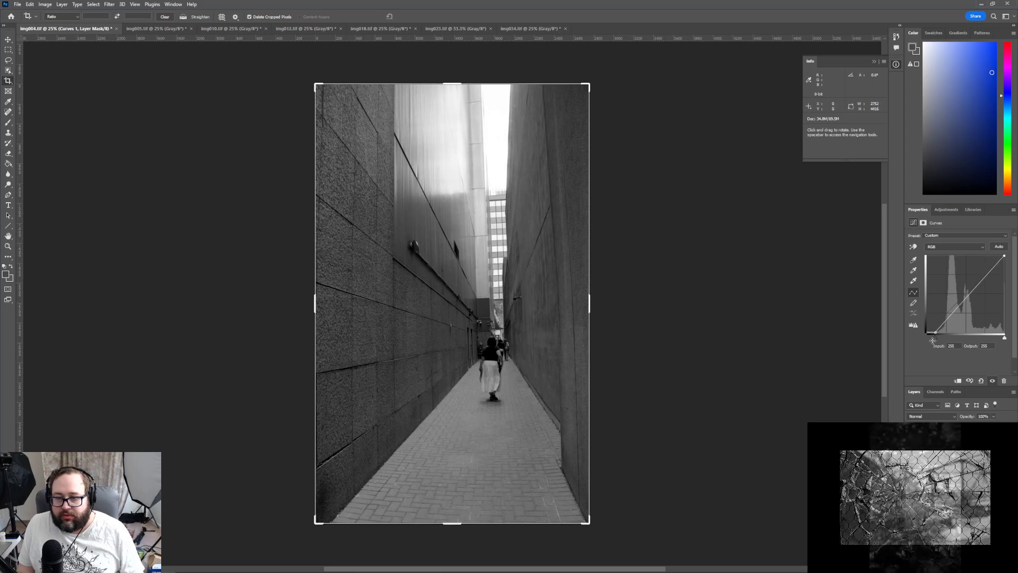
drag(936, 338, 890, 339)
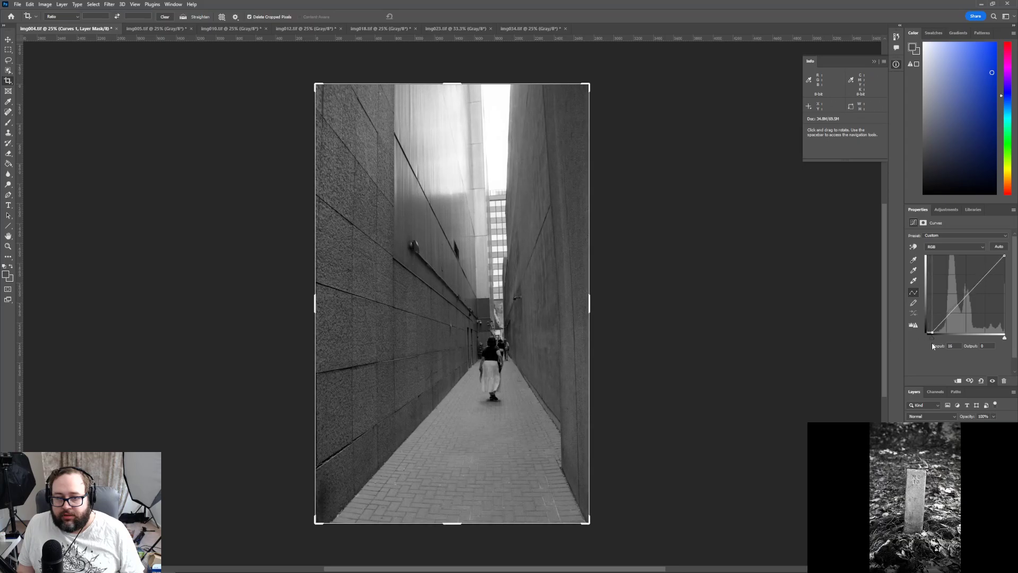
drag(928, 338, 932, 346)
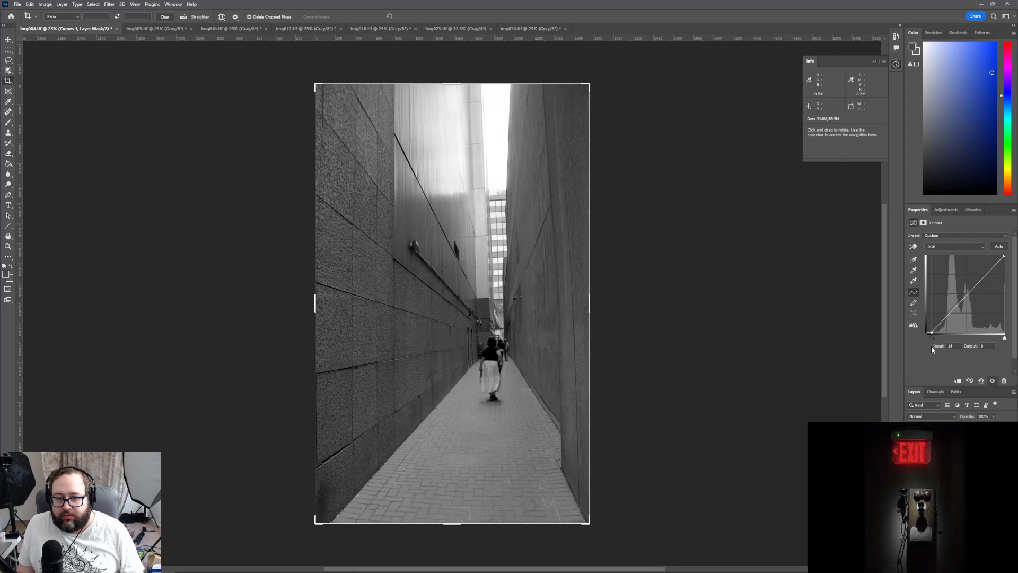
drag(934, 342, 884, 335)
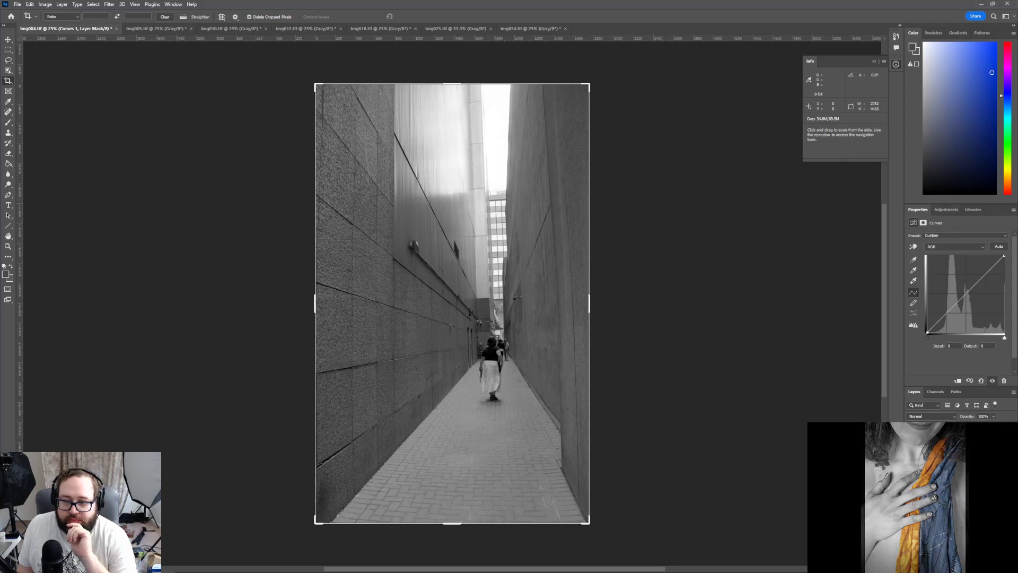
Select the Background copy layer and set up the Burn tool with the Highlights range and a brush of about 174 px
click(949, 460)
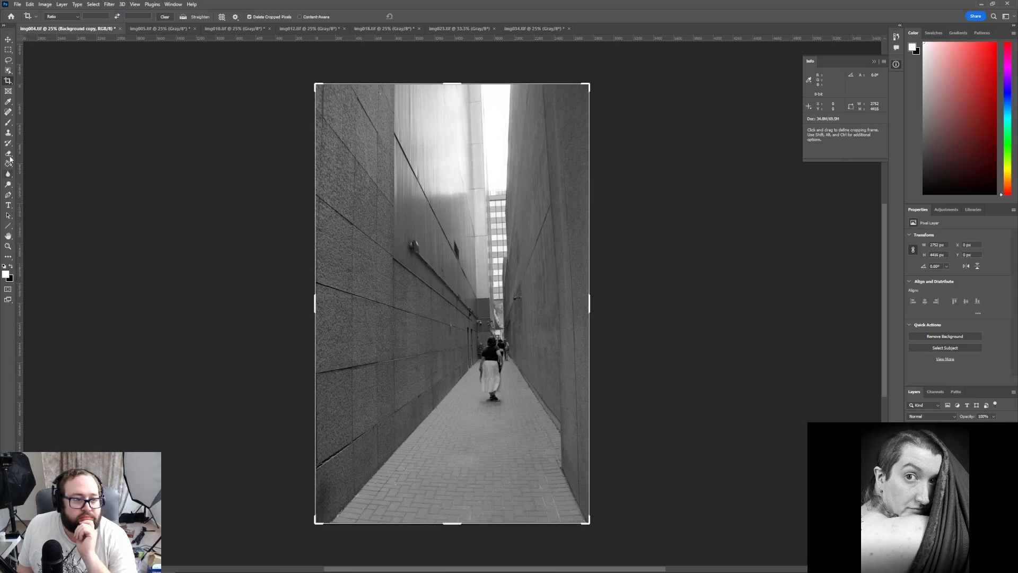
click(8, 174)
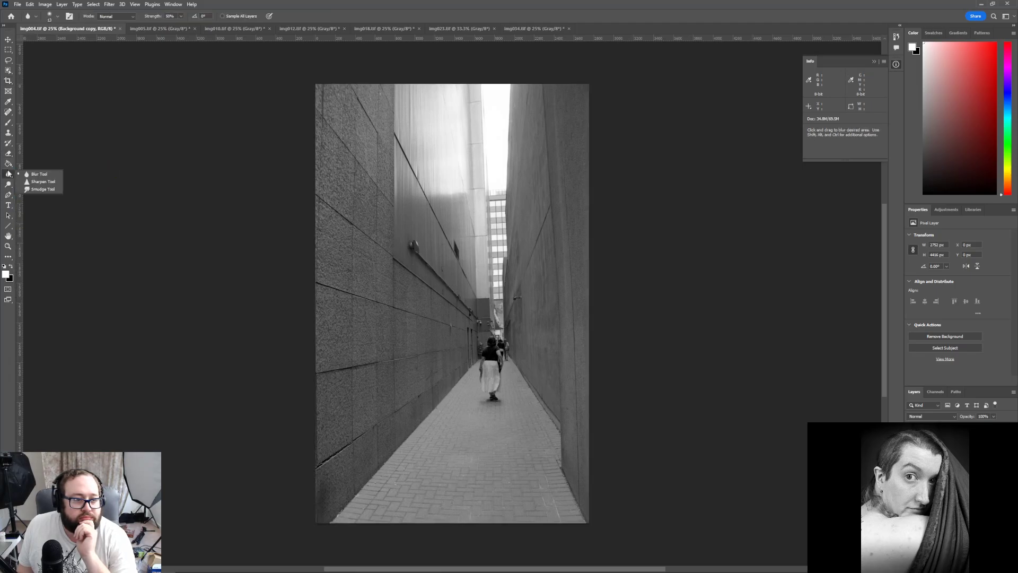
click(8, 184)
right_click(8, 185)
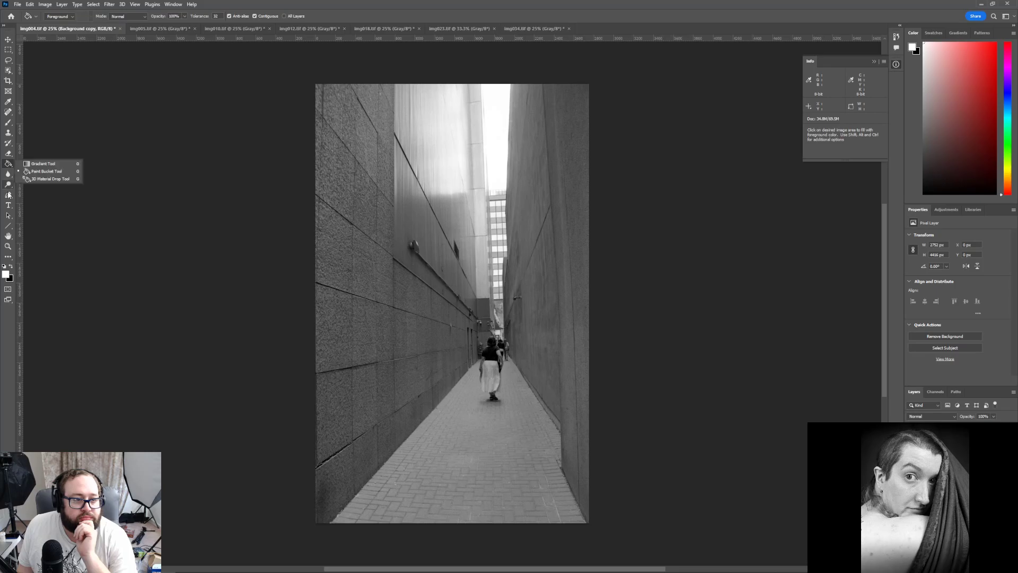
click(9, 188)
right_click(8, 186)
click(32, 191)
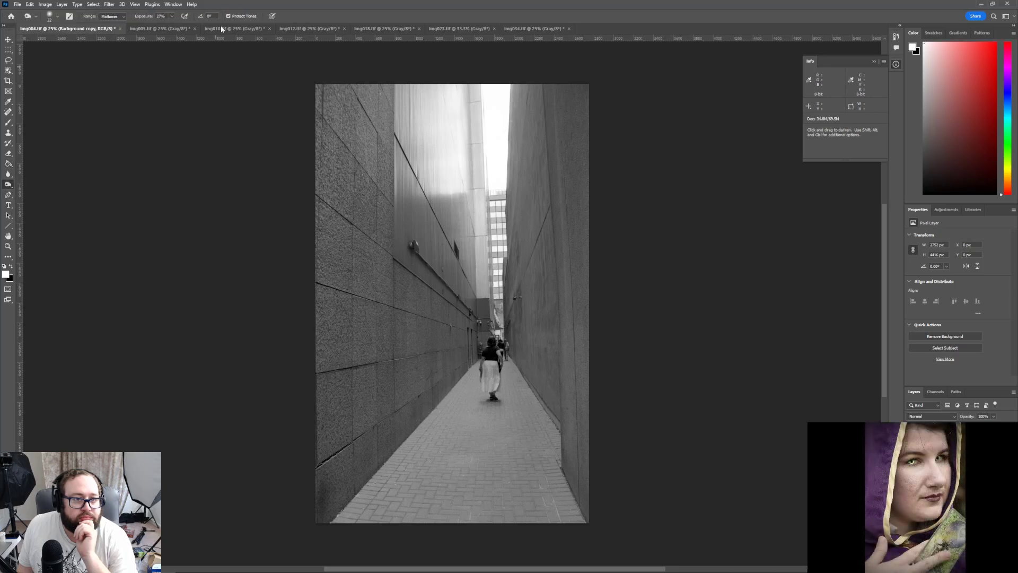
click(125, 19)
click(111, 36)
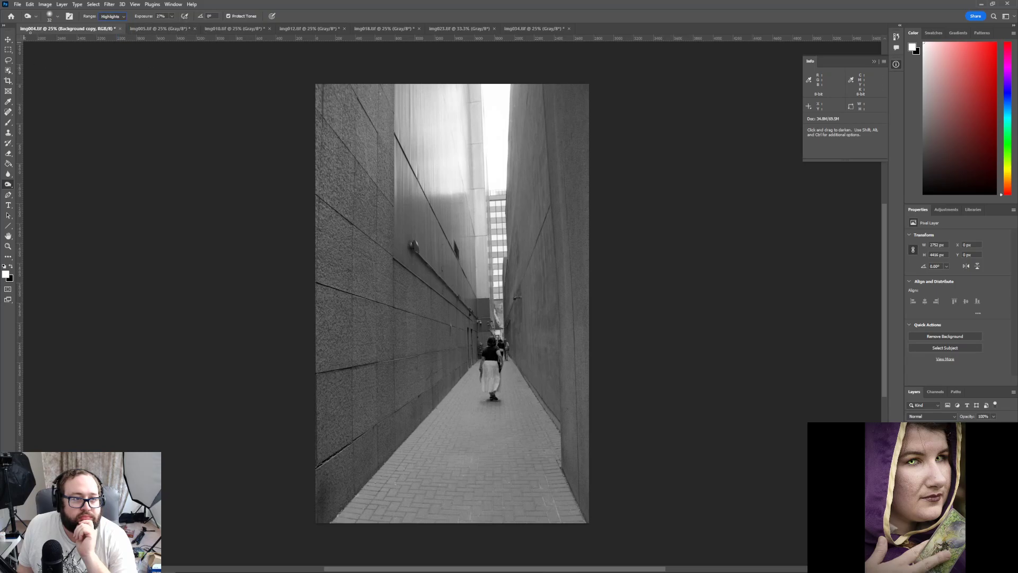
click(57, 16)
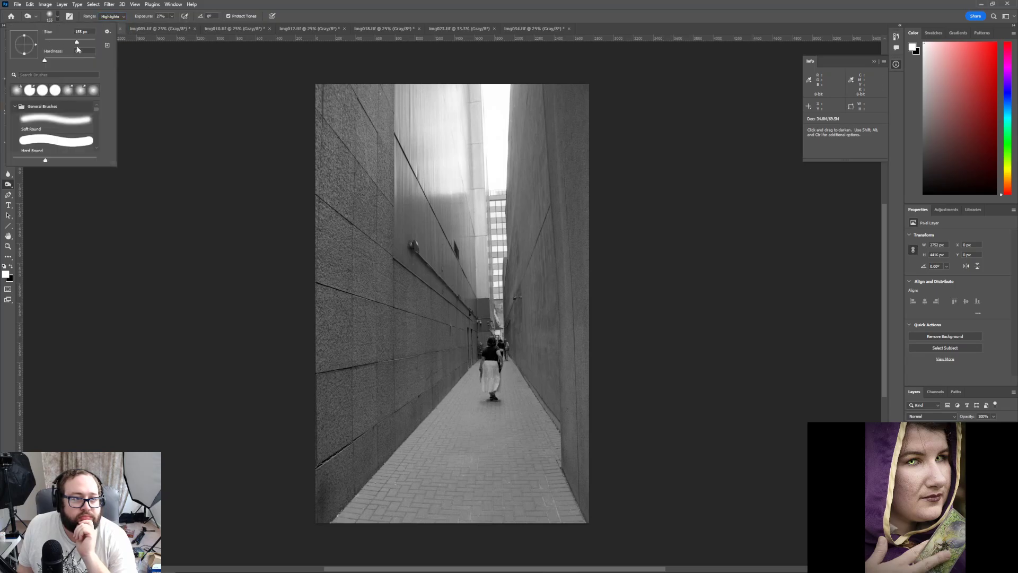
click(499, 100)
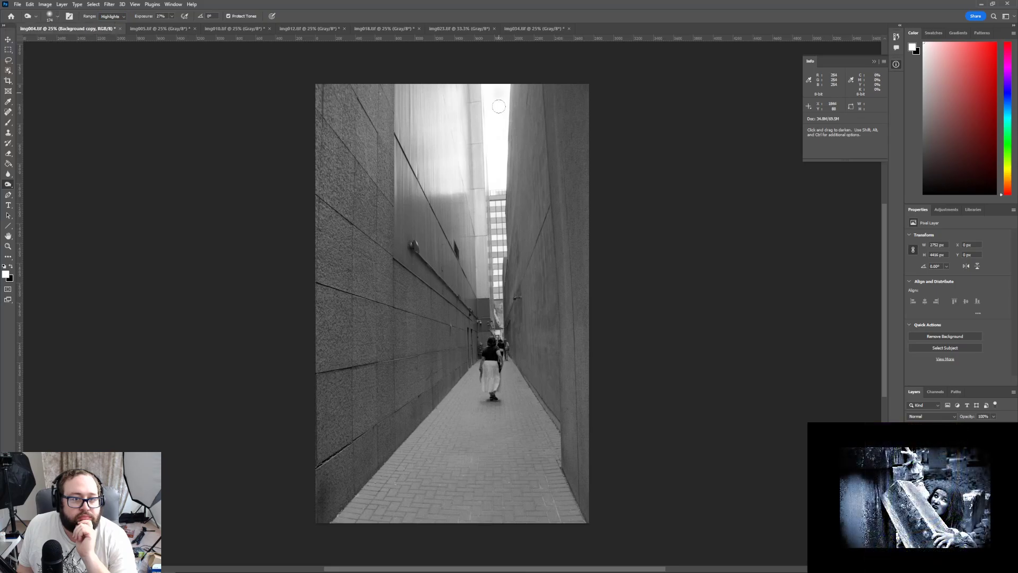
Try burning the highlights in the bright sky strip between the buildings, and undo the burn strokes
mouse_move(487, 84)
mouse_down()
mouse_move(487, 187)
mouse_move(496, 188)
mouse_move(505, 88)
mouse_move(501, 126)
mouse_move(486, 83)
mouse_move(493, 107)
mouse_move(509, 82)
mouse_move(497, 189)
mouse_move(496, 147)
mouse_move(492, 157)
mouse_move(498, 188)
mouse_move(506, 84)
mouse_move(487, 82)
mouse_move(484, 183)
mouse_up()
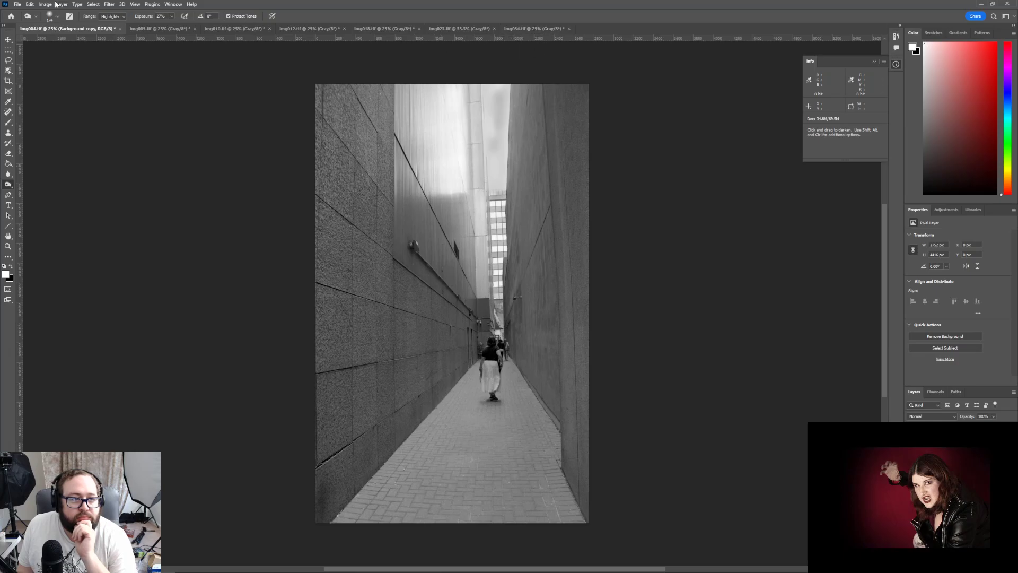
click(35, 5)
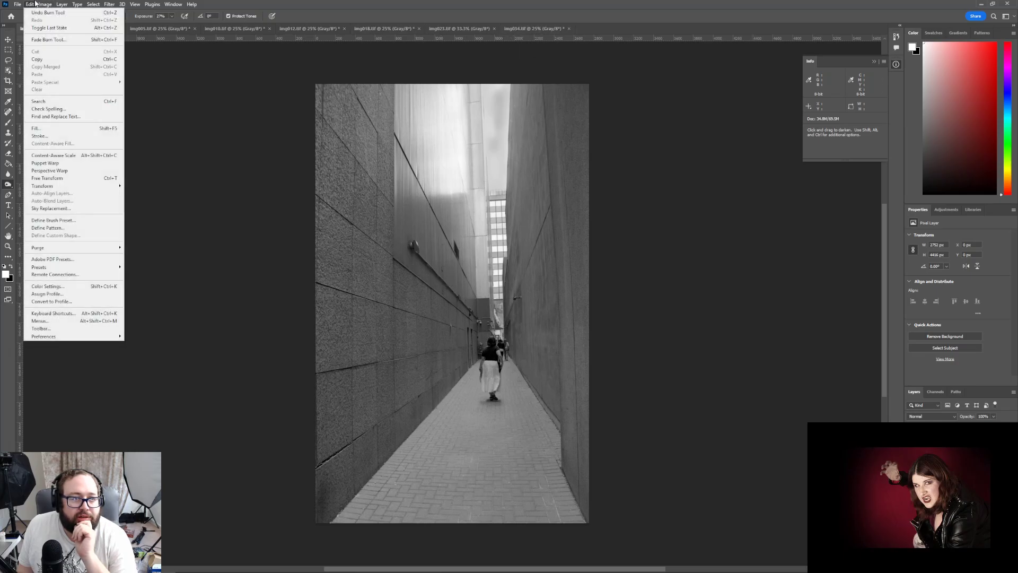
click(36, 13)
click(33, 5)
click(36, 12)
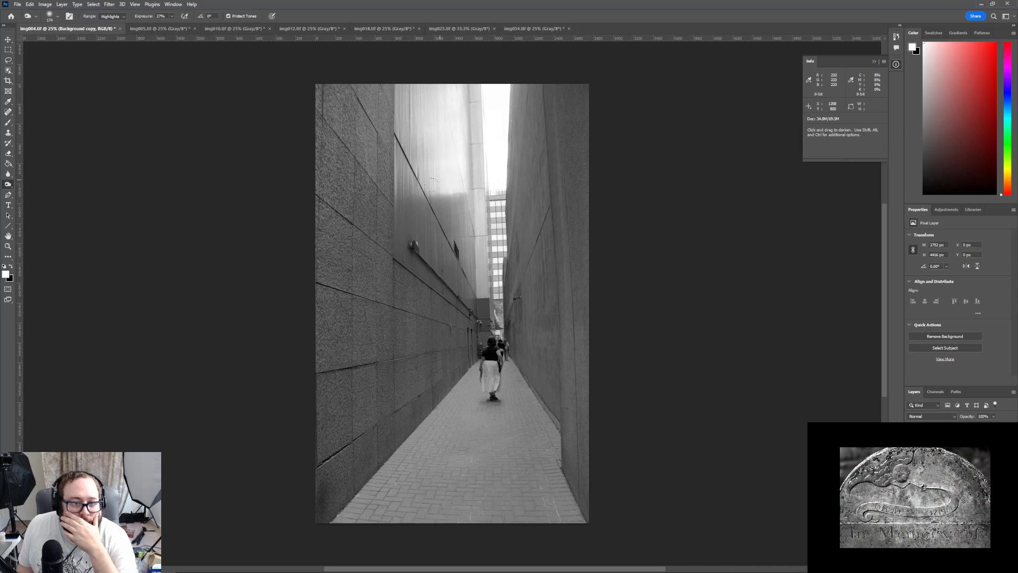
Try burning the bright reflection on the smooth upper section of the alley wall, and undo it
mouse_move(465, 184)
mouse_down()
mouse_move(427, 194)
mouse_move(442, 192)
mouse_move(445, 174)
mouse_move(435, 129)
mouse_up()
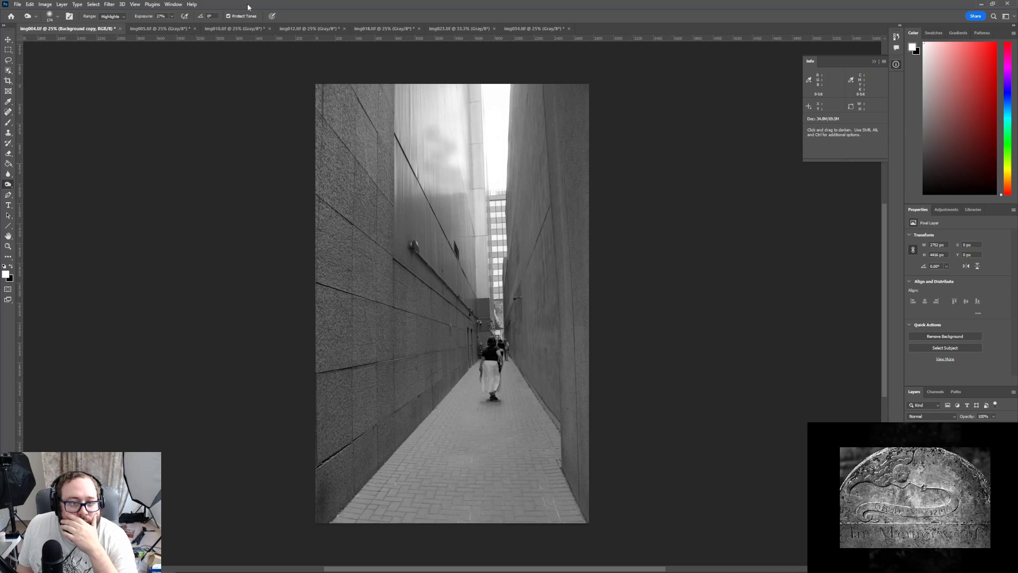
click(30, 5)
click(38, 13)
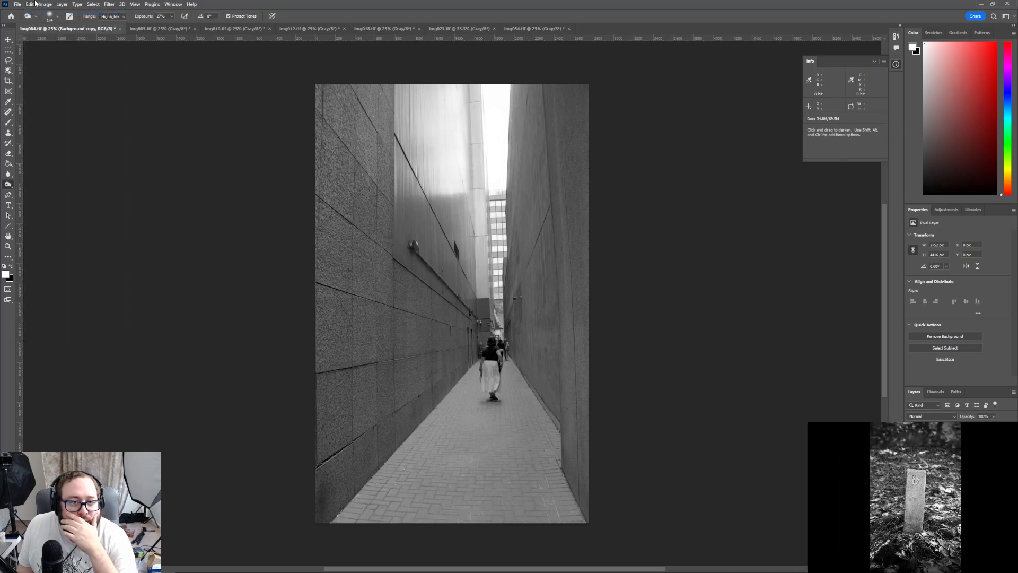
click(31, 4)
click(32, 4)
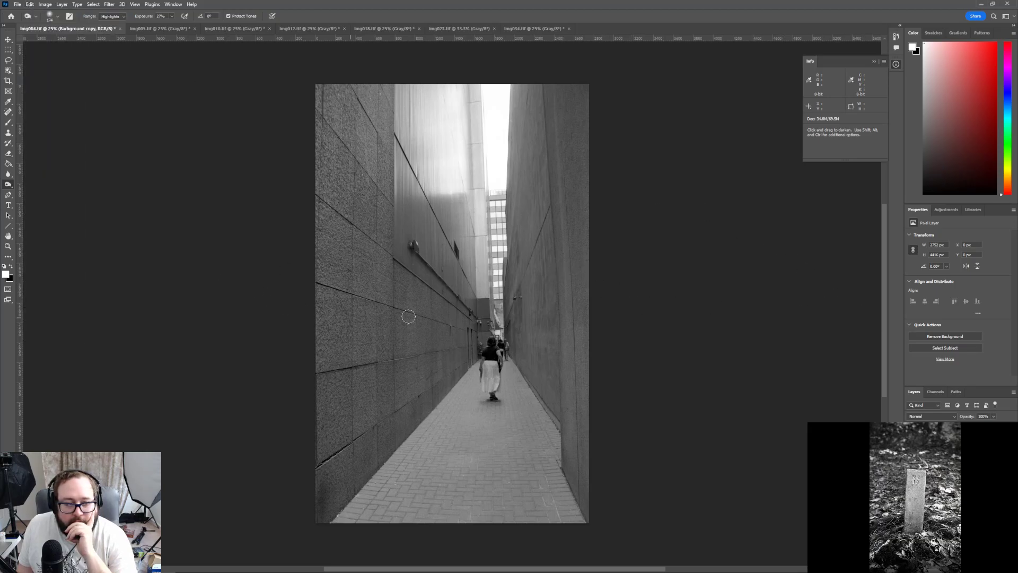
Reopen the Curves adjustment layer's settings, move the white point inward to about input 251 and nudge the black point slightly inward
click(939, 210)
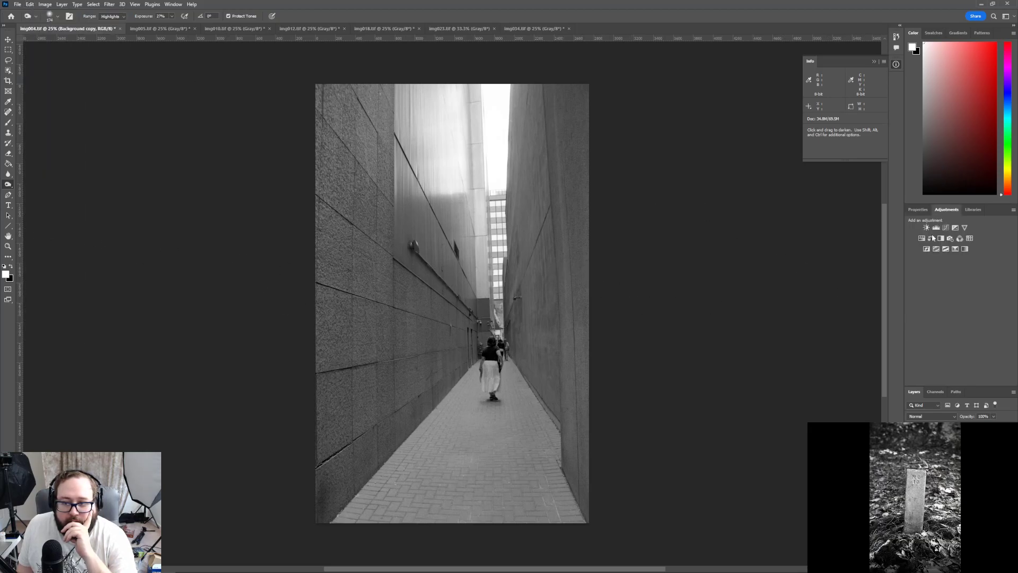
click(960, 447)
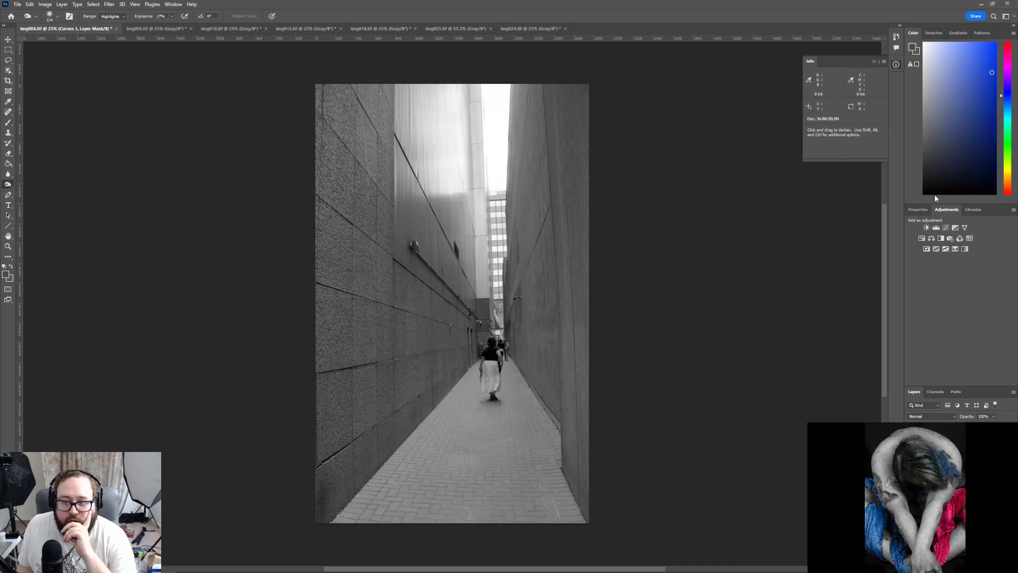
click(920, 211)
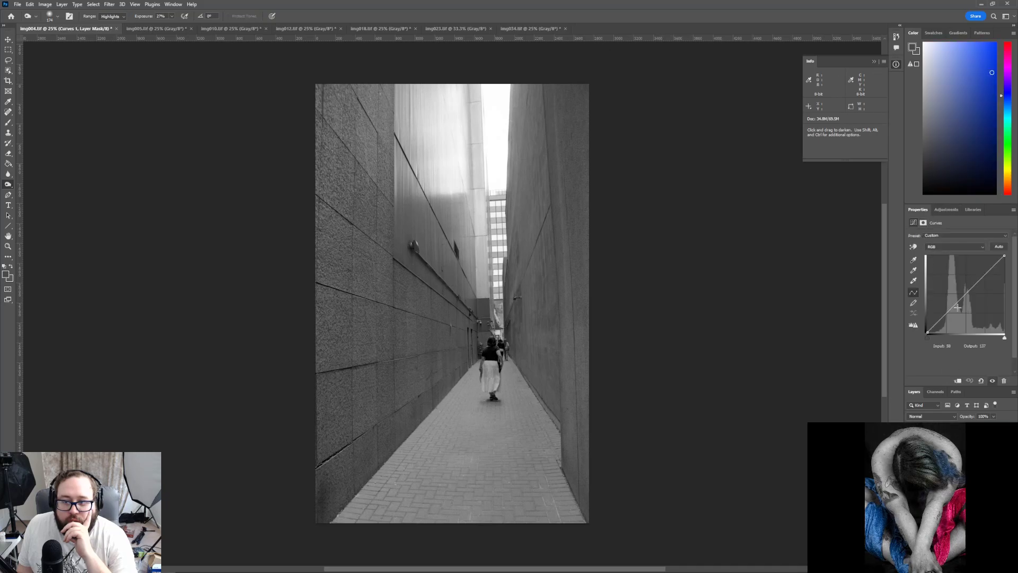
drag(1005, 339, 1004, 342)
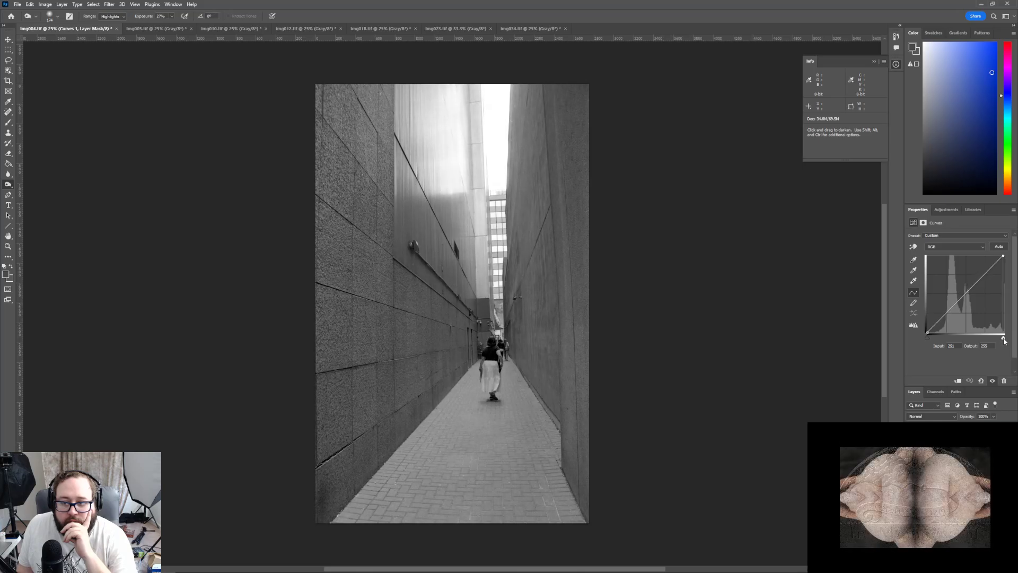
click(928, 337)
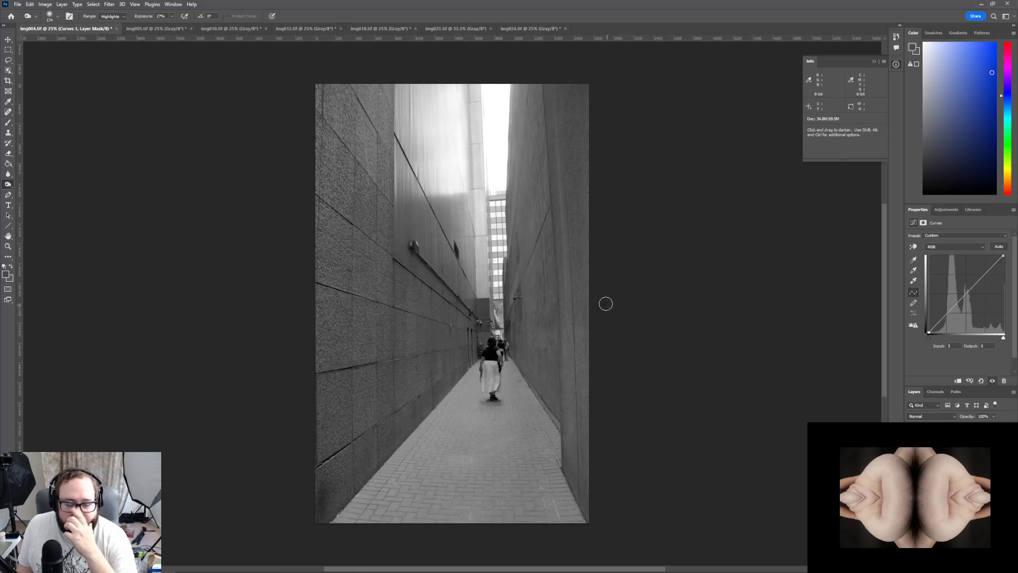
Add a Brightness/Contrast adjustment layer above the Curves layer
click(950, 210)
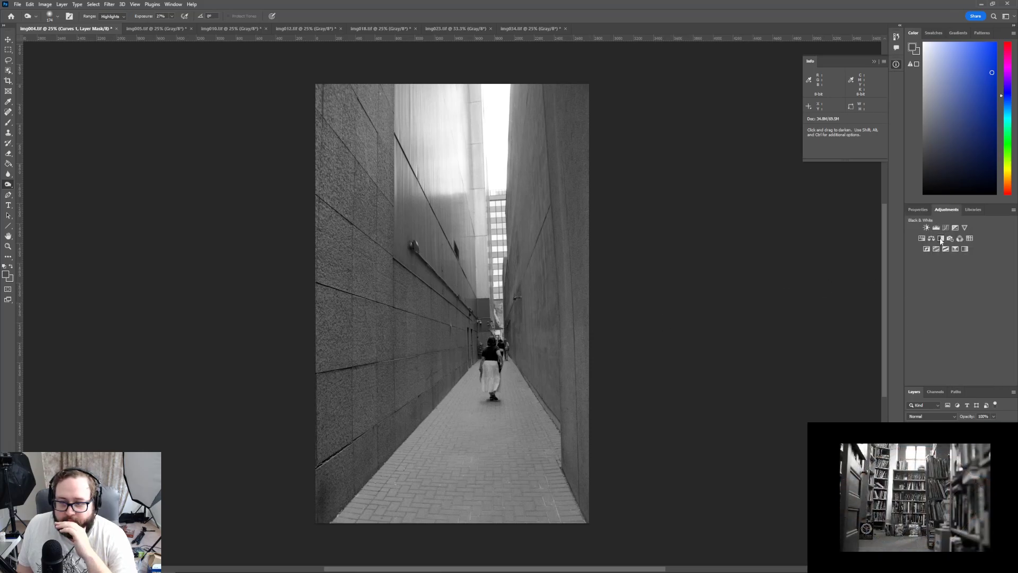
mouse_move(186, 570)
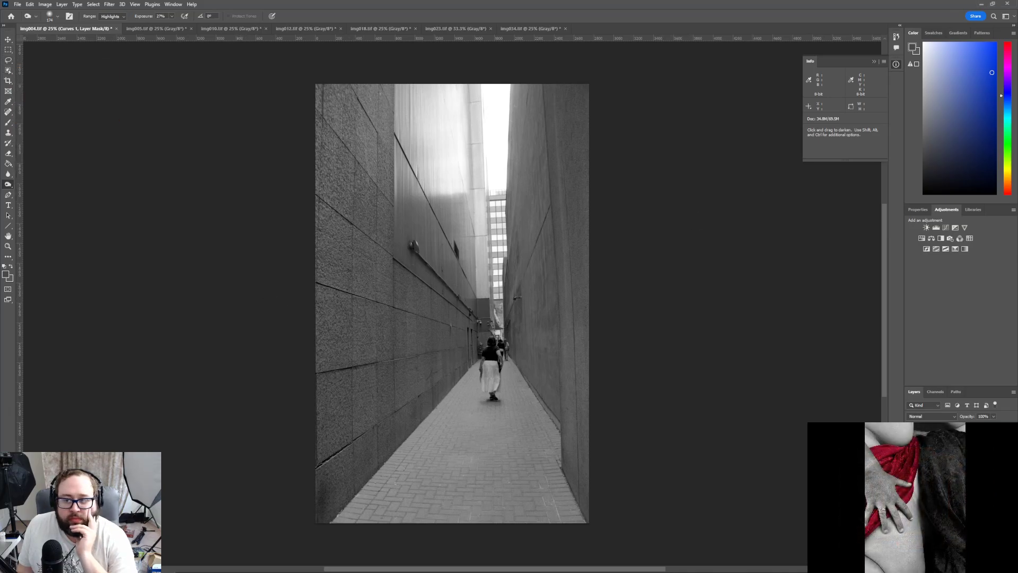
click(927, 228)
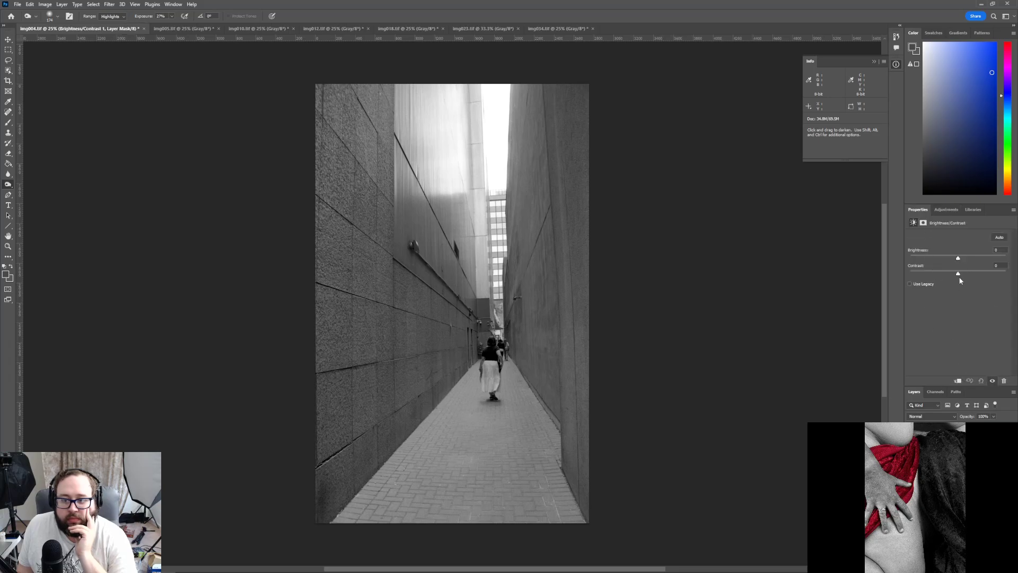
Raise the Brightness/Contrast adjustment's contrast to 25, try a slightly higher brightness, and reset the brightness to 0
mouse_move(972, 272)
mouse_down()
mouse_move(1017, 274)
mouse_move(970, 277)
mouse_up()
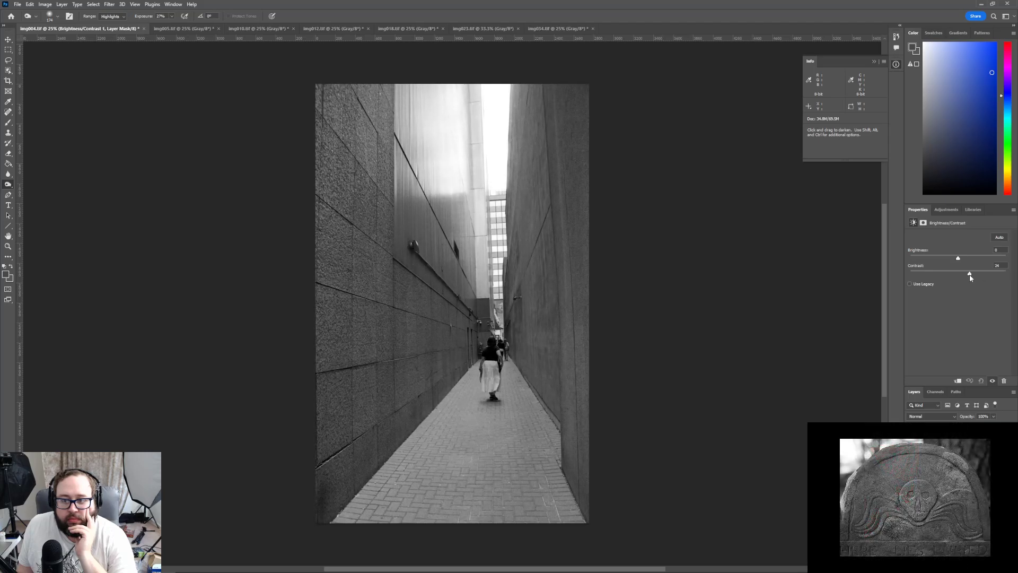
mouse_move(957, 259)
mouse_down()
mouse_move(890, 255)
mouse_move(1002, 264)
mouse_move(964, 262)
mouse_up()
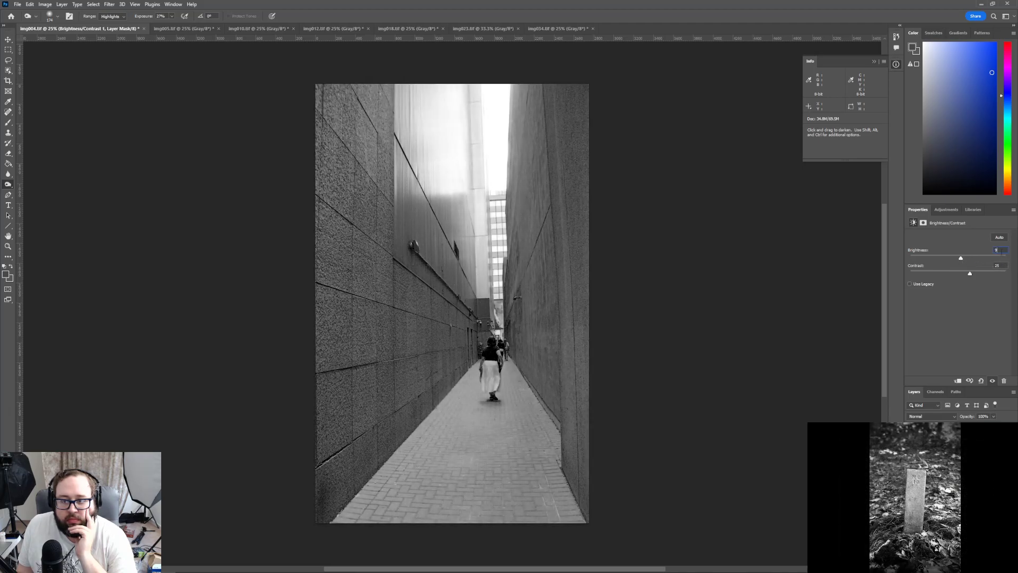
key(BackSpace)
text(0)
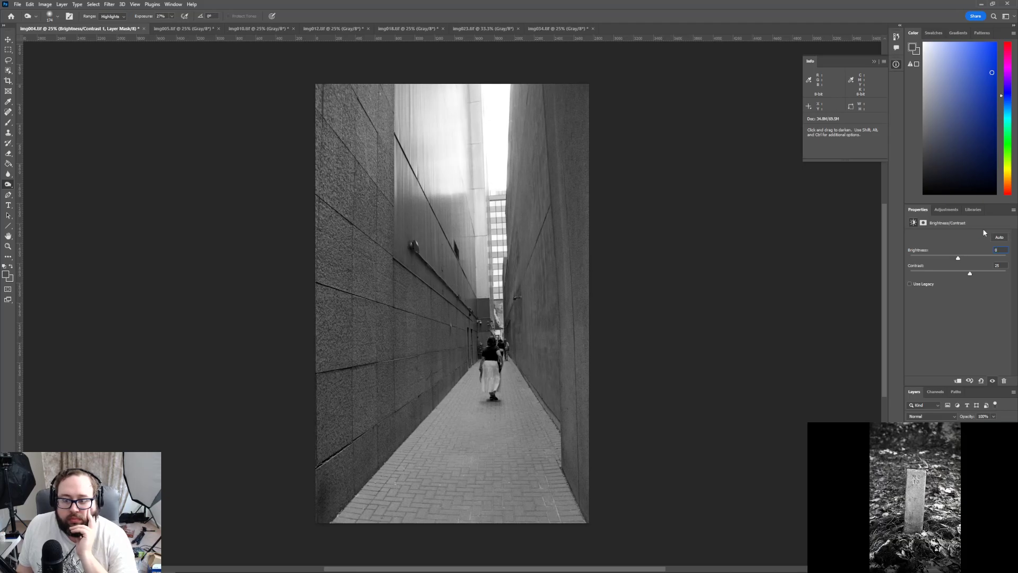
Add a Selective Color adjustment layer above the Brightness/Contrast layer
click(950, 211)
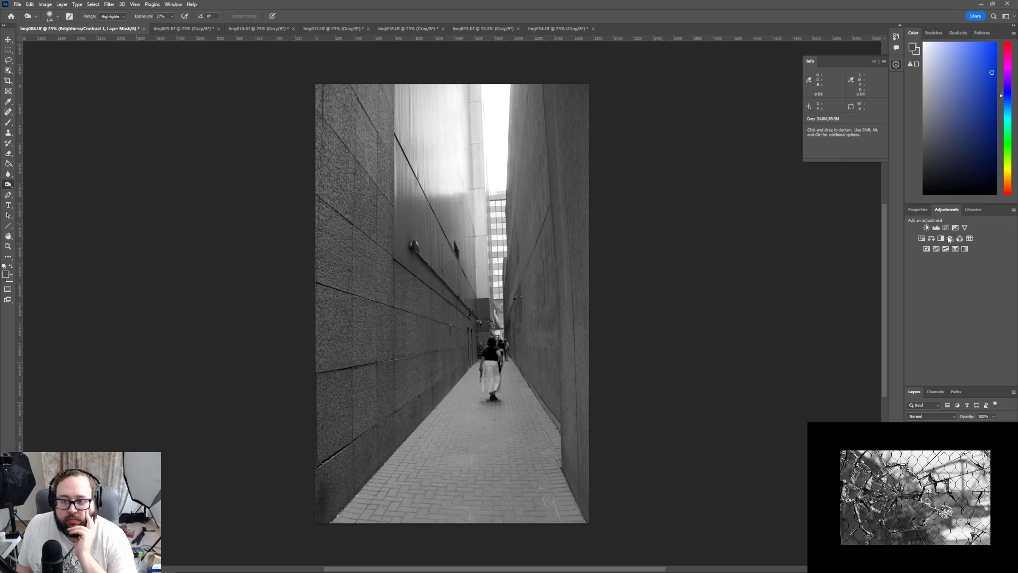
click(935, 392)
click(916, 392)
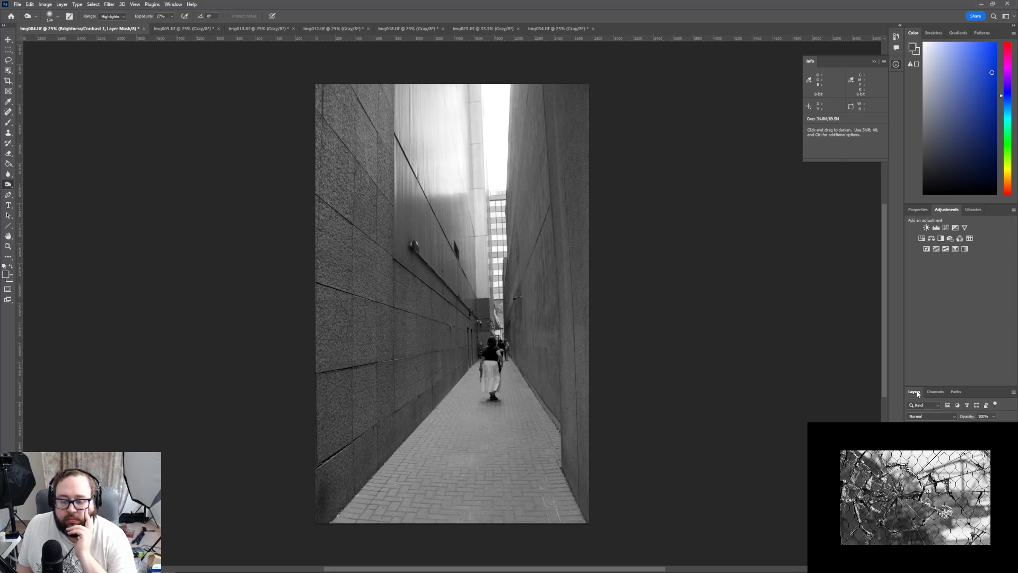
click(958, 249)
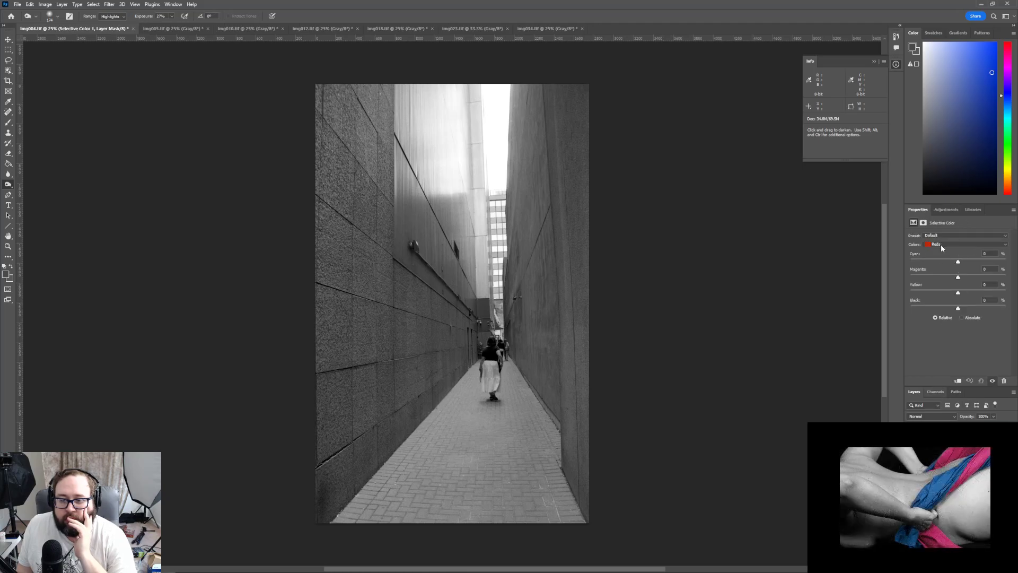
For the Whites in Selective Color, try Black at +100% and -100%, comparing with the layer hidden, and settle on +3%
click(942, 245)
click(945, 289)
drag(959, 306, 1006, 307)
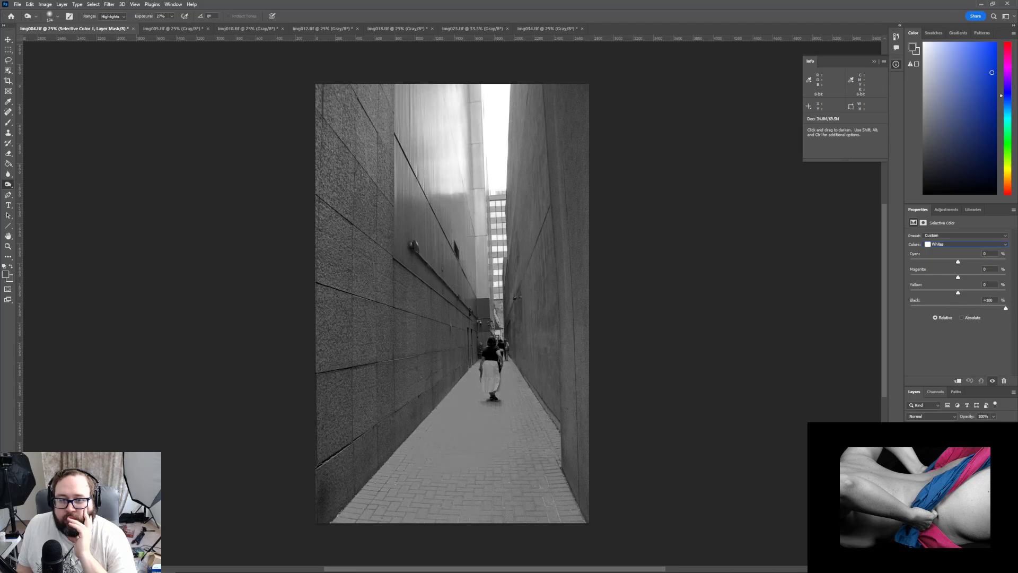
key(ctrl+comma)
key(ctrl+comma)
key(ctrl+comma)
key(ctrl+comma)
drag(1006, 307, 808, 320)
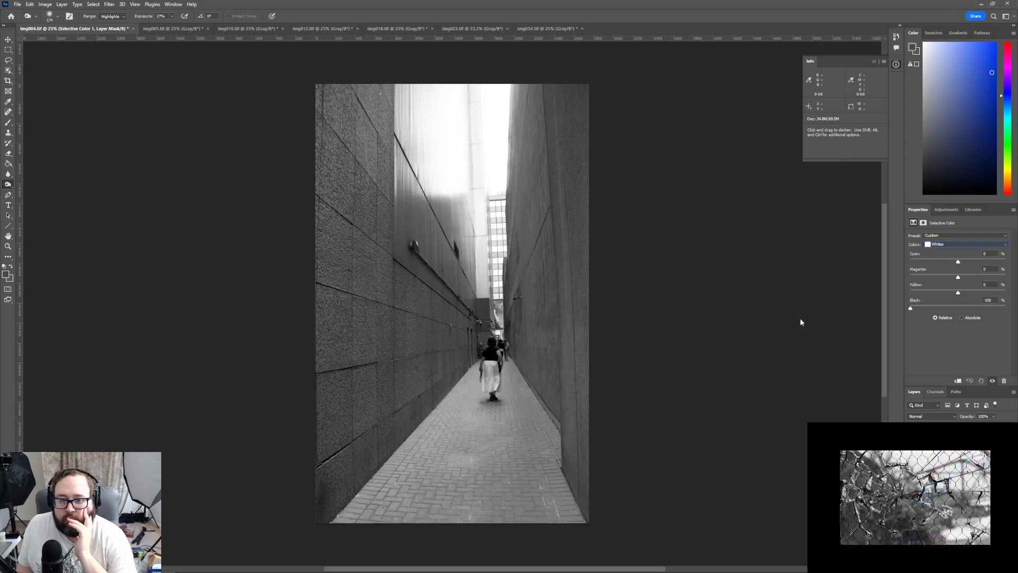
drag(911, 317, 961, 318)
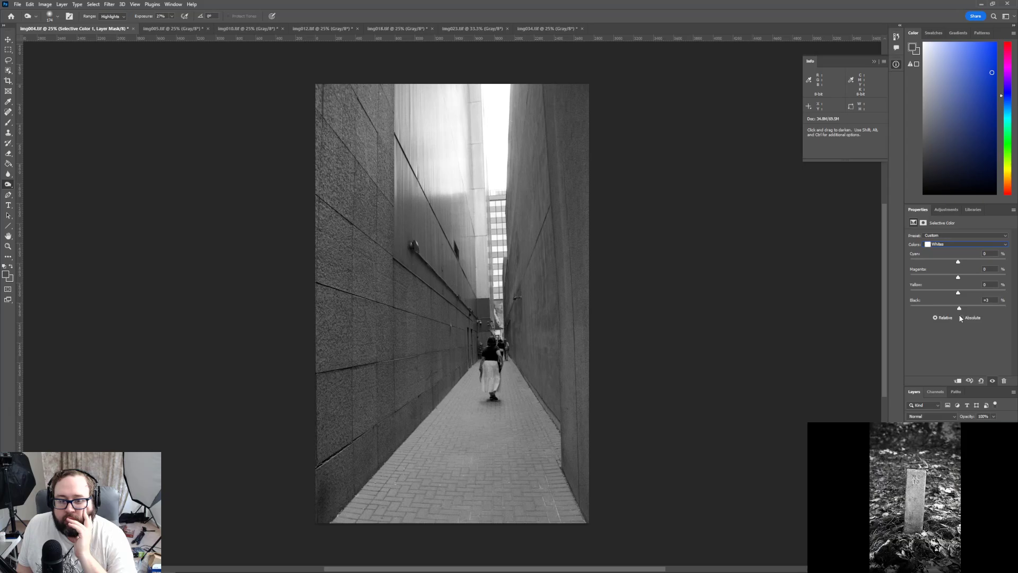
In Selective Color, set the Black amount to +3% for the Neutrals and +1% for the Blacks
click(940, 244)
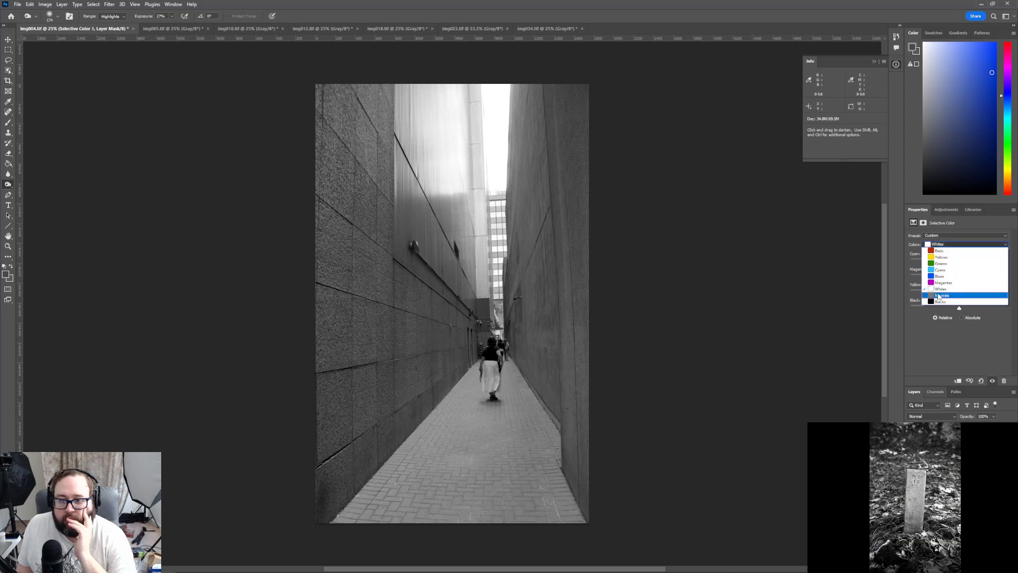
click(944, 308)
mouse_move(958, 309)
mouse_down()
mouse_move(1017, 310)
mouse_move(960, 309)
mouse_up()
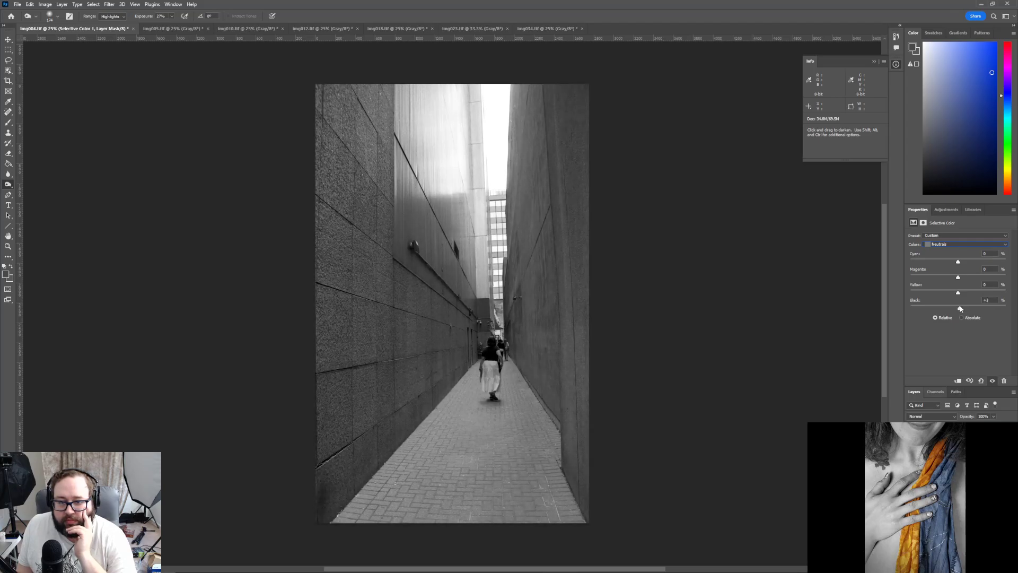
click(955, 244)
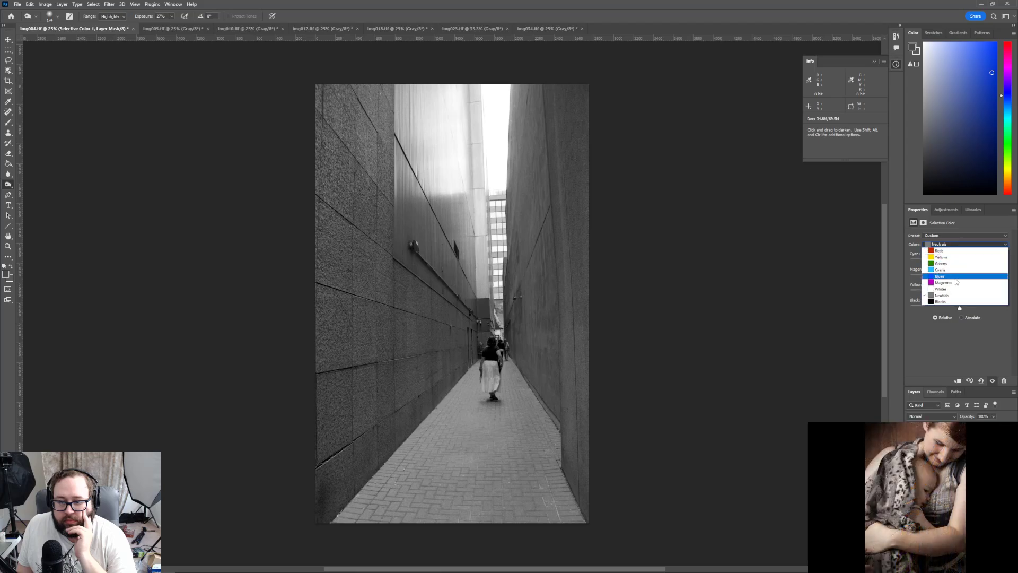
click(946, 305)
mouse_move(961, 308)
mouse_down()
mouse_move(1006, 308)
mouse_move(959, 312)
mouse_up()
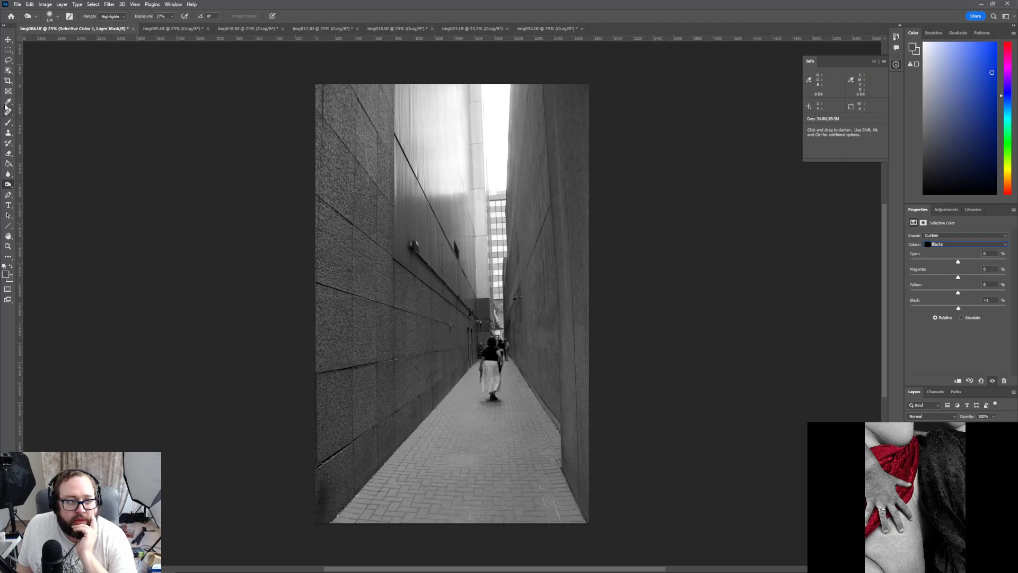
Crop away the upper part of the alley photo, keeping the full width and about 3200 px of height
click(8, 81)
drag(452, 85, 457, 145)
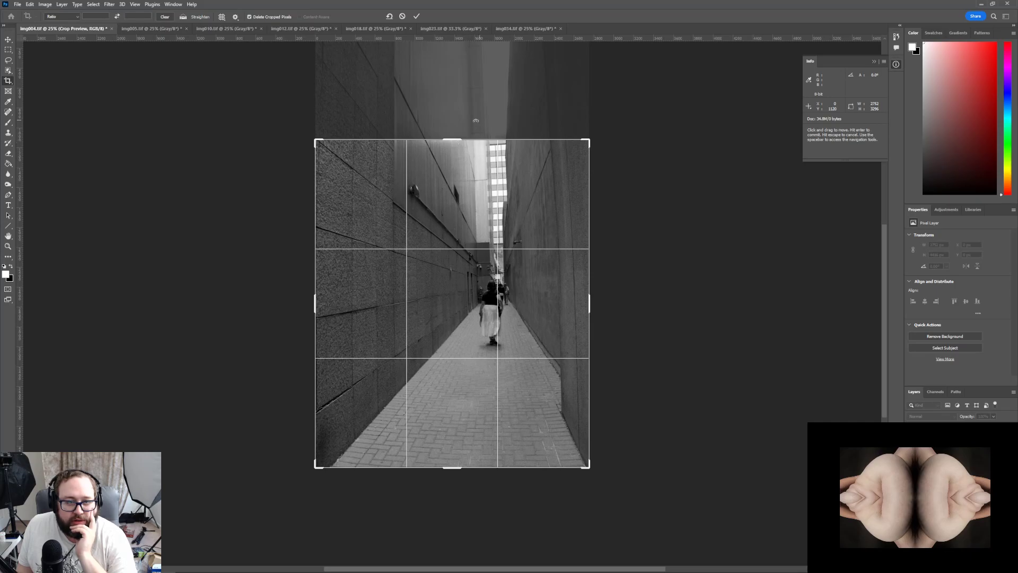
mouse_move(459, 140)
mouse_down()
mouse_move(459, 49)
mouse_move(455, 141)
mouse_up()
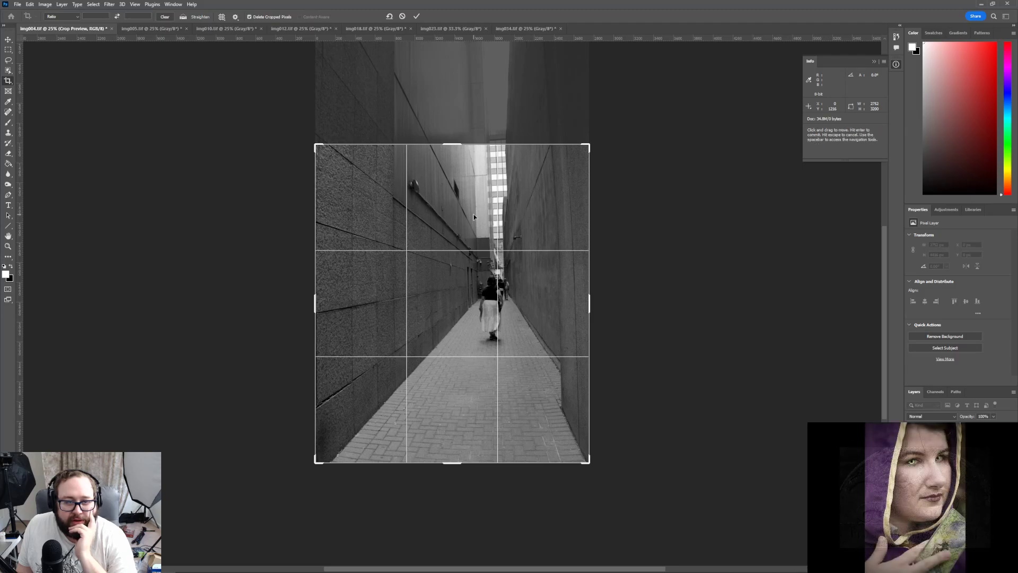
click(416, 17)
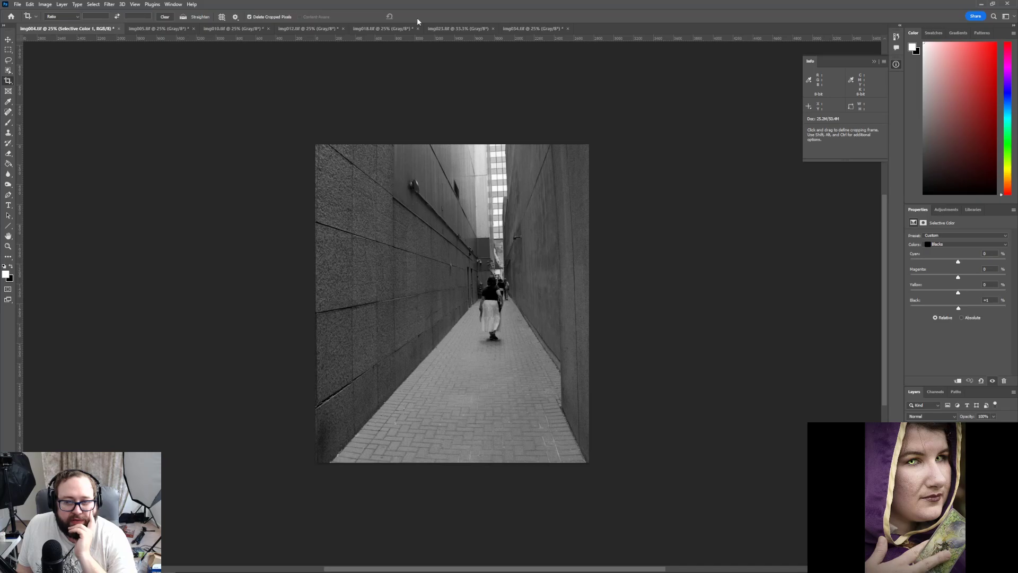
Move the Curves layer's black point inward to input 34, then try the white point at about input 204 and undo it
key(alt+bracketleft)
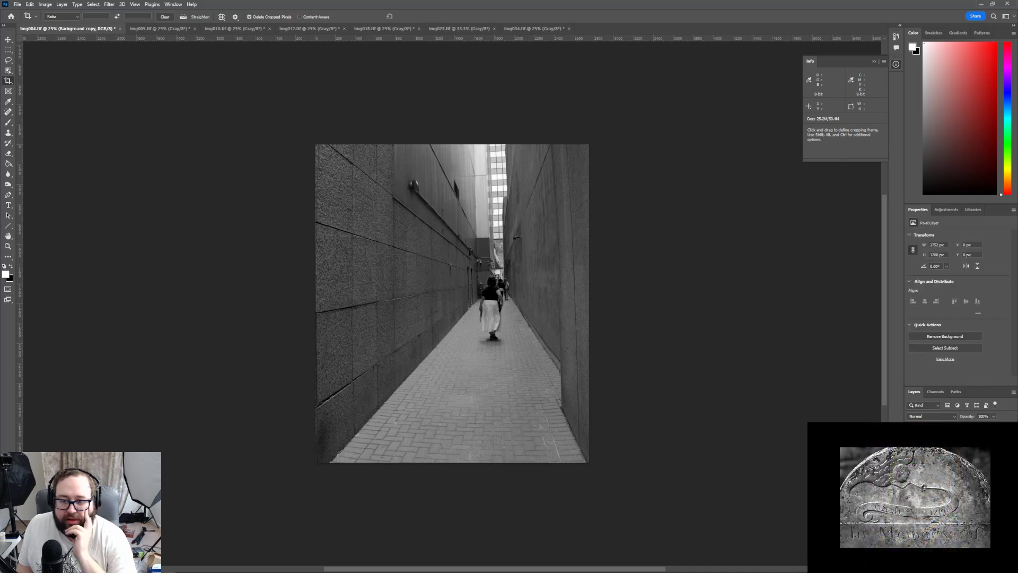
click(947, 210)
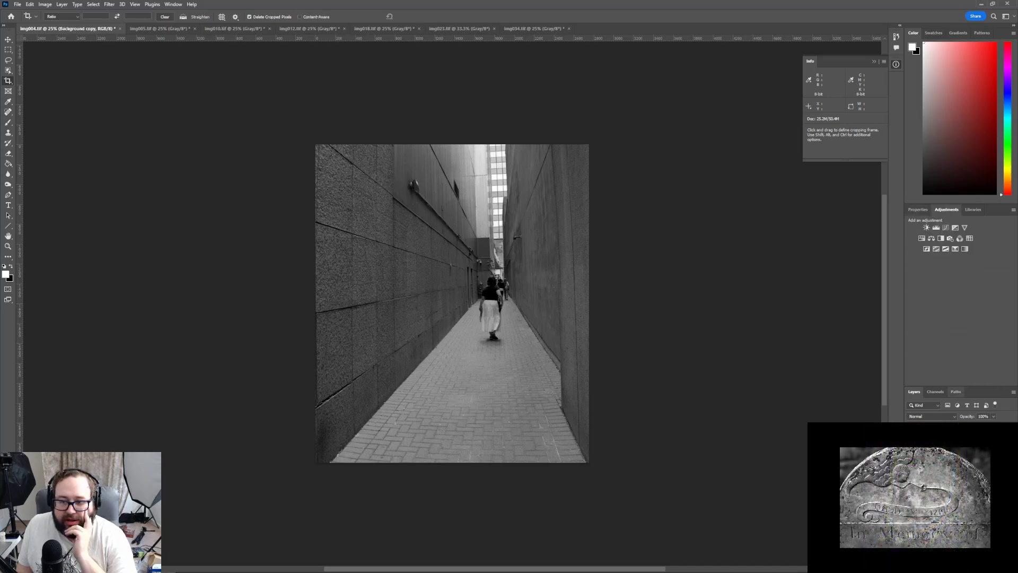
click(946, 228)
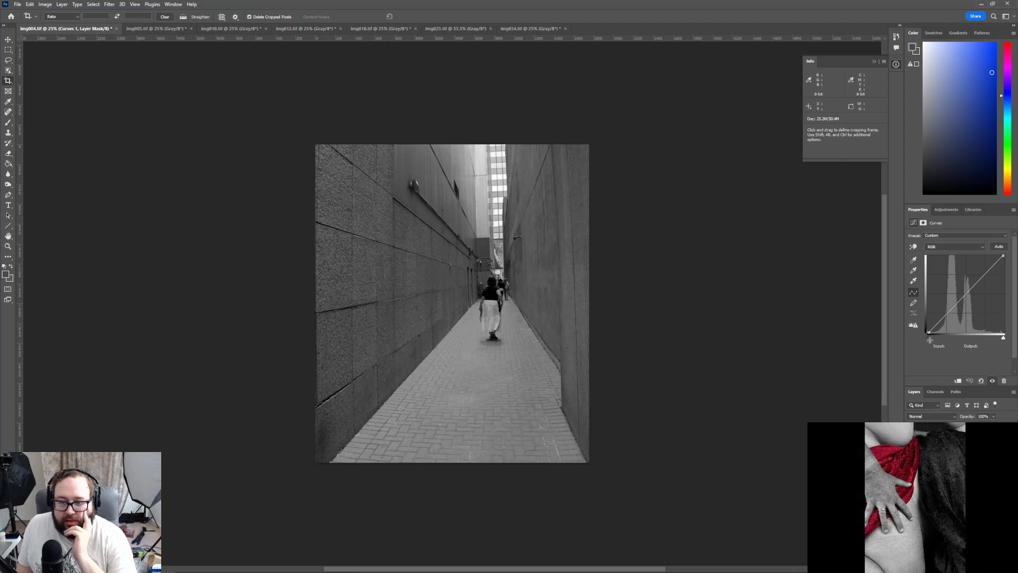
drag(930, 338, 937, 338)
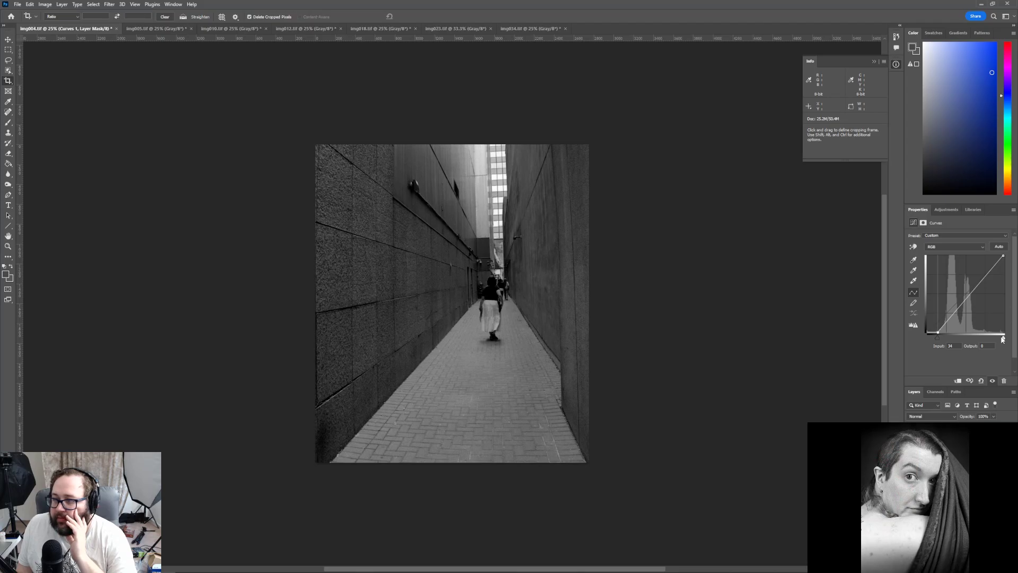
drag(1003, 338, 989, 338)
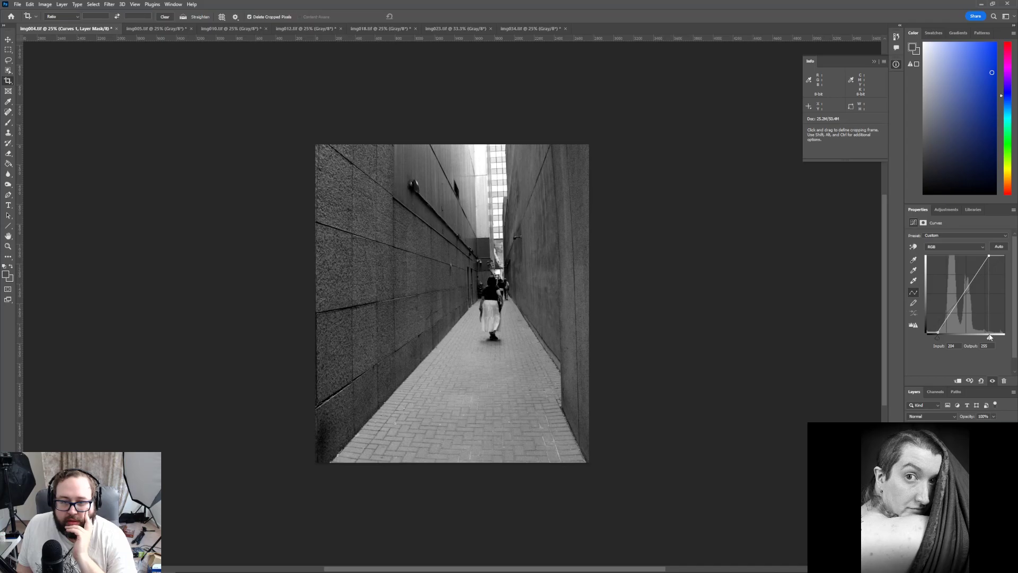
key(ctrl+z)
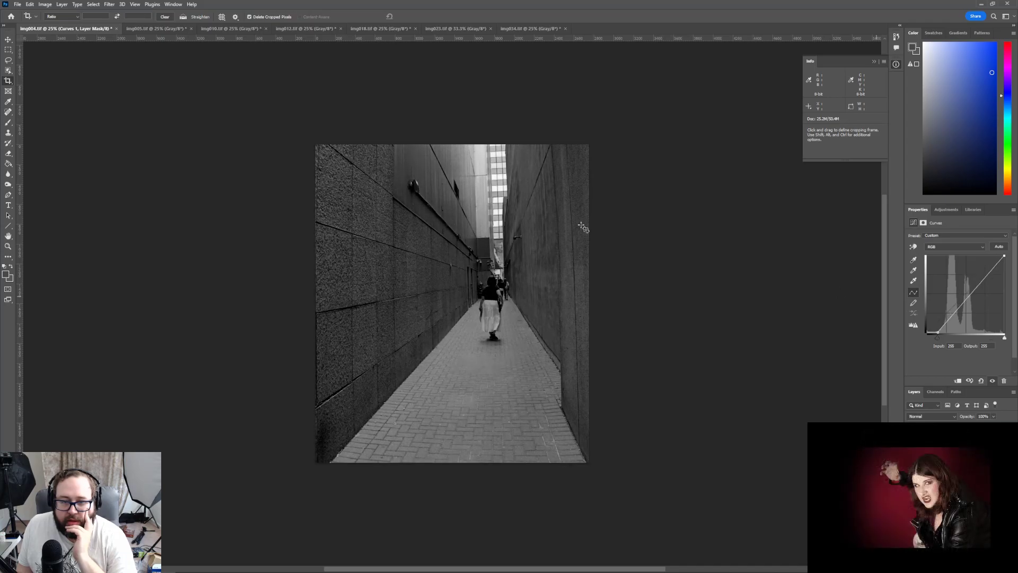
Revert the alley photo to its last saved version, and undo the revert
click(18, 4)
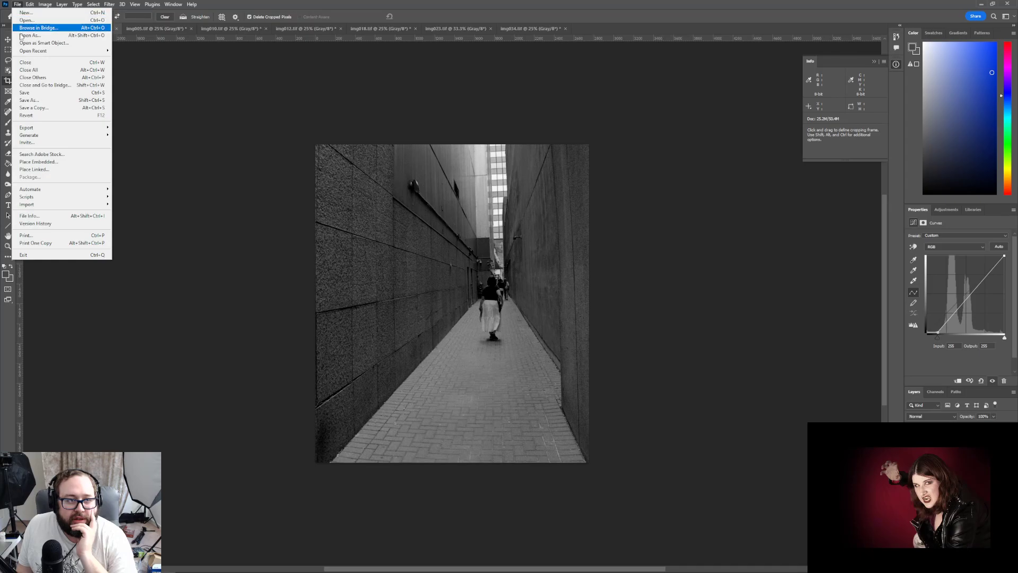
click(26, 115)
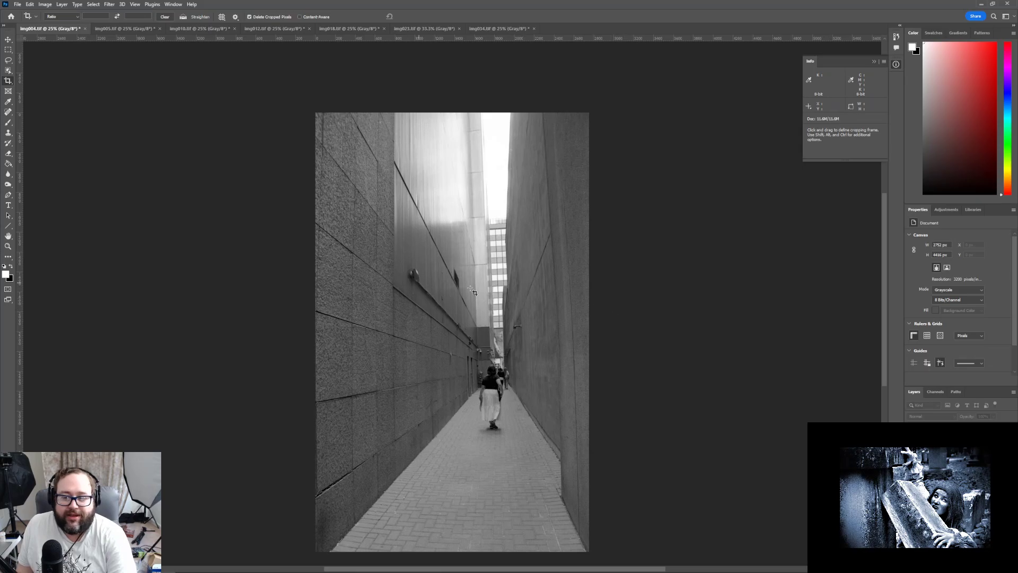
click(30, 5)
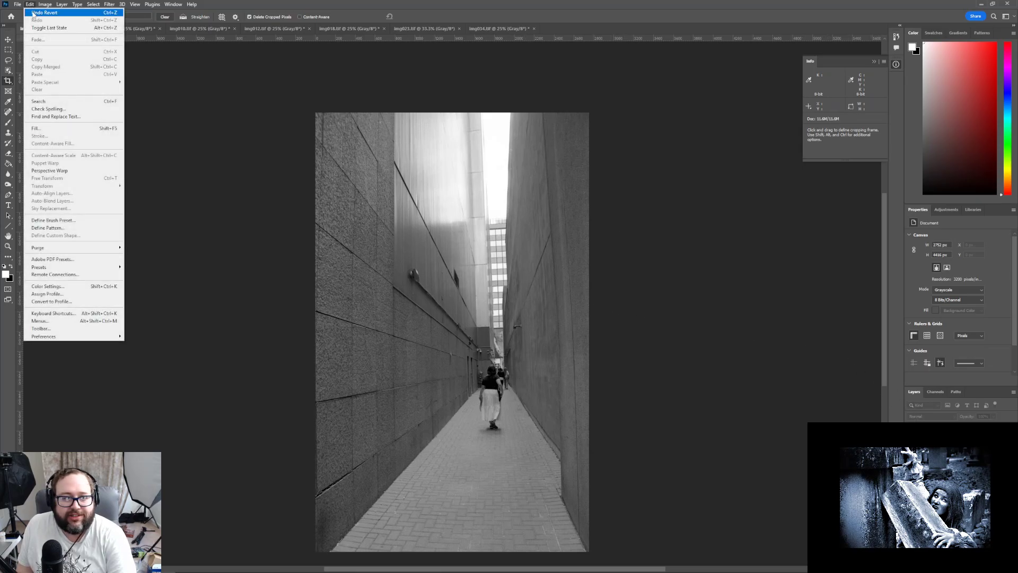
click(30, 12)
Undo the last Curves change and the crop, restoring the photo's full height
click(30, 5)
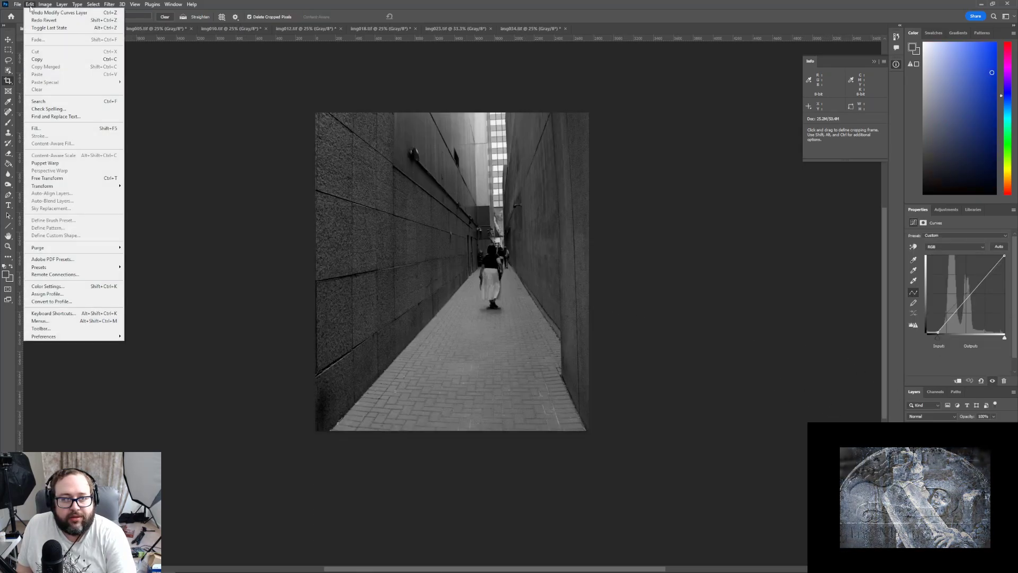
click(31, 12)
click(31, 6)
click(31, 6)
click(31, 5)
click(30, 5)
click(31, 6)
click(31, 12)
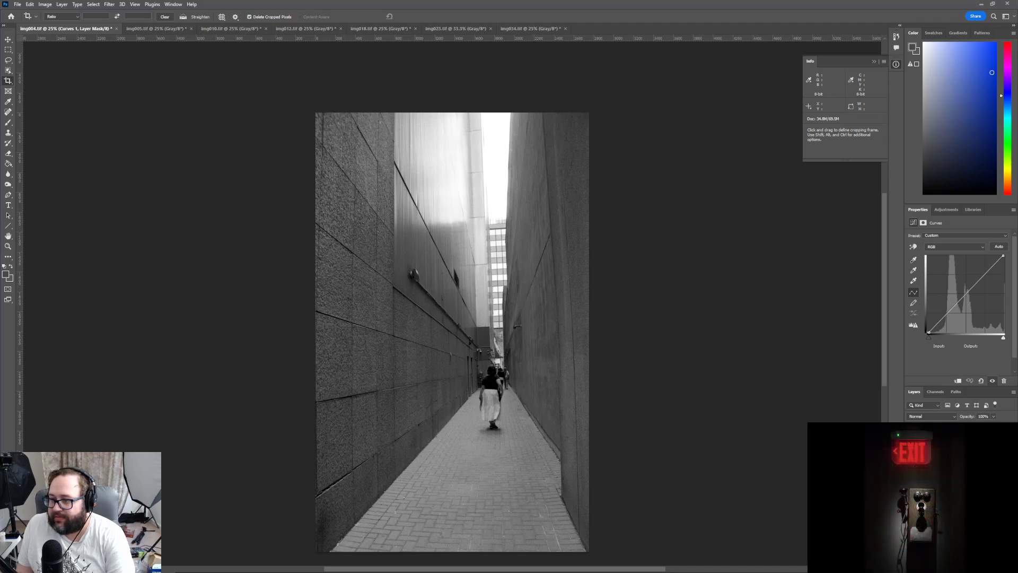
Select the Background copy layer and ready the Gradient tool with black as the foreground color
scroll(610, 366, down, 2)
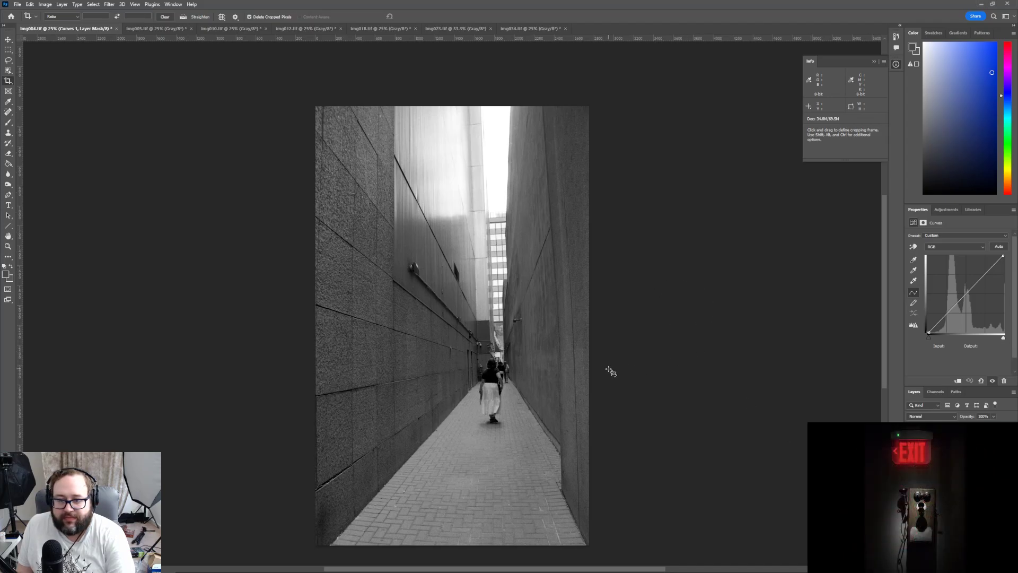
key(alt+bracketleft)
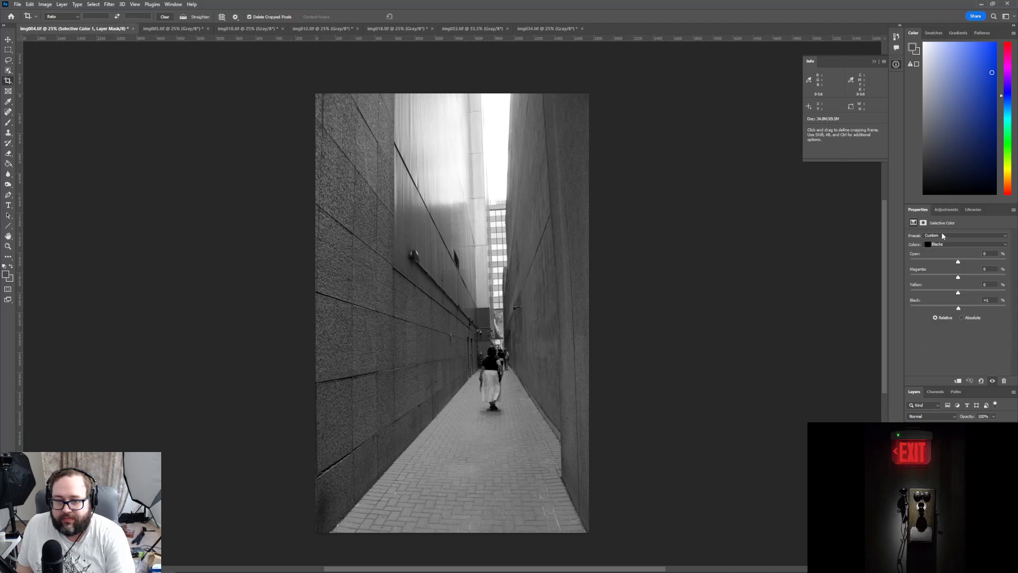
key(alt+bracketleft)
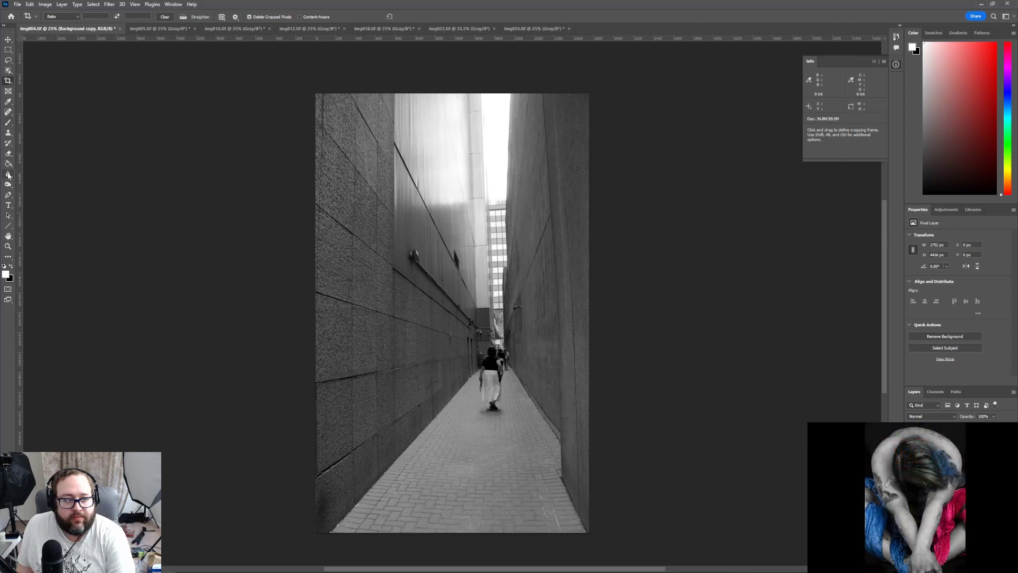
drag(8, 163, 33, 162)
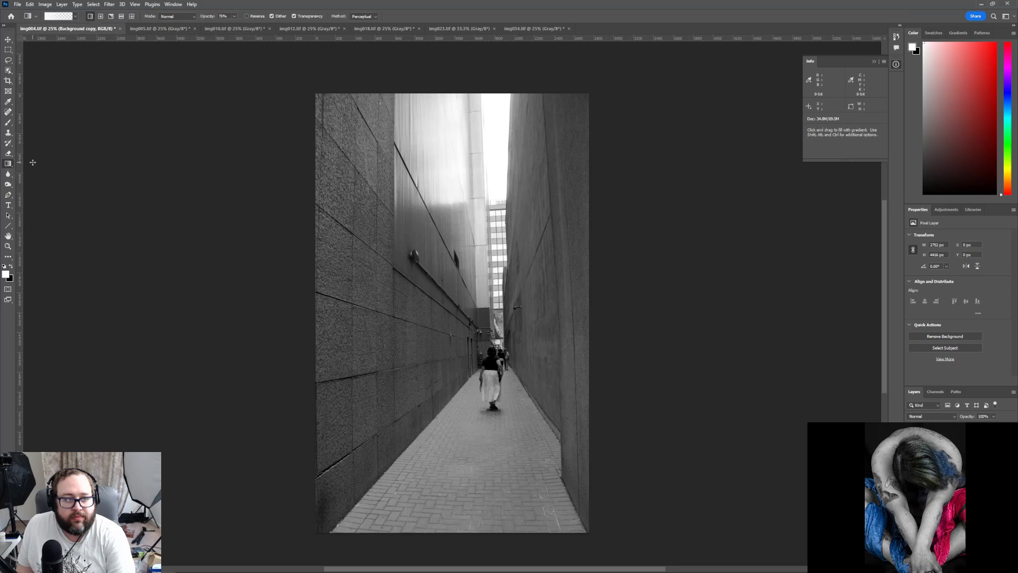
click(10, 267)
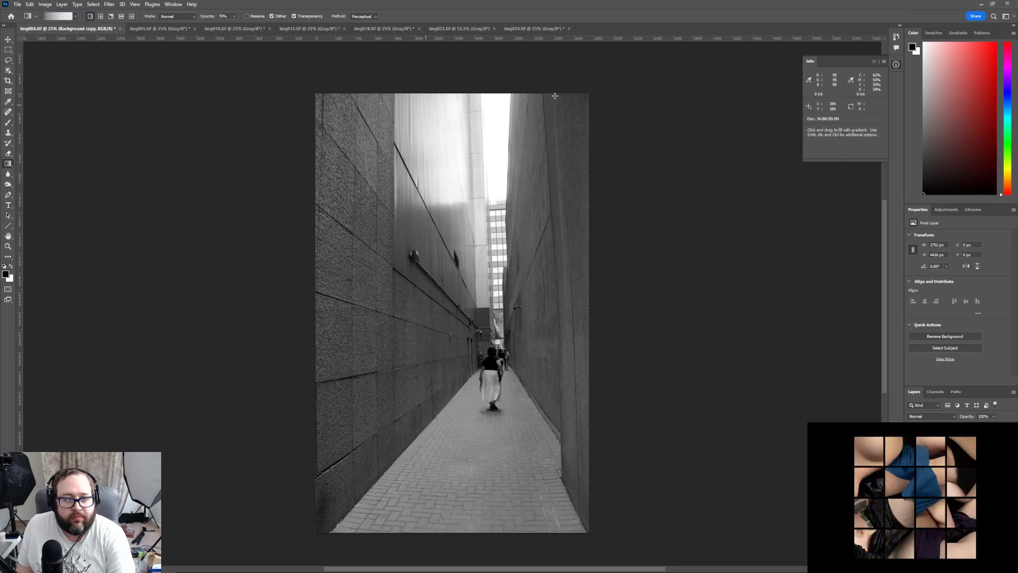
Try a linear black-to-transparent gradient from above the photo down past the bright sky strip, and undo it
drag(472, 75, 465, 280)
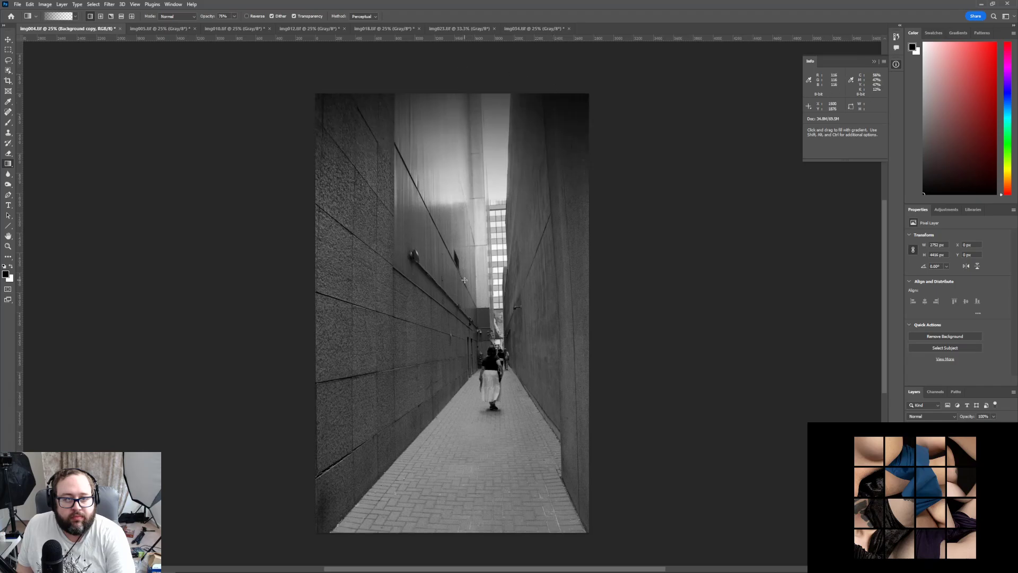
click(30, 5)
click(33, 12)
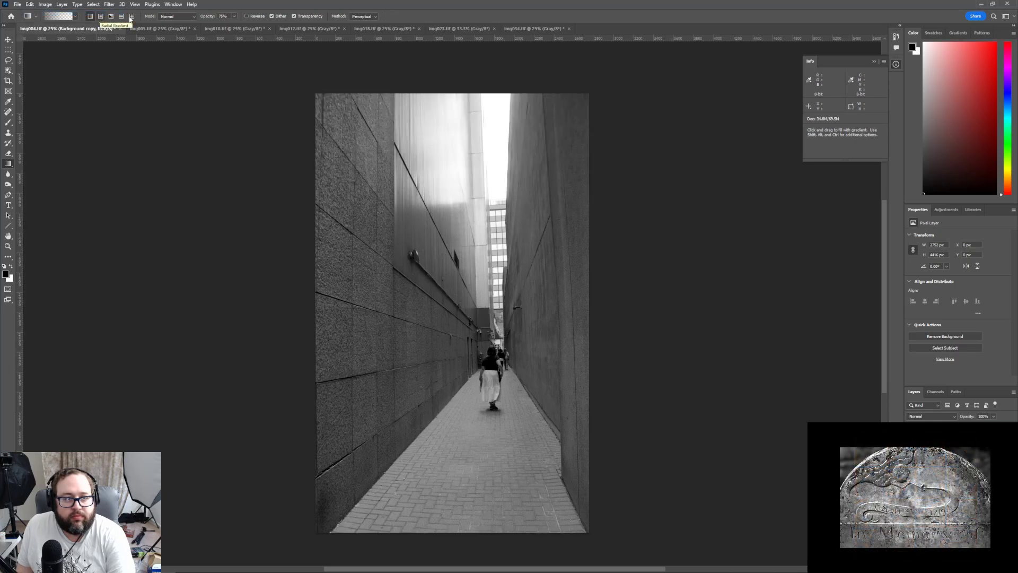
Set the Gradient opacity to 50% and apply a vertical black-to-transparent gradient from above the photo down over the bright upper area
click(234, 16)
drag(234, 26, 226, 28)
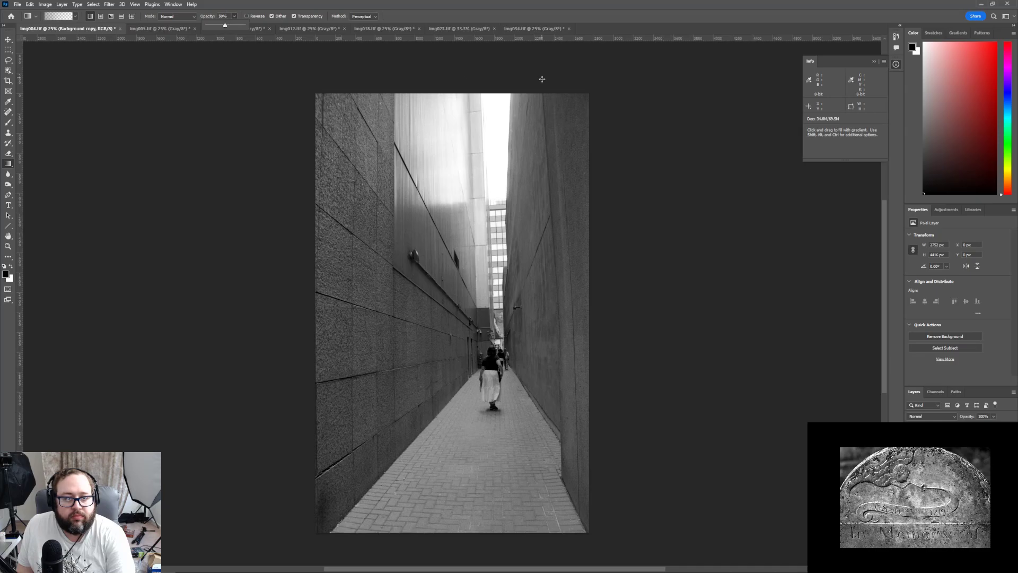
drag(460, 76, 460, 229)
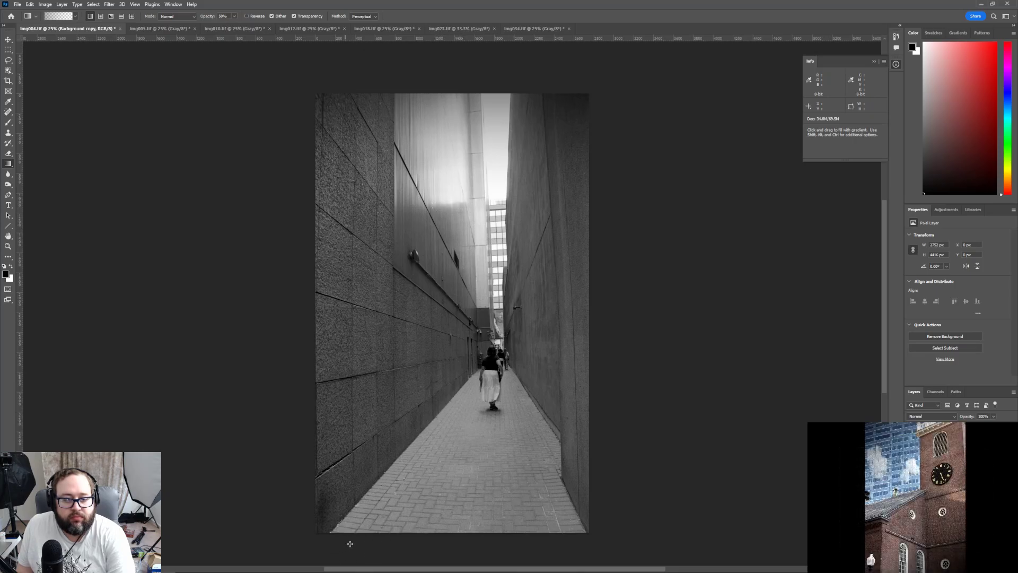
Try a diagonal gradient from the lower-left corner, undo it, and darken the alley's paved foreground with a gradient rising from below
drag(327, 533, 474, 373)
key(alt+e)
key(u)
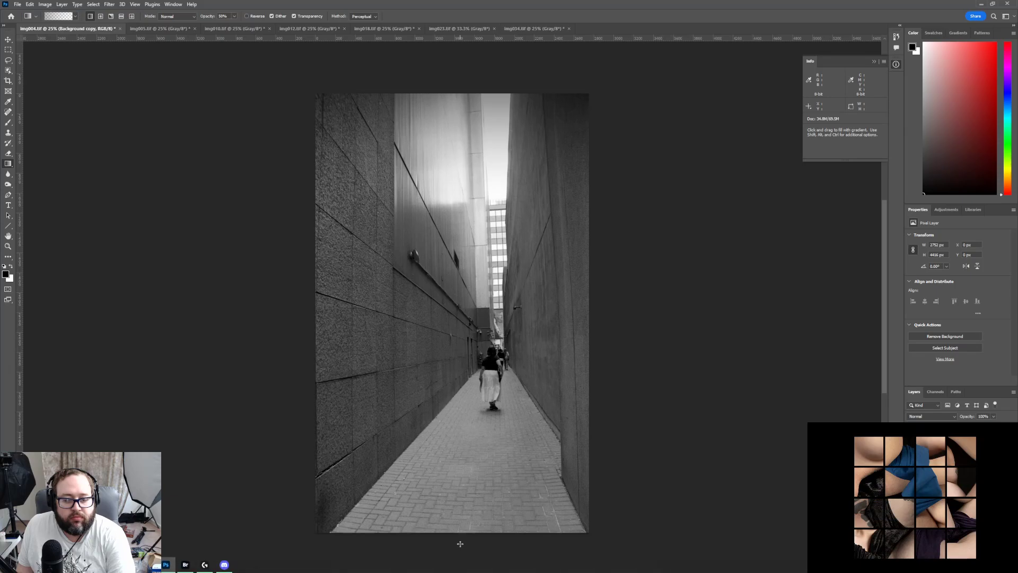
mouse_move(457, 423)
mouse_down()
mouse_move(466, 425)
mouse_move(462, 408)
mouse_up()
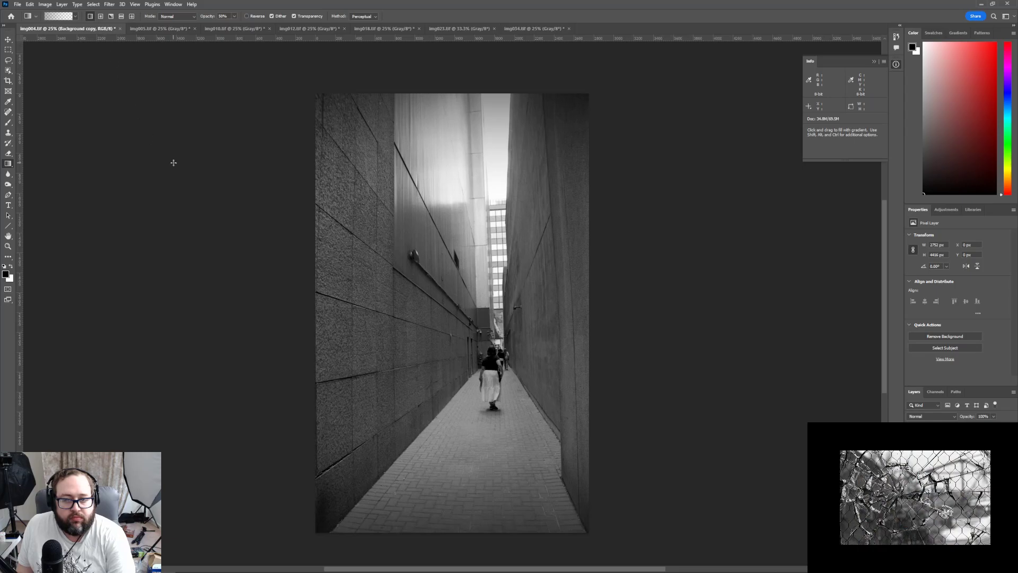
Save the alley photo under the new name 004.tif as an uncompressed TIFF with its layers included
click(20, 6)
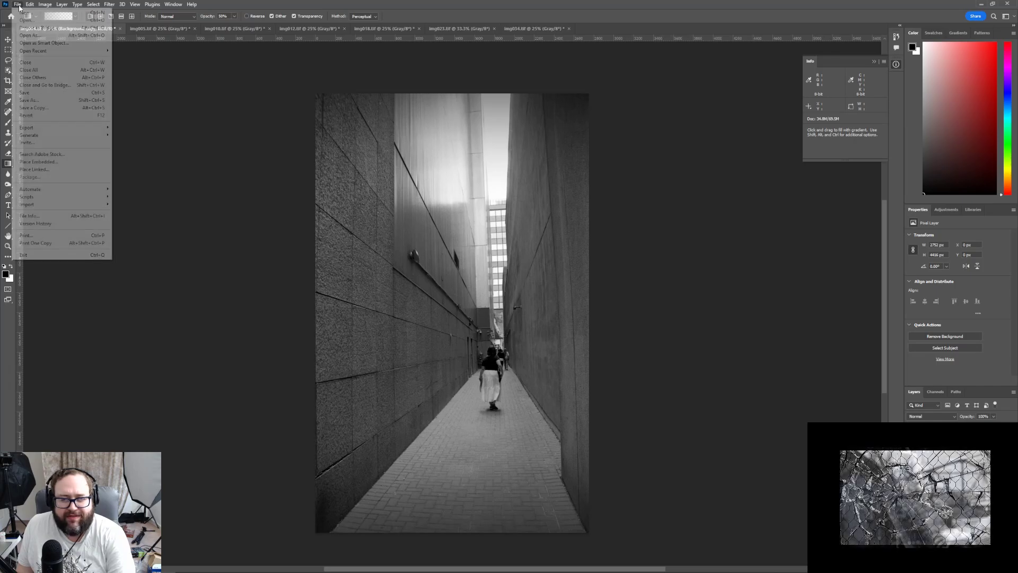
click(24, 100)
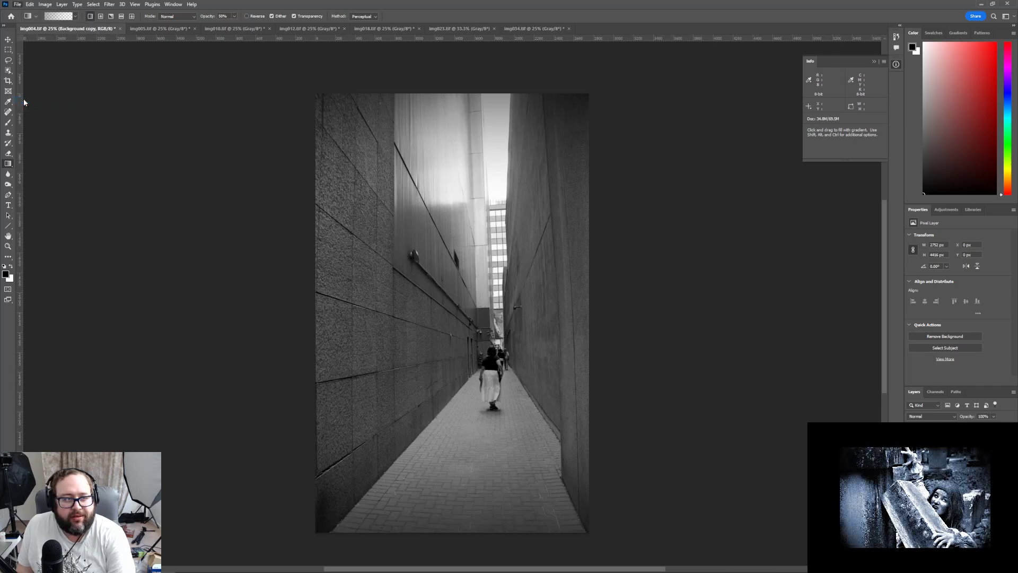
key(Home)
key(Delete)
key(Delete)
key(Delete)
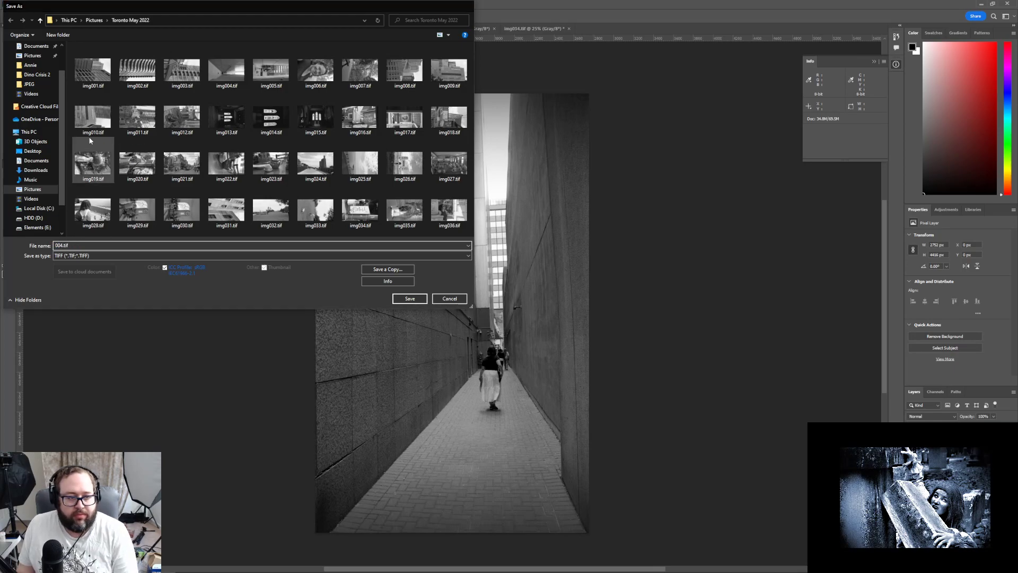
key(Return)
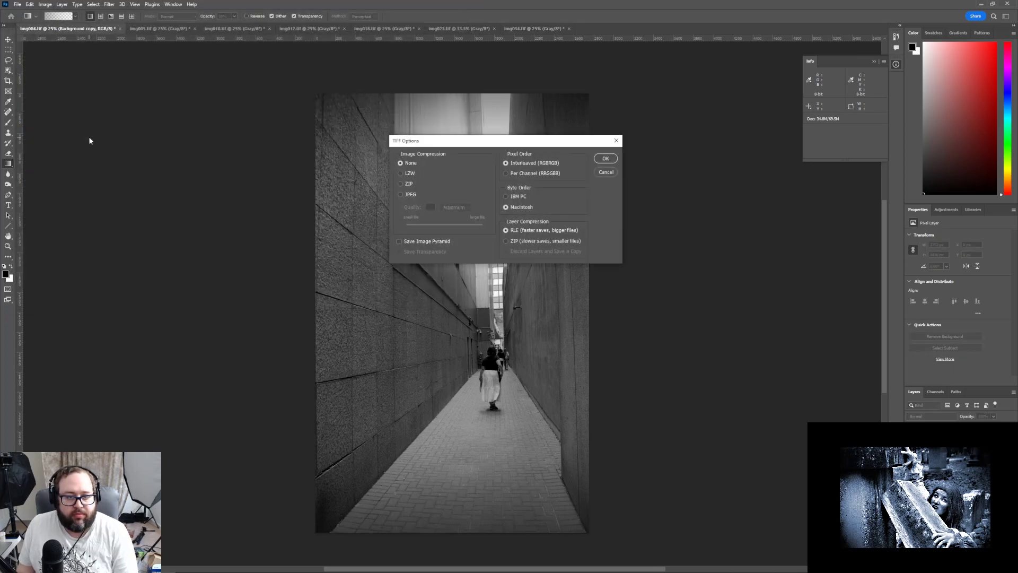
key(Return)
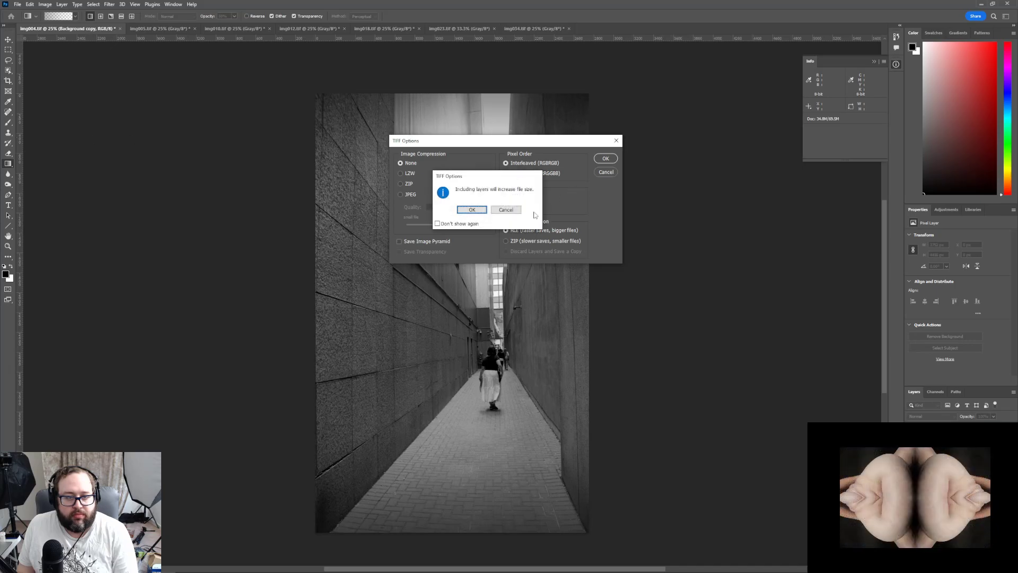
click(471, 210)
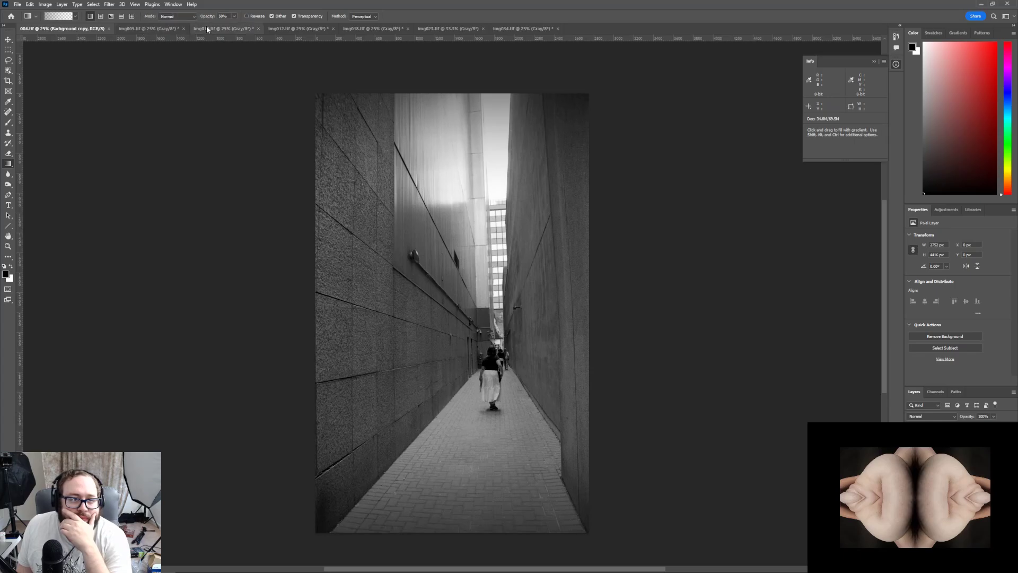
Go through the other open scans to img018.tif, the house with graffiti, and convert it to RGB Color mode
click(151, 28)
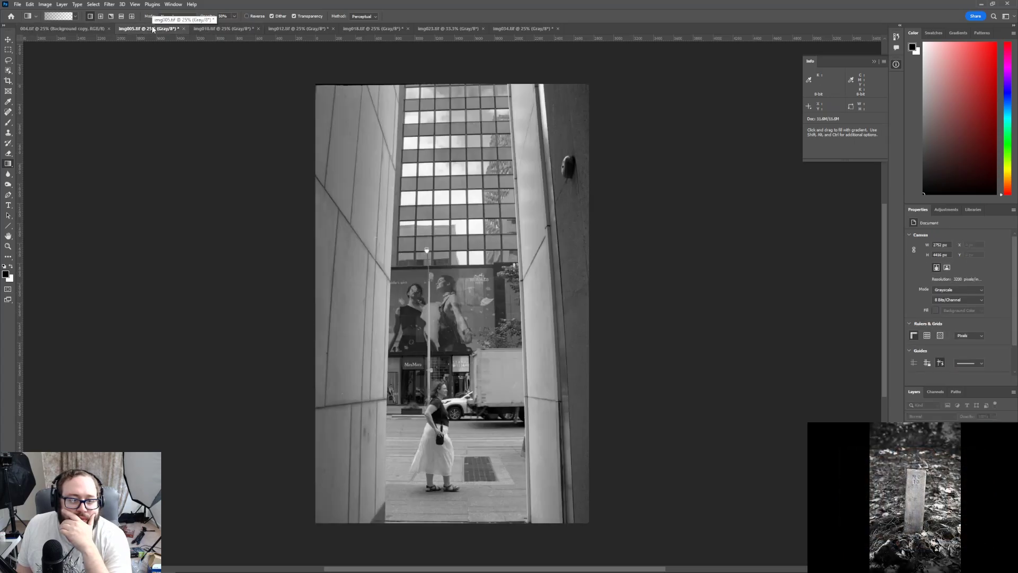
click(216, 30)
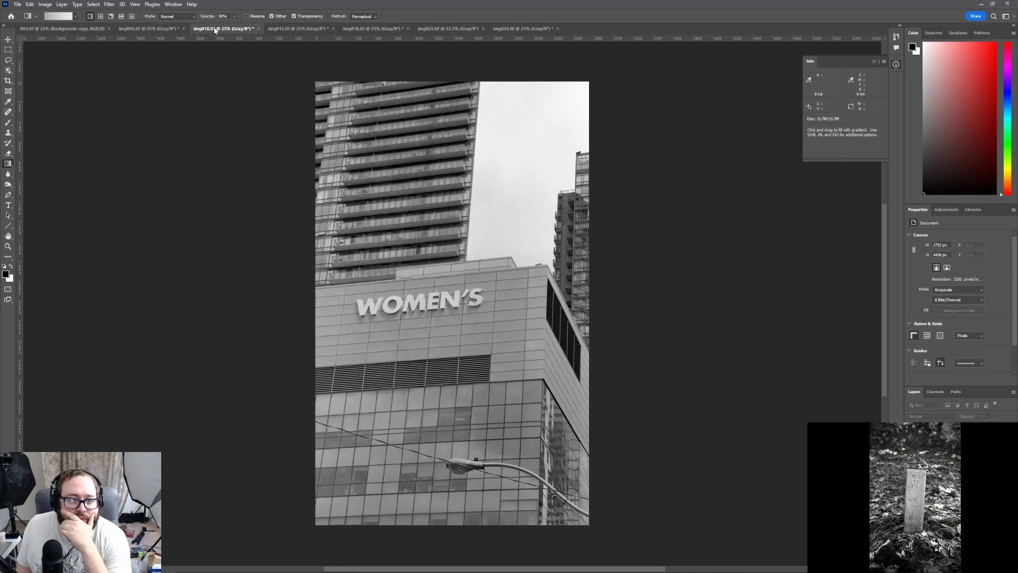
click(280, 29)
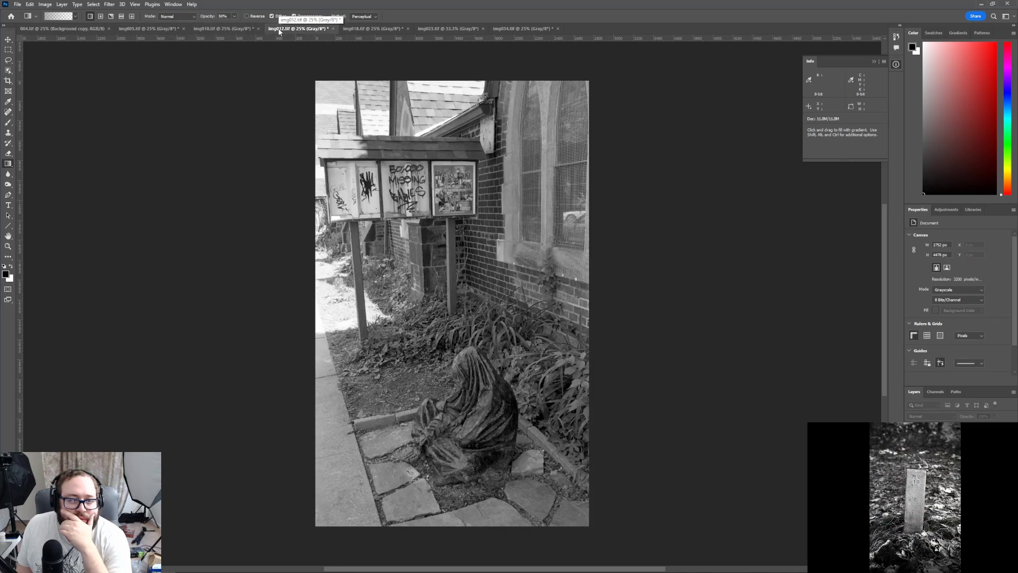
click(363, 29)
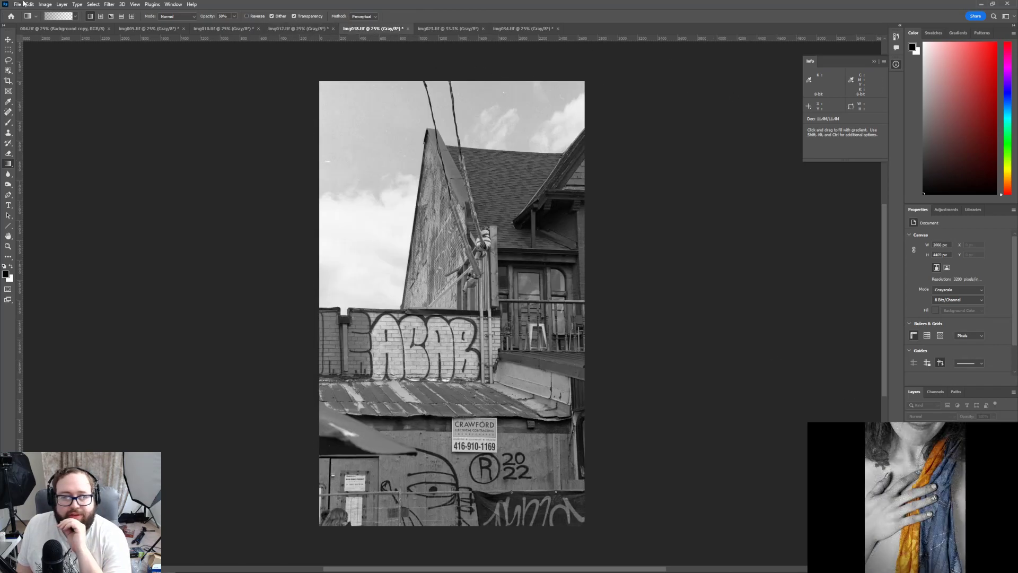
click(45, 5)
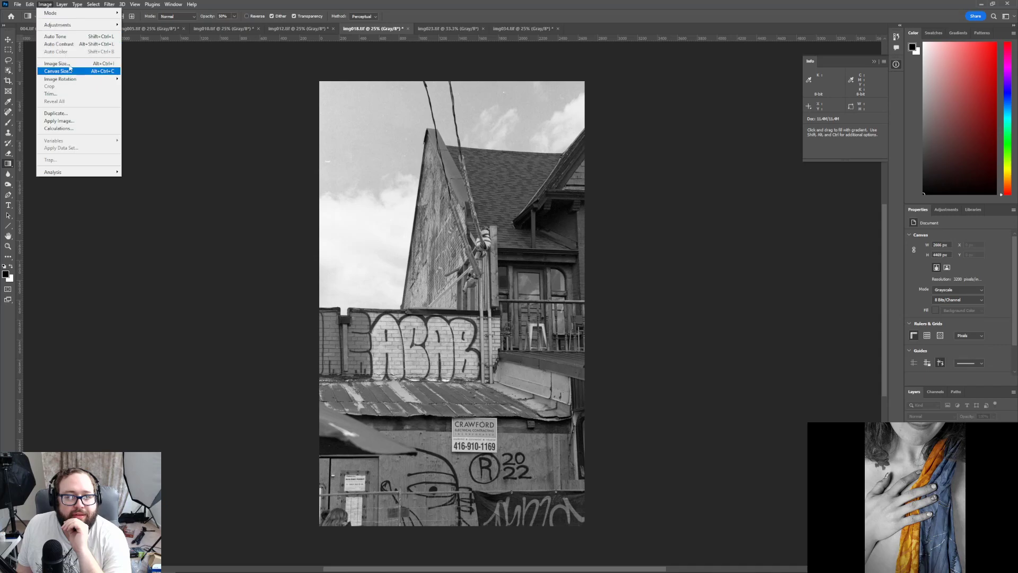
mouse_move(71, 26)
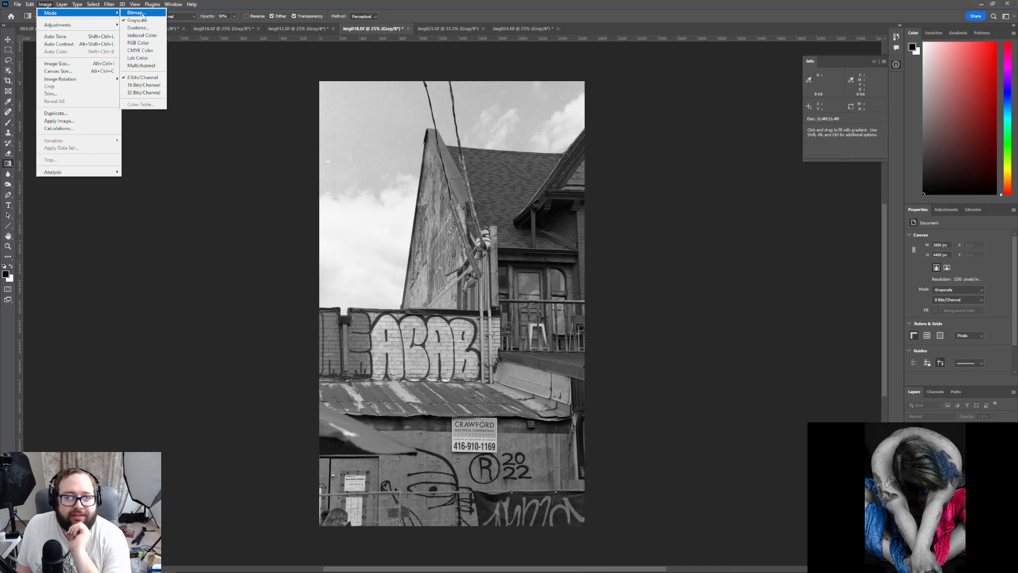
click(143, 43)
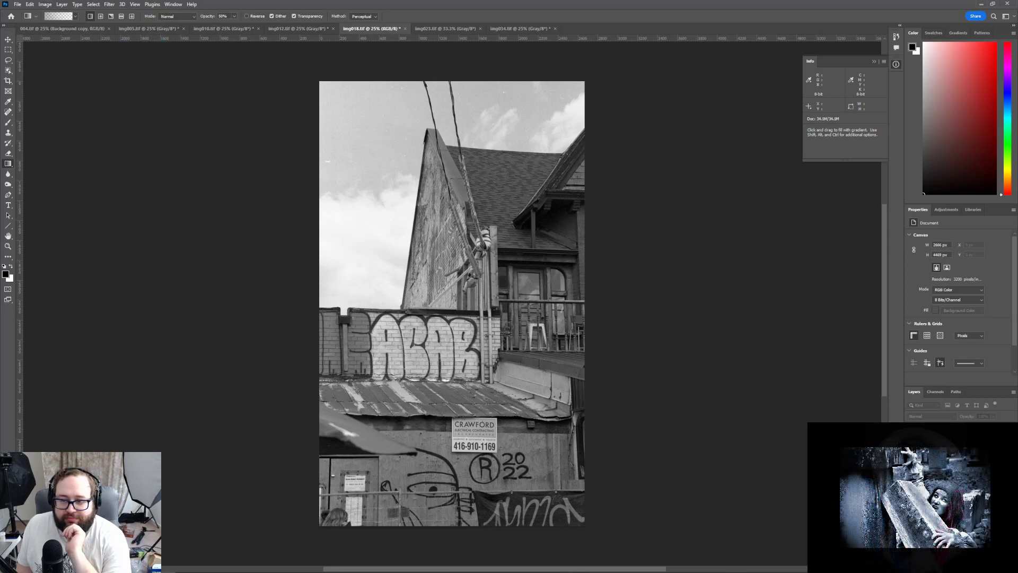
Duplicate the Background layer of the graffiti house photo and add a Curves adjustment layer
key(ctrl+alt+j)
click(578, 170)
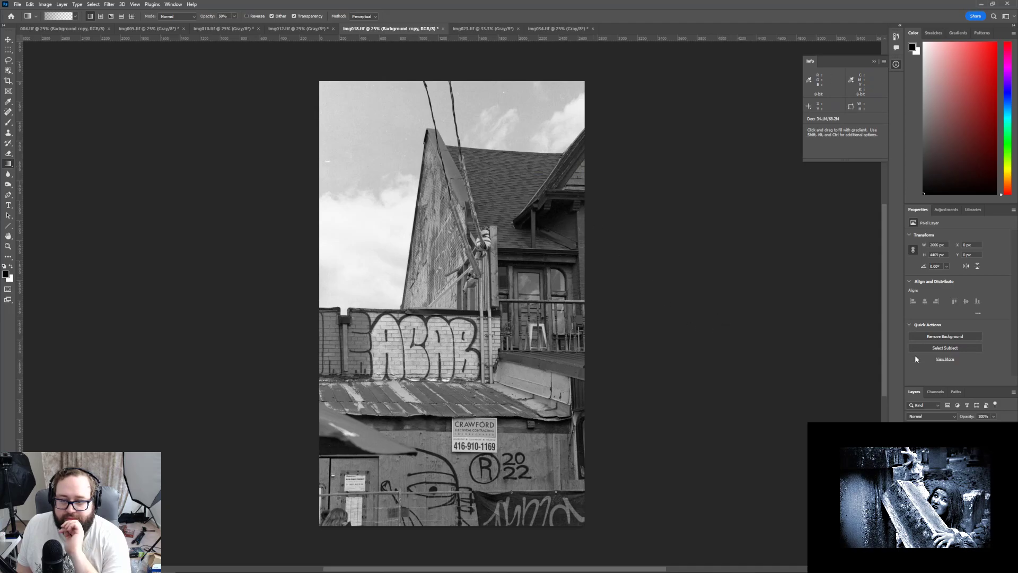
click(938, 212)
click(937, 228)
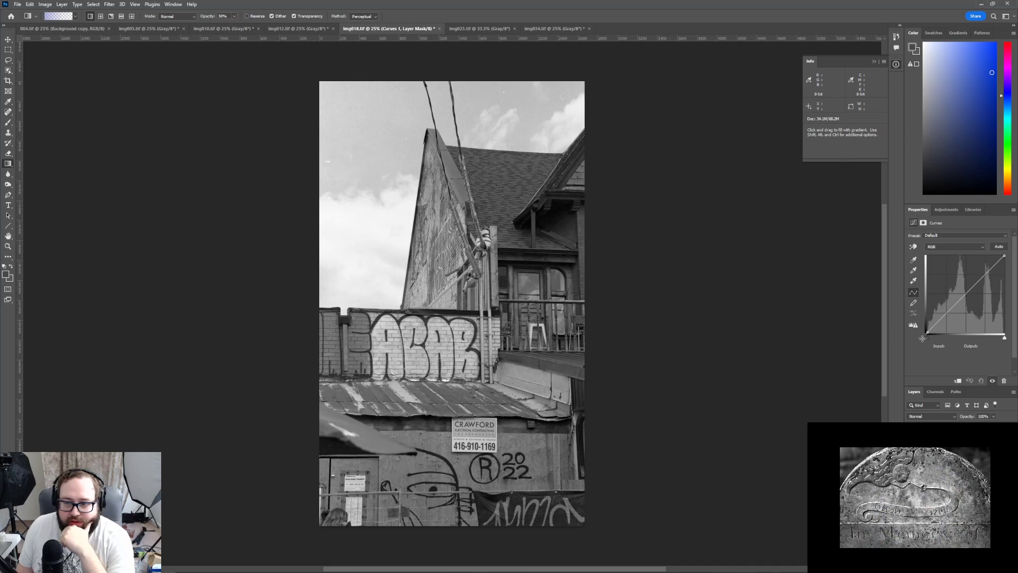
click(951, 213)
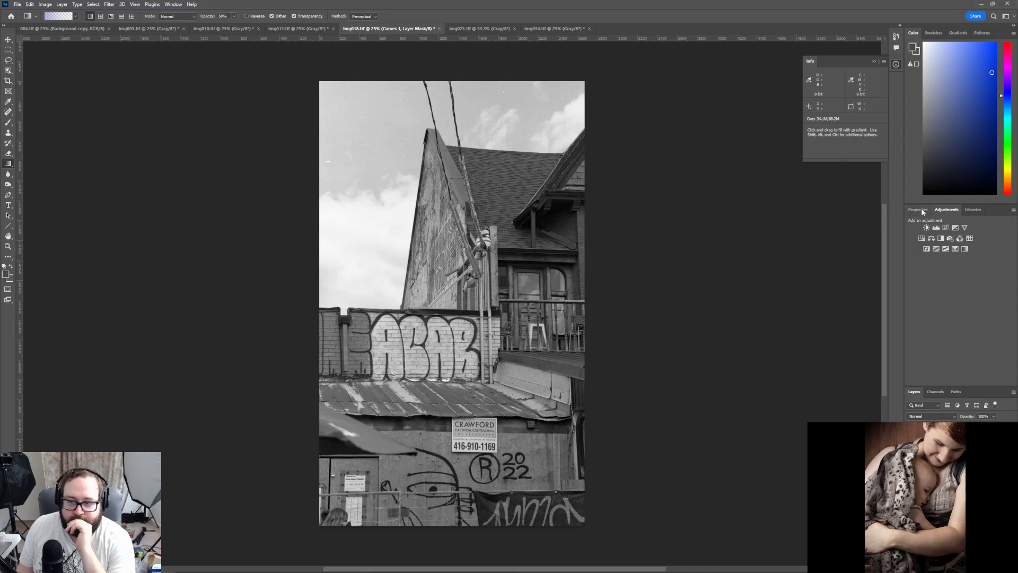
click(921, 209)
click(946, 210)
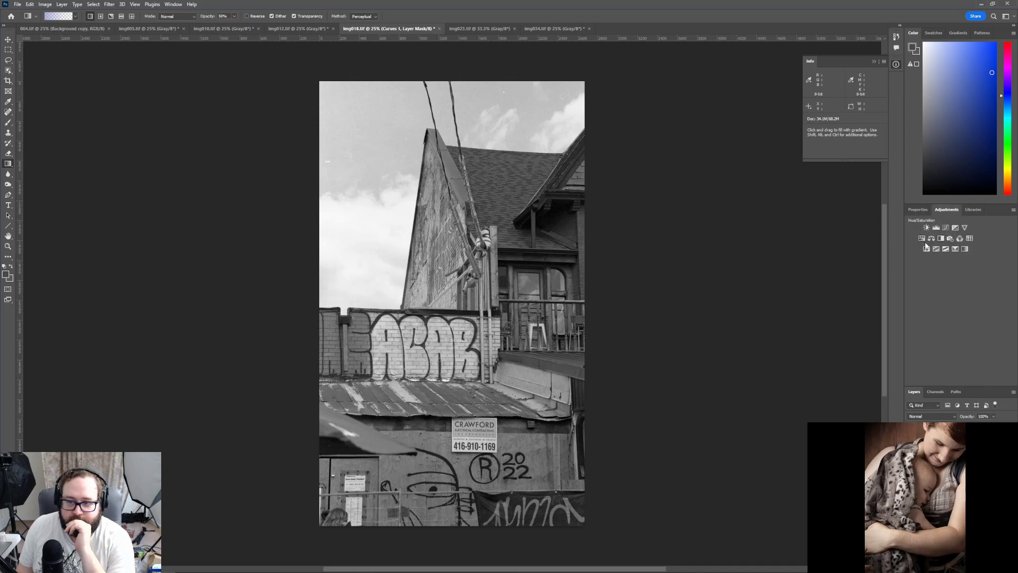
click(931, 238)
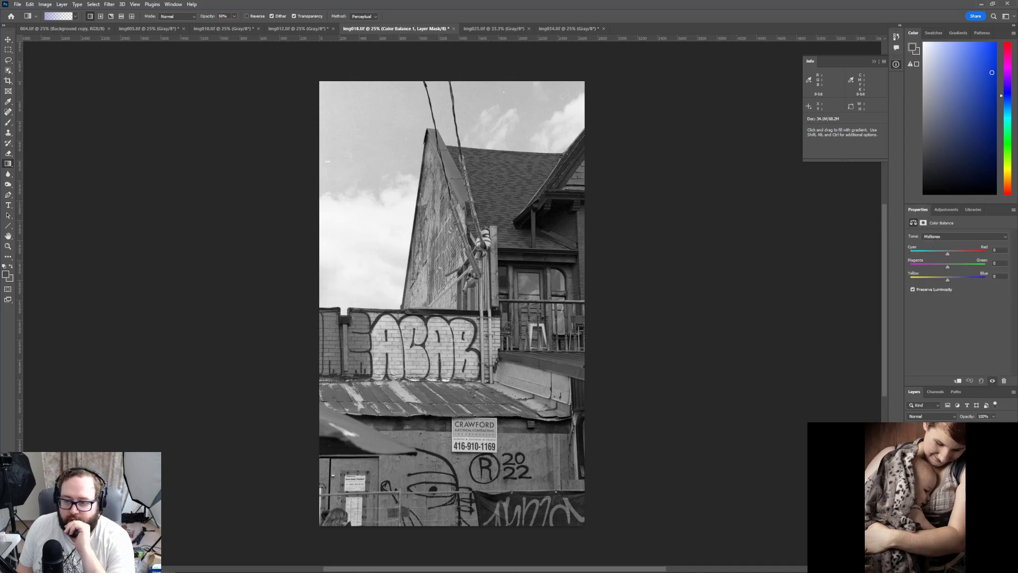
key(ctrl+z)
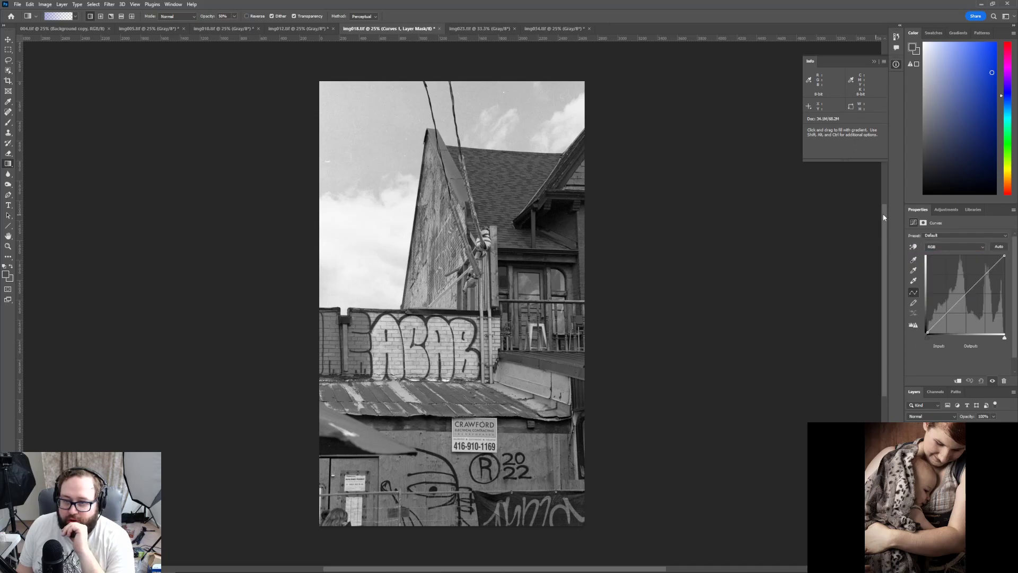
Add a Brightness/Contrast adjustment layer to the graffiti house photo and raise its contrast to 28
click(945, 210)
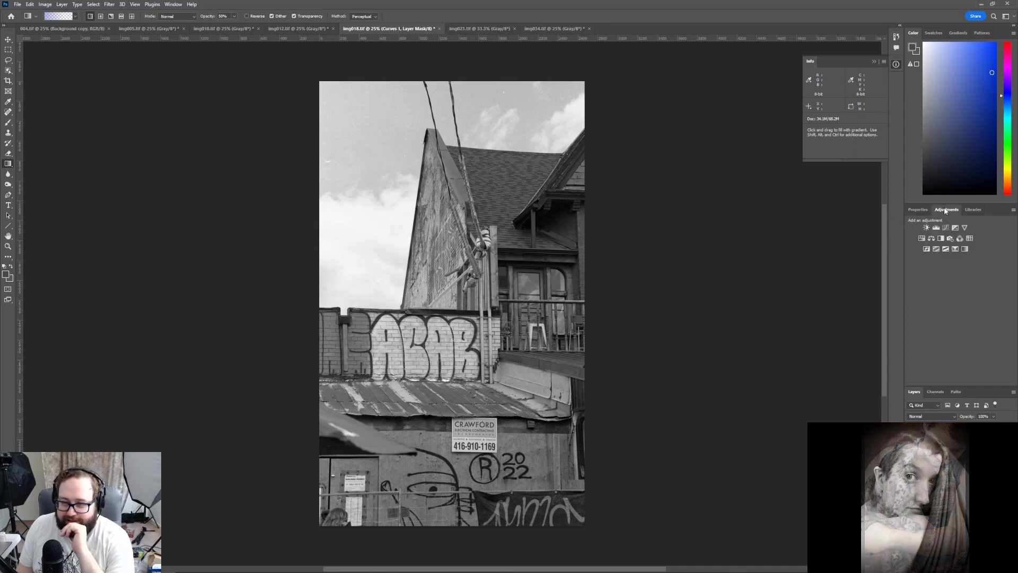
click(926, 229)
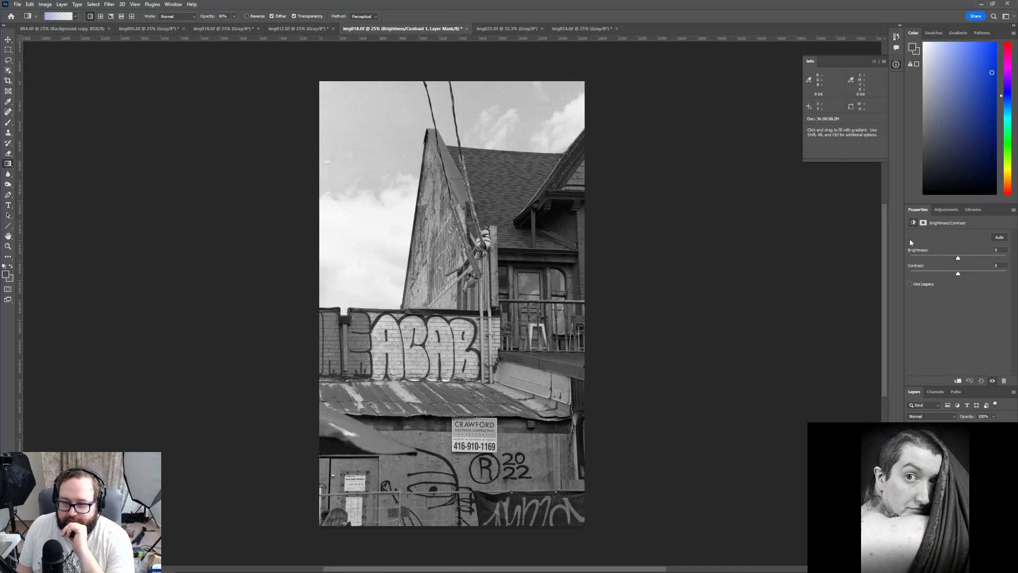
drag(958, 273, 980, 283)
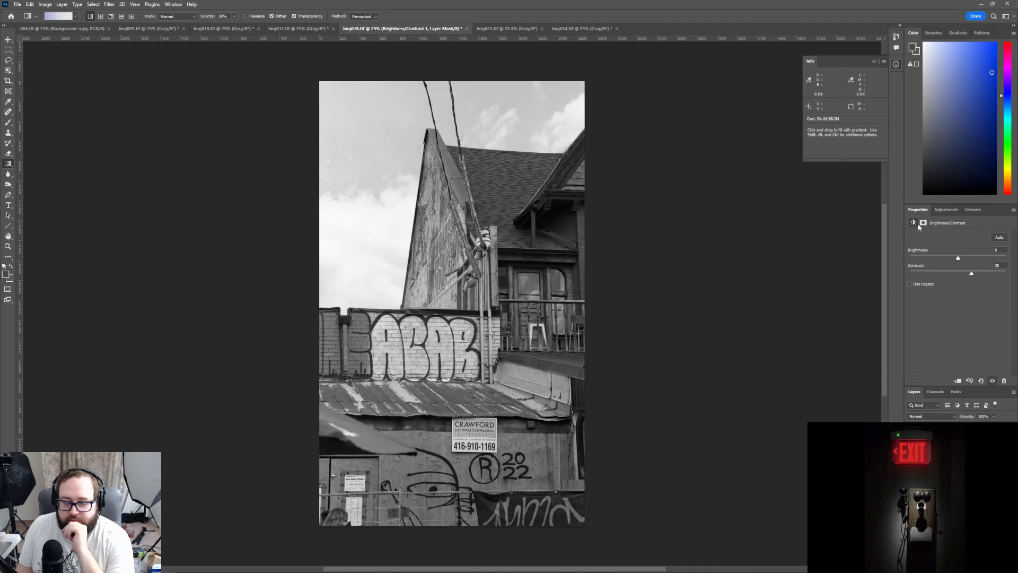
click(942, 392)
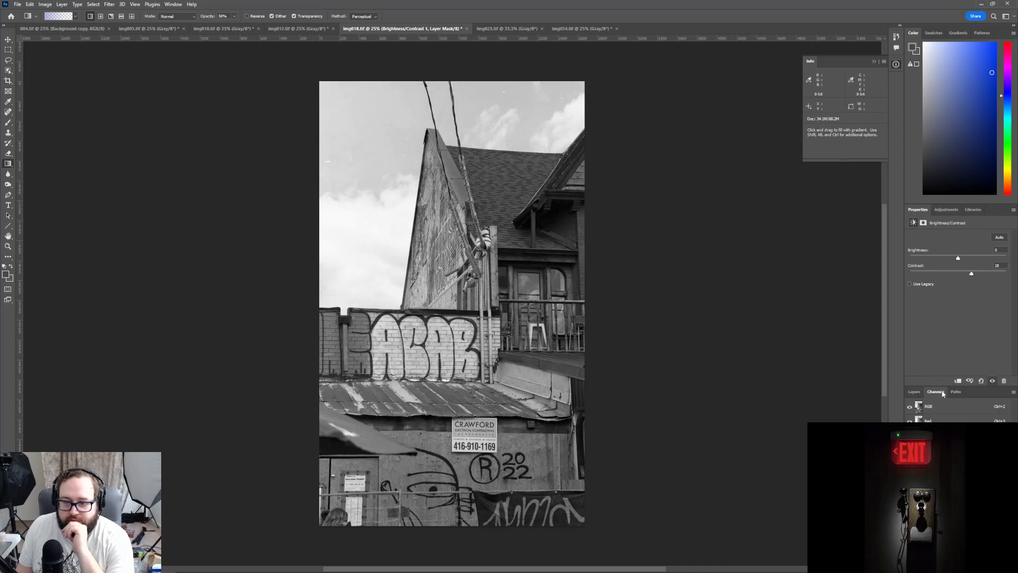
key(F7)
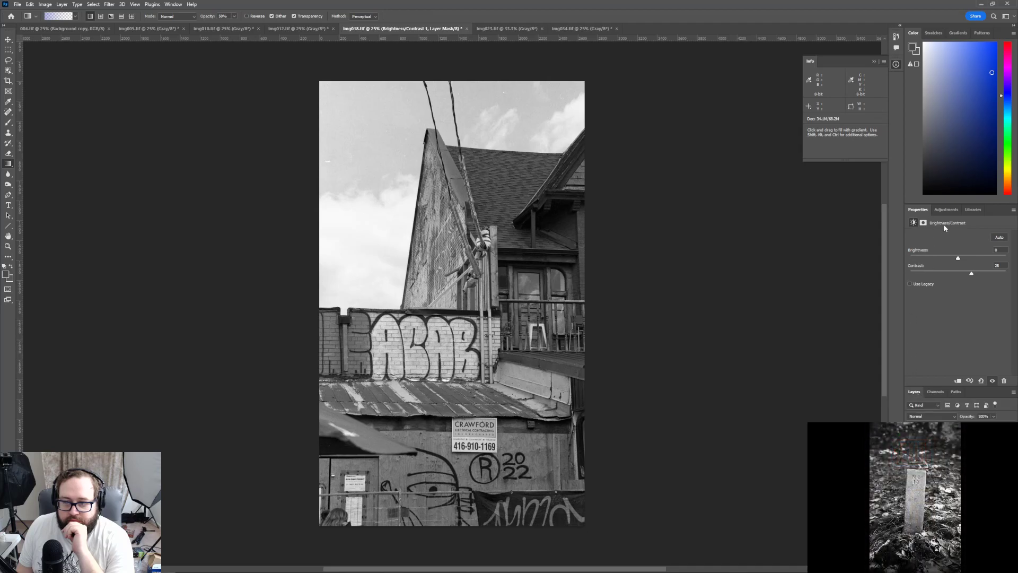
Add a Selective Color adjustment layer and slightly adjust the Black amount of the Whites
click(947, 210)
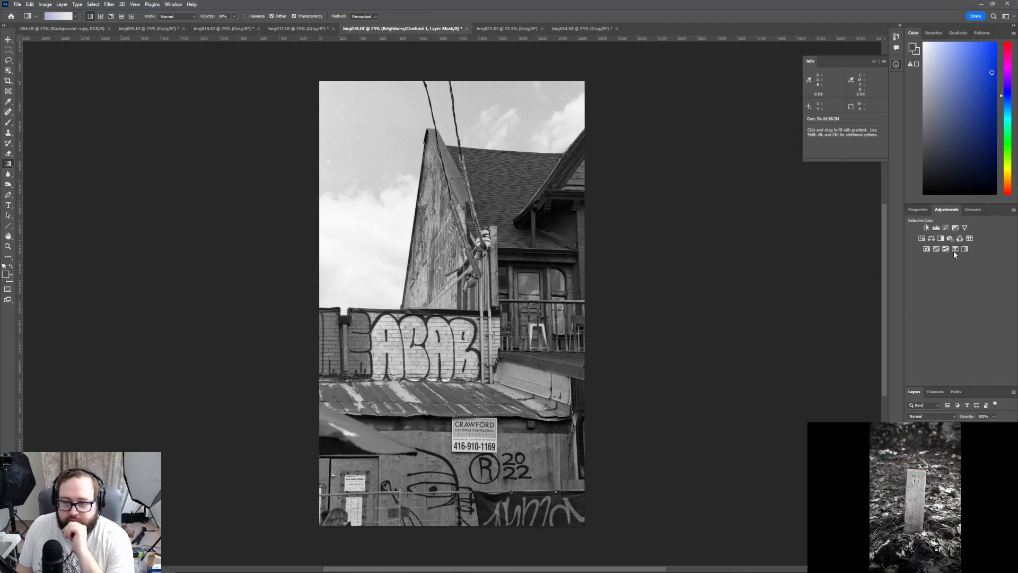
click(955, 249)
click(954, 245)
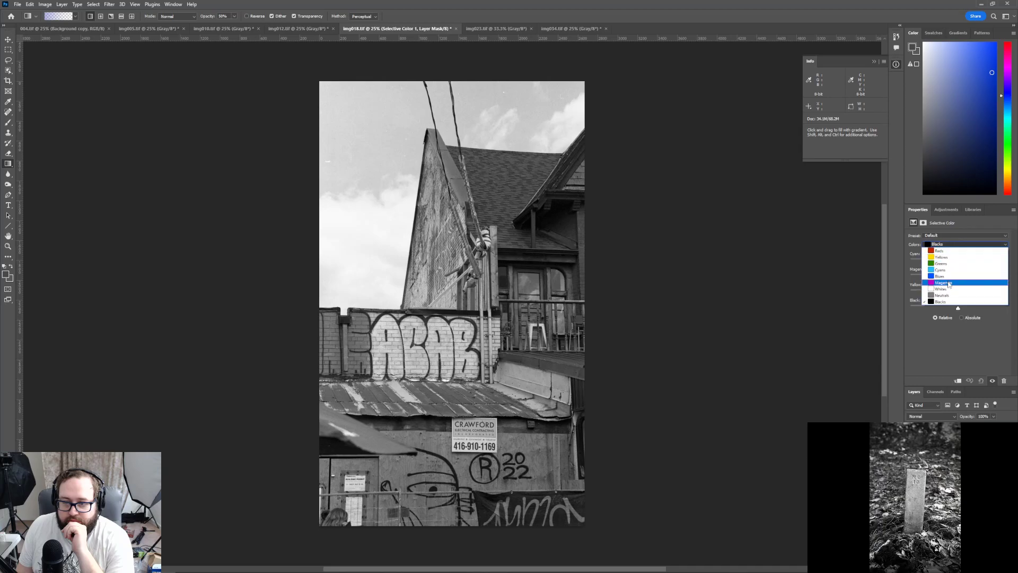
click(947, 290)
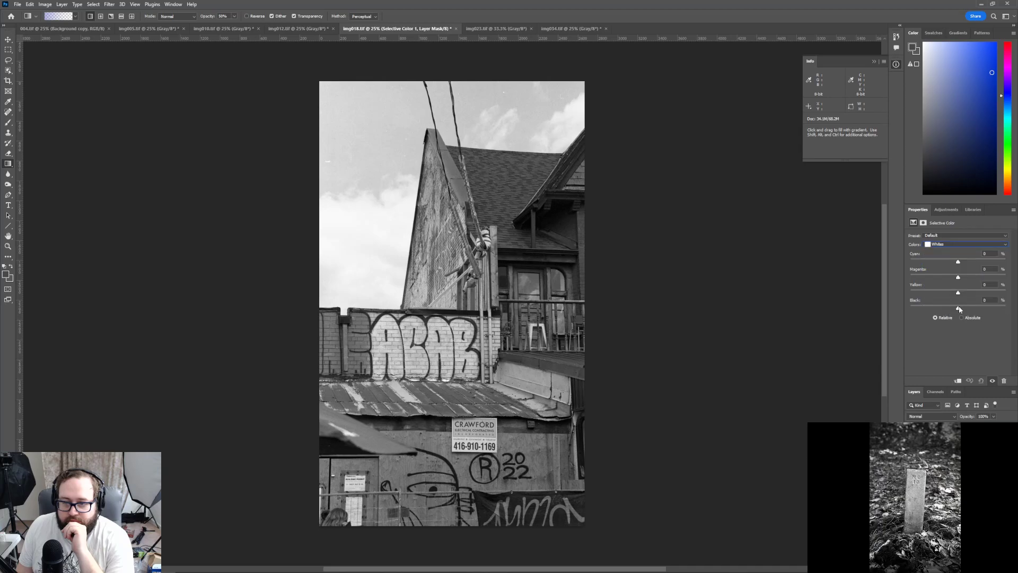
mouse_move(958, 307)
mouse_down()
mouse_move(1006, 307)
mouse_move(918, 309)
mouse_move(985, 317)
mouse_move(951, 317)
mouse_move(959, 314)
mouse_up()
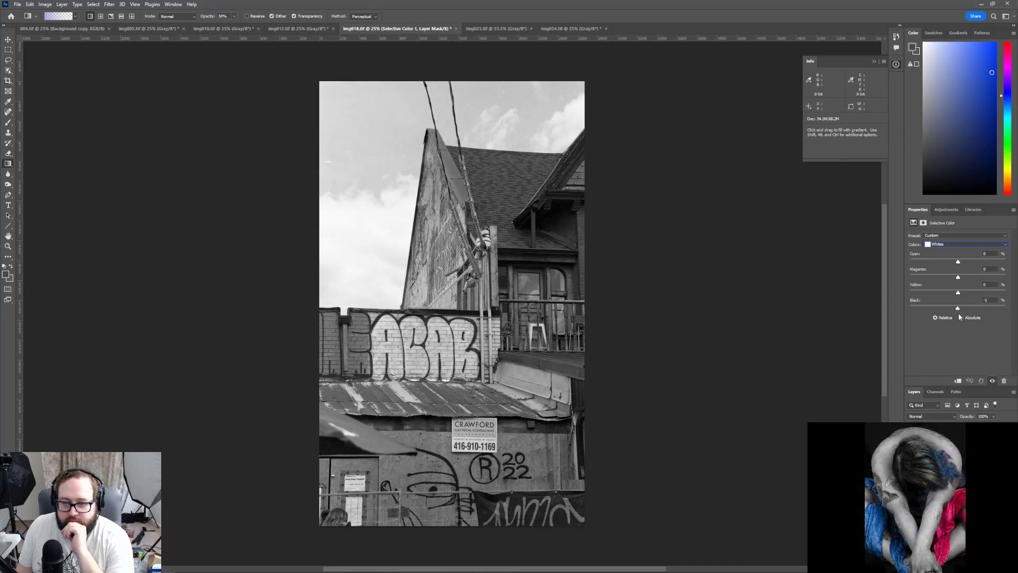
Raise the Black amount of the Neutrals to +100% in the Selective Color adjustment
click(958, 248)
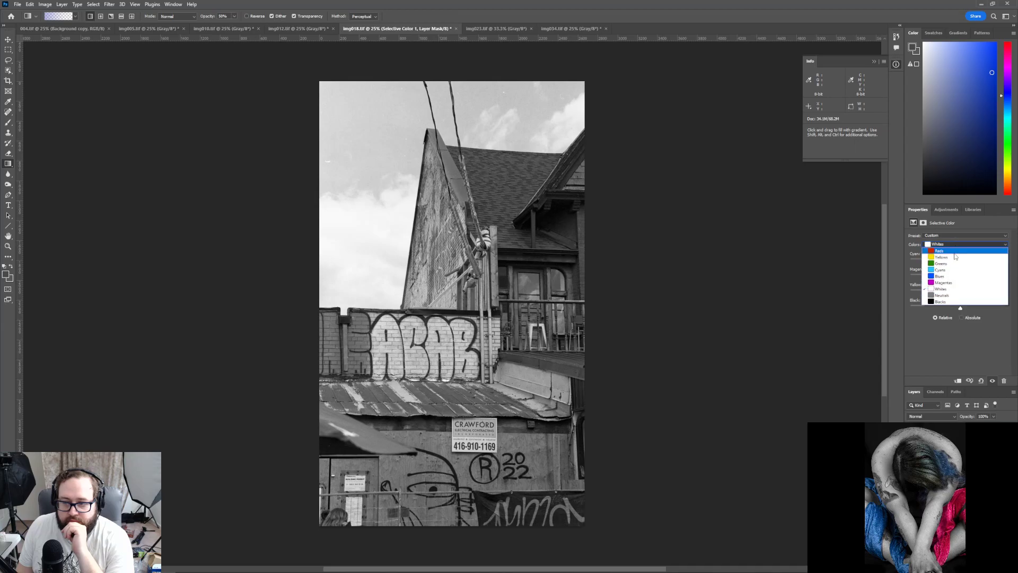
click(956, 297)
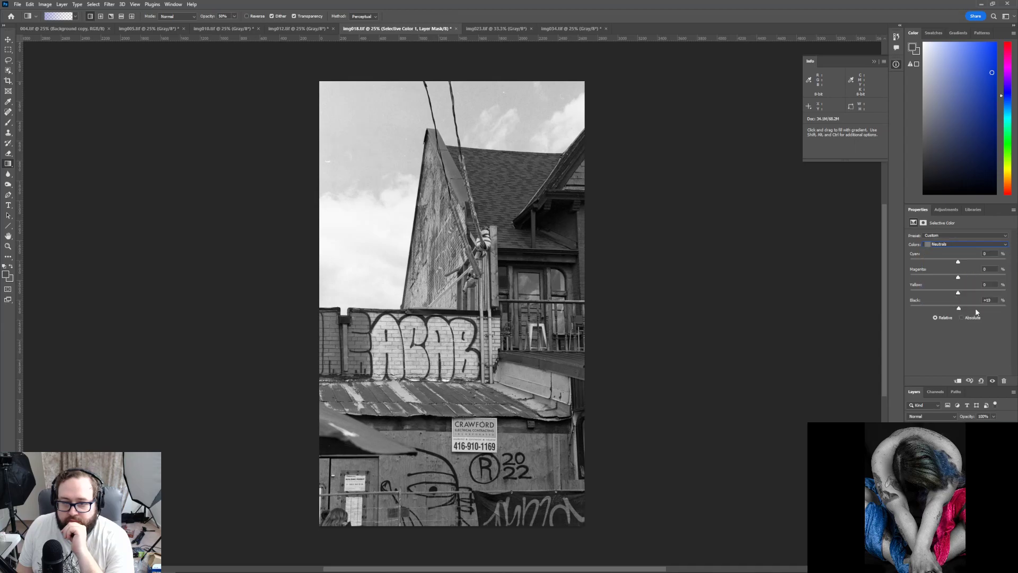
drag(965, 309, 1006, 309)
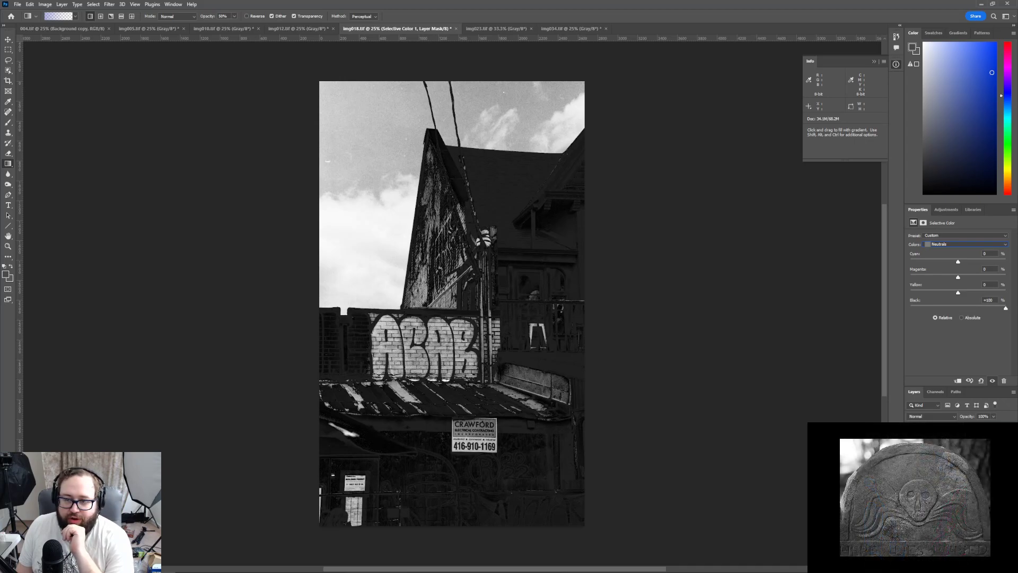
Reduce the Black amount of the Neutrals to slightly above zero and raise the Black amount of the Blacks slightly in the Selective Color adjustment
drag(1006, 308, 962, 316)
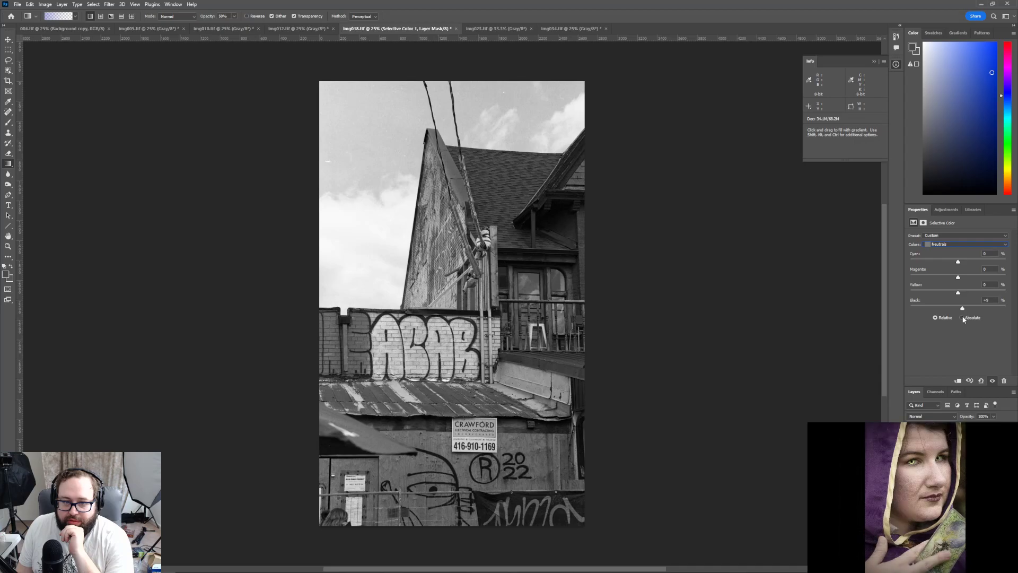
click(965, 244)
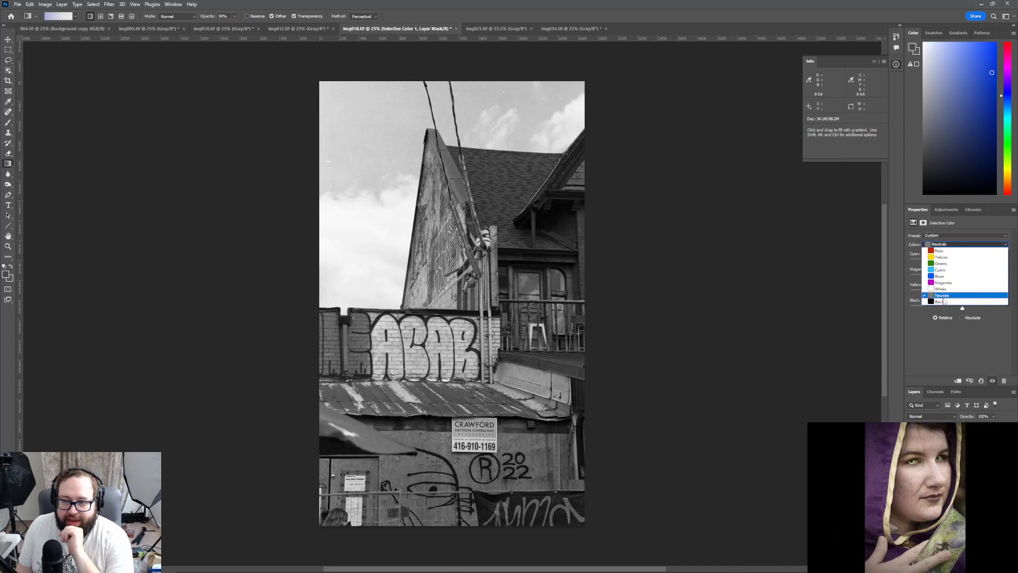
click(943, 301)
mouse_move(959, 309)
mouse_down()
mouse_move(1007, 308)
mouse_move(962, 309)
mouse_up()
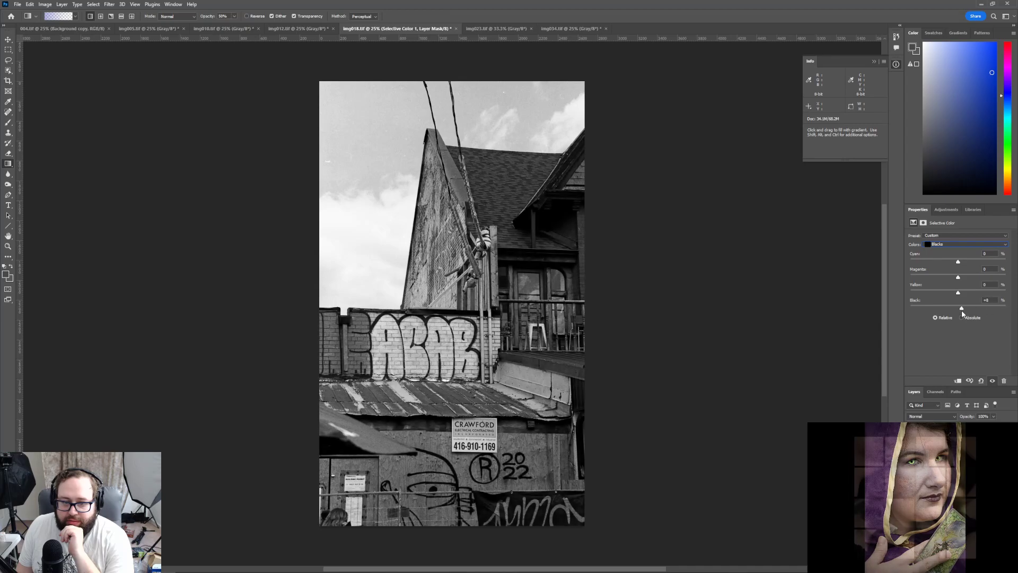
Set the Black amount of the Whites to 0% in the Selective Color adjustment
click(952, 245)
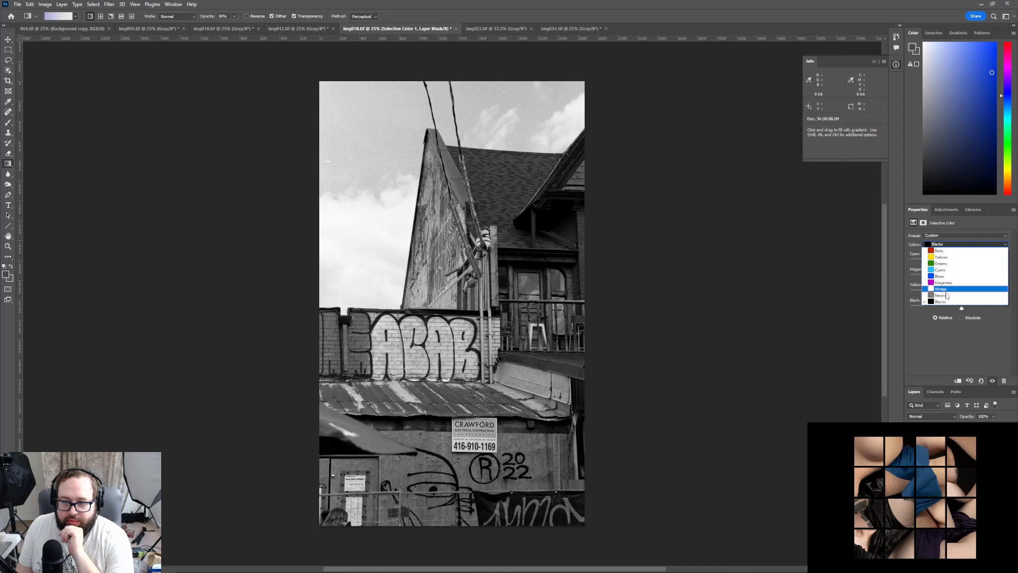
click(949, 264)
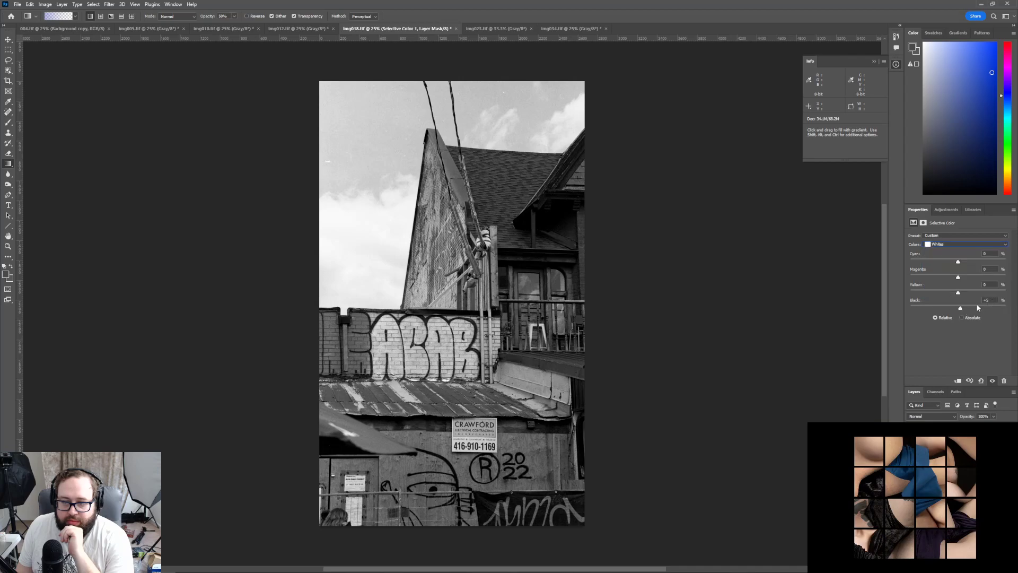
mouse_move(961, 308)
mouse_down()
mouse_move(871, 307)
mouse_move(957, 311)
mouse_up()
key(Up)
key(Up)
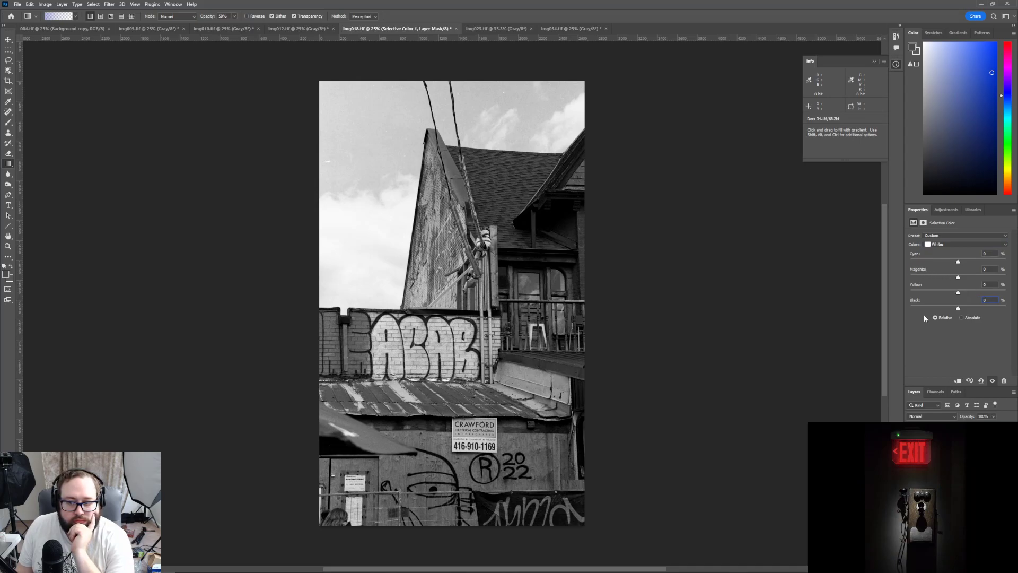
Move the white point of the Curves adjustment layer to input 252 with output 255
click(957, 455)
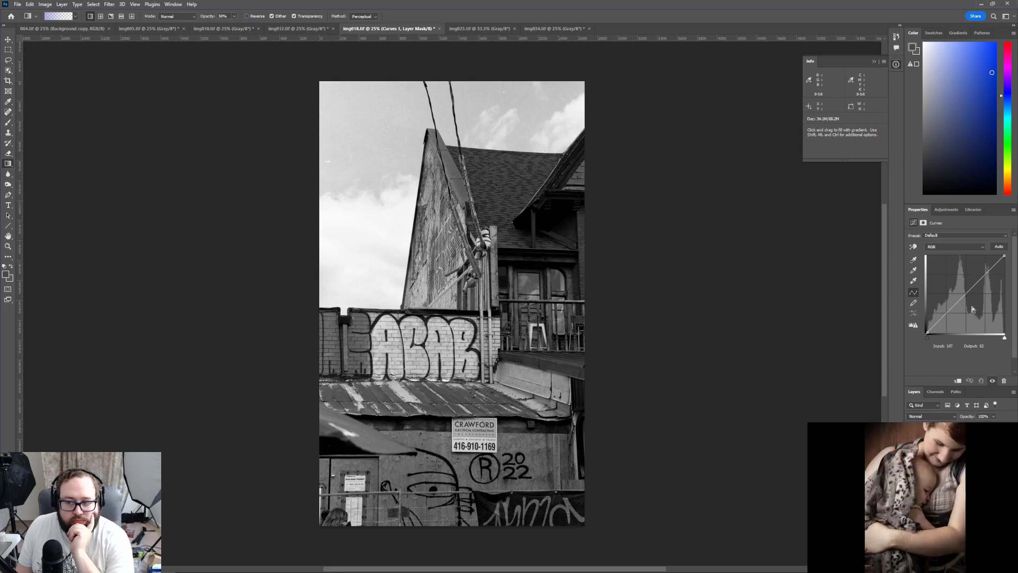
drag(1005, 340, 1011, 342)
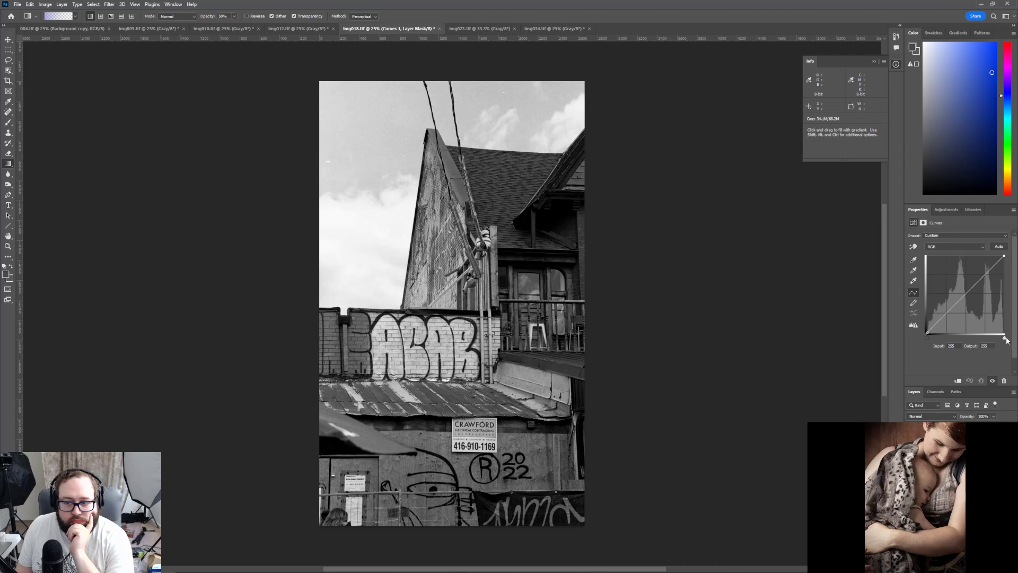
drag(1004, 338, 1005, 338)
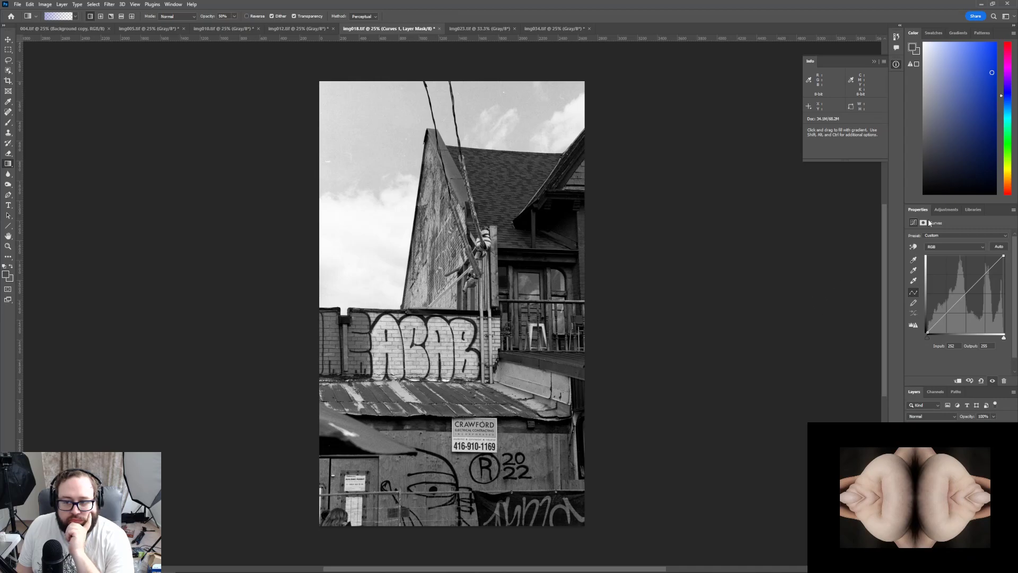
click(947, 210)
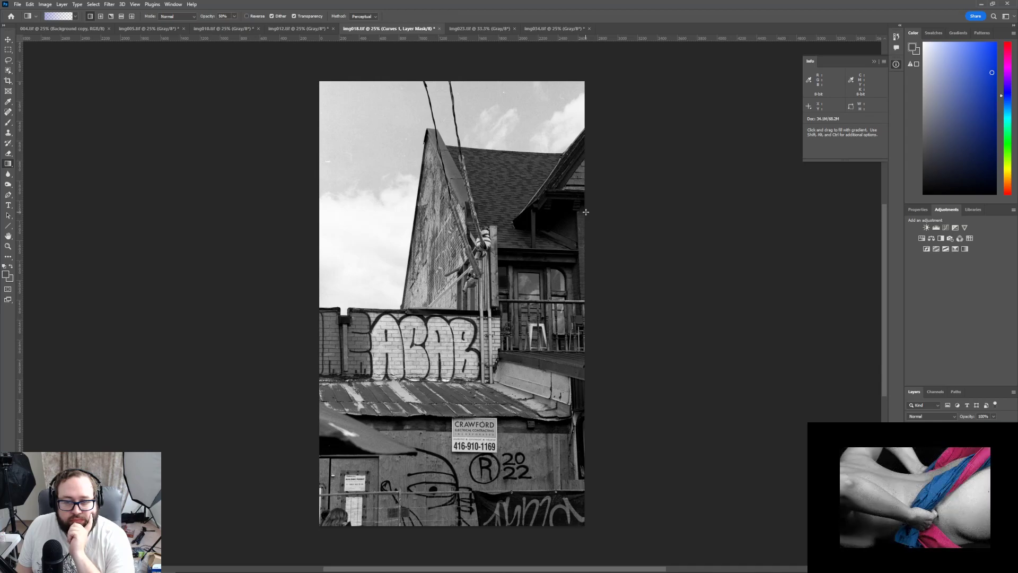
Use the Clone Stamp on the Background copy layer to cover the white scratch near the sky's left edge with nearby clean sky
click(8, 246)
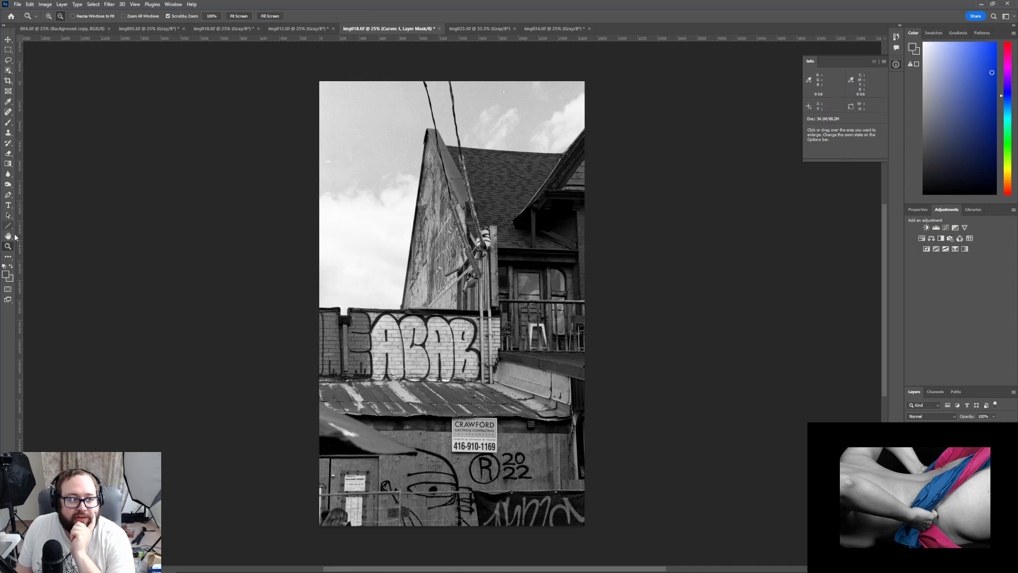
click(49, 16)
click(396, 186)
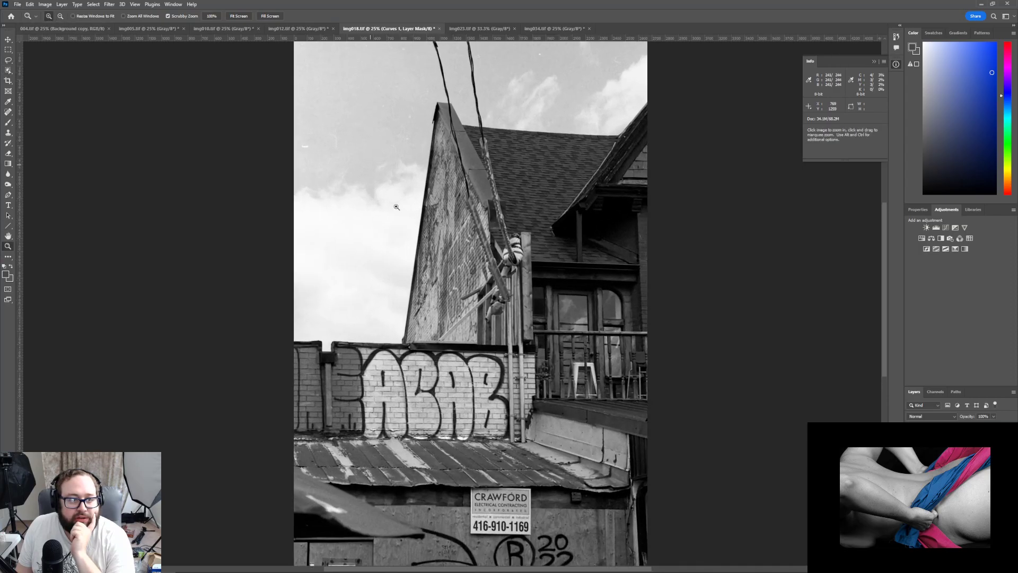
scroll(373, 361, up, 2)
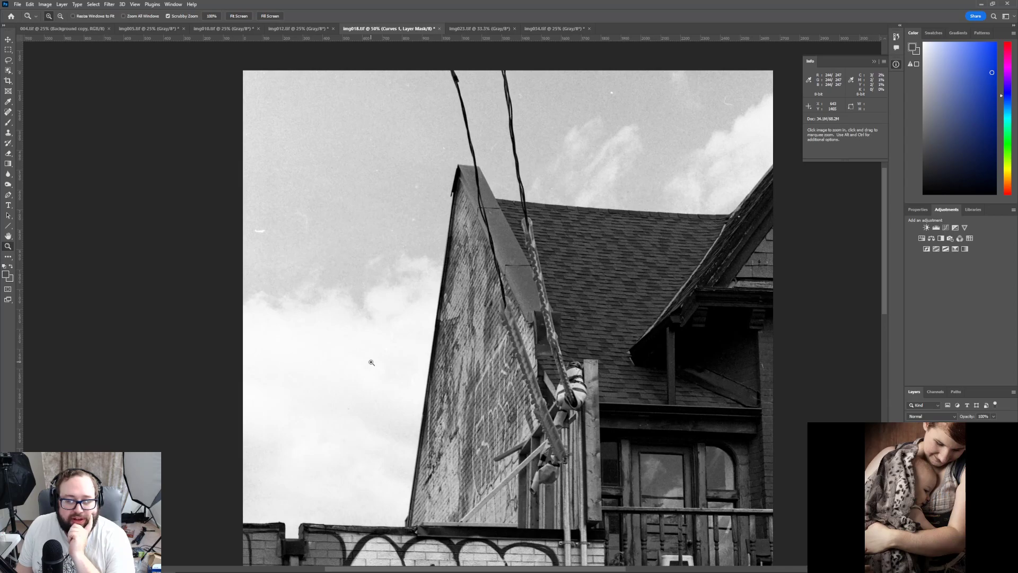
scroll(371, 362, down, 1)
scroll(370, 371, up, 1)
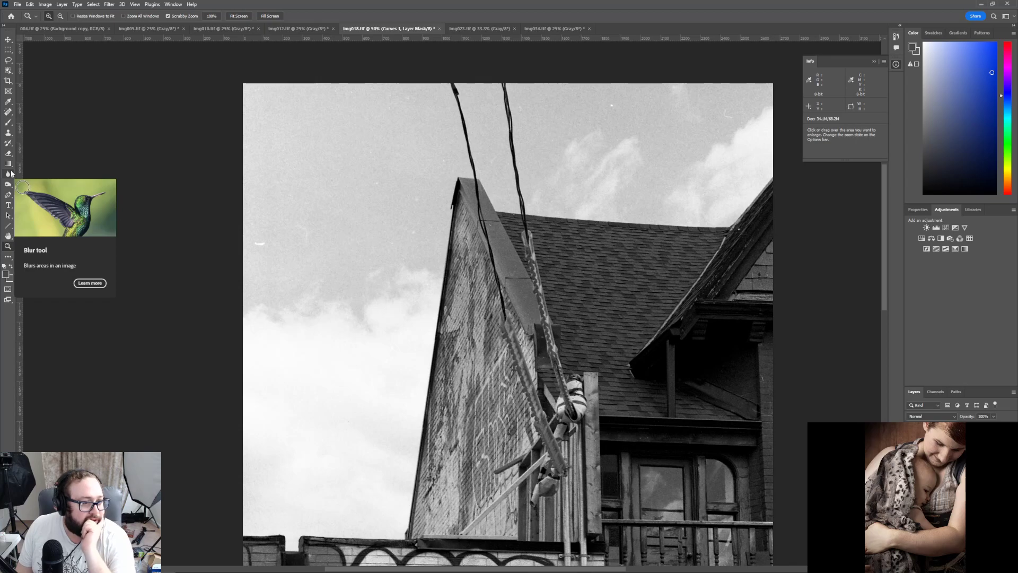
click(14, 260)
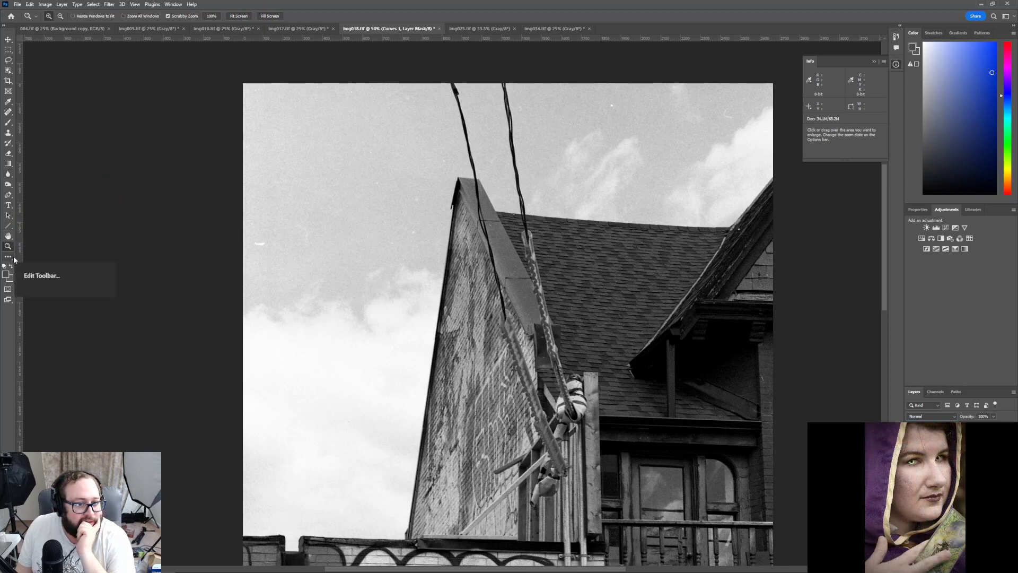
click(9, 164)
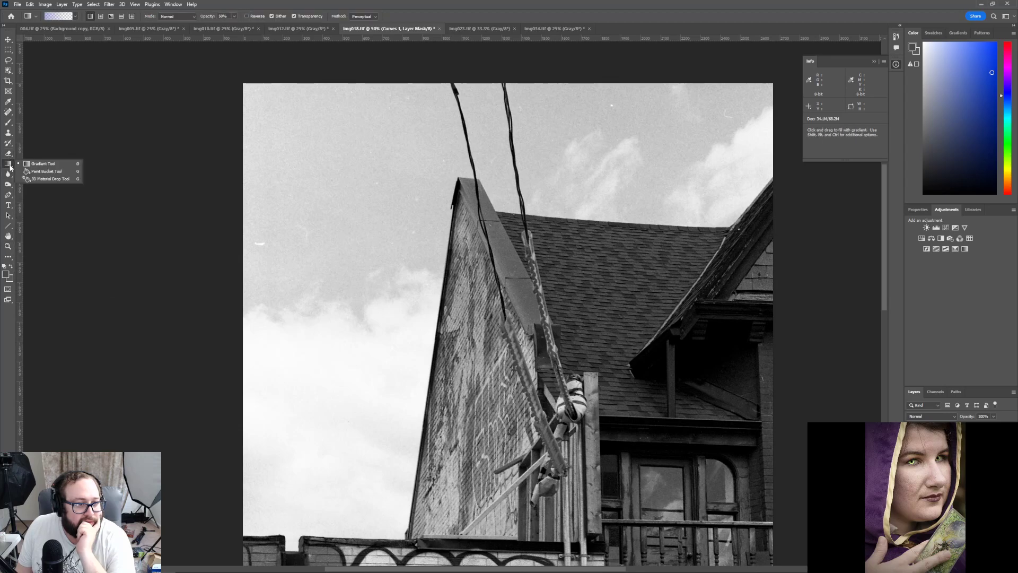
click(8, 133)
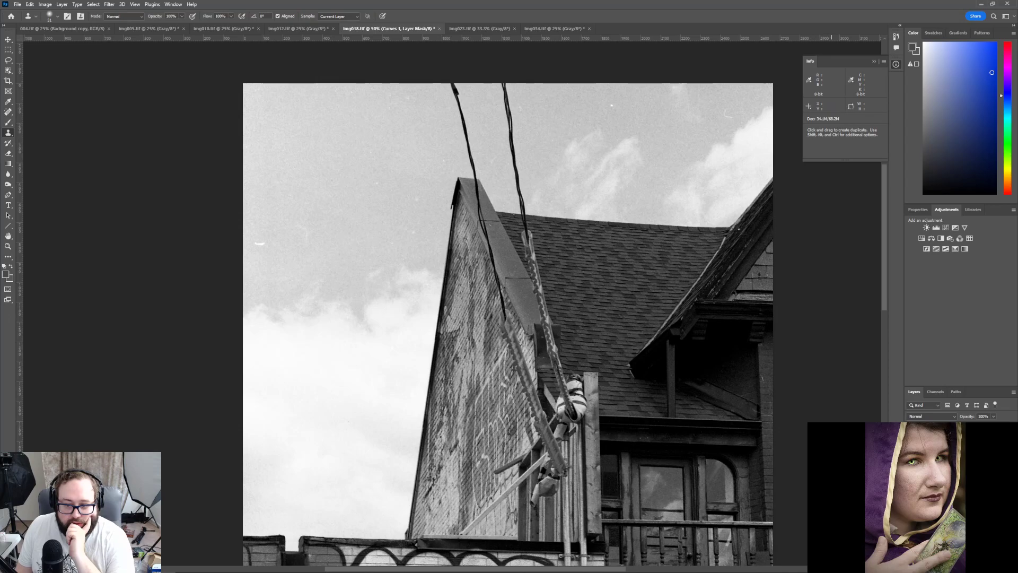
click(955, 458)
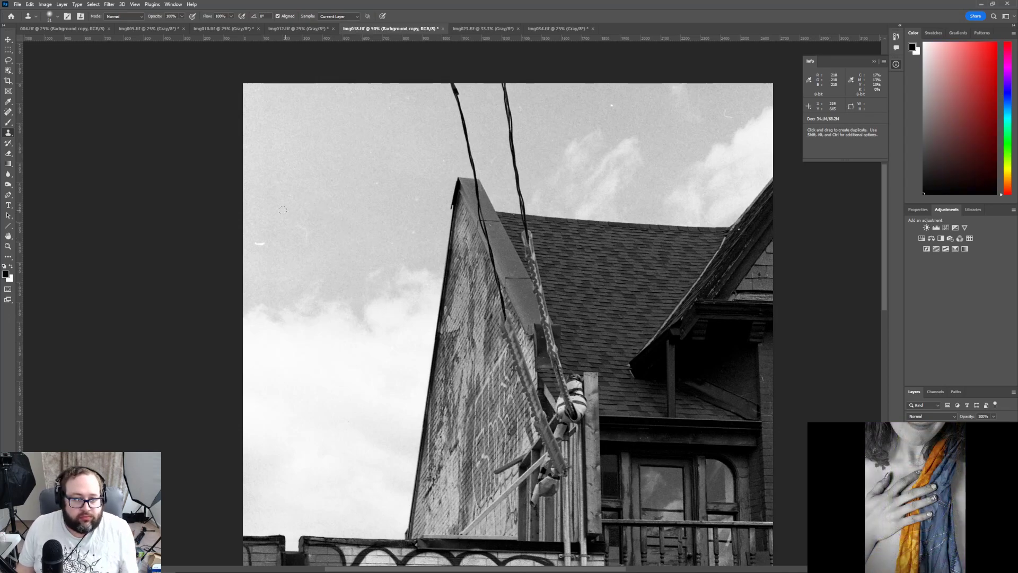
alt+click(264, 229)
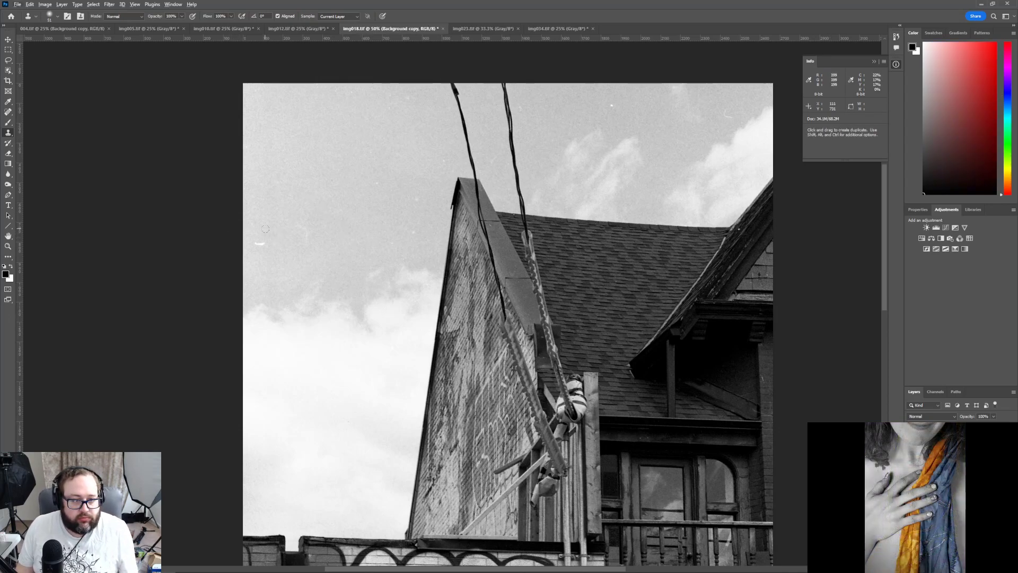
alt+click(265, 229)
click(260, 243)
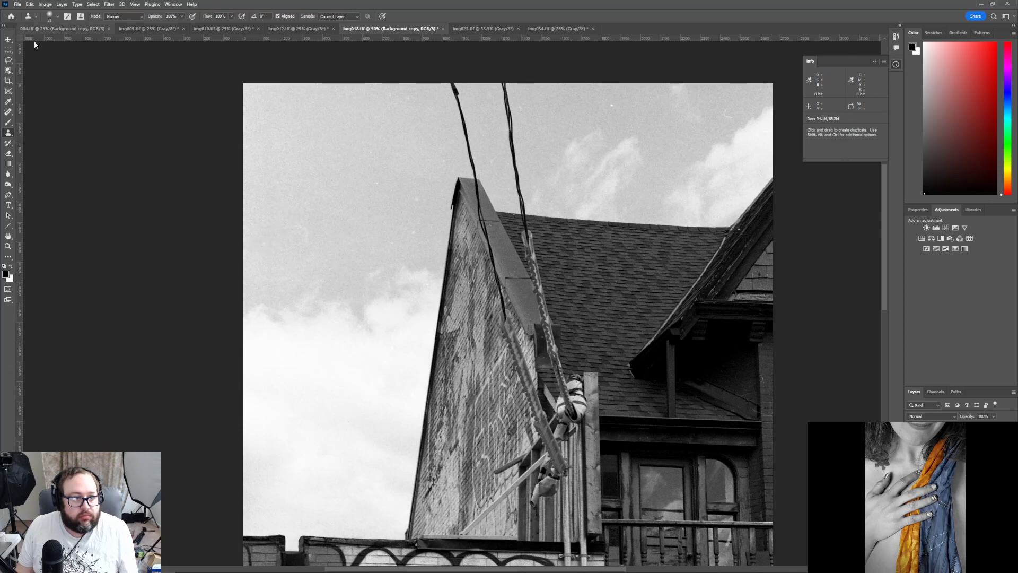
Enlarge the Clone Stamp brush and clone clean sky over the dust specks beside the roof peak and overhead wires
click(57, 16)
click(67, 43)
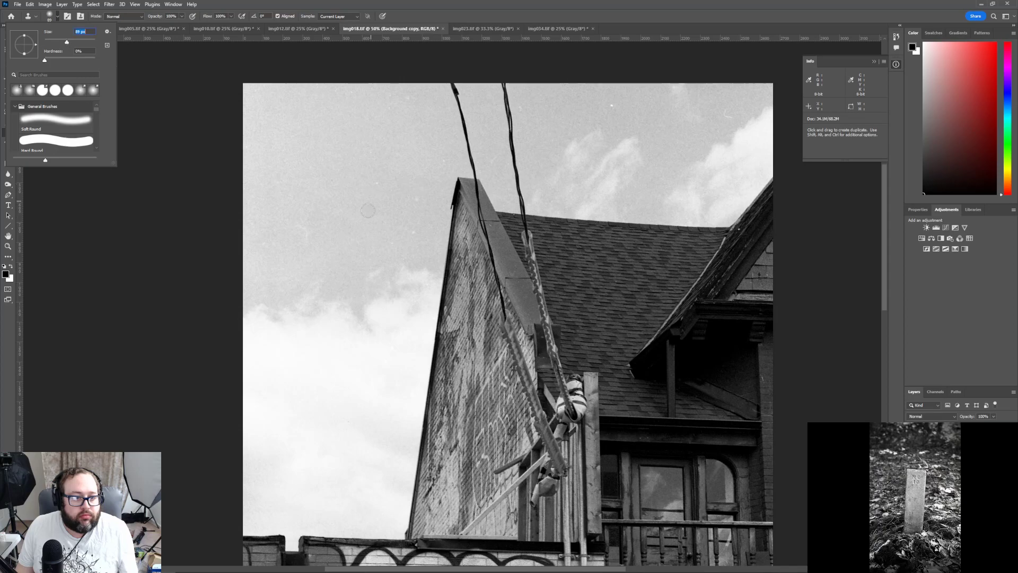
alt+click(338, 213)
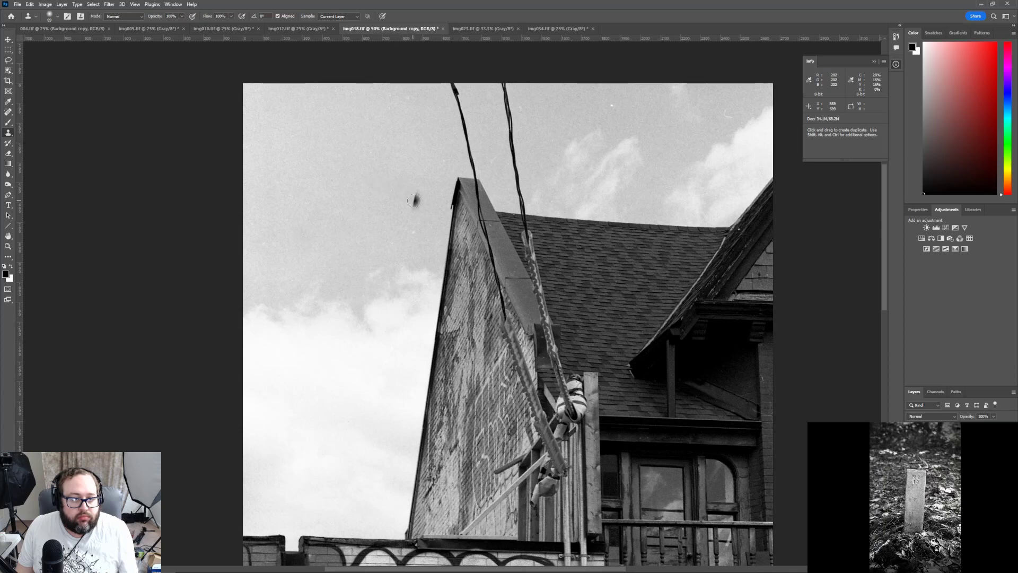
click(415, 200)
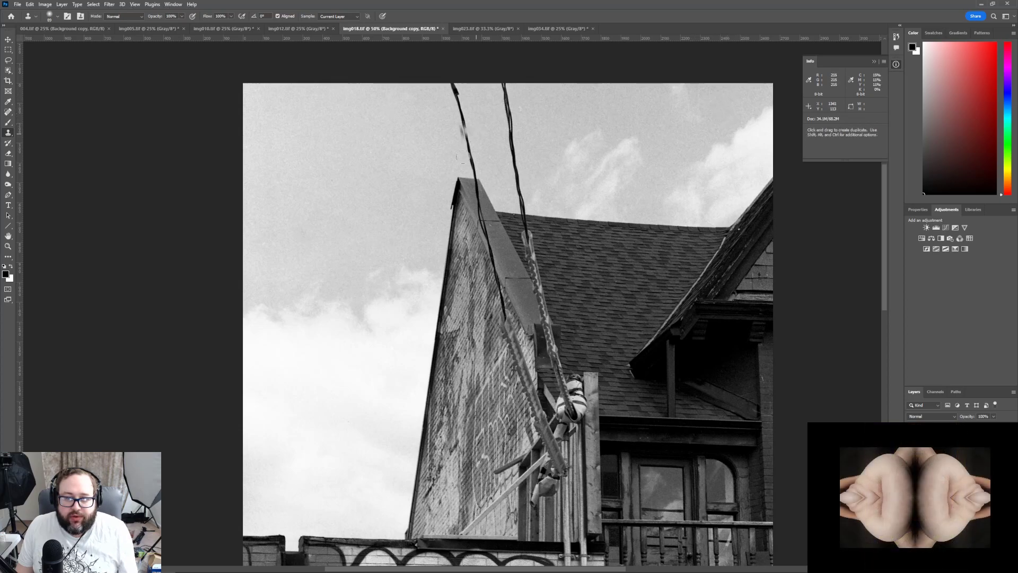
Examine the graffiti house photo from the sky down to the lower wall for remaining dust, finishing with the whole image at 25%
scroll(372, 178, down, 1)
scroll(372, 178, down, 3)
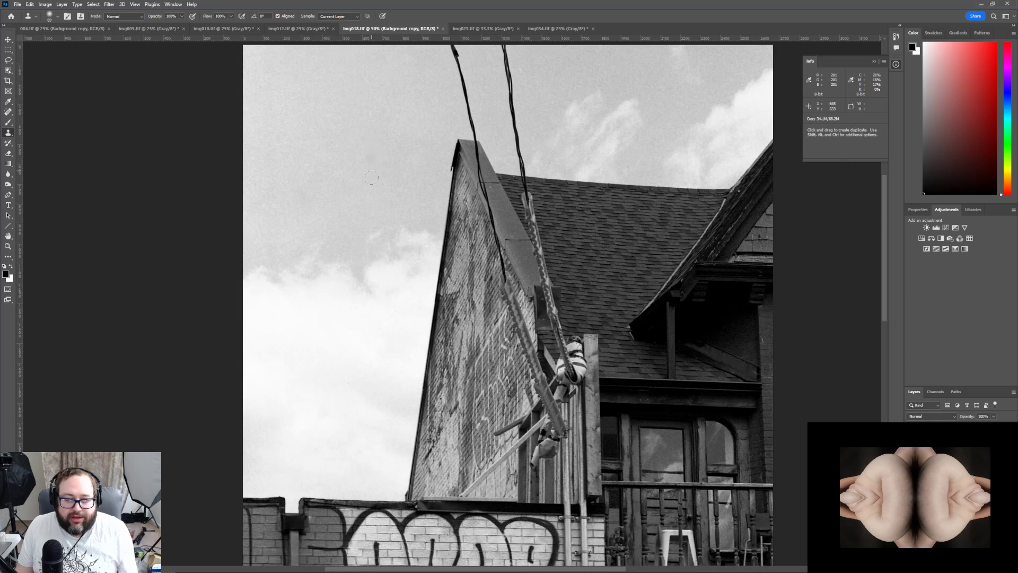
scroll(372, 178, up, 1)
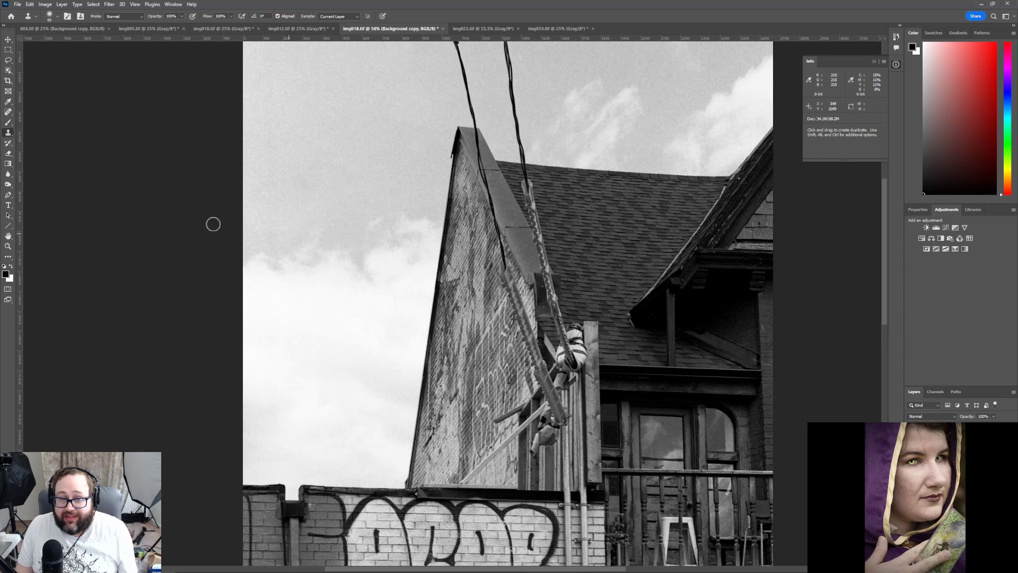
scroll(214, 233, down, 4)
scroll(216, 241, down, 8)
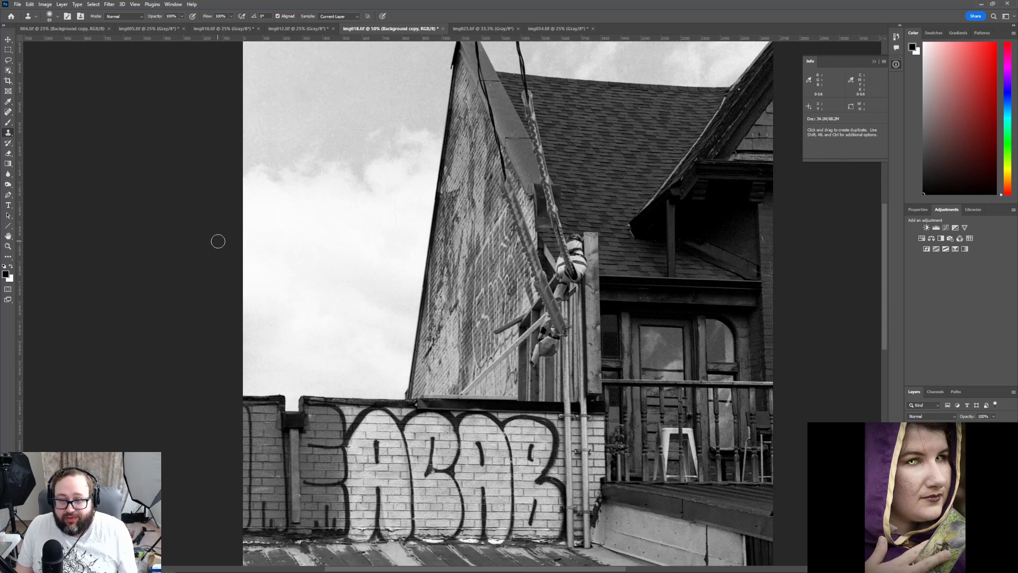
scroll(219, 246, down, 5)
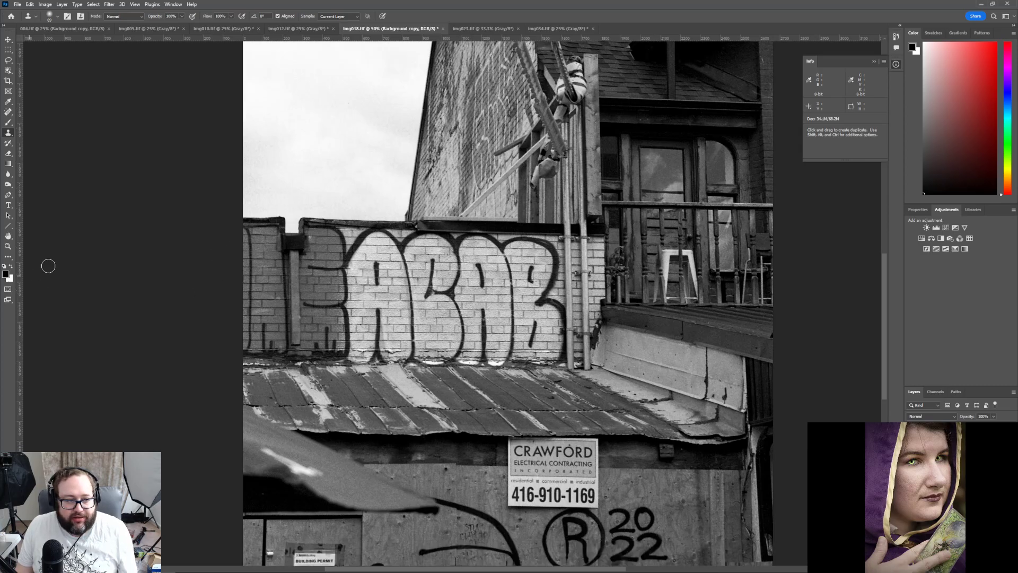
click(8, 246)
click(60, 16)
click(301, 198)
click(301, 198)
scroll(290, 200, up, 5)
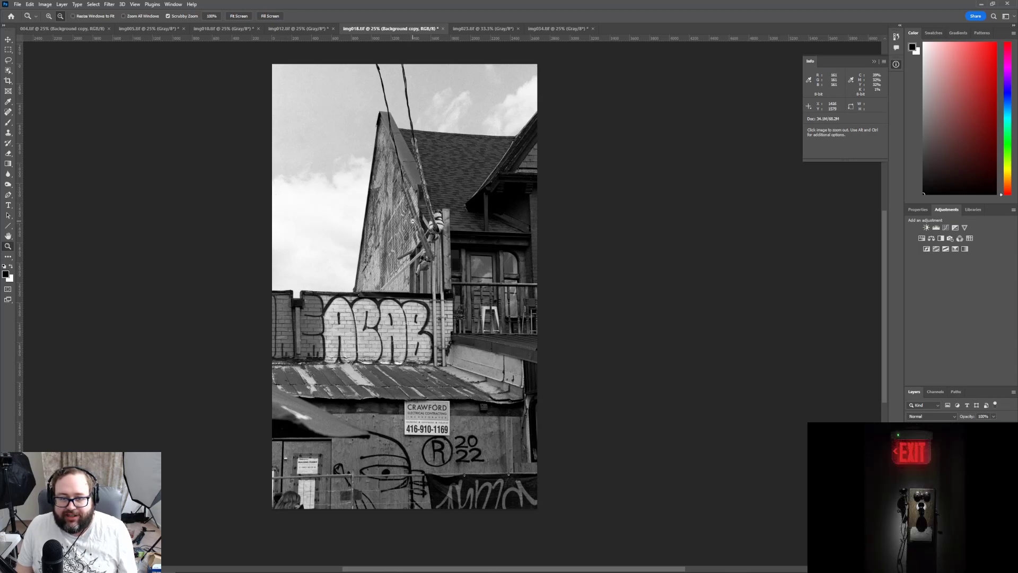
Examine the graffiti house photo at 100% from the brick gable and graffiti wall down to the fence for remaining dust
click(49, 16)
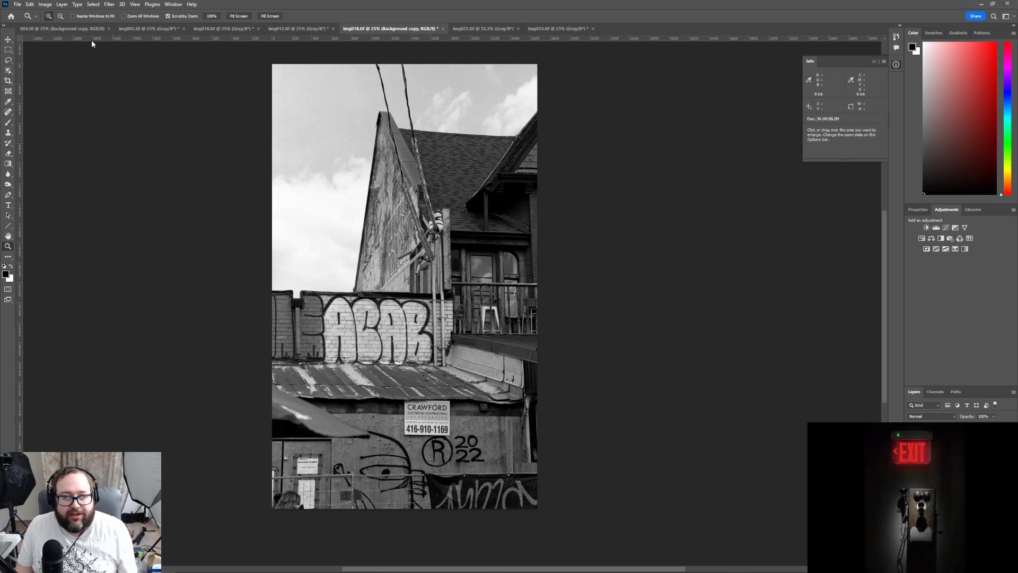
click(393, 174)
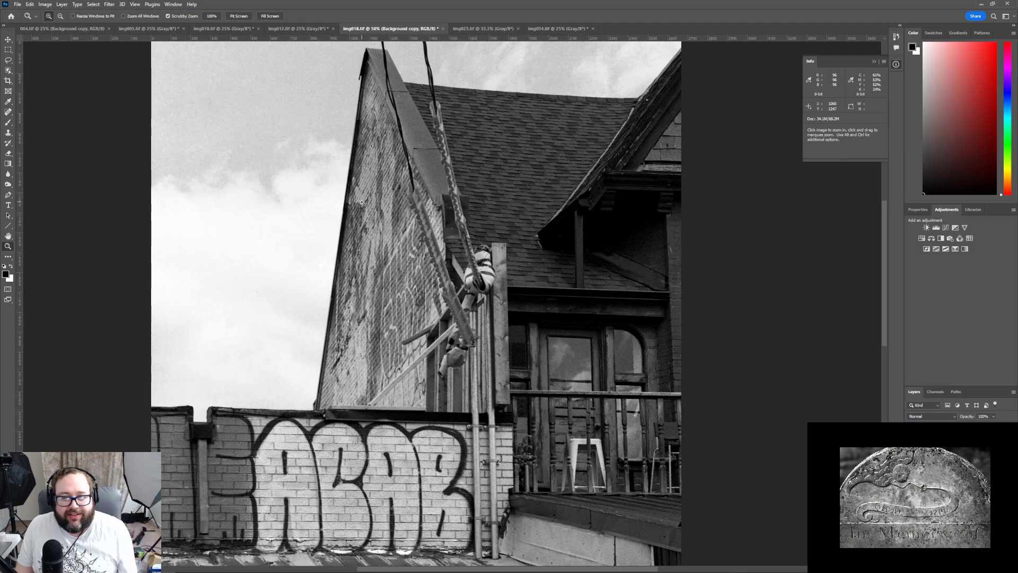
click(362, 202)
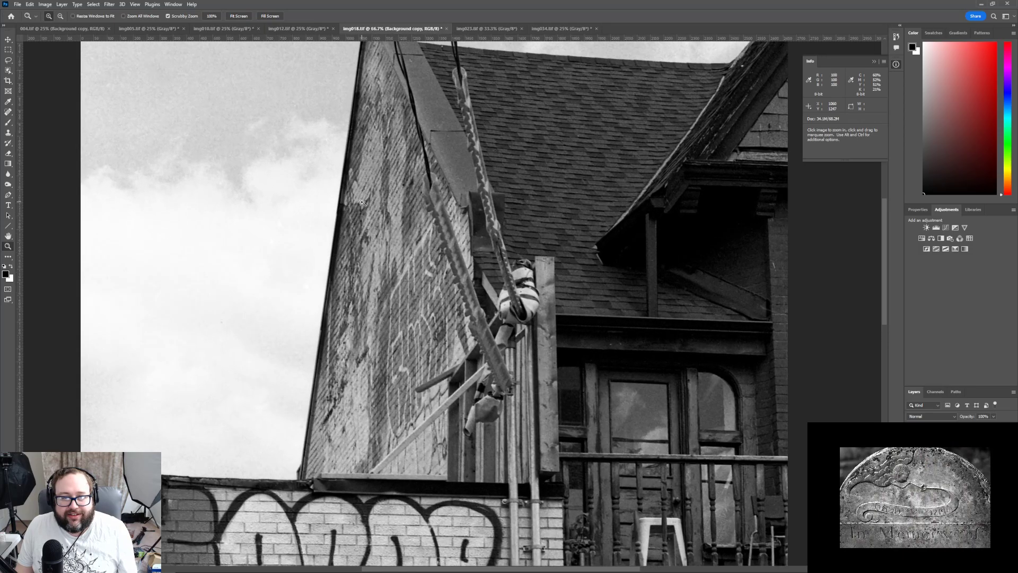
scroll(333, 338, down, 1)
scroll(333, 338, down, 8)
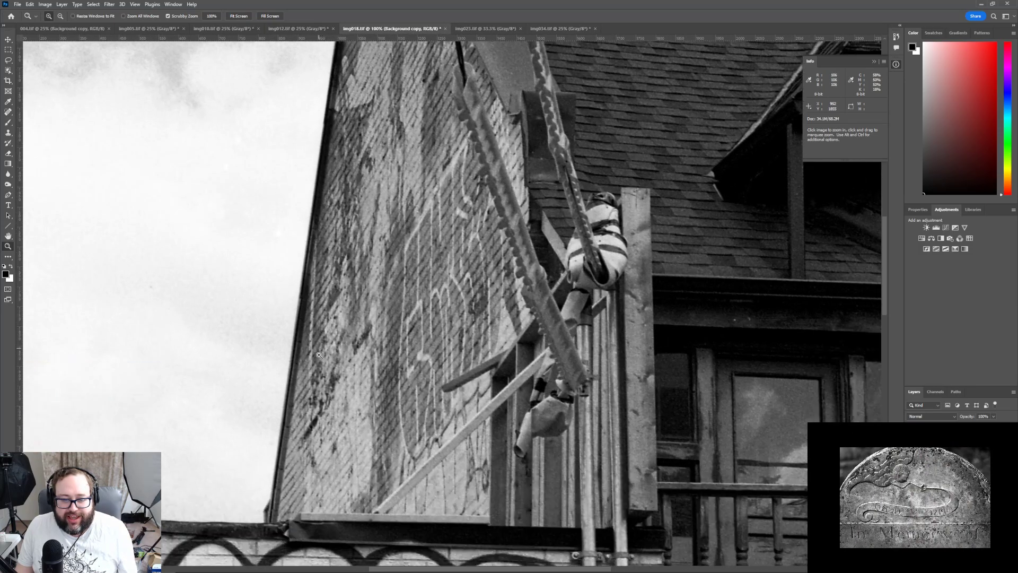
scroll(320, 353, down, 3)
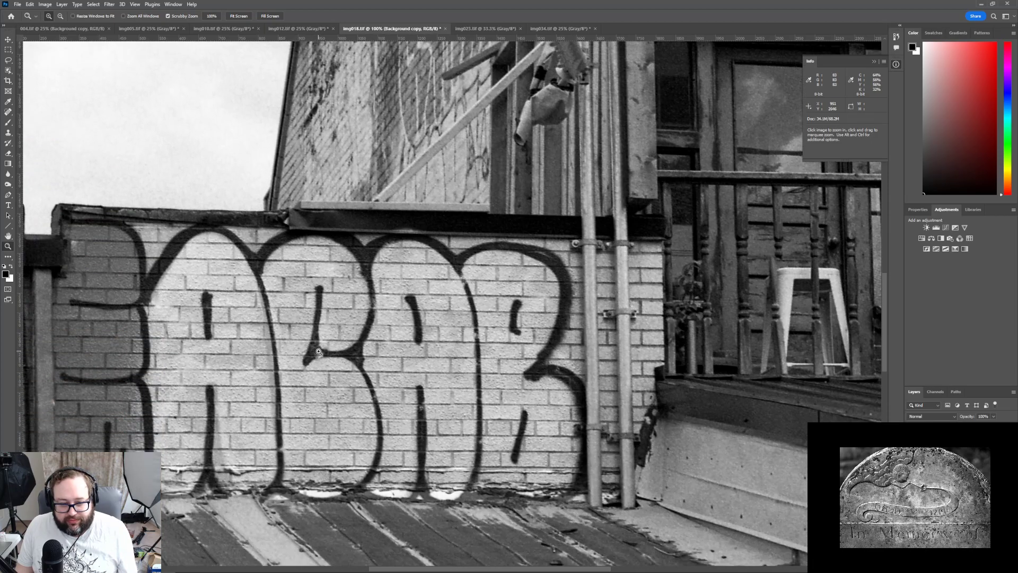
scroll(318, 351, down, 1)
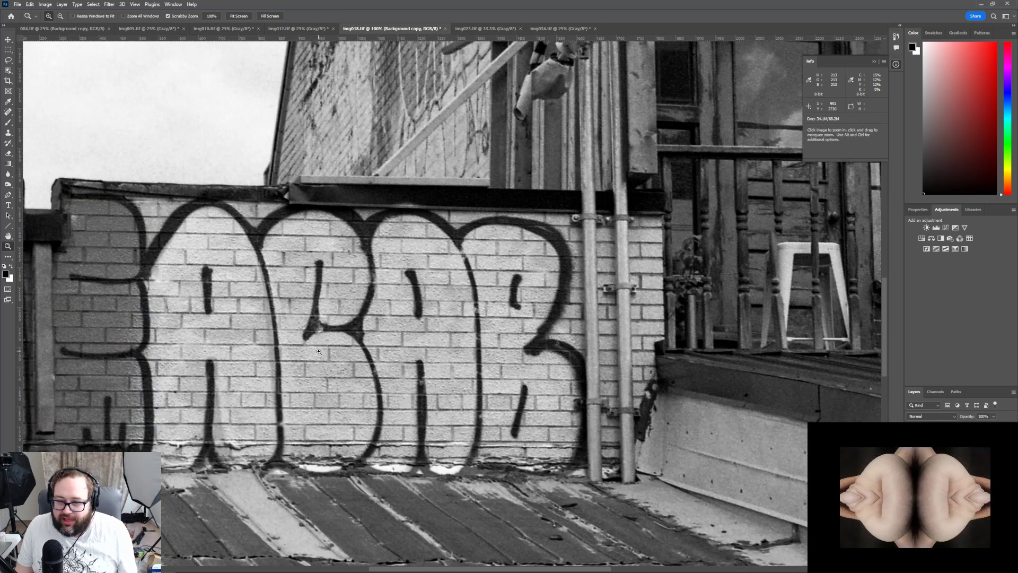
scroll(319, 352, down, 4)
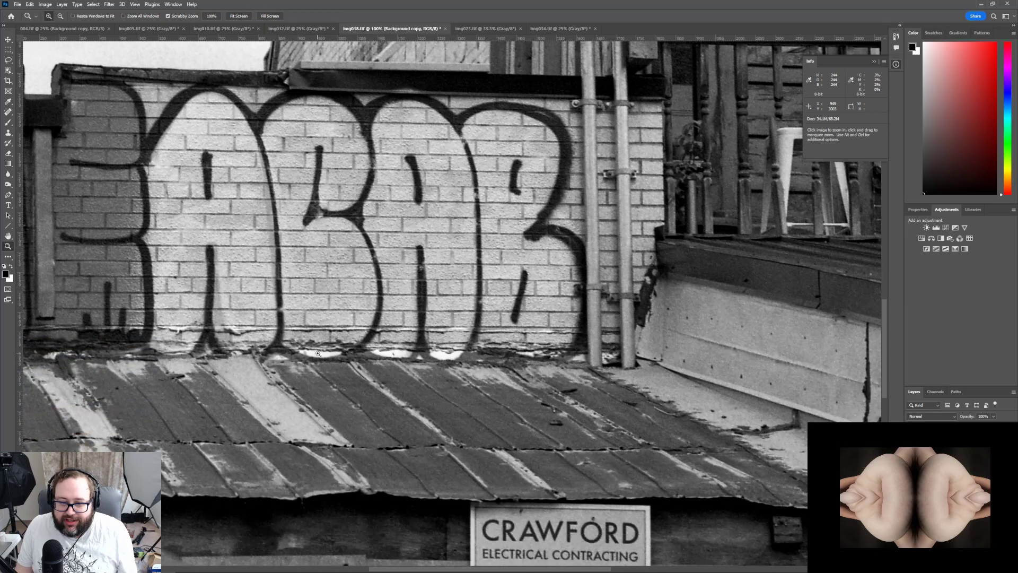
scroll(316, 353, down, 3)
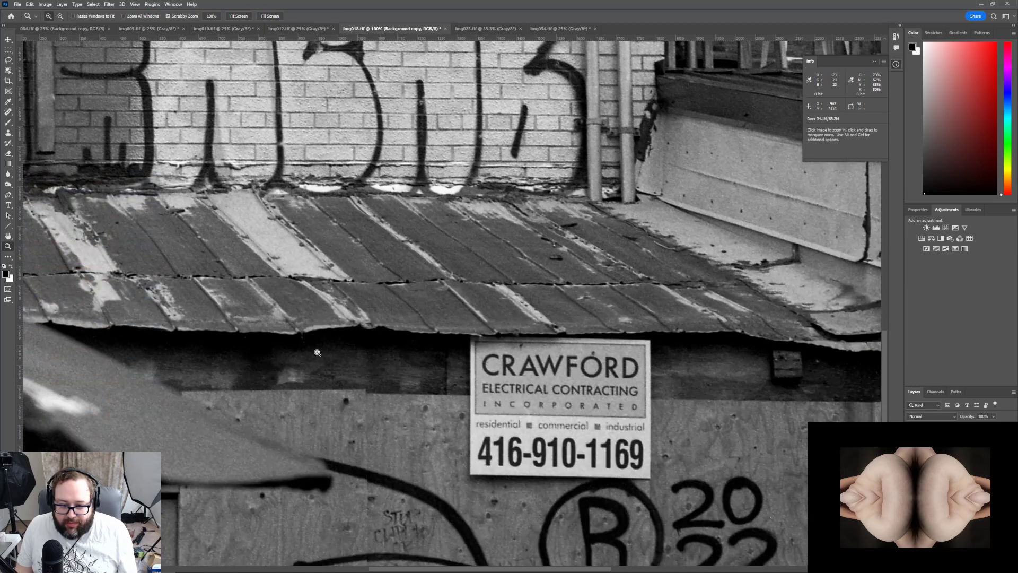
scroll(316, 352, down, 3)
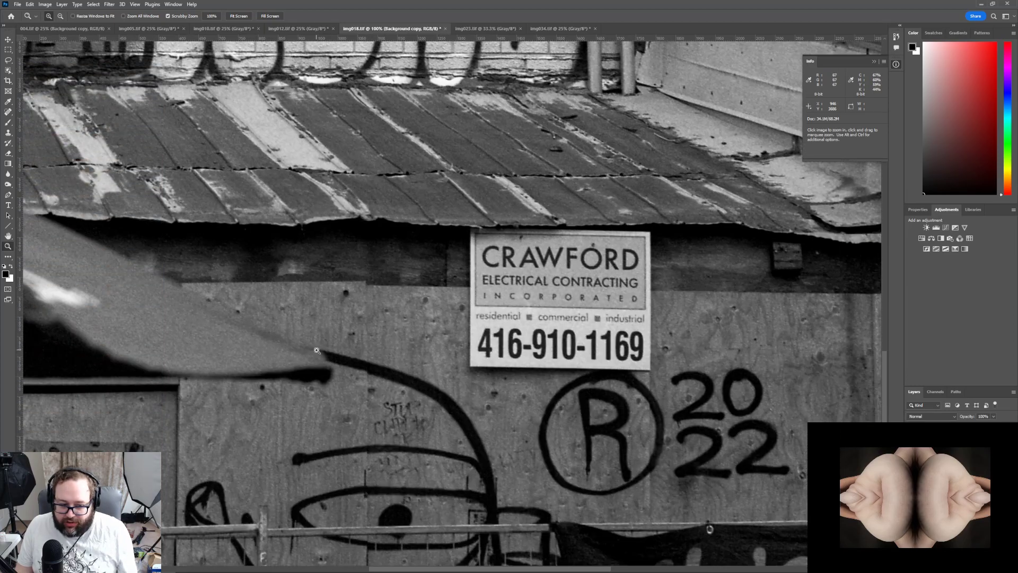
scroll(317, 352, down, 1)
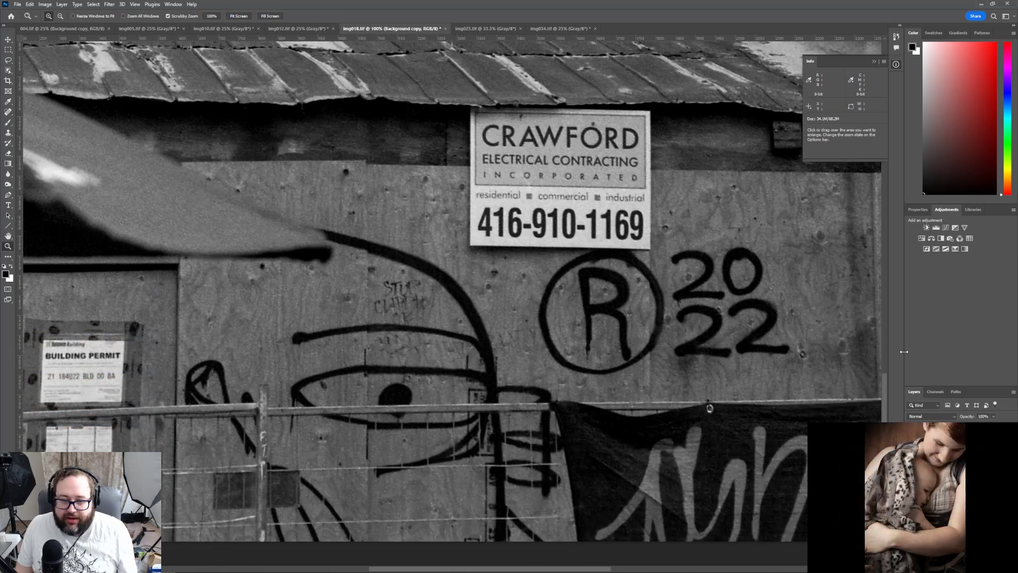
Use the Clone Stamp to cover the white speck in the sky beside the overhead wires with clean sky
drag(886, 391, 870, 130)
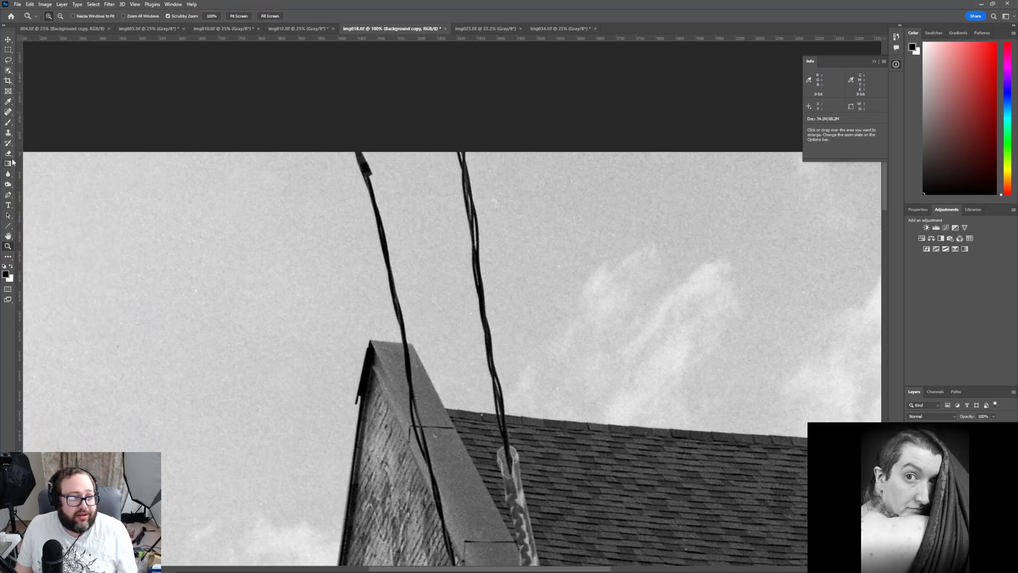
click(11, 135)
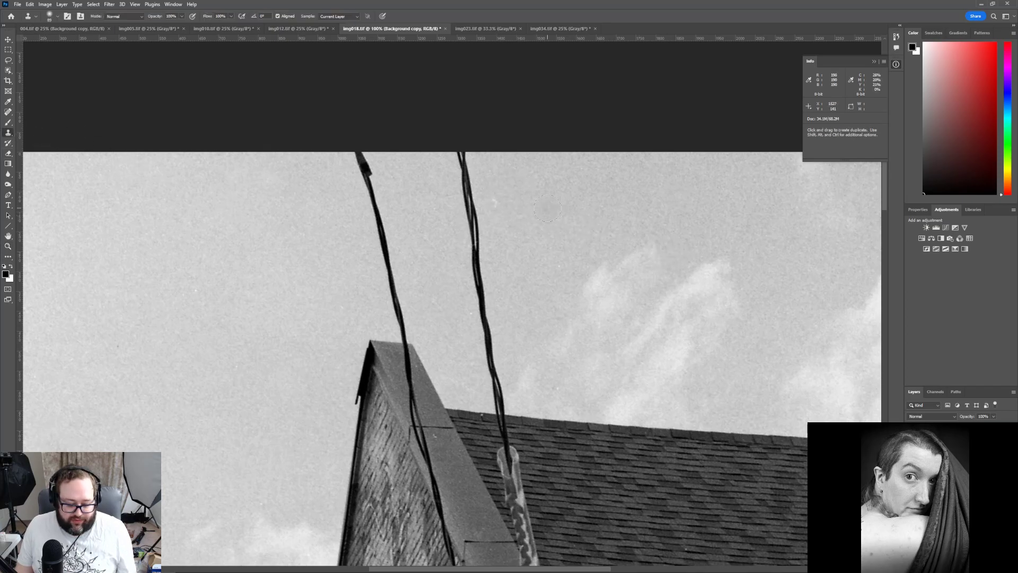
key(alt)
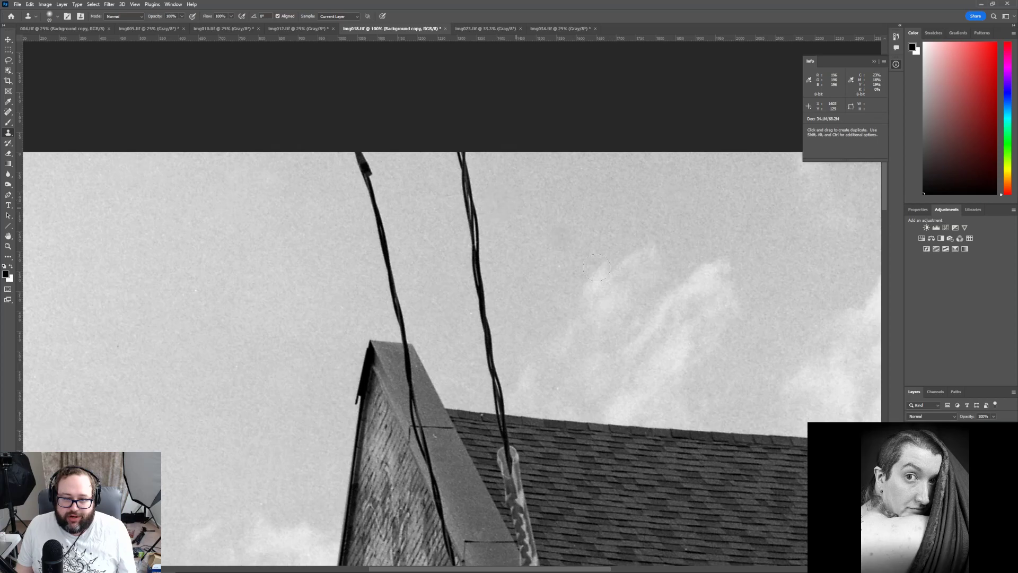
Examine the sky and clouds on the gable's left side for remaining dust specks
scroll(590, 256, down, 3)
drag(521, 569, 439, 569)
scroll(513, 100, down, 2)
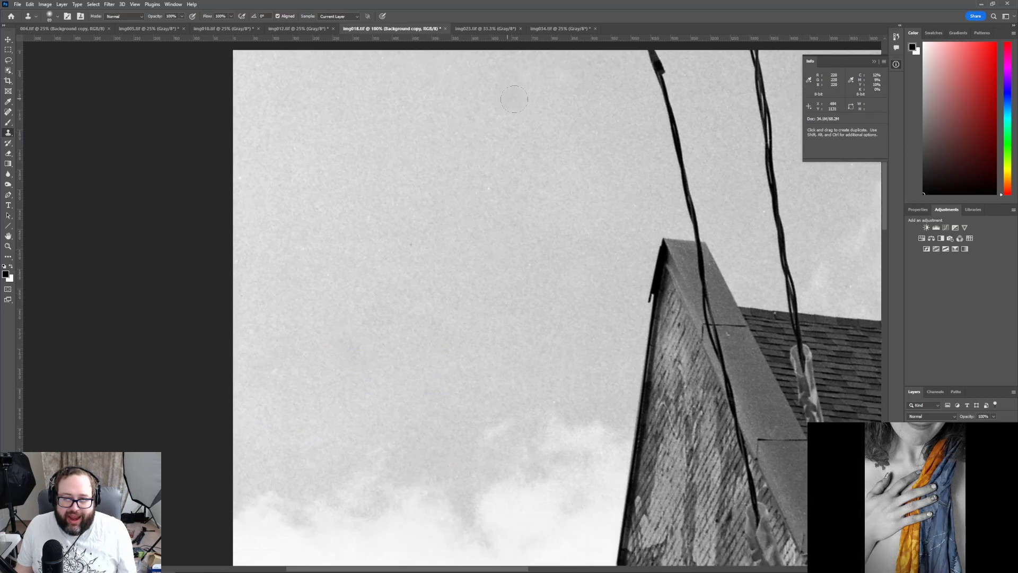
scroll(486, 186, down, 12)
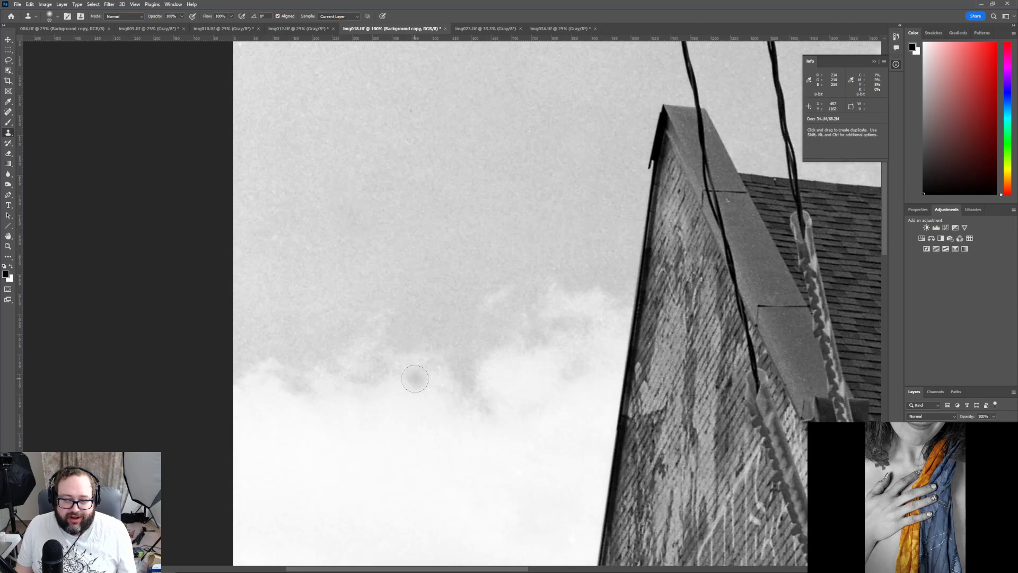
scroll(449, 435, down, 6)
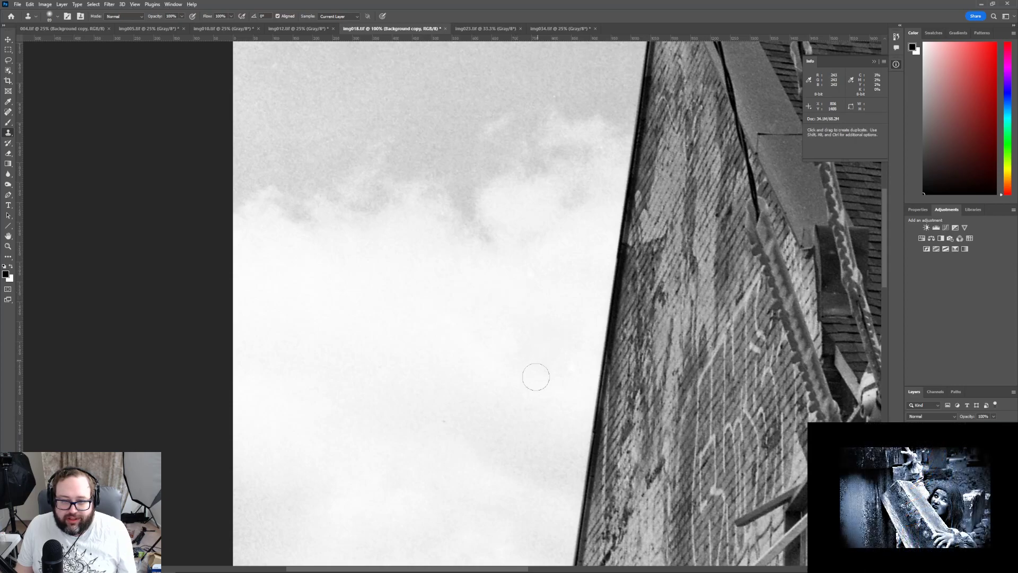
scroll(534, 378, down, 7)
scroll(515, 381, up, 3)
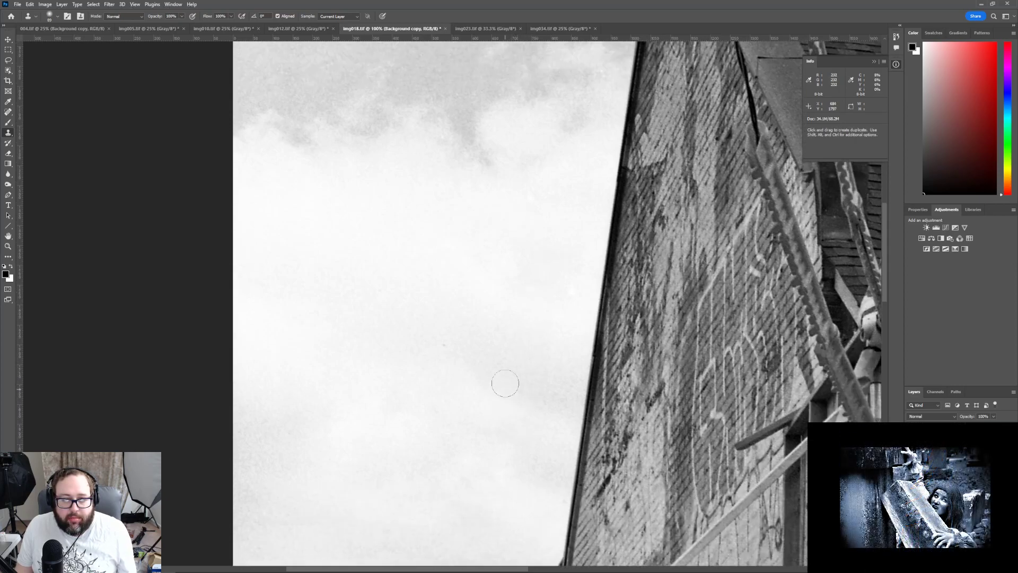
scroll(504, 384, up, 6)
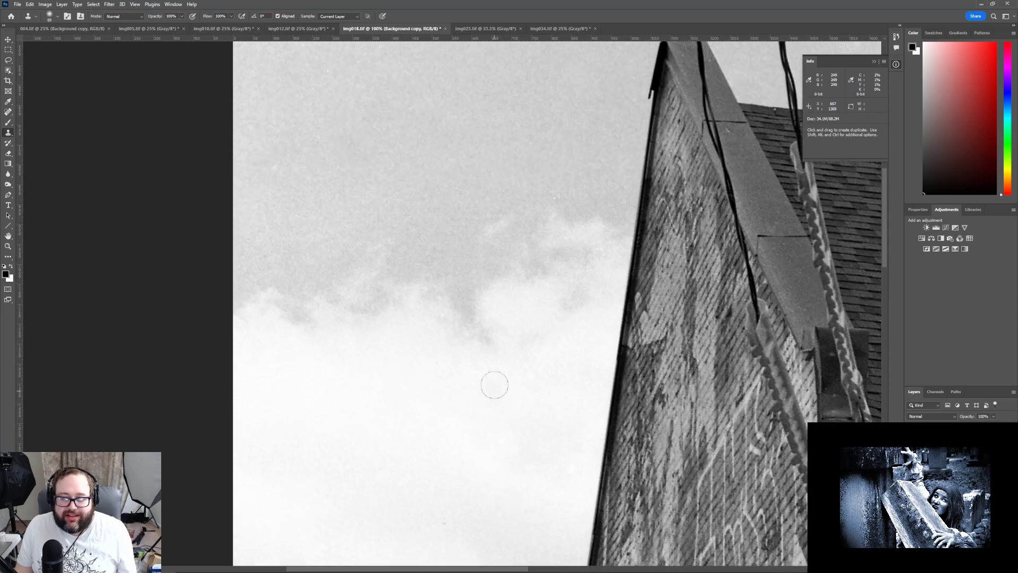
scroll(495, 385, up, 5)
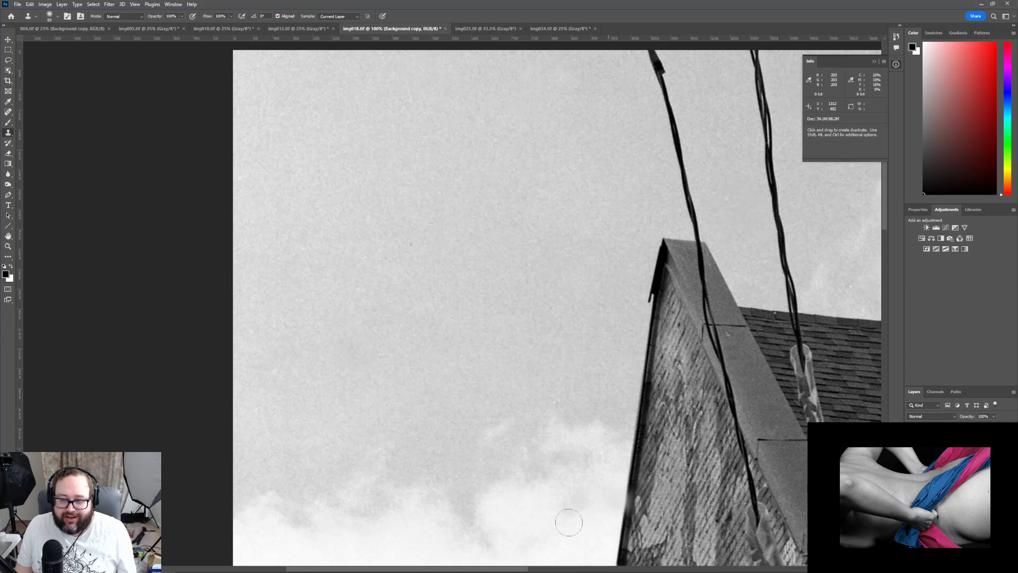
Clone clean sky over the dust specks around the wispy clouds above the shingled roof
drag(493, 569, 613, 569)
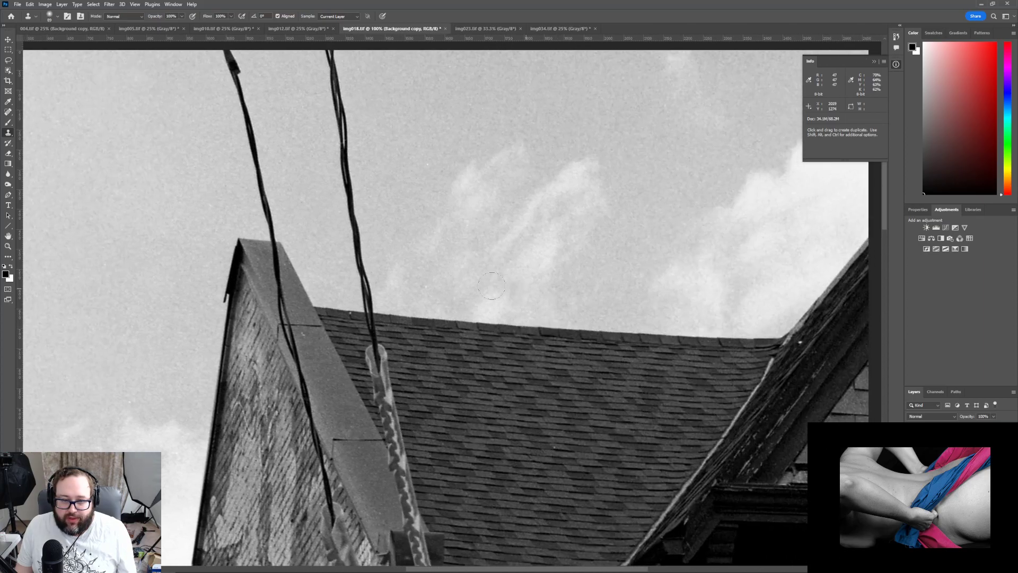
alt+click(440, 269)
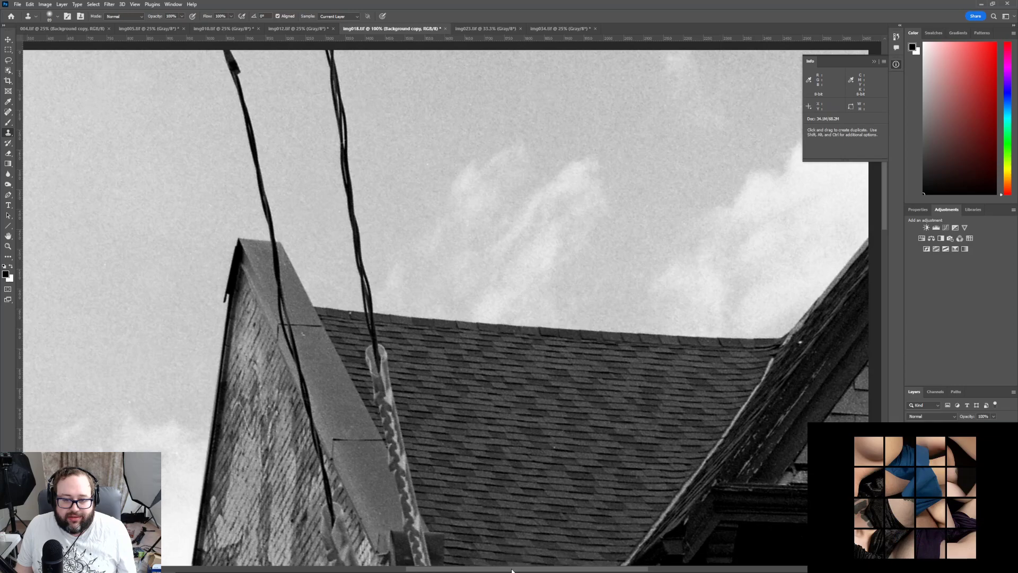
scroll(558, 521, right, 5)
scroll(470, 391, up, 3)
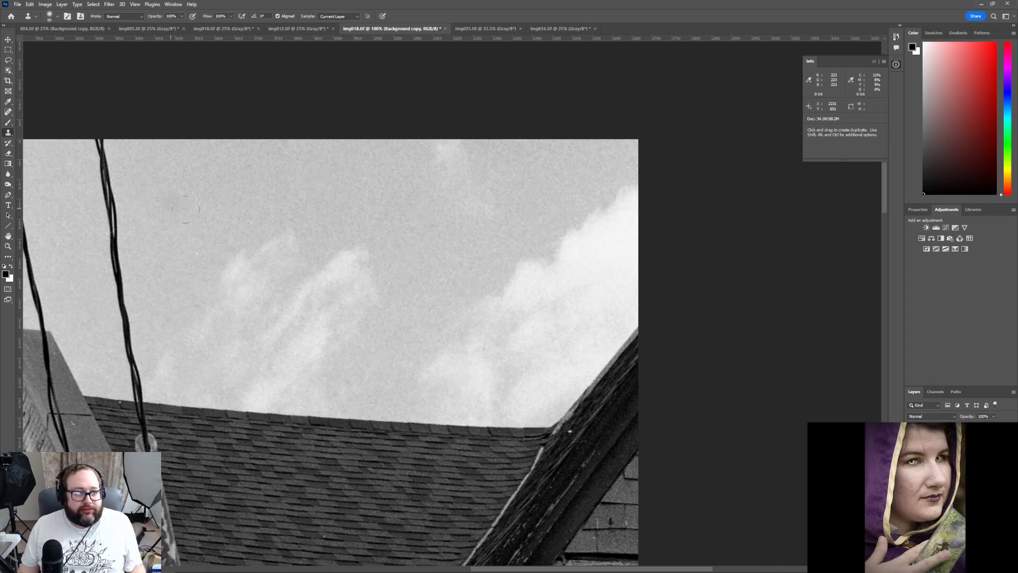
Fit the graffiti house photo to the screen and review its overall tones
click(8, 246)
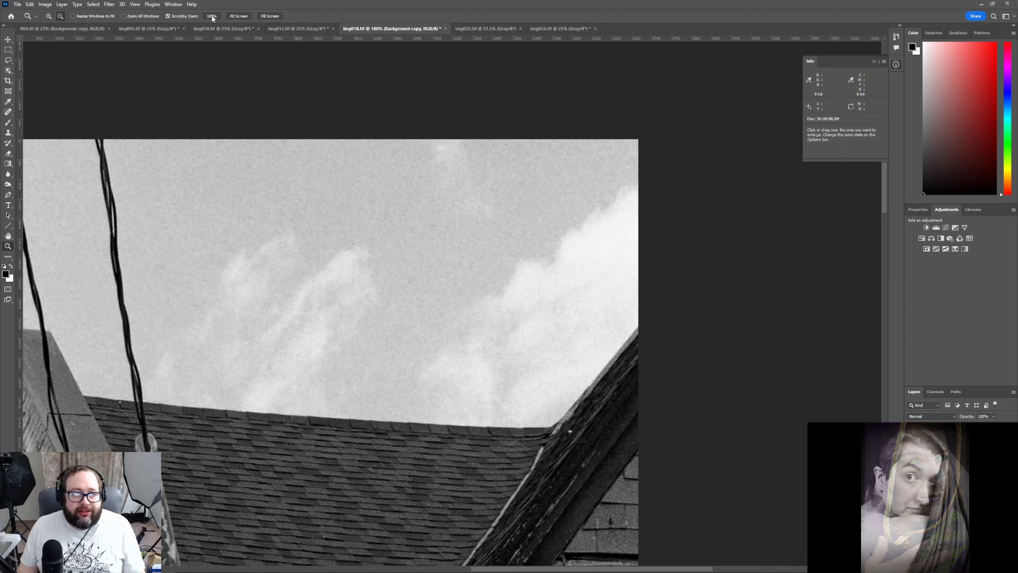
click(240, 16)
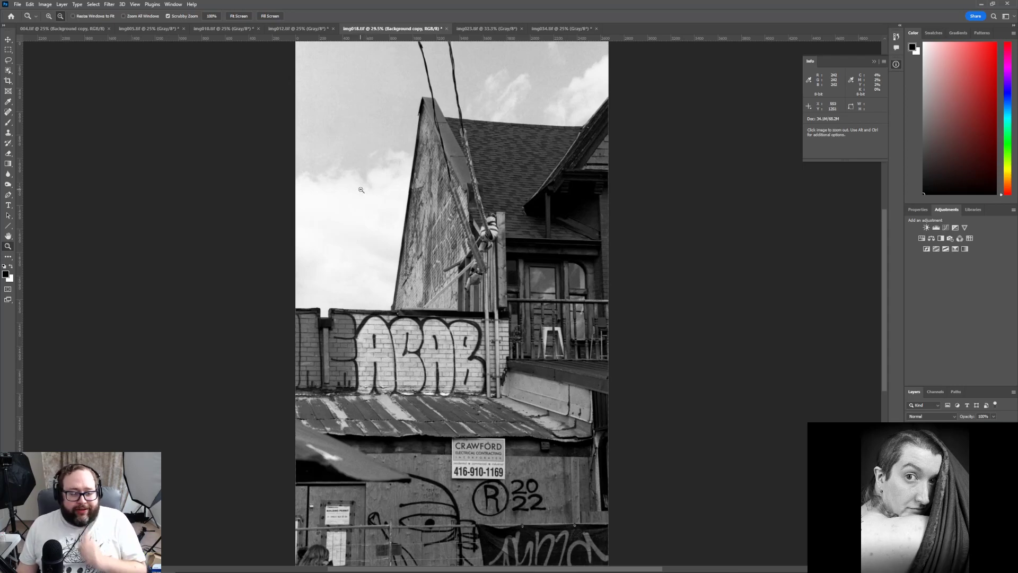
scroll(115, 334, up, 1)
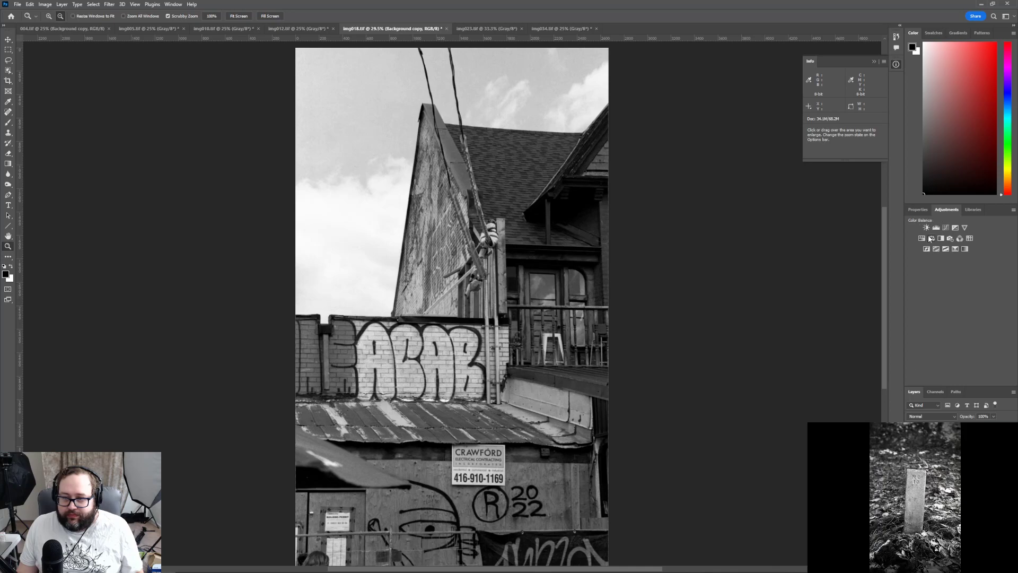
Try a blue-to-transparent gradient across the sky's upper-left corner and undo it
click(9, 164)
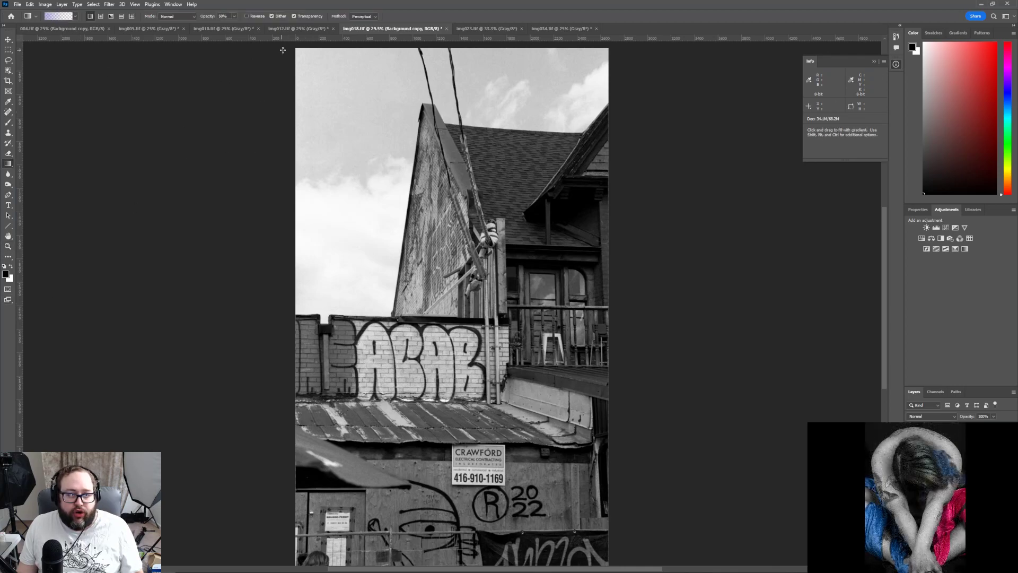
drag(291, 49, 416, 139)
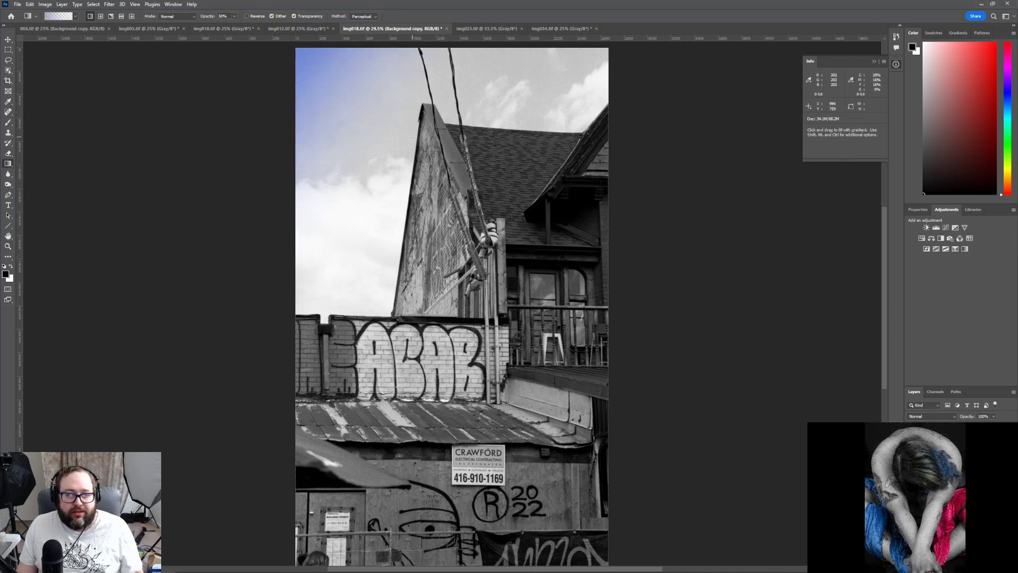
click(30, 4)
click(42, 13)
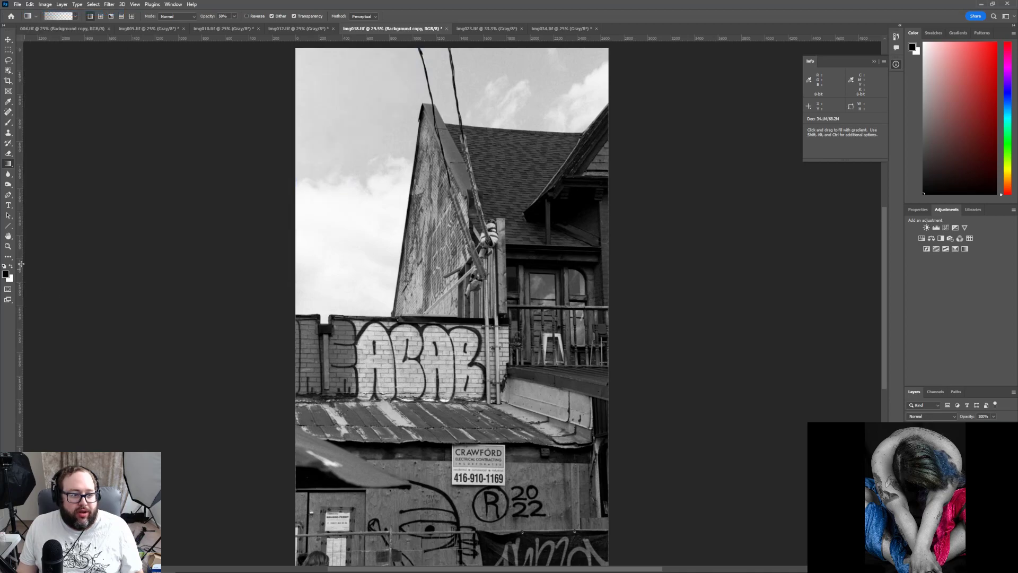
Try darkening the sky's upper-left corner with a black-to-transparent gradient and undo it
click(13, 268)
click(13, 268)
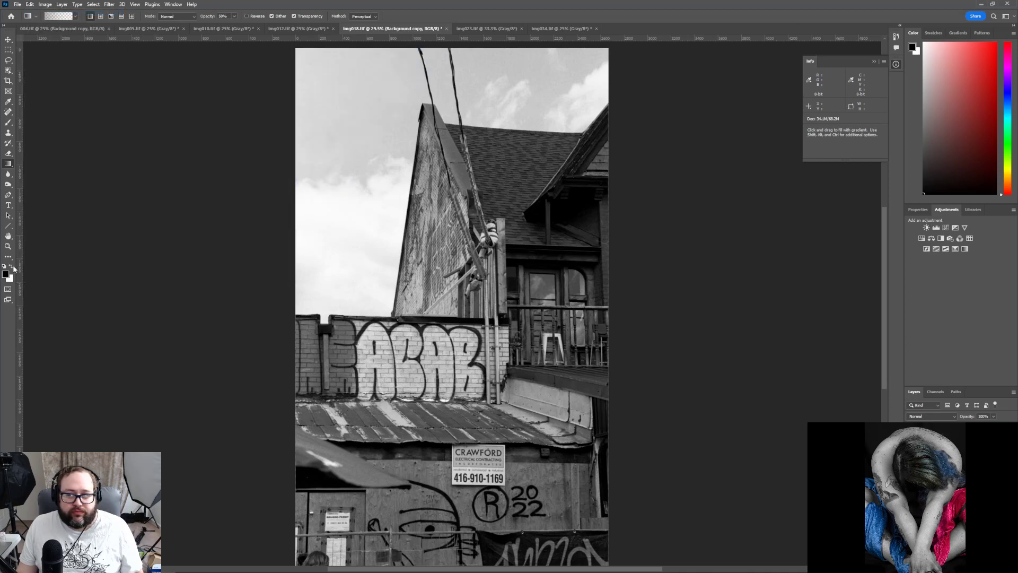
drag(291, 47, 408, 158)
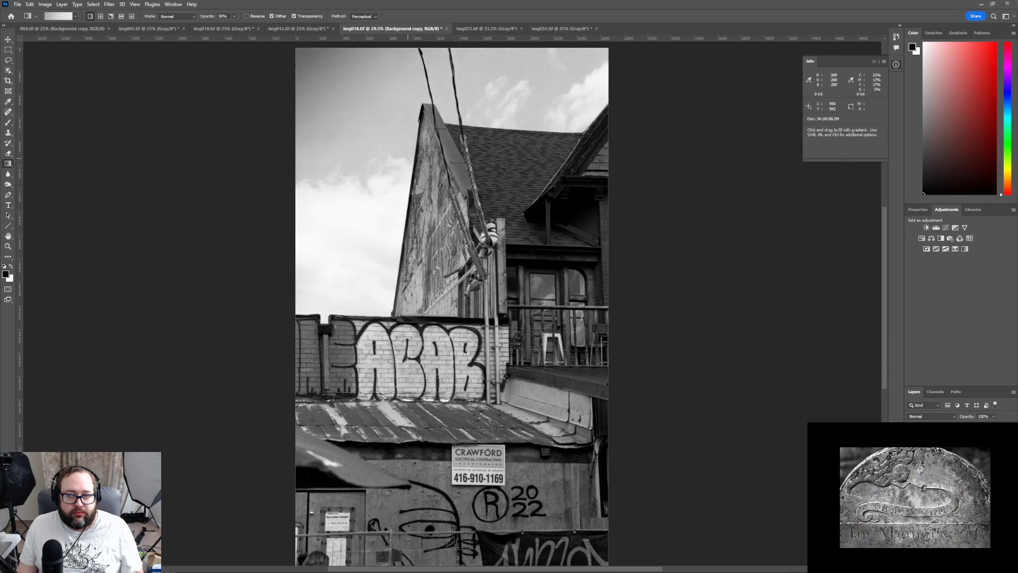
click(30, 4)
click(30, 13)
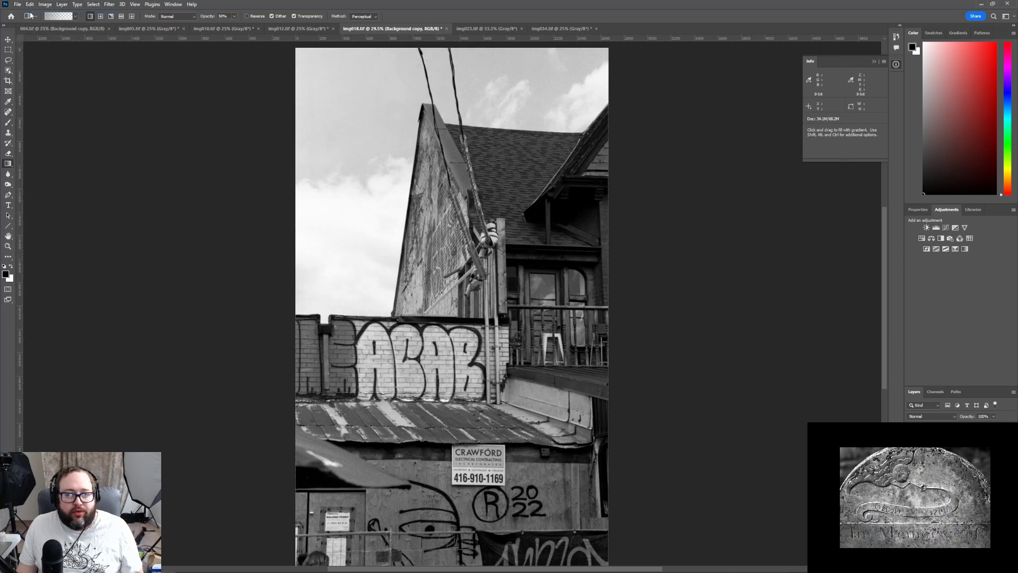
Save the graffiti house photo as 018.tif in the Toronto May 2022 folder, accepting TIFF options with no image compression
scroll(114, 379, down, 3)
scroll(115, 395, up, 6)
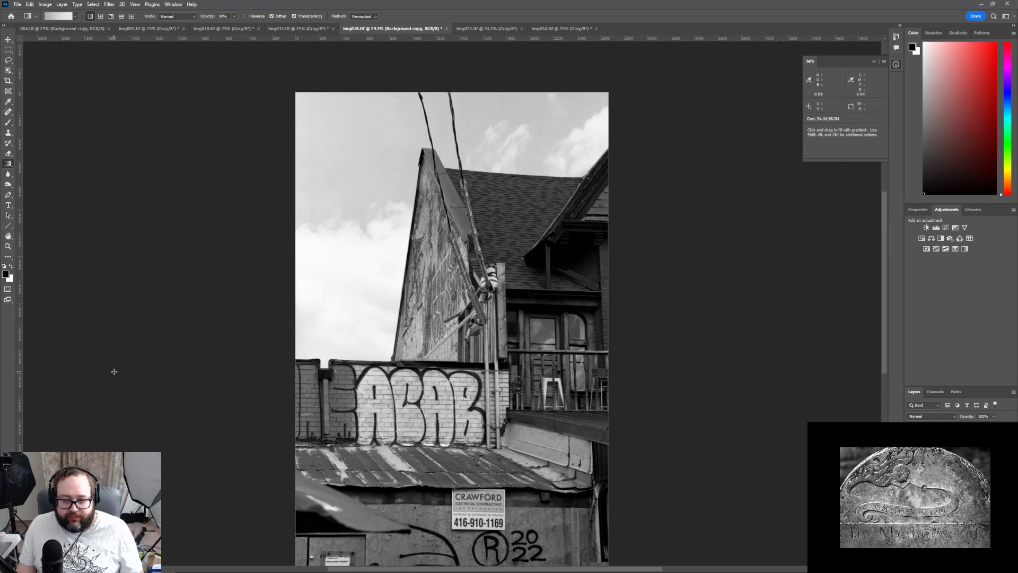
scroll(114, 374, down, 3)
scroll(114, 371, down, 3)
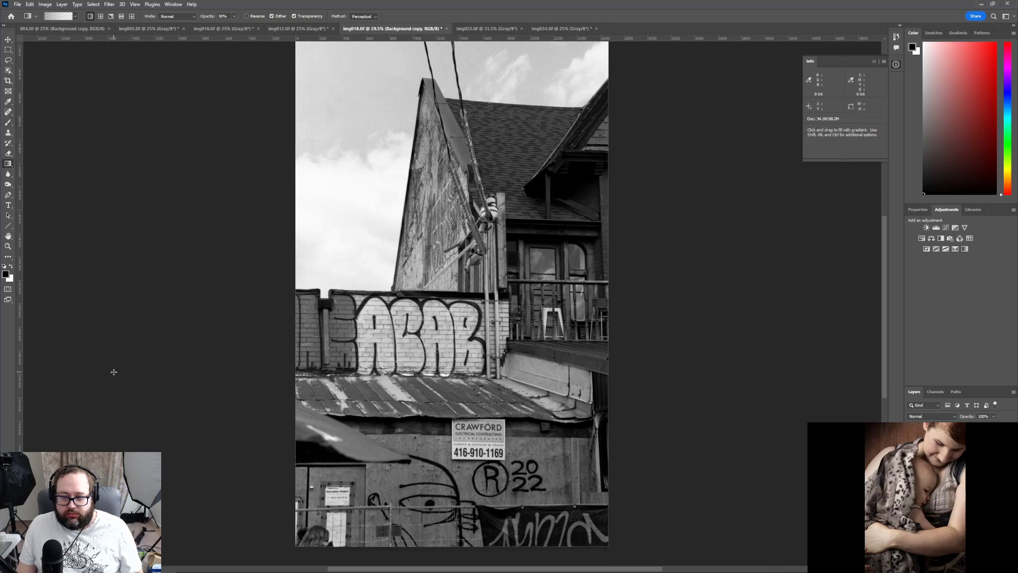
scroll(113, 372, up, 1)
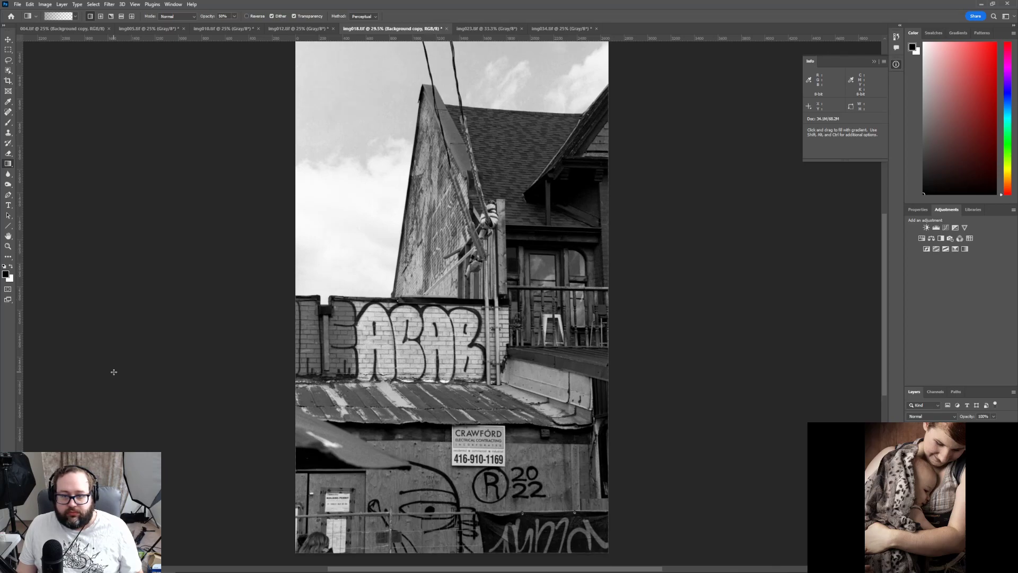
click(18, 5)
click(29, 100)
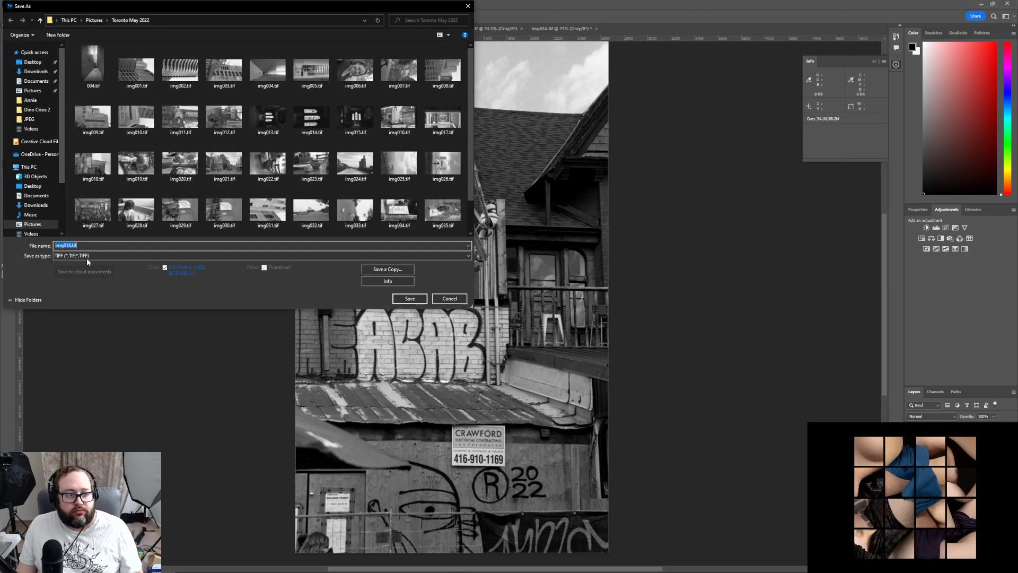
key(Home)
key(Delete)
key(Delete)
key(Delete)
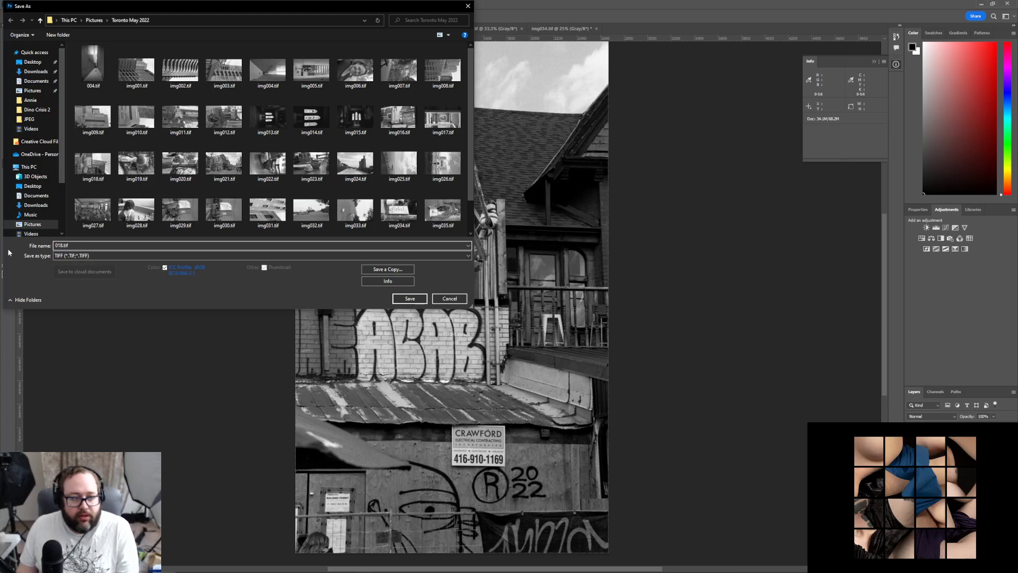
key(Return)
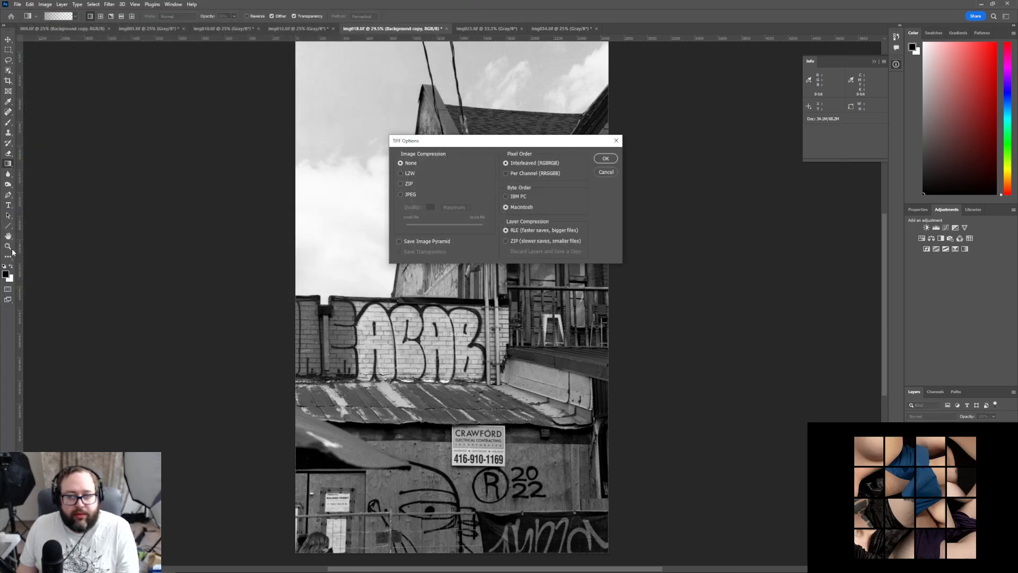
key(Return)
key(Return)
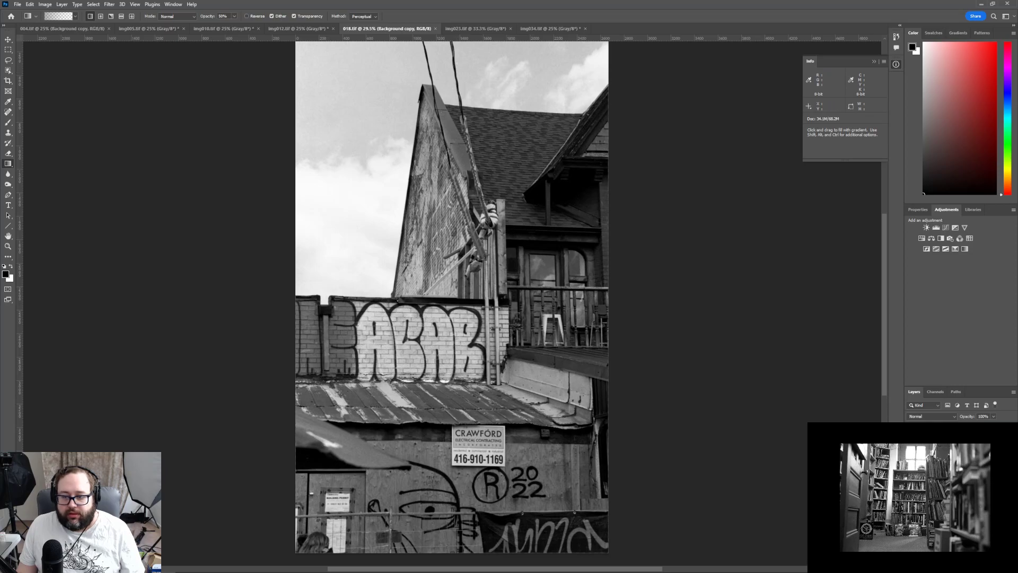
Hide and reshow an adjustment layer to compare the graffiti house photo's tones, and save 018.tif again
click(911, 442)
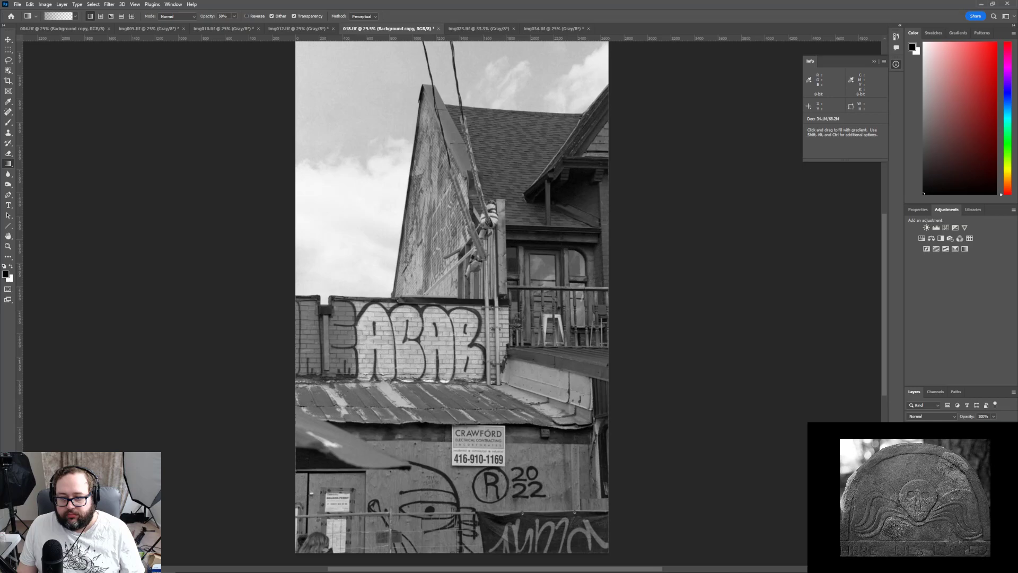
click(911, 441)
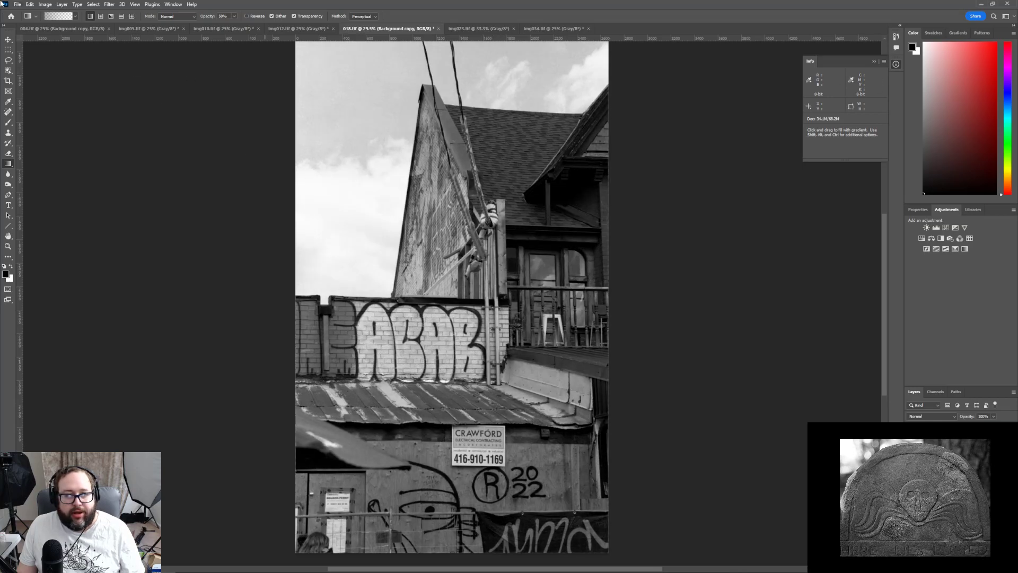
click(18, 5)
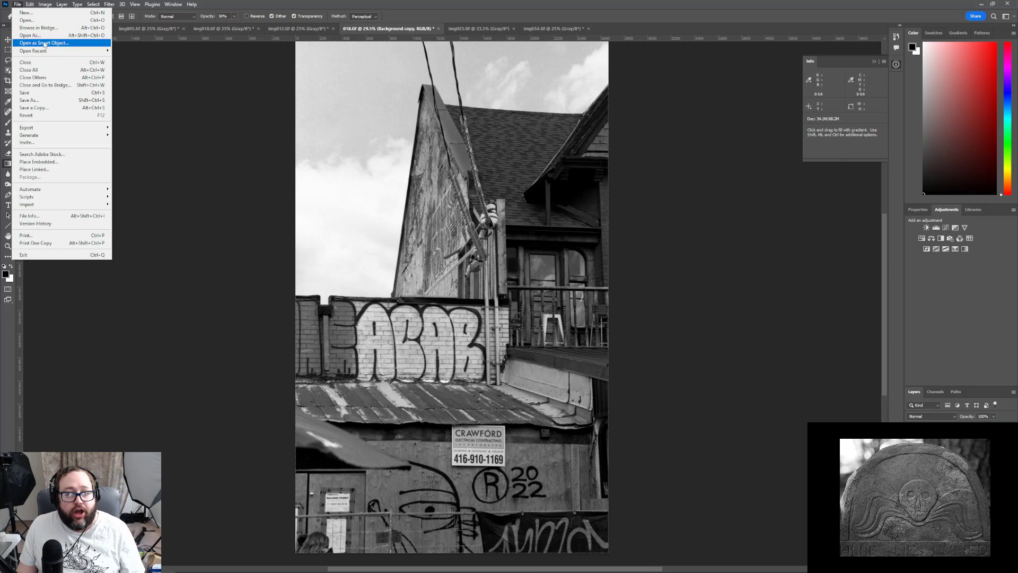
click(50, 92)
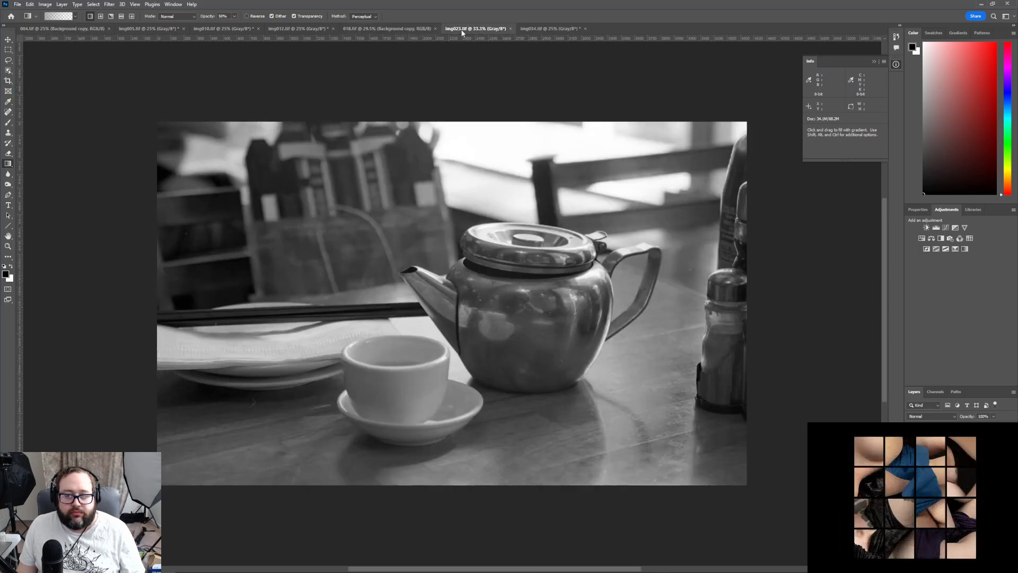
Convert the teapot photo img023.tif to RGB Color mode and duplicate its Background layer as Background copy
click(462, 30)
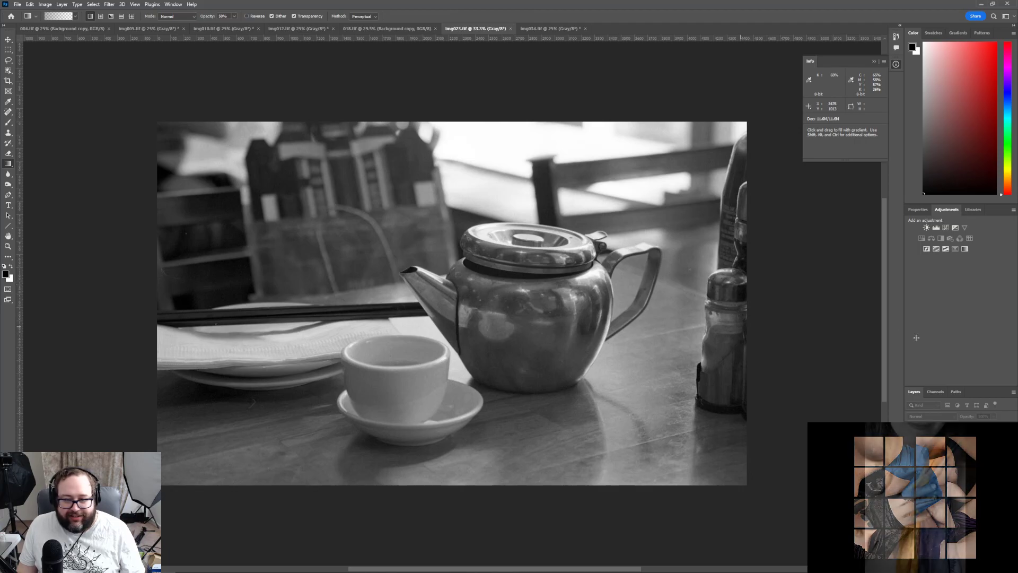
click(62, 6)
mouse_move(44, 6)
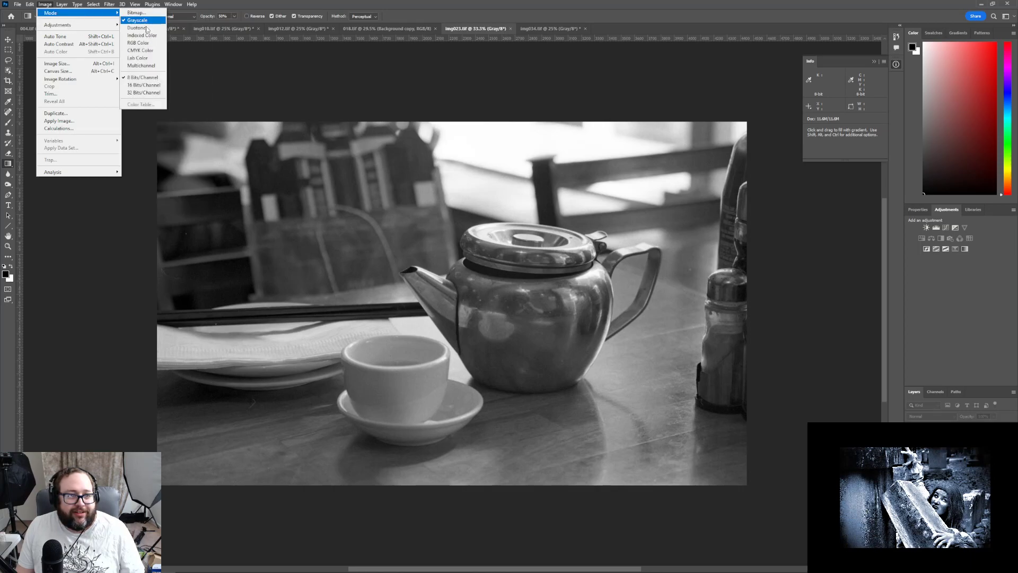
click(138, 43)
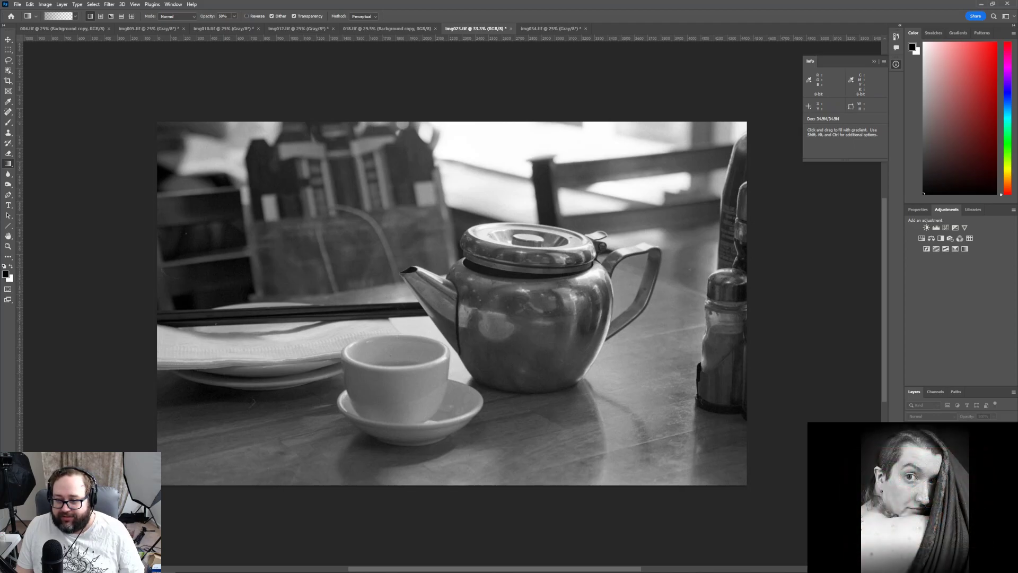
key(ctrl+j)
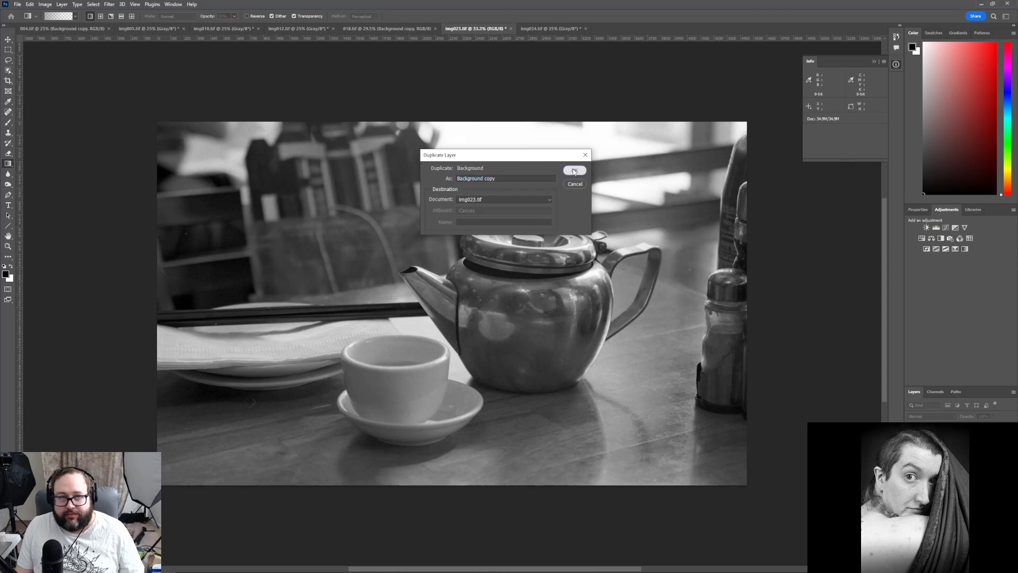
click(569, 170)
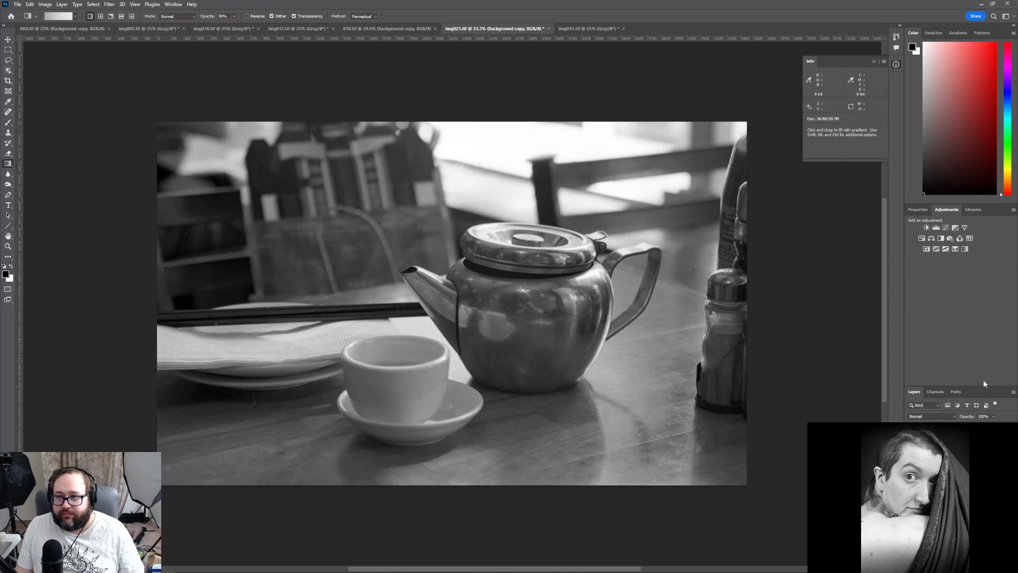
Add a Curves adjustment layer to the teapot photo and move its black point to input 1
click(947, 228)
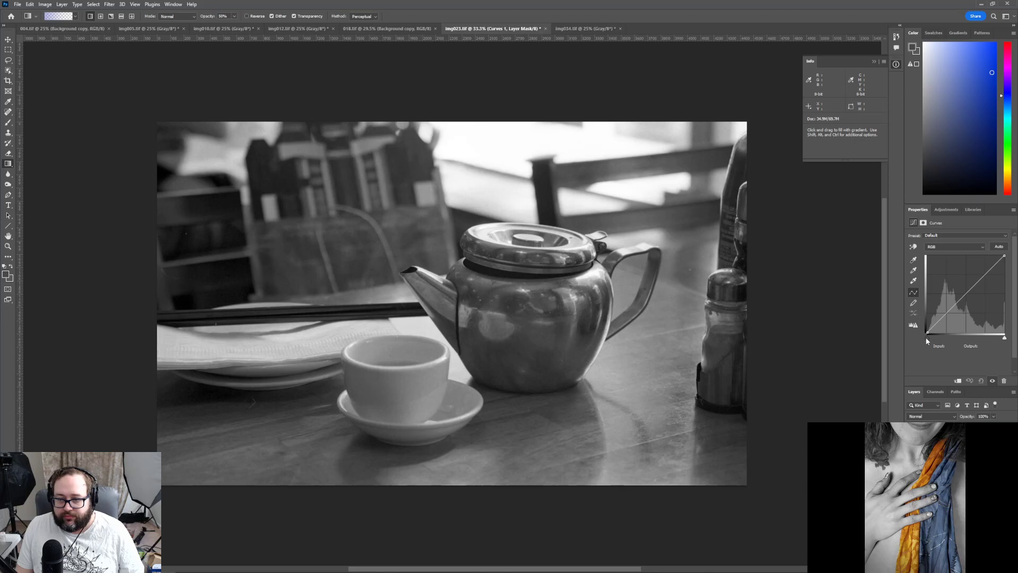
mouse_move(927, 340)
mouse_down()
mouse_move(941, 344)
mouse_move(899, 344)
mouse_move(928, 343)
mouse_up()
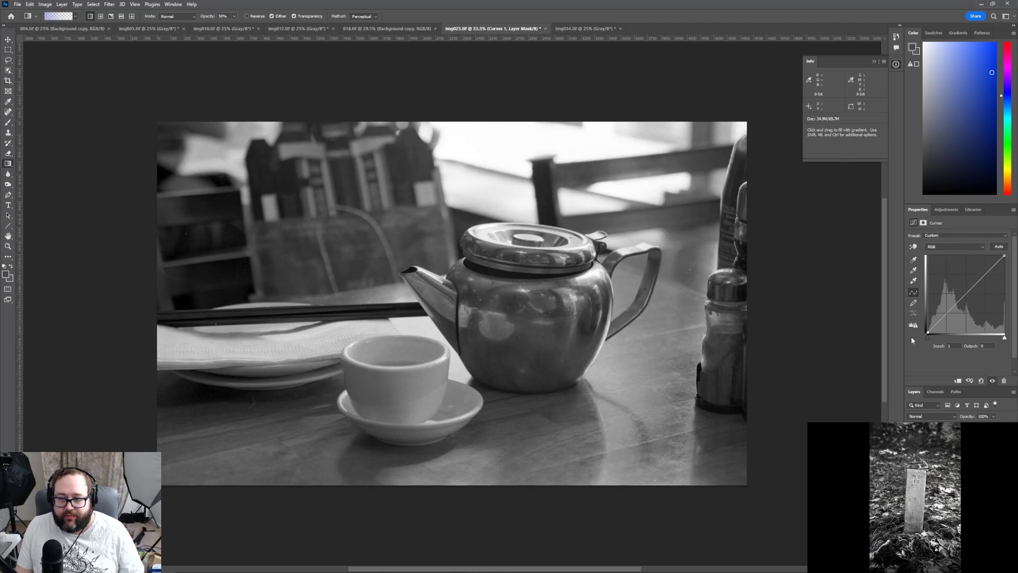
scroll(880, 329, down, 1)
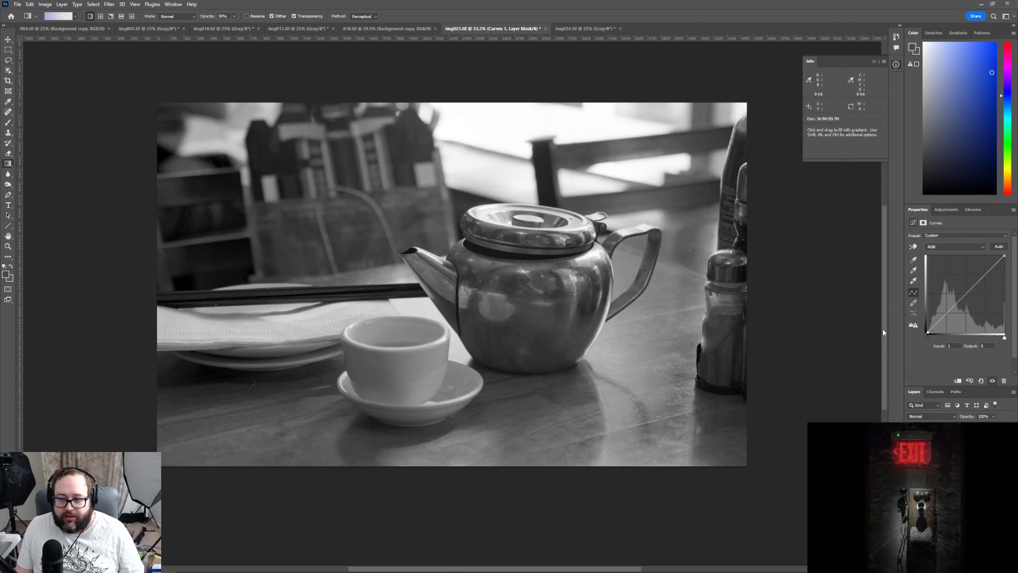
scroll(878, 331, up, 2)
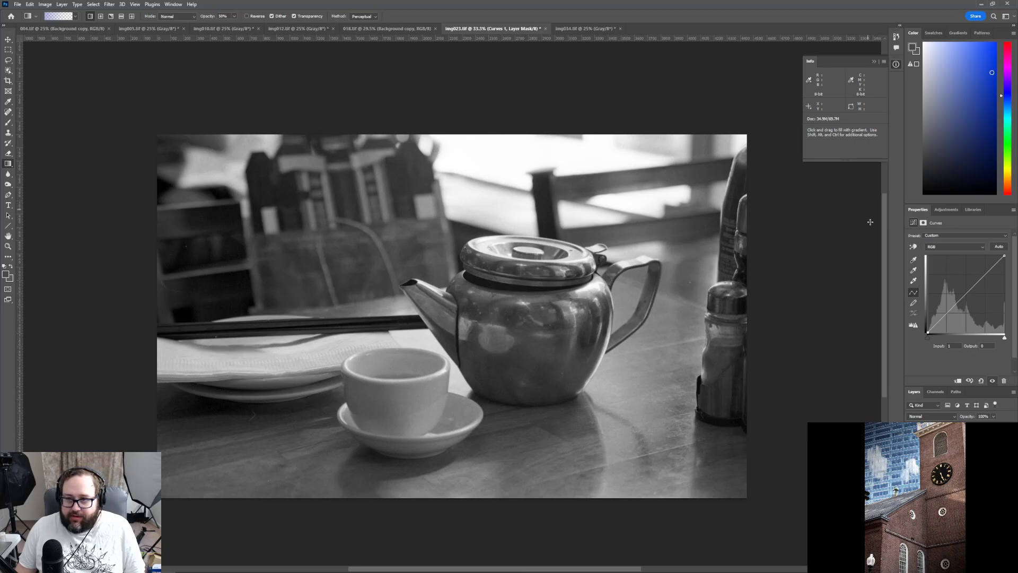
Add a Brightness/Contrast adjustment layer to the teapot photo and raise the contrast to about 55
click(936, 211)
click(926, 230)
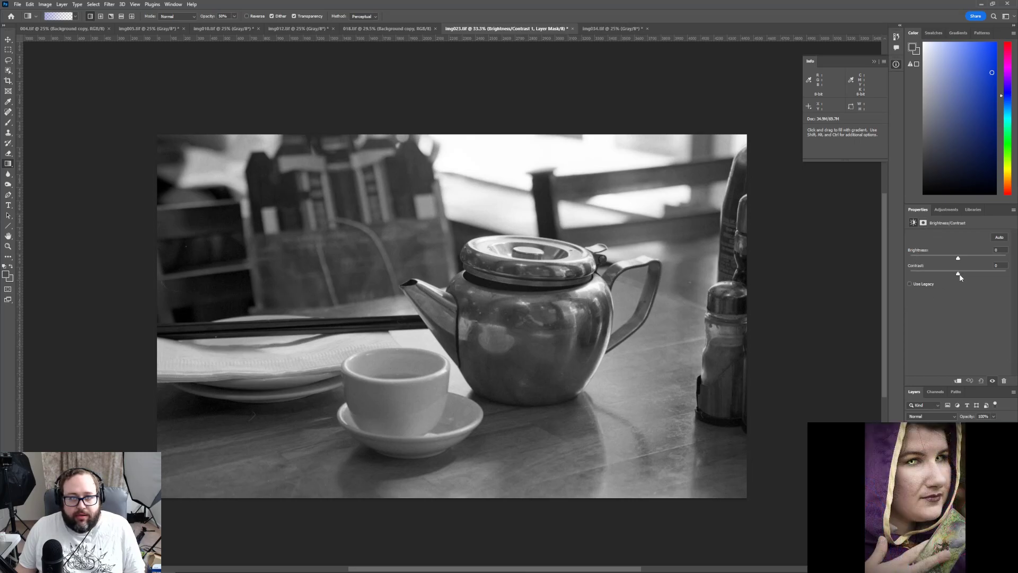
drag(959, 274, 1006, 274)
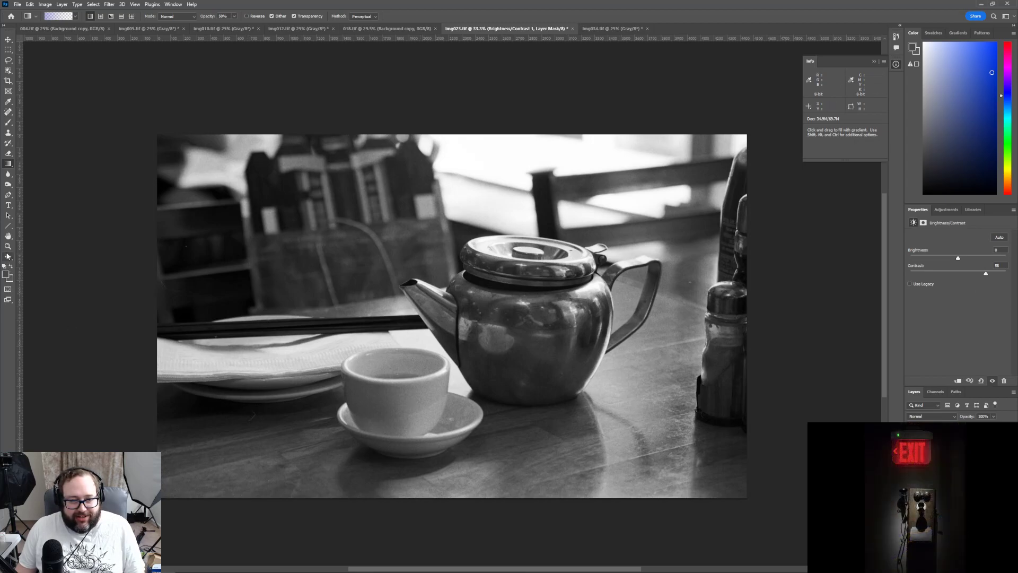
Examine the teapot's surface and reflections up close, and review the contrast across the whole photo
click(8, 247)
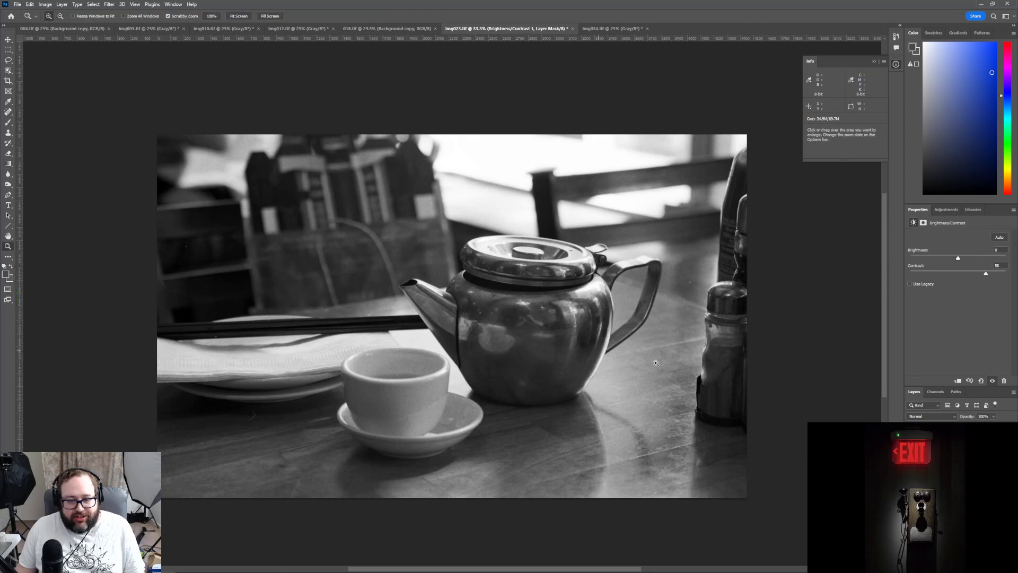
click(543, 333)
click(543, 333)
click(542, 334)
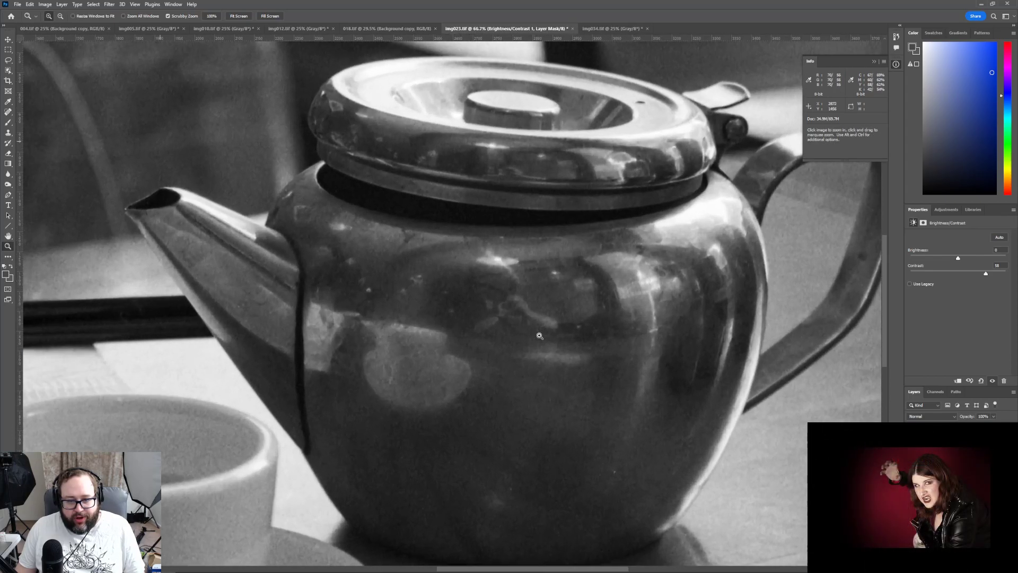
click(514, 303)
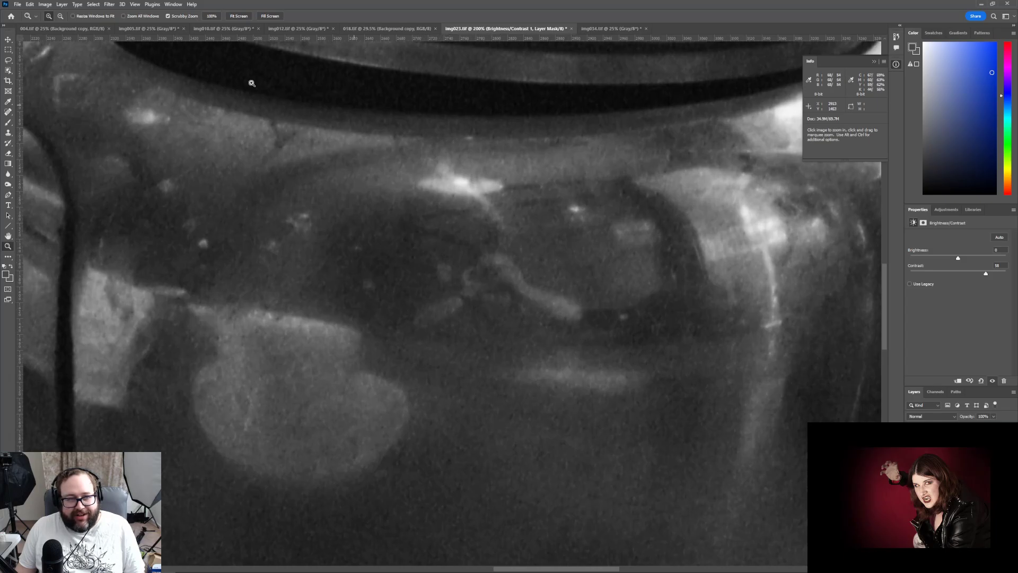
click(494, 276)
click(488, 279)
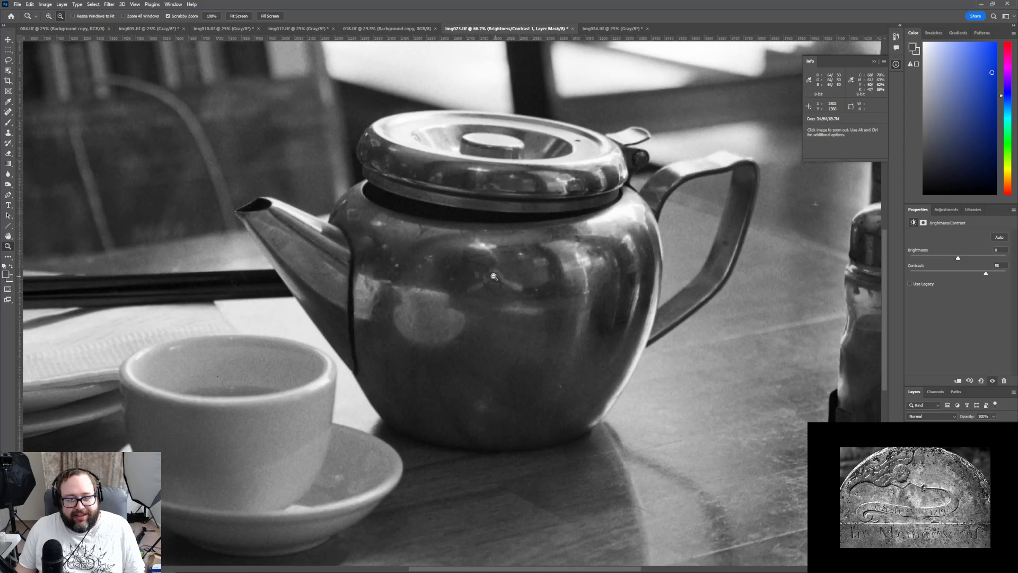
click(480, 283)
click(474, 286)
scroll(414, 493, up, 1)
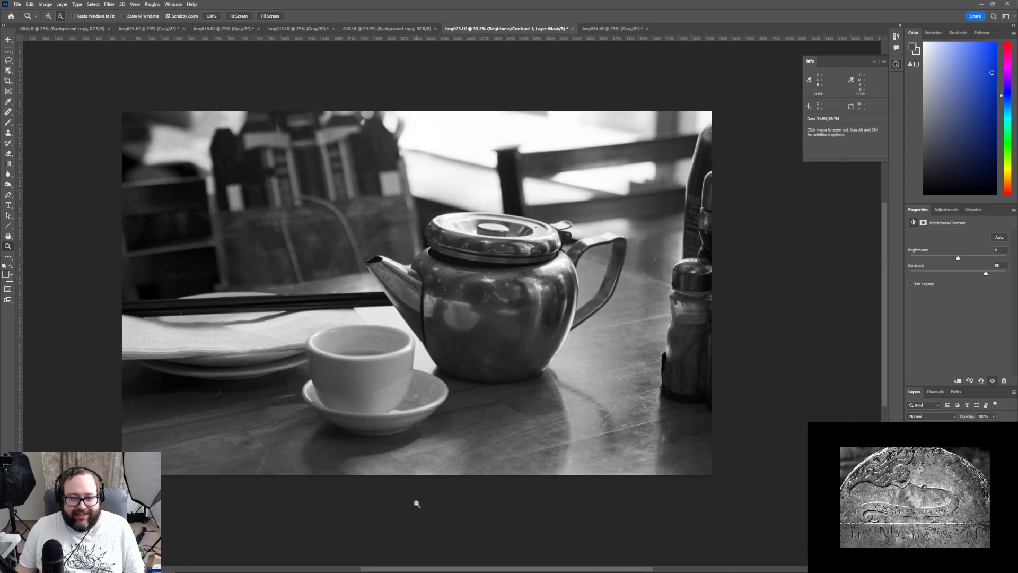
drag(510, 570, 490, 564)
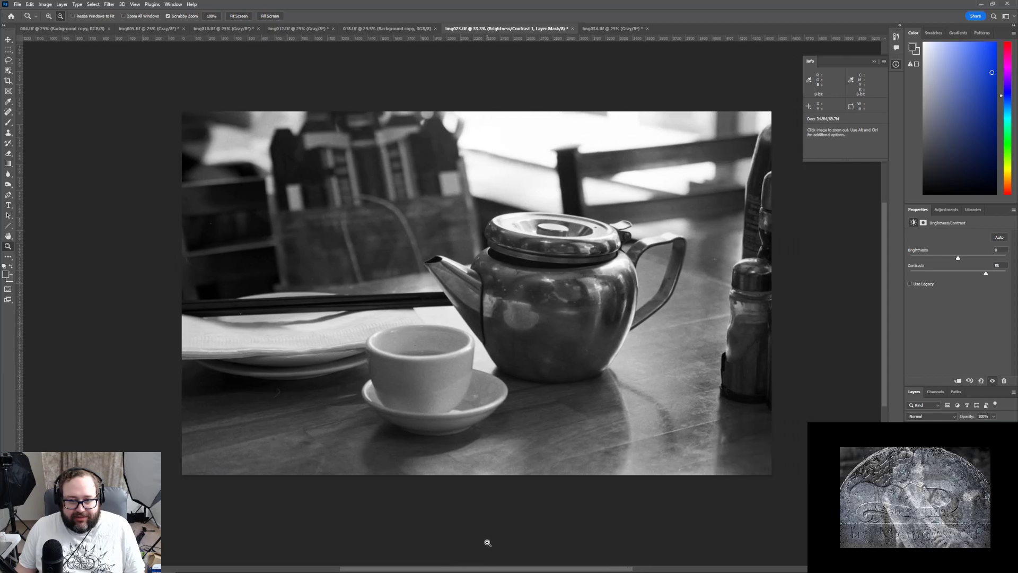
scroll(483, 546, up, 2)
scroll(484, 550, up, 1)
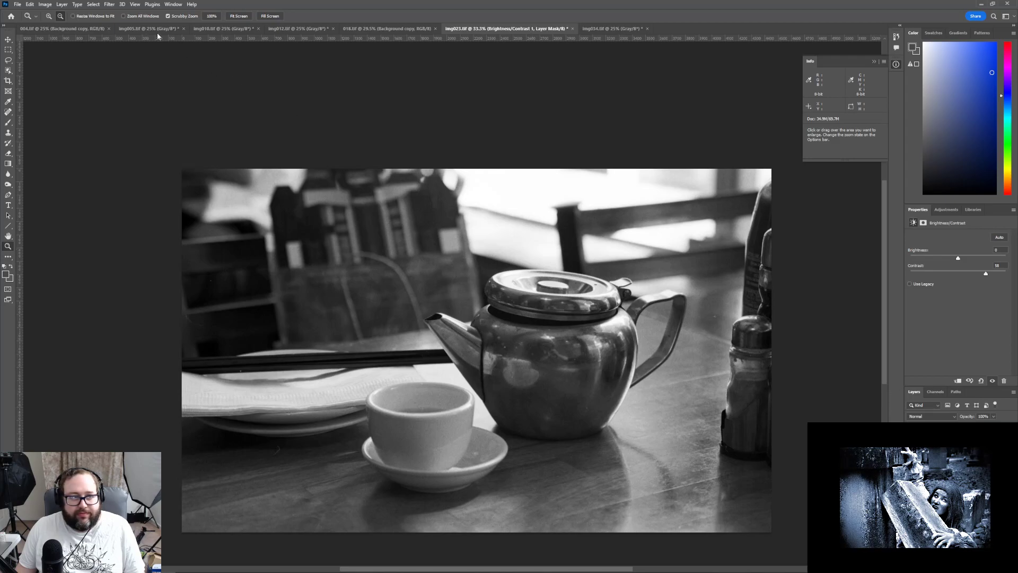
click(238, 16)
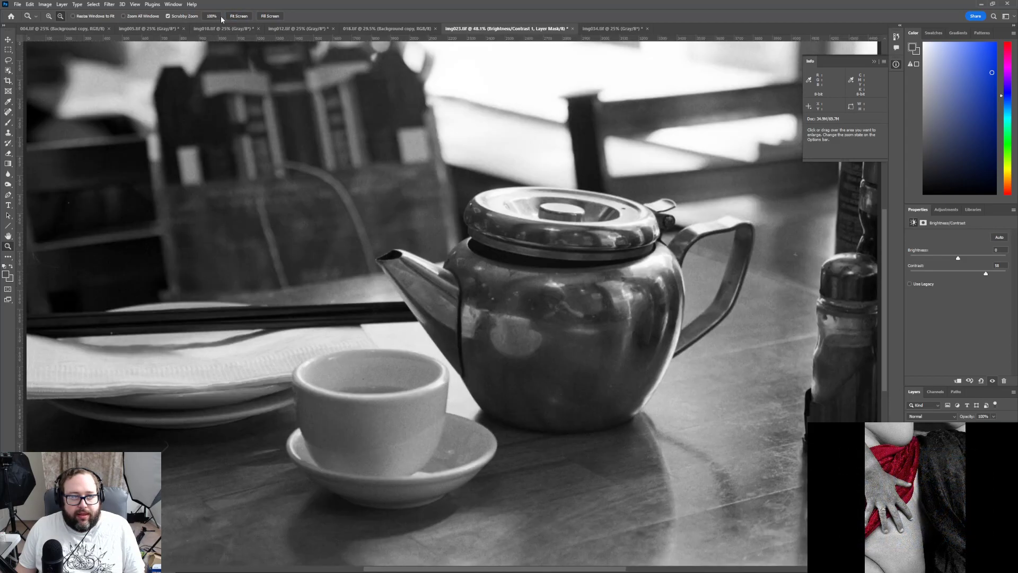
alt+click(300, 143)
scroll(262, 329, up, 1)
drag(498, 569, 474, 568)
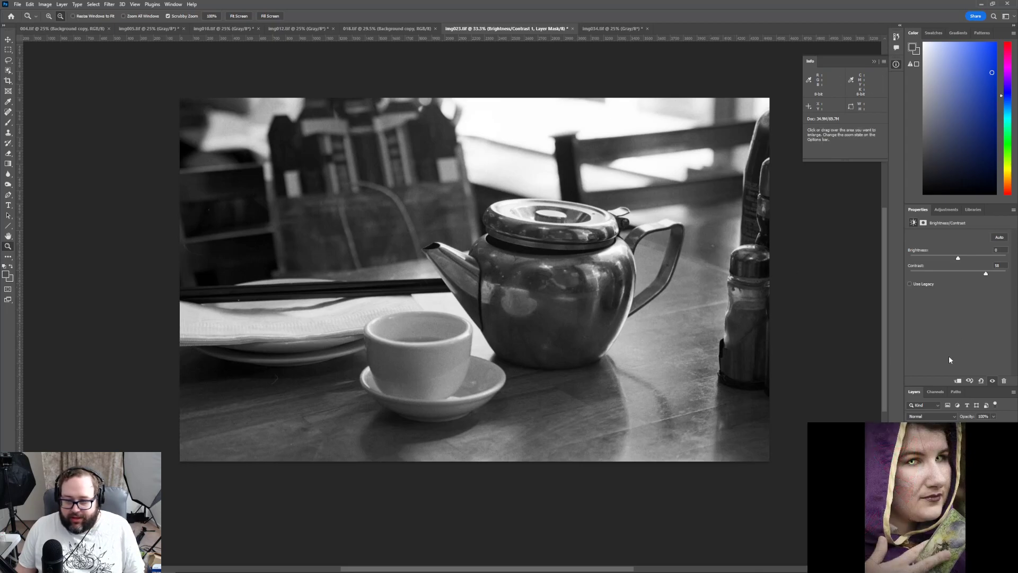
Add a Selective Color adjustment layer and set Black to +10% for the Whites
click(946, 210)
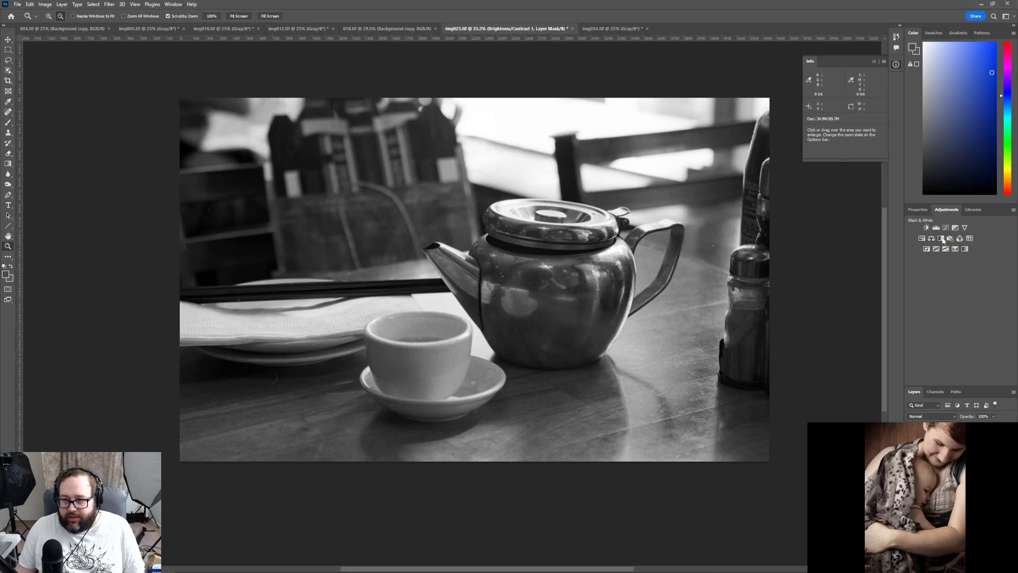
click(965, 249)
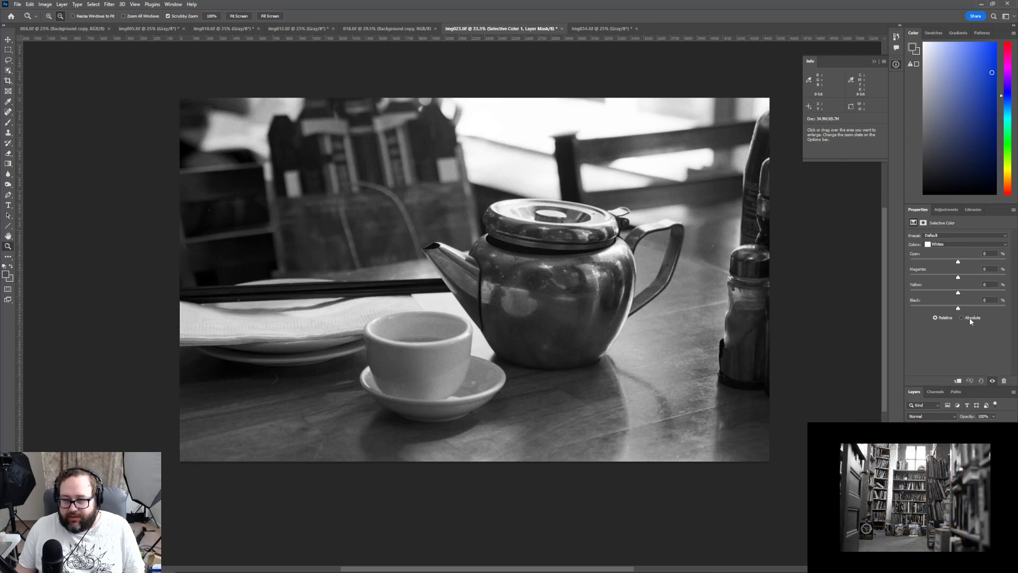
mouse_move(959, 309)
mouse_down()
mouse_move(1006, 309)
mouse_move(887, 313)
mouse_move(1006, 308)
mouse_move(890, 304)
mouse_move(983, 304)
mouse_move(959, 308)
mouse_up()
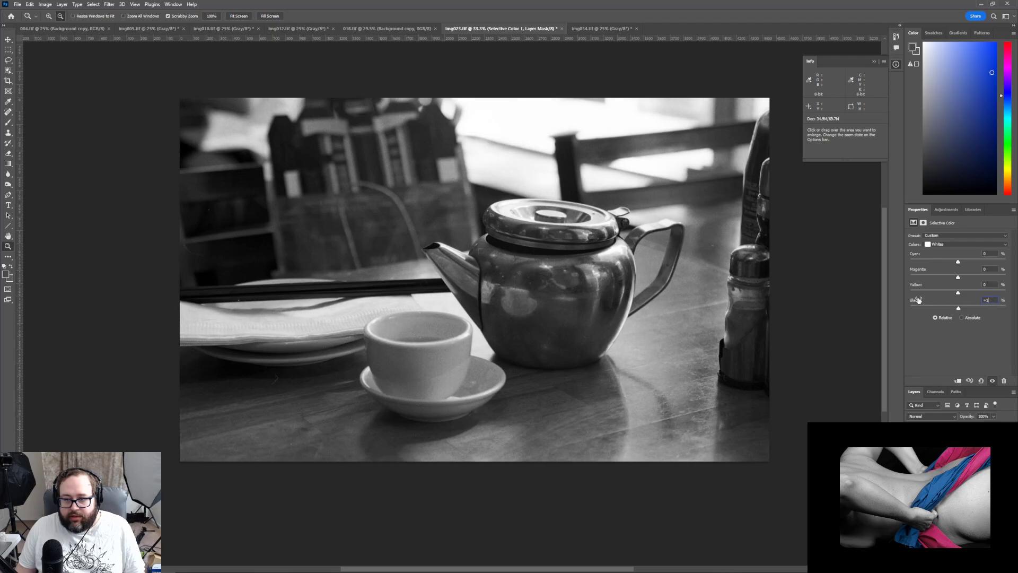
key(BackSpace)
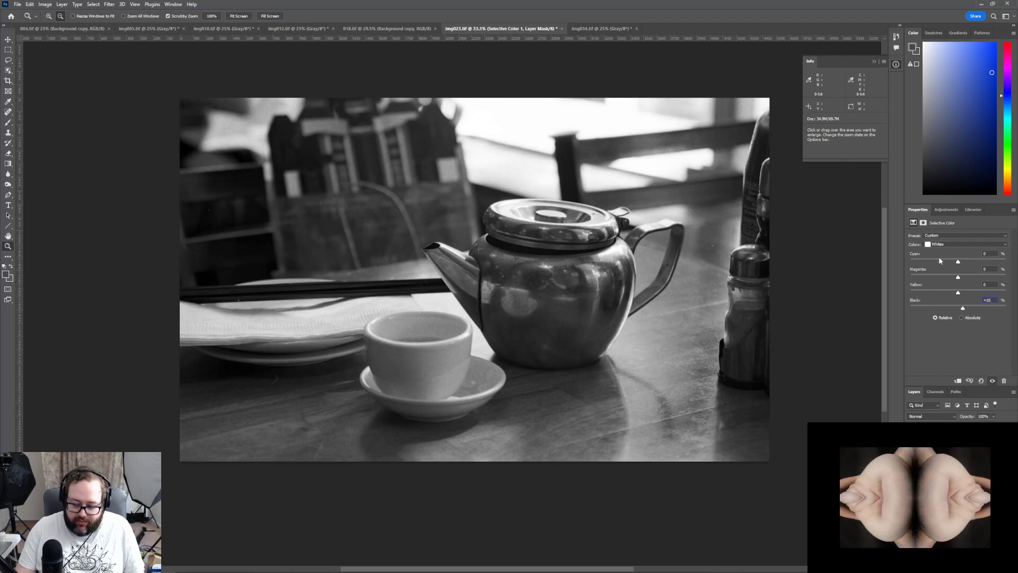
Reset Black to 0% for the Whites, then set Black to about -10% for the Neutrals in the Selective Color adjustment
text(0)
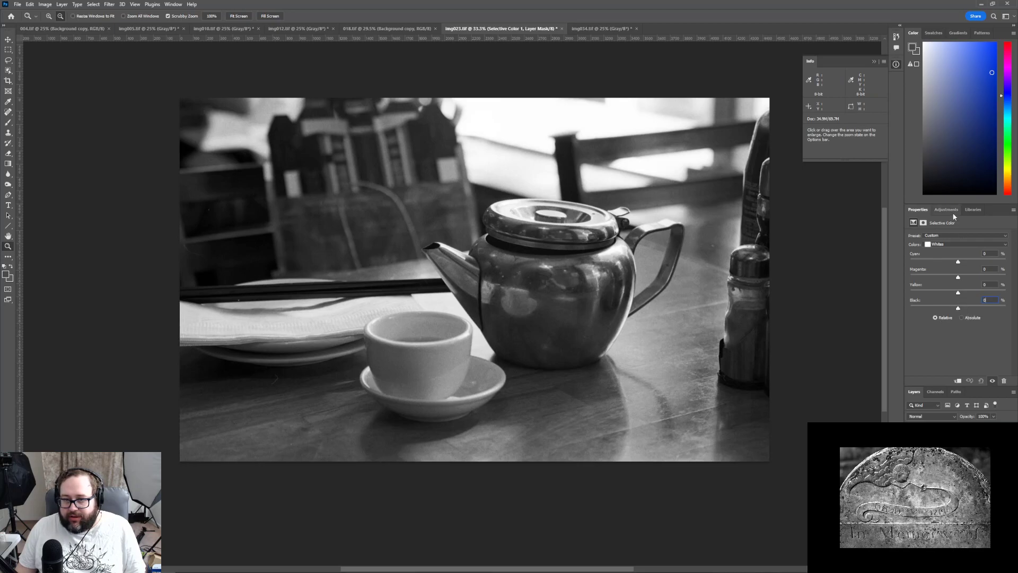
click(944, 243)
click(944, 296)
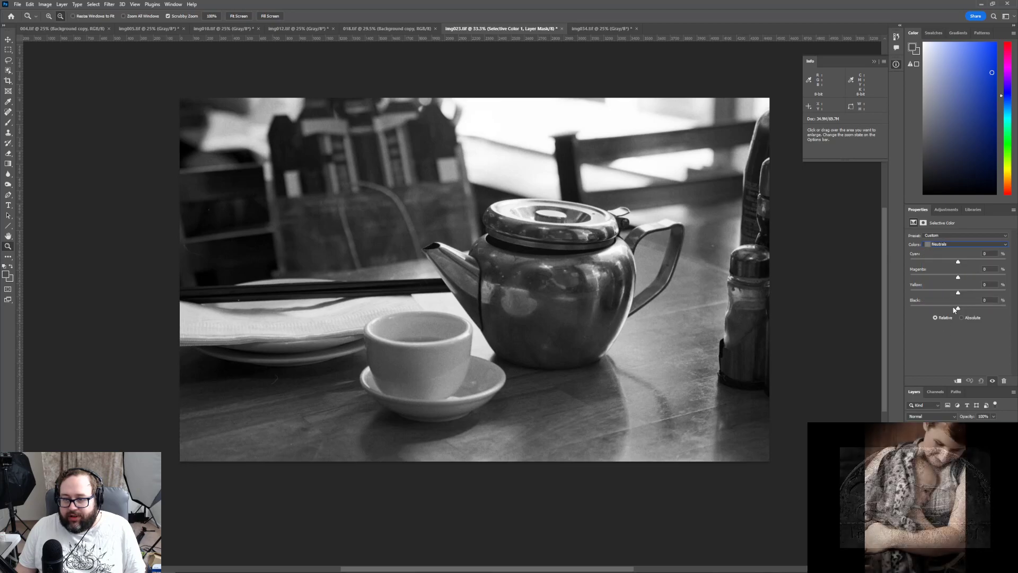
drag(958, 308, 1006, 308)
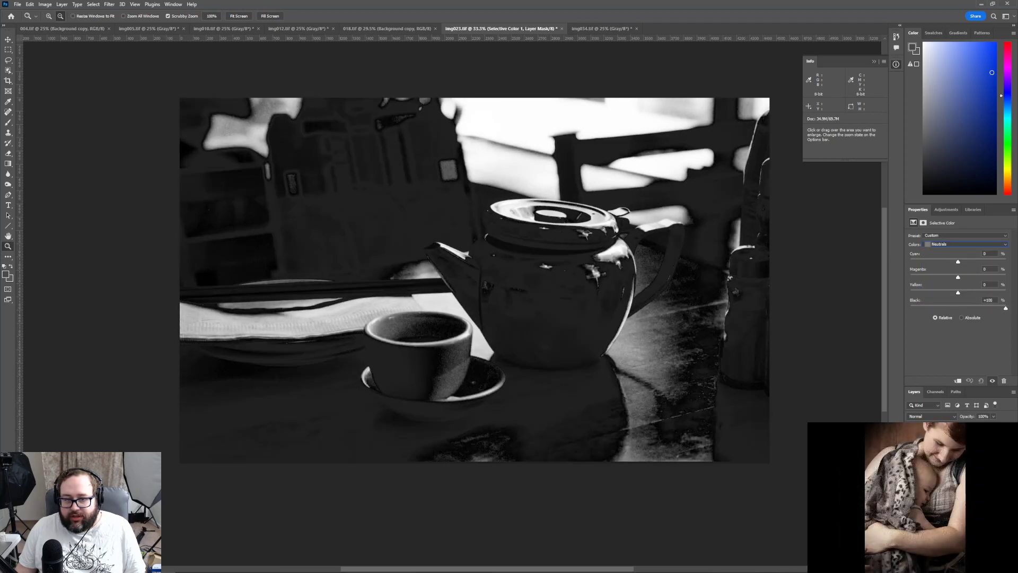
drag(1005, 308, 825, 306)
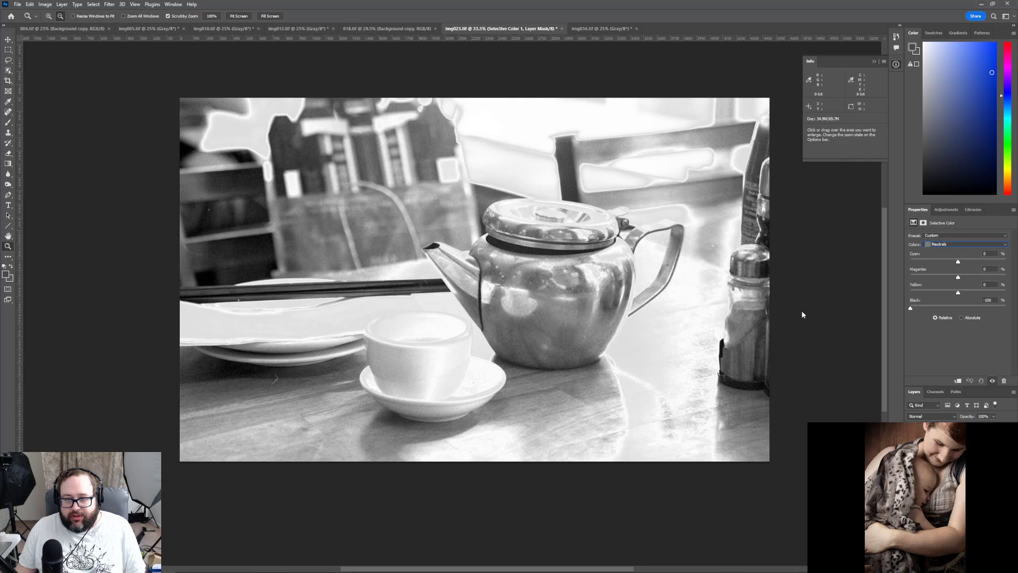
drag(893, 318, 954, 316)
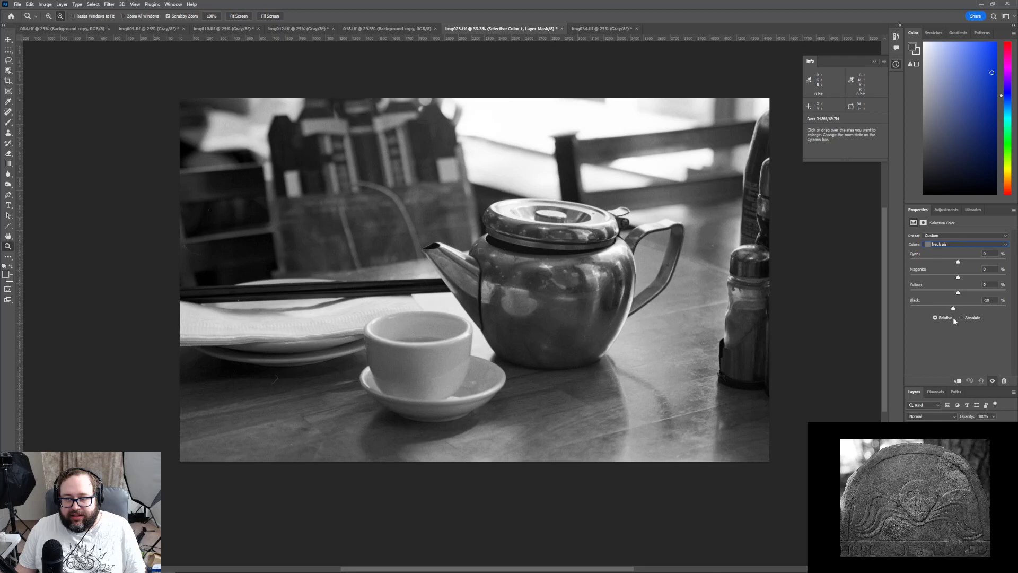
drag(953, 317, 817, 299)
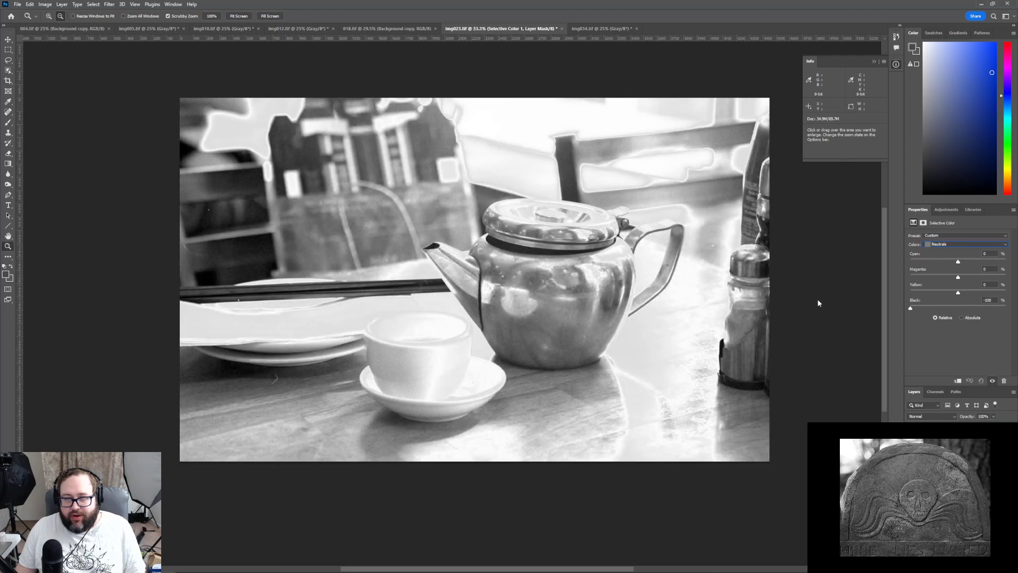
drag(911, 308, 955, 291)
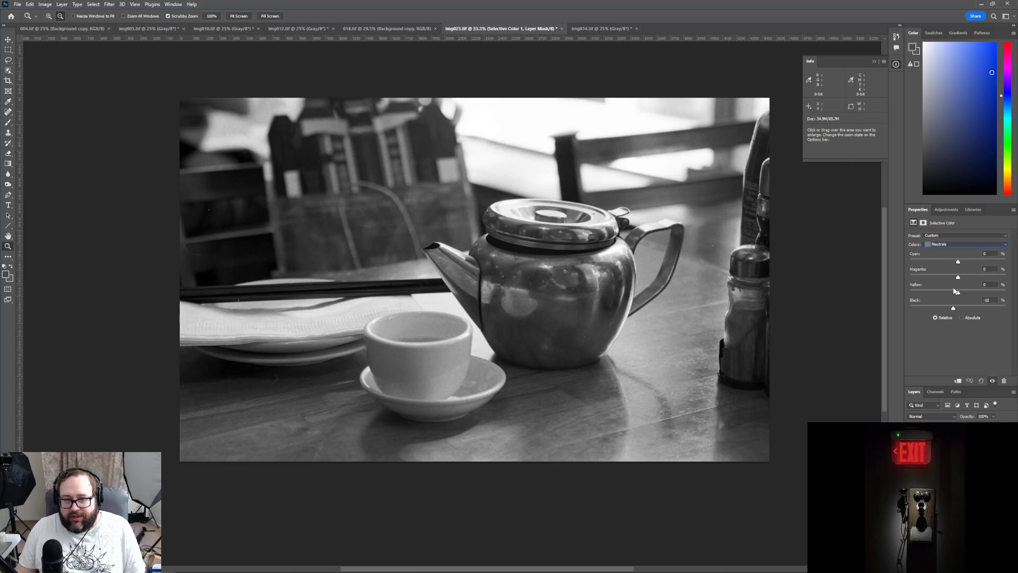
Set Black to about +2% for the Blacks in the Selective Color adjustment and compare the photo with and without it
click(947, 246)
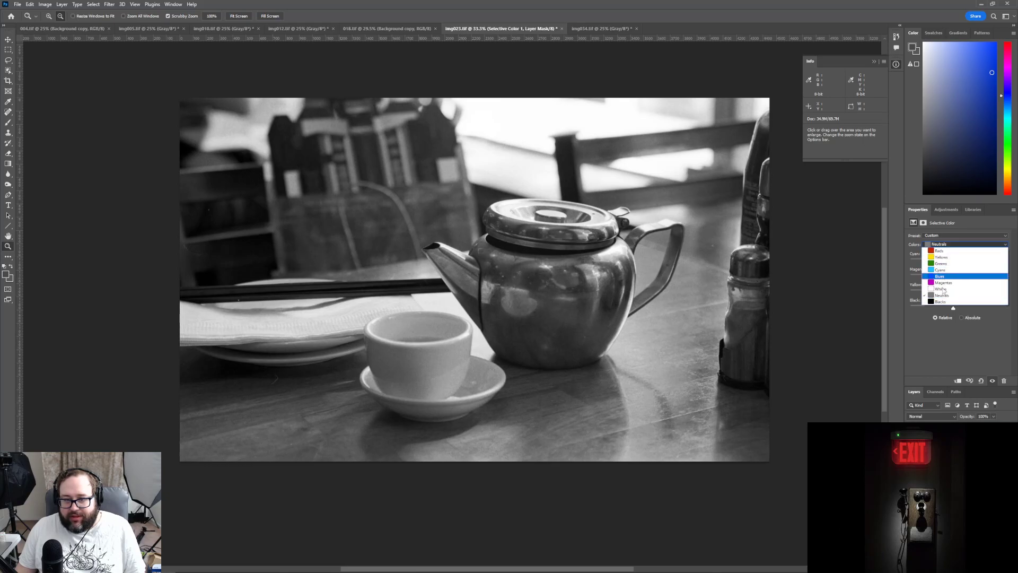
click(941, 302)
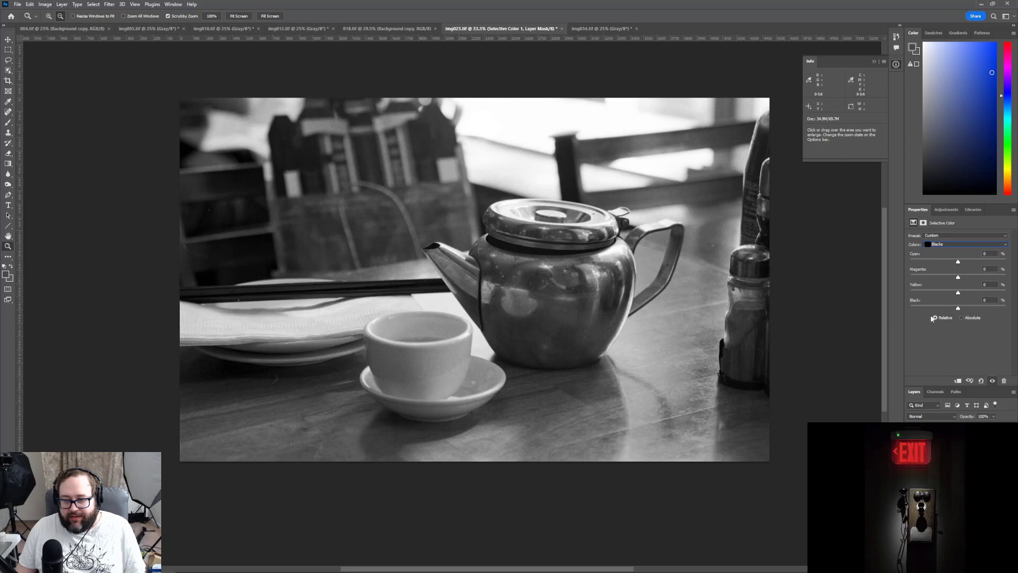
mouse_move(957, 308)
mouse_down()
mouse_move(1006, 307)
mouse_move(958, 309)
mouse_up()
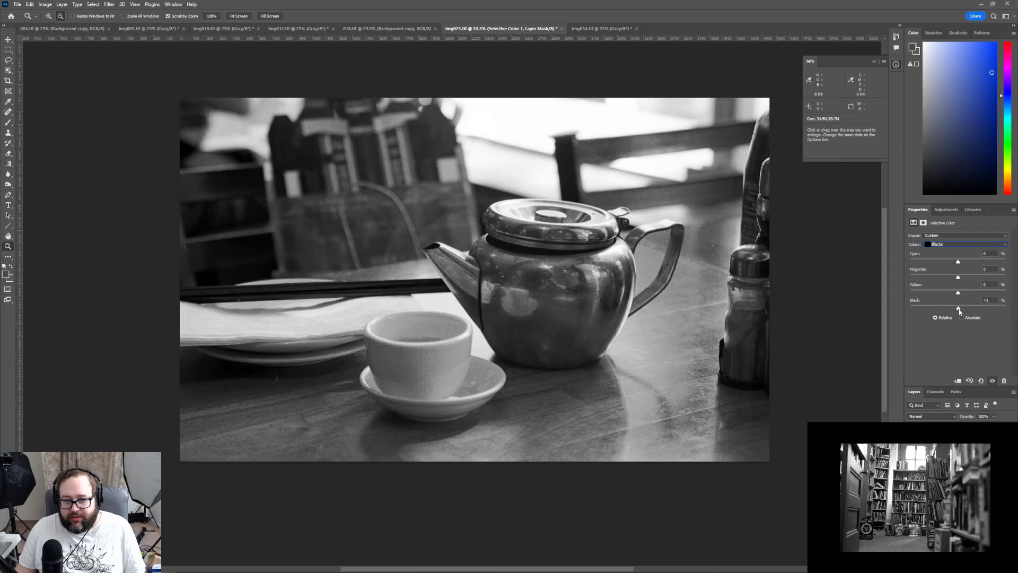
drag(958, 312, 960, 311)
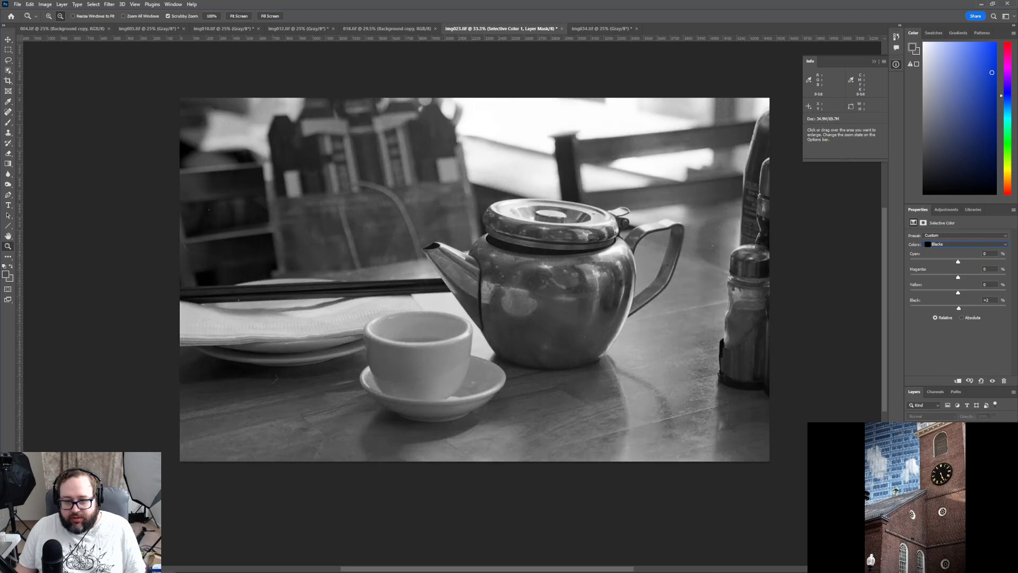
key(backslash)
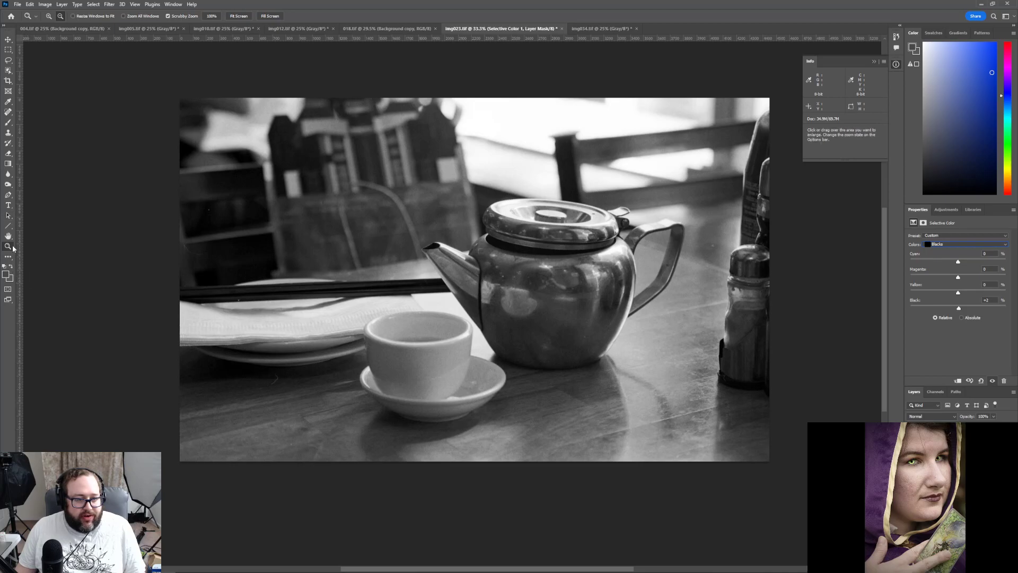
Clone out the white dust speck on the dark chair in the background, working on the Background copy layer
key(alt+bracketleft)
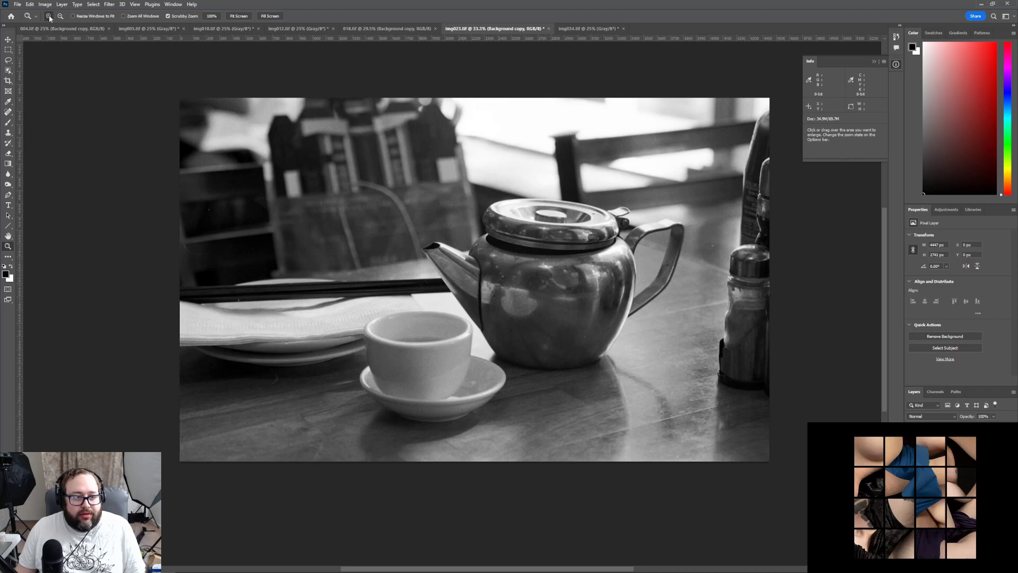
click(199, 250)
click(200, 251)
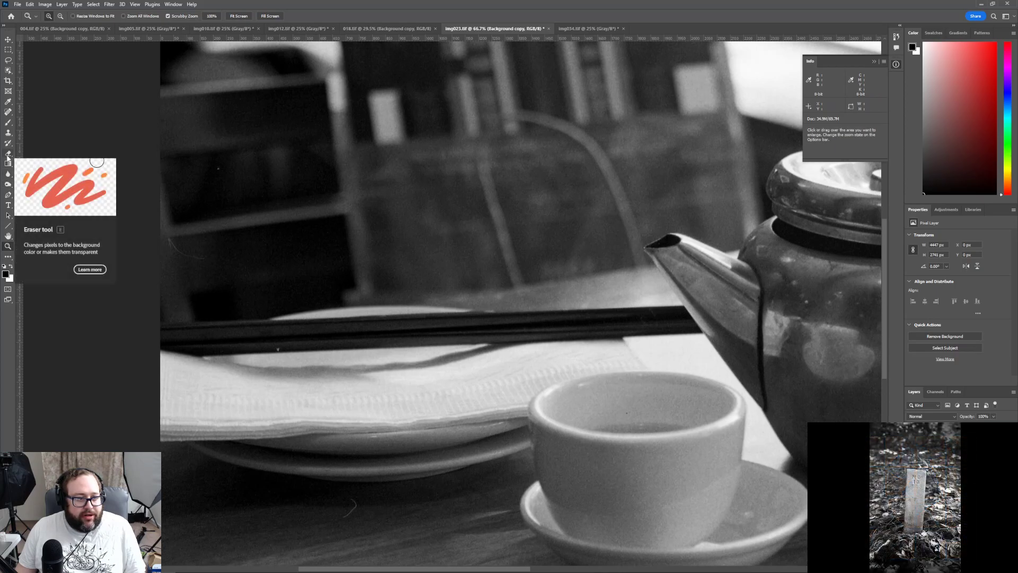
click(8, 132)
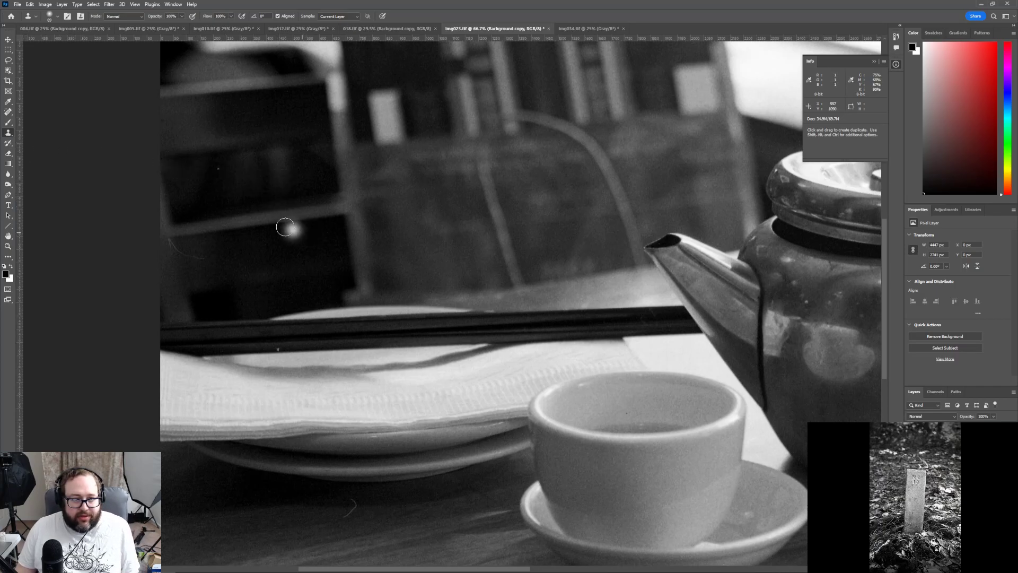
alt+click(216, 184)
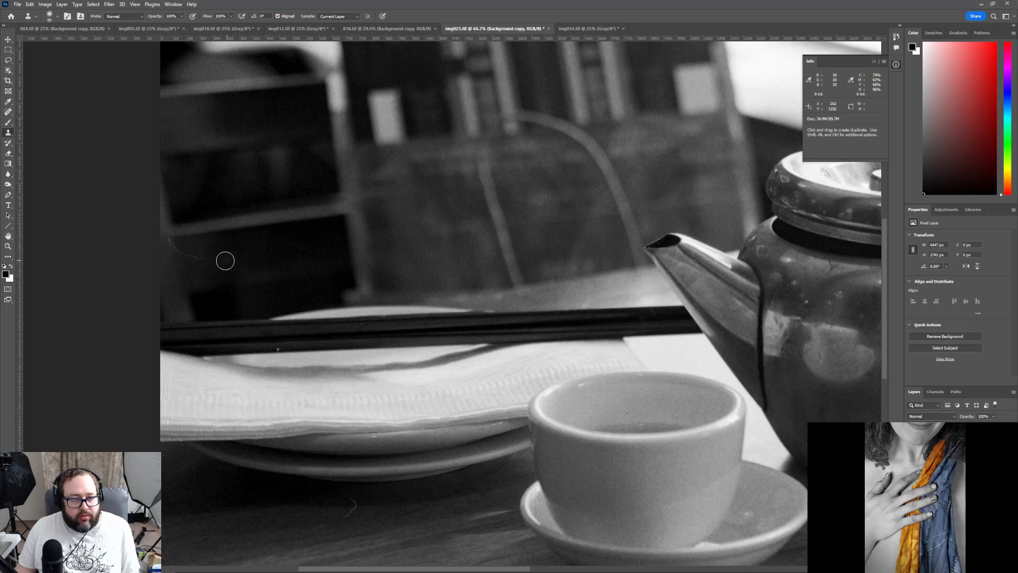
Reduce the Clone Stamp brush size and clone out the fine hair near the photo's left edge on the dark chair
click(57, 17)
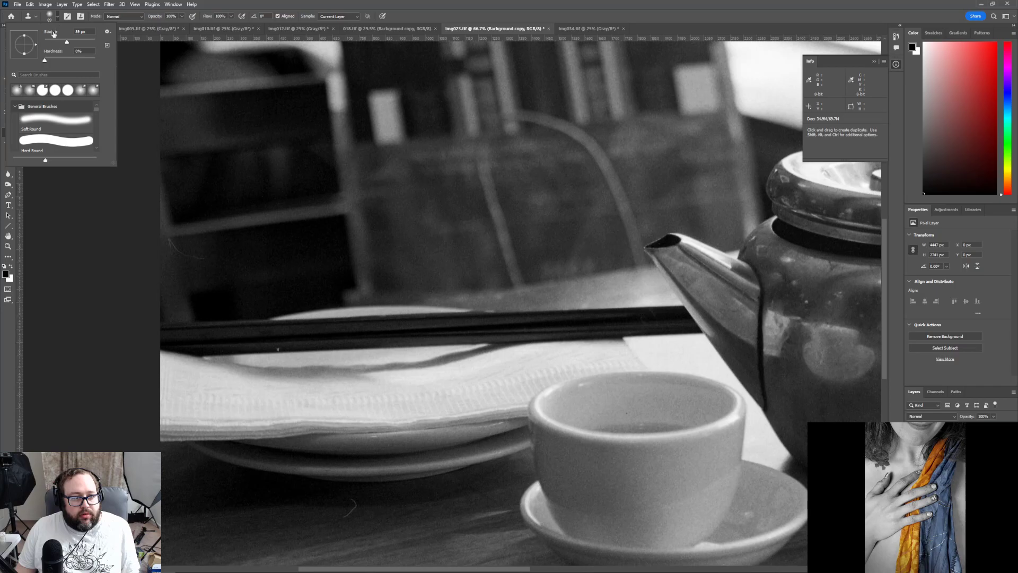
key(Return)
alt+click(200, 270)
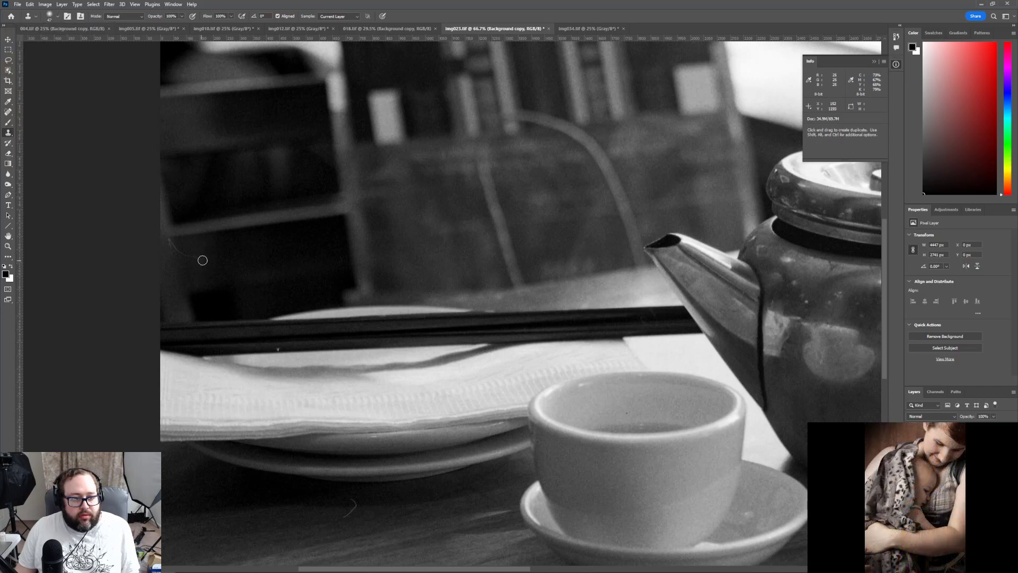
drag(190, 255, 184, 244)
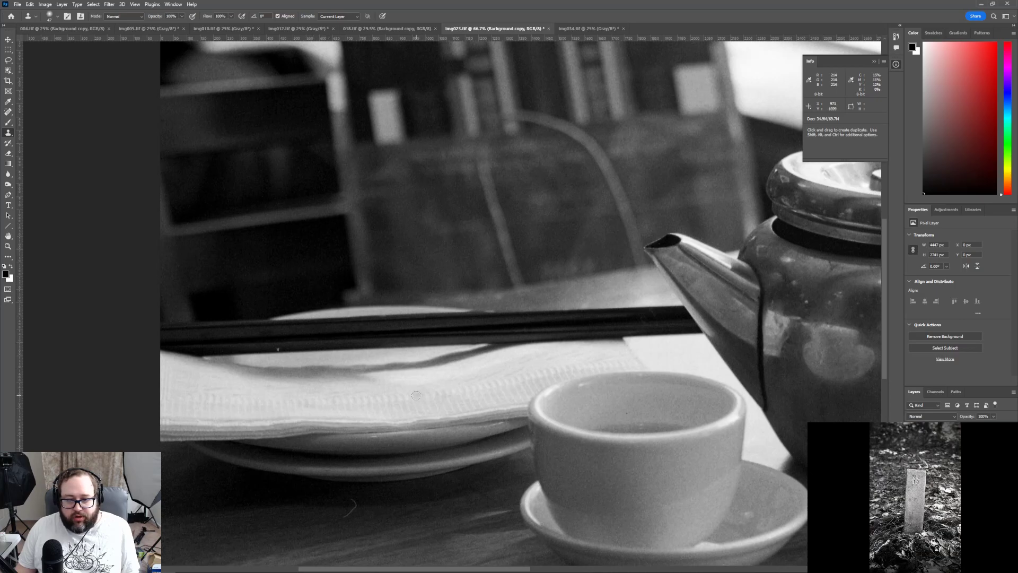
Clone out the curved hair on the table below the plates and the white speck on the chopsticks
scroll(416, 395, down, 4)
scroll(412, 395, down, 1)
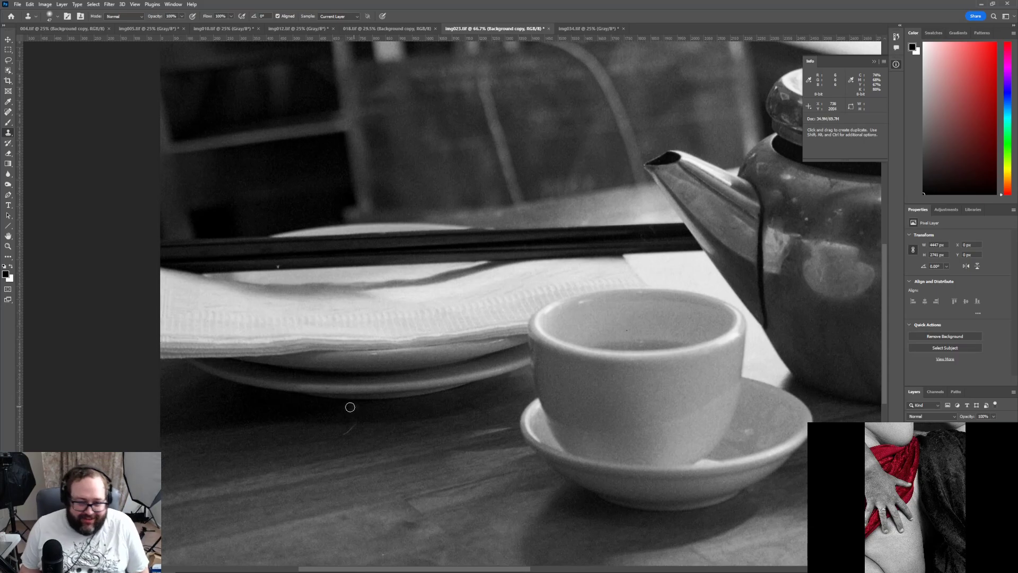
mouse_move(352, 423)
mouse_down()
mouse_move(343, 433)
mouse_move(323, 422)
mouse_up()
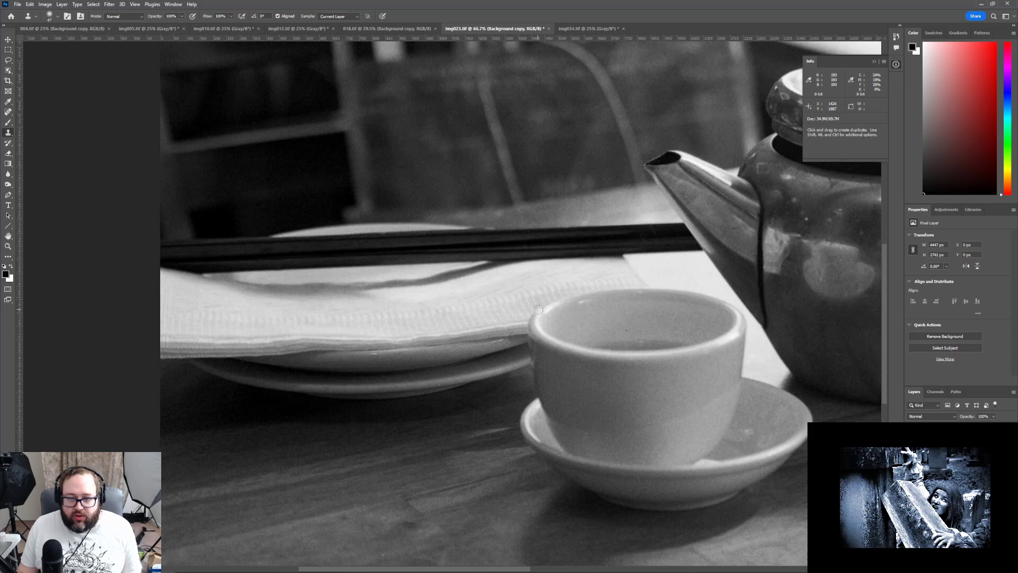
Clone out the dust specks on the teapot's body and the tabletop beside it
scroll(537, 309, up, 2)
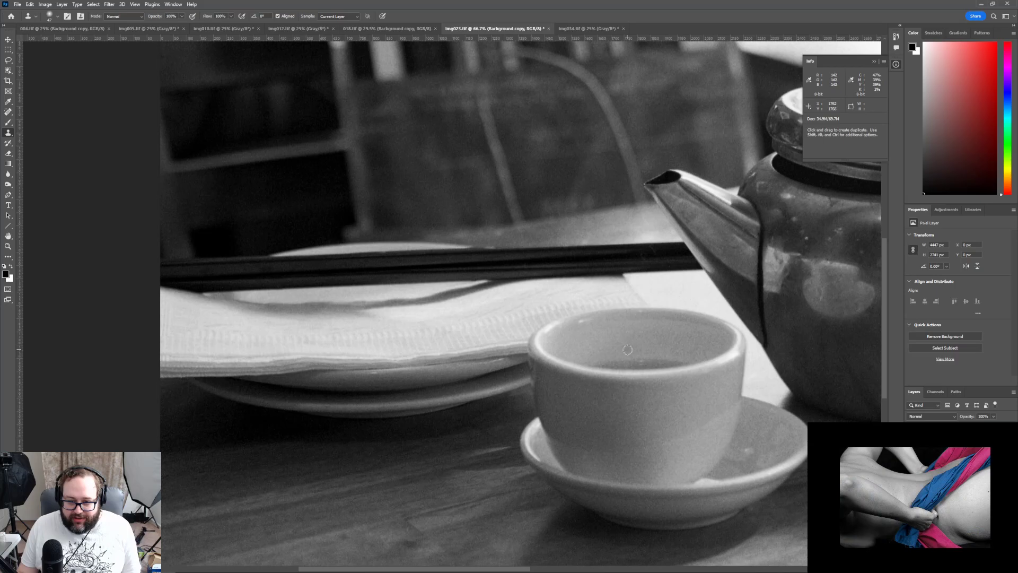
scroll(628, 350, up, 5)
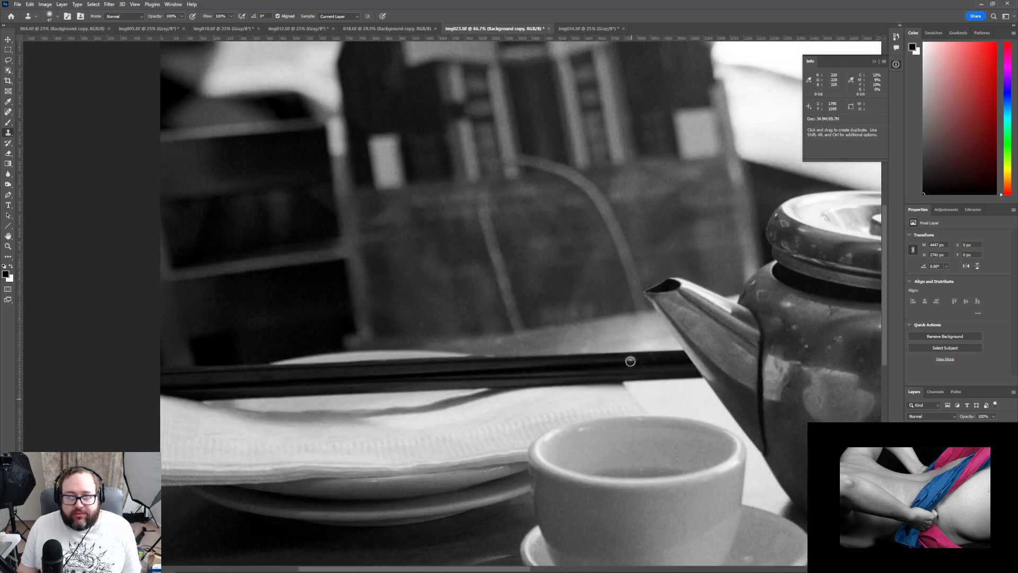
scroll(631, 361, up, 4)
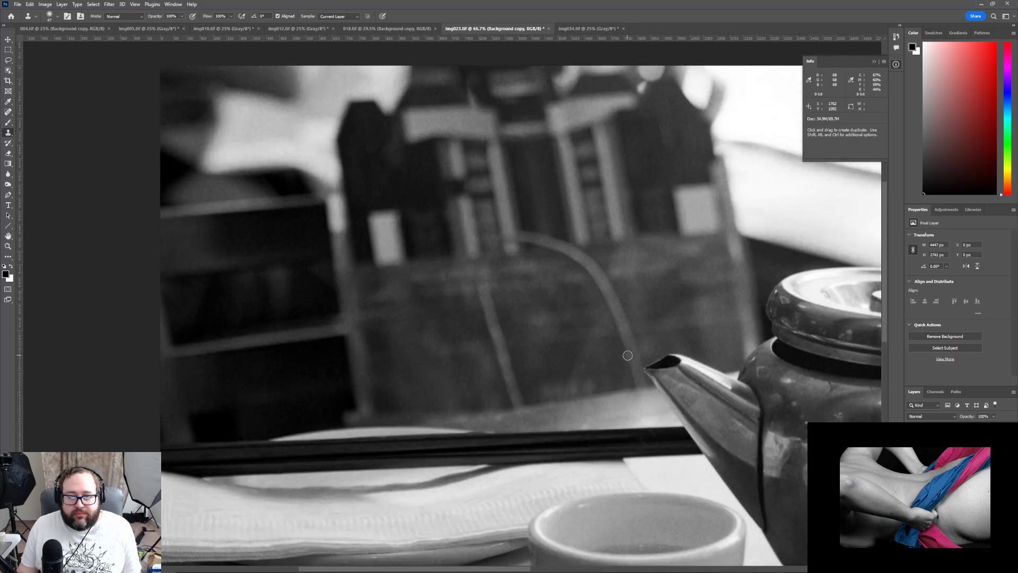
scroll(627, 355, down, 6)
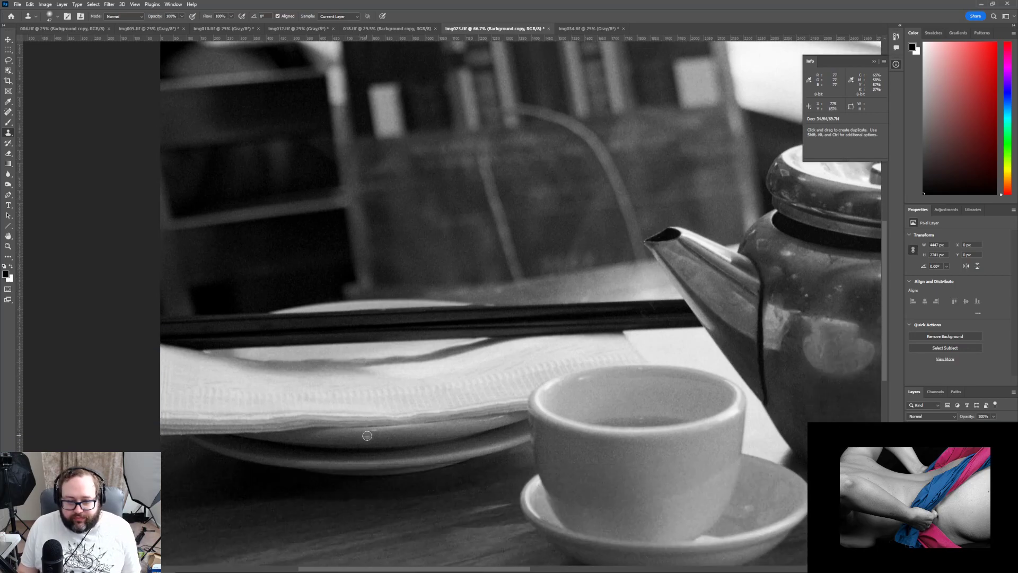
scroll(367, 435, down, 6)
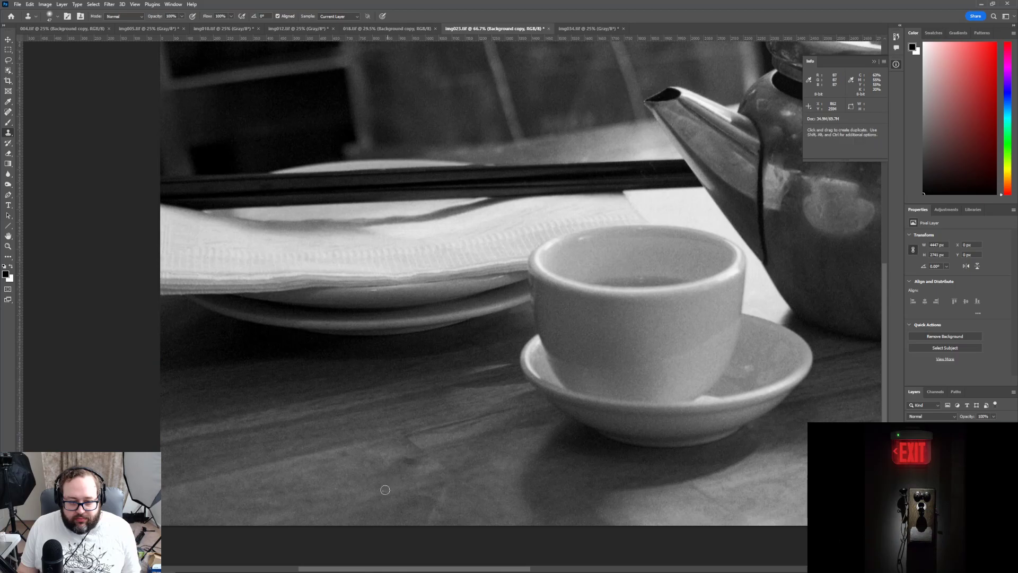
drag(409, 568, 554, 568)
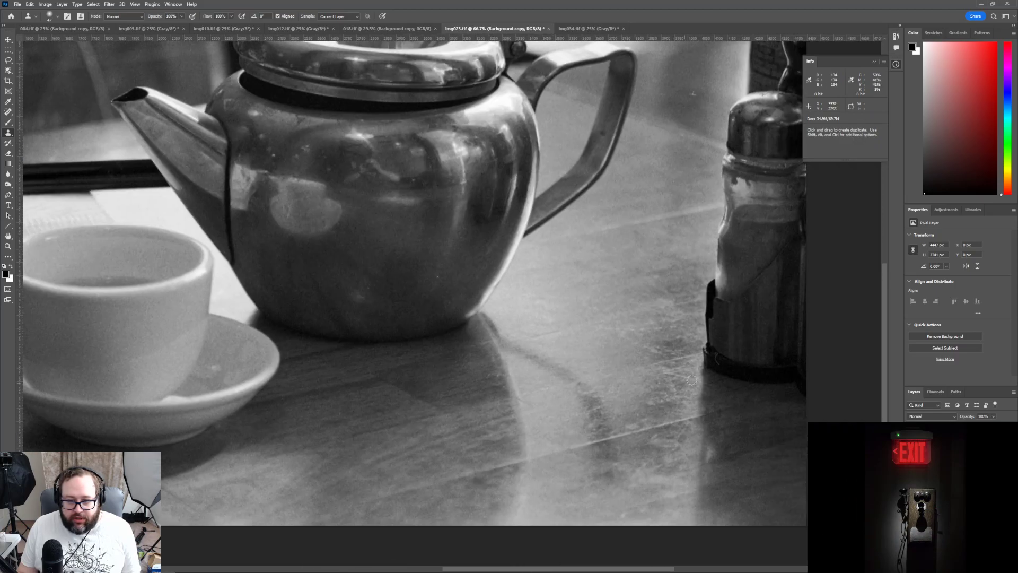
key(j)
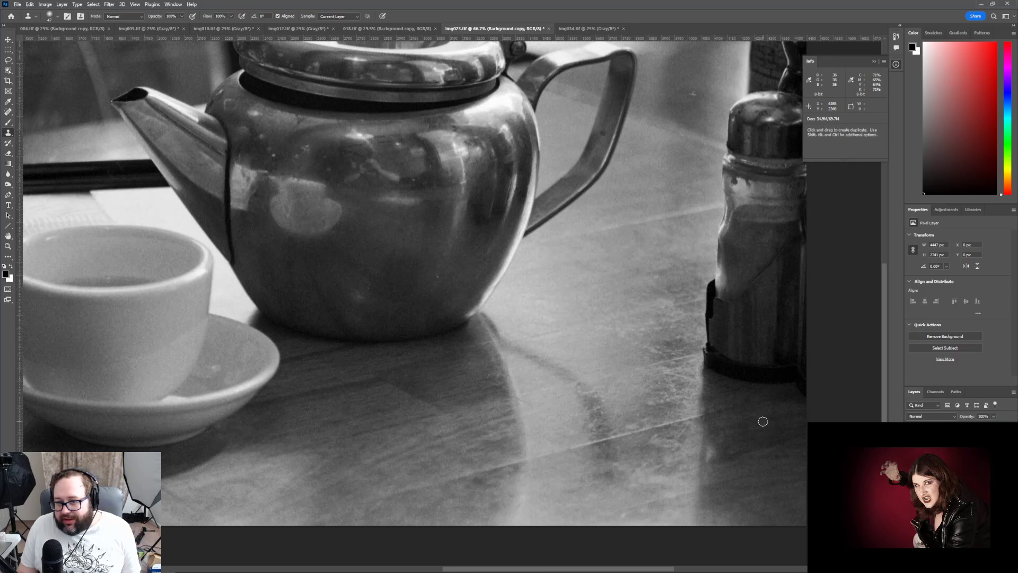
Examine the teapot, its lid, the shaker and the surrounding table and background for remaining dust specks
scroll(648, 395, up, 2)
scroll(648, 395, up, 5)
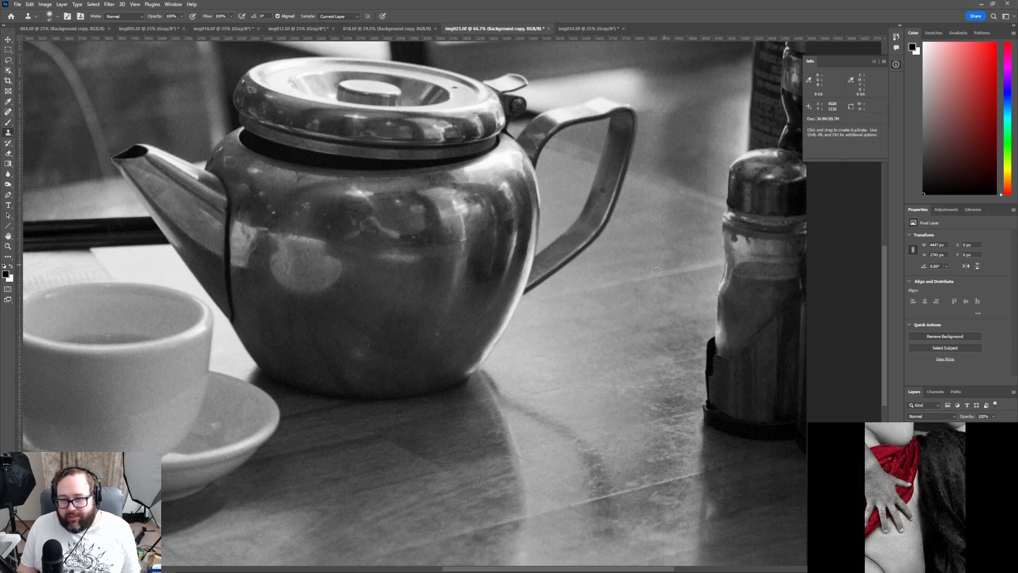
scroll(652, 321, up, 3)
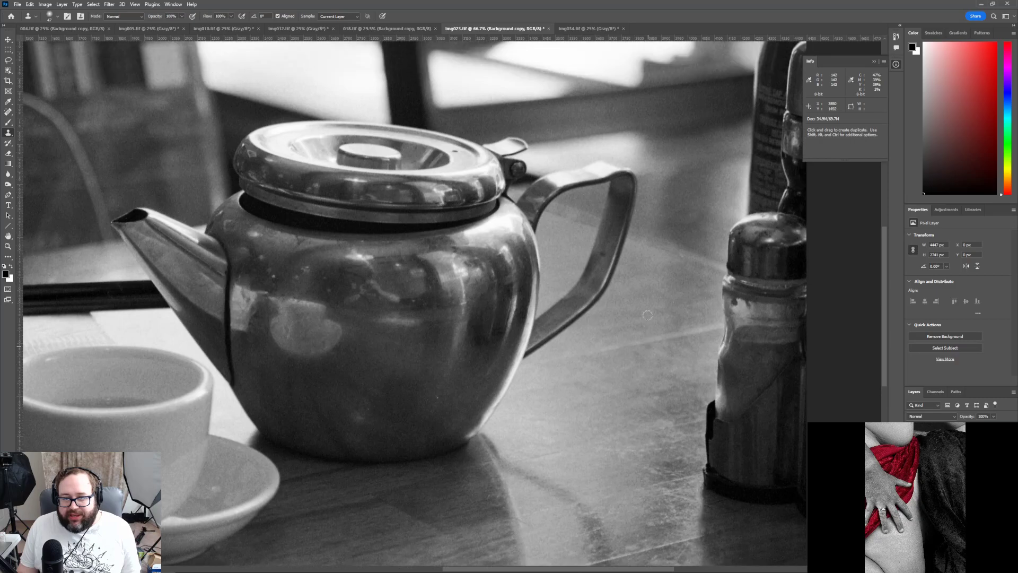
scroll(644, 313, down, 2)
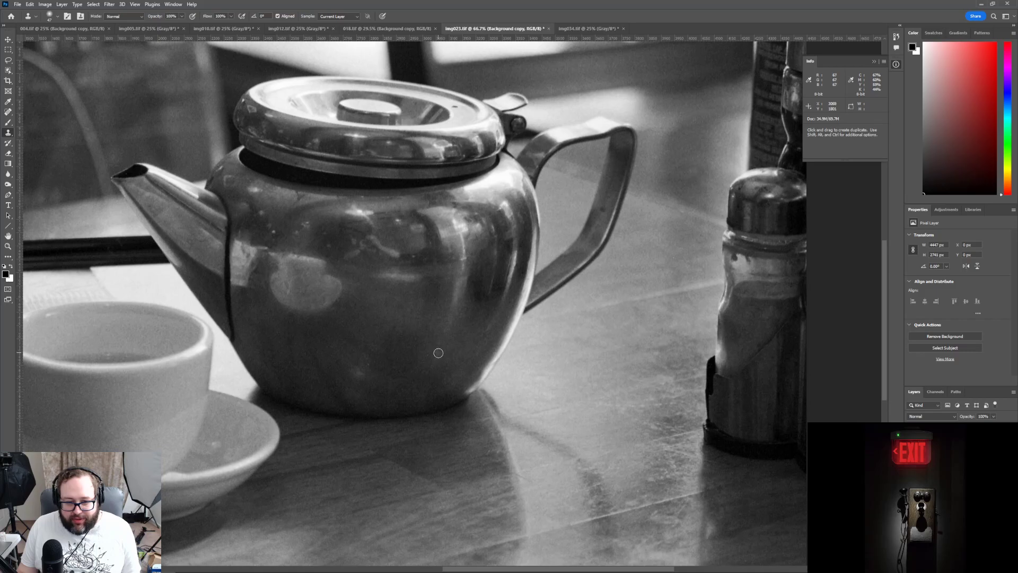
scroll(444, 356, up, 5)
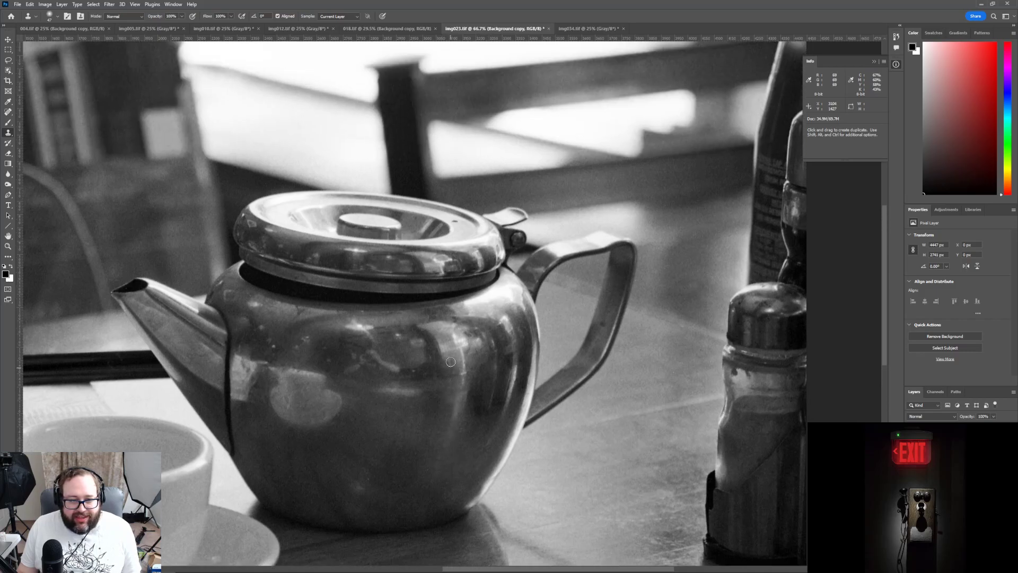
scroll(451, 362, up, 4)
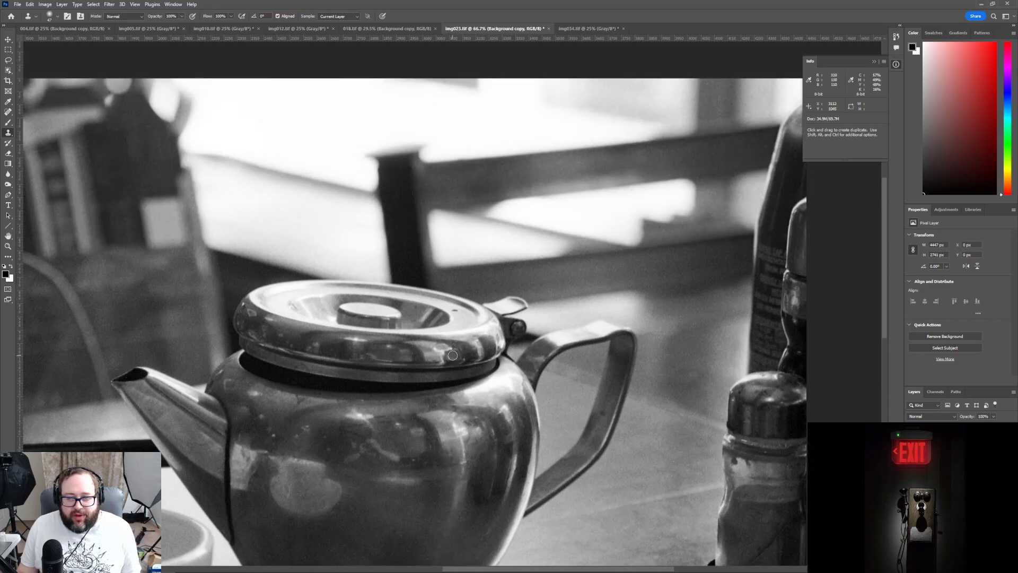
scroll(591, 380, down, 5)
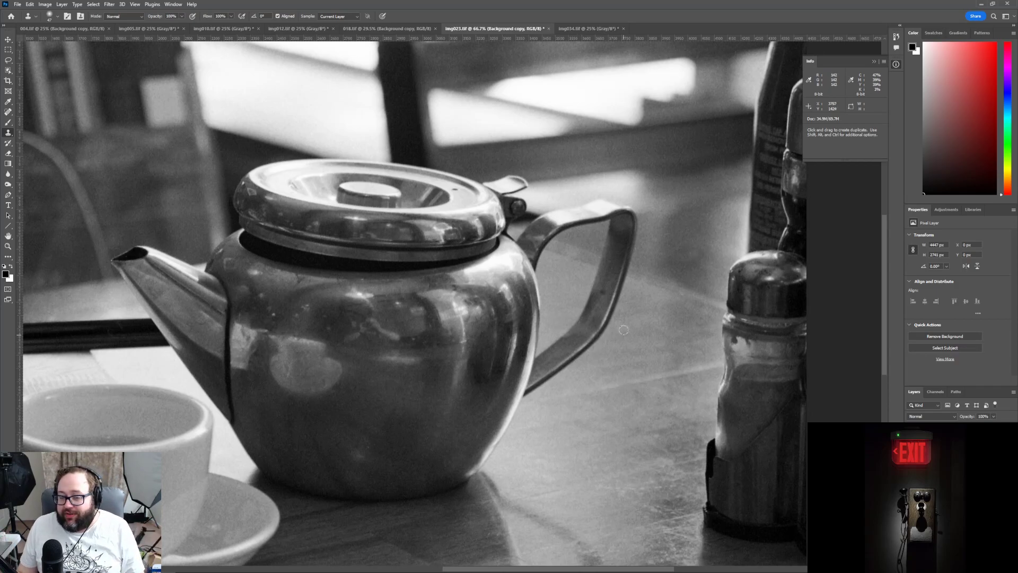
scroll(624, 334, down, 2)
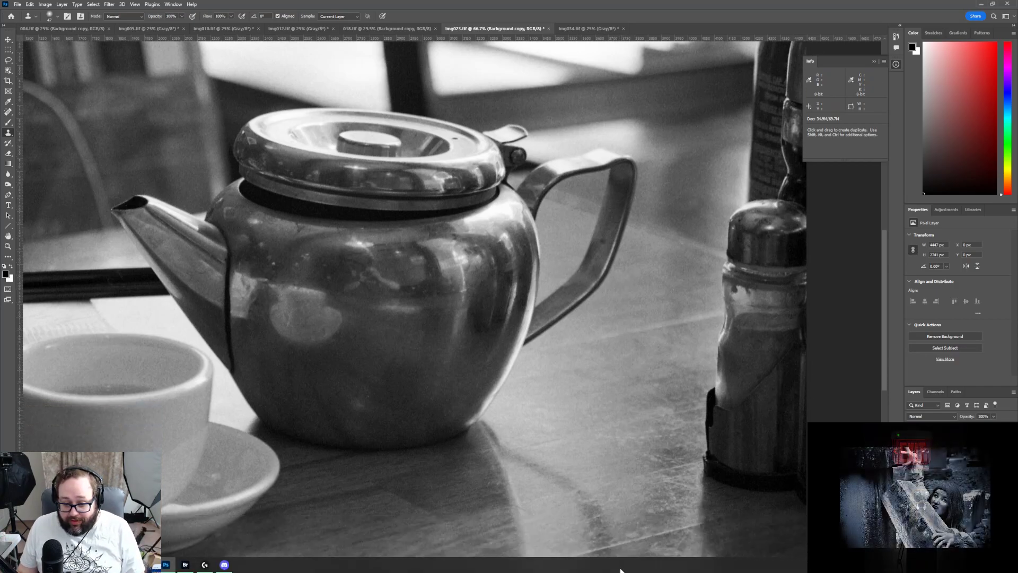
Examine the teacup, saucer, plates, napkin and tabletop for remaining dust, and view the whole teapot photo
drag(610, 569, 449, 564)
scroll(449, 565, right, 5)
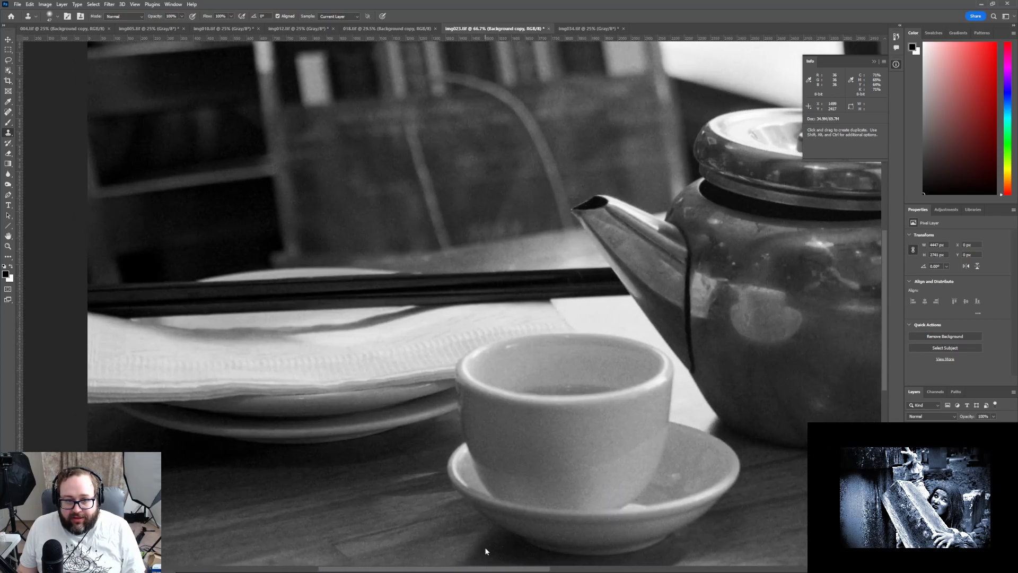
scroll(482, 493, down, 4)
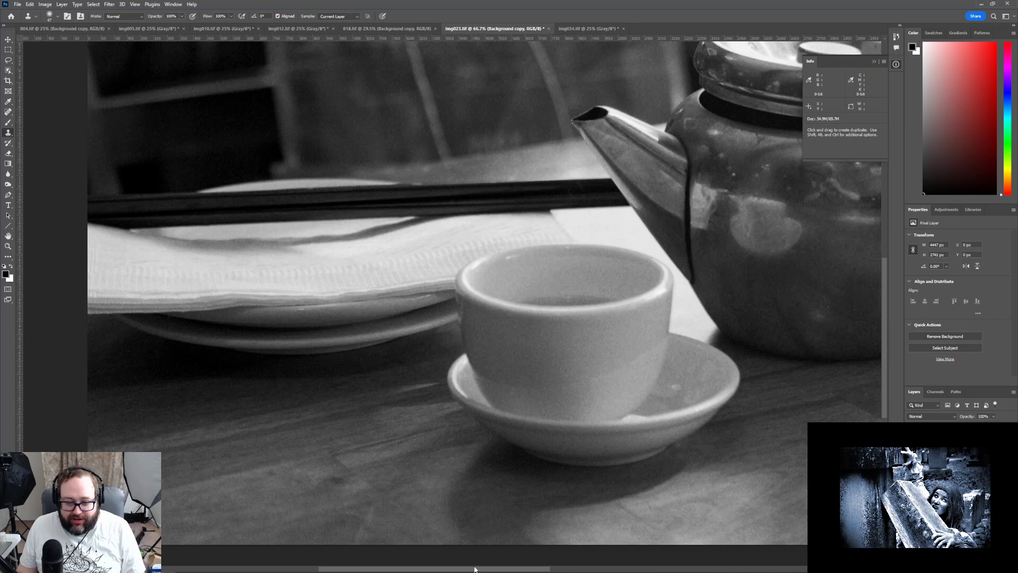
drag(475, 570, 505, 555)
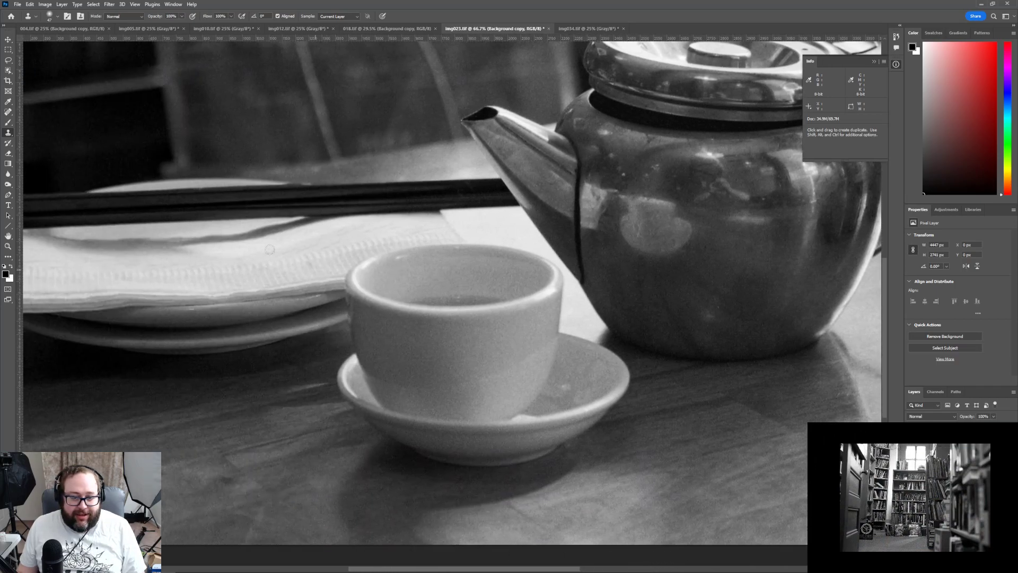
click(9, 247)
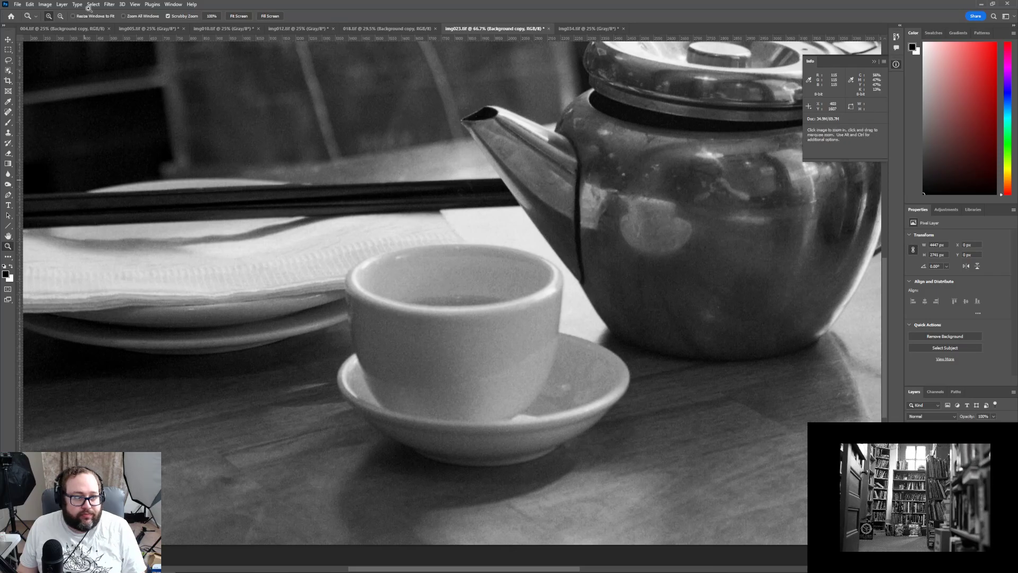
click(333, 245)
click(345, 276)
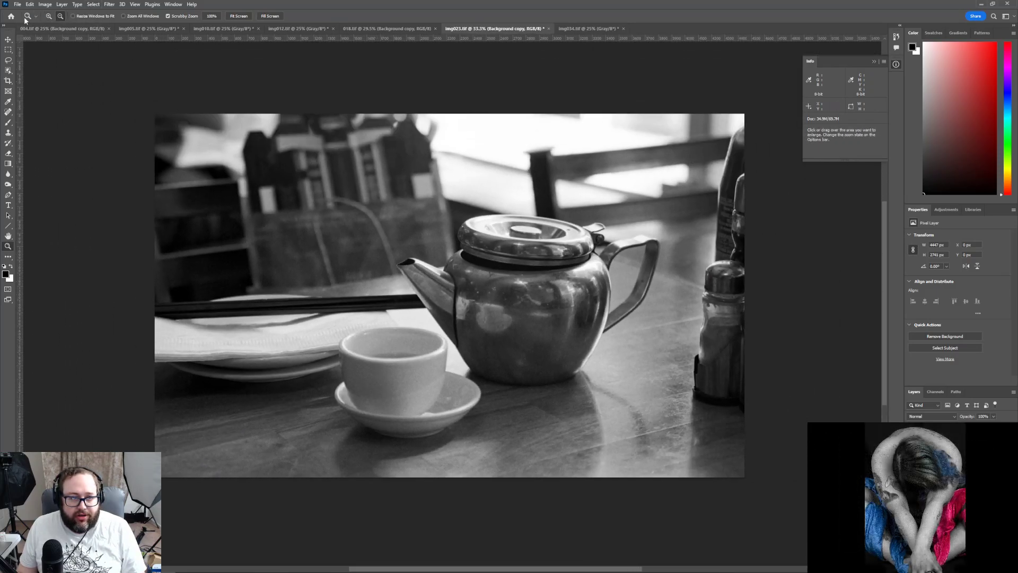
Save the teapot photo as a TIFF named 023.tif in the Toronto May 2022 folder
click(18, 5)
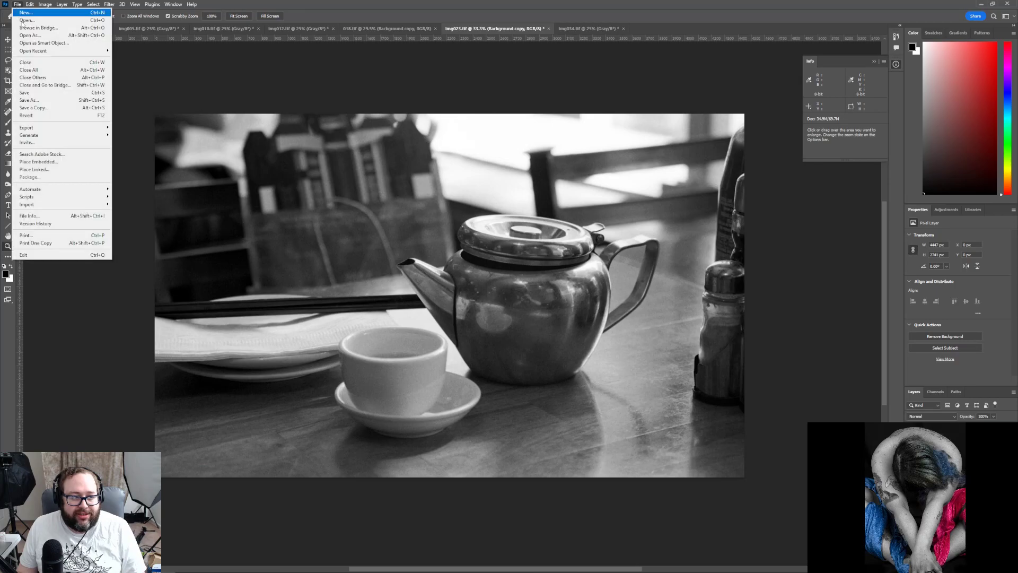
click(49, 100)
click(65, 245)
key(BackSpace)
key(BackSpace)
key(BackSpace)
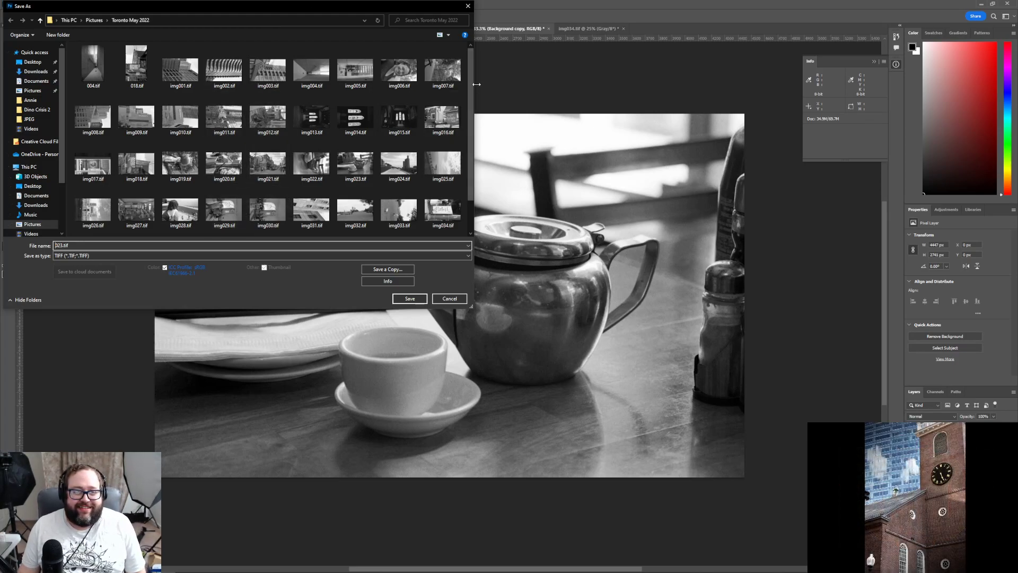
mouse_move(471, 88)
mouse_down()
mouse_move(470, 135)
mouse_move(474, 84)
mouse_up()
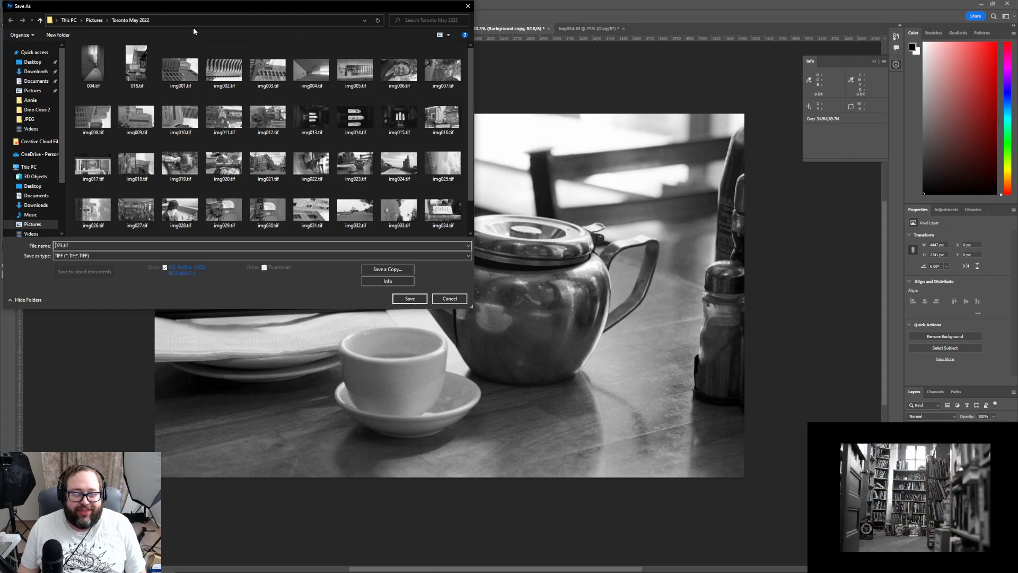
scroll(274, 43, down, 1)
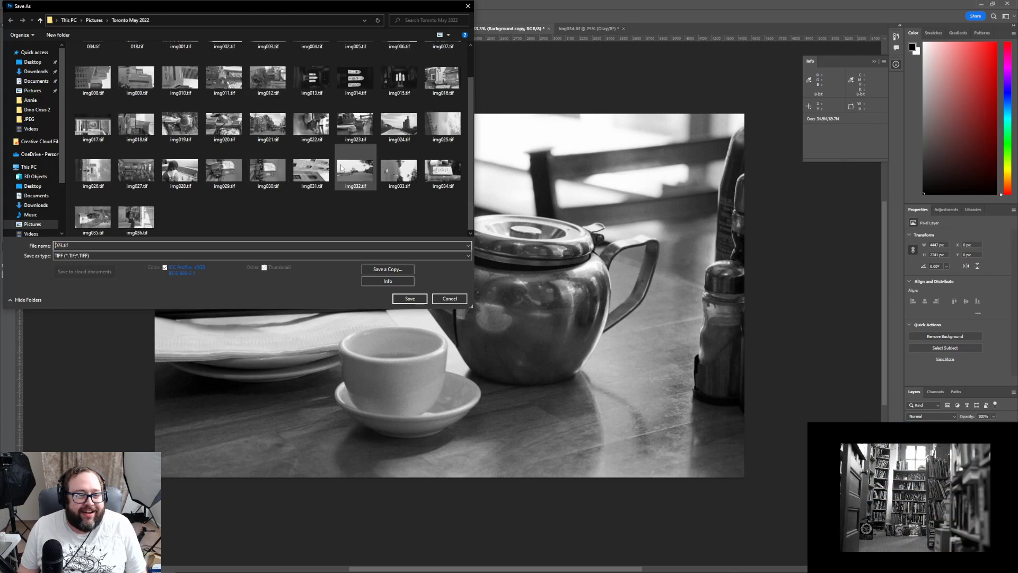
scroll(228, 232, up, 1)
scroll(229, 231, down, 1)
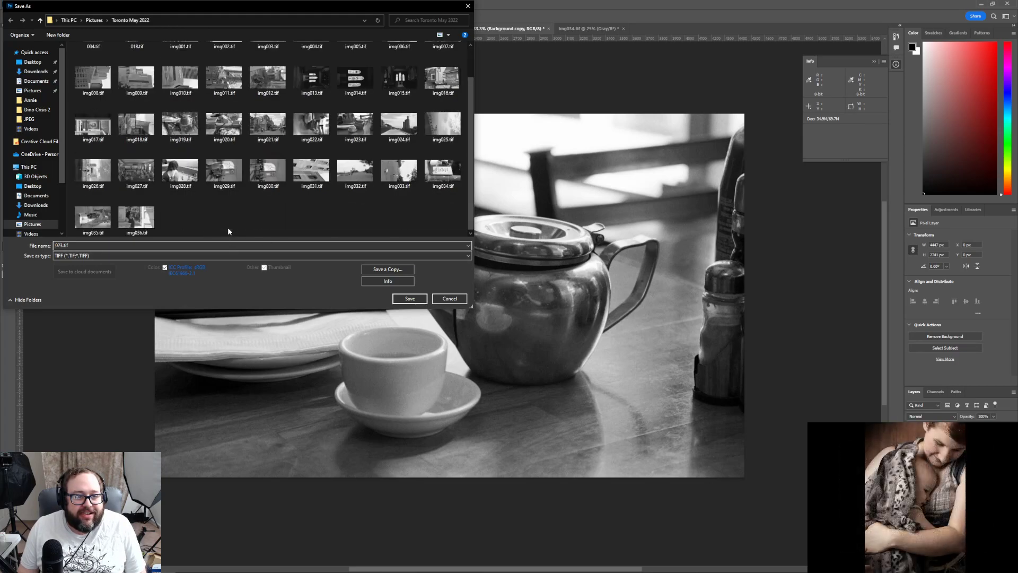
scroll(228, 231, up, 1)
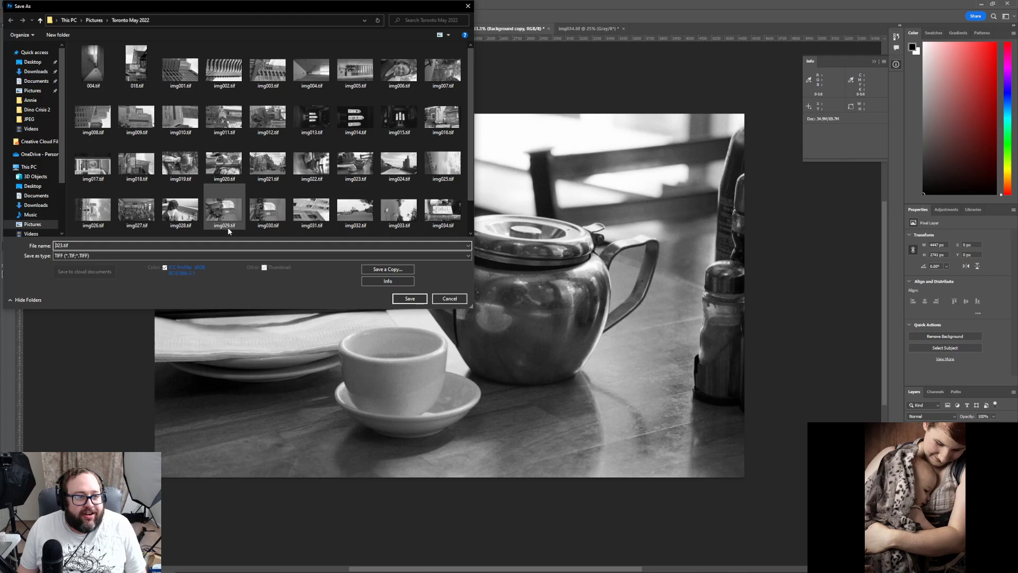
click(410, 299)
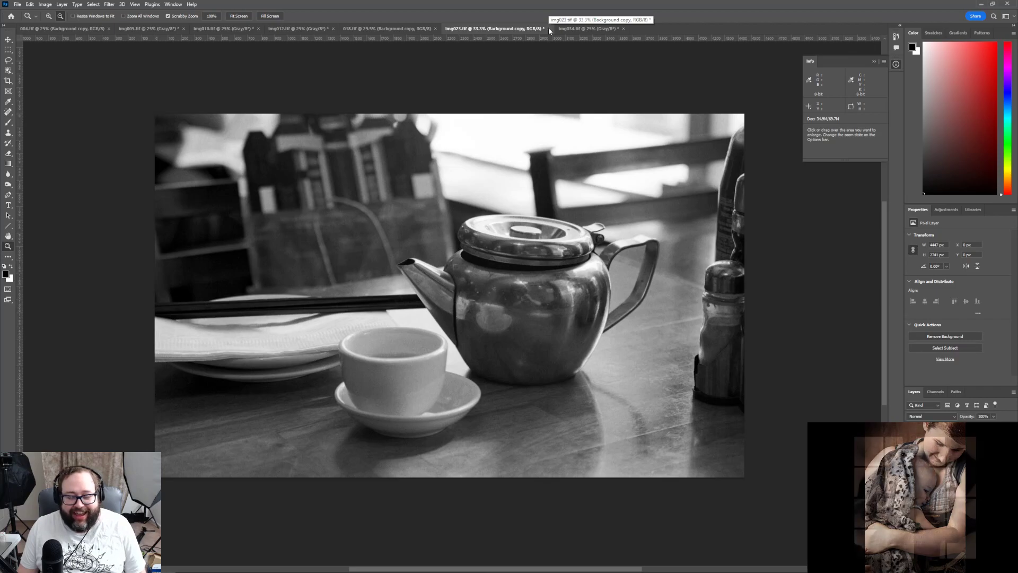
key(alt)
scroll(427, 60, up, 3)
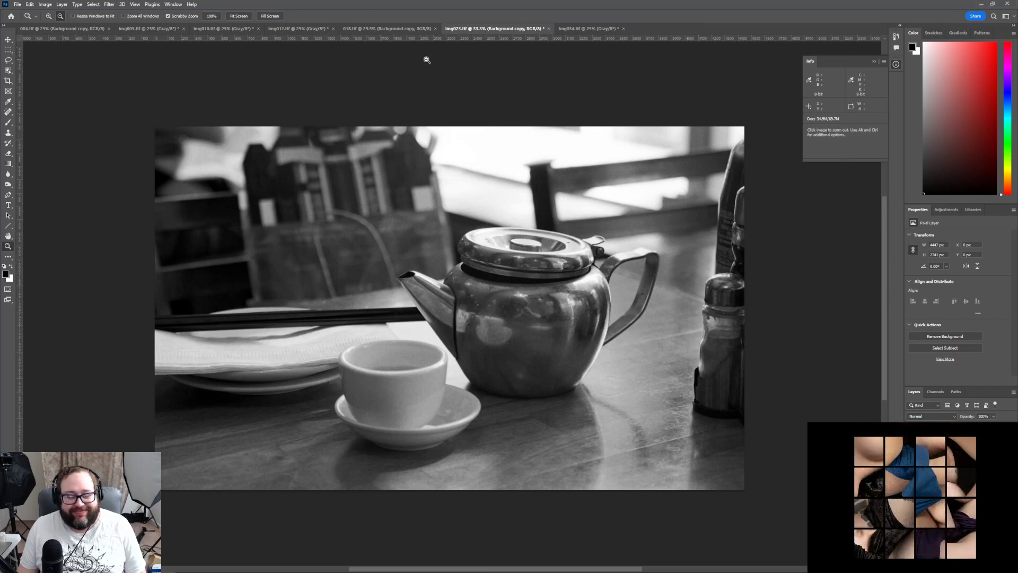
scroll(426, 63, down, 2)
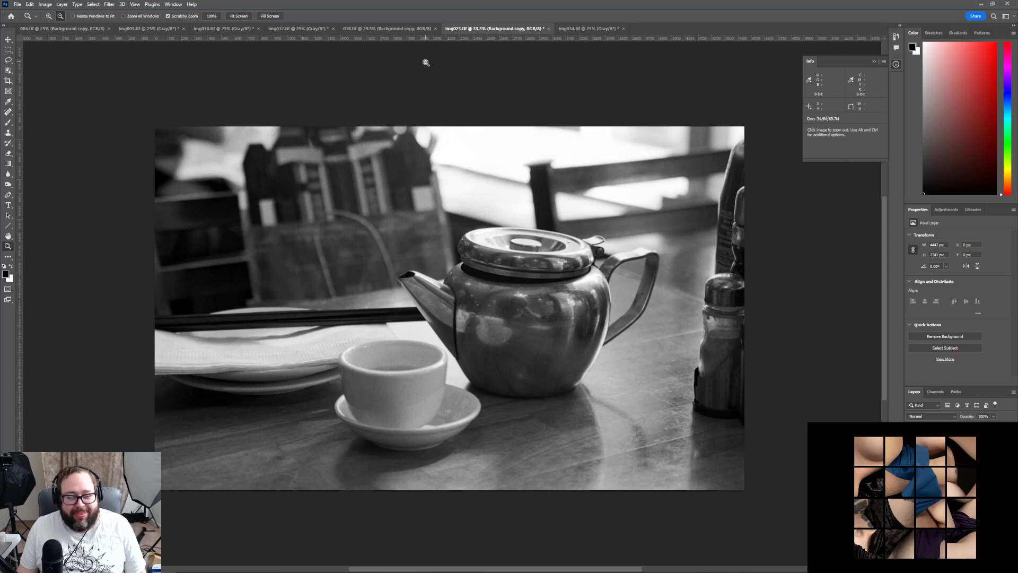
scroll(396, 57, up, 2)
scroll(397, 59, down, 1)
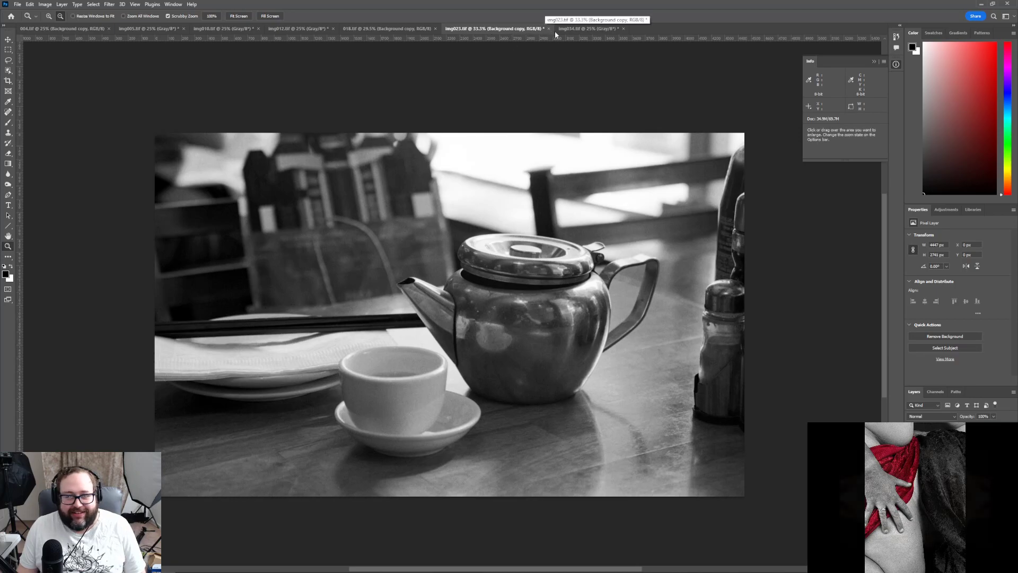
Switch to the img034.tif photo of the painted wooden sign on the pole
click(585, 32)
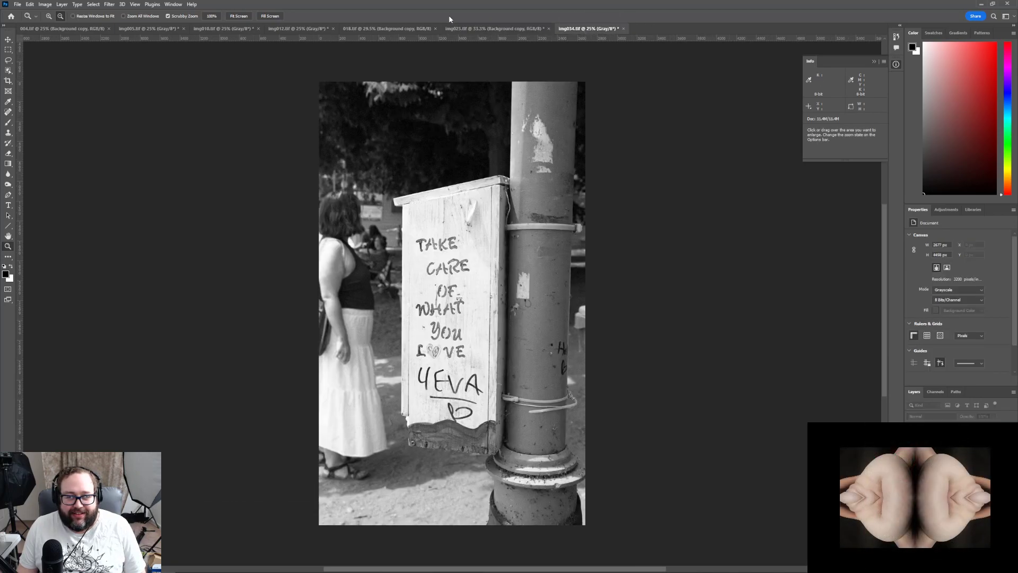
click(489, 31)
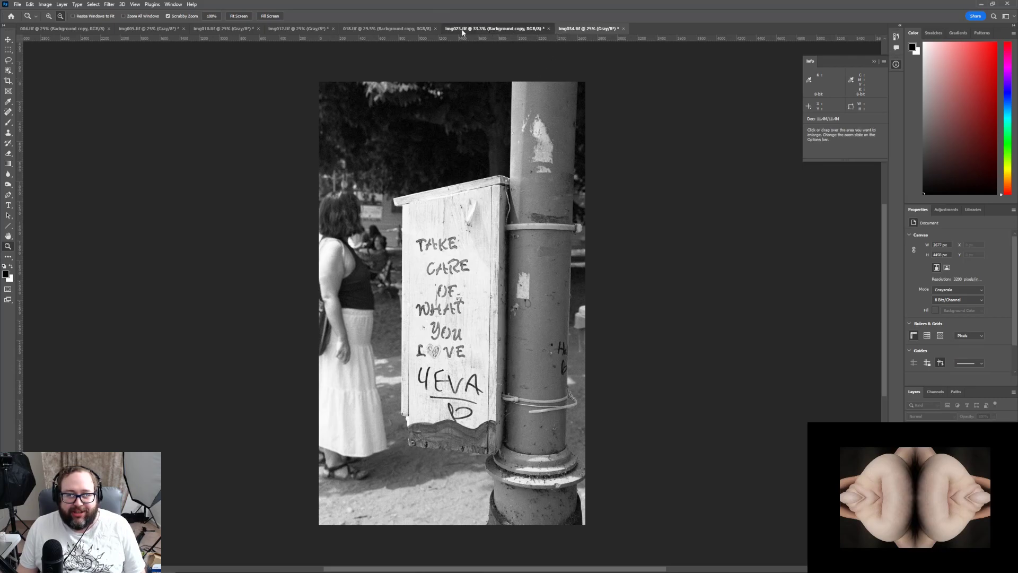
click(574, 28)
key(alt)
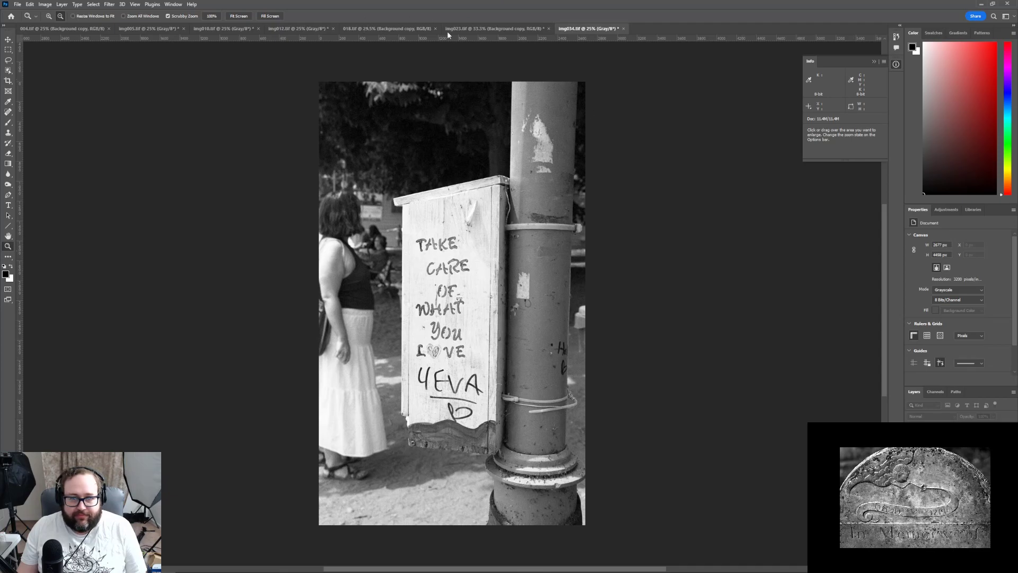
click(923, 462)
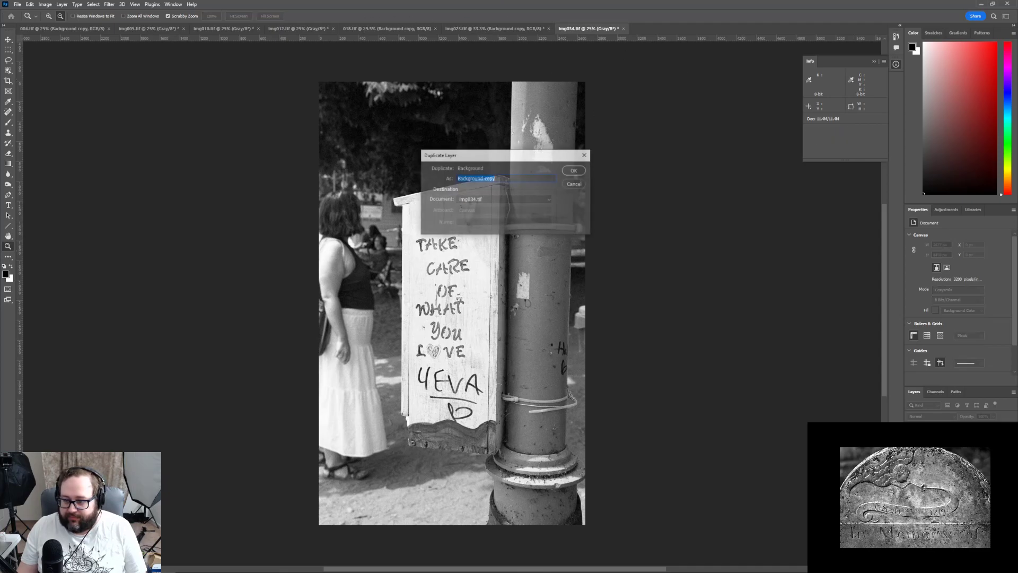
click(574, 173)
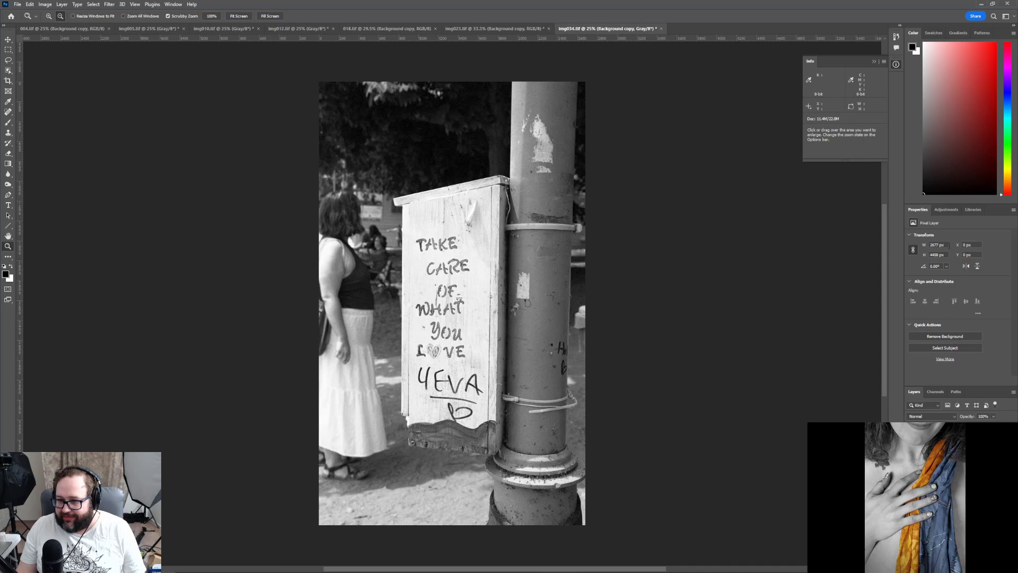
click(947, 211)
click(19, 4)
click(18, 4)
click(62, 4)
Convert the grayscale sign photo to RGB Color mode and duplicate its Background layer as Background copy
mouse_move(46, 4)
mouse_move(74, 12)
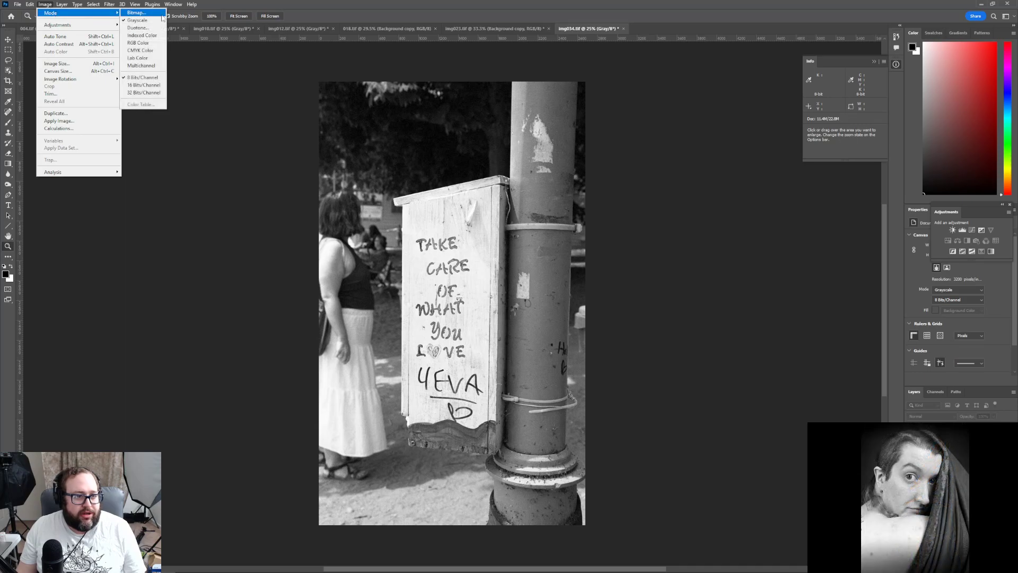
click(147, 42)
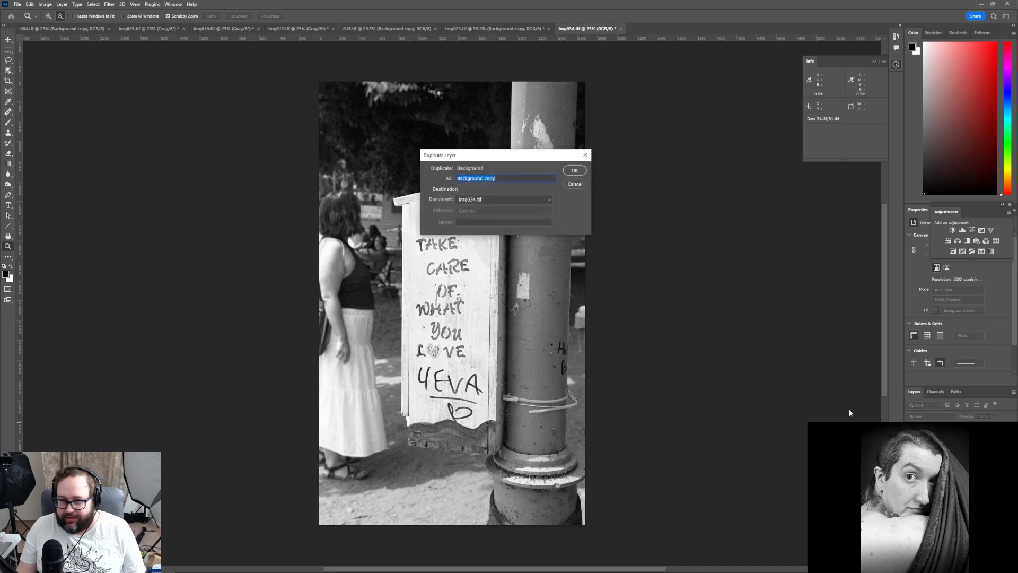
click(569, 172)
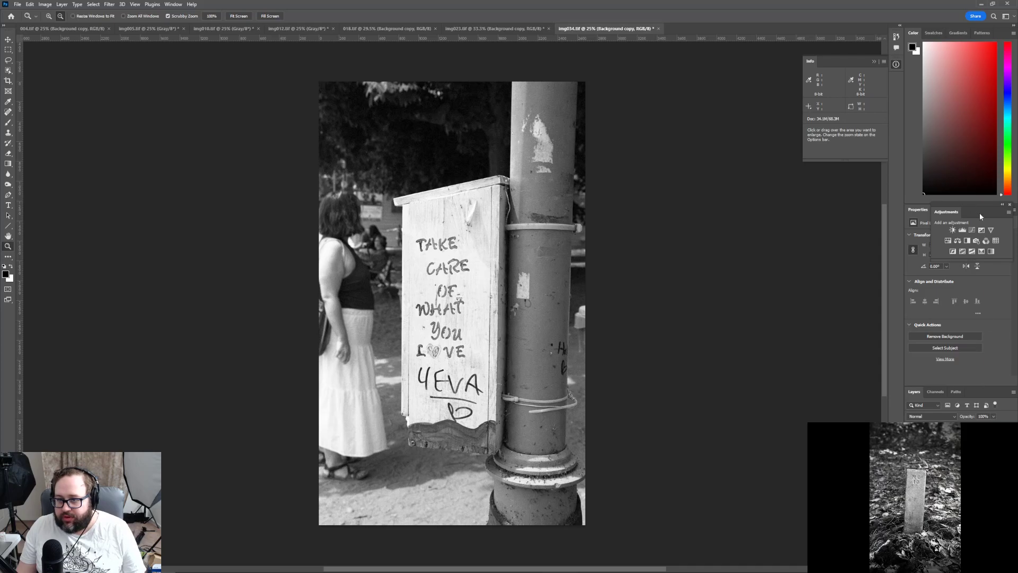
Dock the floating Adjustments panel beside Libraries and add a Curves adjustment layer to the sign photo
mouse_move(975, 208)
mouse_down()
mouse_move(900, 227)
mouse_move(975, 205)
mouse_move(972, 218)
mouse_up()
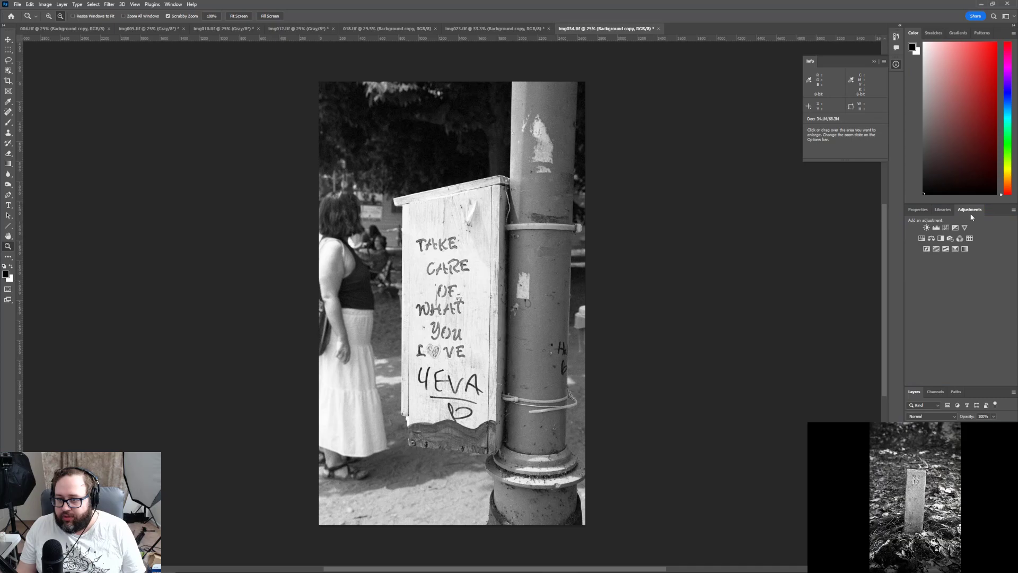
click(948, 227)
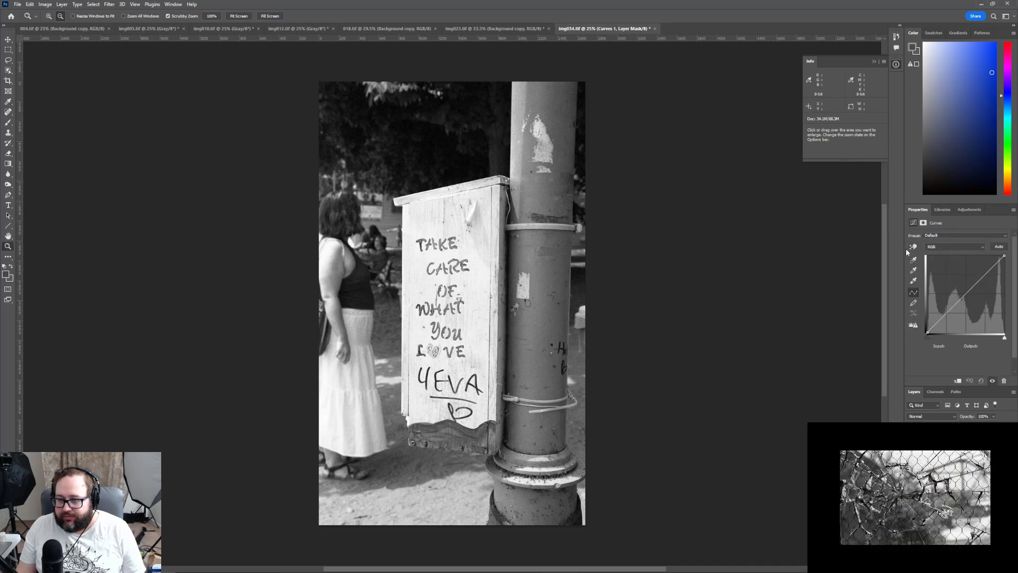
key(alt)
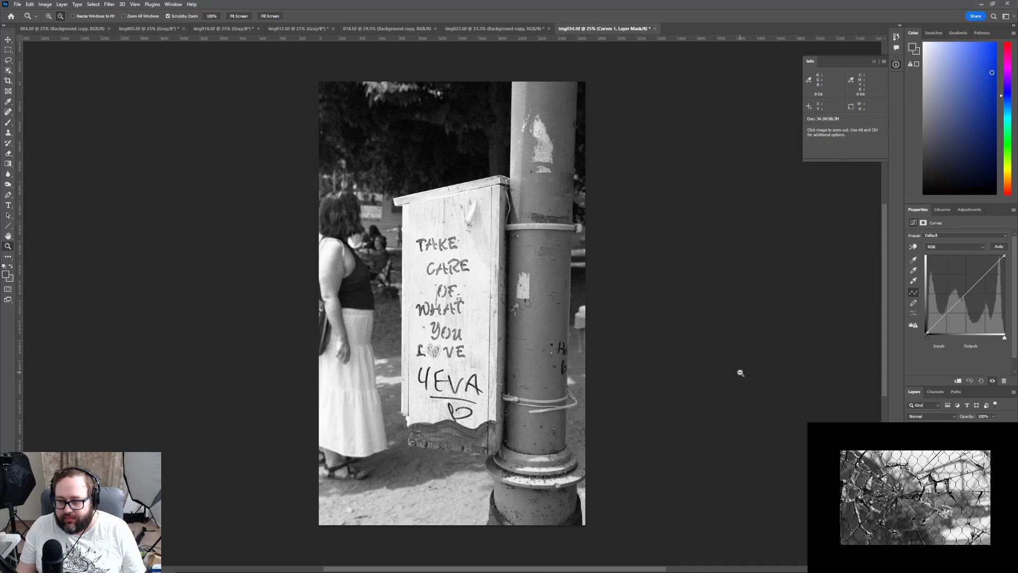
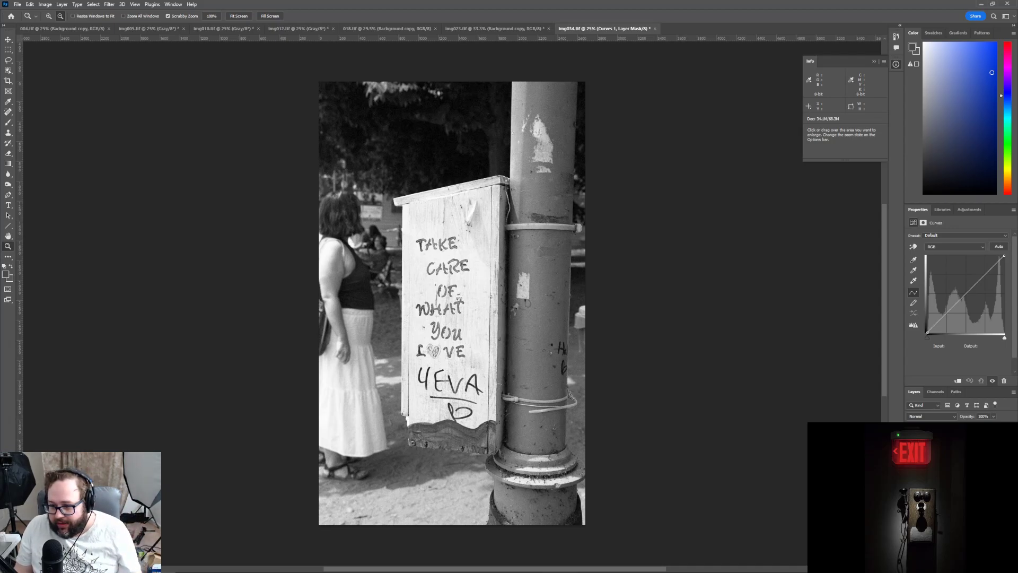
Add a Brightness/Contrast adjustment layer to the sign photo and set its contrast to about 21
click(943, 210)
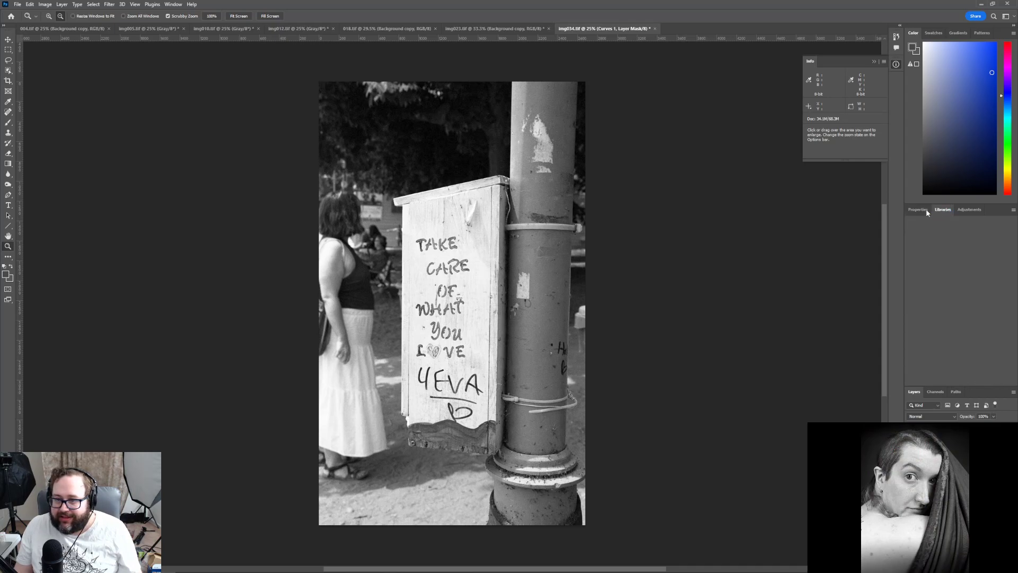
click(917, 210)
click(969, 210)
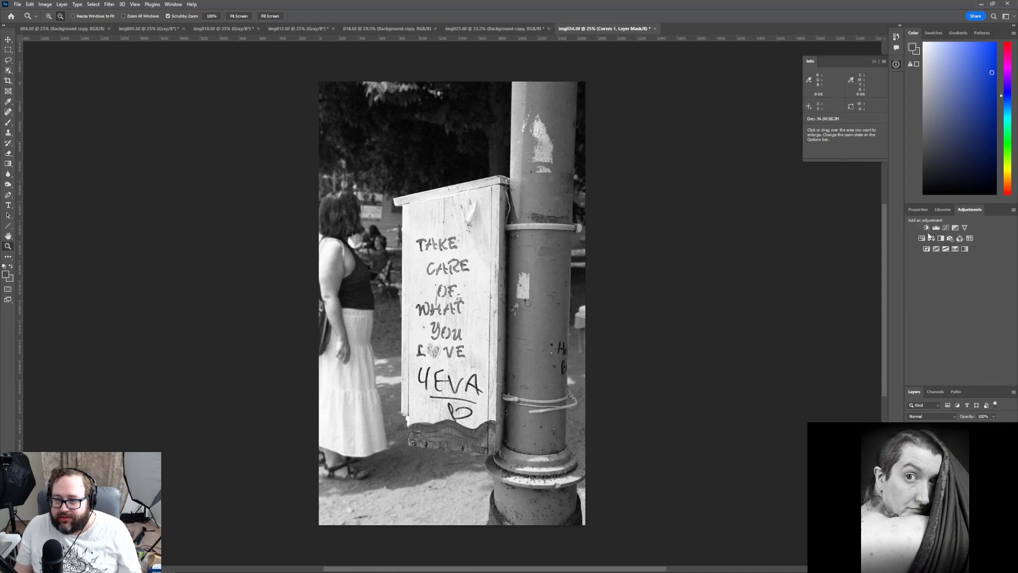
click(926, 228)
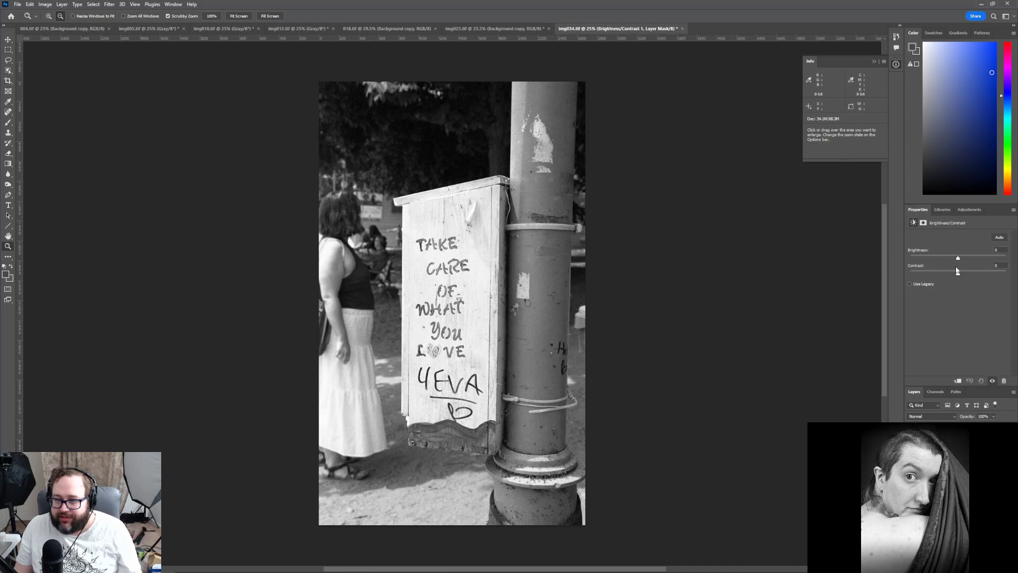
mouse_move(959, 273)
mouse_down()
mouse_move(984, 276)
mouse_move(958, 276)
mouse_move(969, 276)
mouse_up()
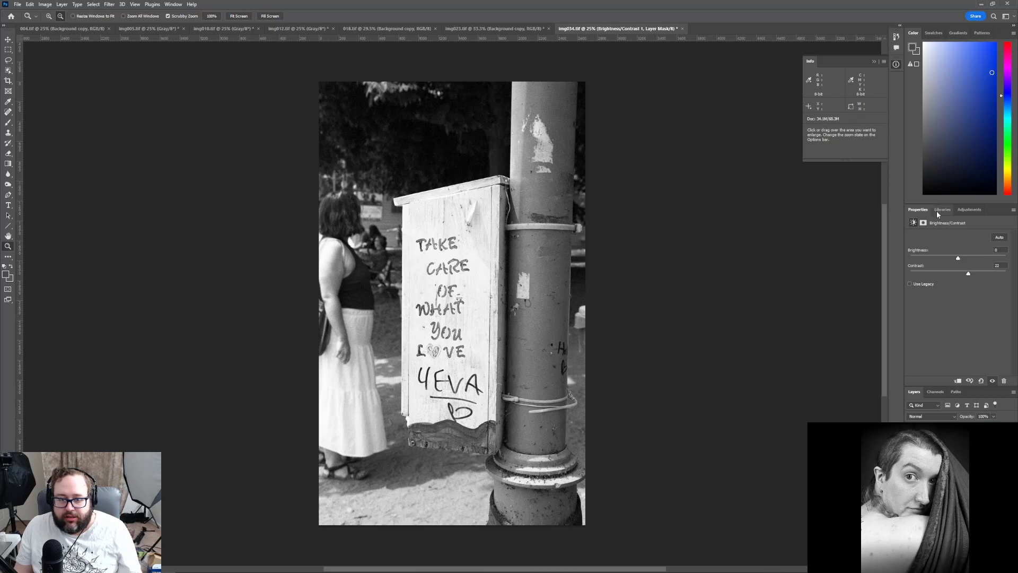
Crop the woman off the left side of the sign photo, keeping its full height and a width of about 1997 px
click(8, 80)
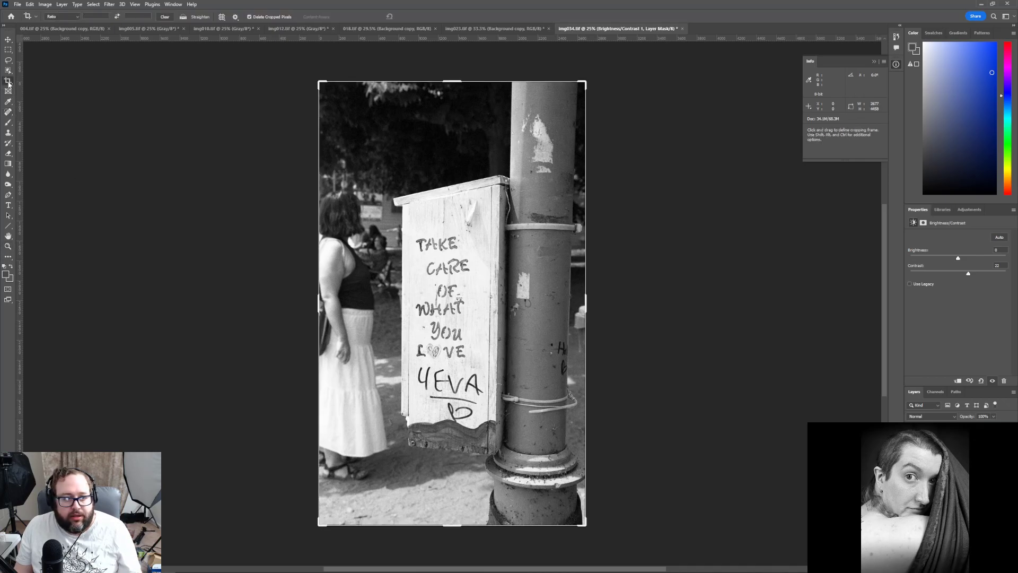
drag(315, 298, 351, 312)
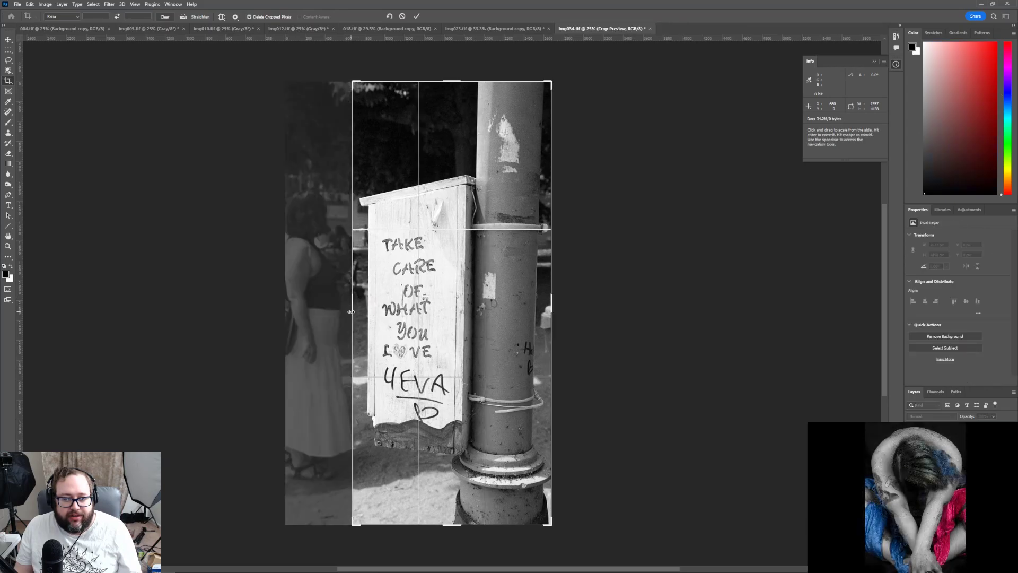
click(417, 17)
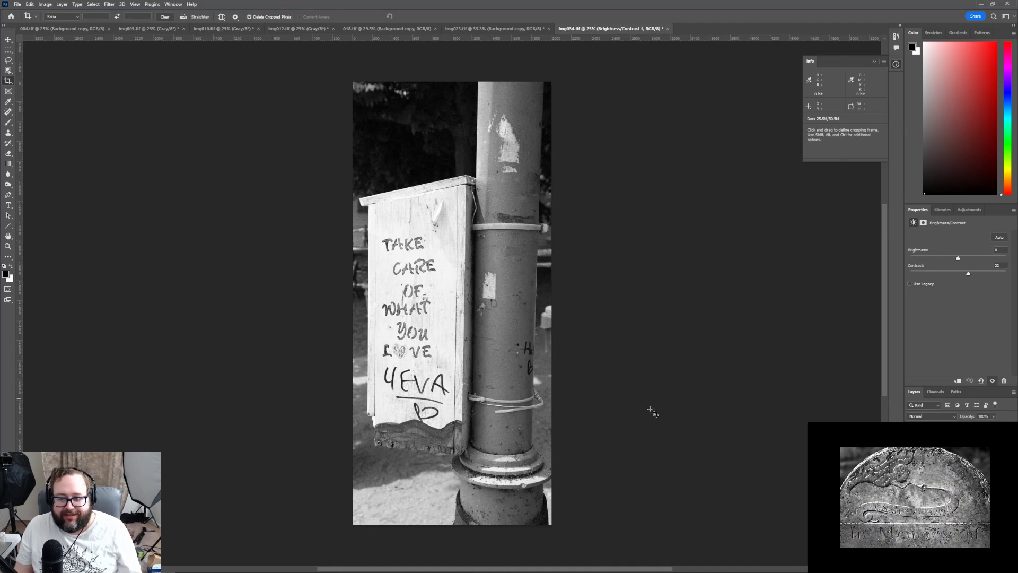
Reduce the contrast of the sign photo's Brightness/Contrast adjustment layer to about 15
key(ctrl+m)
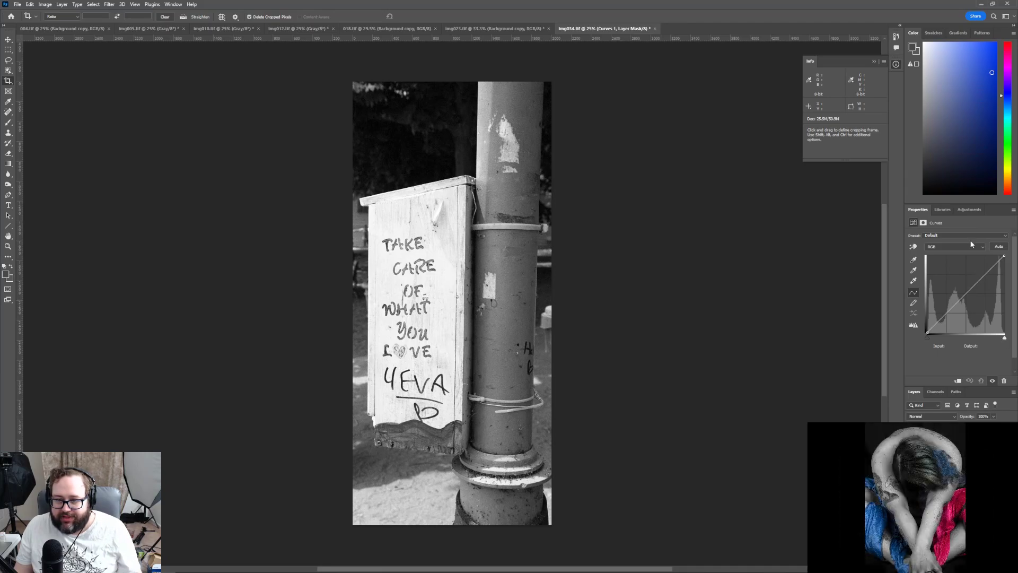
key(alt+bracketleft)
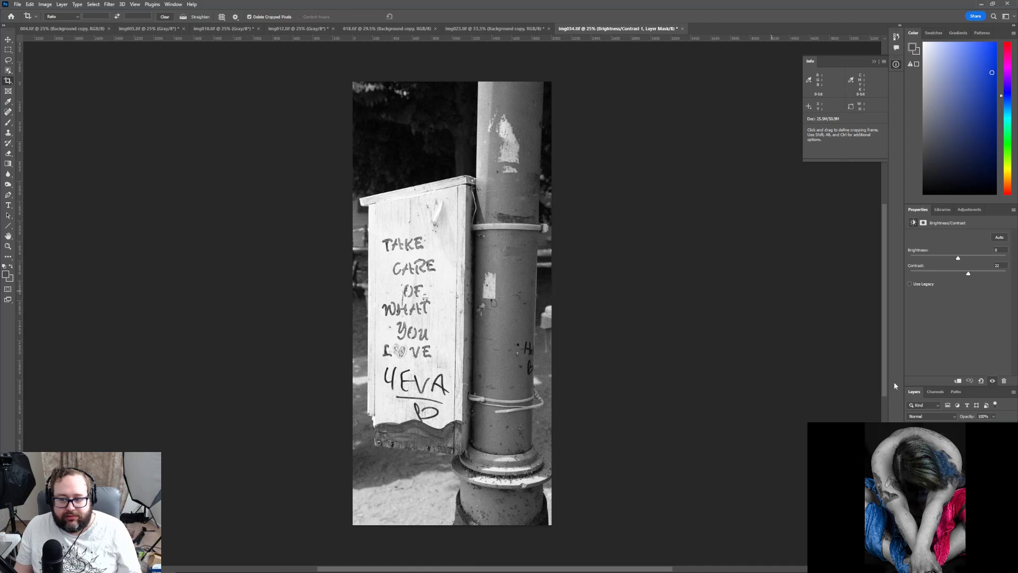
mouse_move(969, 273)
mouse_down()
mouse_move(897, 273)
mouse_move(966, 276)
mouse_up()
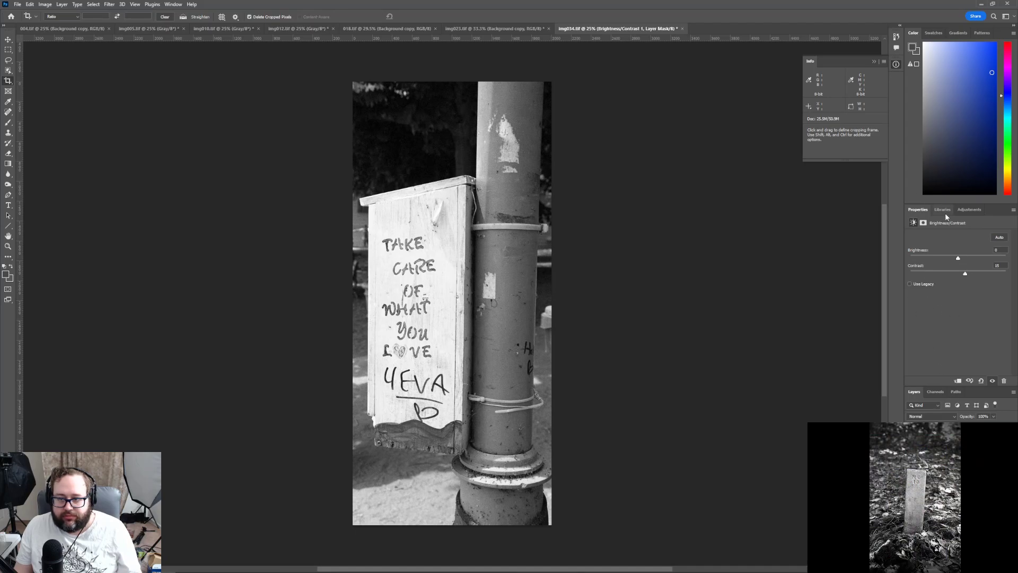
click(935, 391)
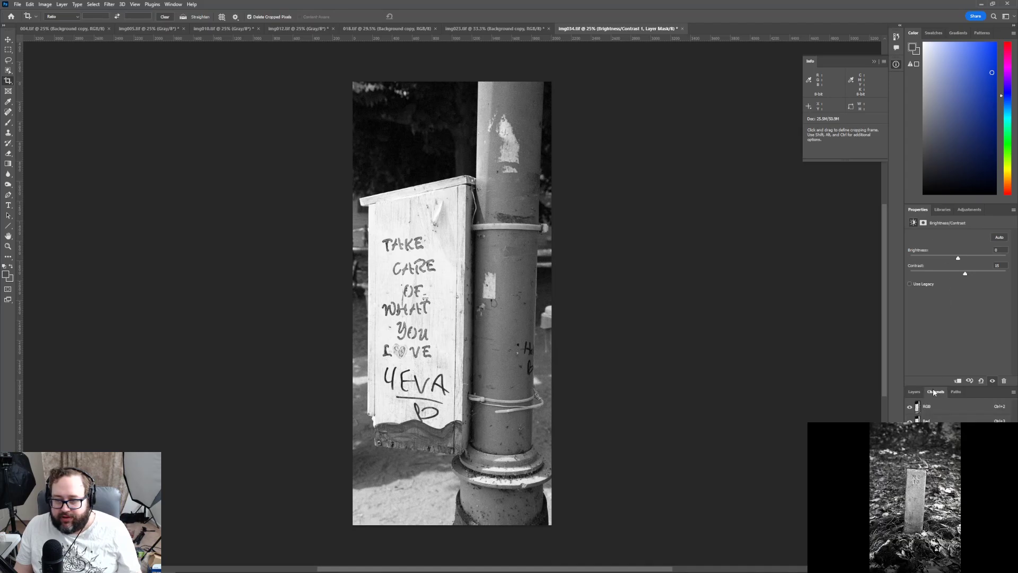
click(915, 392)
Add a Selective Color adjustment layer to the sign photo and slightly raise the black amount of the Whites
click(970, 210)
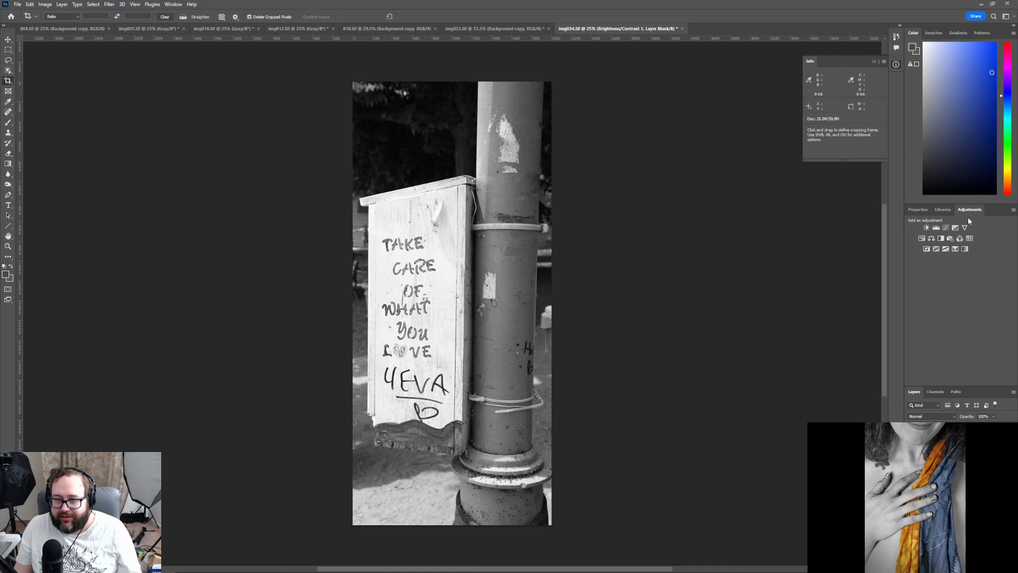
click(957, 249)
click(963, 242)
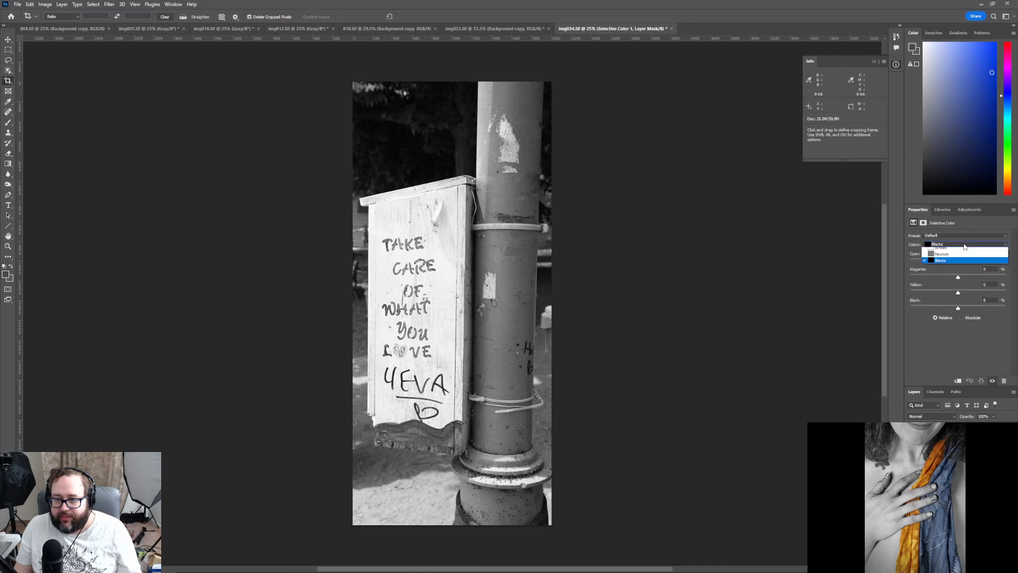
click(957, 289)
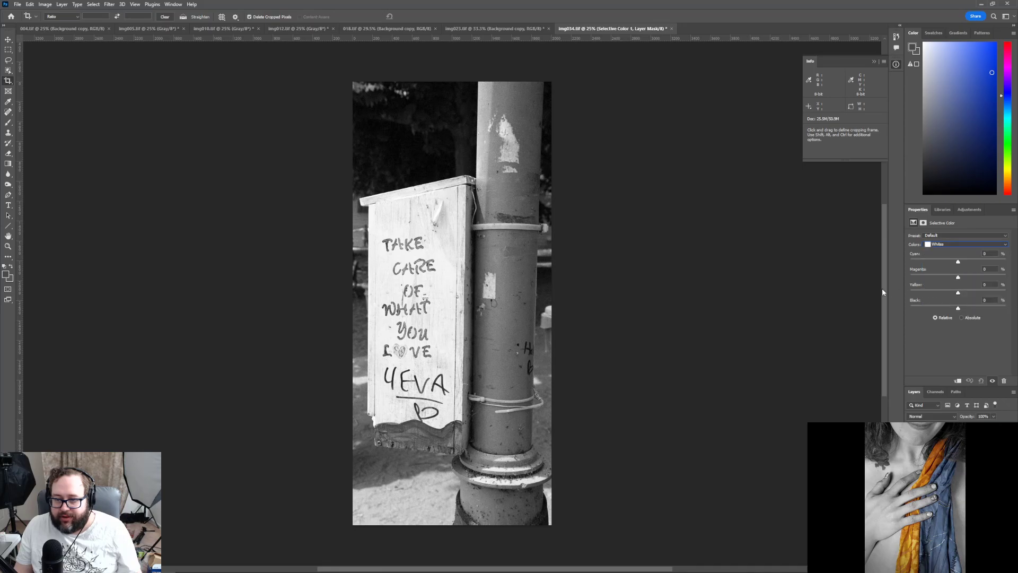
mouse_move(960, 308)
mouse_down()
mouse_move(859, 301)
mouse_move(1008, 307)
mouse_move(781, 308)
mouse_move(994, 310)
mouse_move(964, 307)
mouse_up()
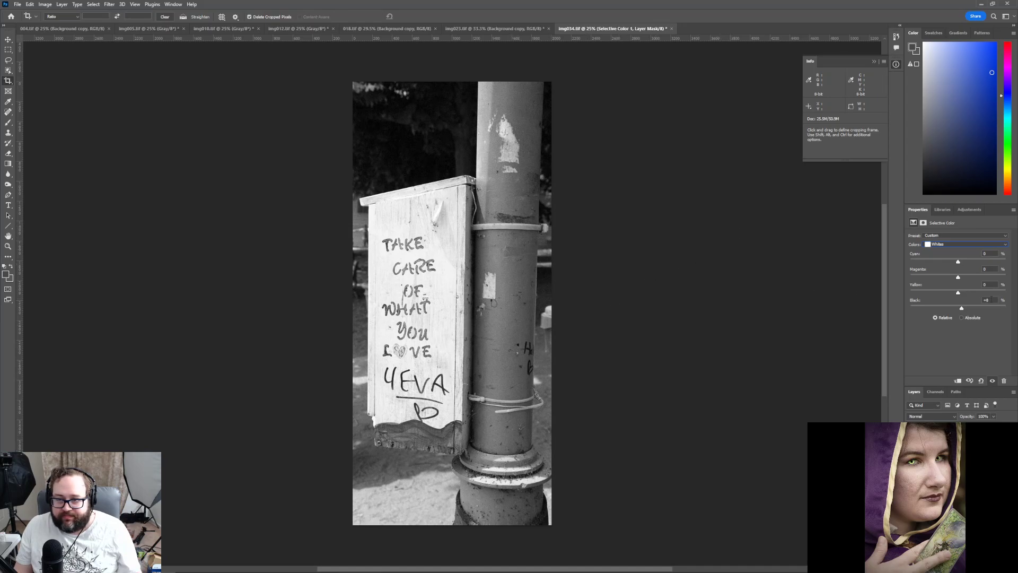
In the Selective Color layer, try the Neutrals' black amount at -100% and settle on about +5%
click(961, 244)
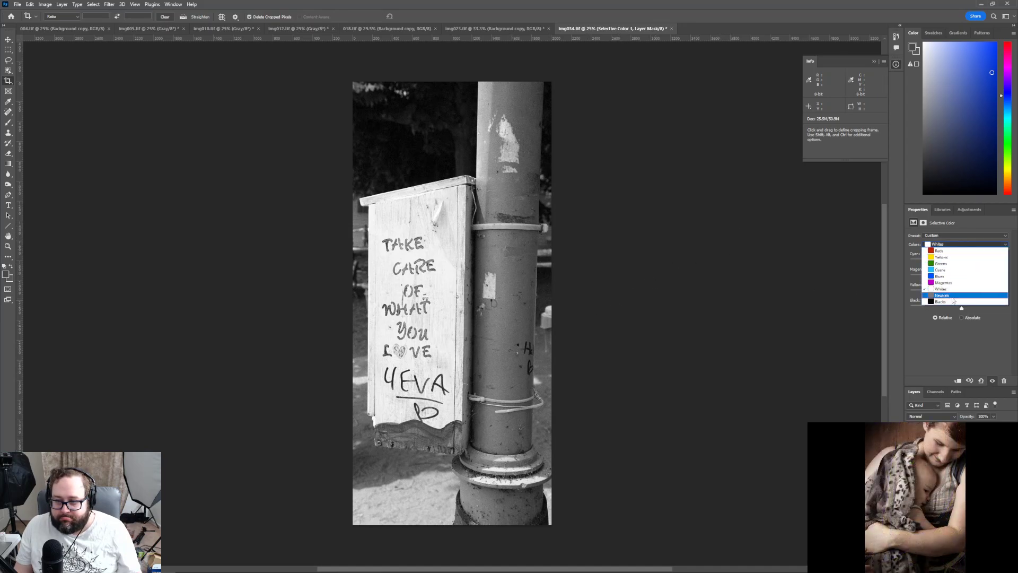
click(953, 296)
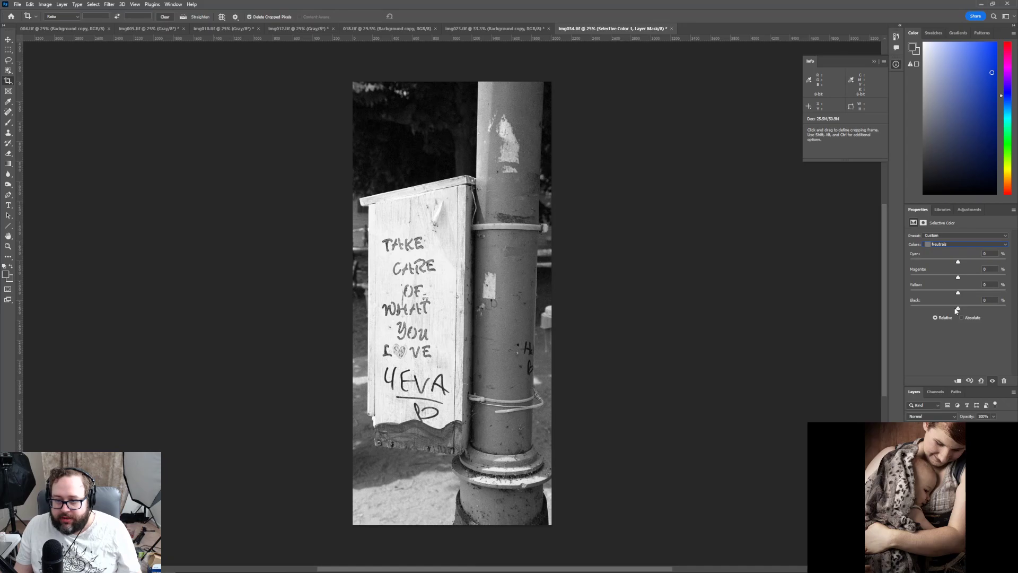
drag(957, 308, 824, 311)
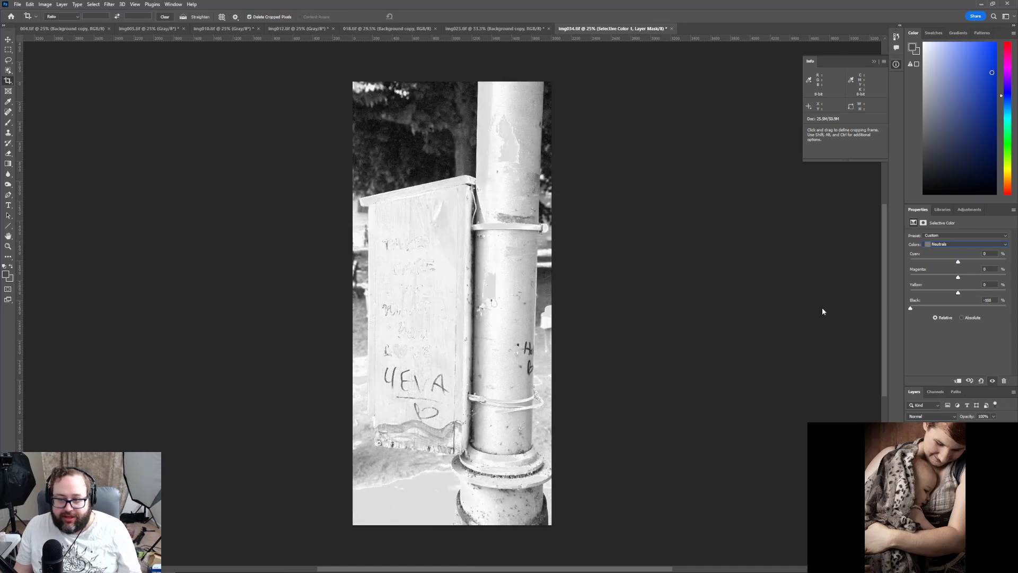
drag(910, 308, 961, 318)
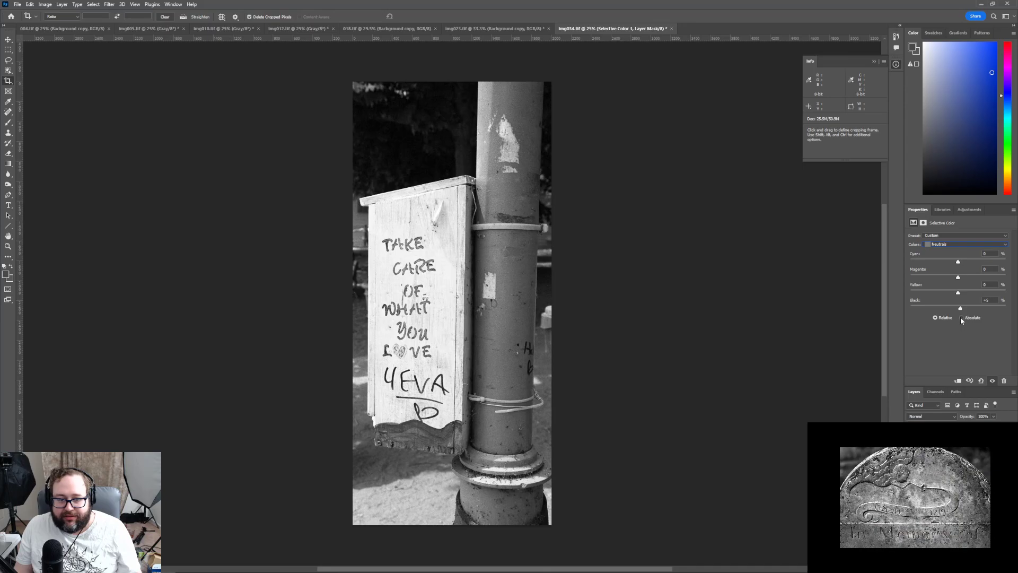
Try different black amounts for the Blacks in the Selective Color layer and reset the value to 0%
click(981, 245)
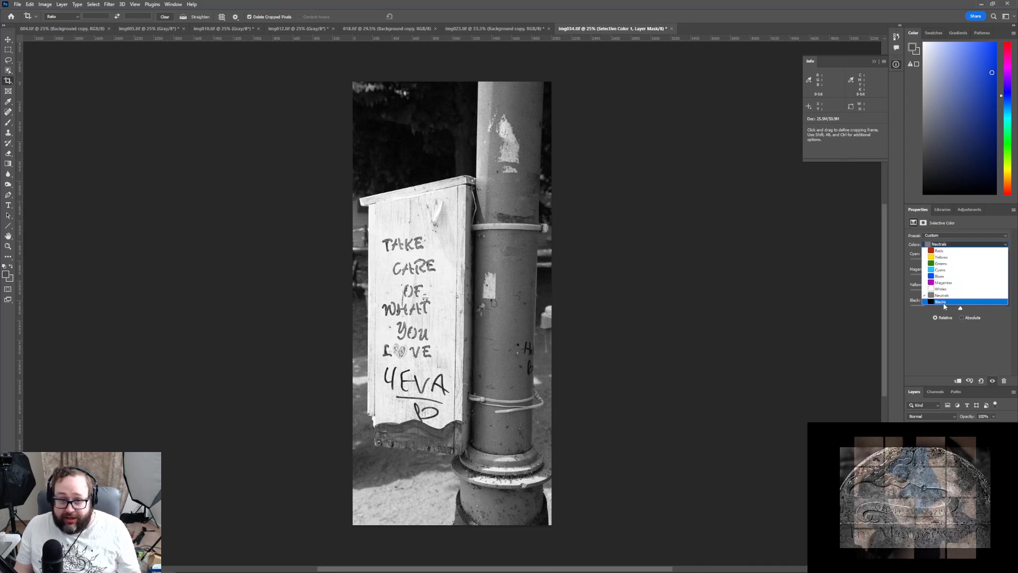
click(943, 302)
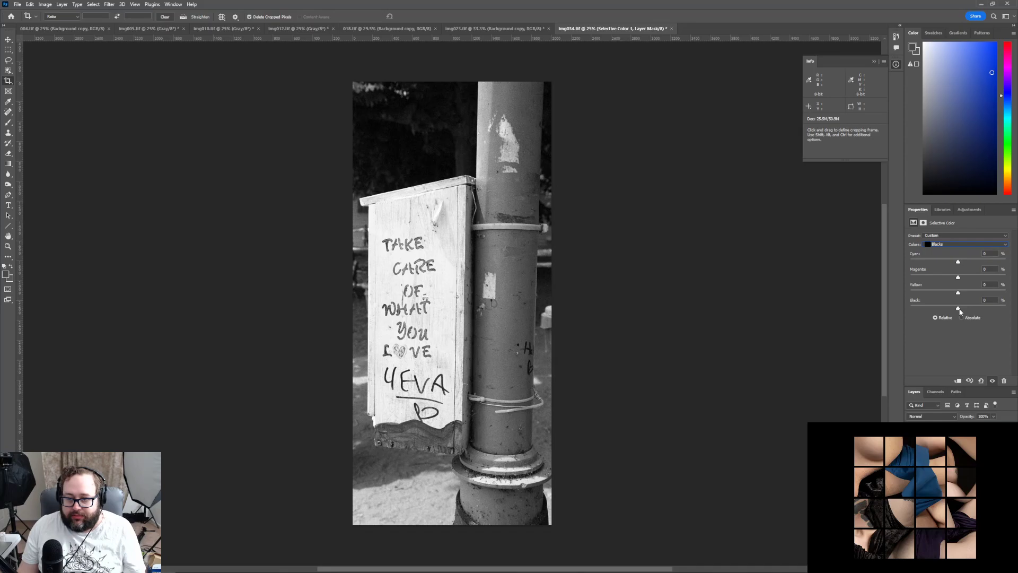
drag(960, 311, 866, 311)
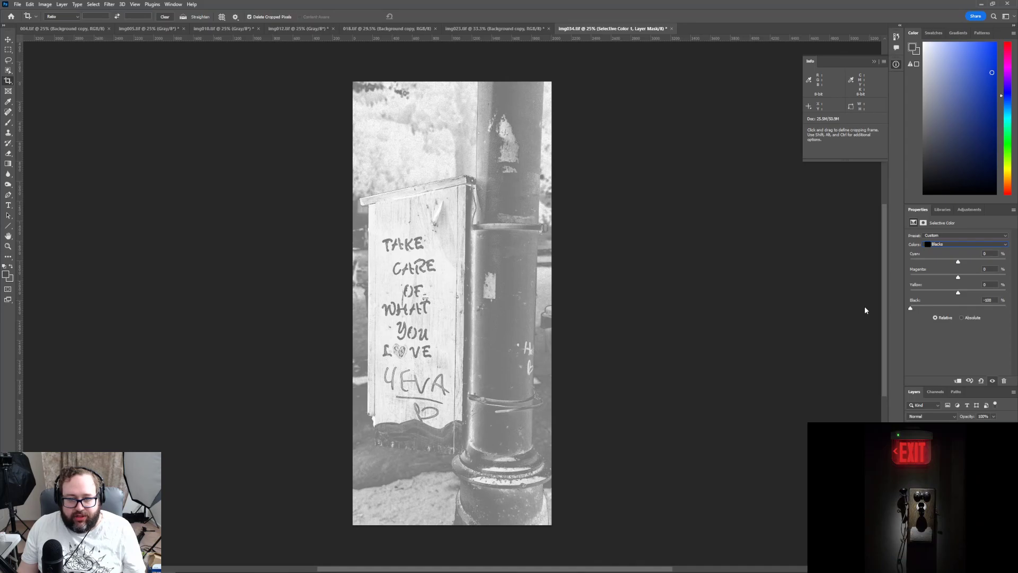
drag(866, 310, 963, 313)
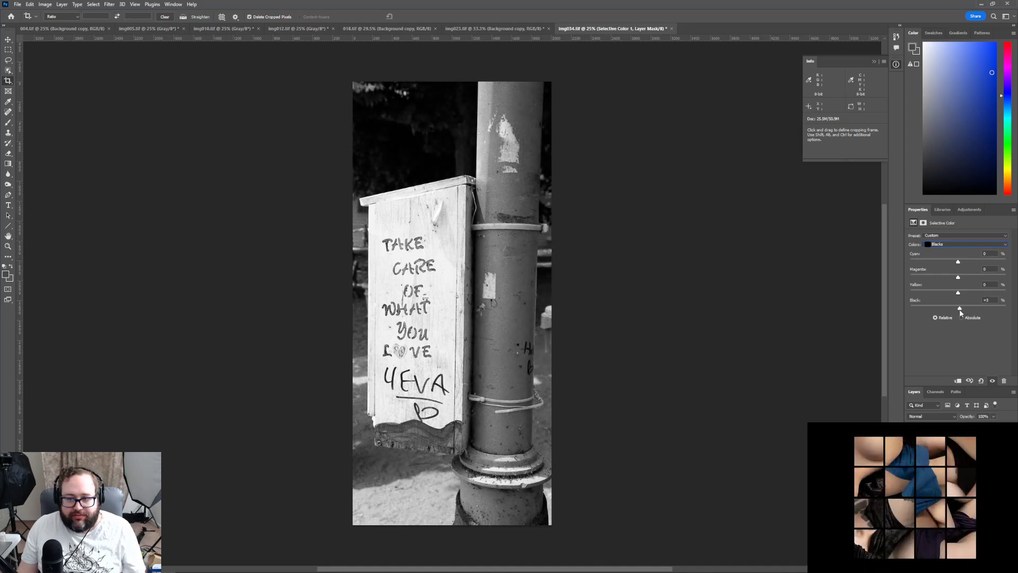
drag(961, 313, 961, 313)
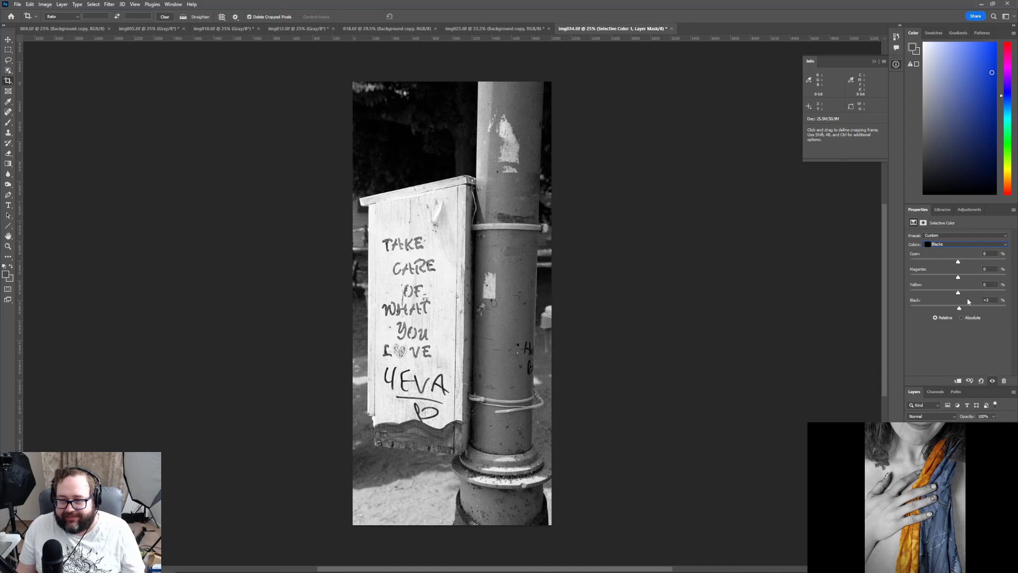
text(0)
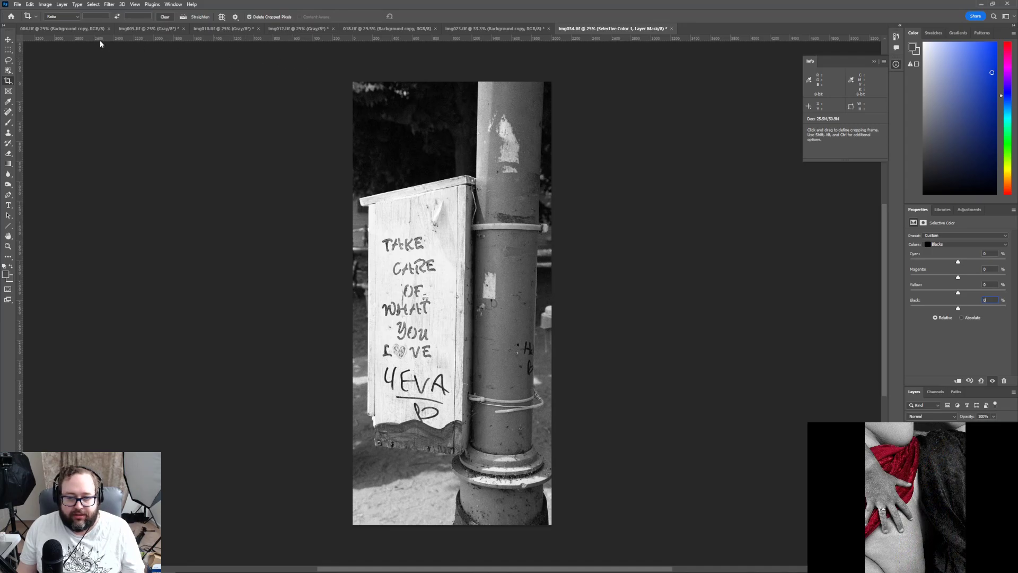
Save the sign photo as the TIFF file 034.tif in the Toronto May 2022 folder, accepting the TIFF options and layers
click(18, 7)
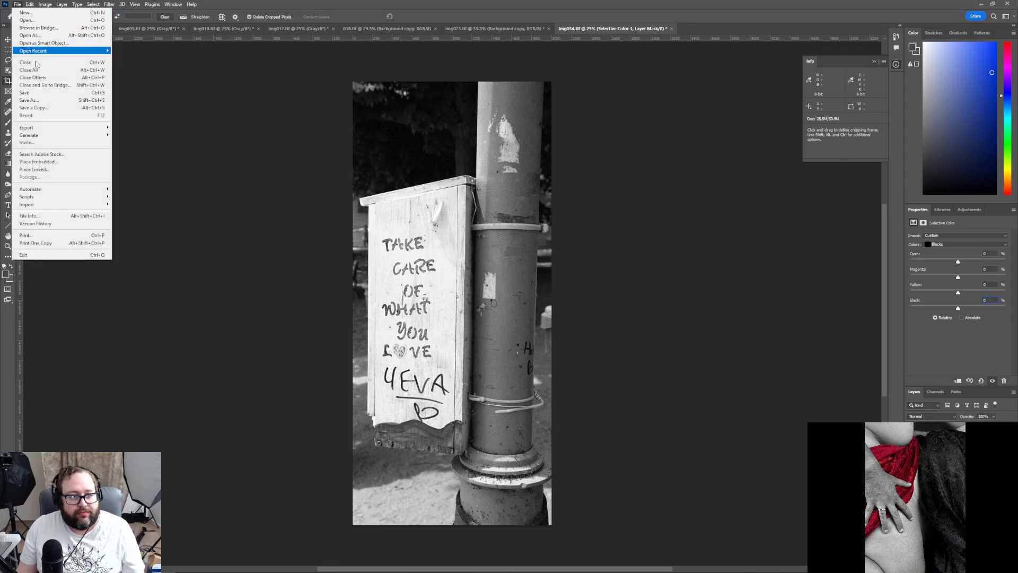
click(32, 98)
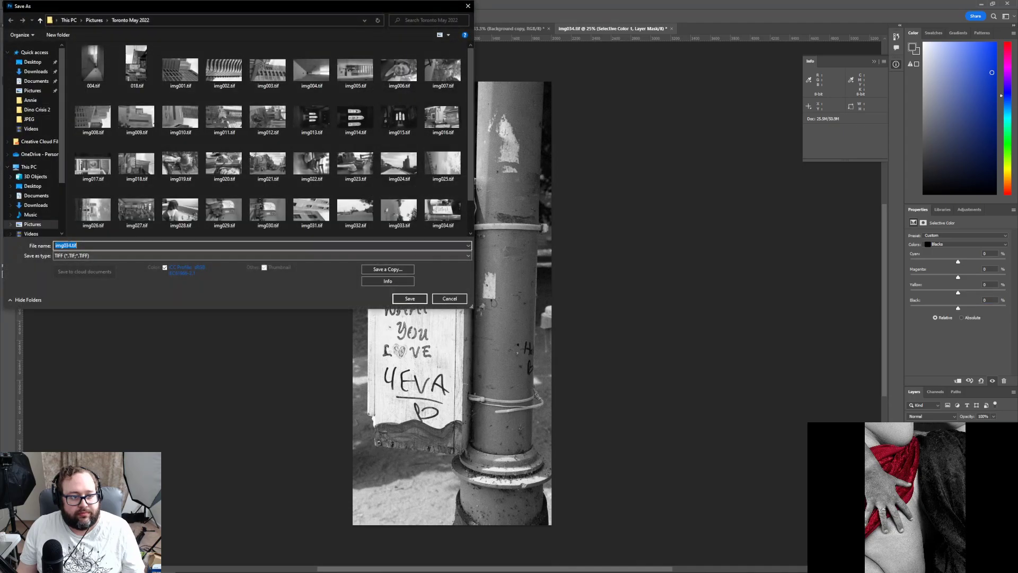
key(Home)
key(shift+Right)
key(shift+Right)
key(shift+Right)
key(Delete)
click(399, 299)
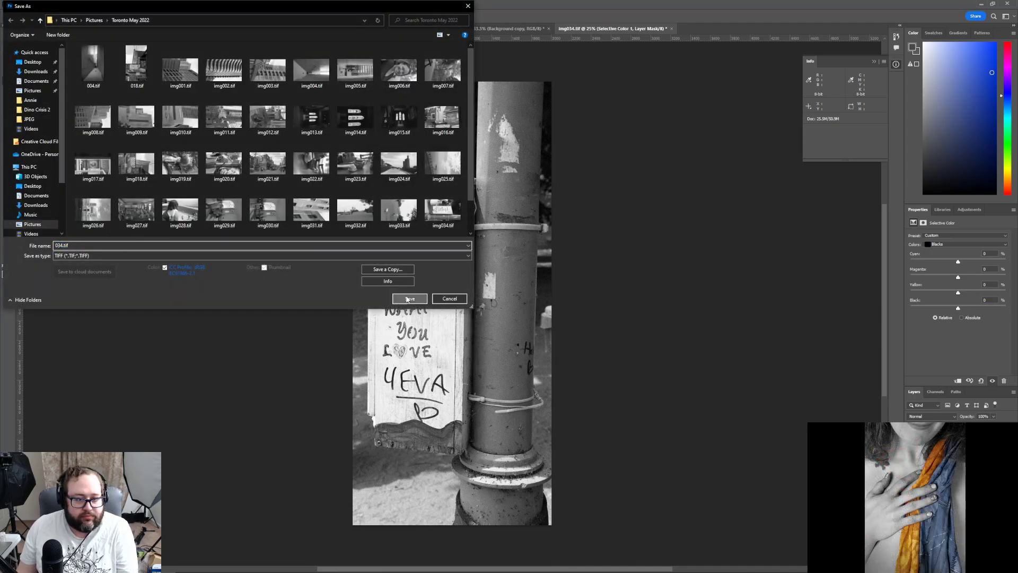
click(607, 160)
click(477, 214)
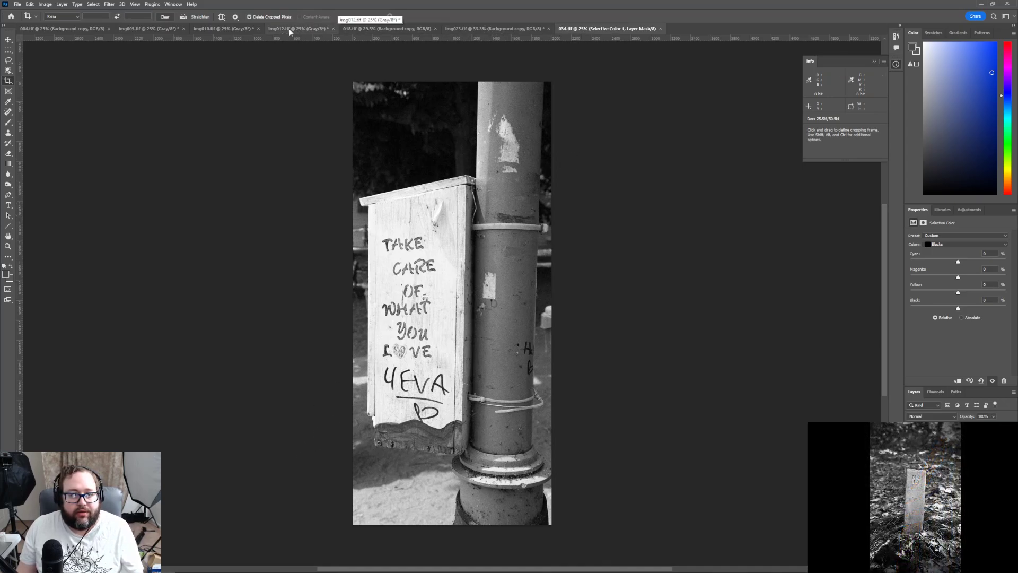
Switch to the churchyard statue photo img012 and convert it from grayscale to RGB Color mode
click(202, 28)
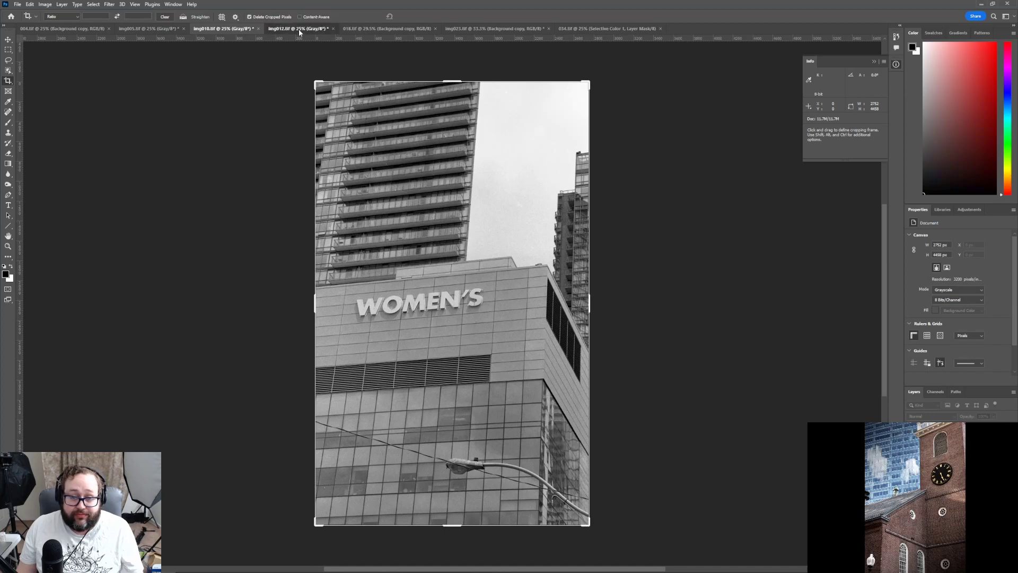
click(298, 30)
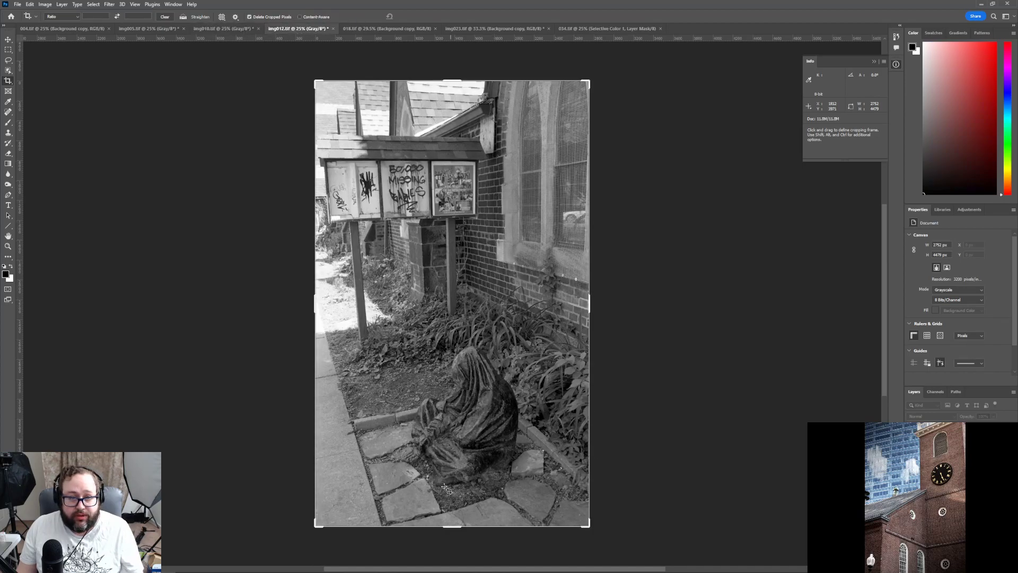
click(26, 4)
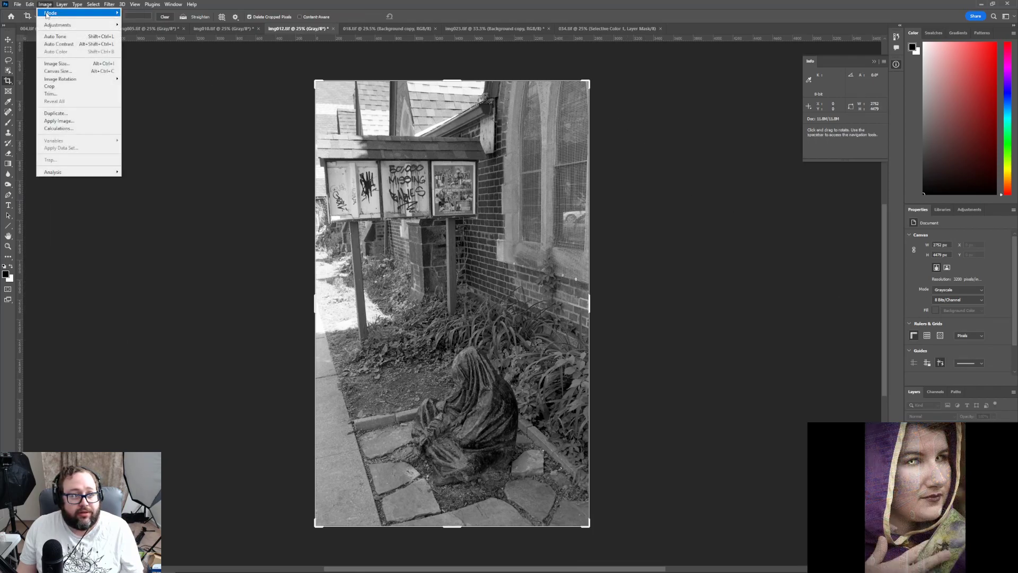
mouse_move(47, 14)
click(148, 45)
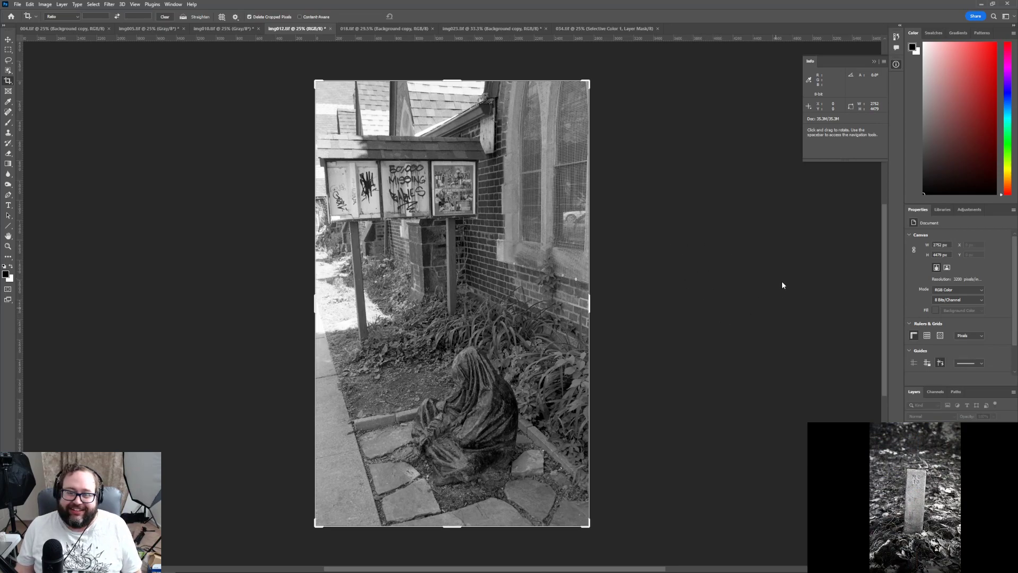
click(45, 5)
mouse_move(61, 15)
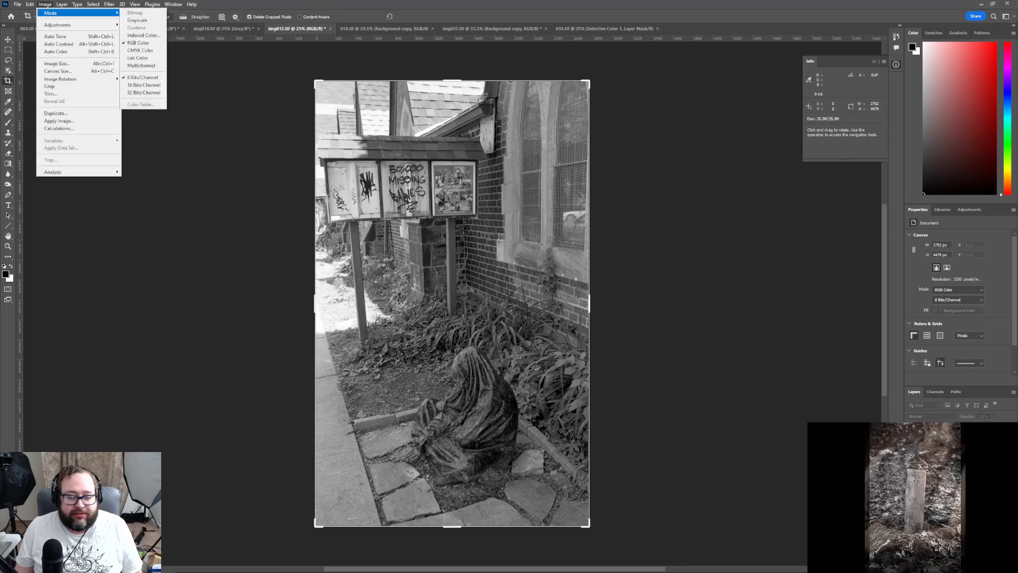
key(Escape)
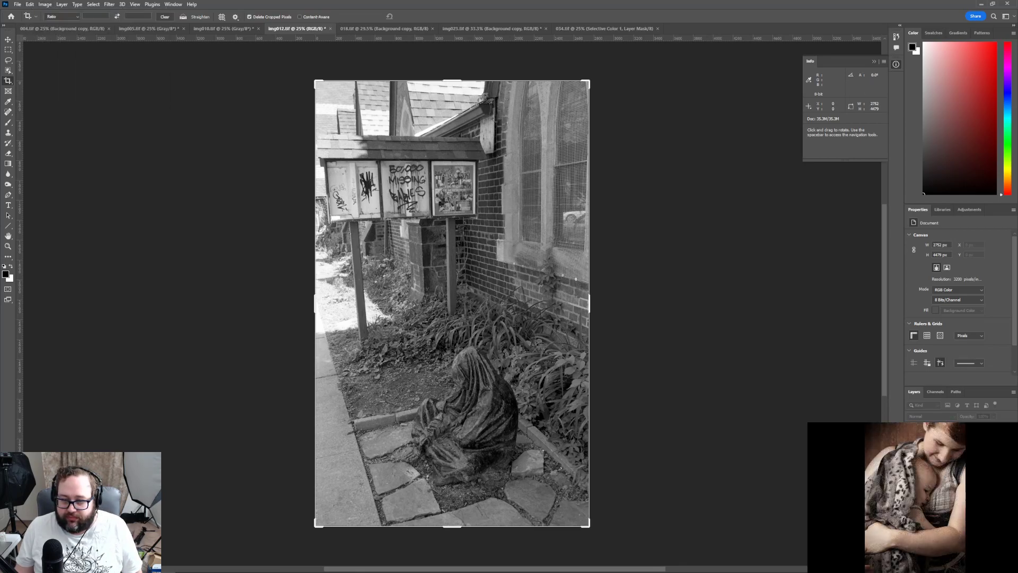
Duplicate the statue photo's Background layer as Background copy and add a Curves adjustment layer
click(955, 462)
click(578, 169)
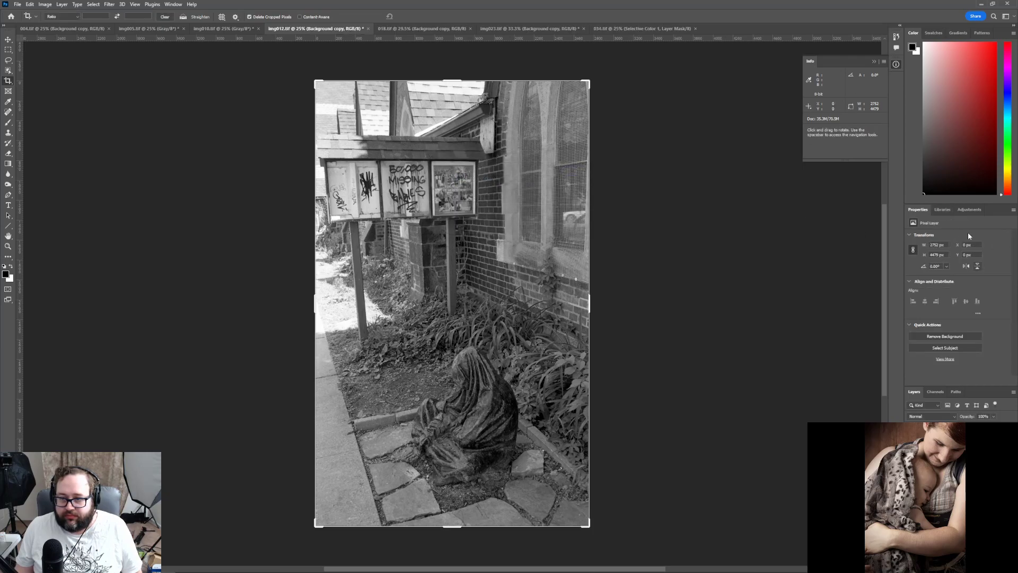
click(967, 210)
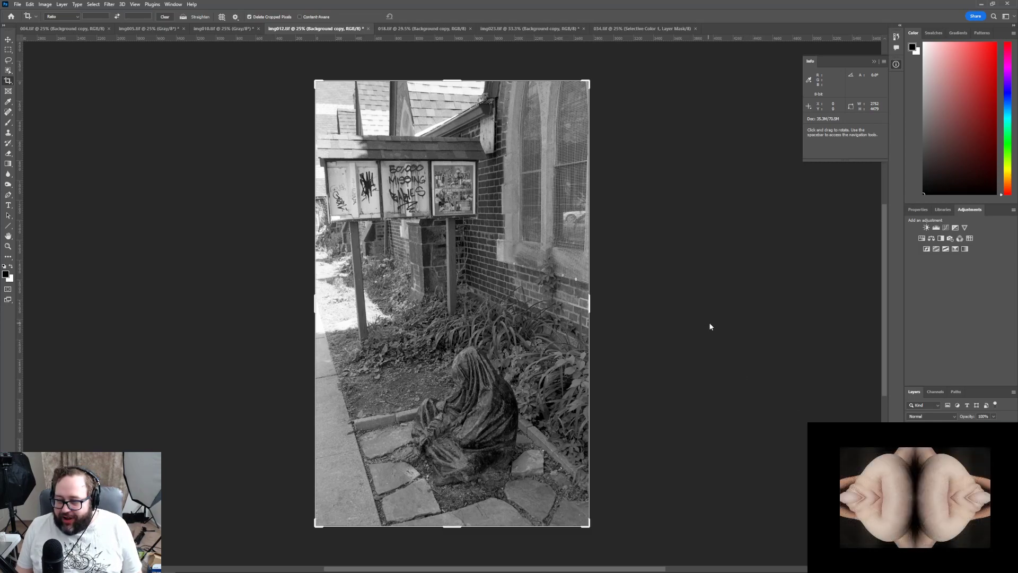
click(945, 228)
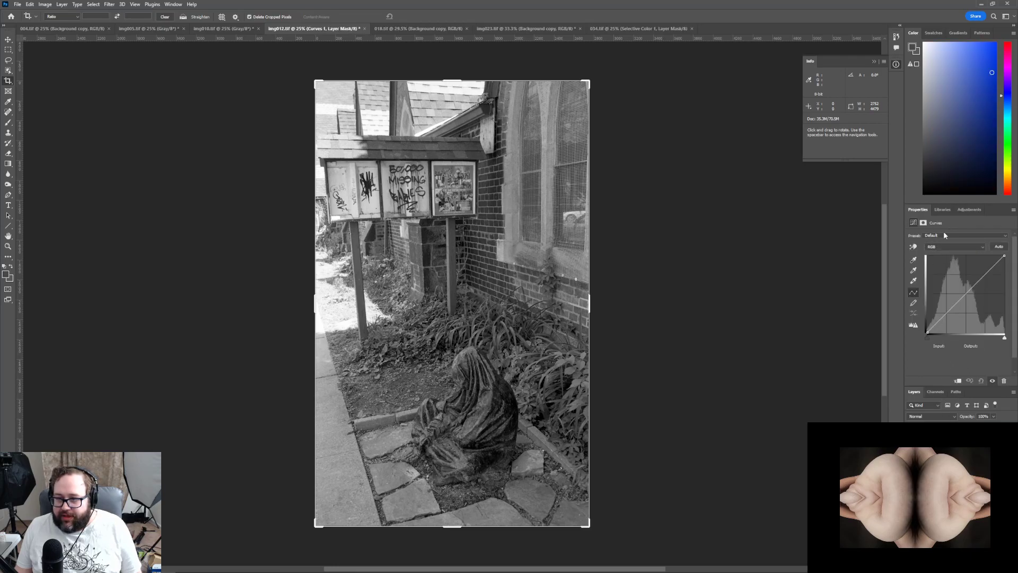
Add a Brightness/Contrast adjustment layer to the statue photo and set its contrast to about 38
click(970, 210)
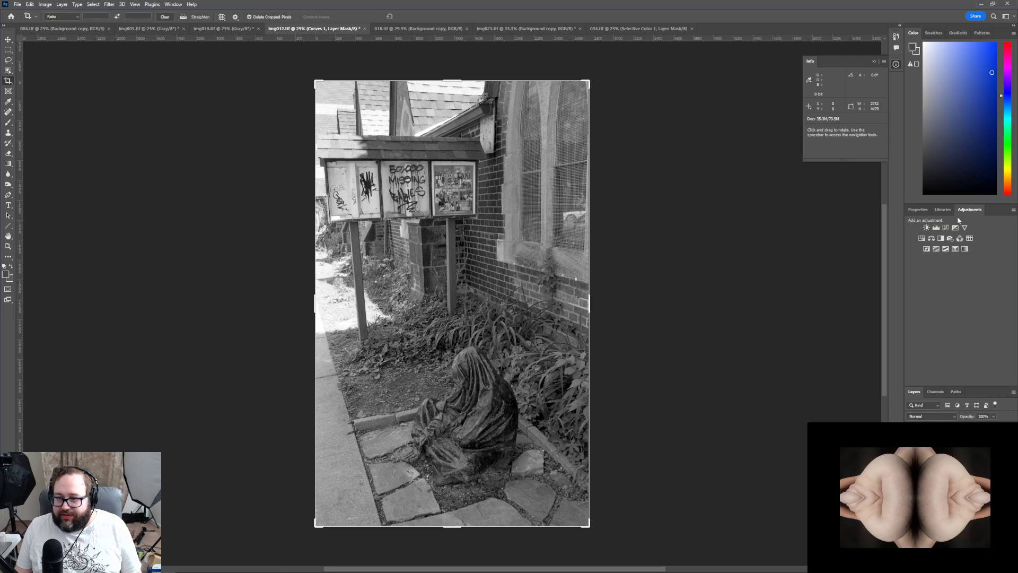
click(928, 227)
drag(959, 274, 977, 276)
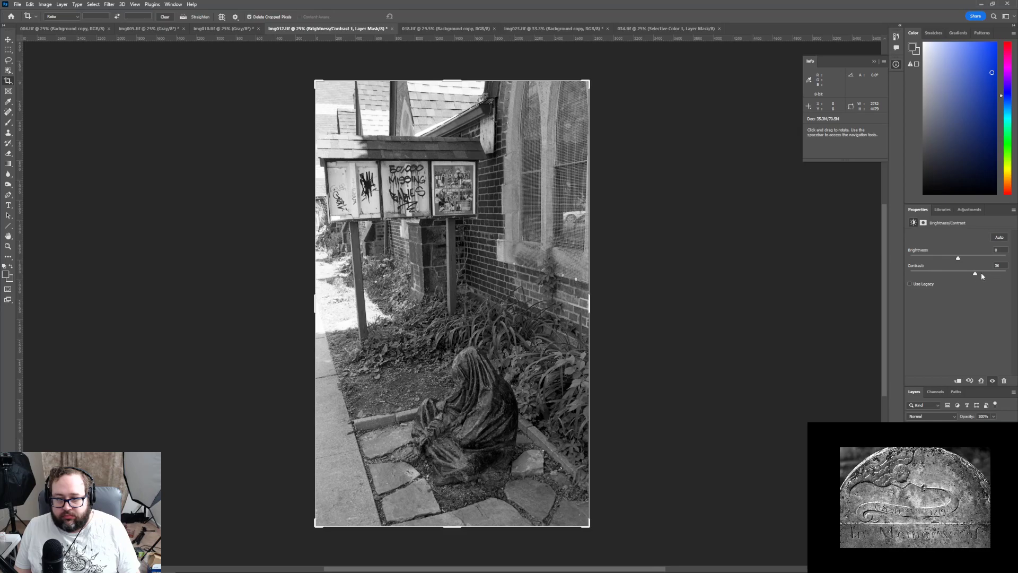
drag(976, 273, 986, 278)
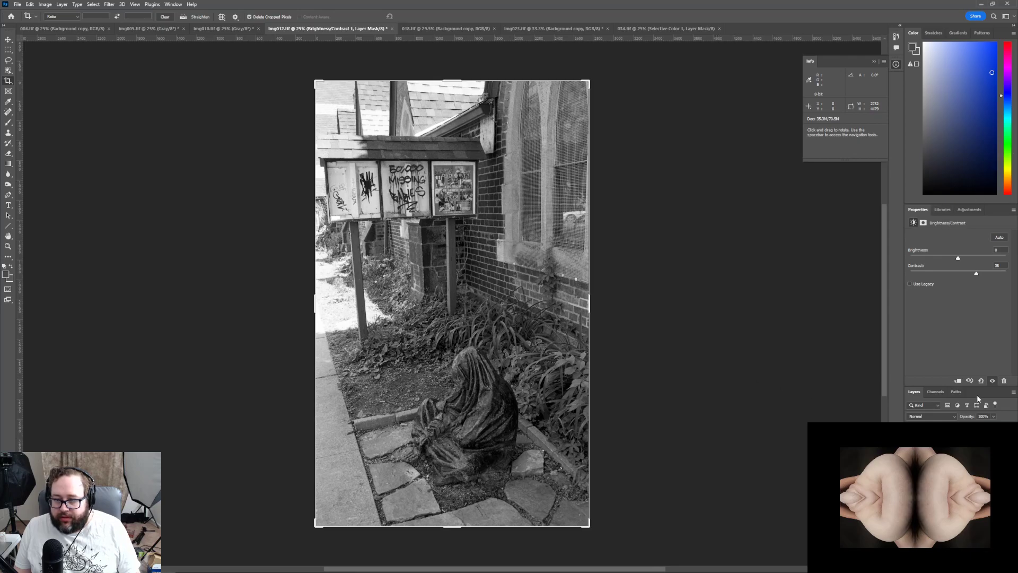
click(970, 210)
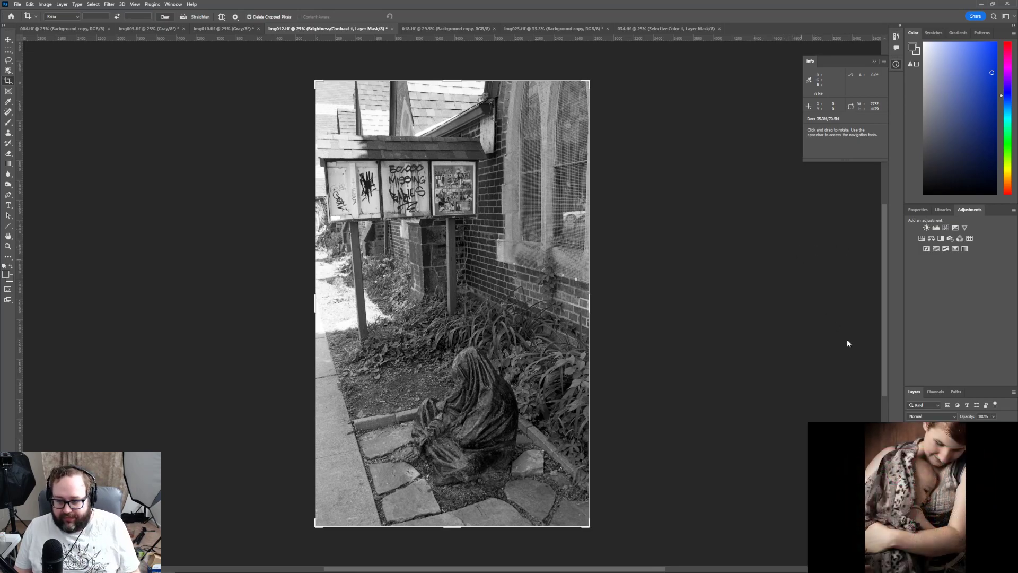
Add a Selective Color adjustment layer to the statue photo and set the black of its Whites to about +5%
click(955, 251)
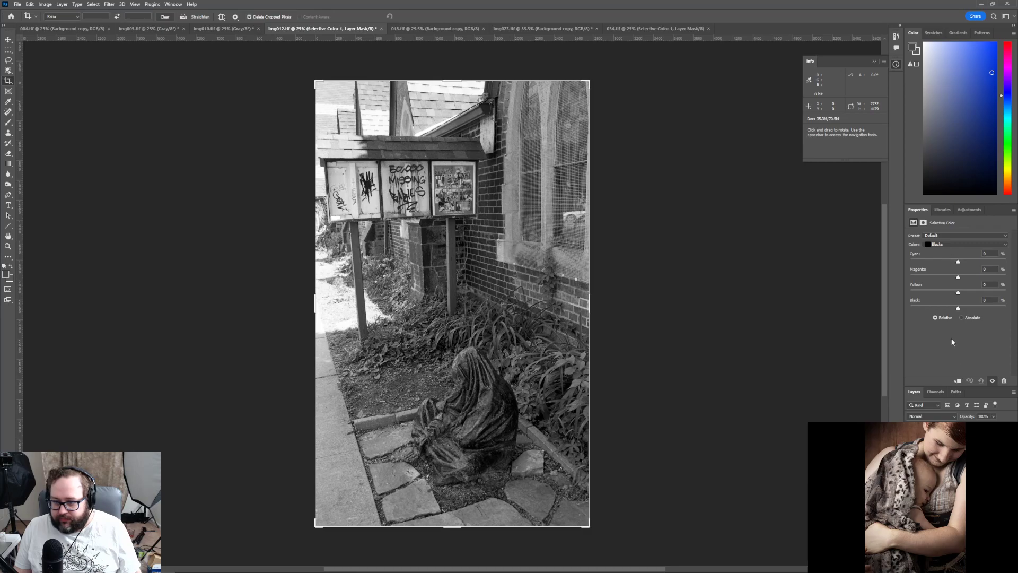
click(950, 244)
click(947, 291)
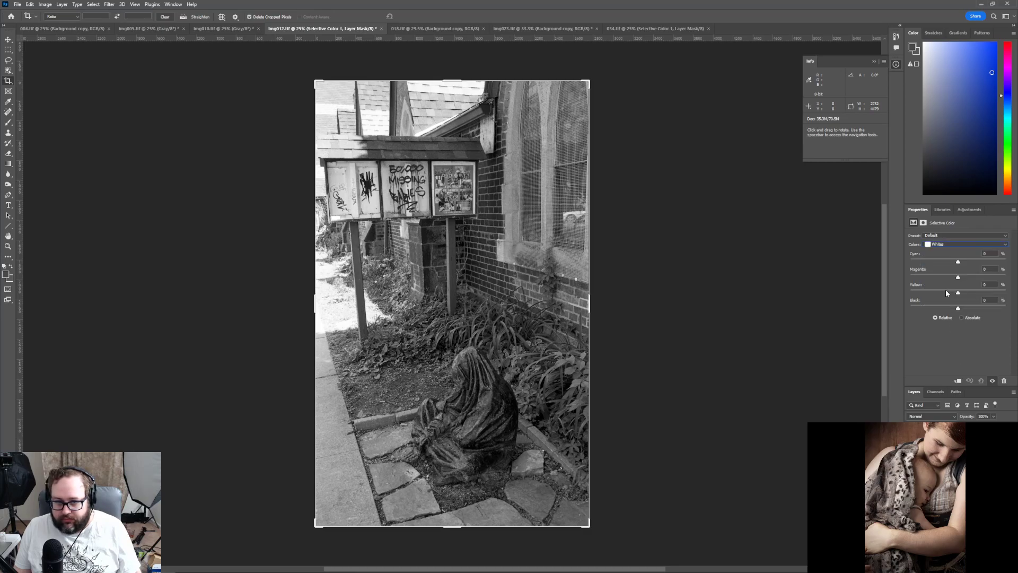
mouse_move(958, 308)
mouse_down()
mouse_move(991, 307)
mouse_move(867, 307)
mouse_move(961, 307)
mouse_up()
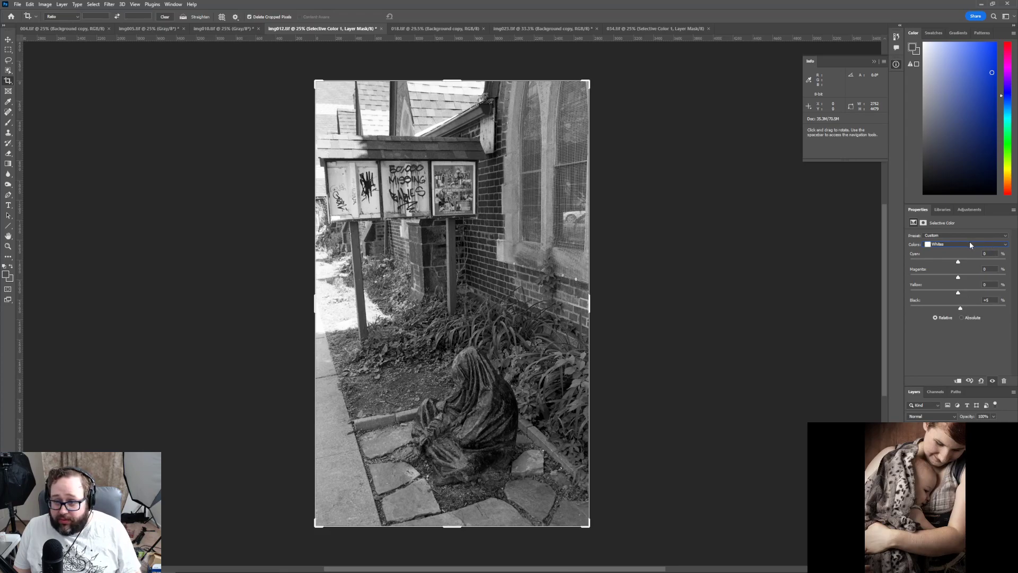
In the statue photo's Selective Color layer, set the black of the Neutrals to +7% and of the Blacks to about +5%
click(969, 244)
click(964, 297)
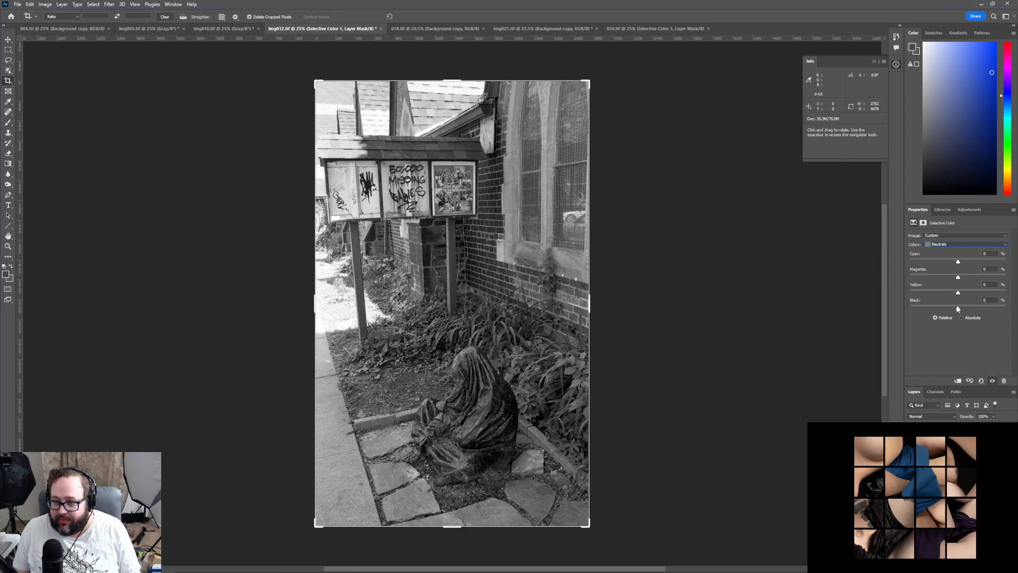
mouse_move(959, 311)
mouse_down()
mouse_move(1011, 312)
mouse_move(962, 310)
mouse_up()
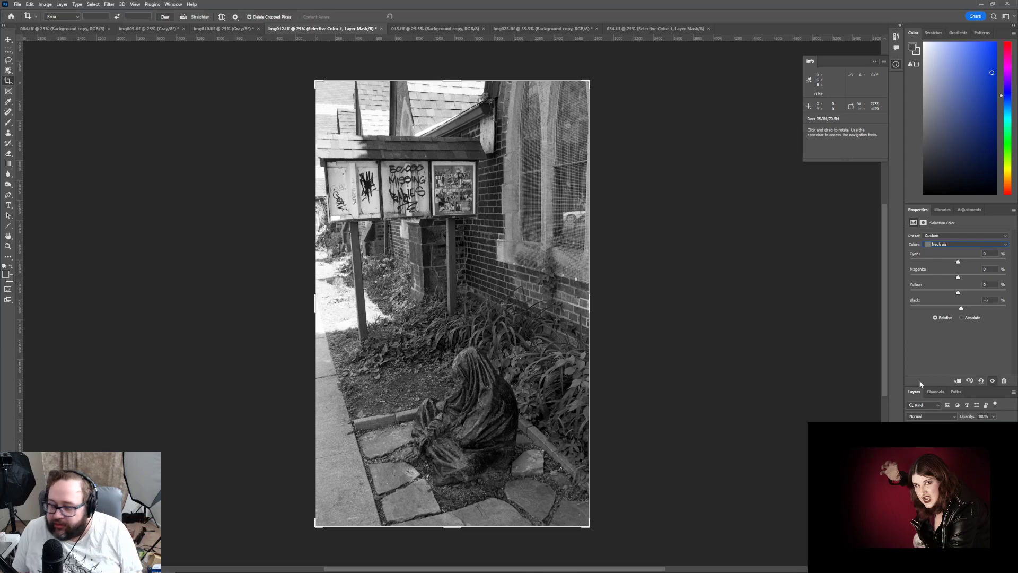
click(960, 247)
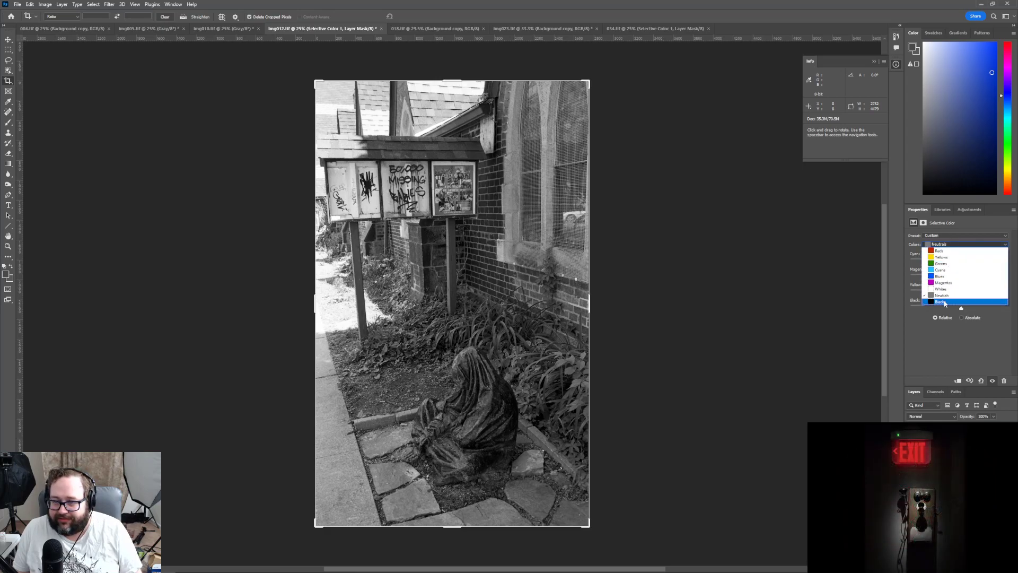
click(943, 299)
mouse_move(958, 307)
mouse_down()
mouse_move(1005, 309)
mouse_move(962, 315)
mouse_up()
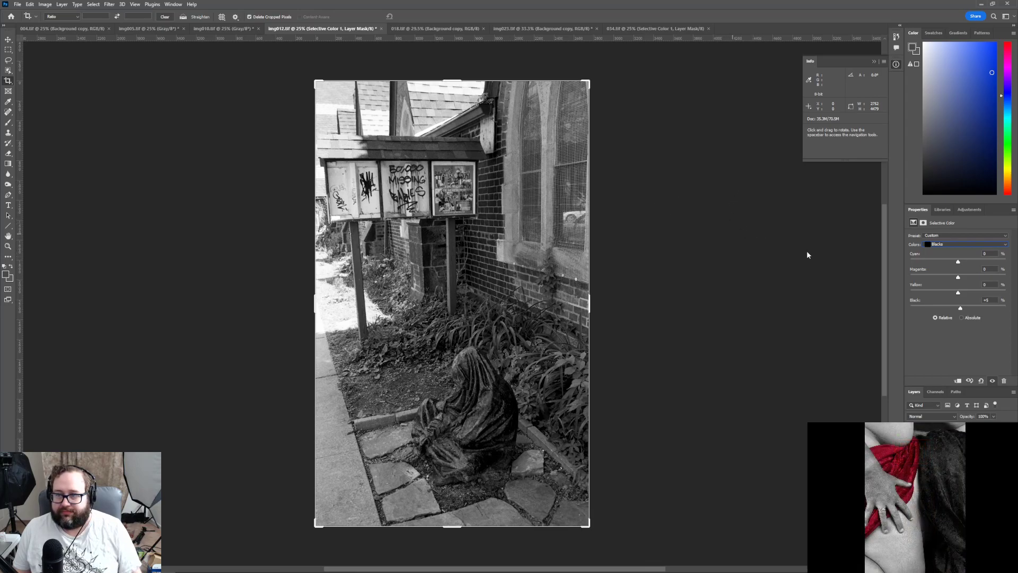
Save the statue photo as the TIFF file 012.tif in the Toronto May 2022 folder, accepting the TIFF options and layers
click(18, 4)
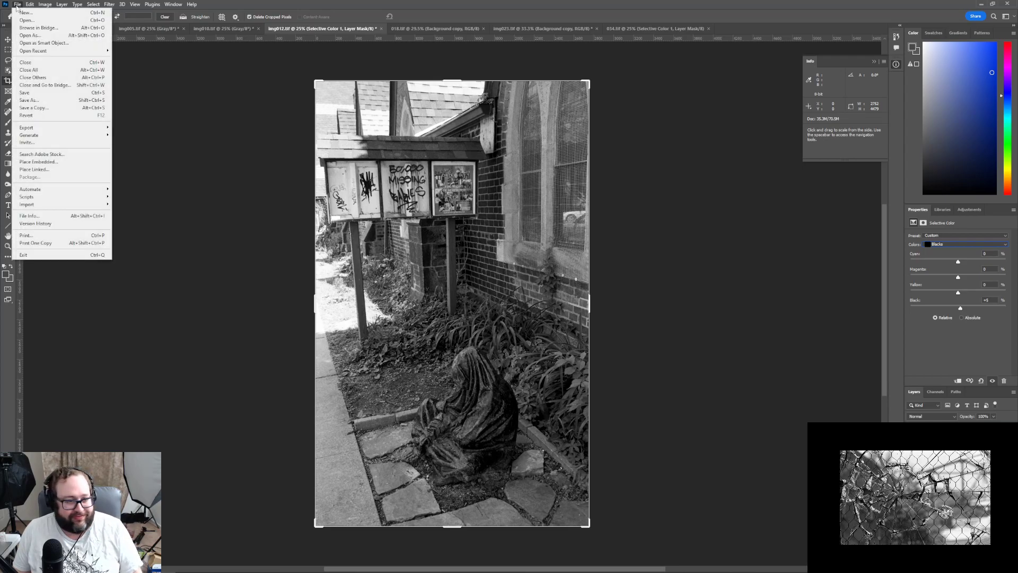
click(46, 100)
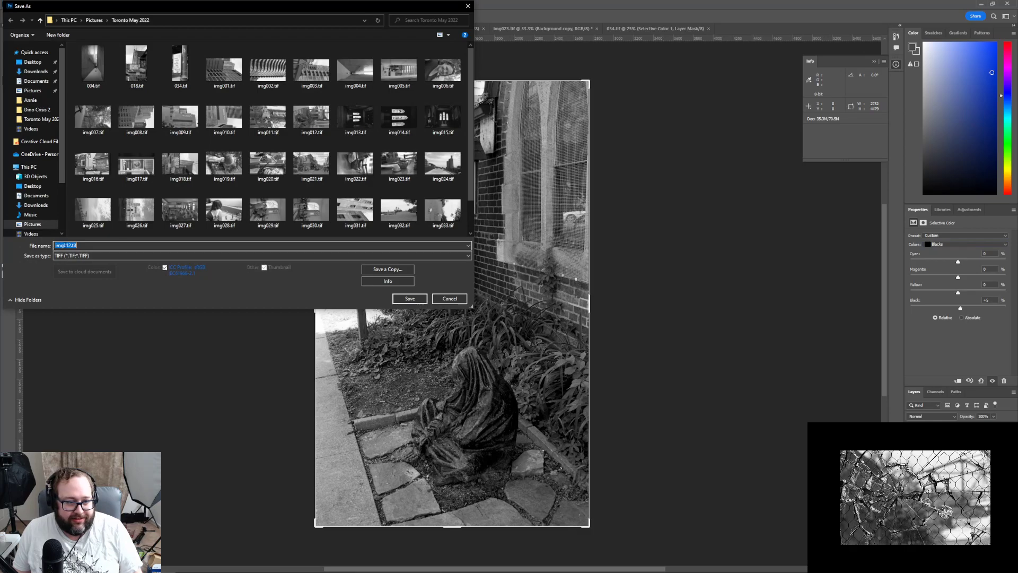
key(Home)
key(Delete)
key(Delete)
key(Delete)
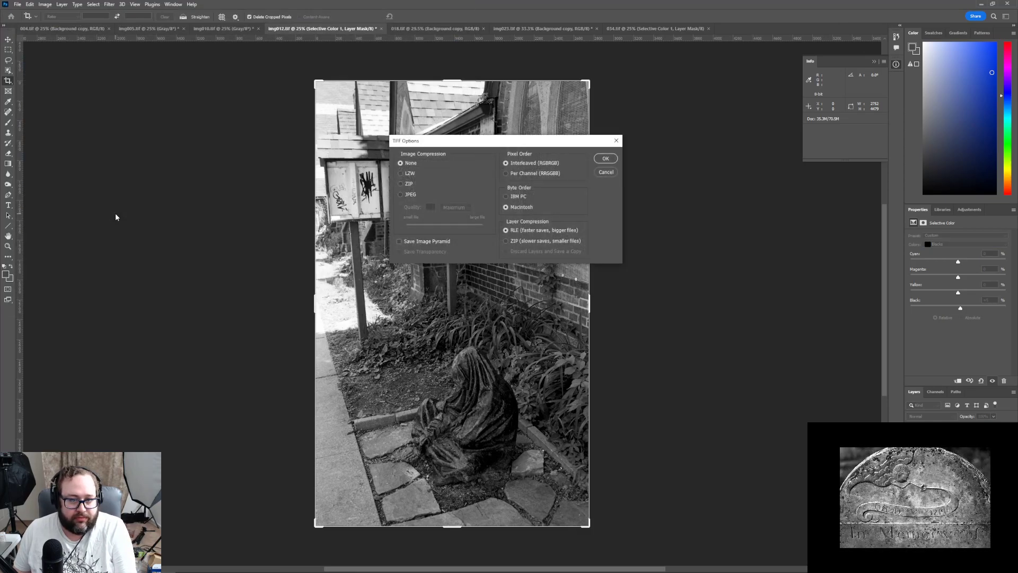
key(Return)
key(Return)
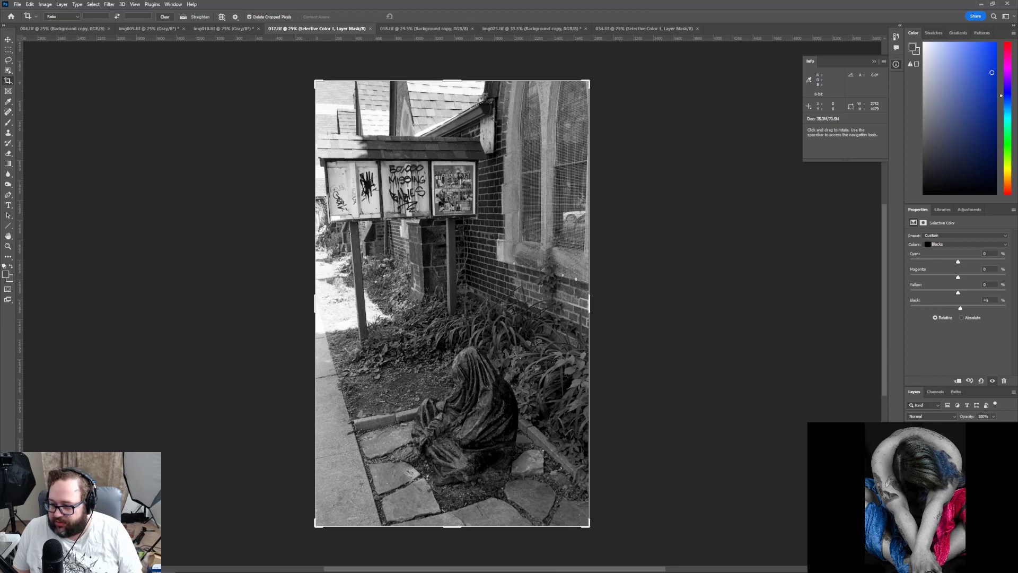
Close the img005 and img010 photos, keeping the teapot photo img023 open
click(184, 28)
click(184, 28)
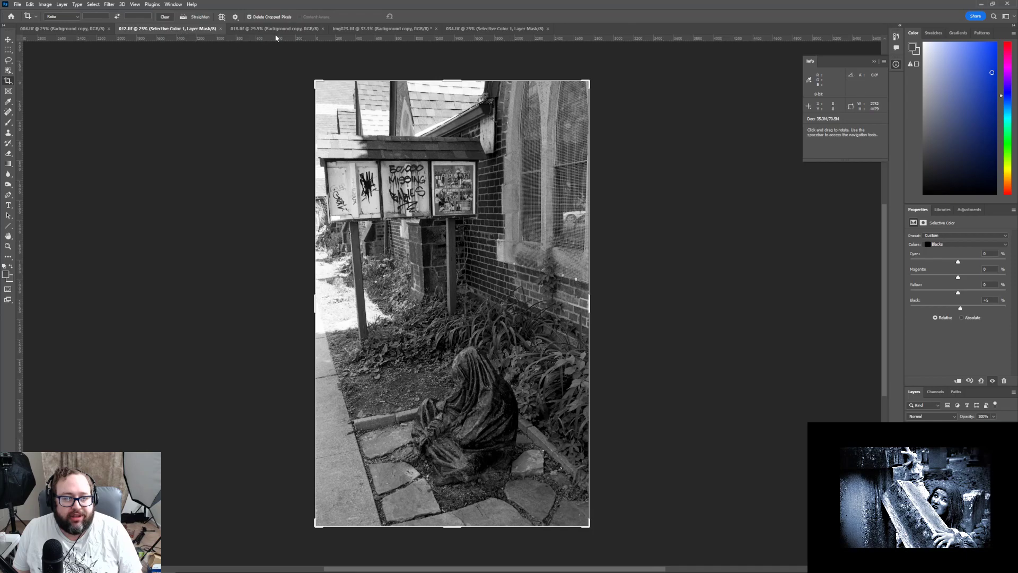
click(433, 29)
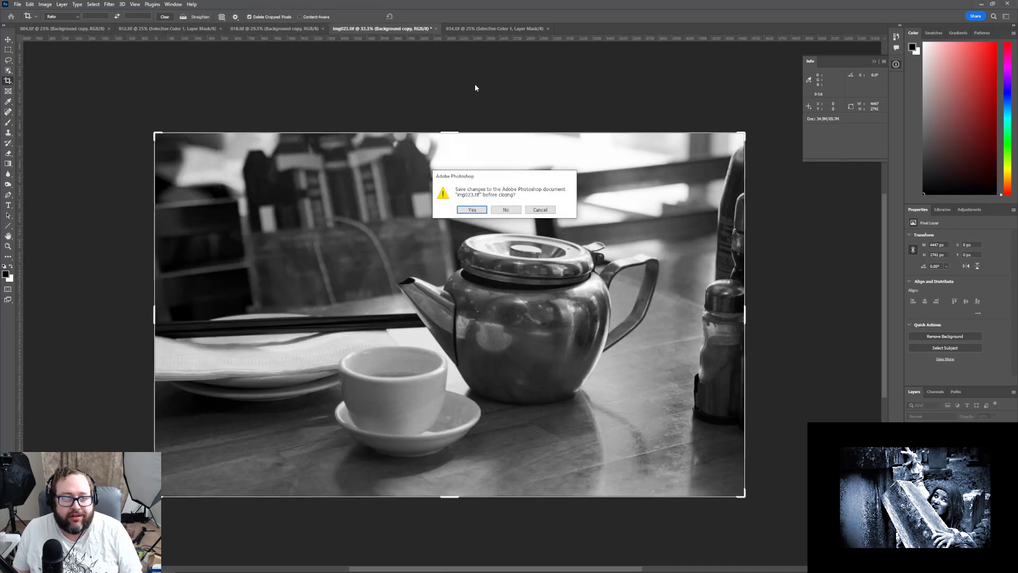
click(543, 210)
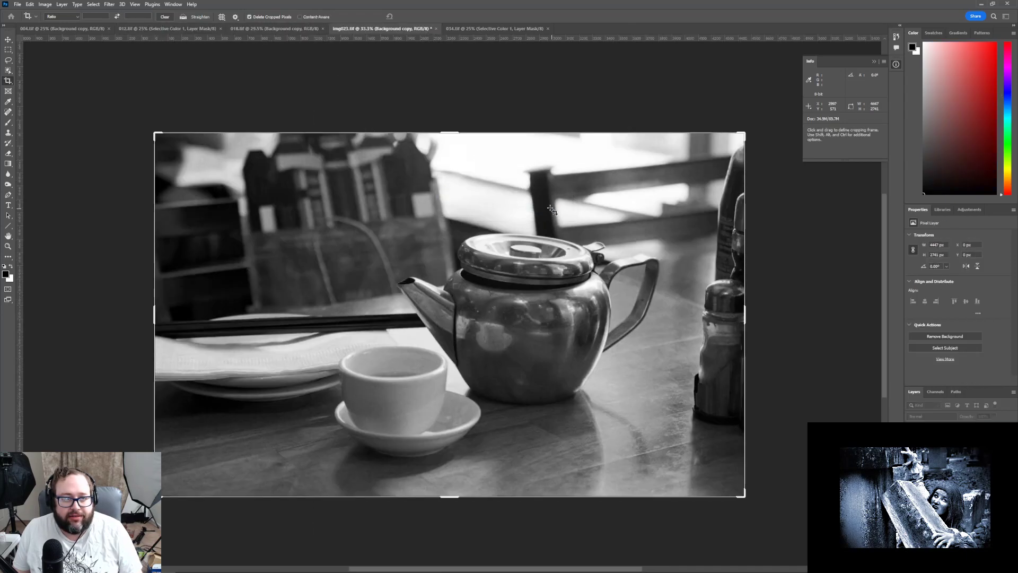
Save the teapot photo img023 as the TIFF file 023.tif in the Toronto May 2022 folder, accepting the TIFF options and layers
click(269, 29)
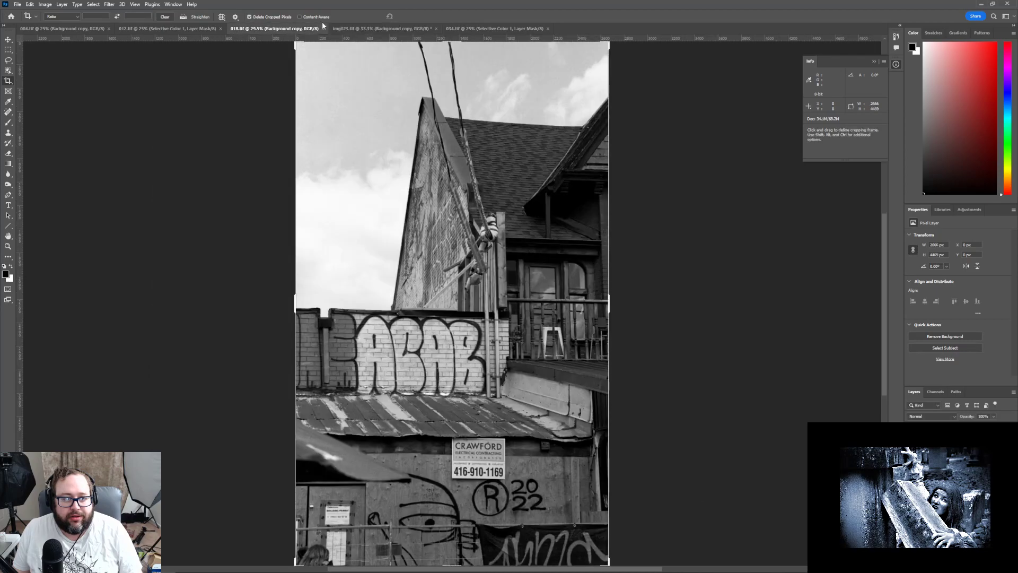
click(382, 28)
click(478, 28)
click(382, 28)
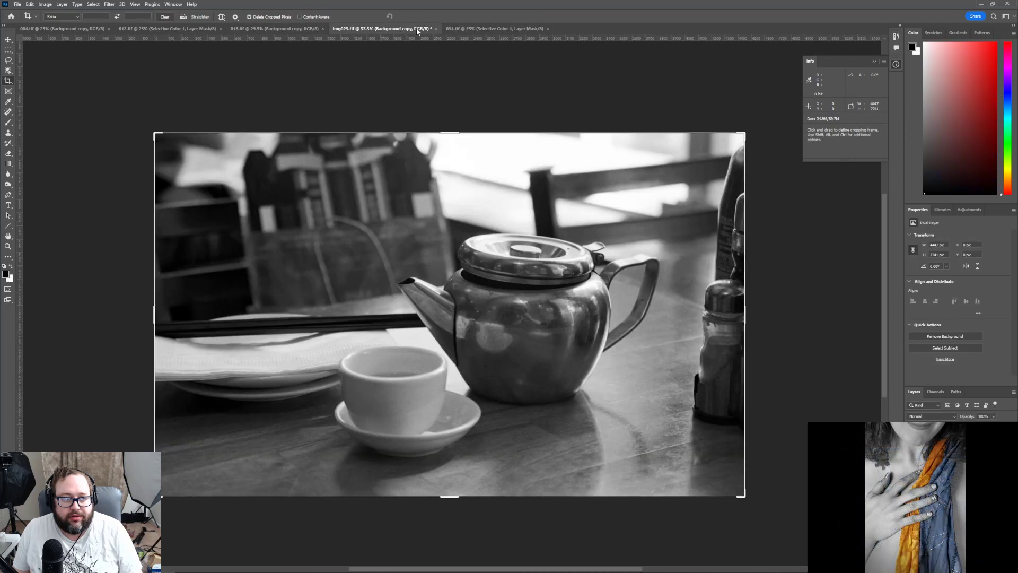
click(19, 4)
click(26, 108)
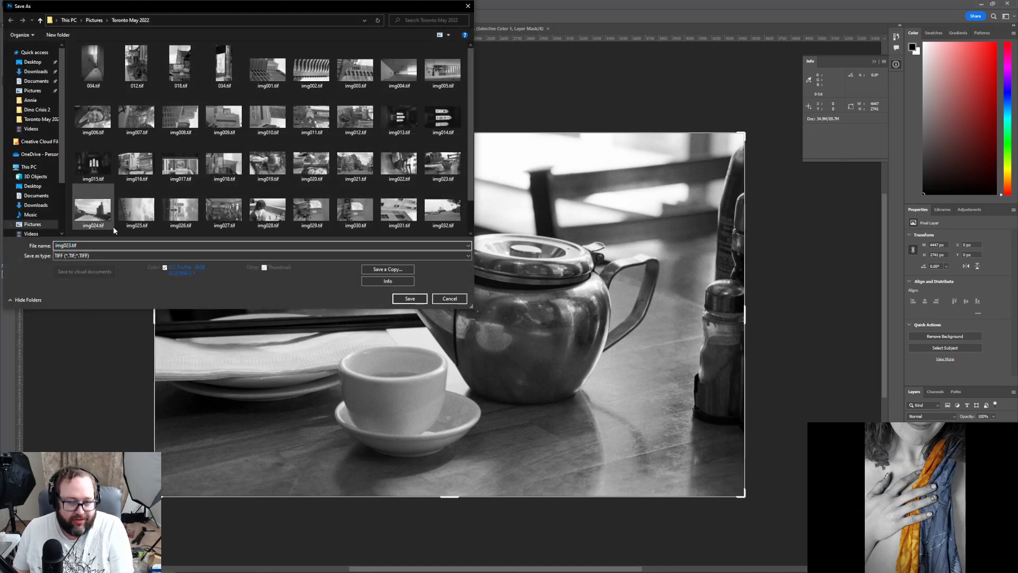
key(Return)
key(Return)
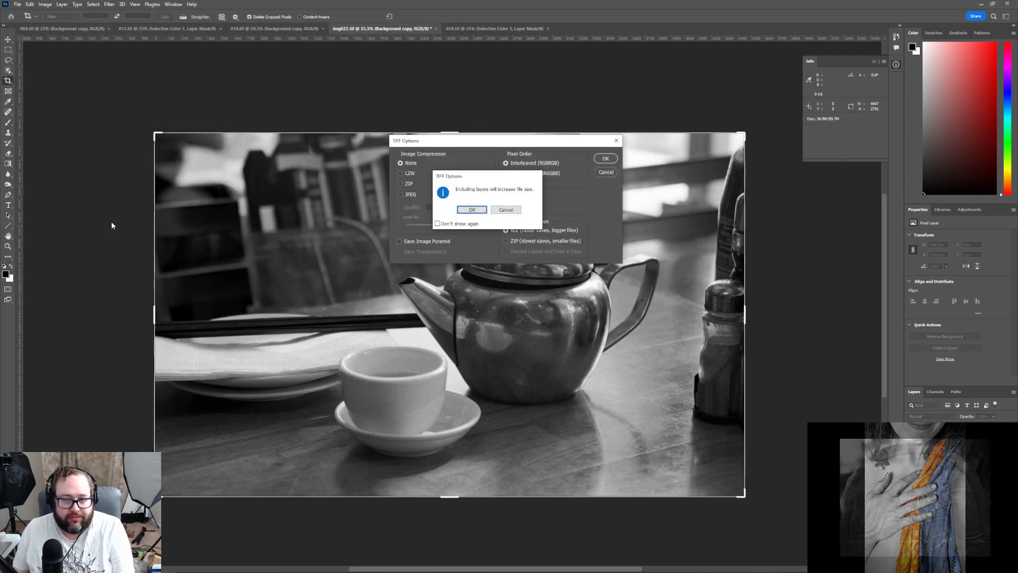
key(Return)
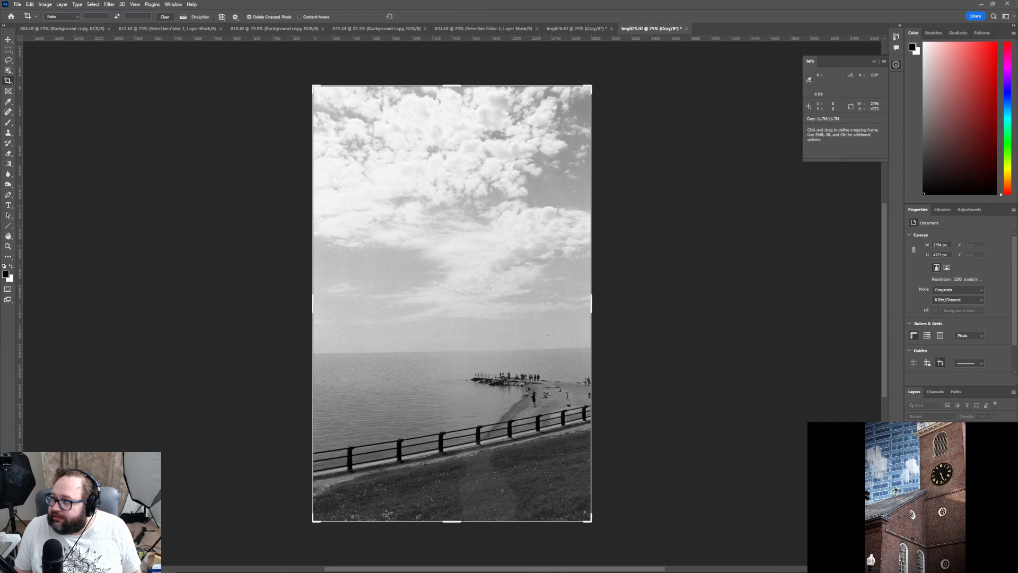
Switch to the photo of the two-towered building and convert it from grayscale to RGB Color mode
click(577, 28)
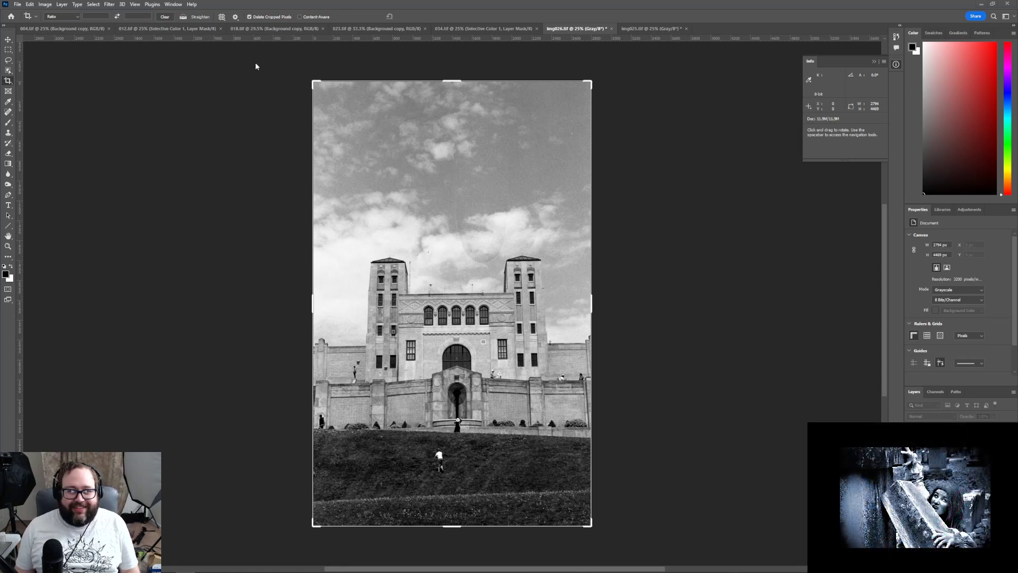
click(31, 5)
mouse_move(45, 4)
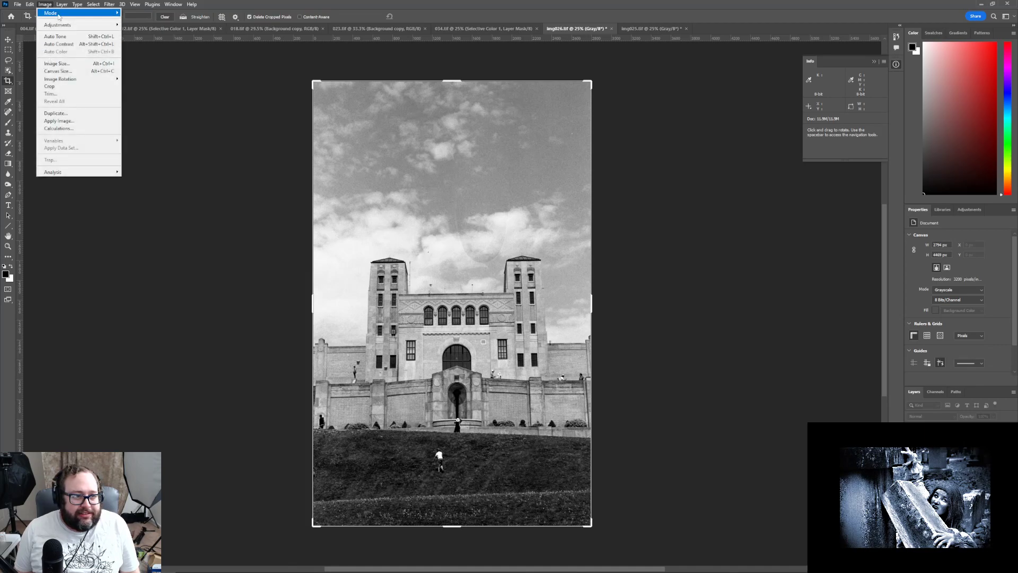
click(139, 43)
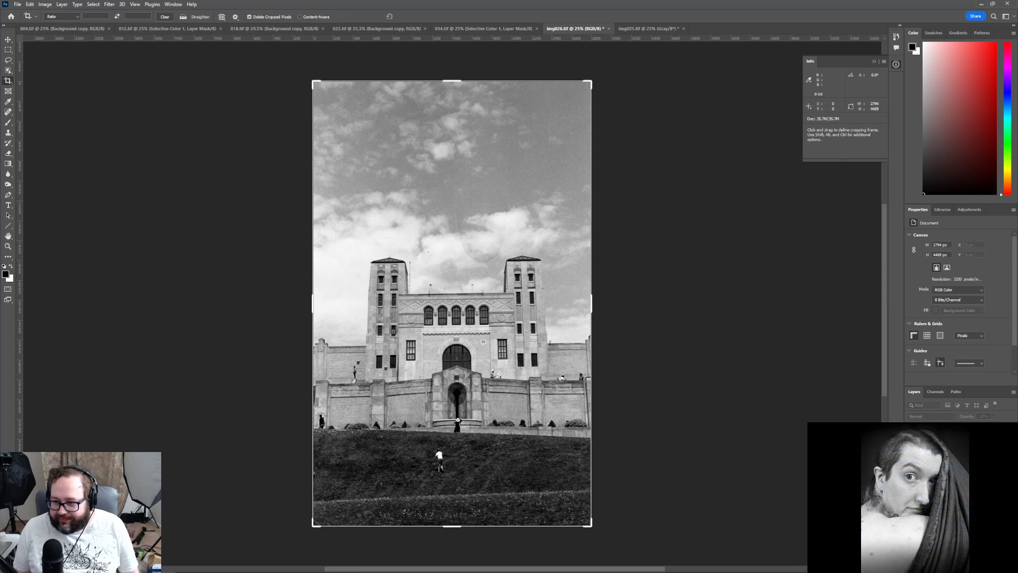
Duplicate the building photo's Background layer and add a Curves adjustment layer with the black point moved slightly inward
click(645, 29)
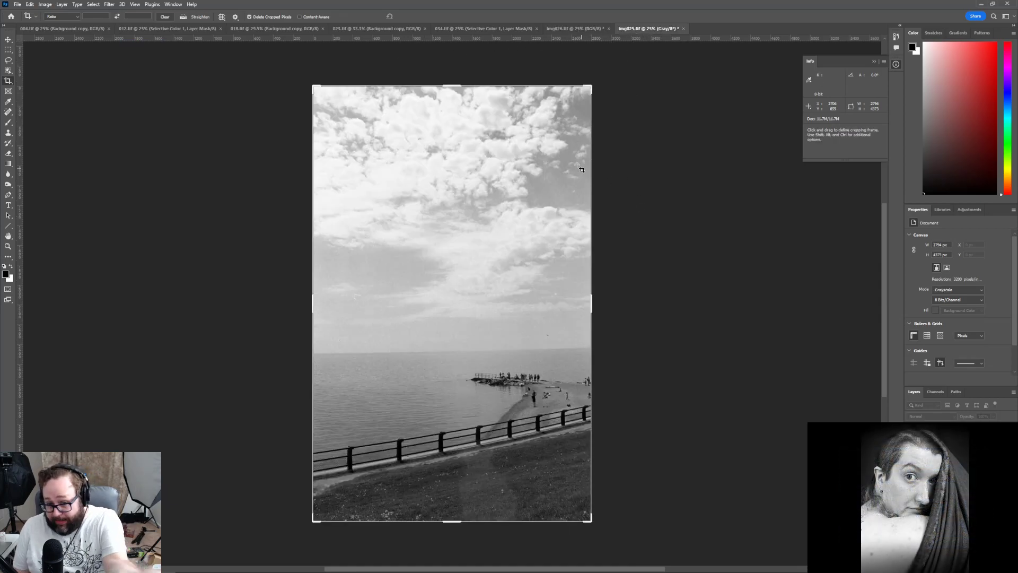
click(559, 30)
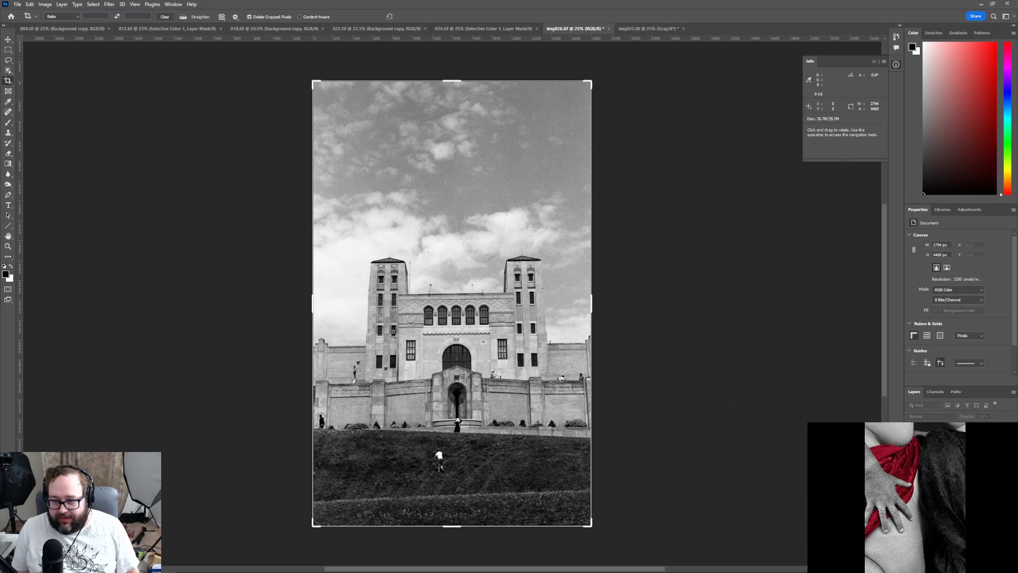
key(ctrl+j)
click(577, 170)
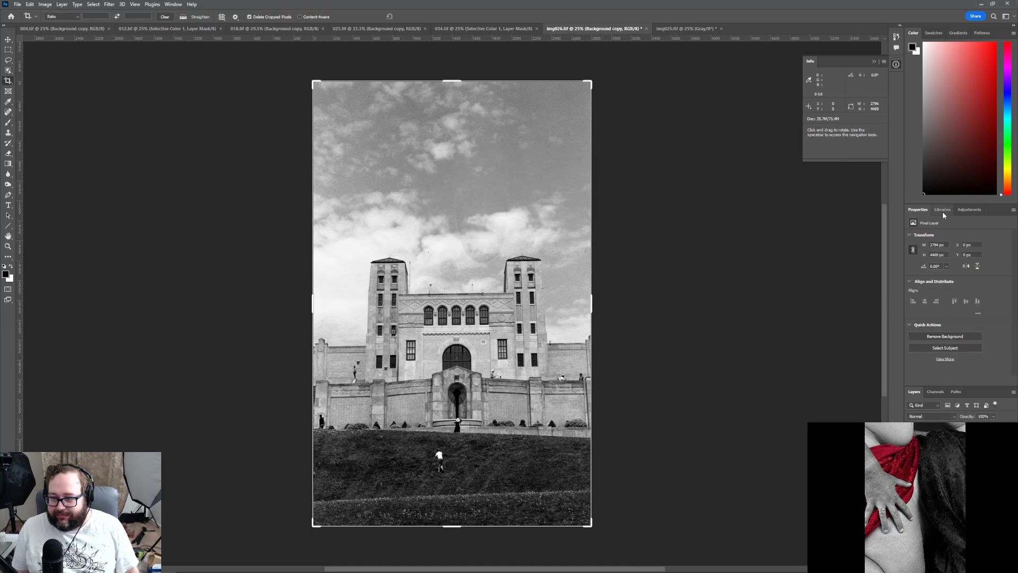
click(966, 210)
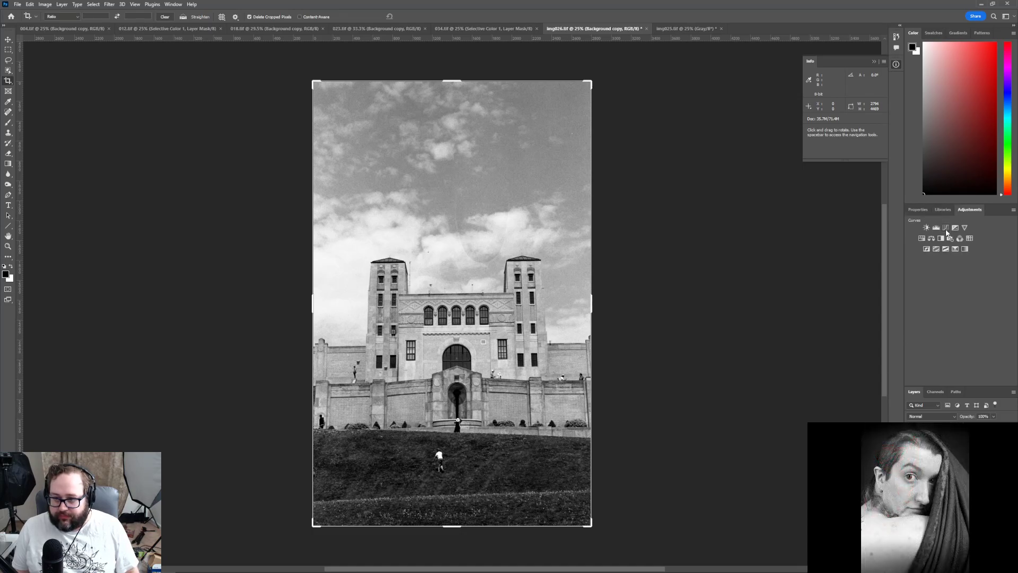
click(946, 228)
drag(927, 339, 928, 336)
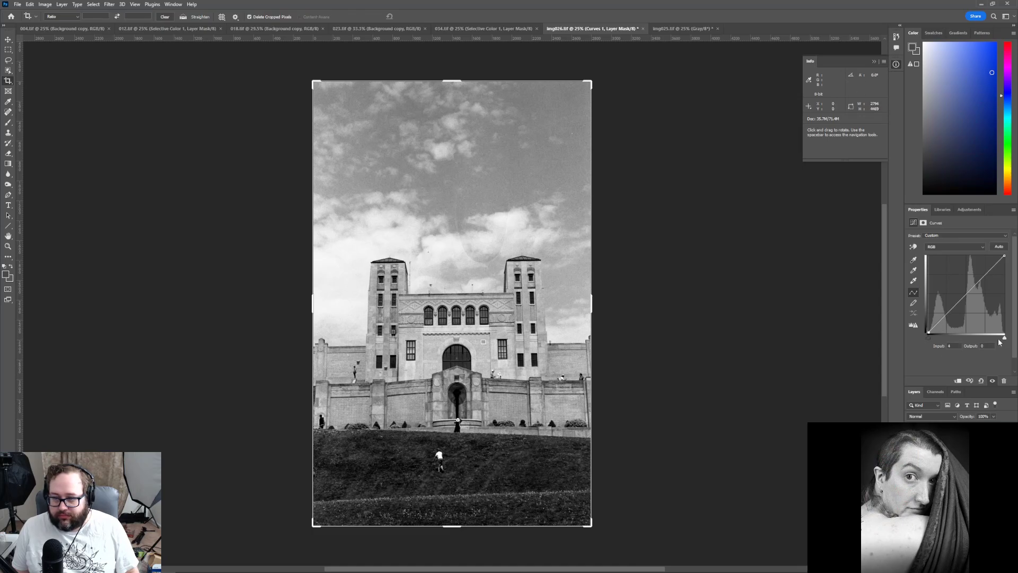
Add a Brightness/Contrast adjustment layer to the building photo and set its contrast to about 12
click(944, 211)
click(967, 210)
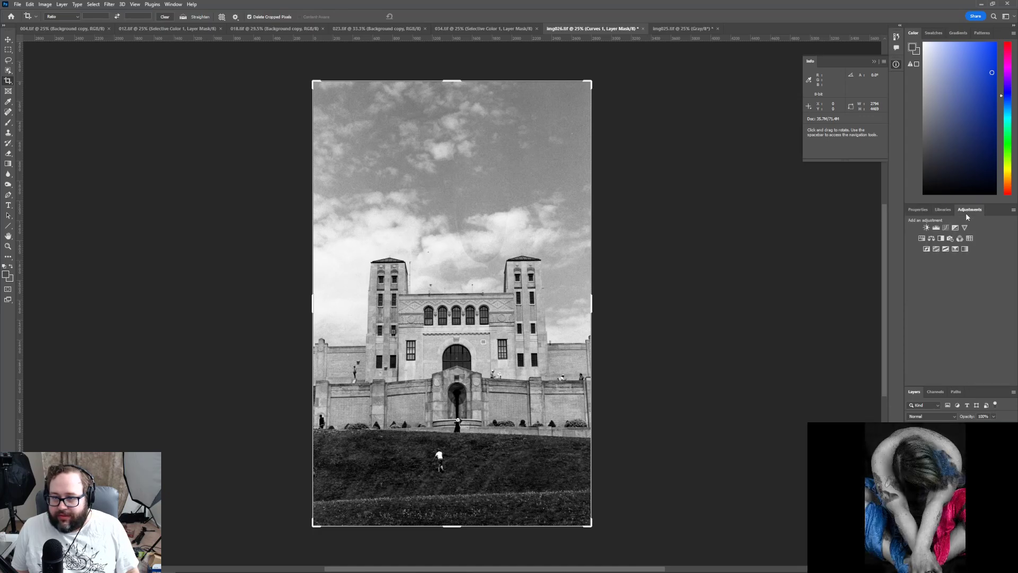
click(927, 231)
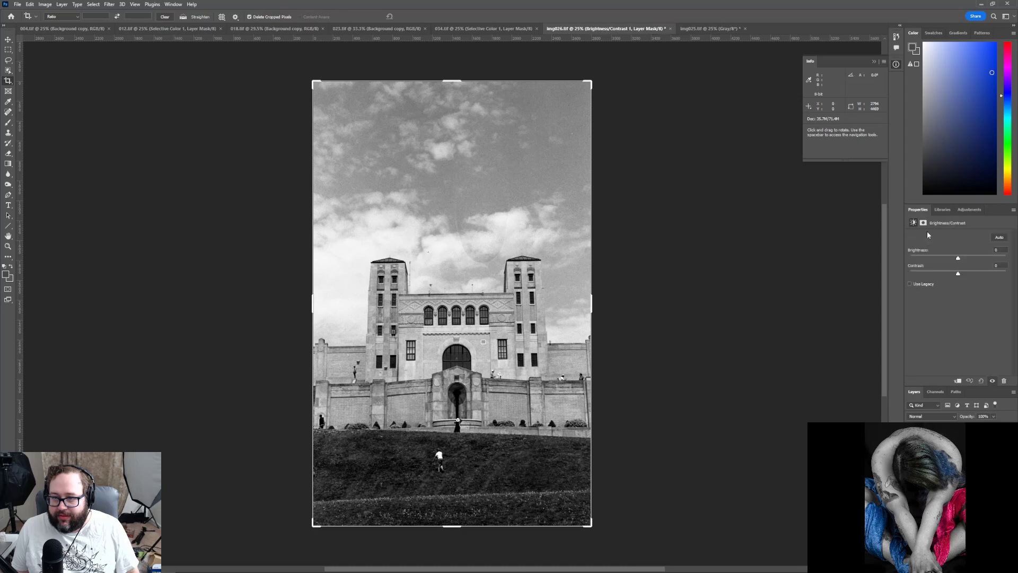
mouse_move(957, 273)
mouse_down()
mouse_move(971, 275)
mouse_move(969, 288)
mouse_up()
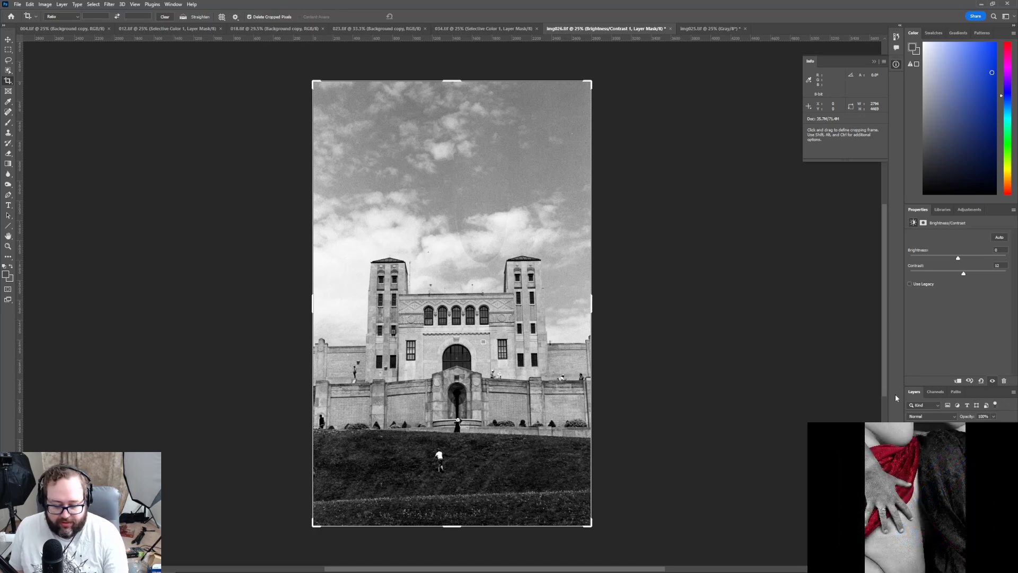
Add a Selective Color adjustment layer to the building photo and try adjusting the black amount in the Whites
click(971, 210)
click(964, 249)
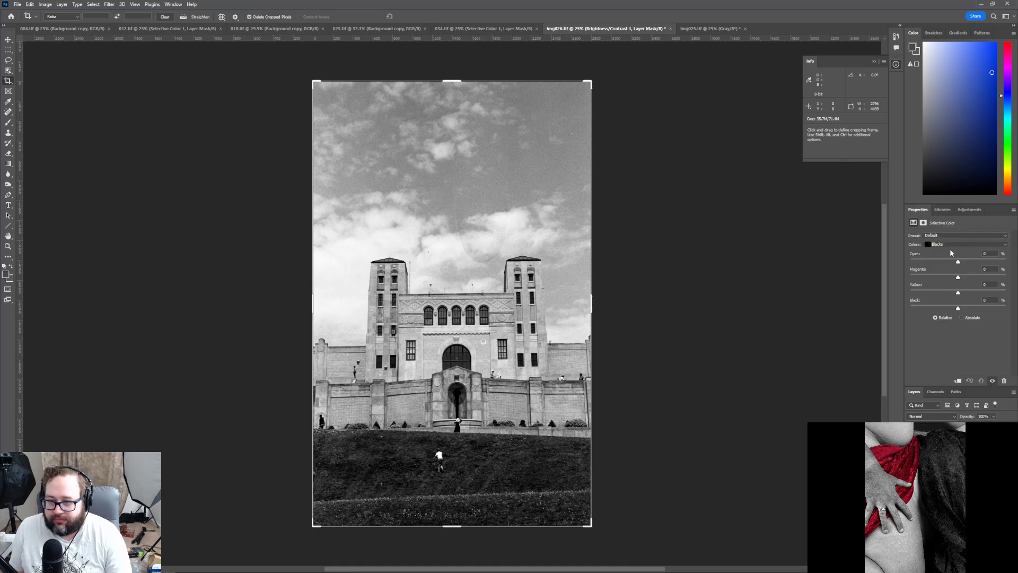
click(944, 245)
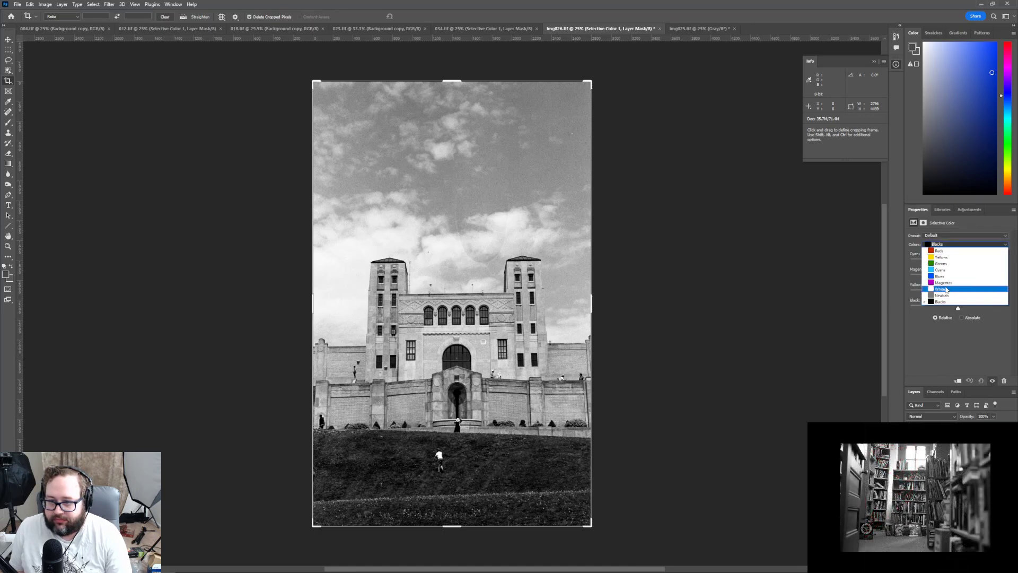
click(949, 289)
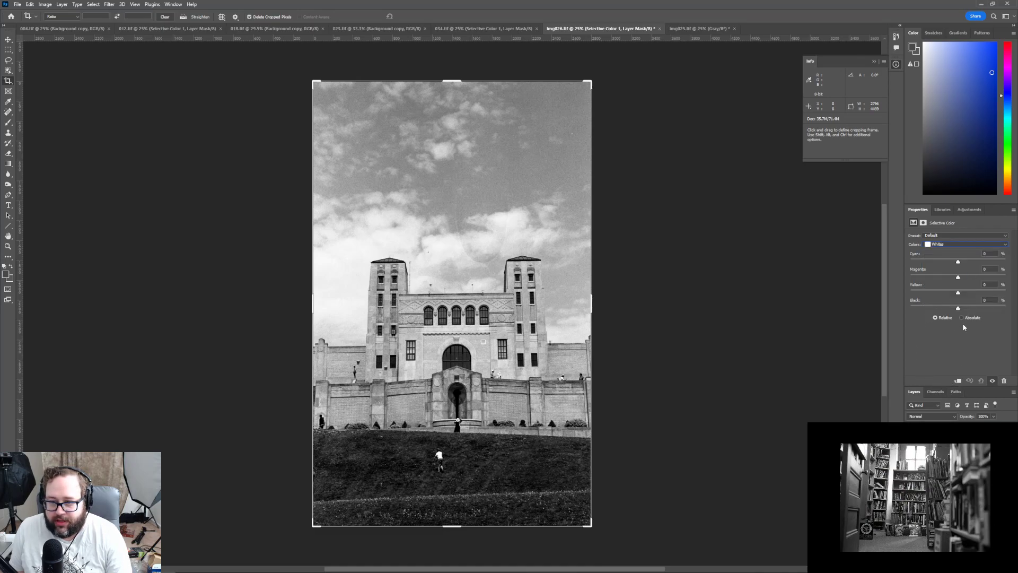
mouse_move(958, 308)
mouse_down()
mouse_move(1006, 308)
mouse_move(962, 315)
mouse_up()
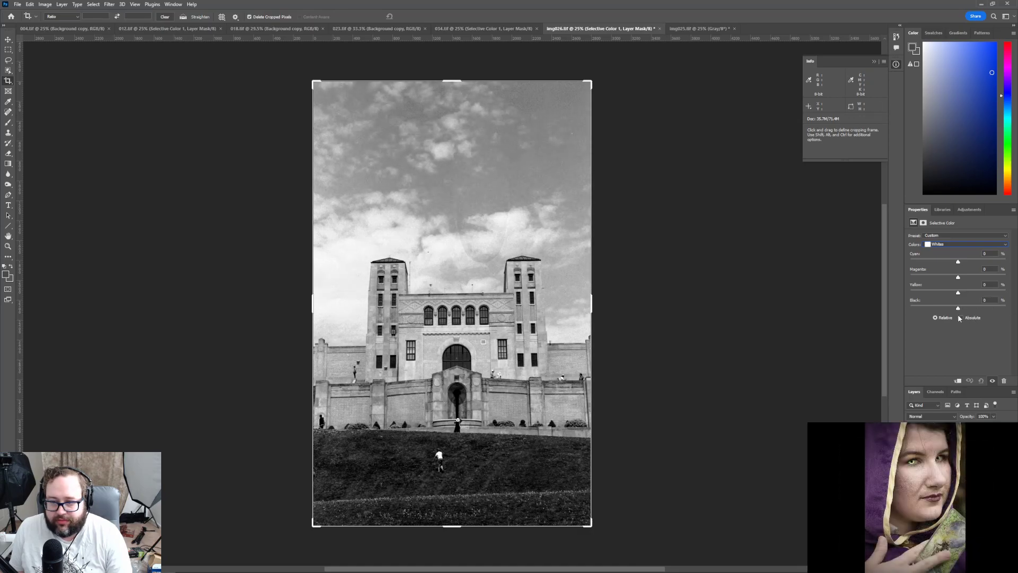
Set black to about +4% for the Neutrals in Selective Color and raise it slightly for the Blacks
click(936, 243)
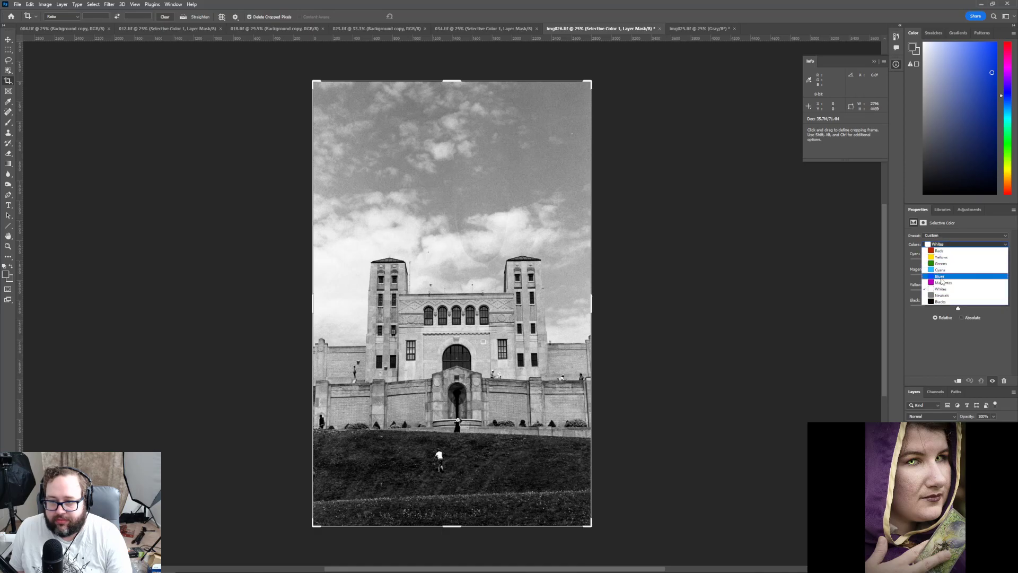
click(943, 296)
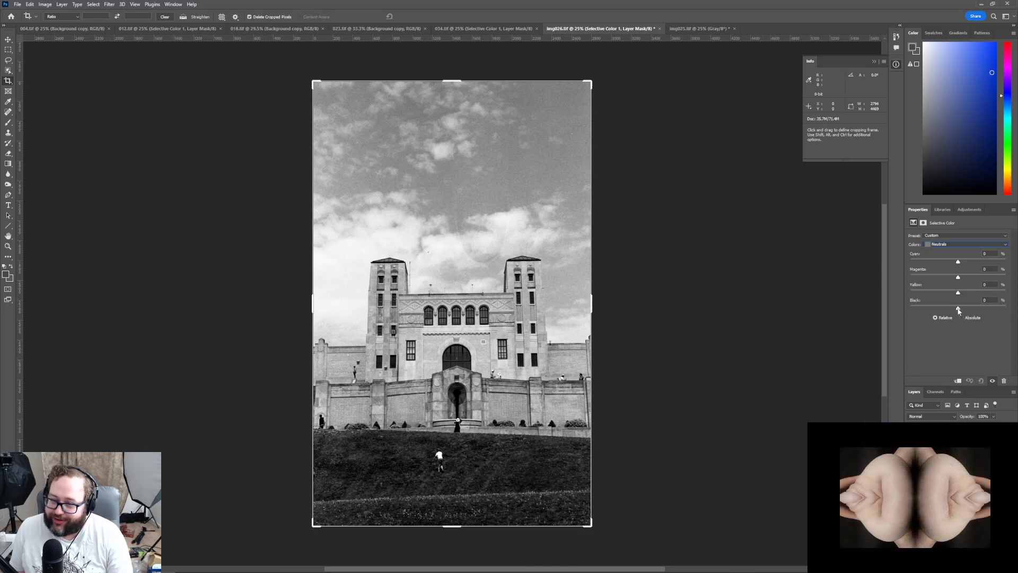
mouse_move(958, 310)
mouse_down()
mouse_move(1006, 308)
mouse_move(950, 311)
mouse_move(961, 311)
mouse_up()
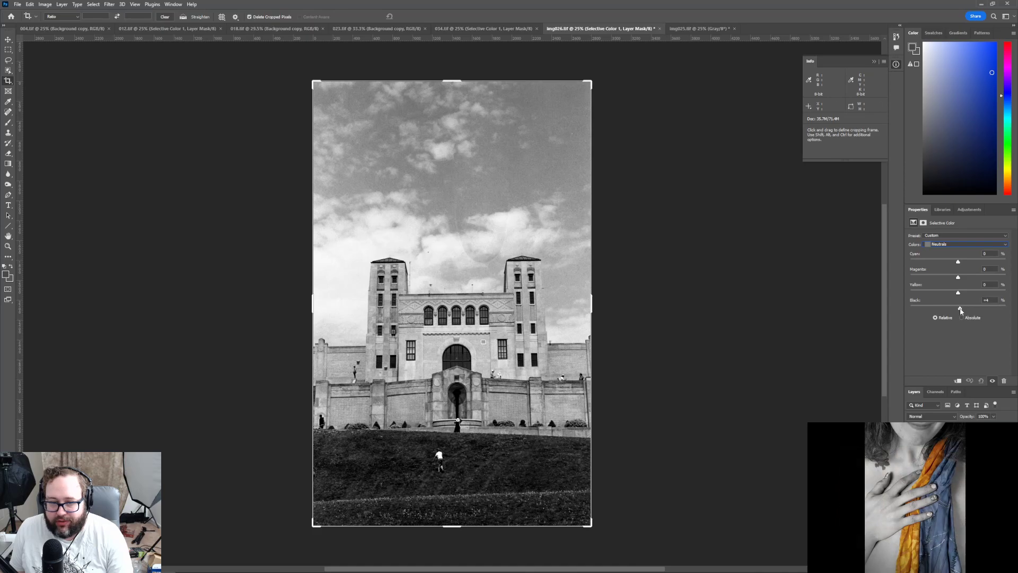
click(949, 245)
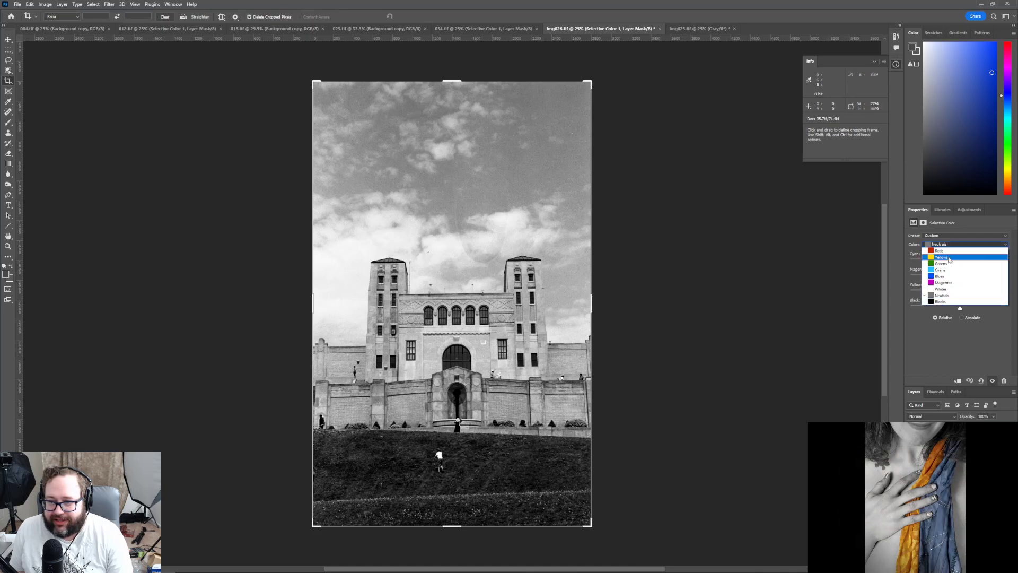
click(940, 303)
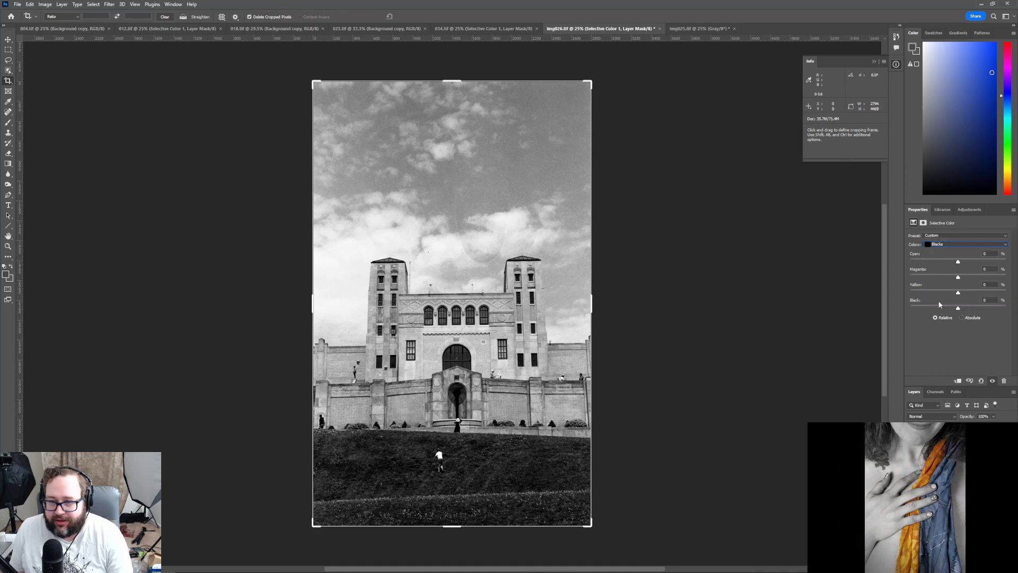
mouse_move(958, 309)
mouse_down()
mouse_move(1006, 308)
mouse_move(842, 294)
mouse_move(959, 328)
mouse_up()
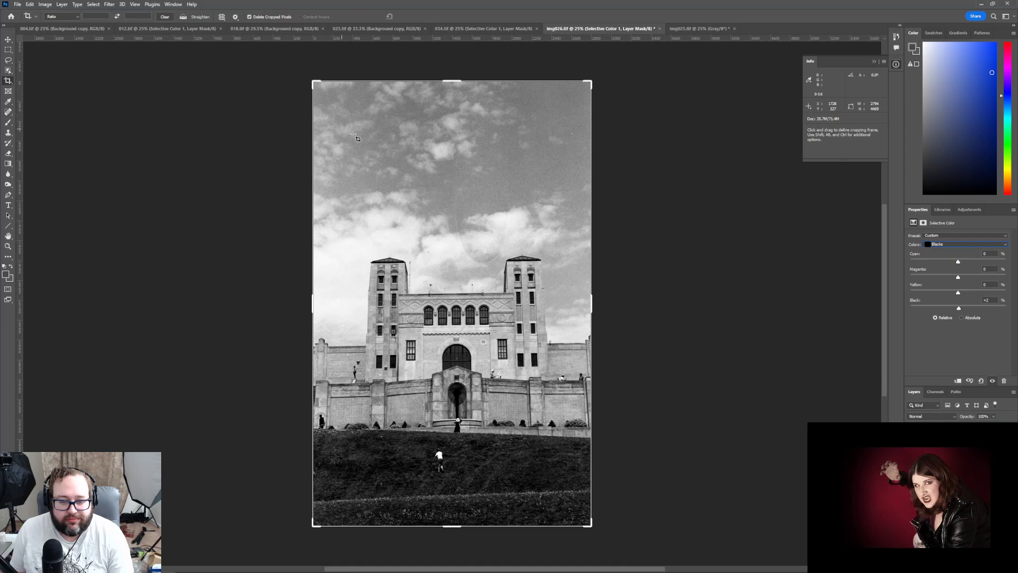
Select the building photo's Background copy layer and set up the Clone Stamp with a soft brush of about 99 px for the sky
click(8, 246)
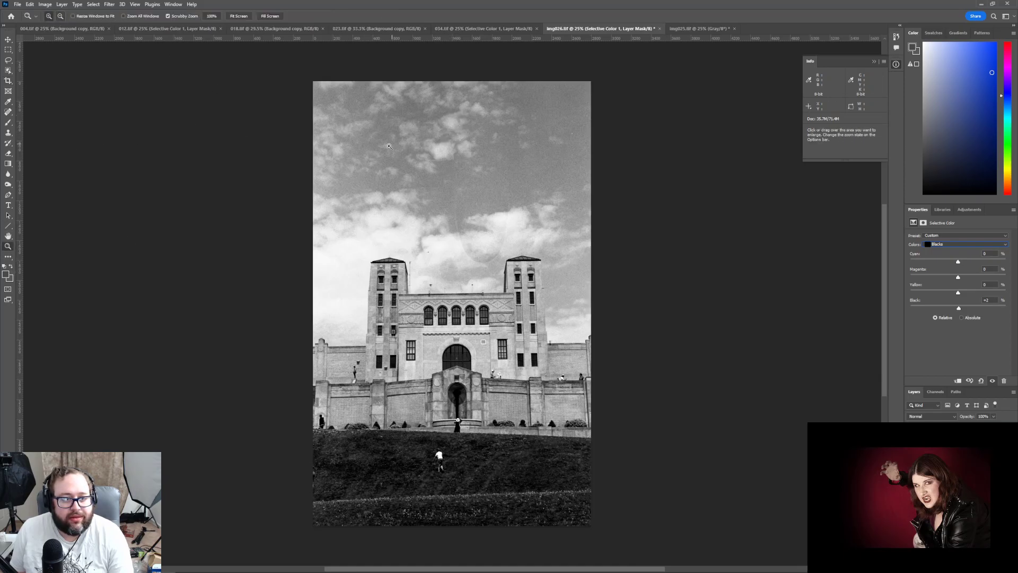
click(473, 202)
click(476, 201)
click(476, 202)
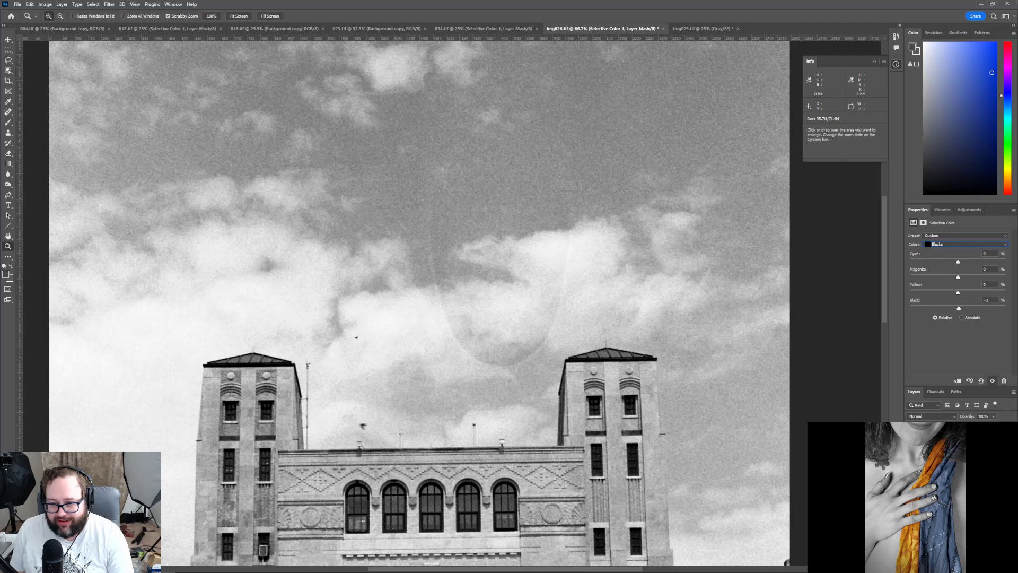
key(alt+bracketleft)
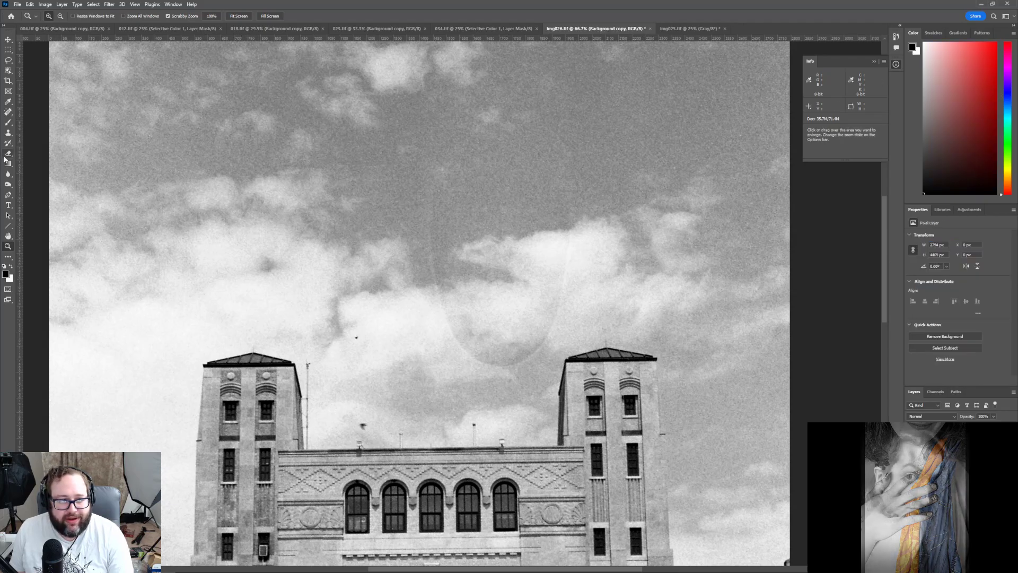
click(9, 133)
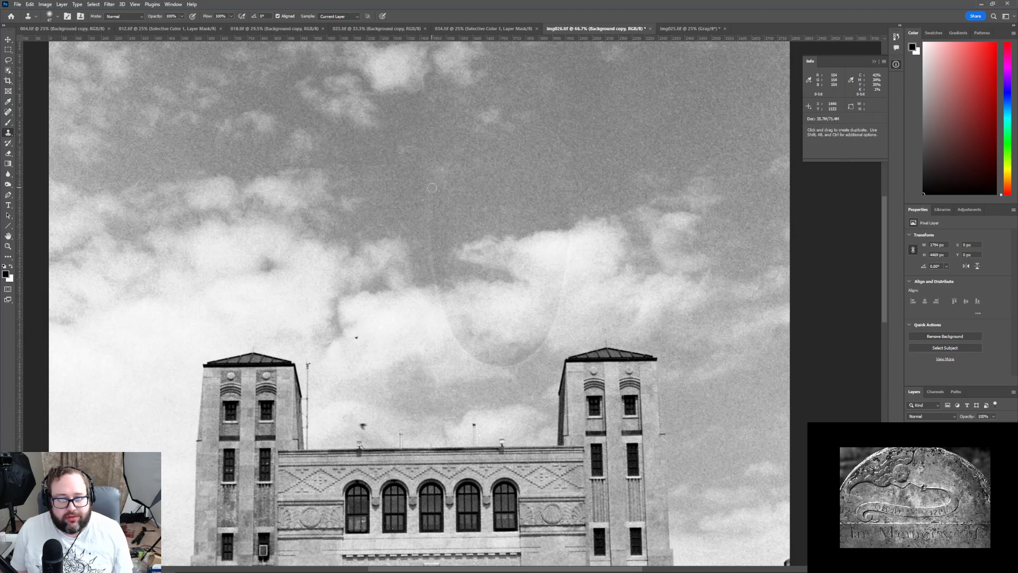
click(56, 17)
drag(58, 42, 69, 43)
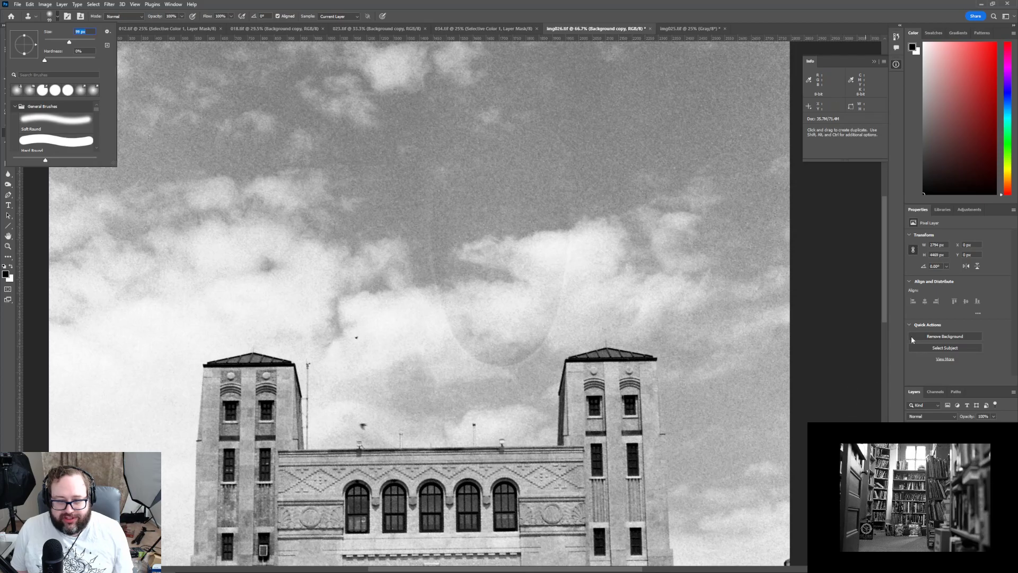
Clone clean sky and cloud over the side and lower curve of the faint U-shaped mark above the building, starting with its left edge
drag(884, 306, 886, 382)
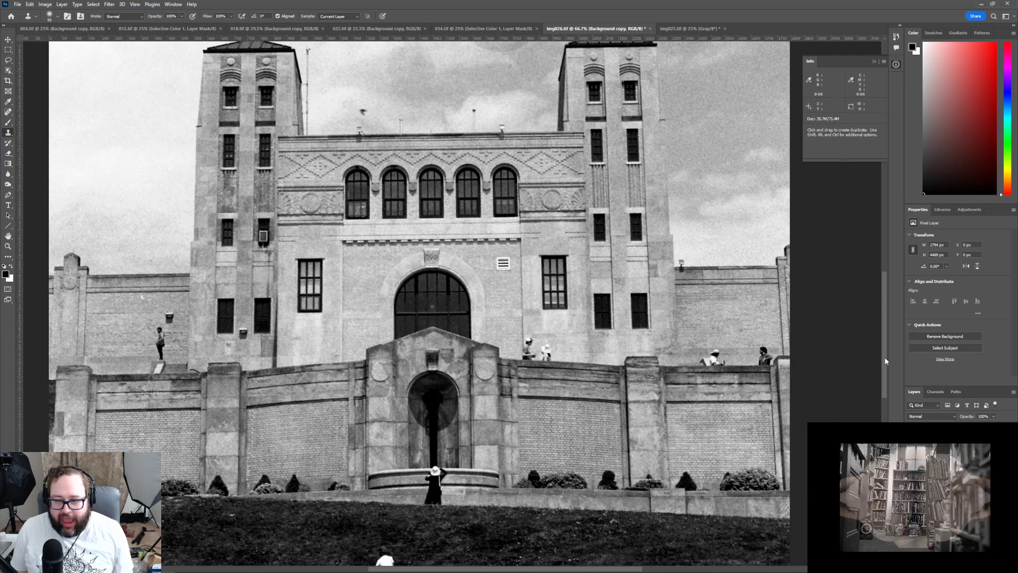
drag(884, 360, 896, 269)
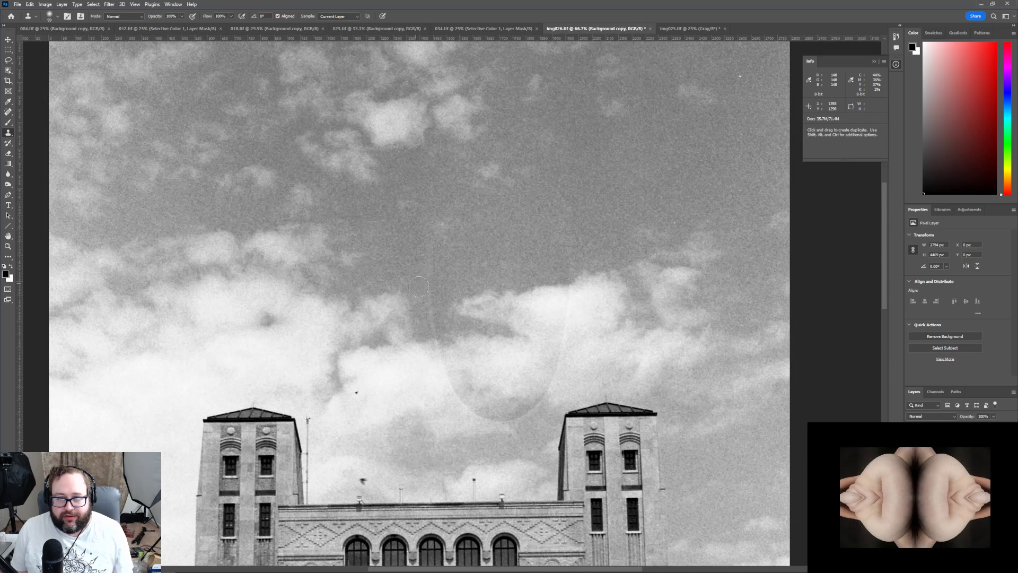
alt+click(406, 225)
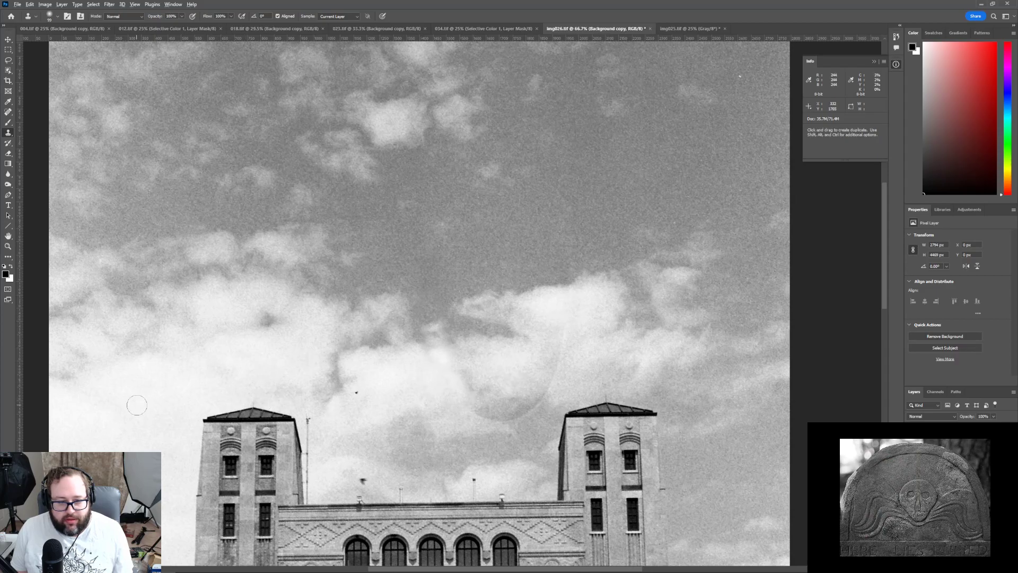
mouse_move(454, 381)
mouse_down()
mouse_move(426, 361)
mouse_move(449, 392)
mouse_move(447, 447)
mouse_move(463, 405)
mouse_up()
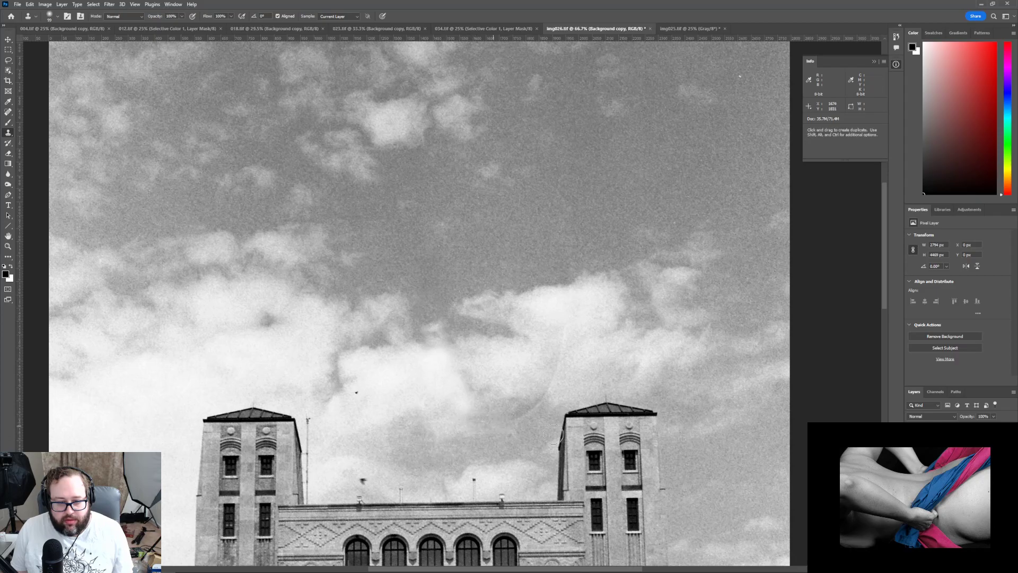
alt+click(515, 385)
drag(492, 419, 510, 417)
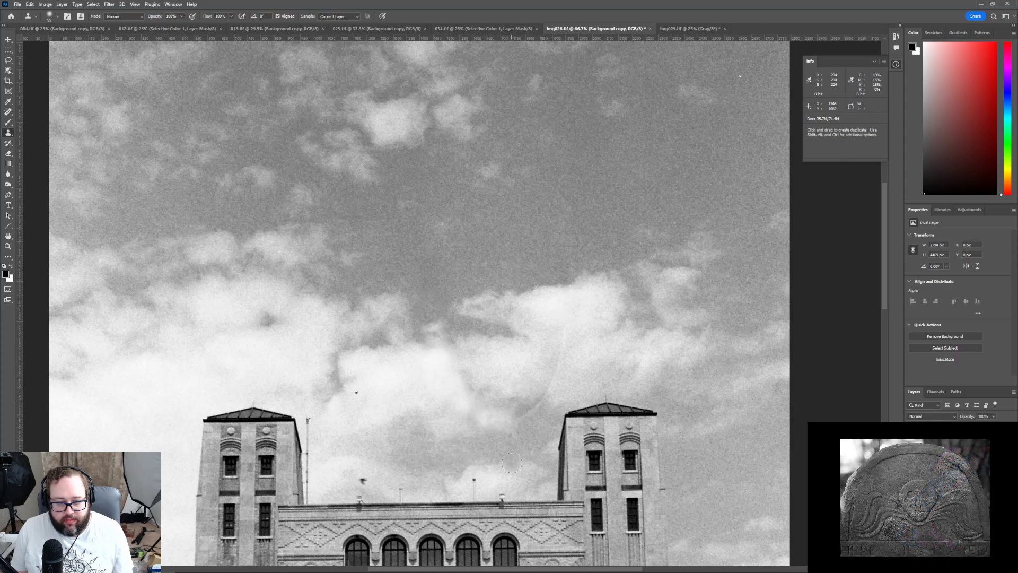
Clone nearby cloud texture over the remaining right-hand curve of the U-shaped mark beside the right tower
alt+click(416, 454)
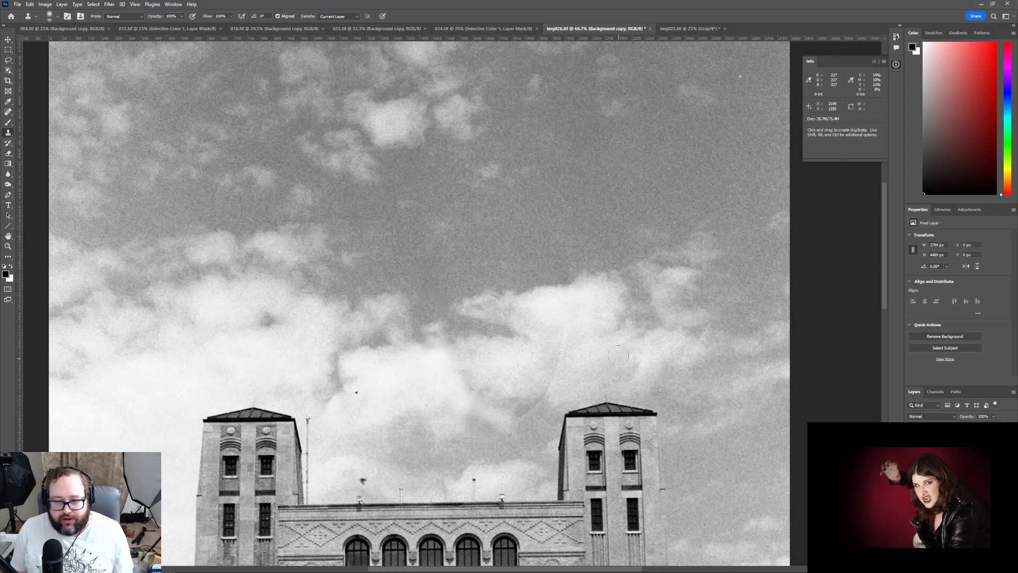
key(j)
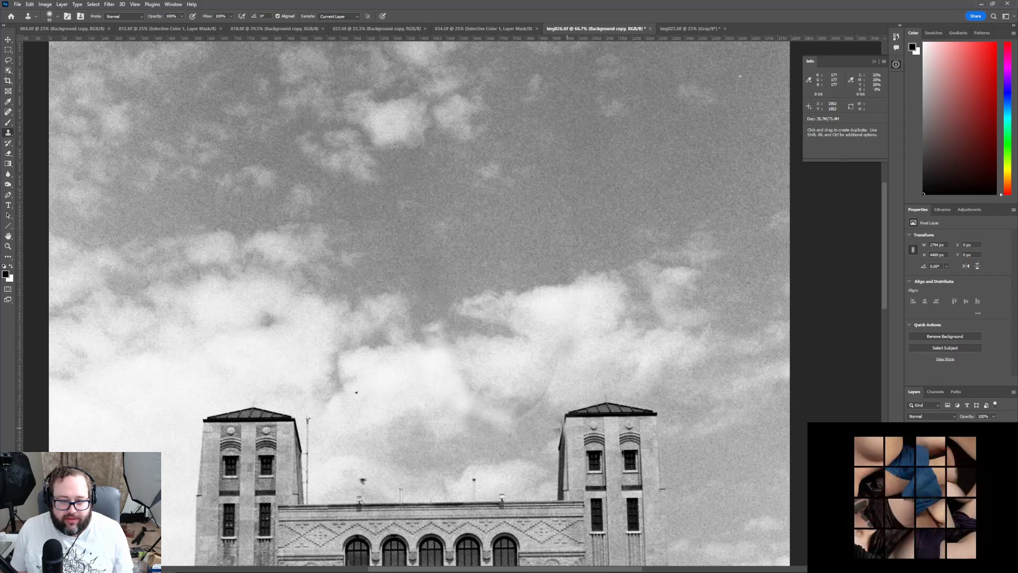
alt+click(568, 386)
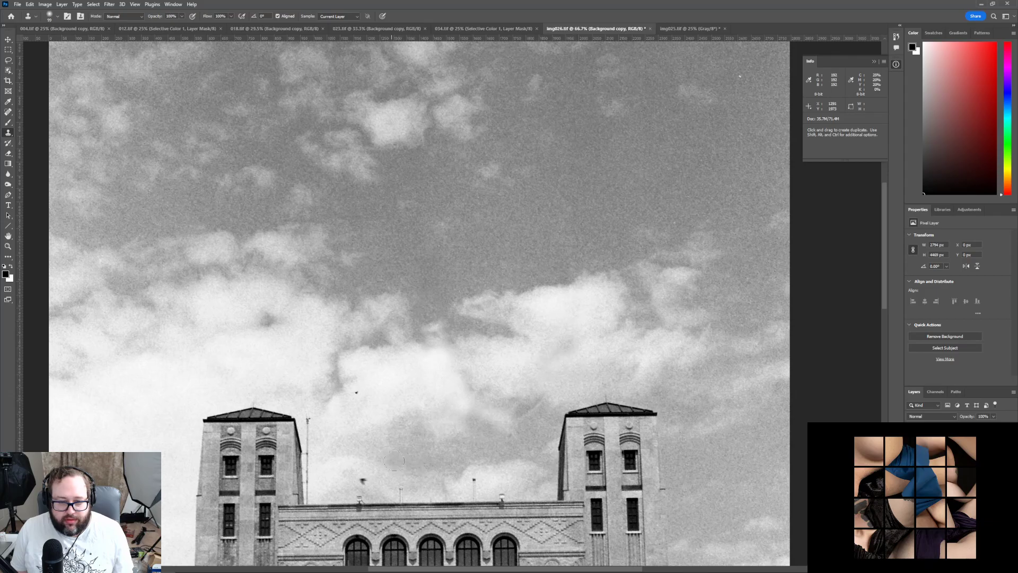
Blend the retouched clouds between the two towers with further Clone Stamp strokes and inspect the area at 100%
scroll(393, 459, down, 3)
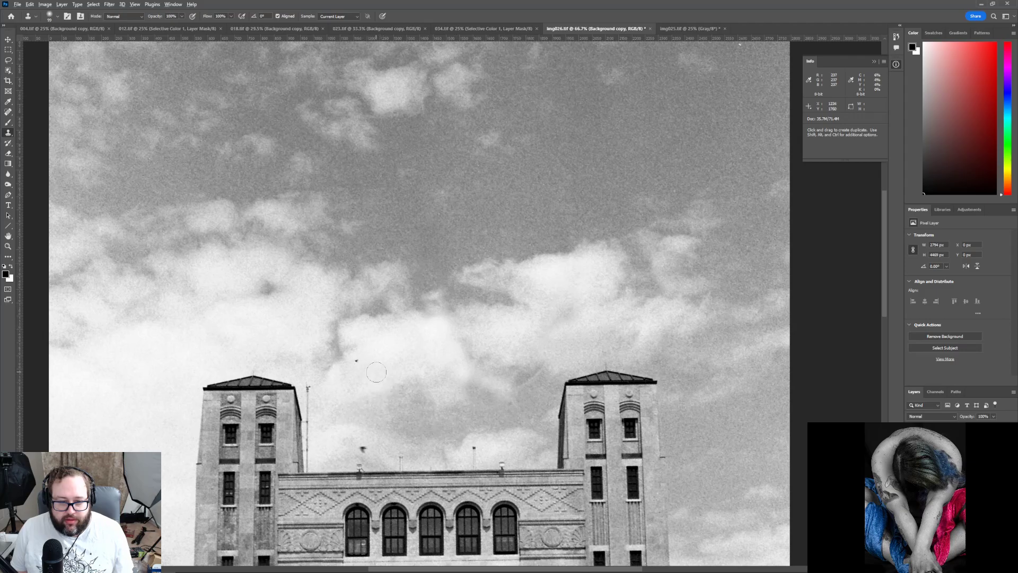
mouse_move(531, 373)
mouse_down()
mouse_move(514, 456)
mouse_move(491, 458)
mouse_move(490, 390)
mouse_up()
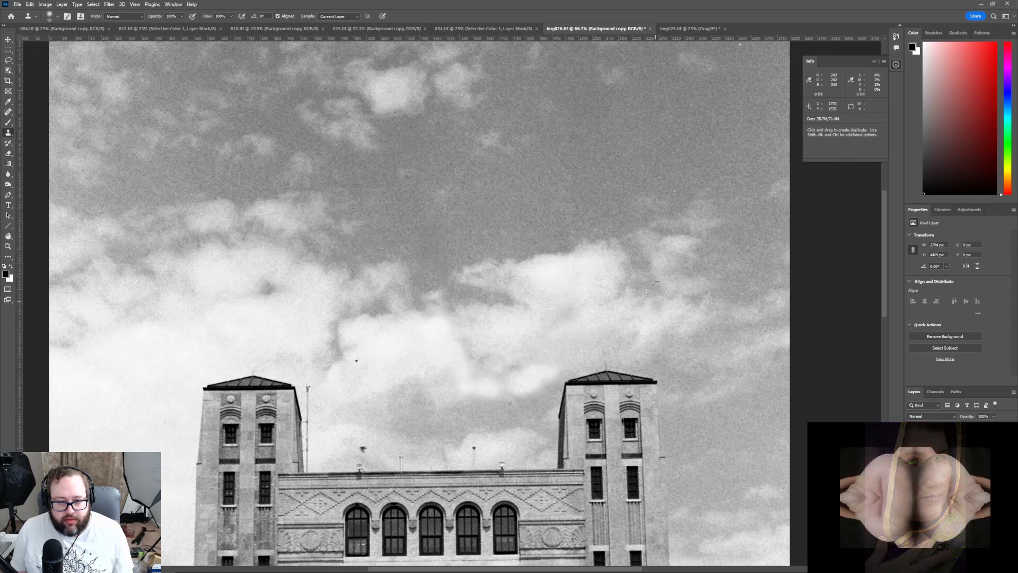
scroll(447, 327, down, 1)
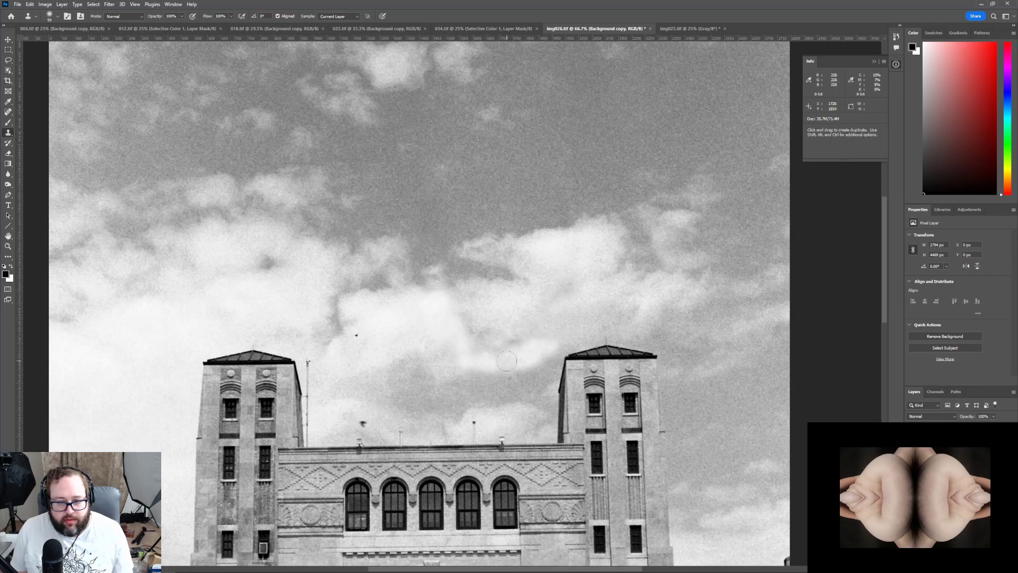
mouse_move(468, 338)
mouse_down()
mouse_move(462, 317)
mouse_move(457, 324)
mouse_move(459, 334)
mouse_move(468, 315)
mouse_up()
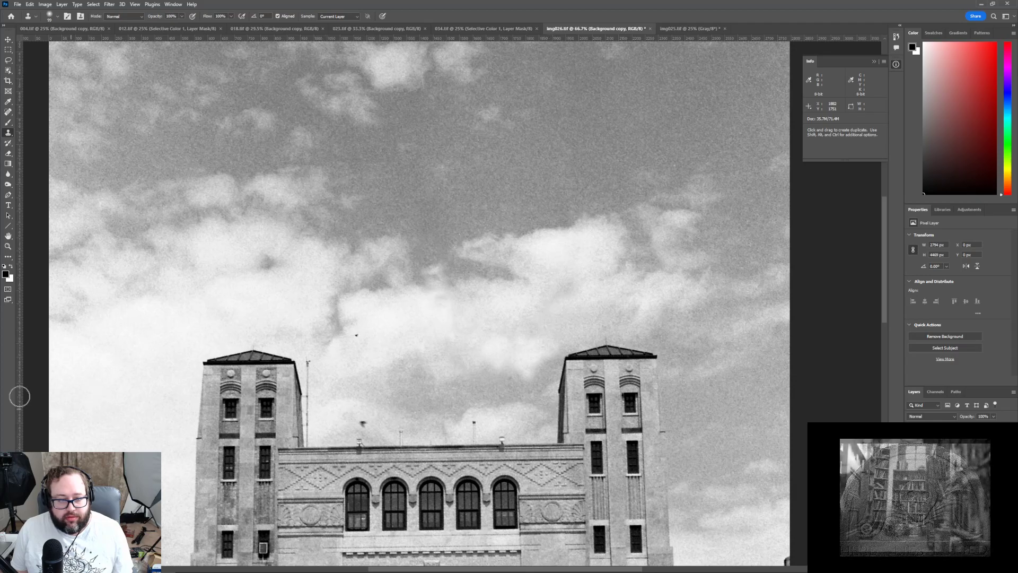
click(7, 247)
click(438, 305)
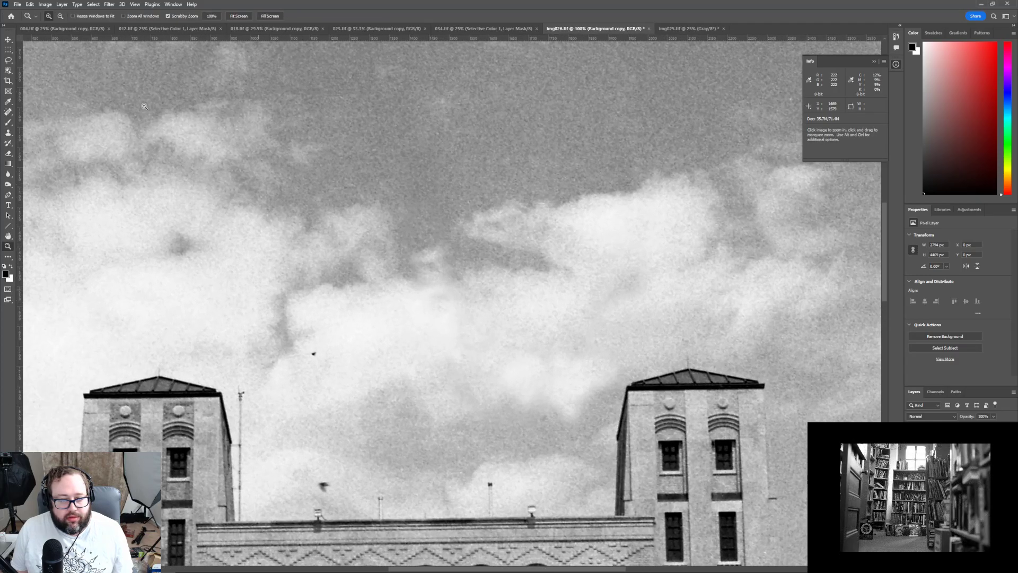
Straighten the building photo with the Crop tool by rotating it about 0.9° and apply the crop
alt+click(363, 241)
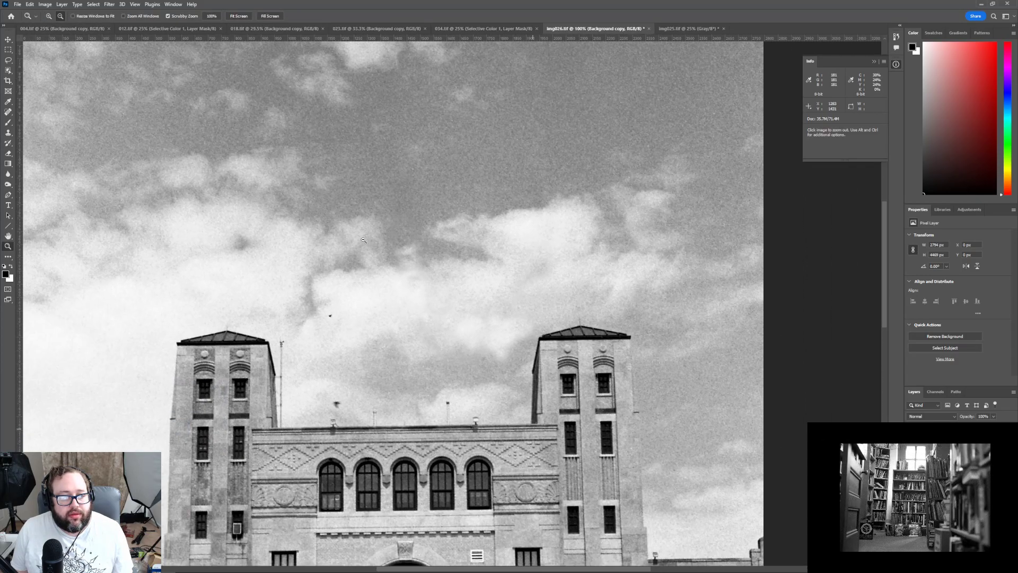
alt+click(364, 242)
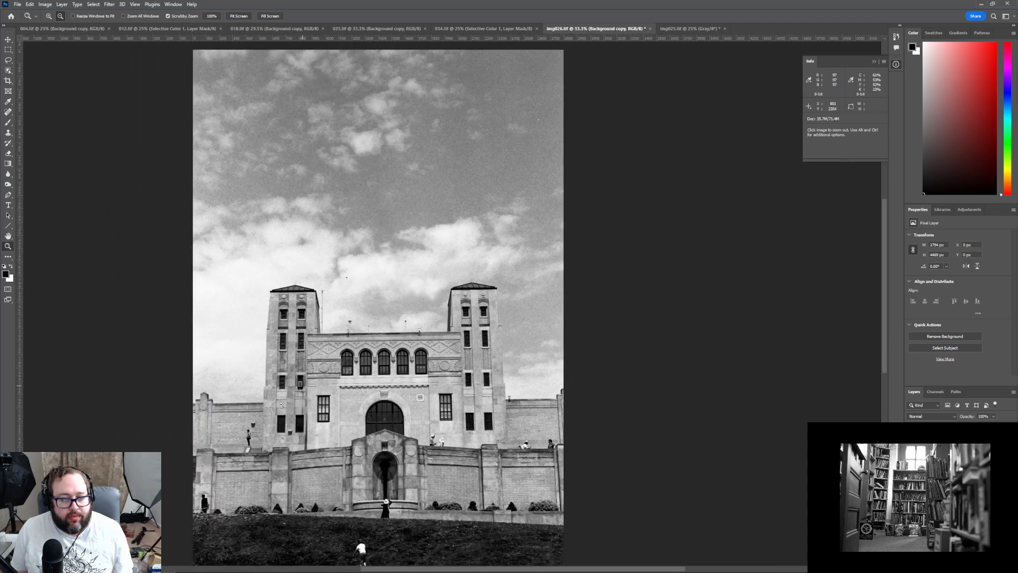
scroll(383, 253, down, 3)
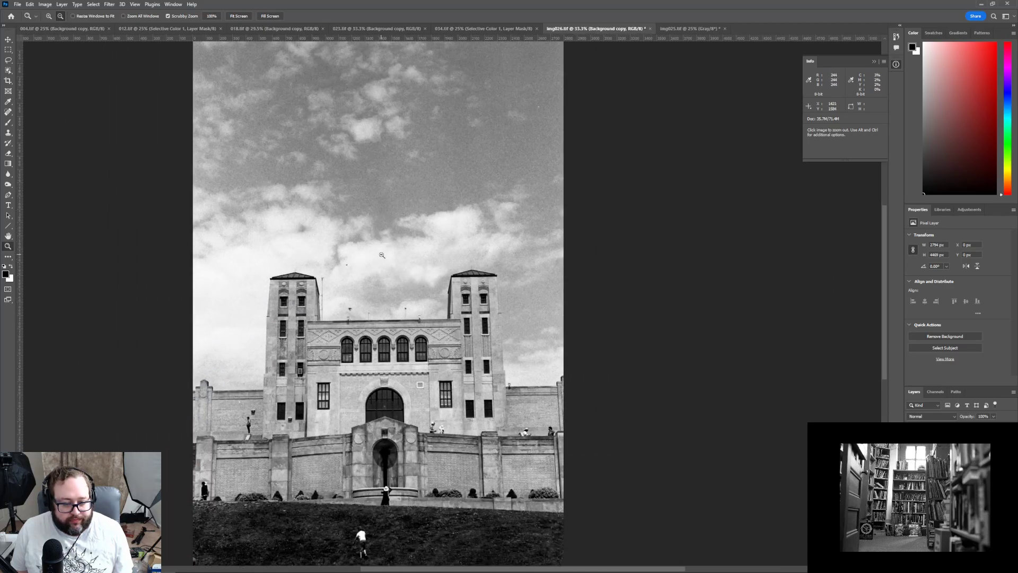
scroll(381, 328, down, 4)
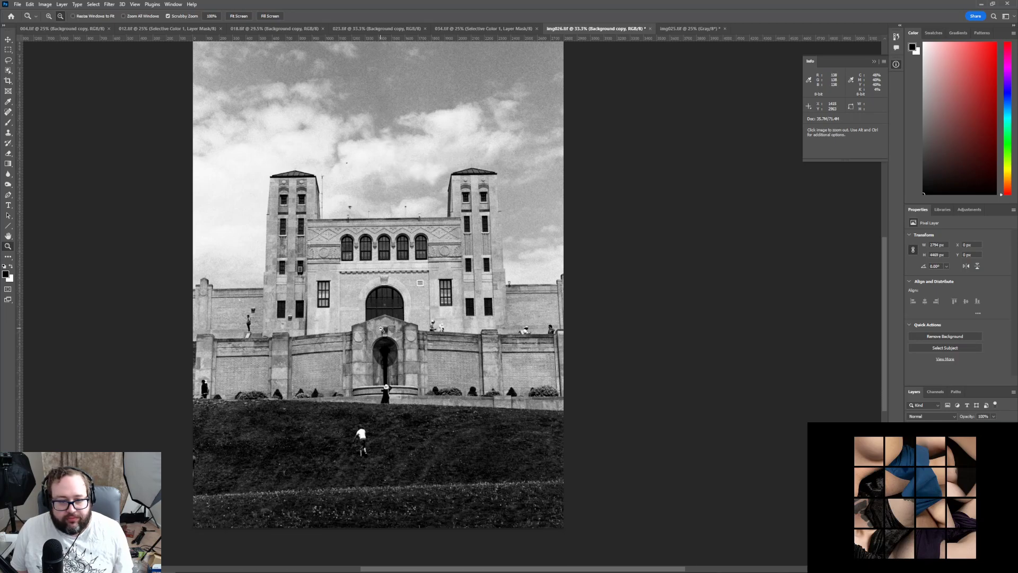
scroll(381, 329, up, 1)
scroll(381, 328, up, 5)
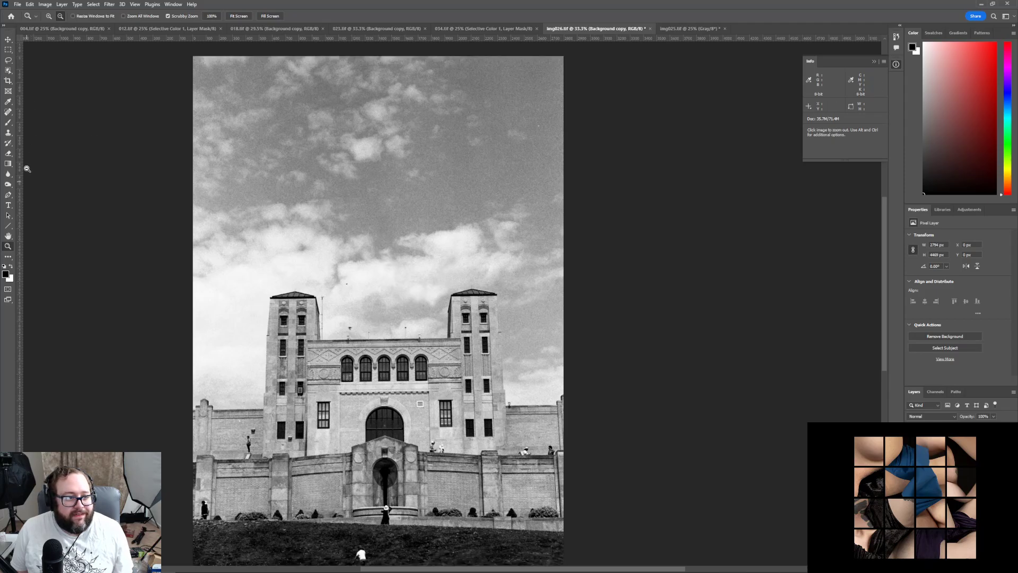
click(9, 80)
drag(582, 52, 584, 54)
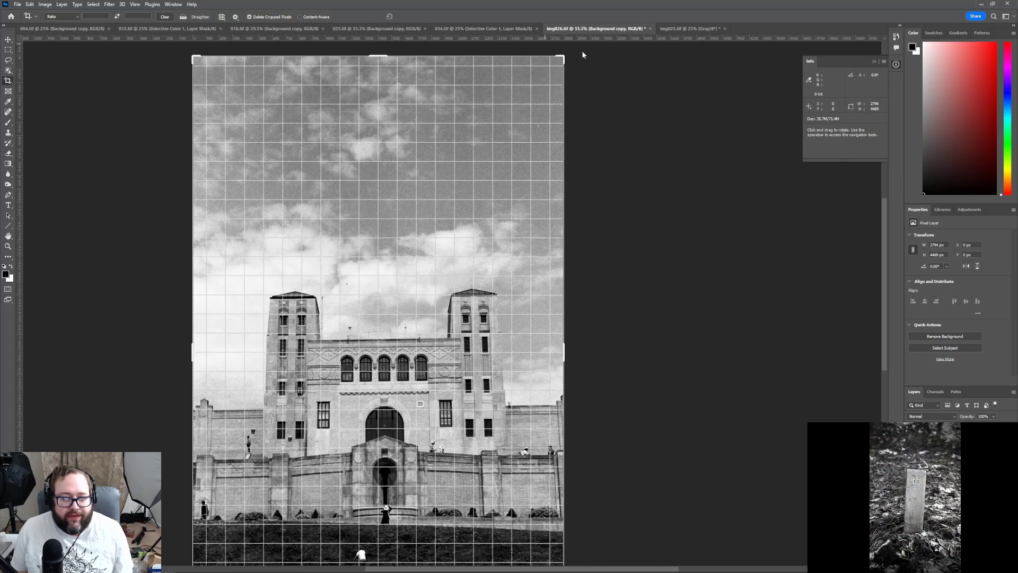
drag(584, 53, 585, 58)
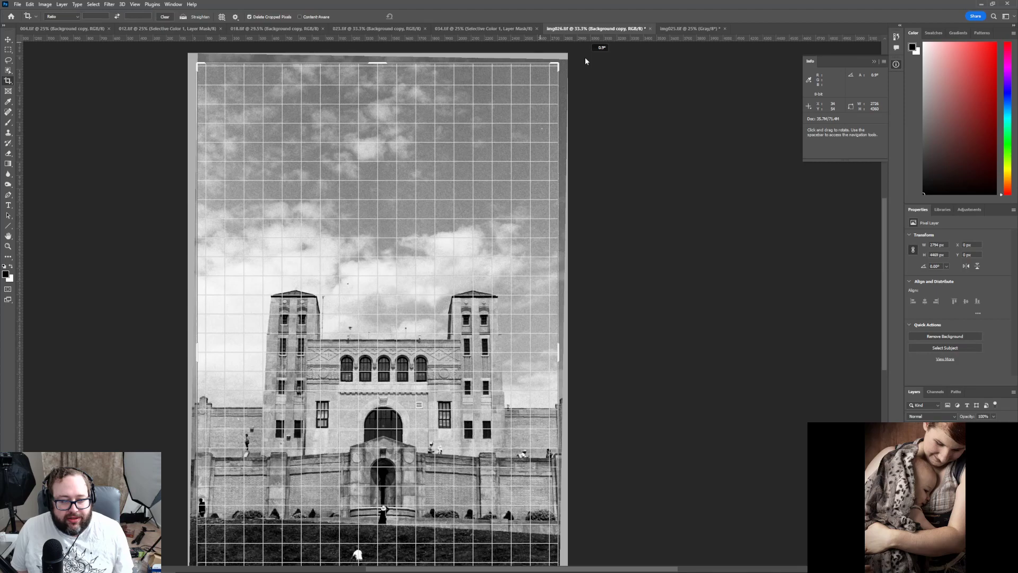
drag(586, 61, 586, 62)
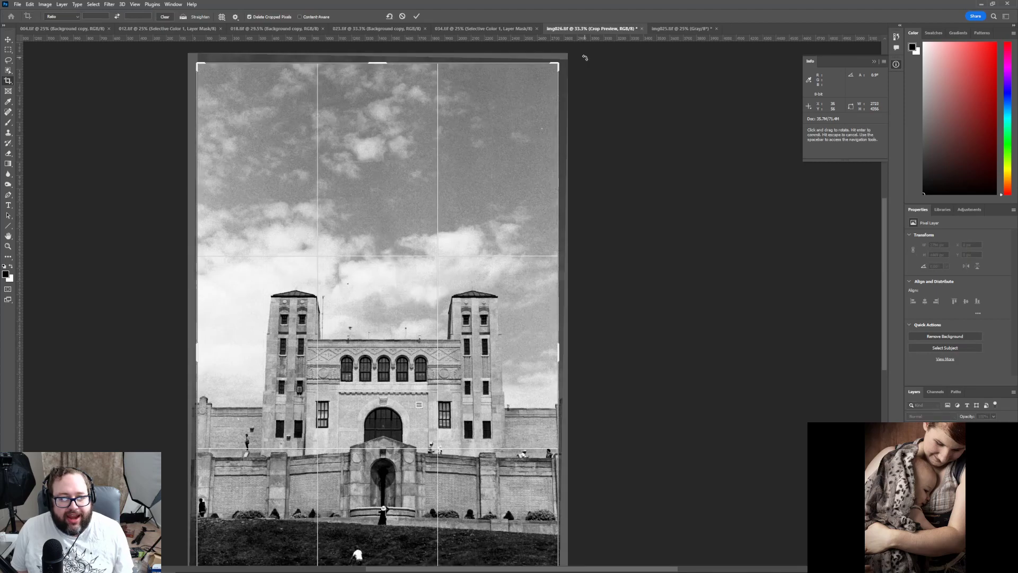
click(416, 16)
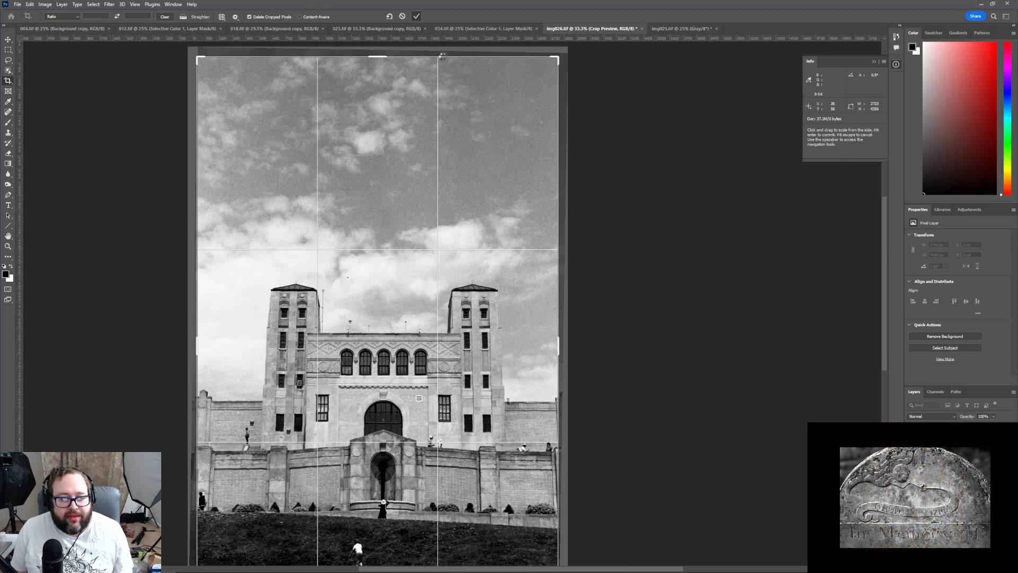
Clone out the white dust speck in the upper-right sky of the photo with the Clone Stamp
scroll(620, 228, down, 3)
scroll(619, 257, down, 3)
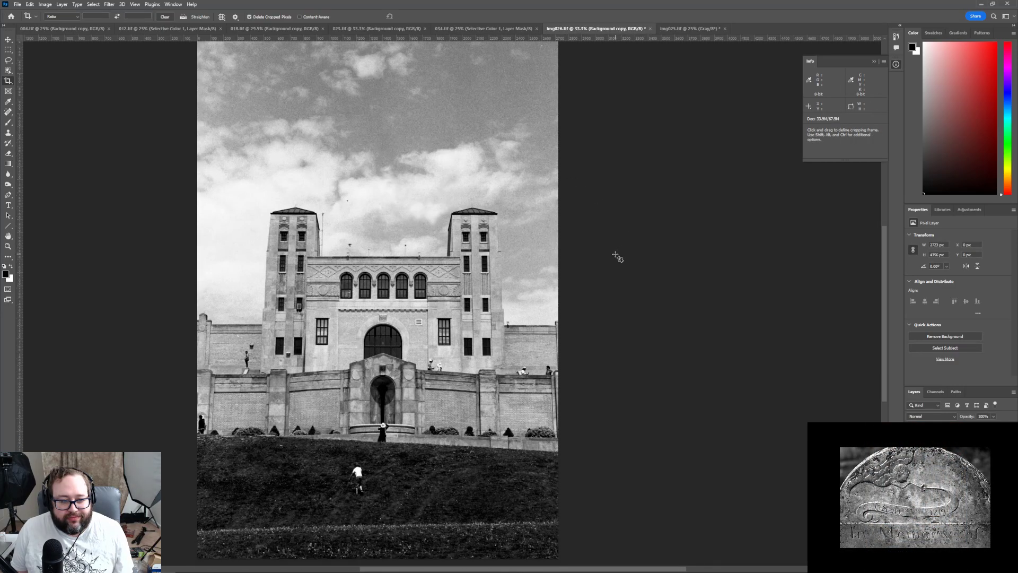
scroll(618, 258, up, 4)
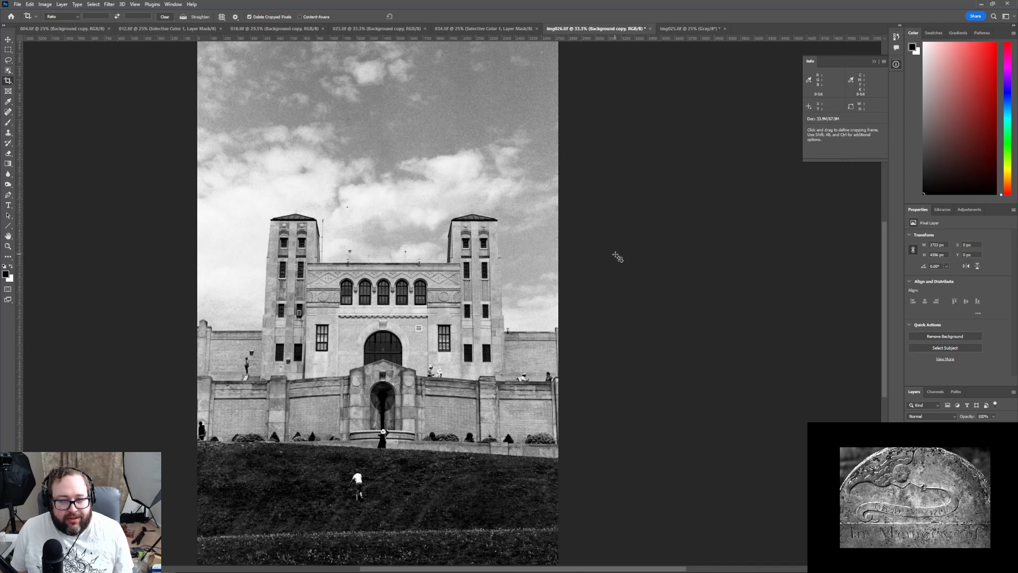
scroll(300, 132, up, 2)
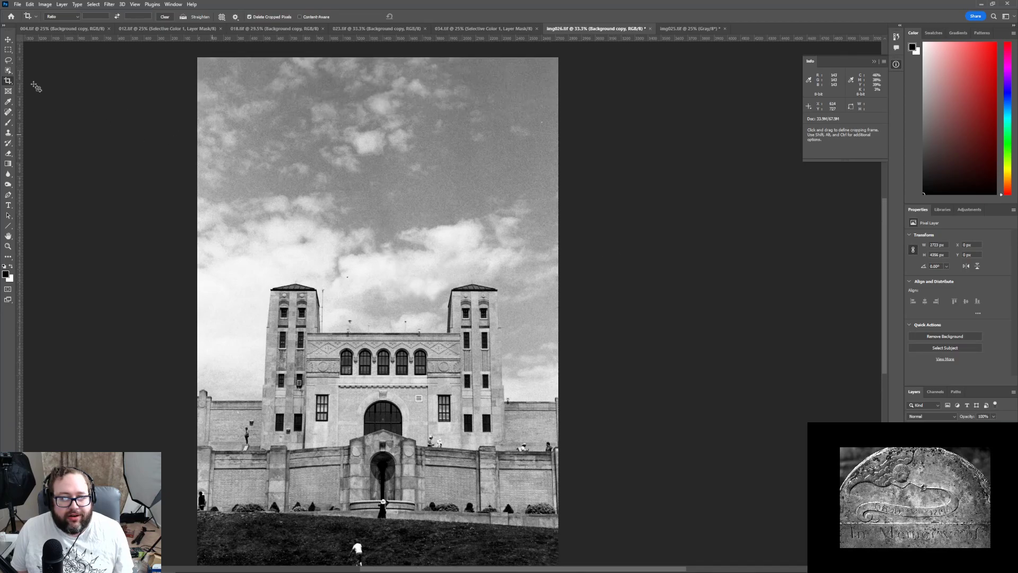
click(8, 246)
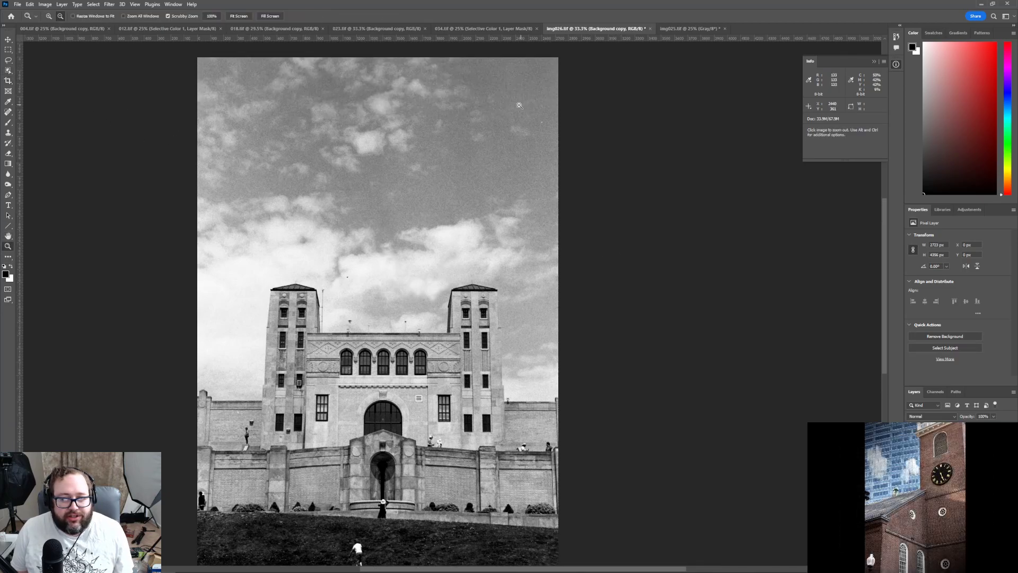
click(48, 16)
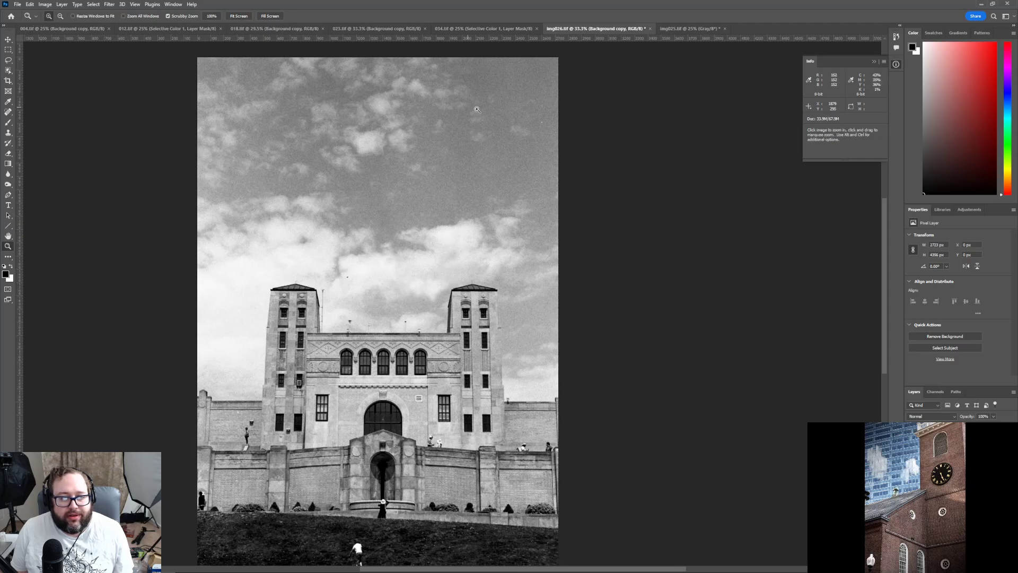
click(519, 117)
click(476, 122)
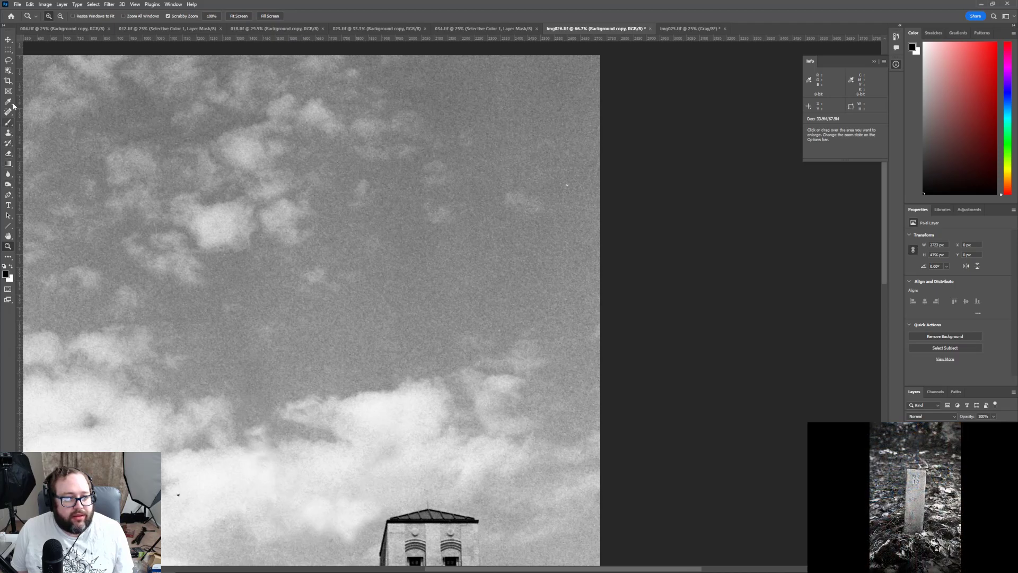
click(8, 132)
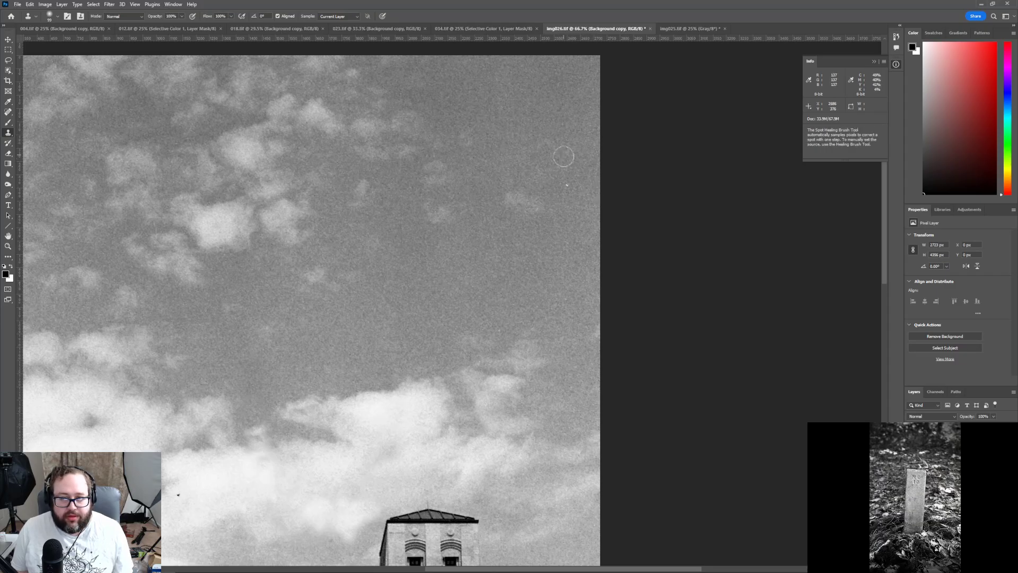
Inspect the rest of the sky and the towers for remaining dust specks
scroll(384, 206, down, 2)
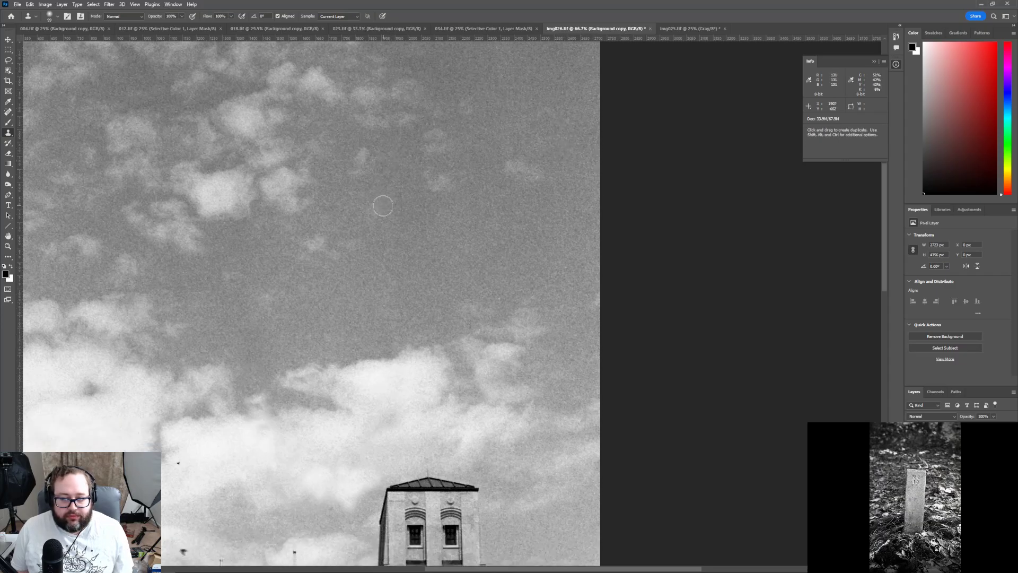
scroll(383, 205, down, 6)
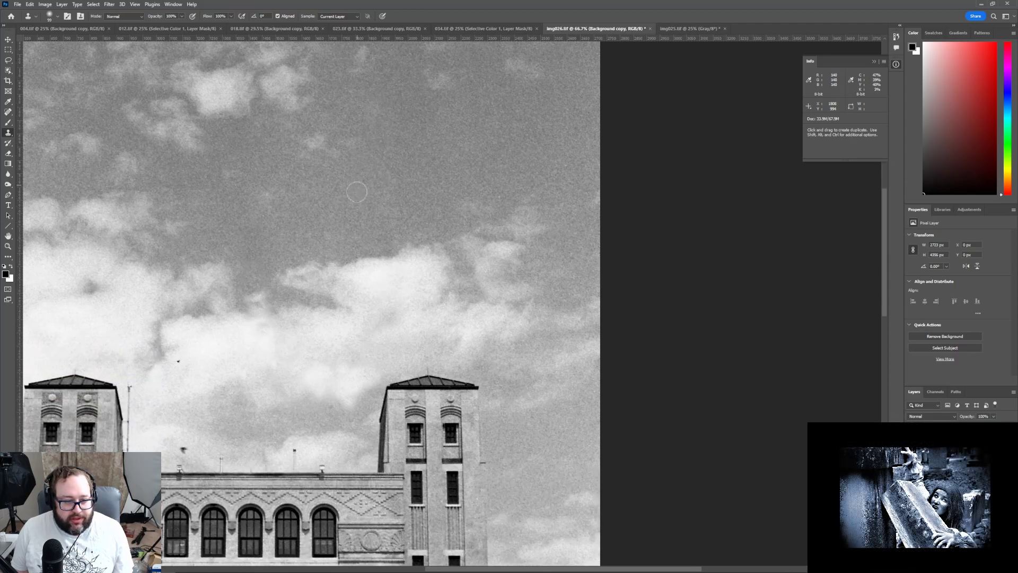
scroll(358, 192, down, 4)
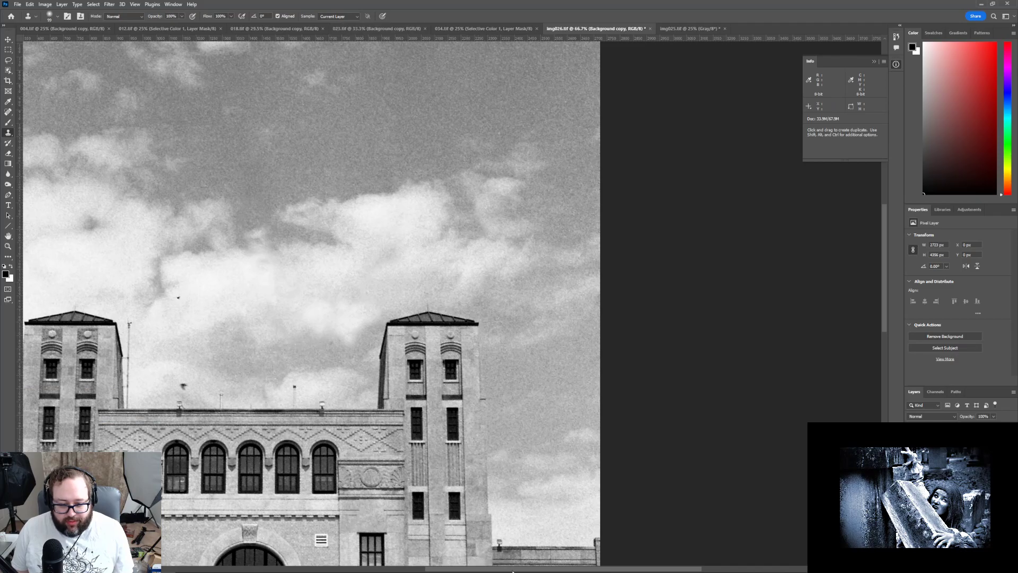
drag(514, 570, 434, 570)
scroll(537, 123, down, 1)
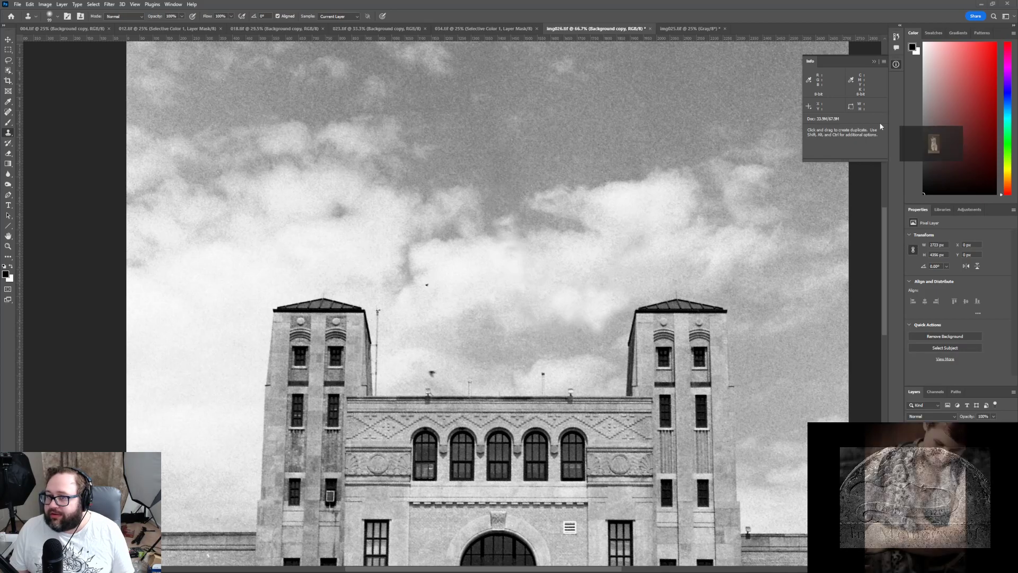
Switch to the browser to view the vintage photo of the dressed-up cat and return to Photoshop
key(alt+Tab)
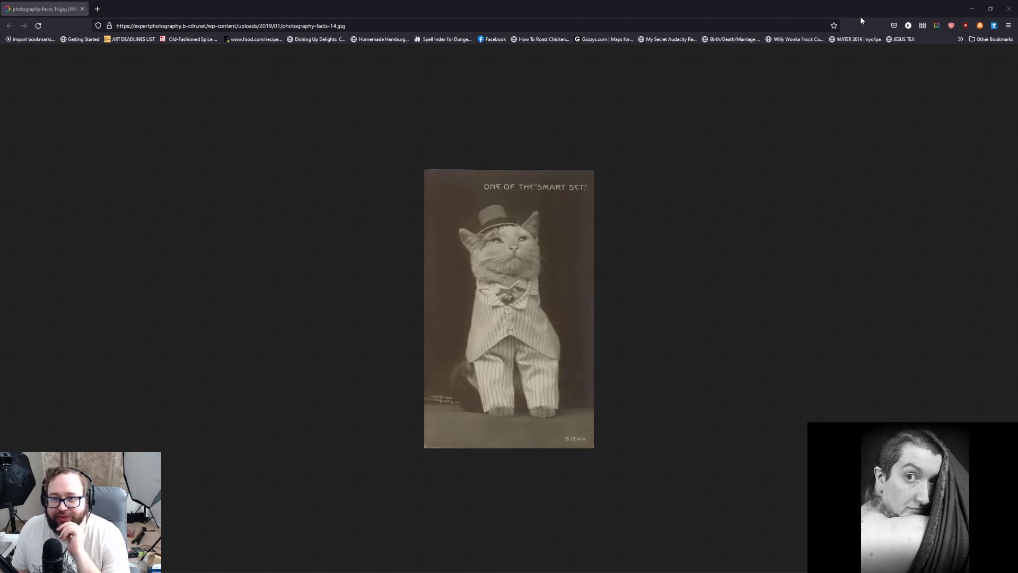
click(972, 8)
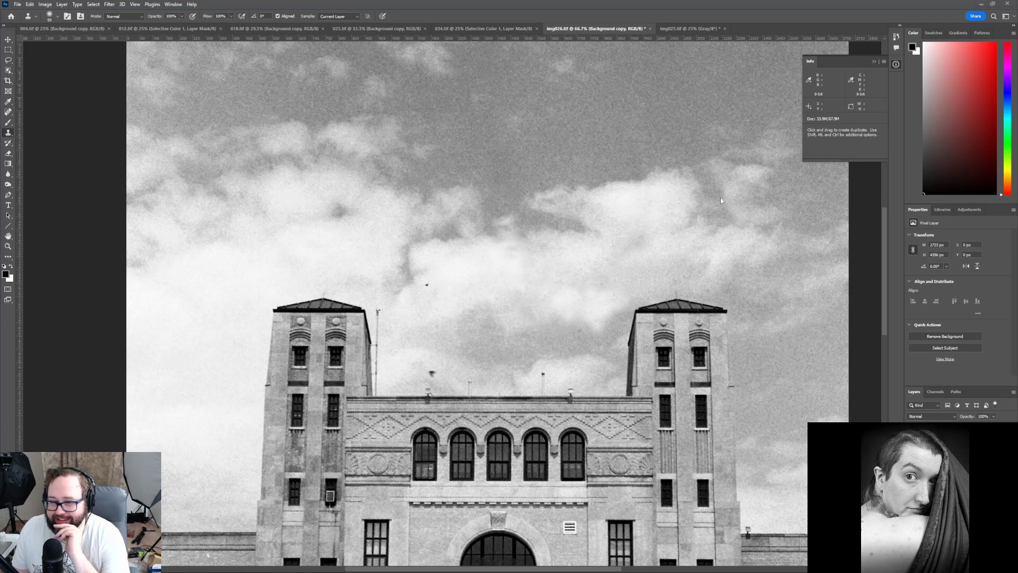
Save the building photo as 026.tif in the Toronto May 2022 folder, using TIFF format without image compression
scroll(753, 398, down, 3)
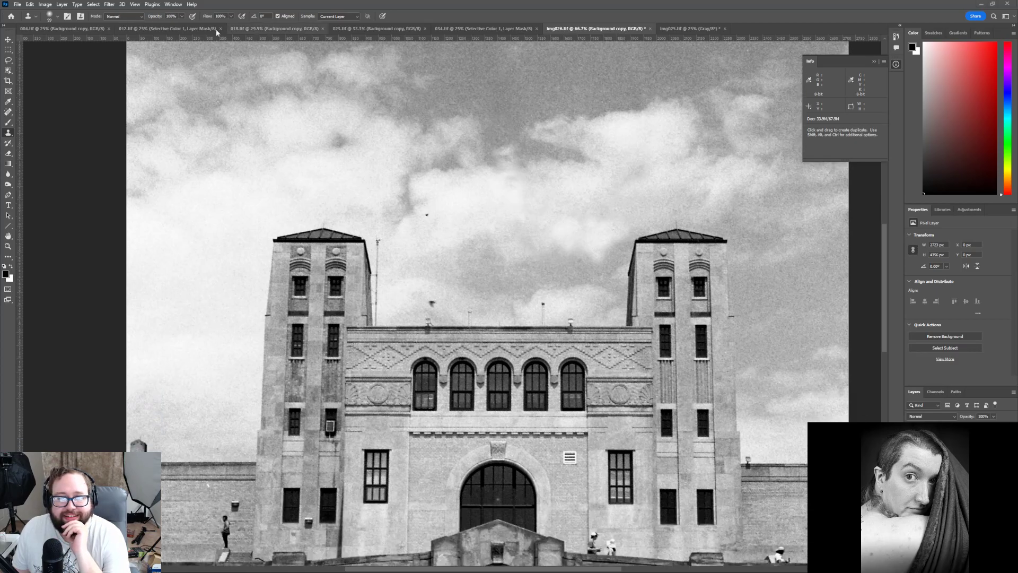
click(19, 5)
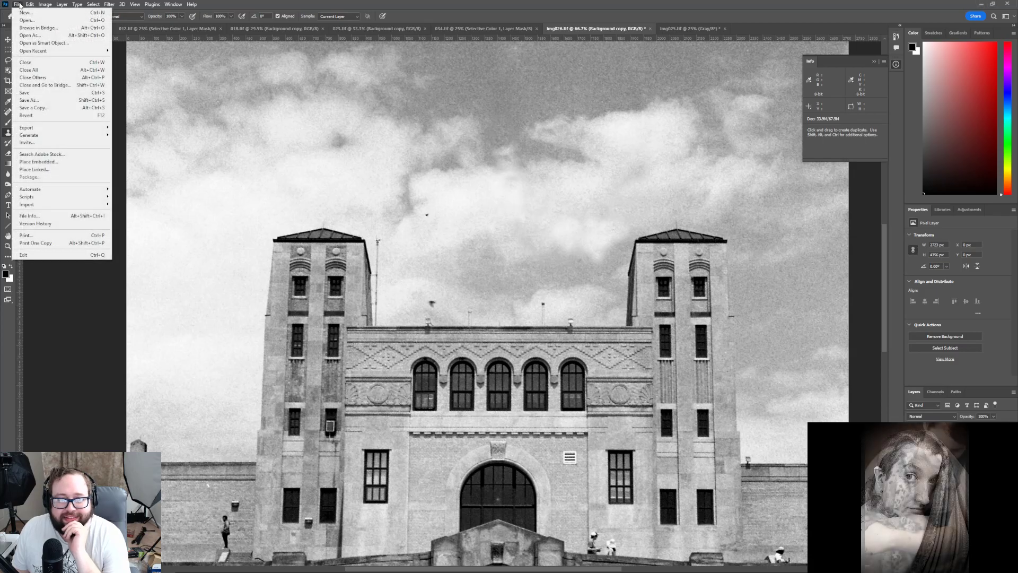
click(39, 101)
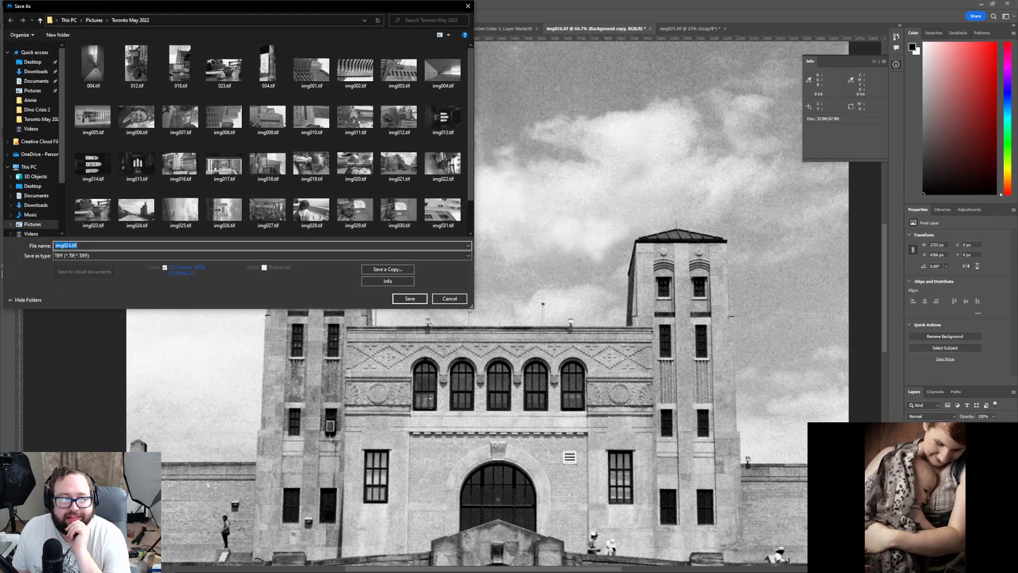
key(Home)
key(Delete)
key(Delete)
key(Delete)
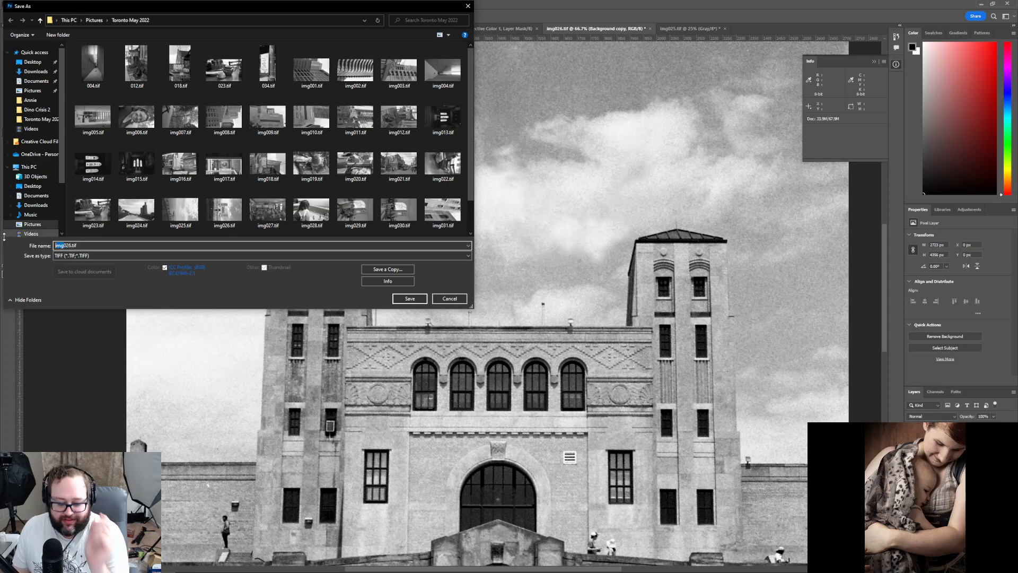
click(410, 298)
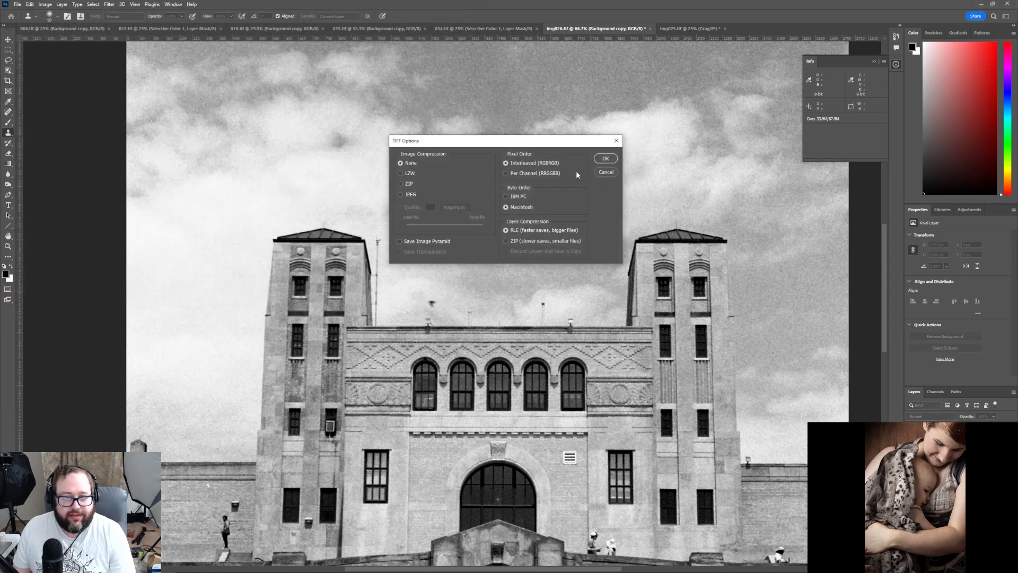
click(605, 160)
click(471, 210)
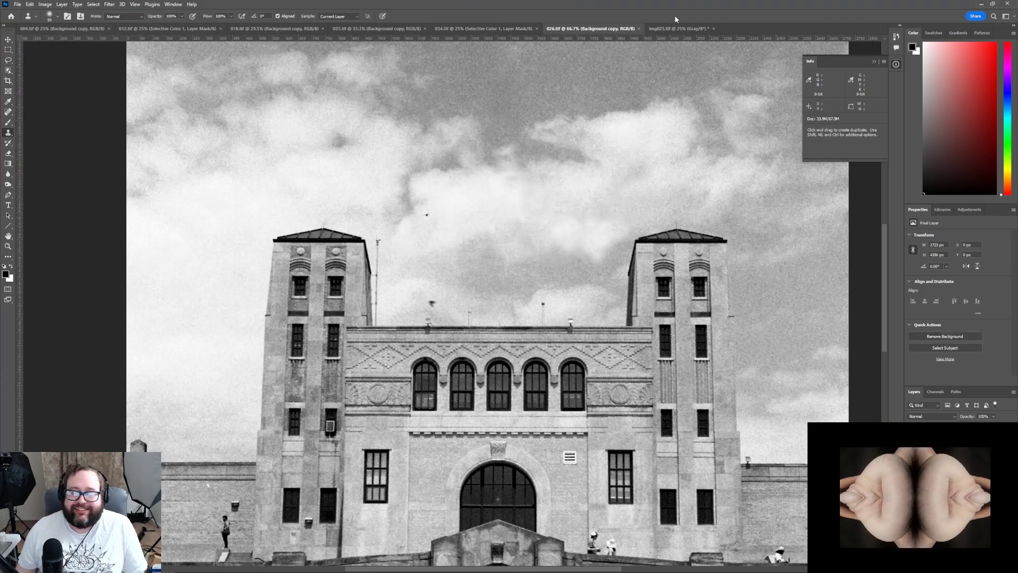
View the whole saved photo at a zoom that fits the screen
click(8, 246)
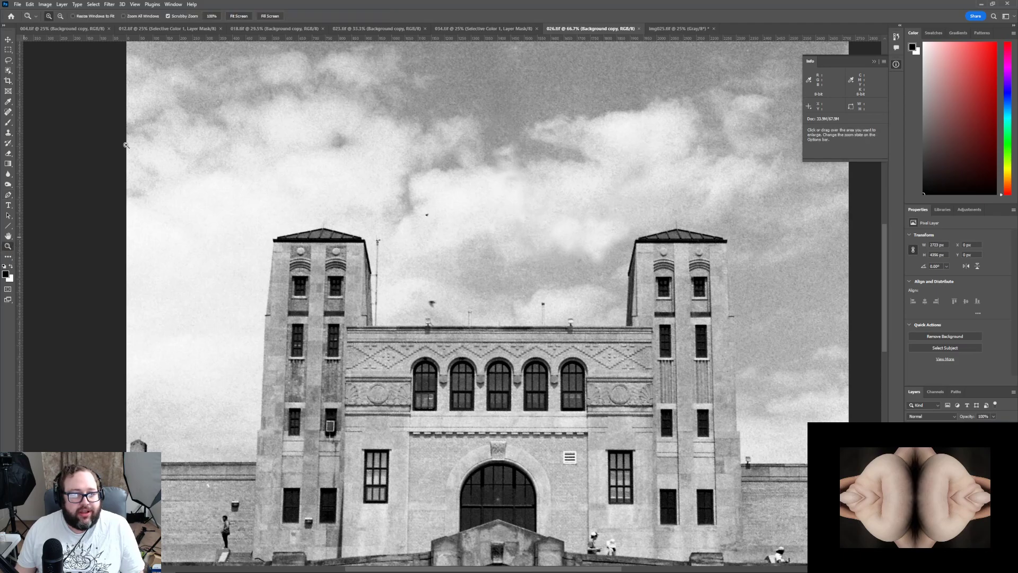
click(212, 16)
click(238, 16)
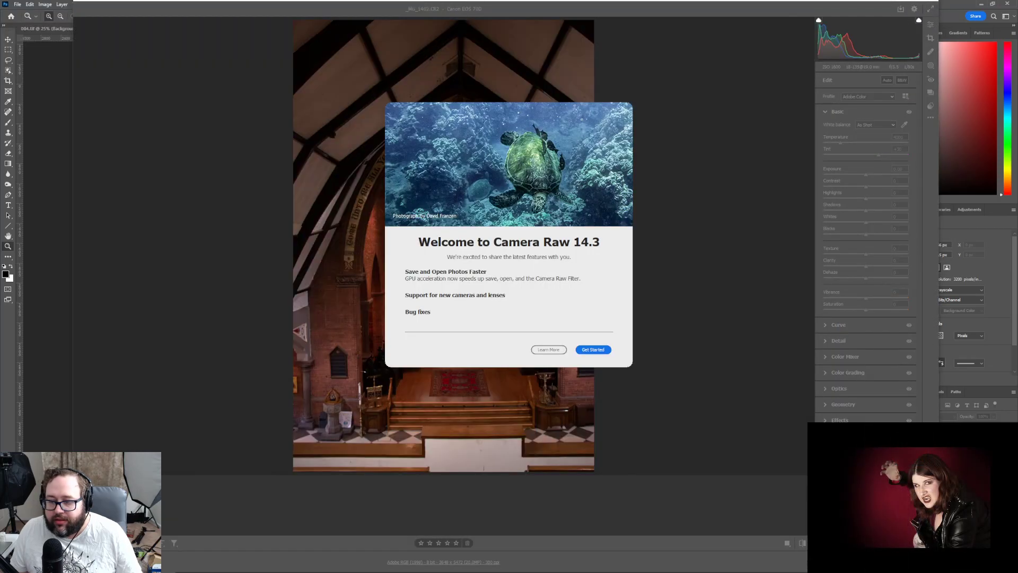
Dismiss the Camera Raw welcome message, open _MG_1402.CR2 in Photoshop, and inspect the church's arch and stained-glass windows at 50%
click(593, 350)
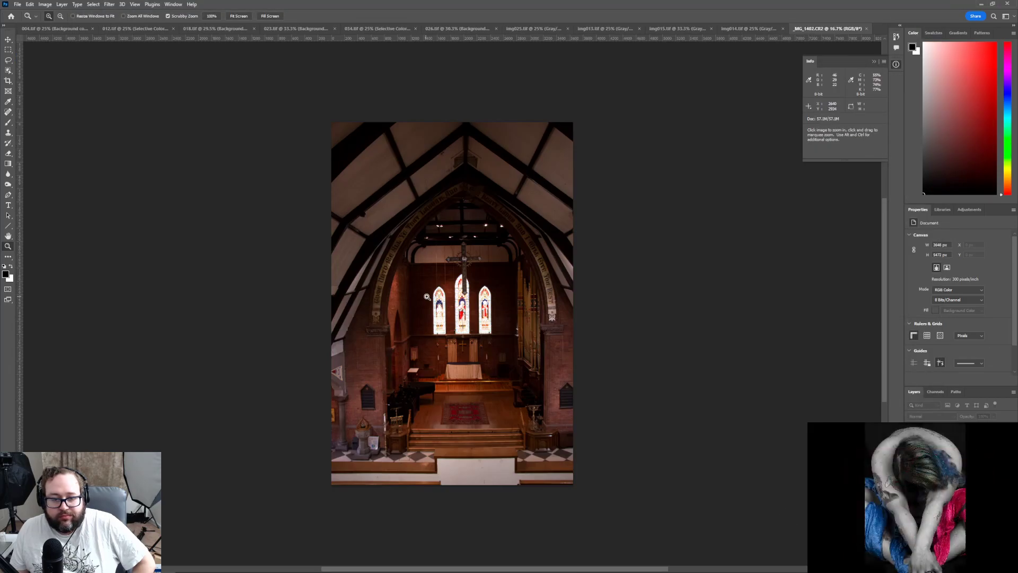
click(457, 303)
click(457, 303)
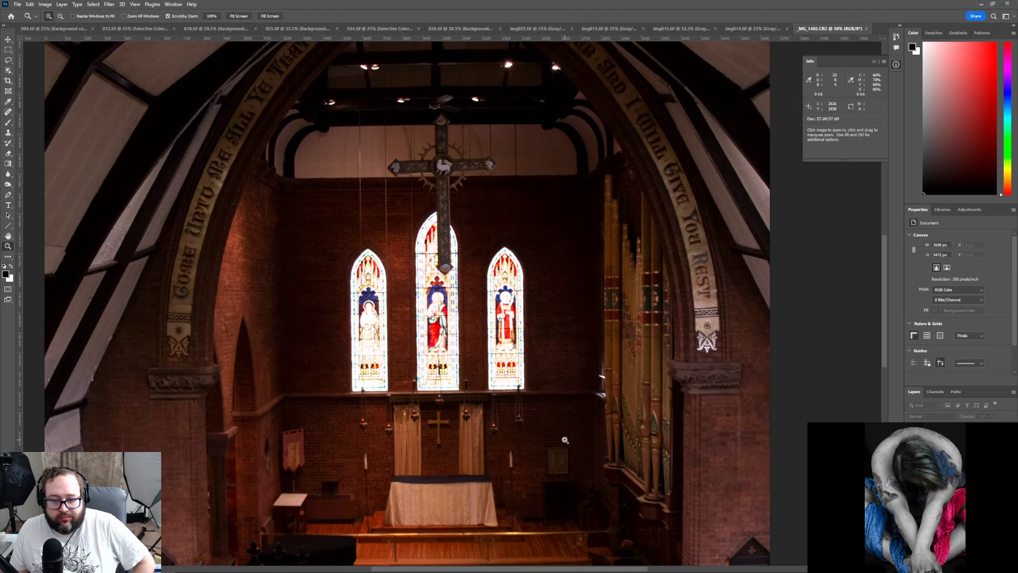
scroll(565, 440, up, 5)
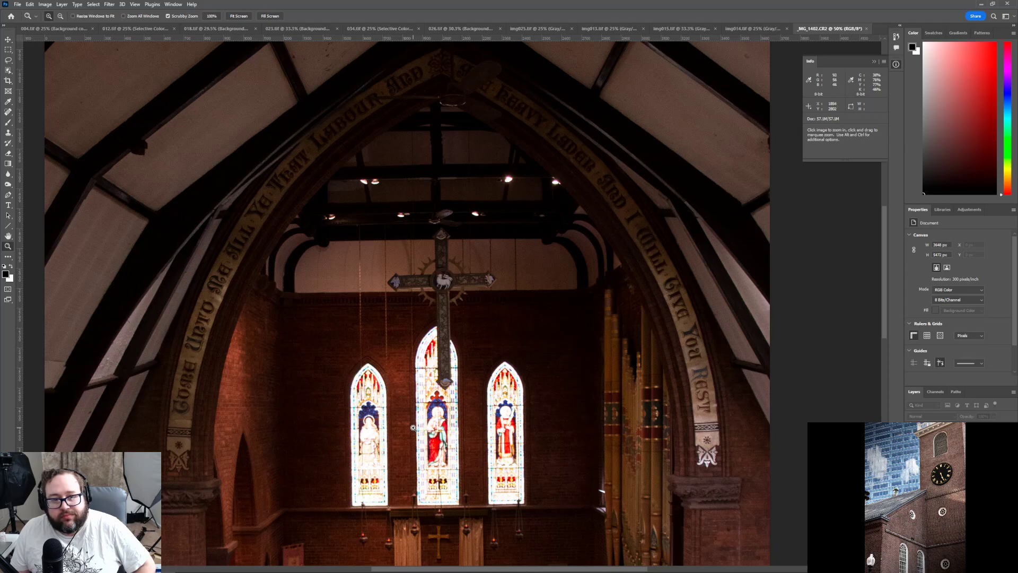
scroll(413, 428, down, 3)
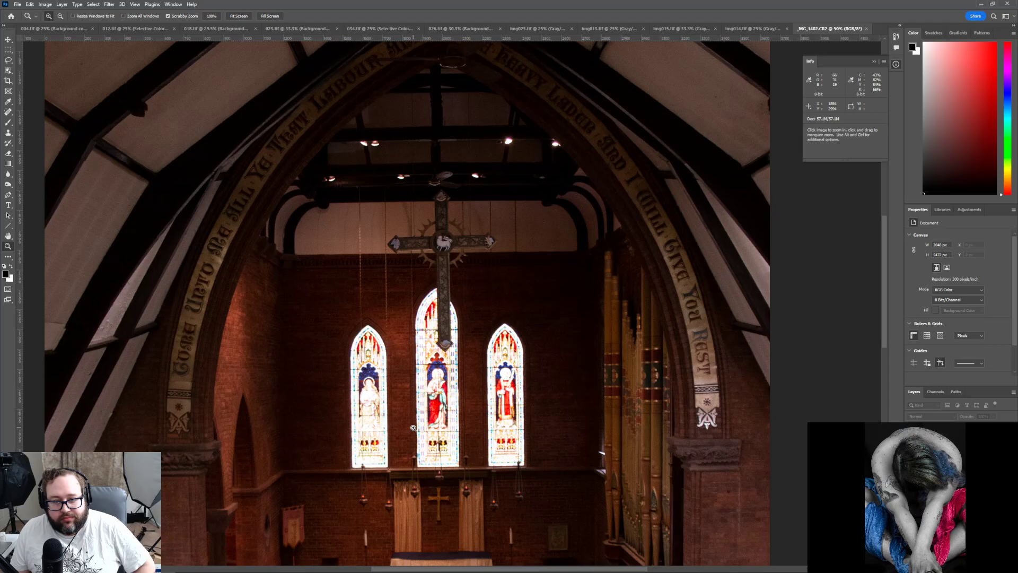
scroll(413, 428, down, 2)
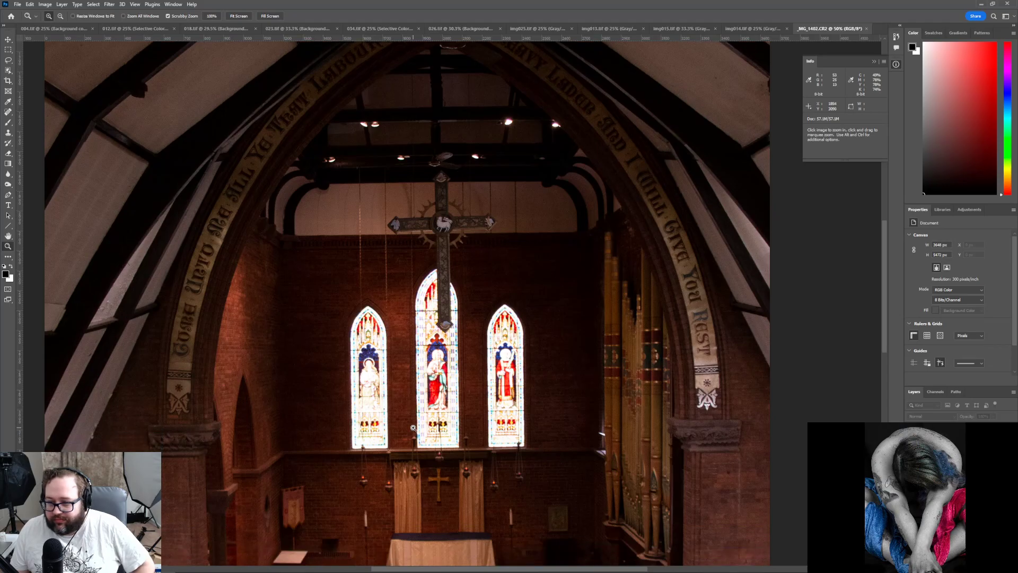
Close _MG_1402.CR2 without saving changes, and close the scanned photos img014.tif, img015.tif and img013.tif
click(867, 30)
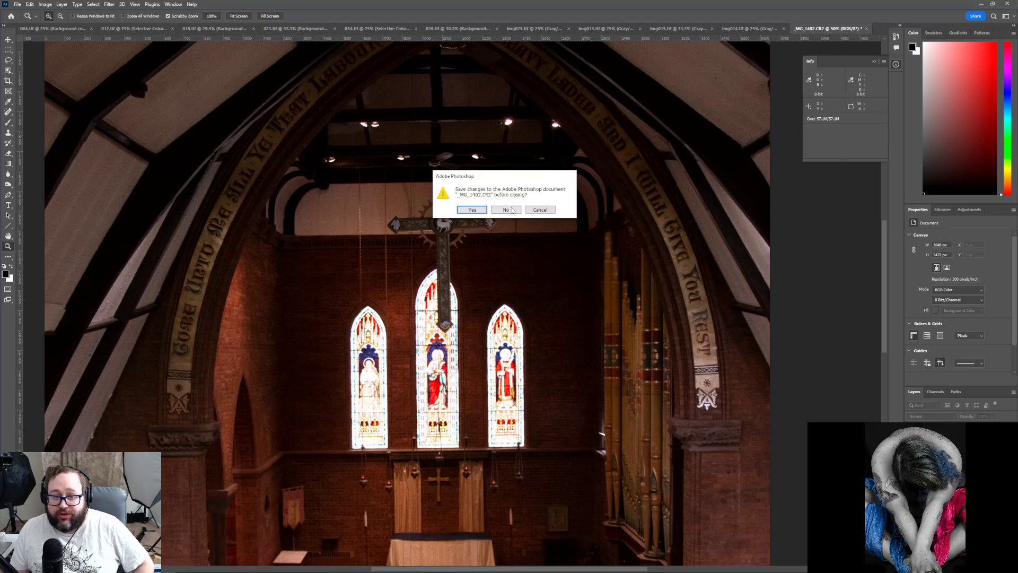
click(512, 208)
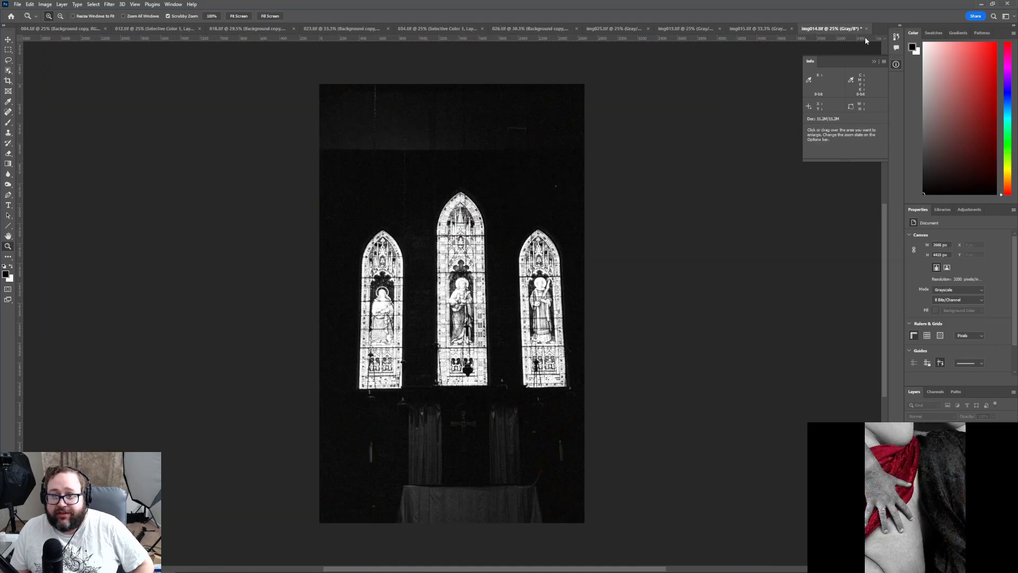
click(866, 29)
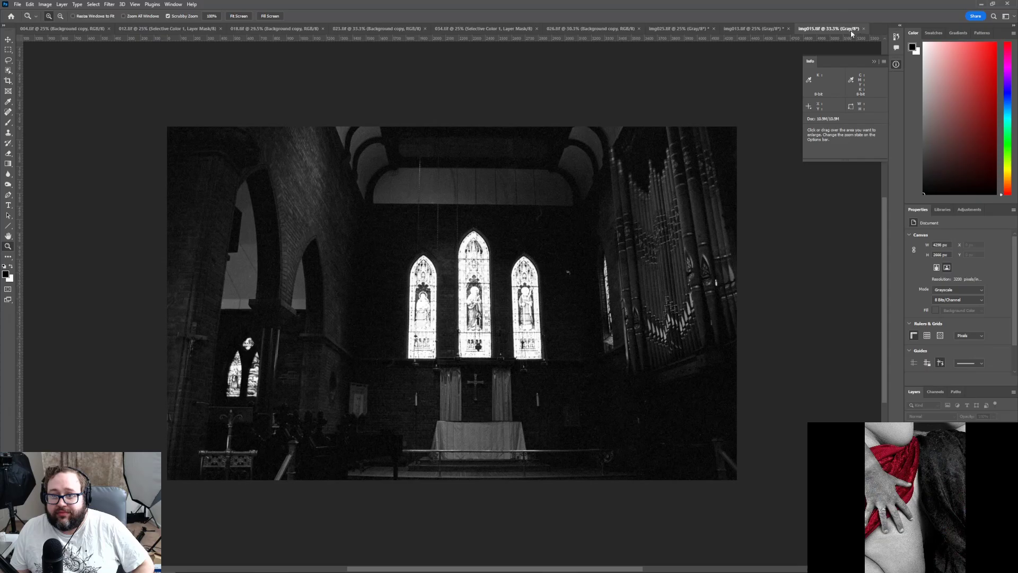
click(864, 29)
click(789, 29)
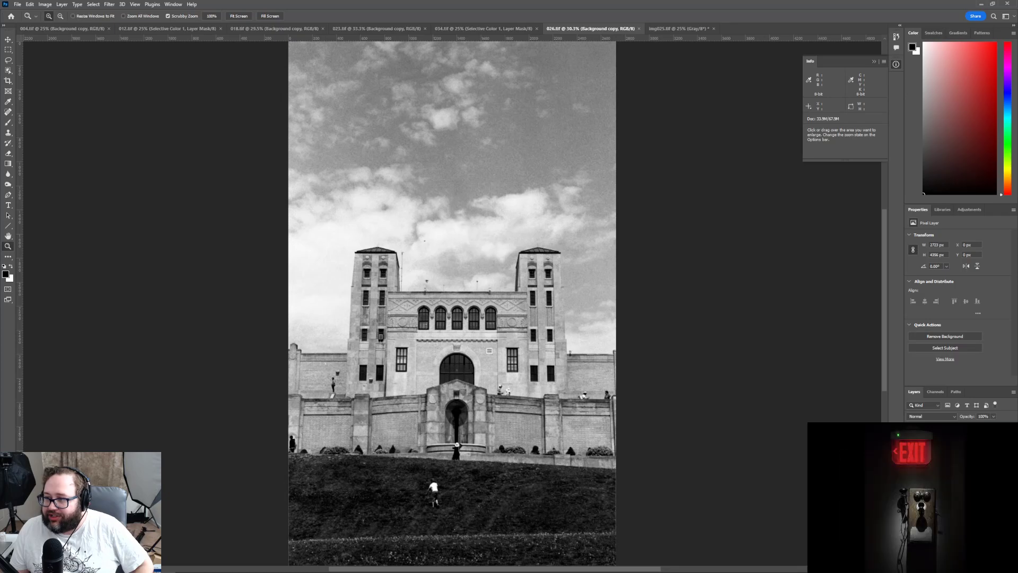
View the raw Bay Yorkville subway station photo _MG_1400.CR2 in Camera Raw and leave without opening it in the editor
key(ctrl+shift+a)
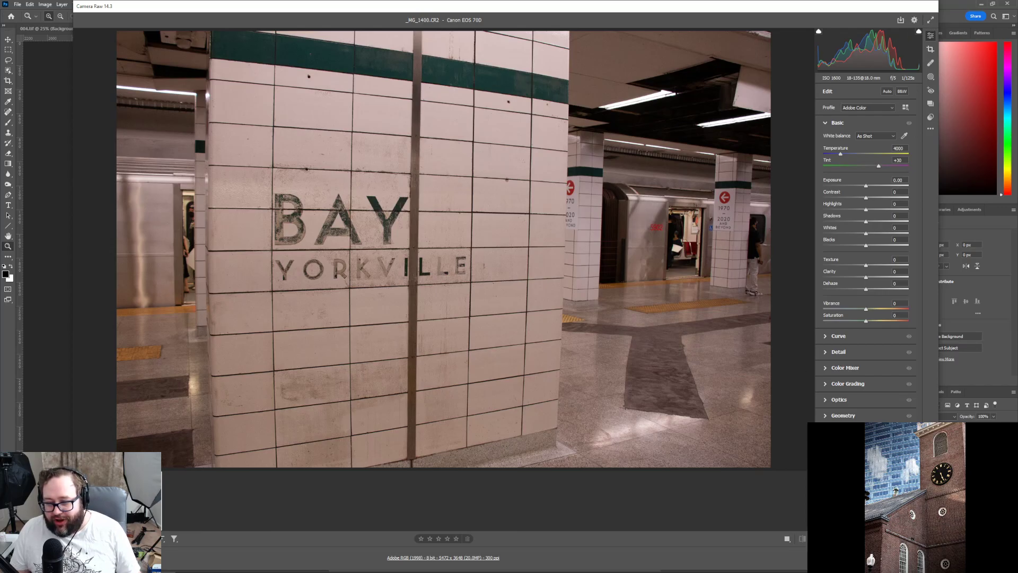
key(Escape)
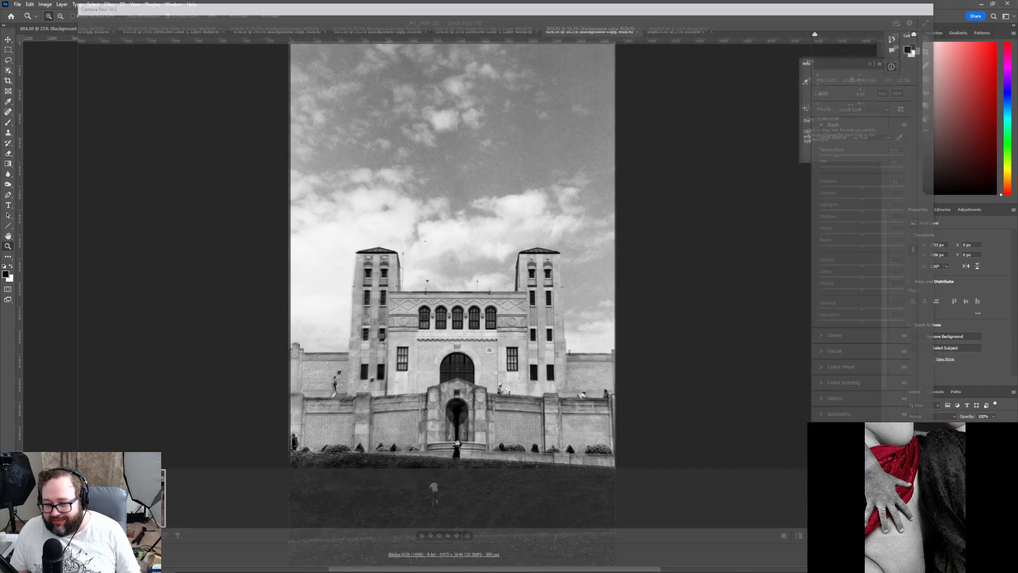
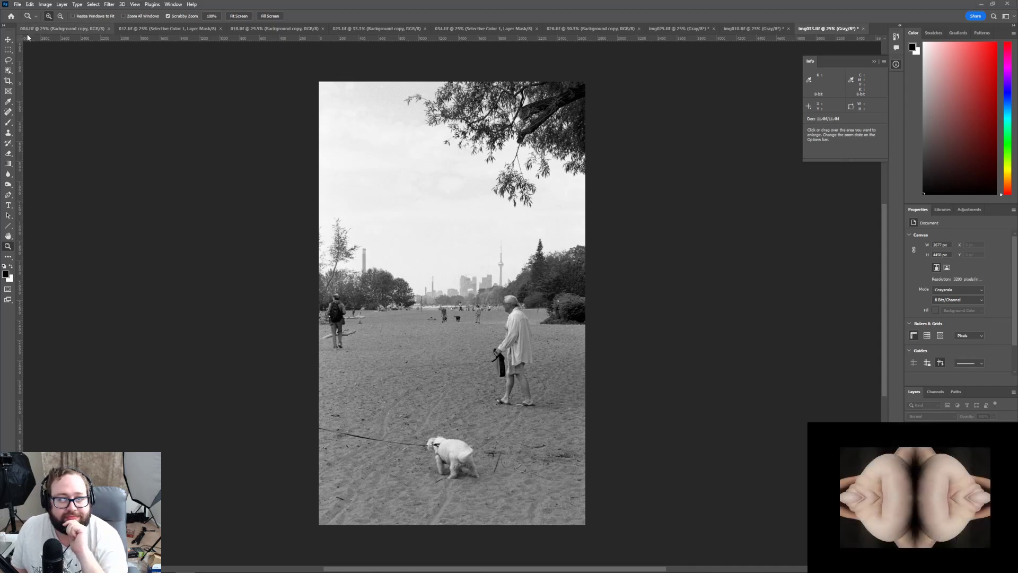
Convert the beach photo img033.tif to RGB Color mode and duplicate its Background layer as Background copy
click(38, 5)
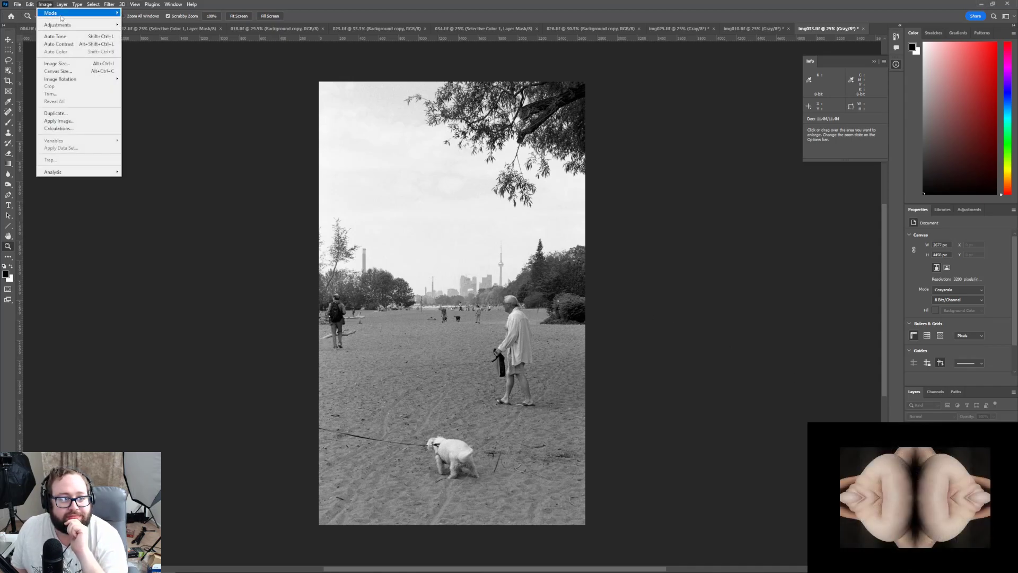
mouse_move(58, 13)
click(137, 43)
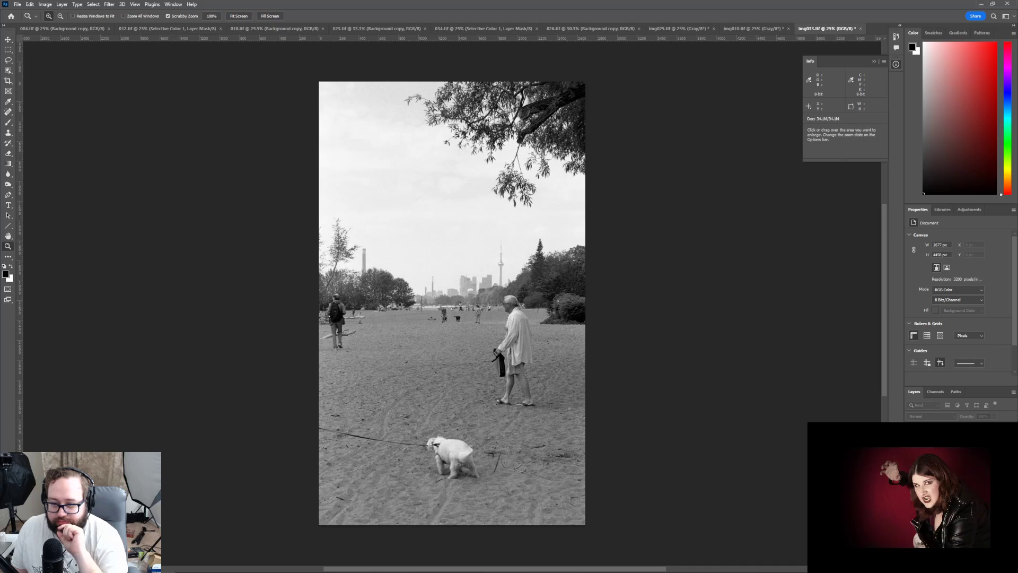
key(ctrl+j)
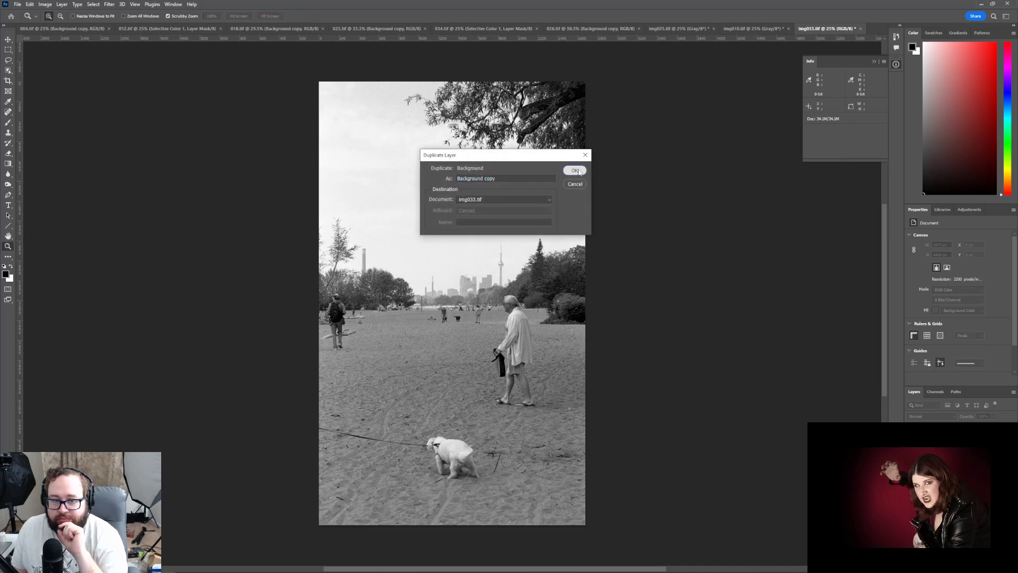
click(575, 170)
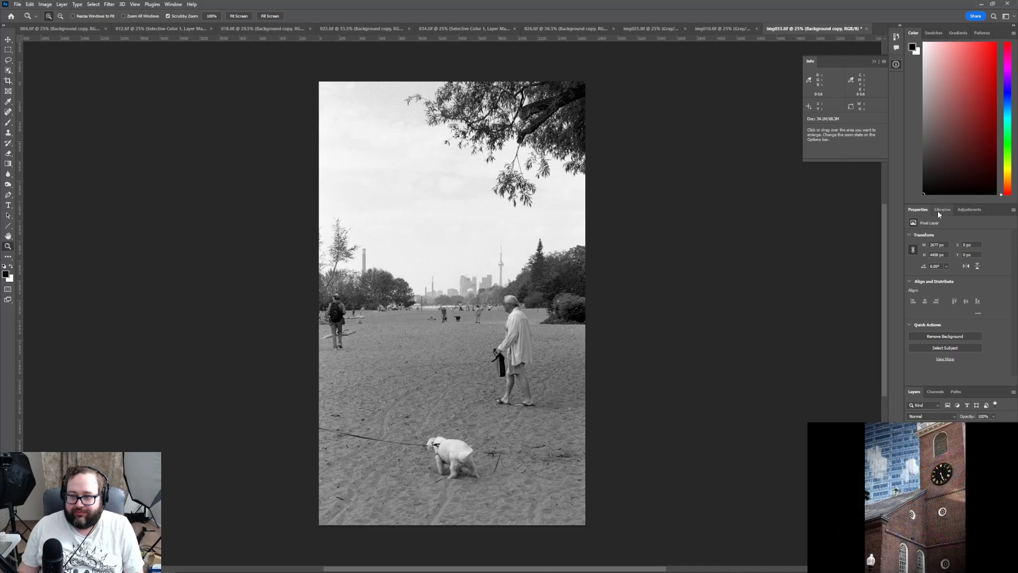
Add a Curves adjustment layer to the beach photo and move the white point to input 251
click(969, 211)
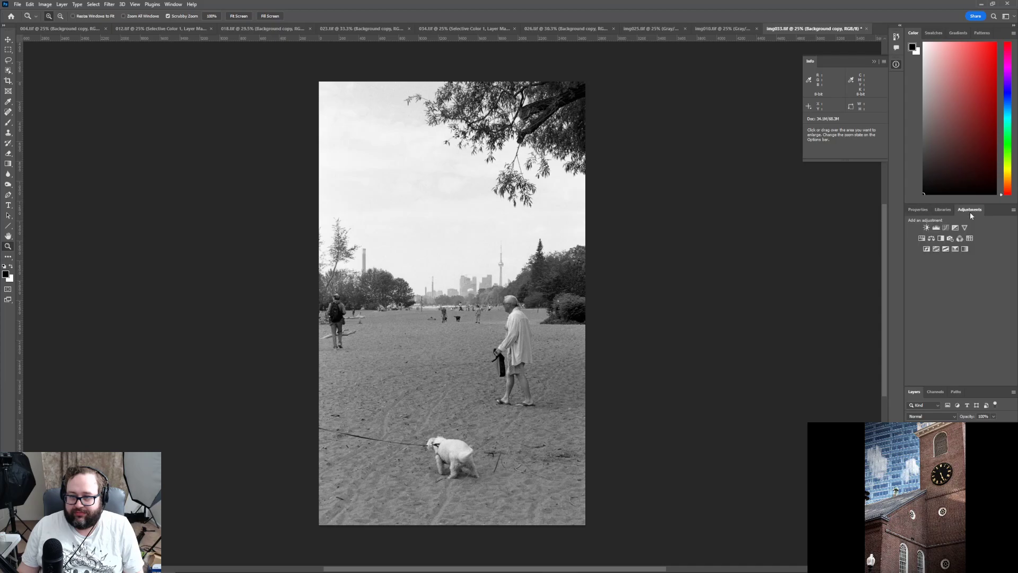
click(946, 227)
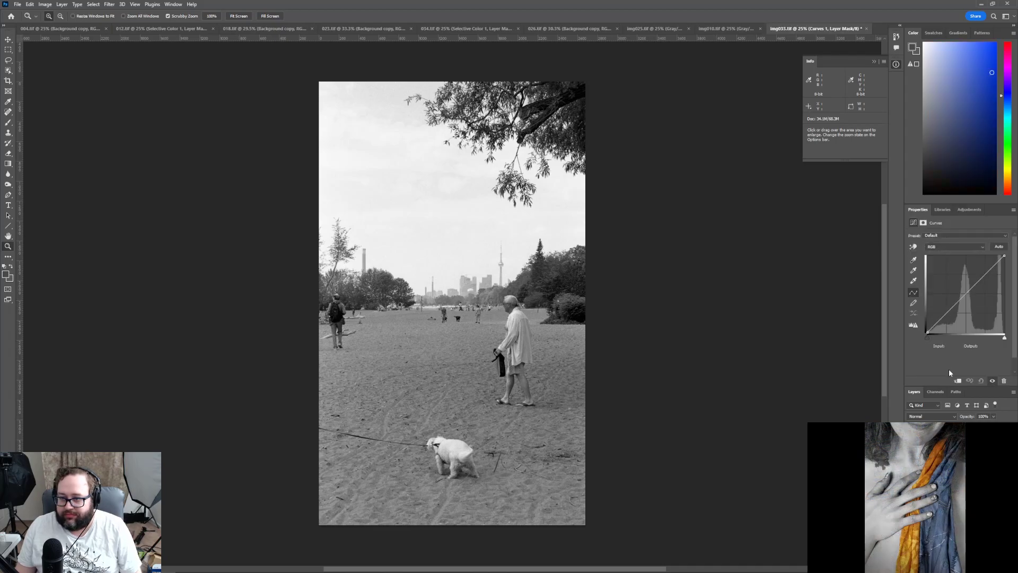
drag(1005, 336, 1003, 336)
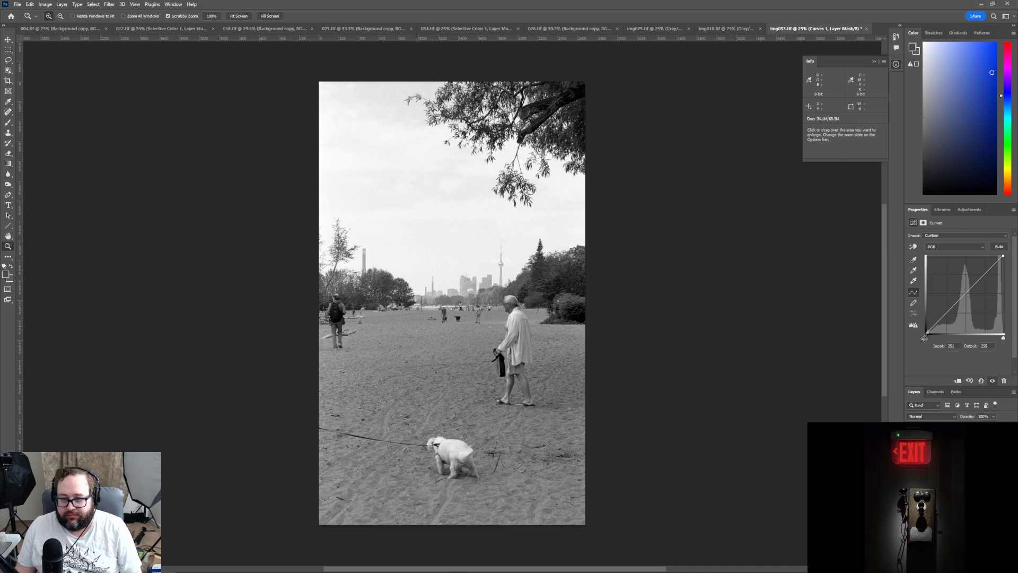
Add a Brightness/Contrast adjustment layer to the beach photo and raise the contrast to about 9
click(970, 209)
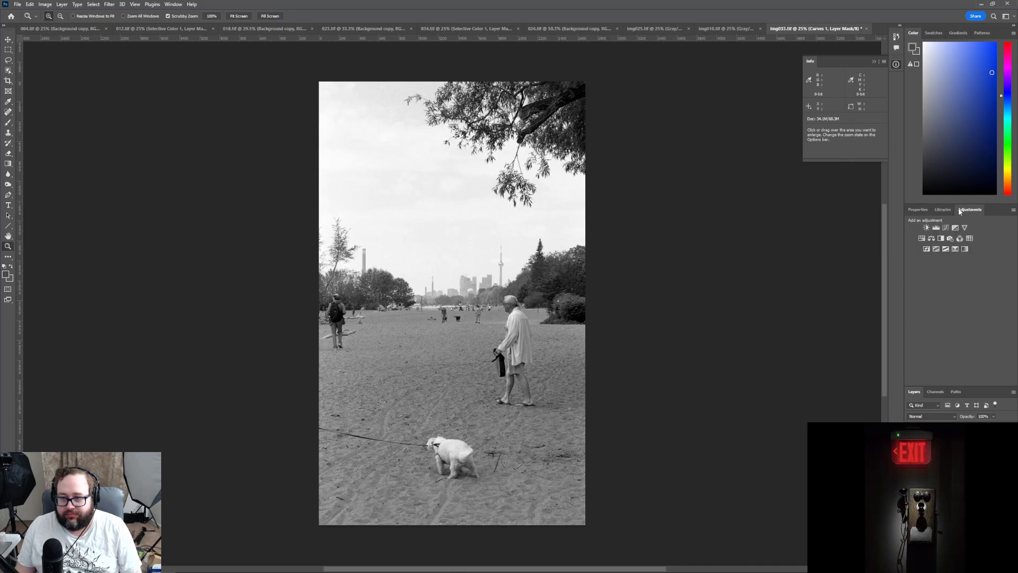
click(927, 228)
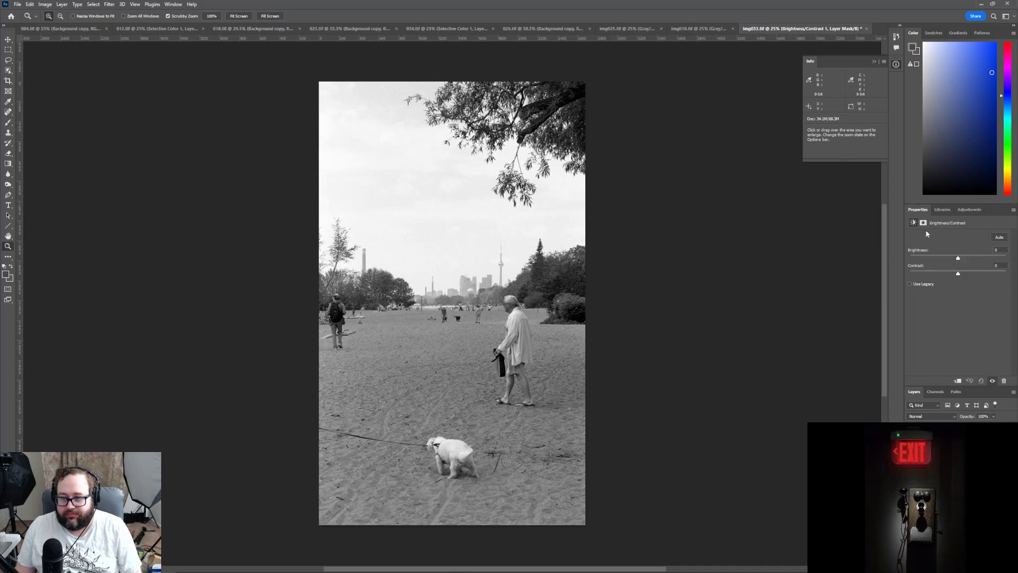
drag(958, 274, 975, 276)
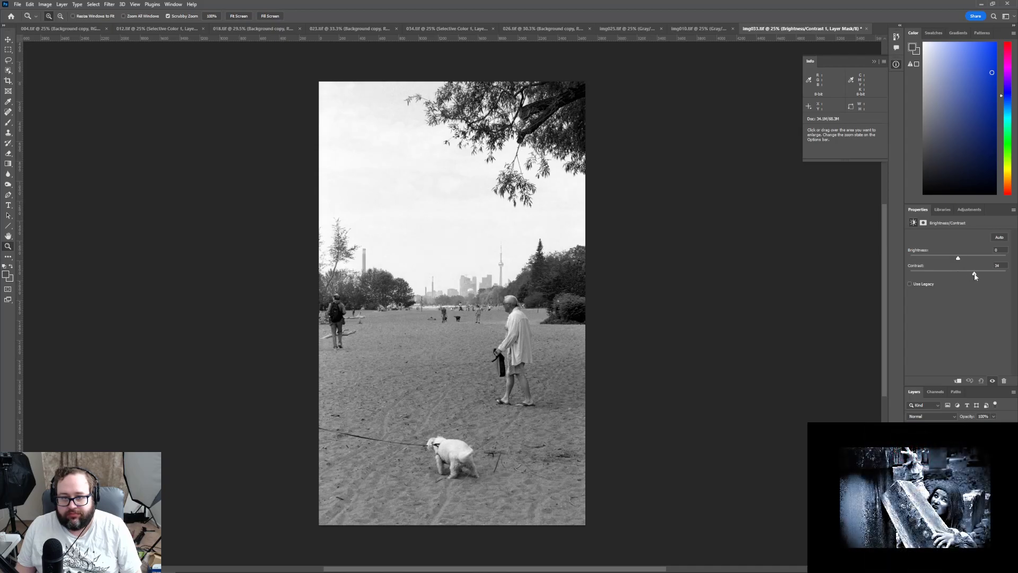
drag(975, 276, 896, 273)
drag(811, 273, 964, 270)
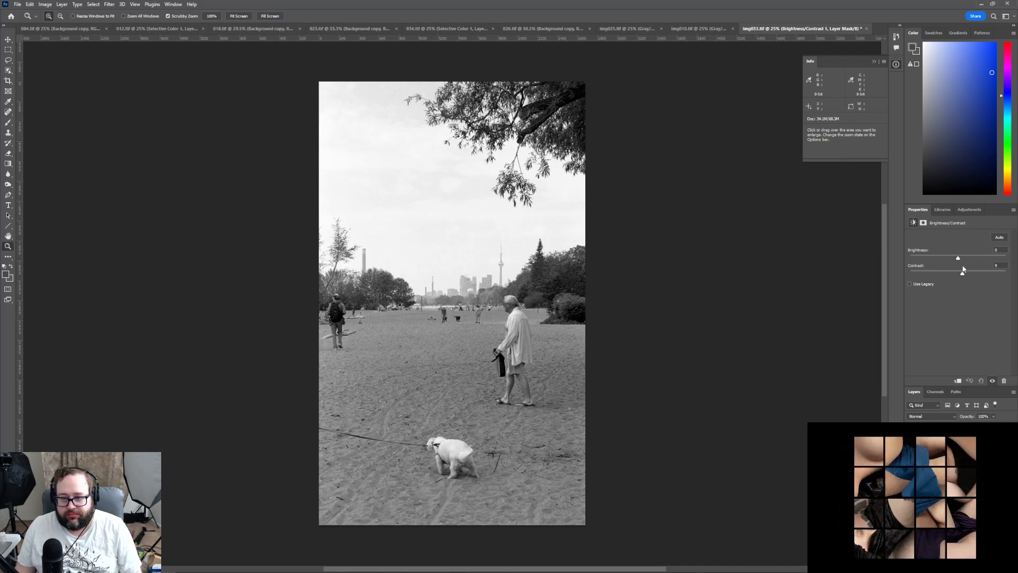
drag(963, 268, 962, 271)
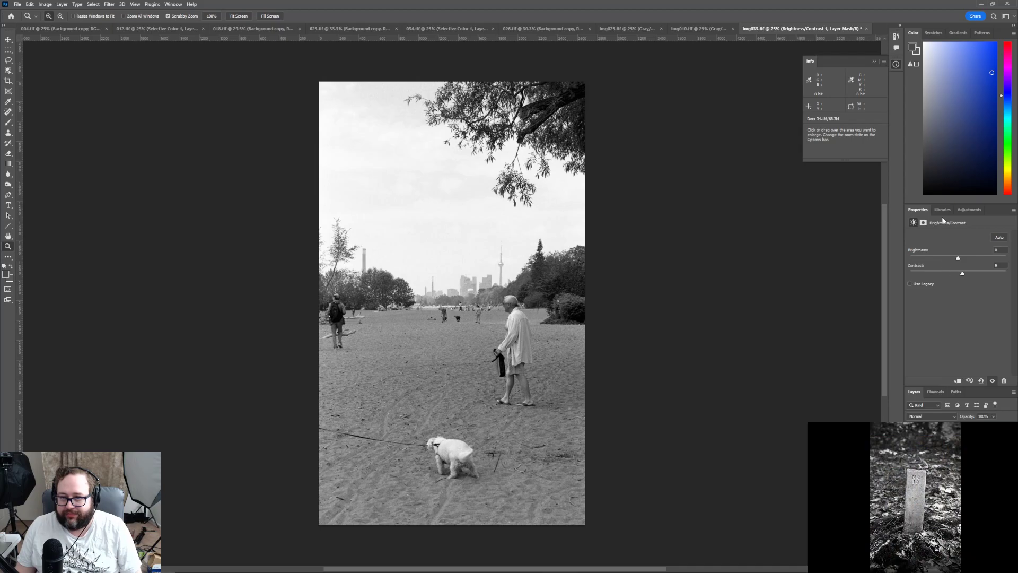
Add a Selective Color adjustment layer to the beach photo and set Black to +5% for the Whites
click(980, 209)
click(965, 249)
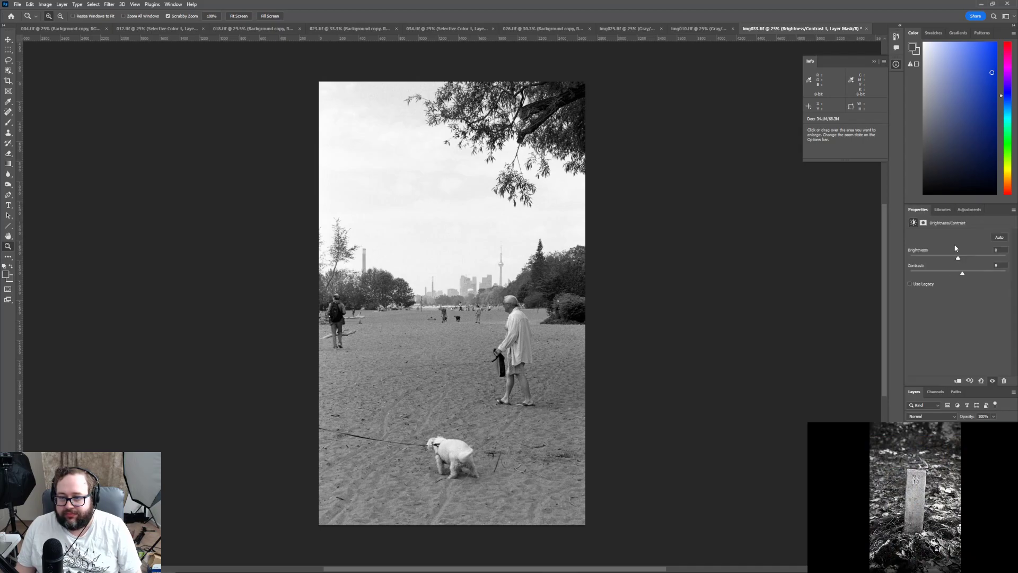
click(954, 244)
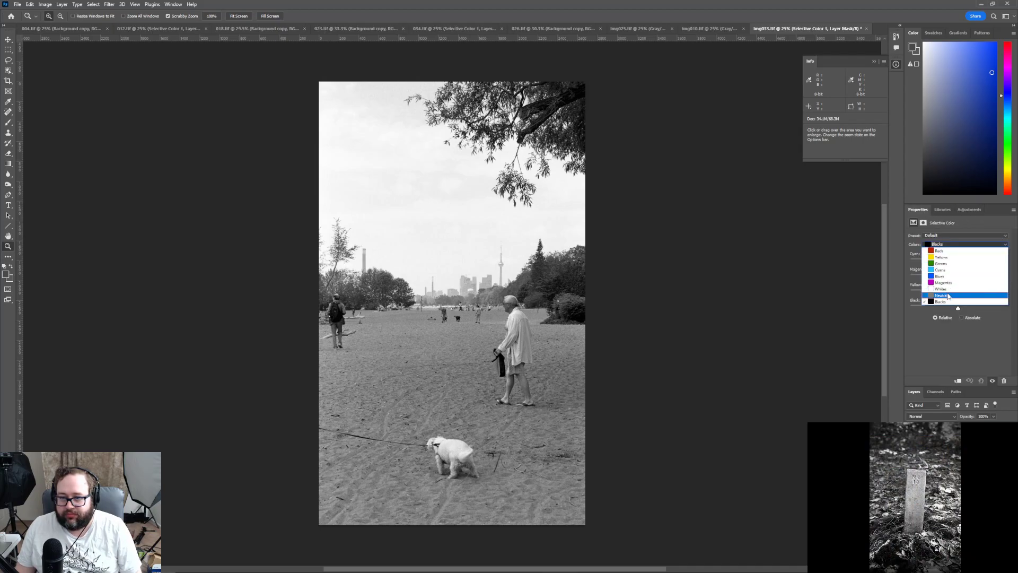
click(955, 289)
mouse_move(959, 308)
mouse_down()
mouse_move(1017, 315)
mouse_move(859, 316)
mouse_move(1011, 316)
mouse_move(969, 315)
mouse_up()
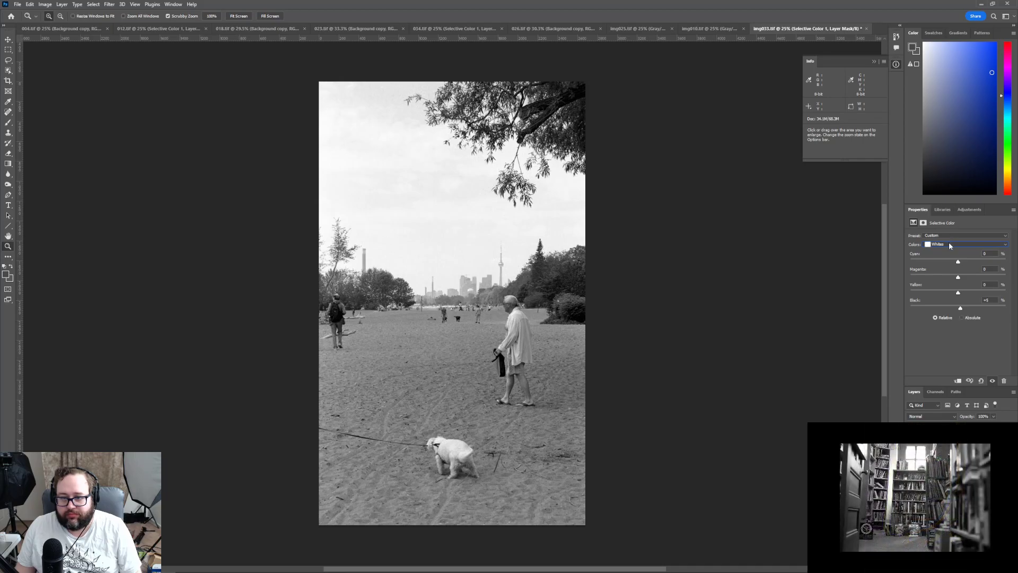
In the Selective Color adjustment, test the Neutrals' Black at its minimum and settle on +5%
click(950, 244)
click(949, 294)
drag(959, 308, 867, 304)
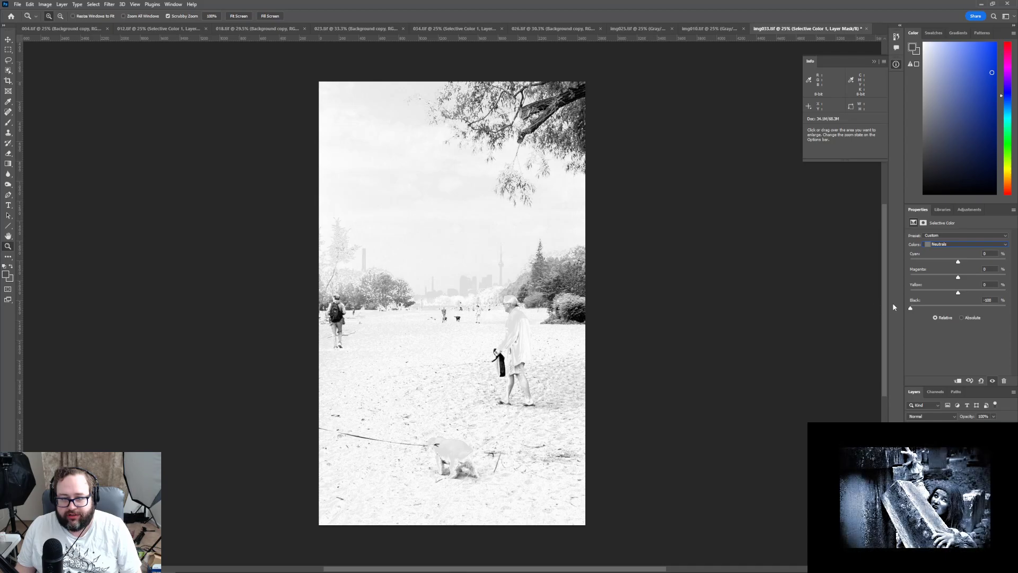
drag(909, 307, 853, 303)
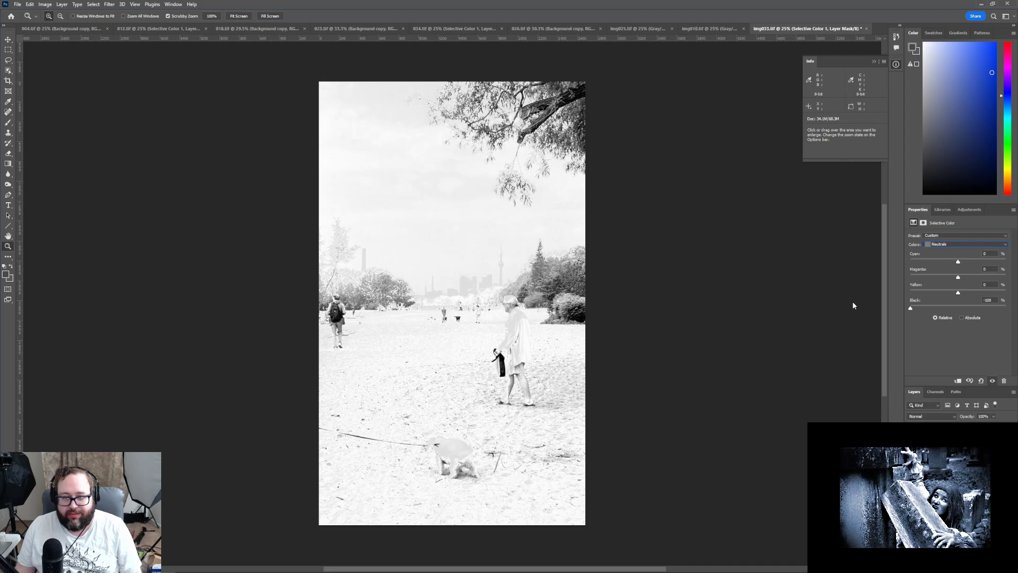
drag(911, 307, 960, 308)
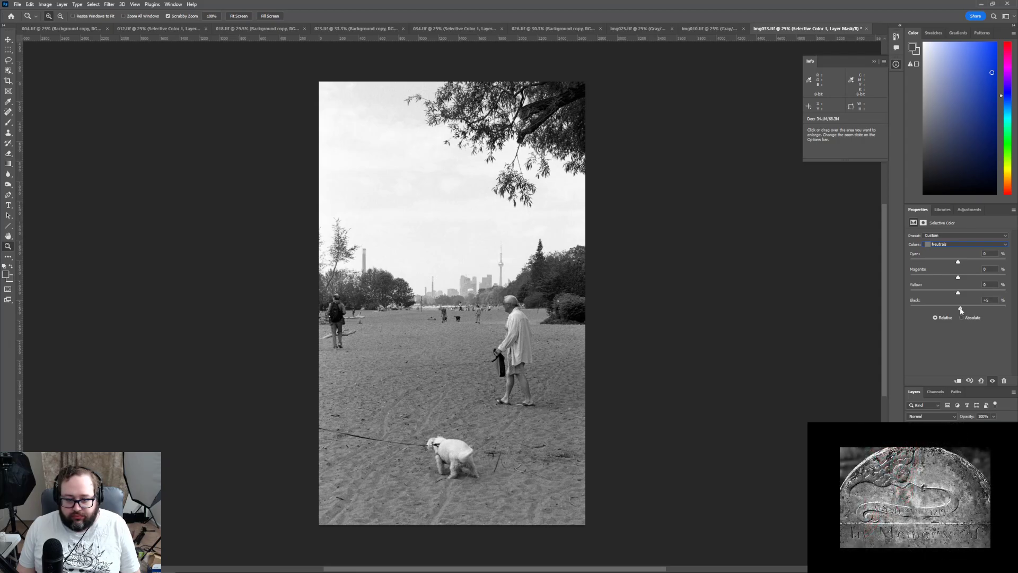
In the Selective Color adjustment, set Black to +6% for the Blacks
click(967, 244)
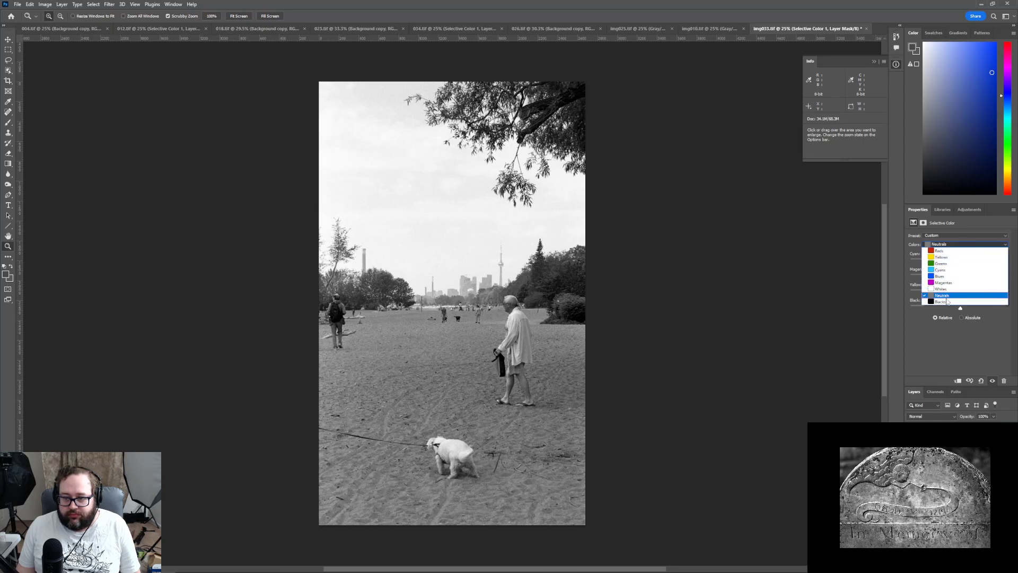
click(945, 301)
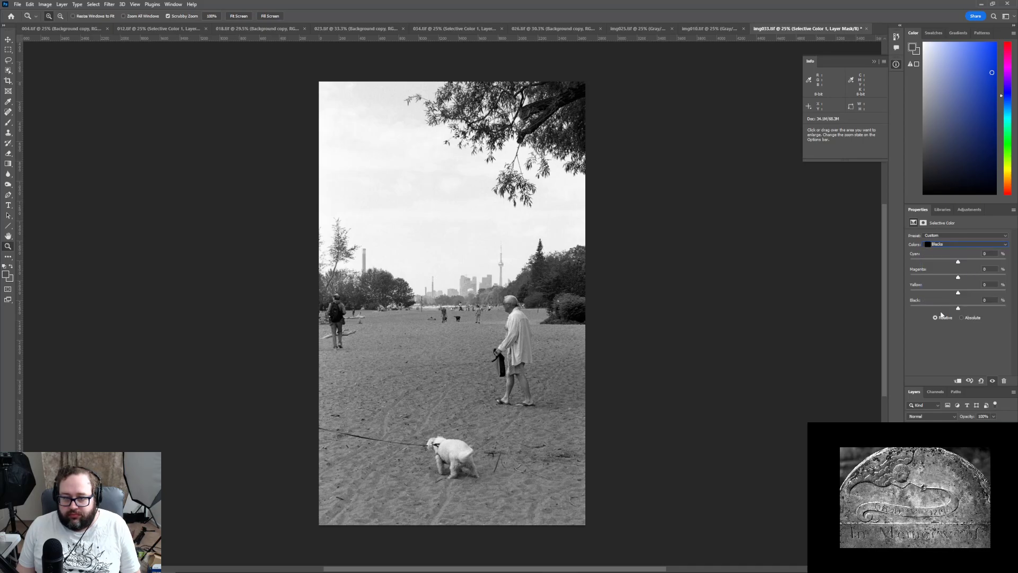
mouse_move(959, 307)
mouse_down()
mouse_move(994, 307)
mouse_move(961, 310)
mouse_up()
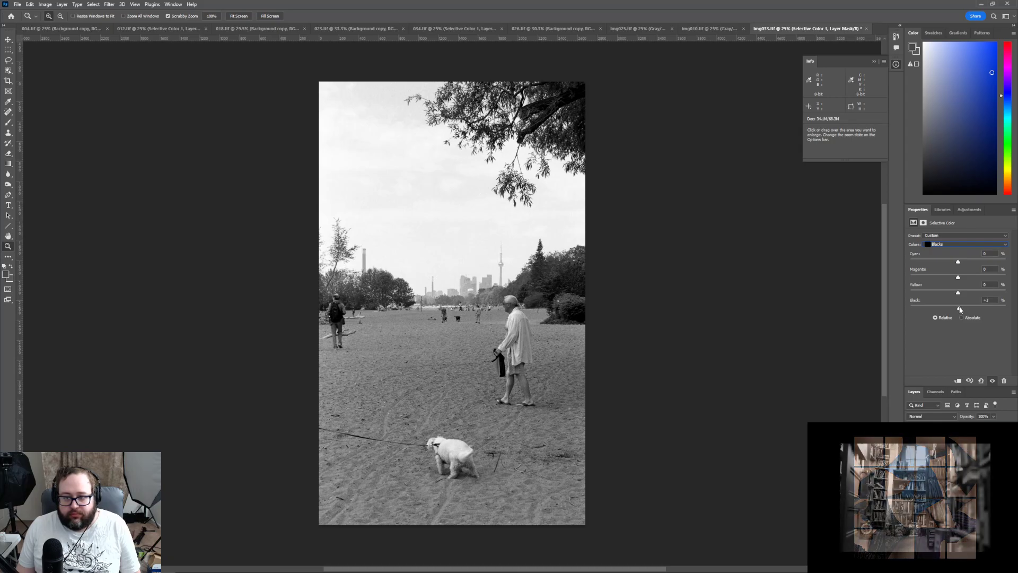
drag(960, 310, 961, 310)
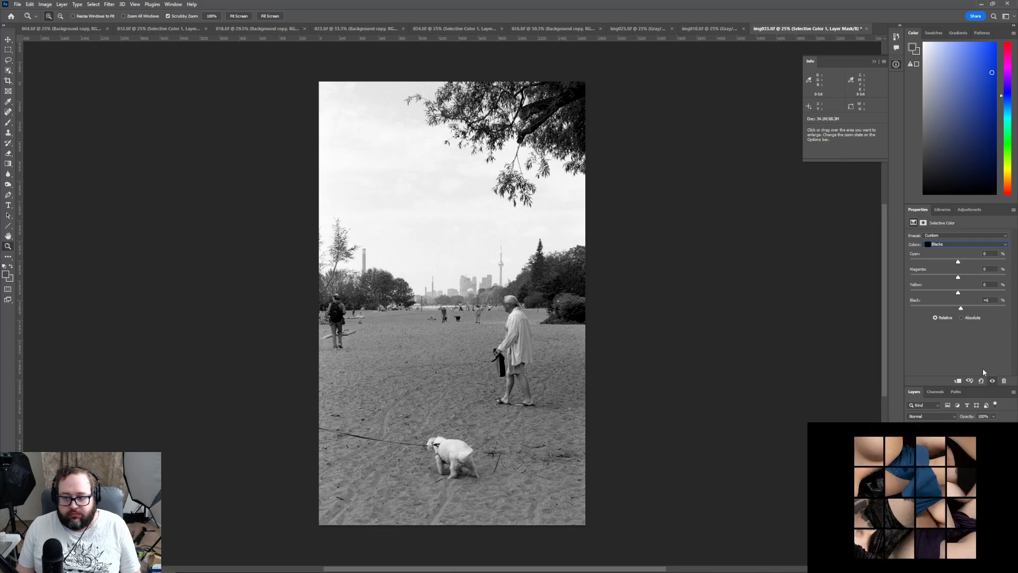
Try darkening the beach photo with an Exposure adjustment layer, and delete that layer
click(969, 210)
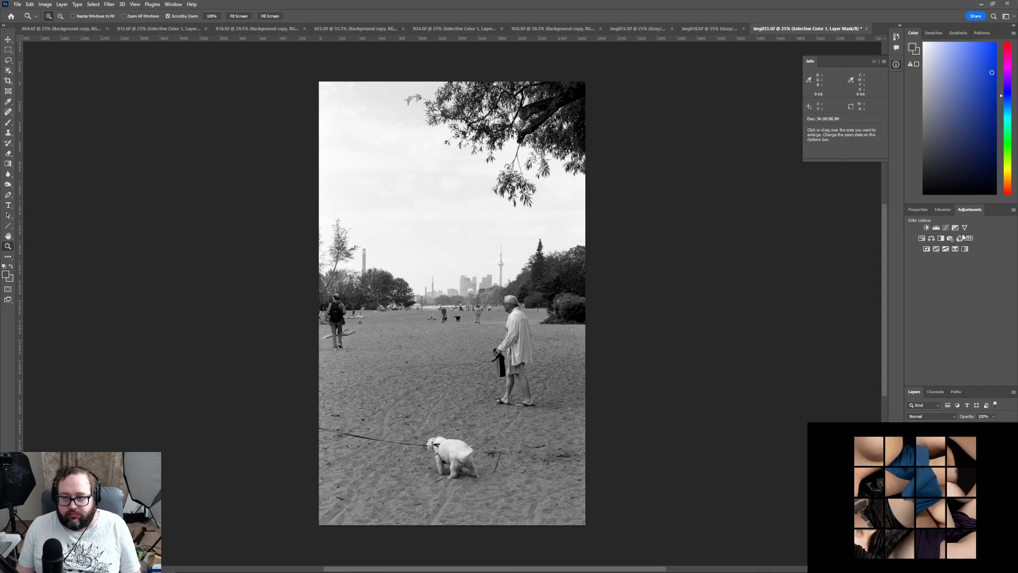
click(956, 229)
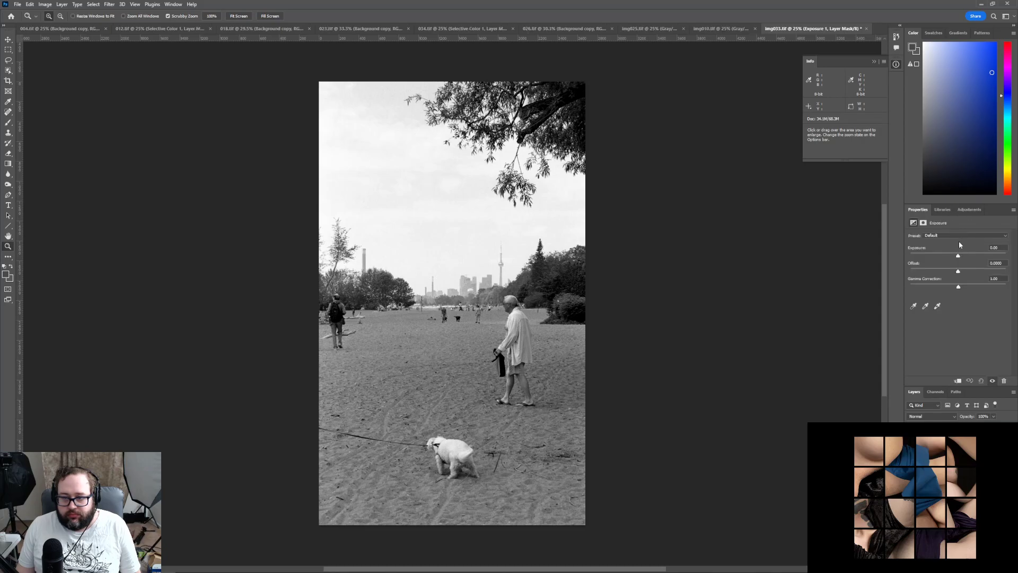
click(959, 235)
click(959, 235)
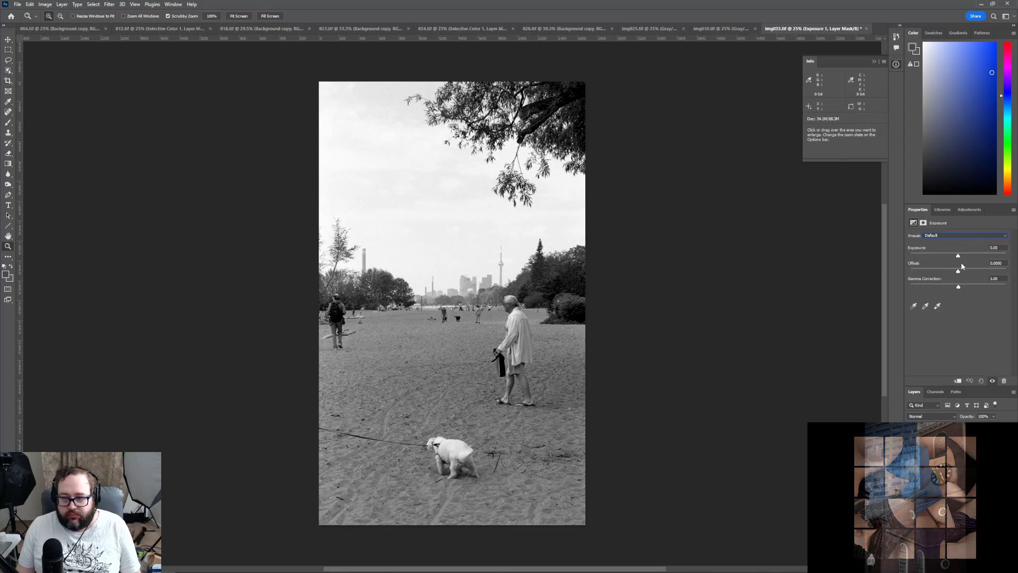
mouse_move(959, 261)
mouse_down()
mouse_move(935, 261)
mouse_move(1003, 261)
mouse_move(957, 258)
mouse_up()
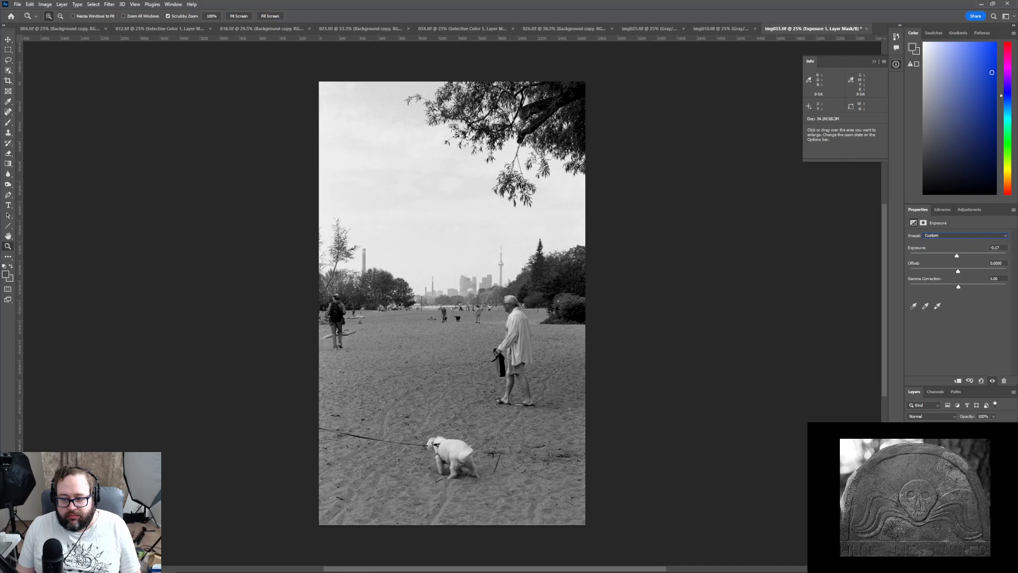
key(Delete)
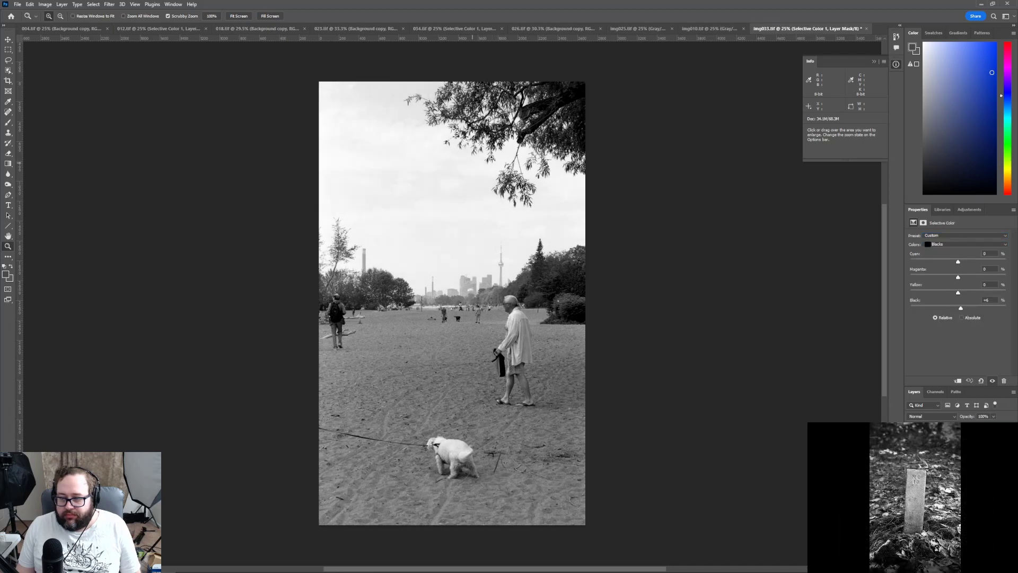
Save the beach photo in the Toronto May 2022 folder as 033.tif, with no image compression and RLE layer compression
click(18, 4)
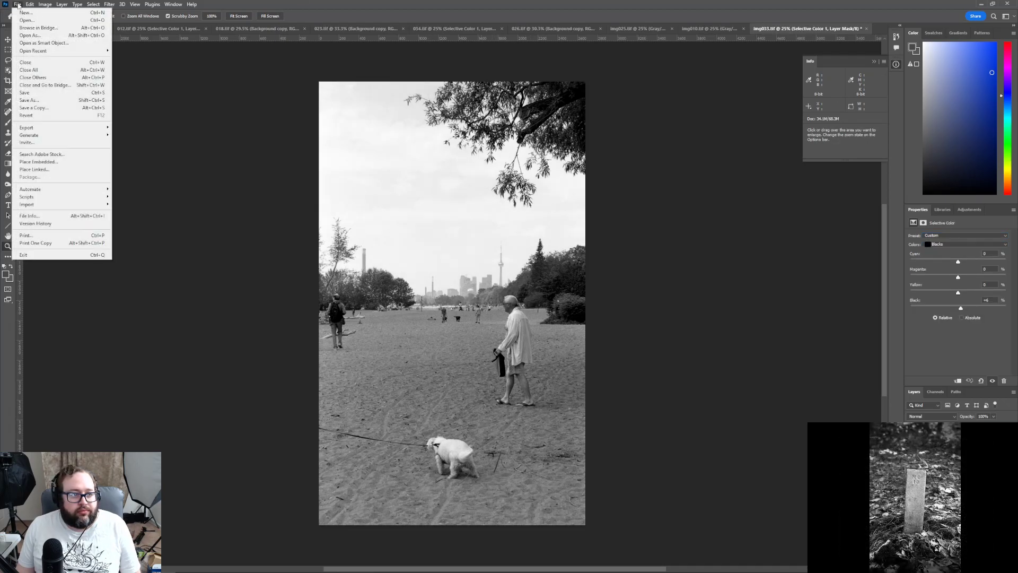
click(27, 101)
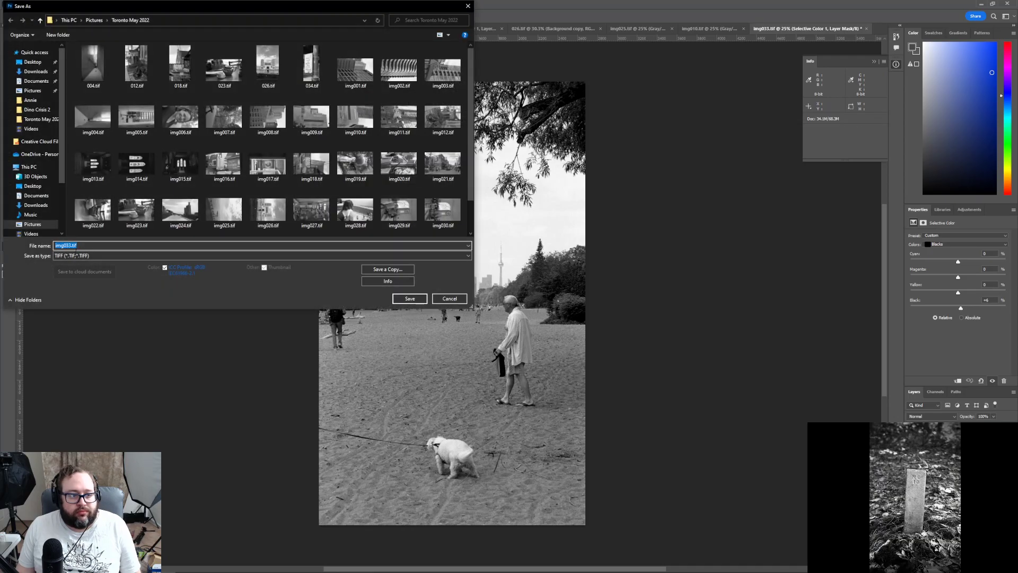
text(033.tif)
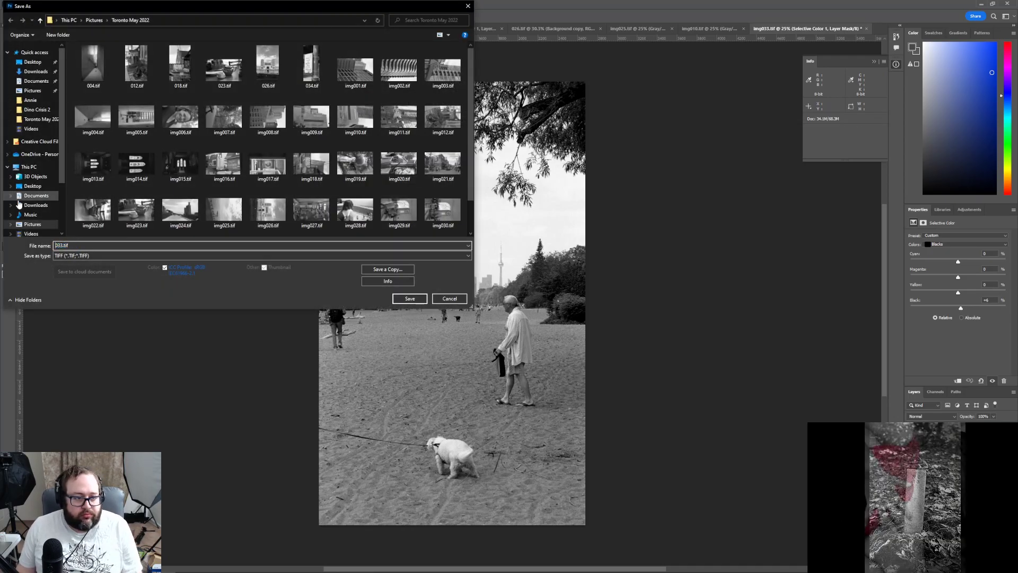
key(Return)
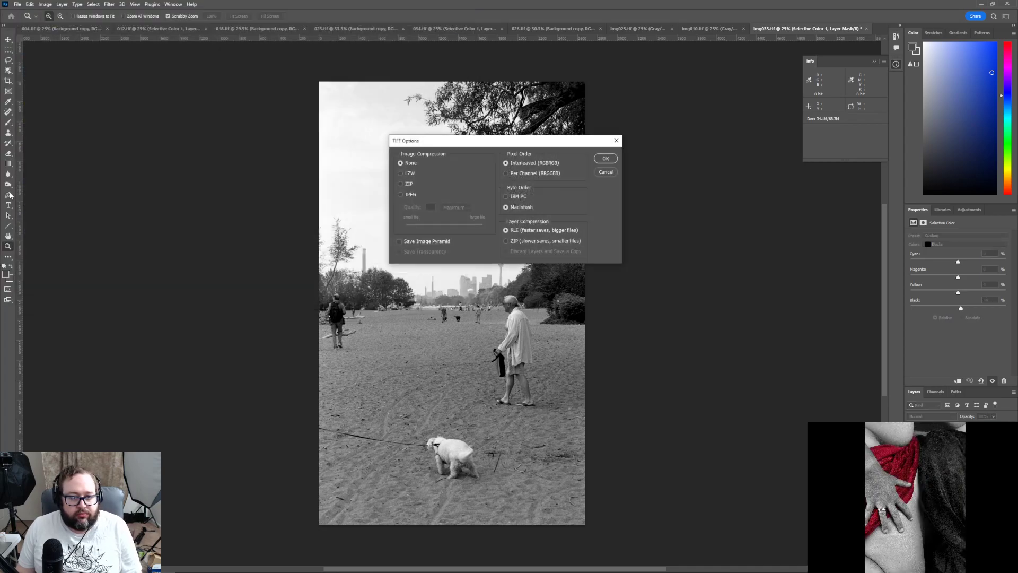
key(Return)
key(Return)
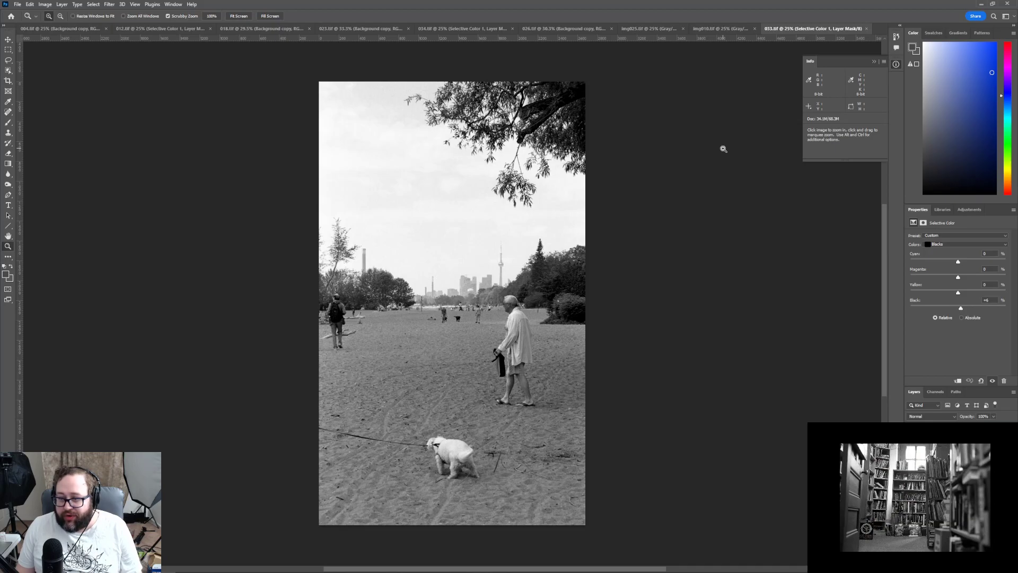
Close the photo of the building with the "WOMEN'S" sign and the lakeside photo with the railing
click(725, 28)
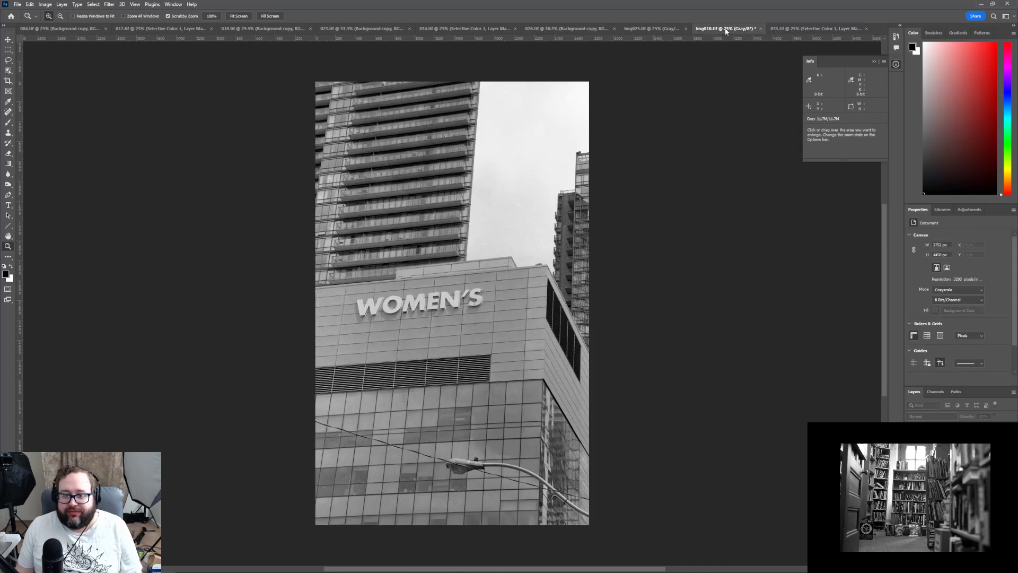
click(760, 28)
click(668, 32)
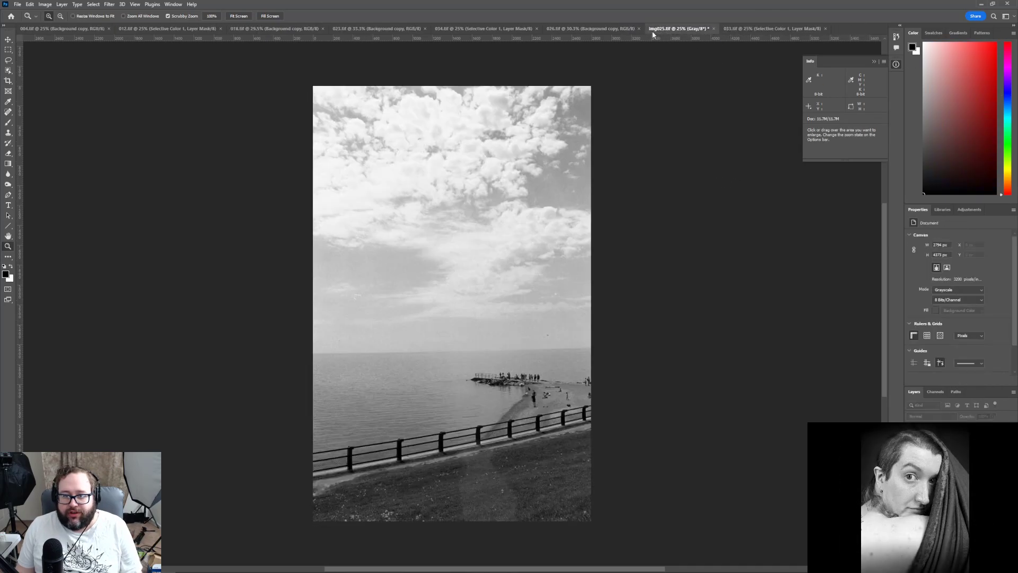
click(715, 28)
Review the other open finished photos one after another, going back from 026.tif to 004.tif
click(599, 28)
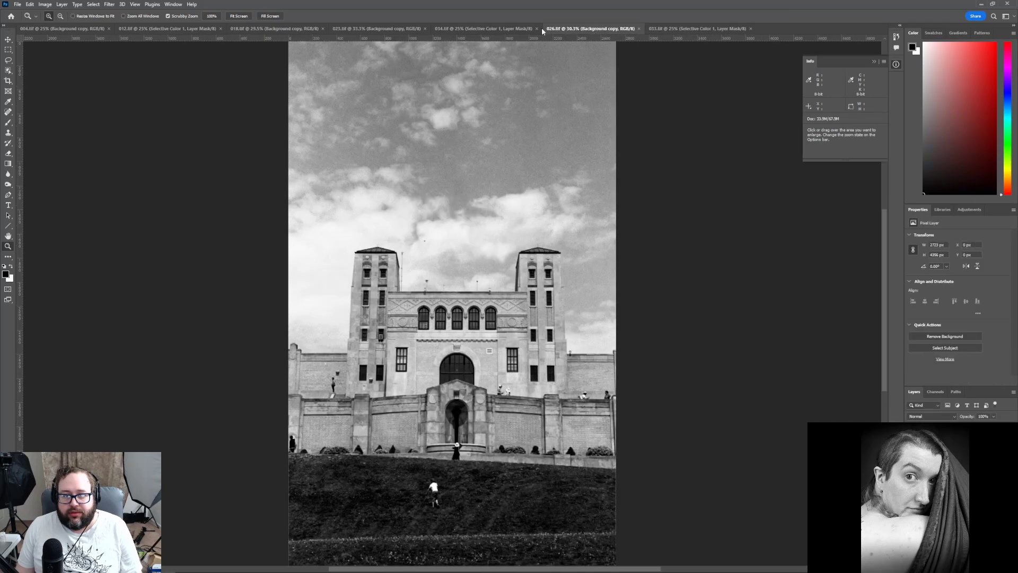
click(476, 27)
click(354, 25)
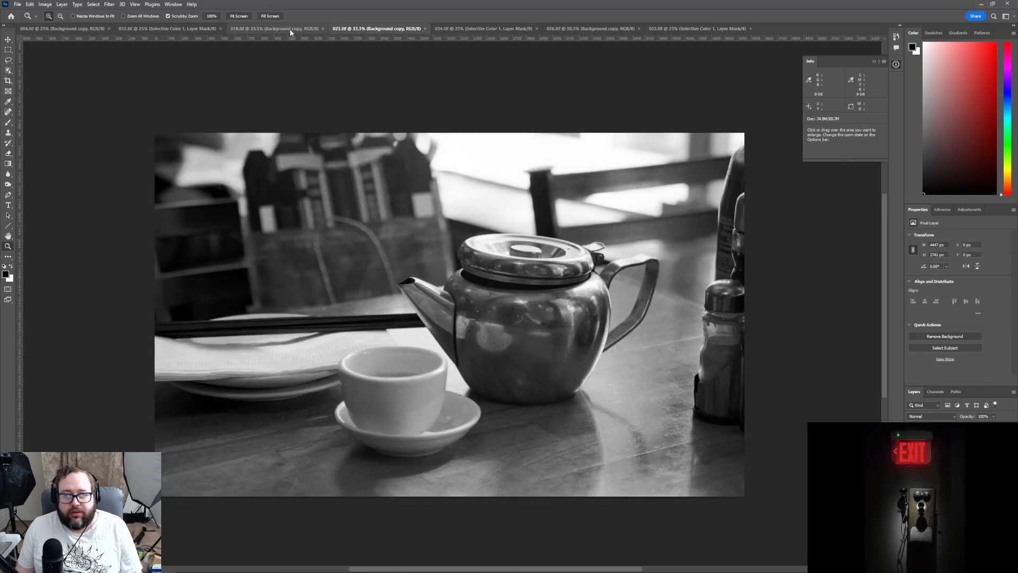
click(290, 30)
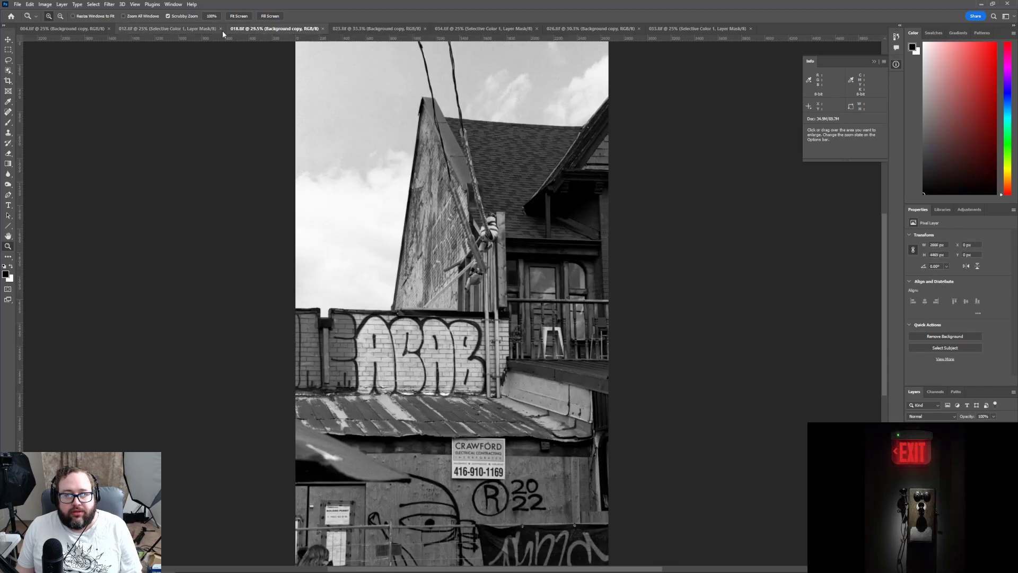
click(193, 28)
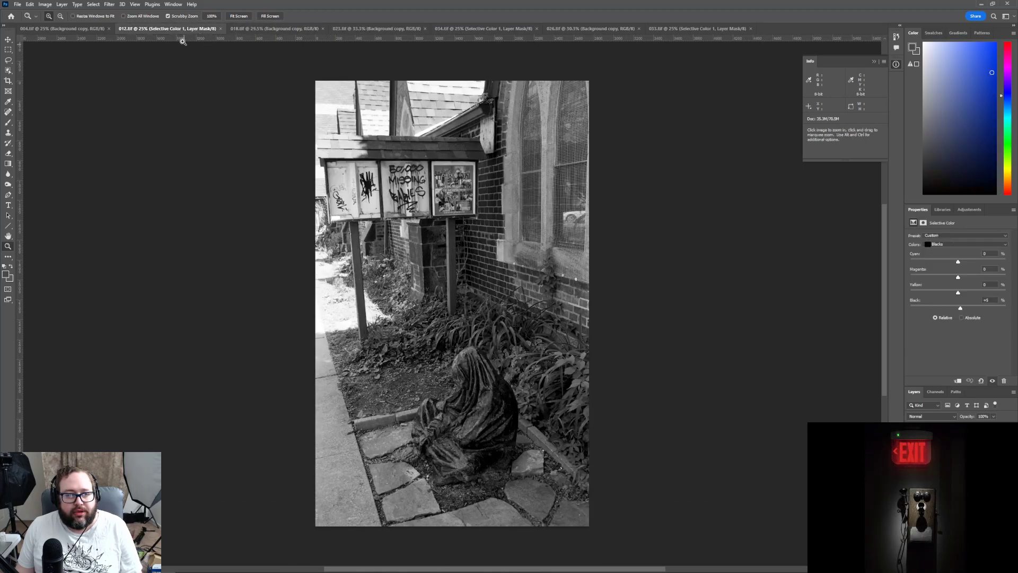
click(85, 30)
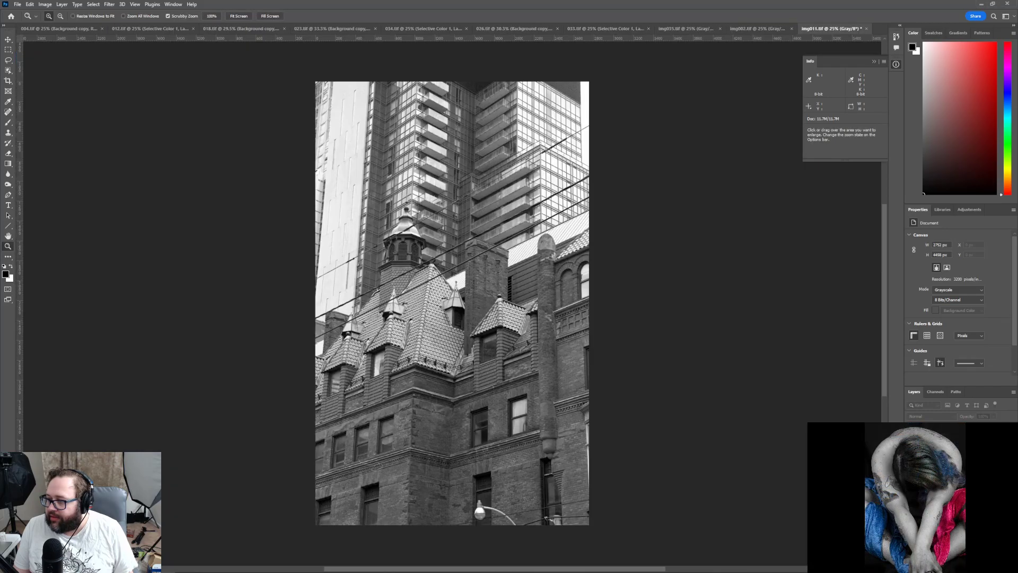
Try an image size in inches at 300 pixels/inch for the old brick building photo, and cancel the resize
click(60, 5)
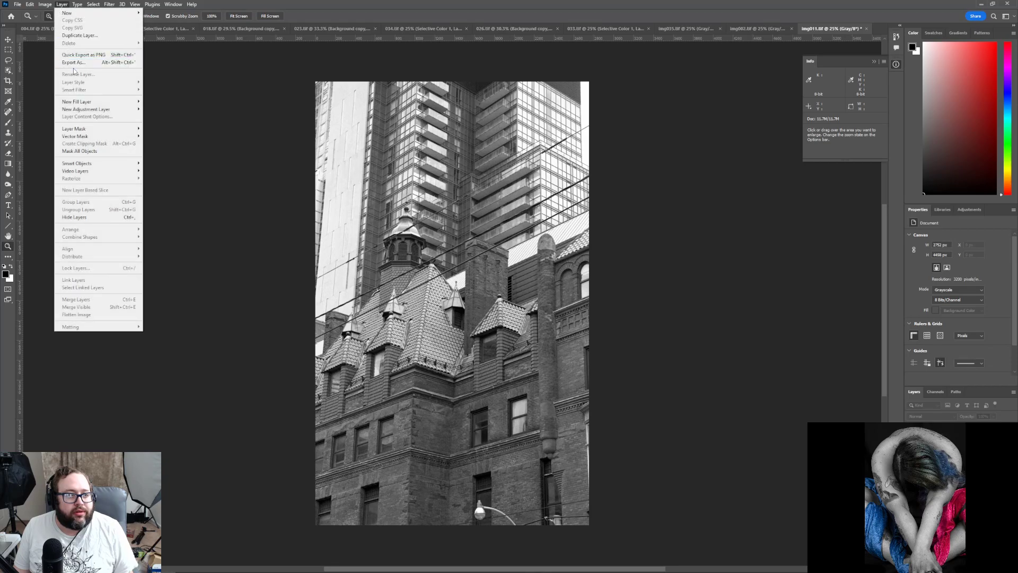
click(51, 66)
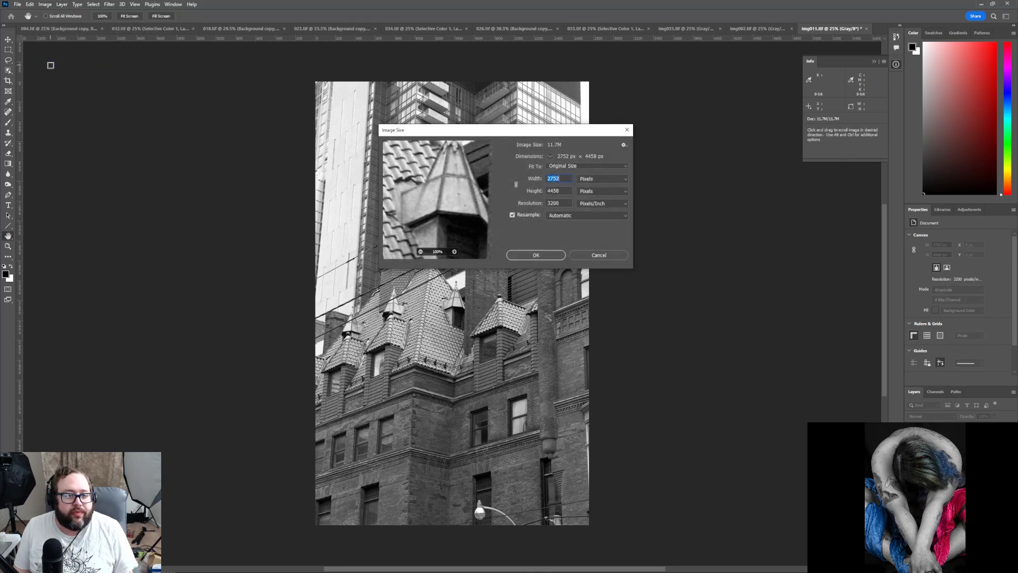
click(595, 180)
click(602, 200)
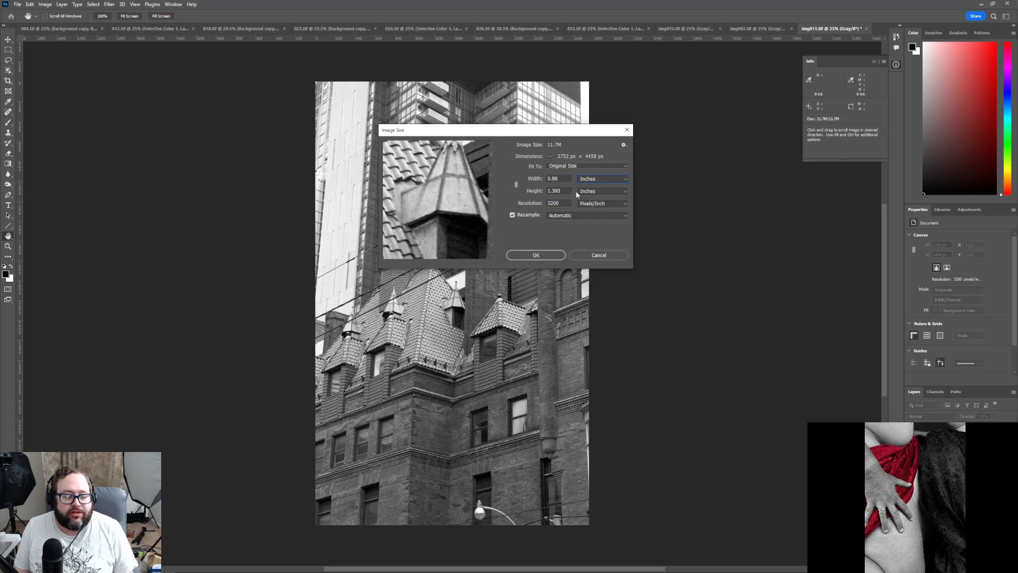
key(Tab)
key(Tab)
key(Tab)
text(300)
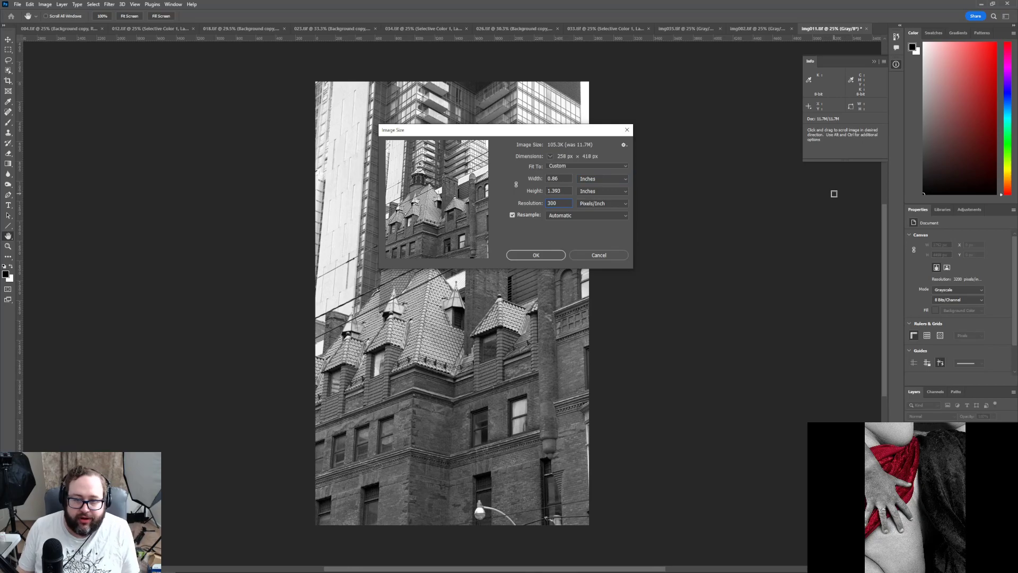
click(597, 255)
key(z)
Try resizing the brick building photo to 300 pixels/inch with Bicubic Sharper (reduction) resampling and inch units, and cancel
click(50, 4)
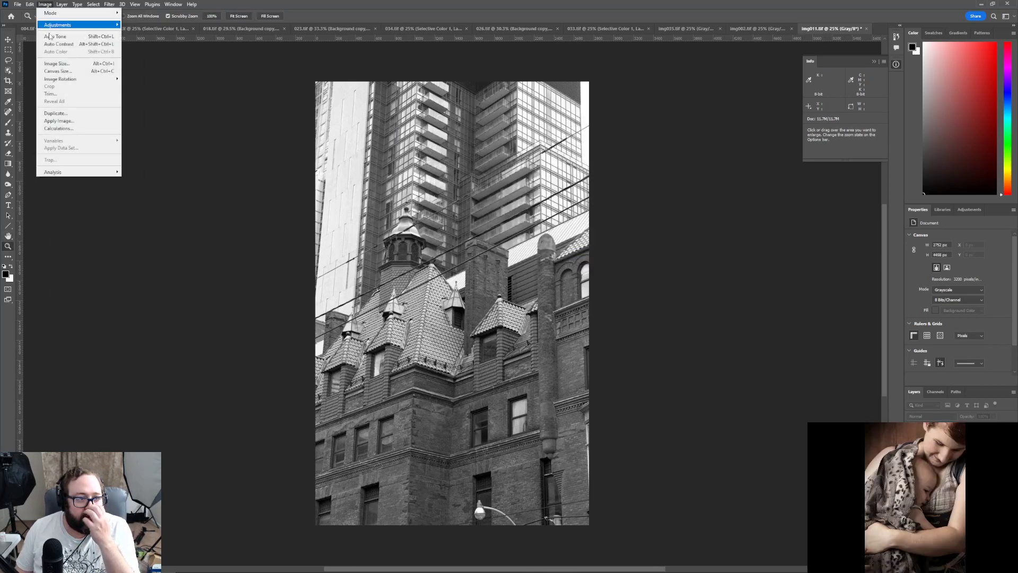
click(57, 63)
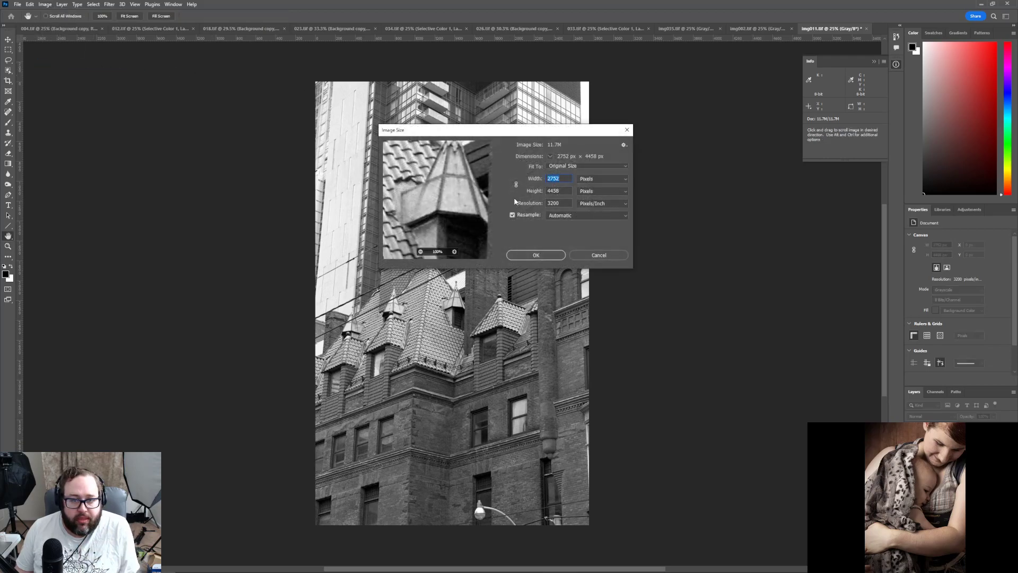
key(Tab)
key(Tab)
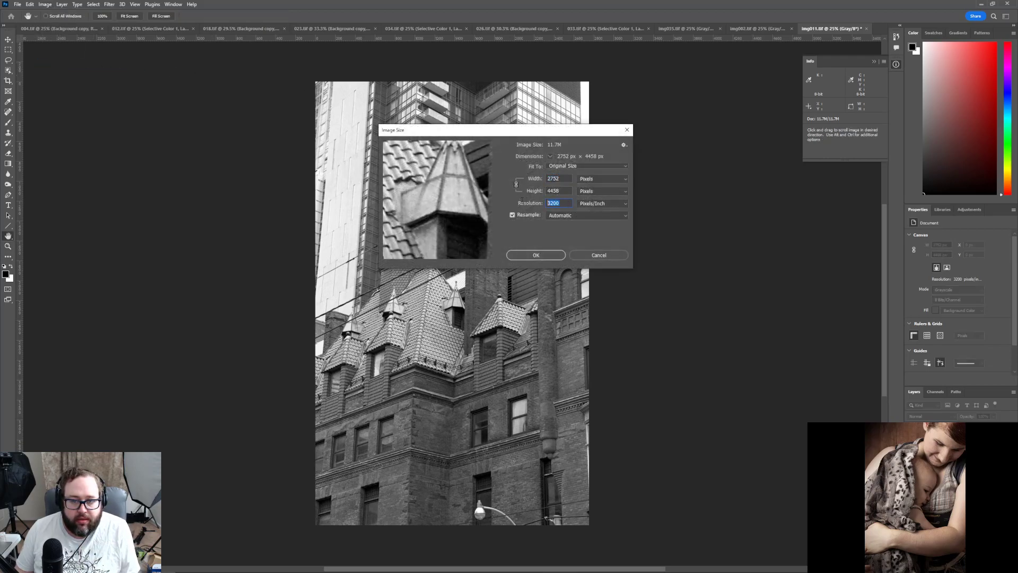
text(300)
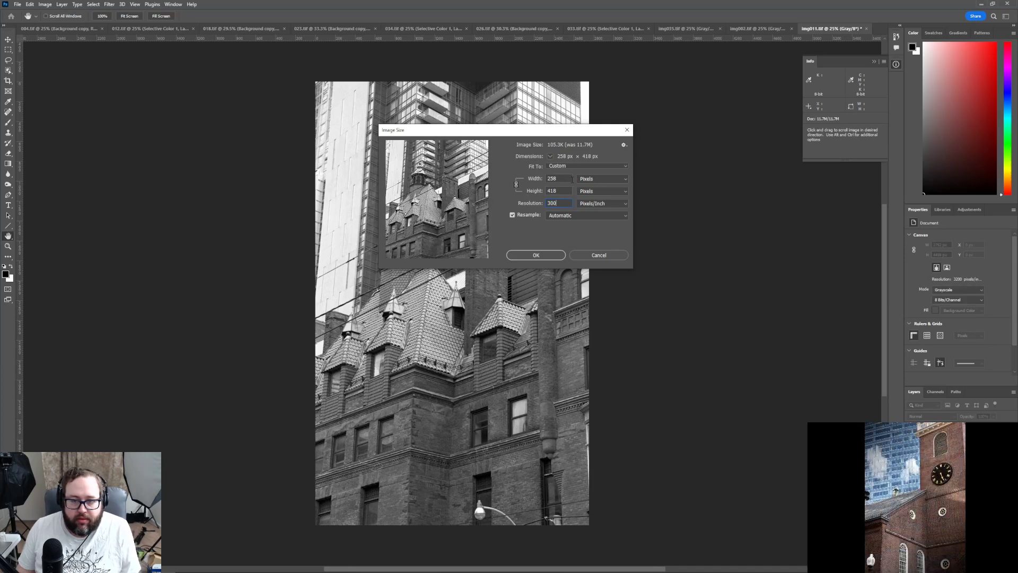
click(567, 215)
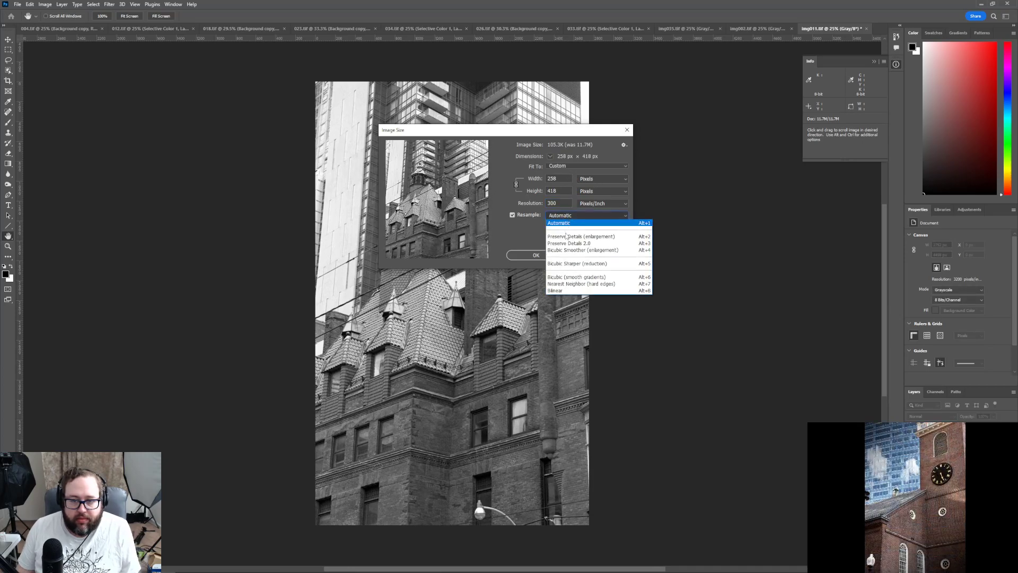
click(560, 263)
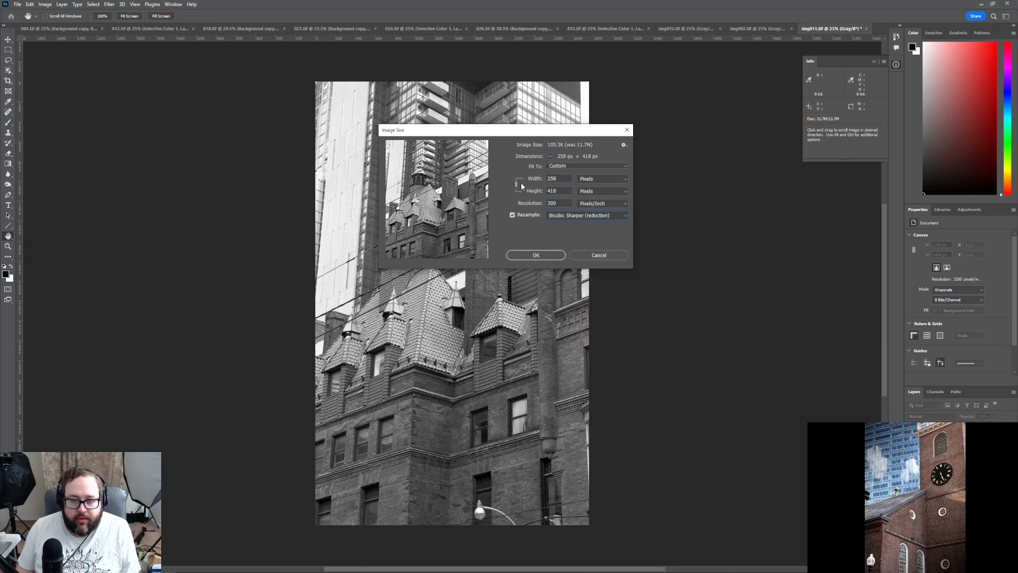
click(593, 180)
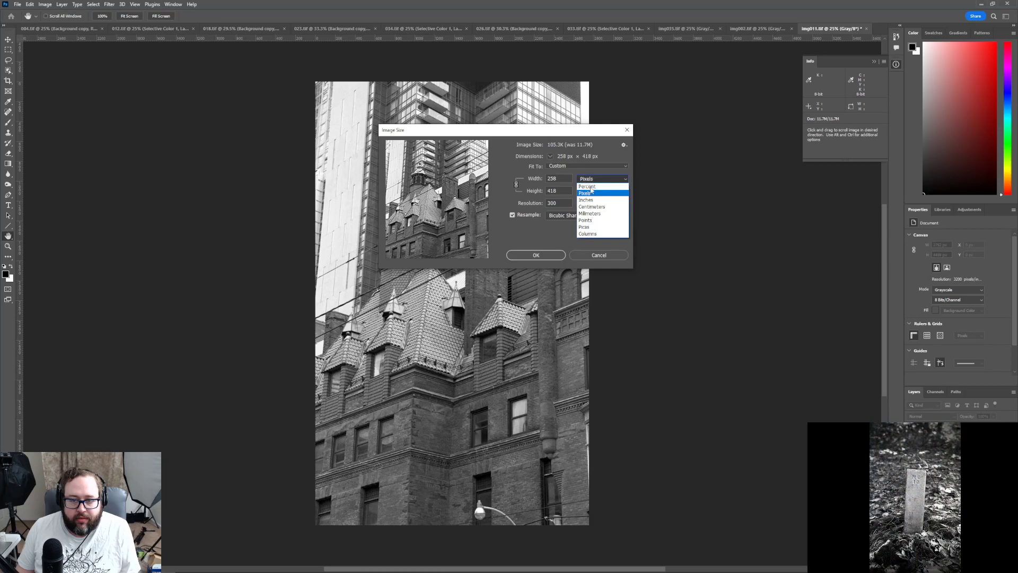
click(590, 200)
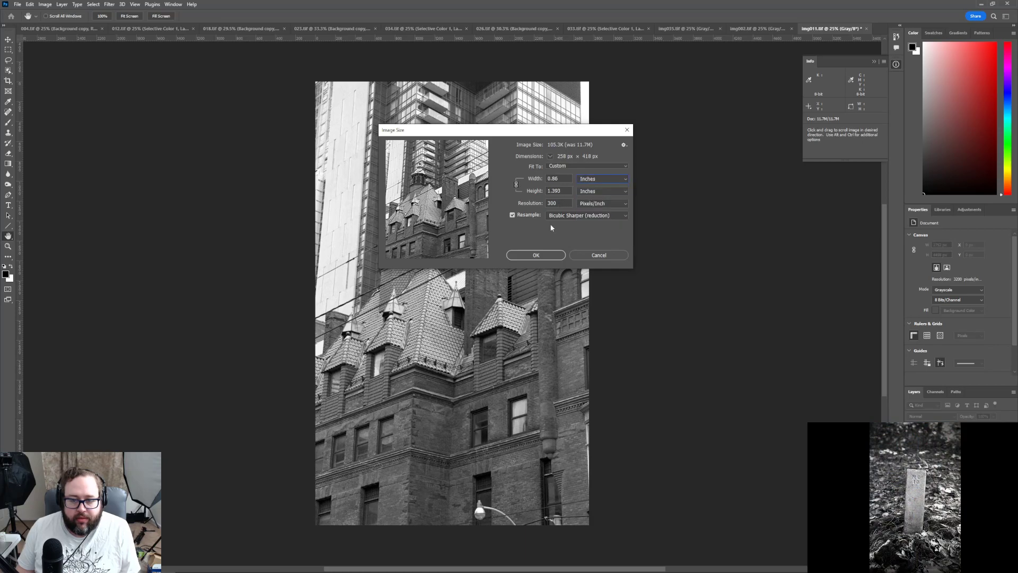
click(604, 255)
In the brick building photo's image size settings, choose Bicubic Sharper (reduction) resampling and inches as the unit
click(46, 4)
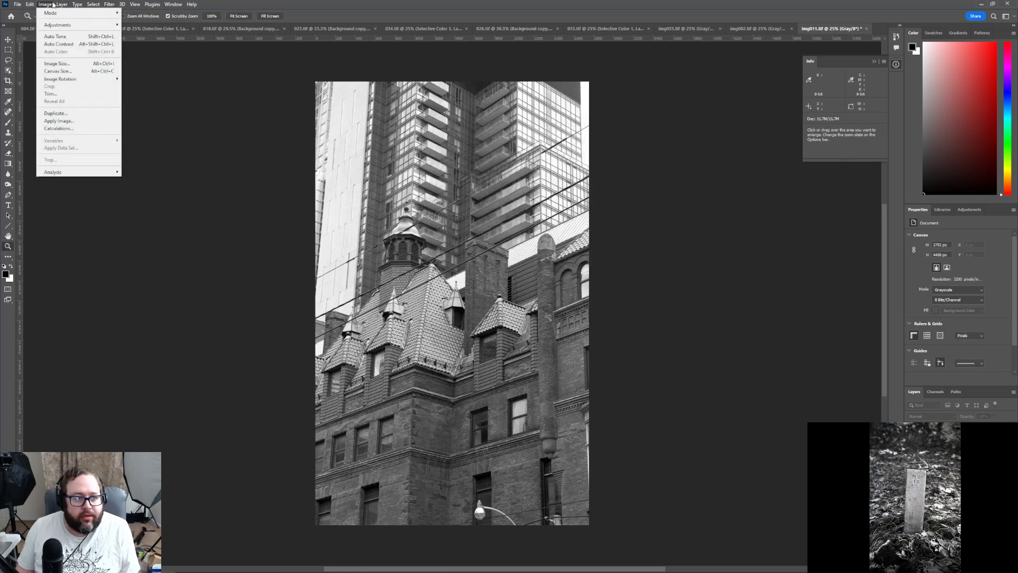
click(64, 64)
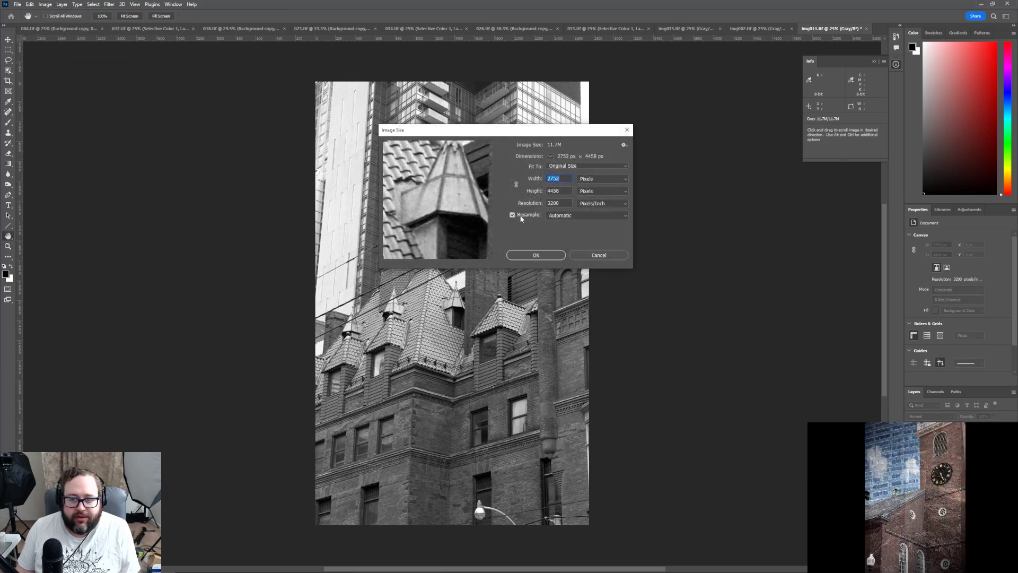
click(574, 216)
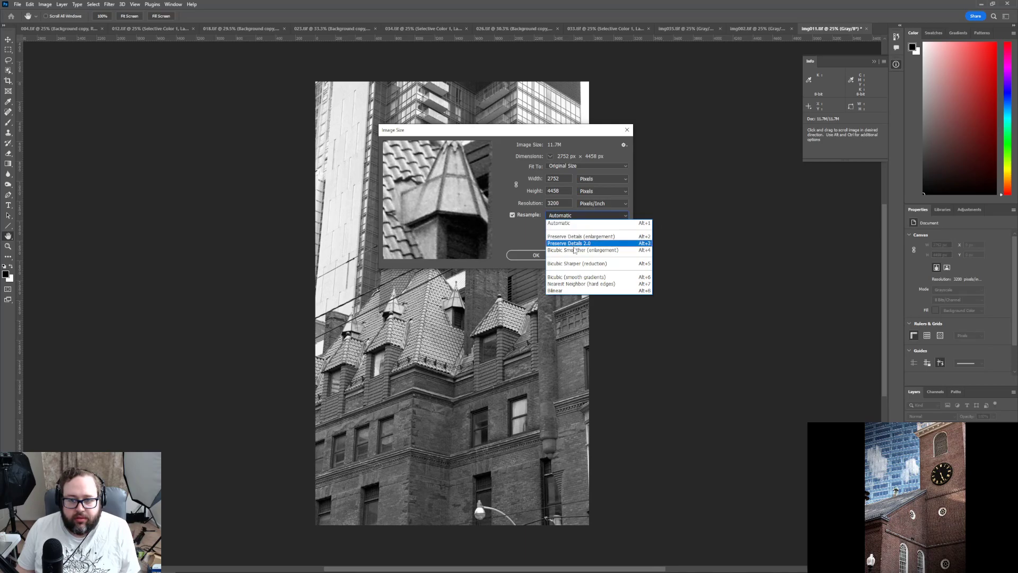
click(576, 265)
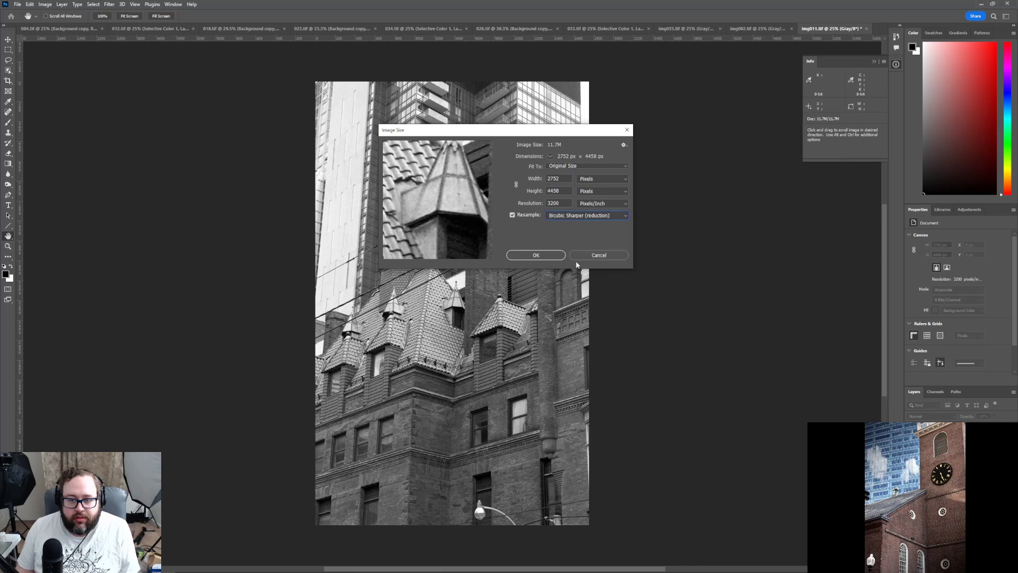
click(598, 178)
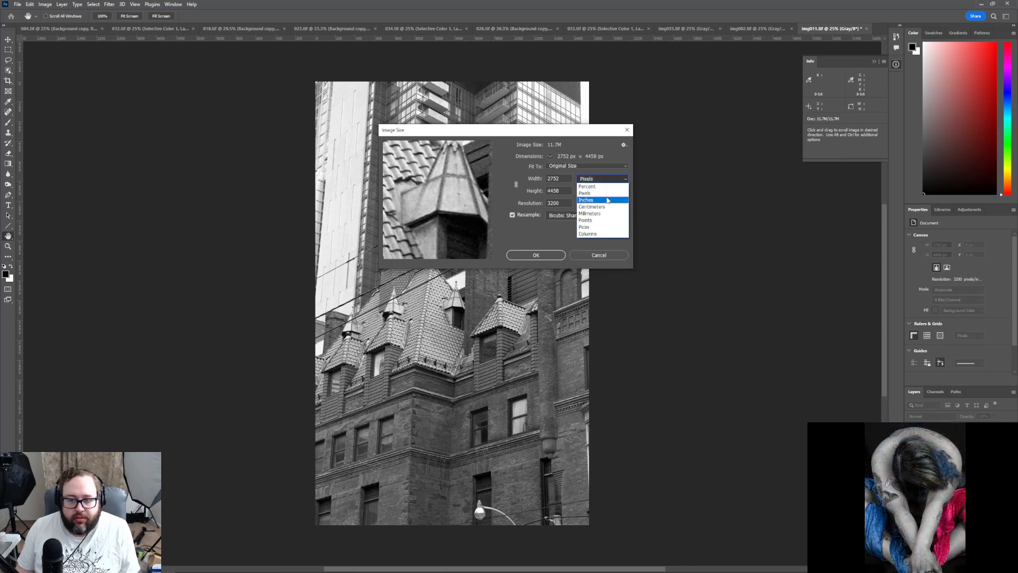
click(607, 201)
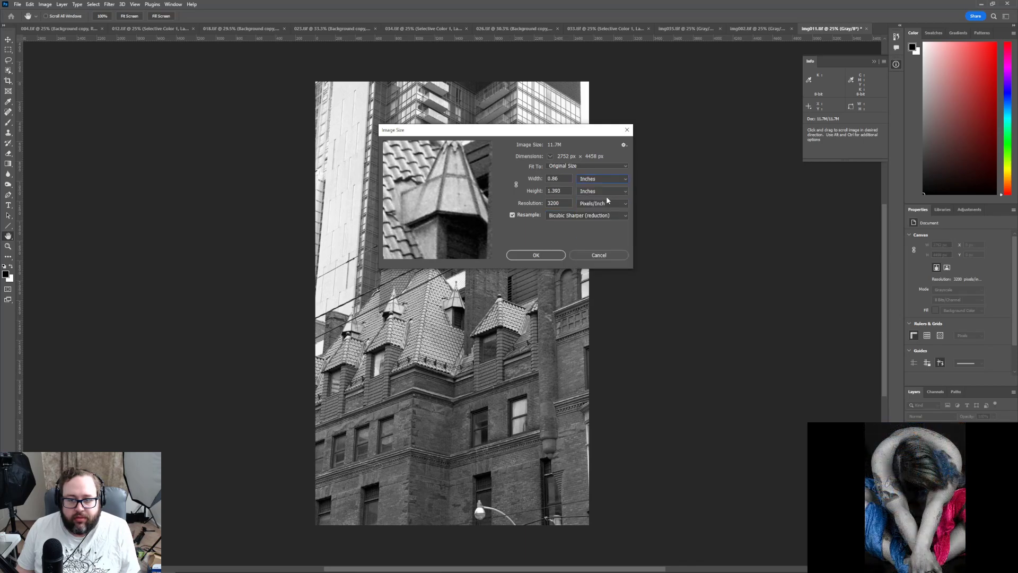
Try a proportional resize of the brick building photo to 8 inches wide at 300 pixels/inch, and cancel it
double_click(568, 203)
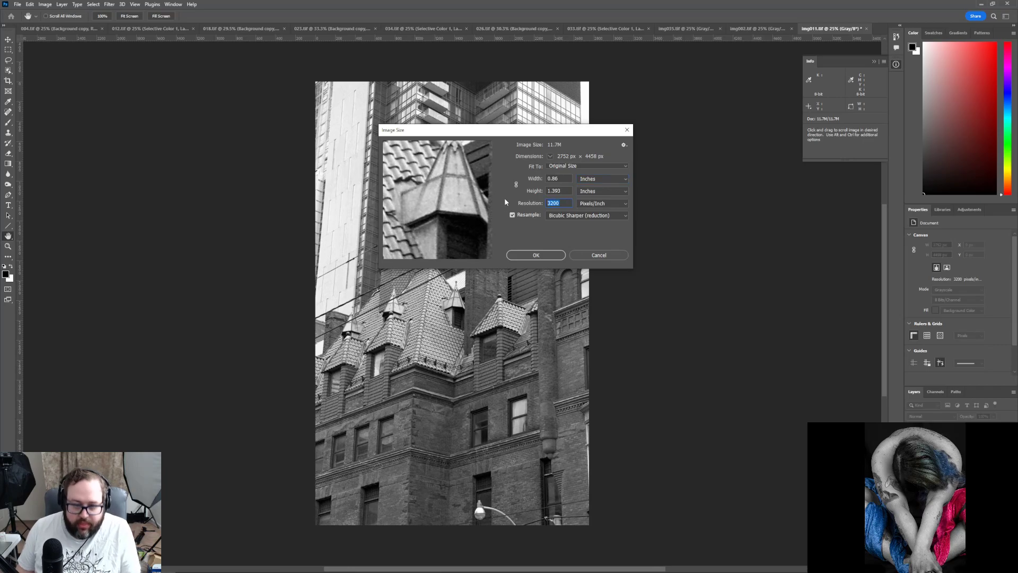
click(517, 185)
text(300)
click(564, 179)
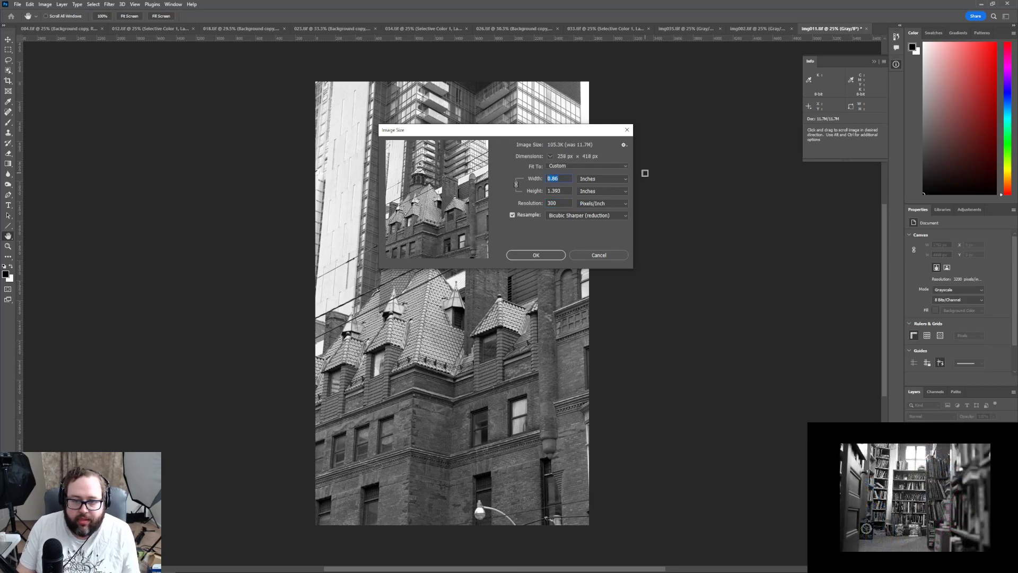
text(8)
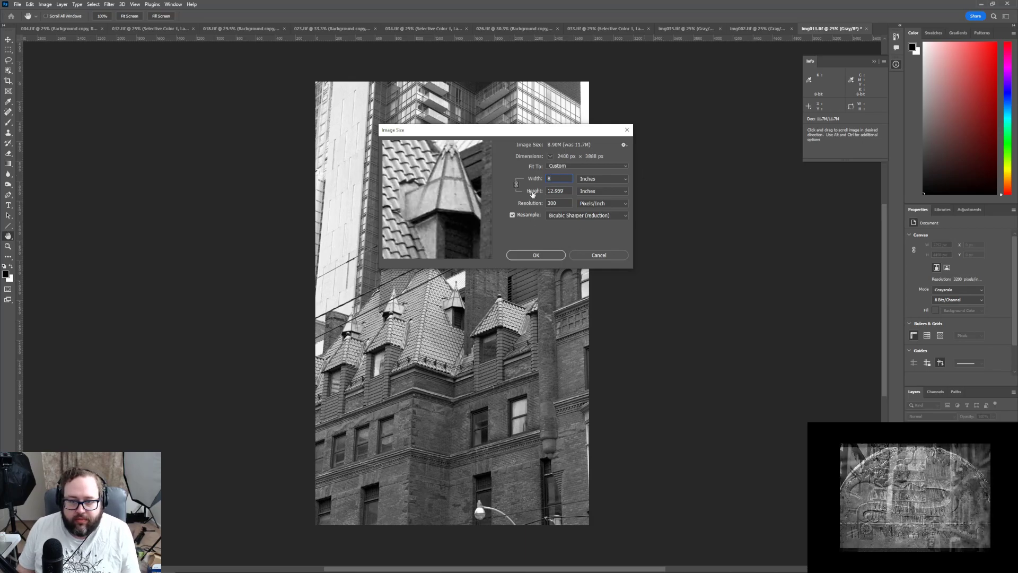
click(595, 254)
key(z)
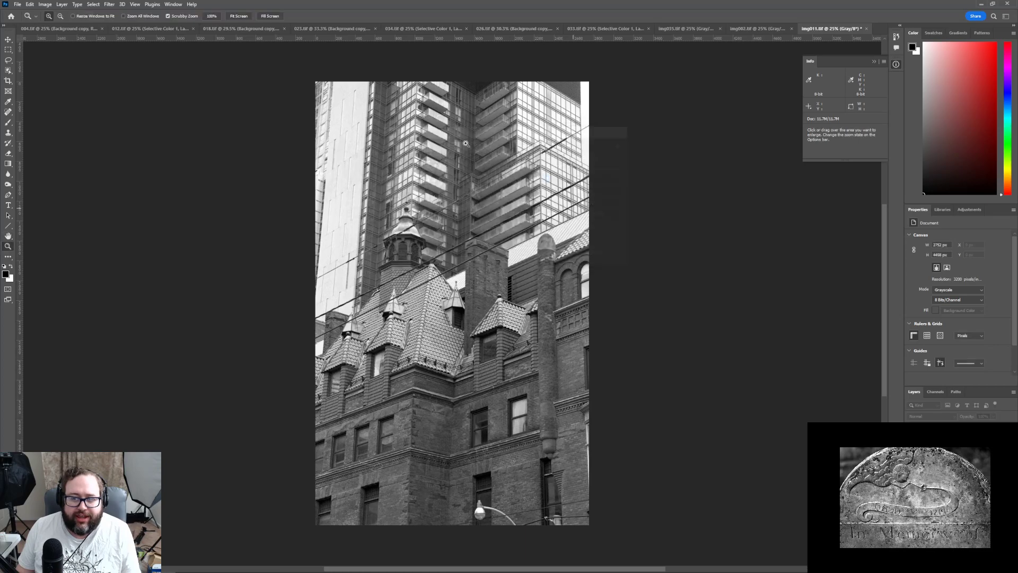
click(45, 4)
click(55, 37)
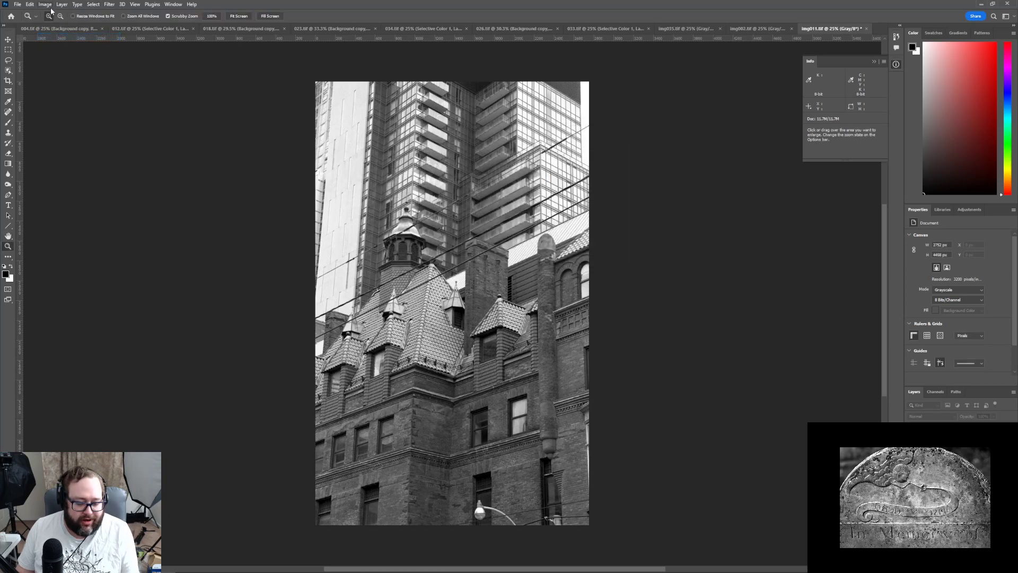
Try turning off resampling and setting the brick building photo's resolution to 300 pixels/inch in its image size settings
click(30, 5)
click(30, 5)
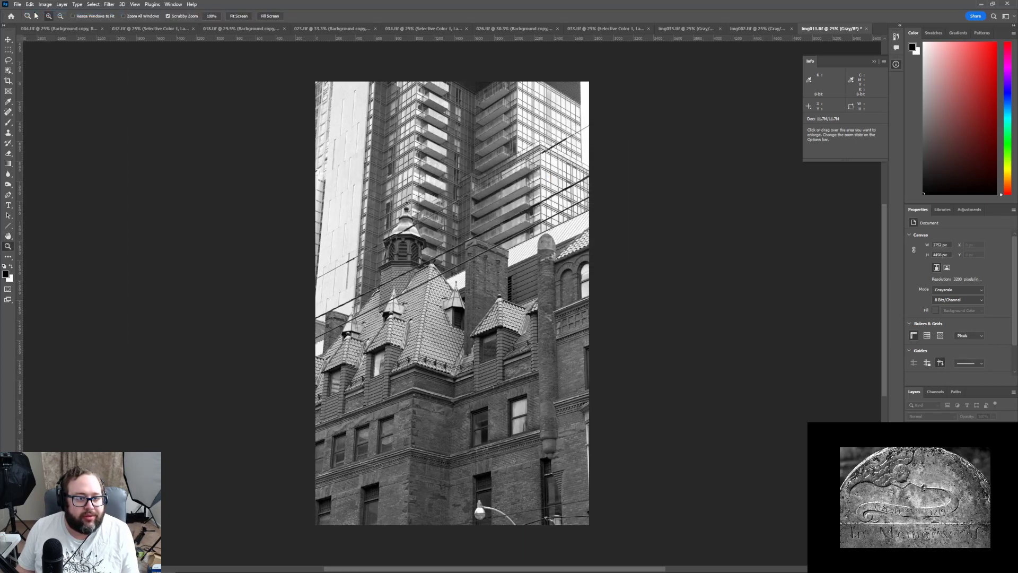
click(45, 4)
click(56, 63)
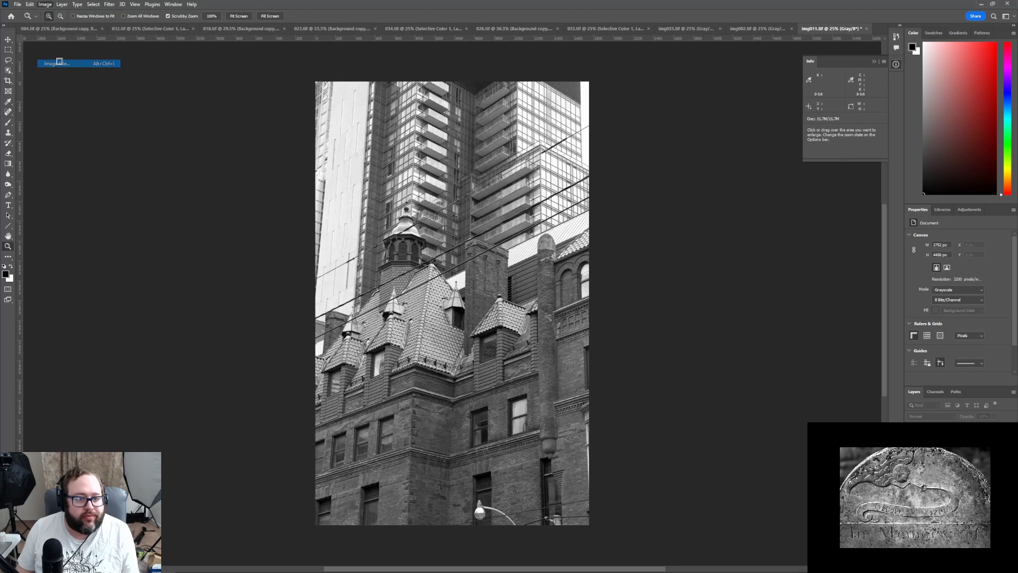
click(513, 215)
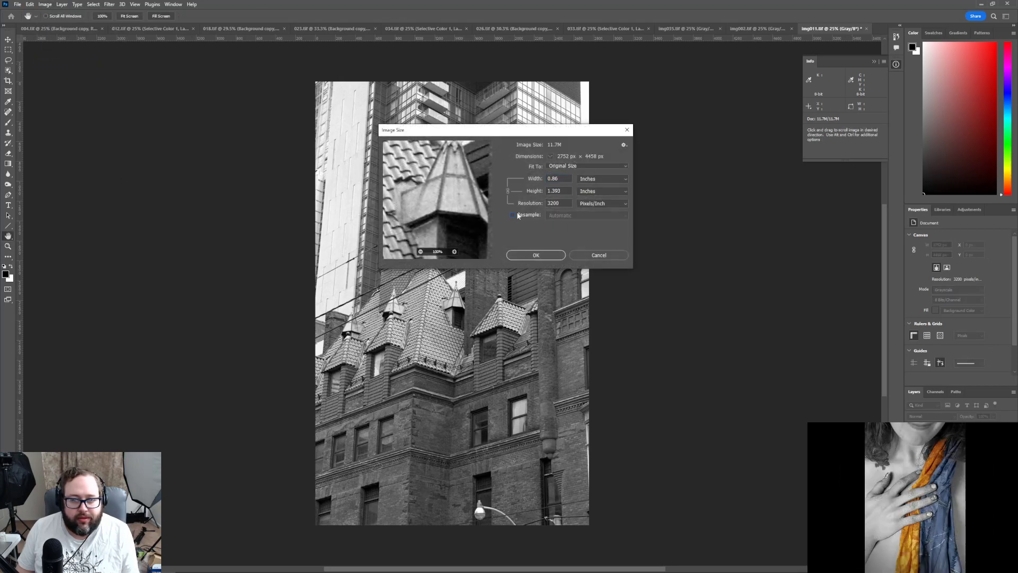
double_click(567, 203)
text(300)
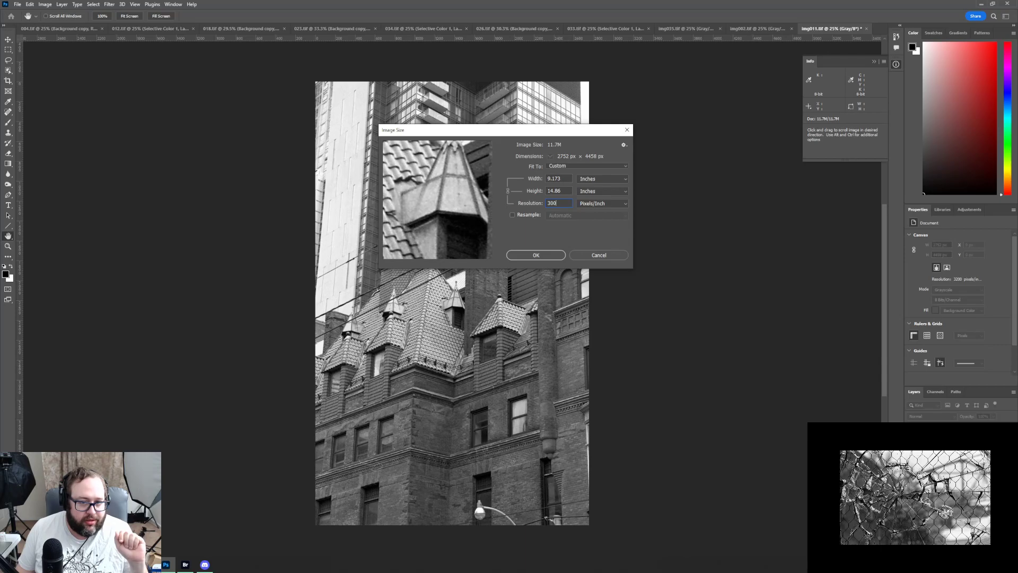
Open the calculator and move it aside, try a 9-inch width for the brick building photo without resampling, and cancel the resize
click(147, 565)
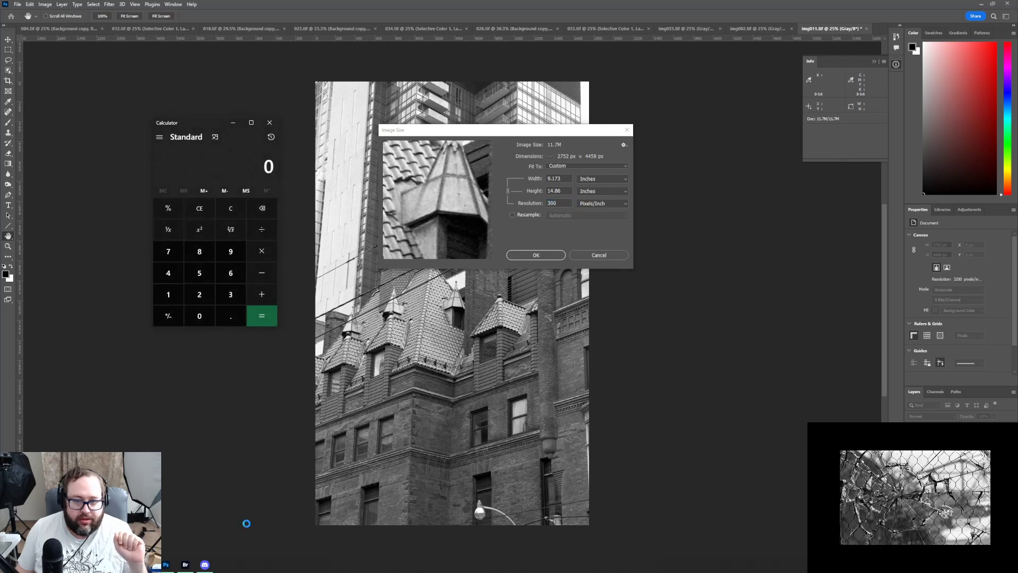
drag(215, 126, 1017, 196)
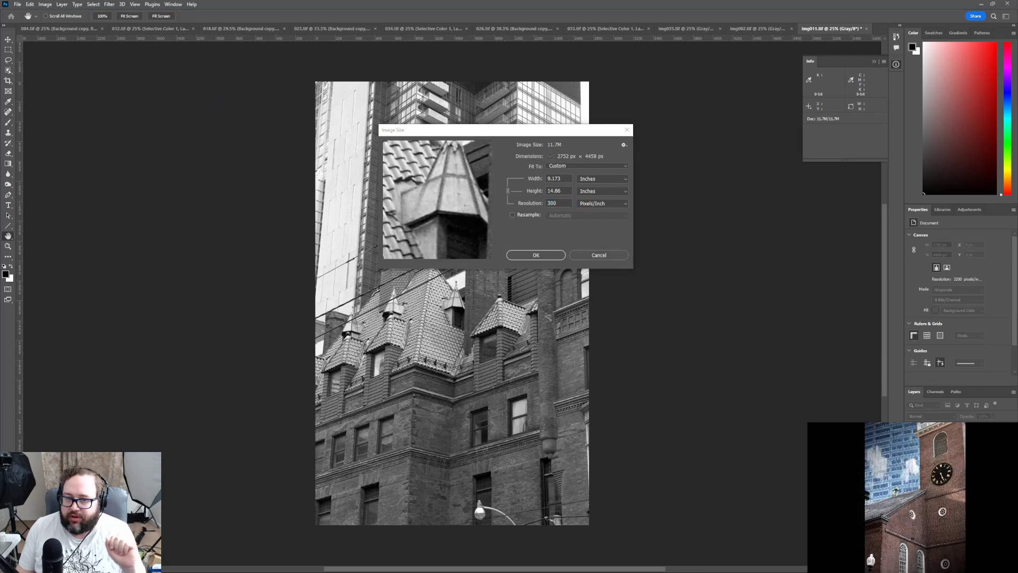
click(571, 161)
key(Tab)
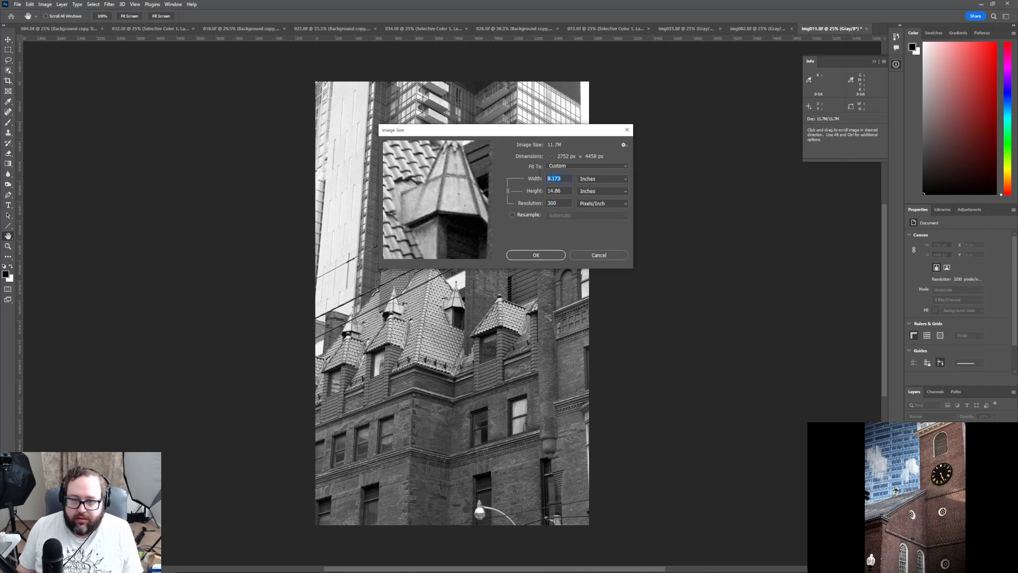
text(9)
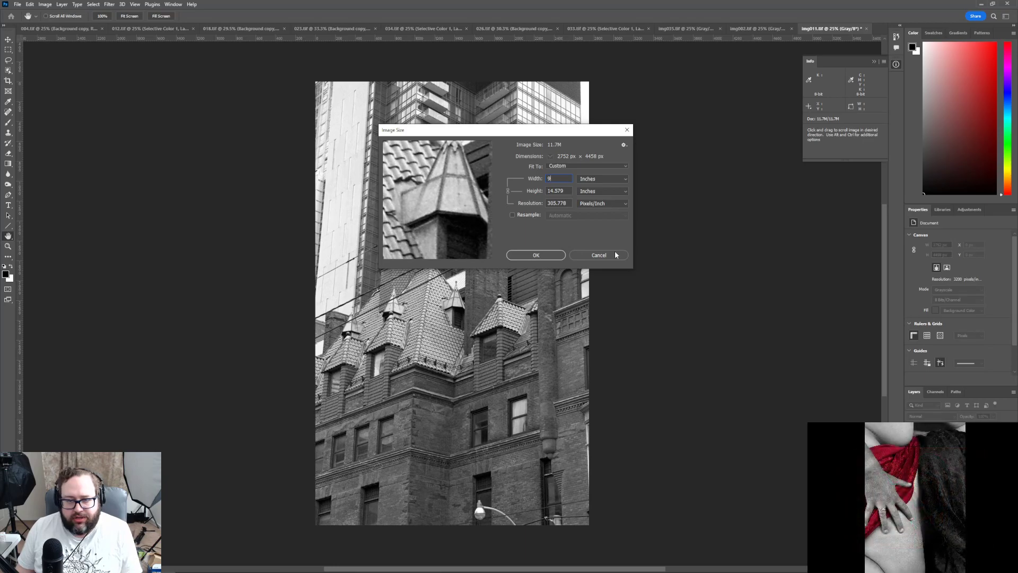
click(615, 255)
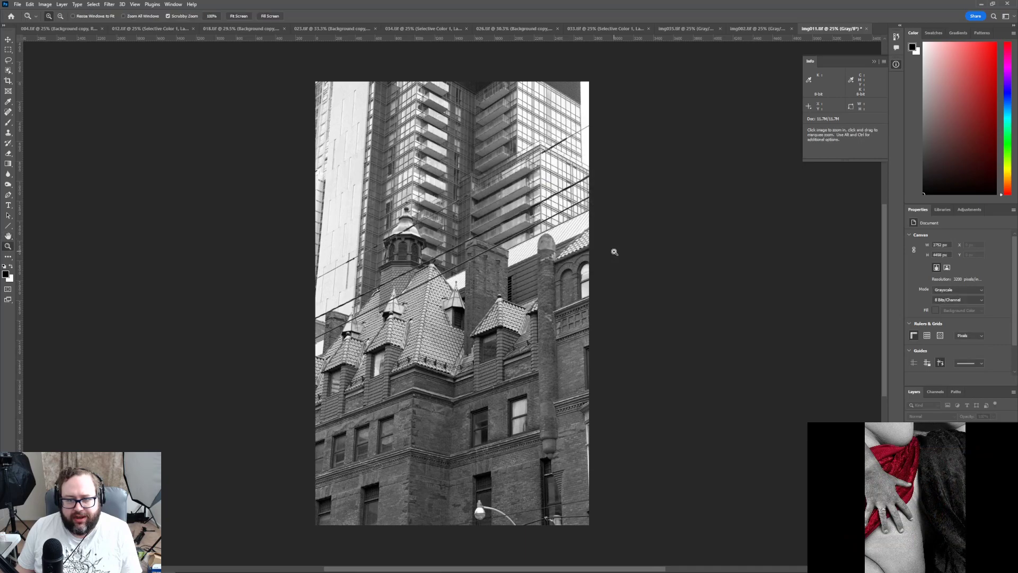
Start a new document measured in inches and set its width to 22.5 inches
click(19, 4)
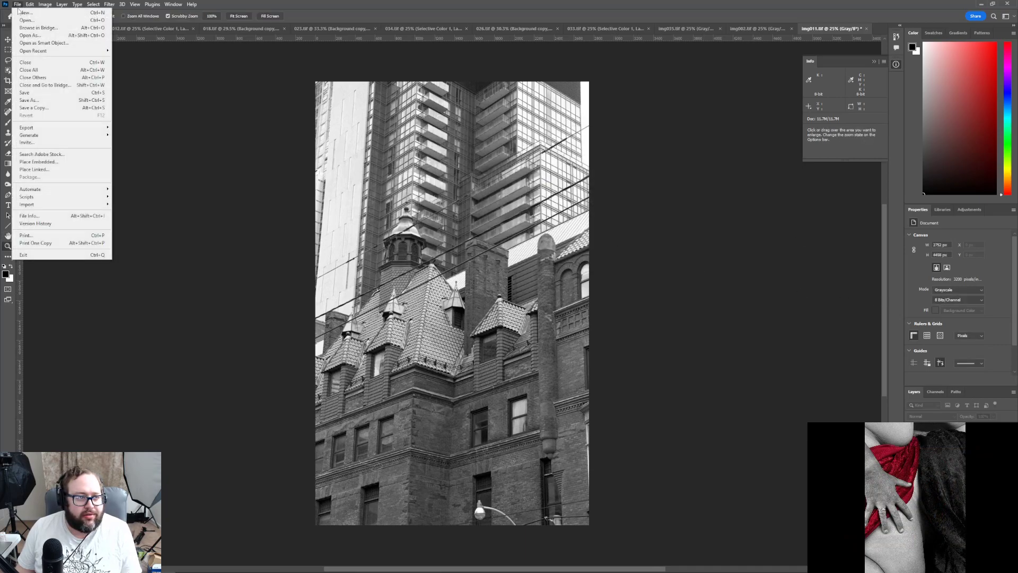
click(24, 13)
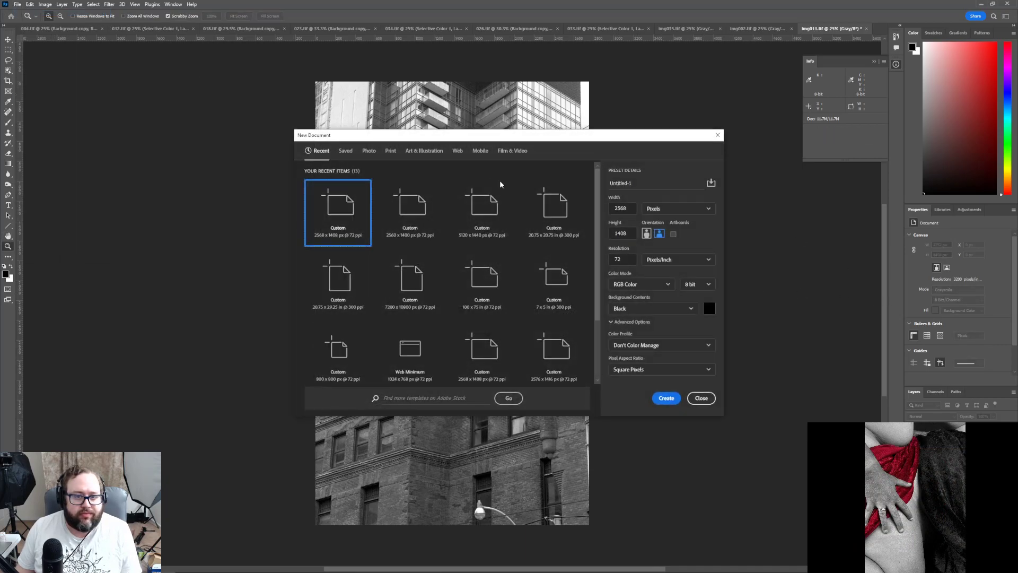
click(664, 209)
click(655, 236)
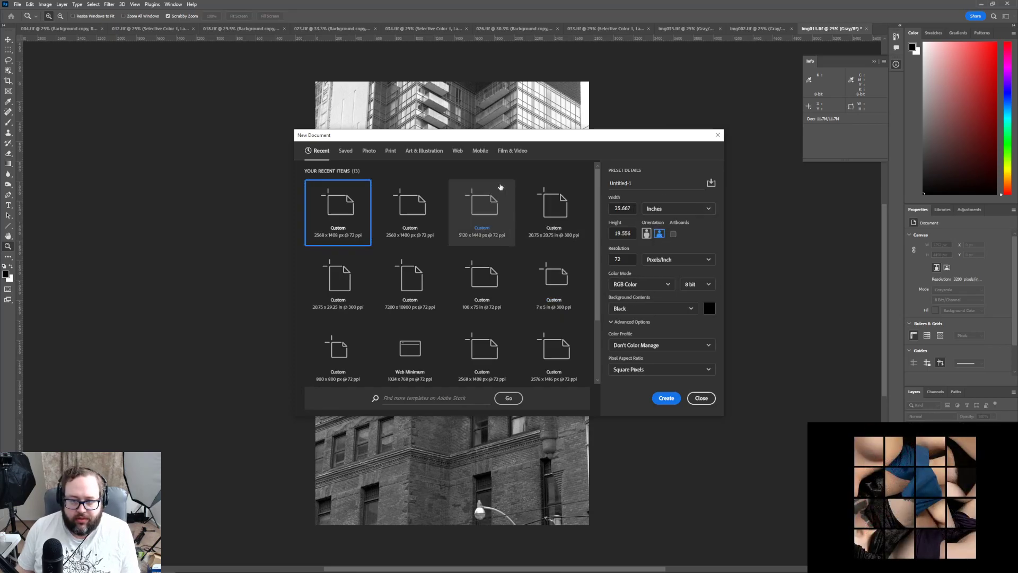
click(622, 209)
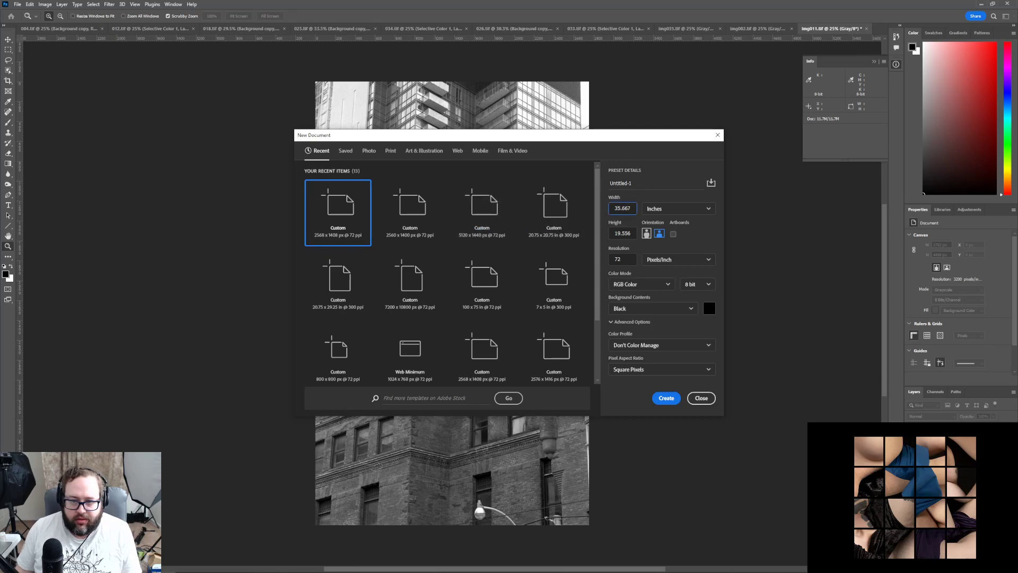
double_click(623, 209)
text(22.5)
key(Tab)
key(Tab)
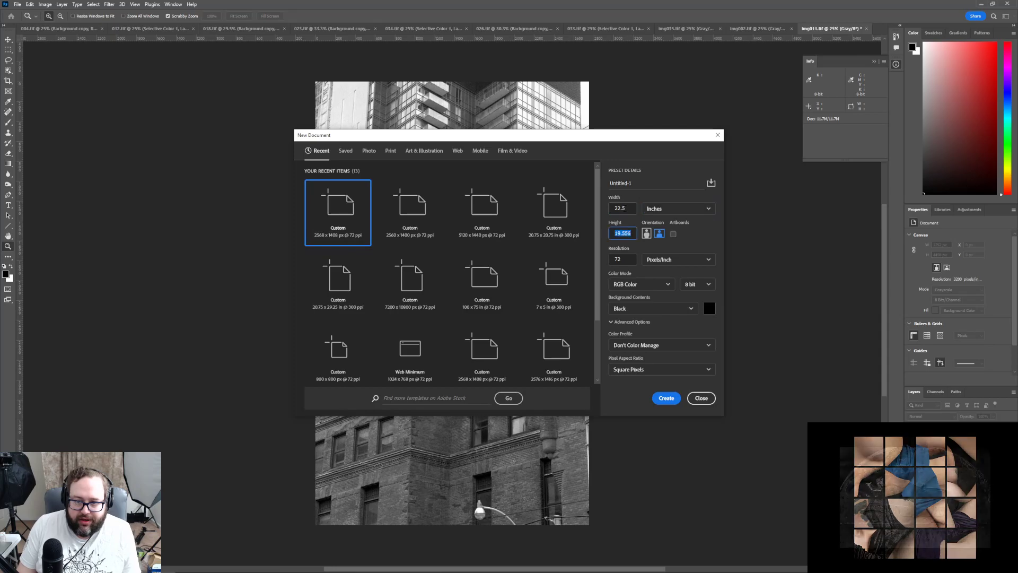
Set the new document's height to 19 inches and resolution to 300 pixels/inch, and create it
text(19)
key(Tab)
text(300)
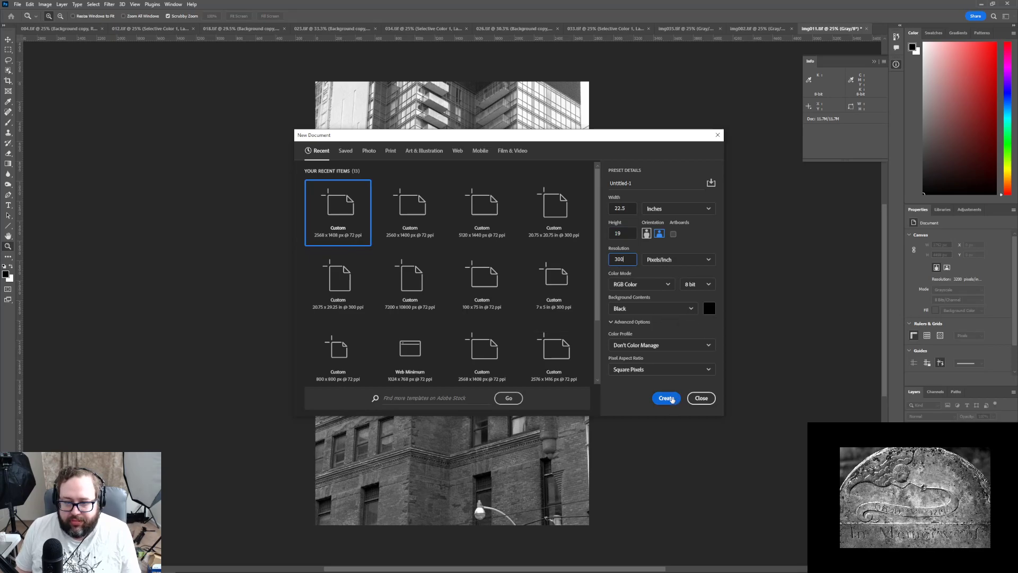
click(651, 345)
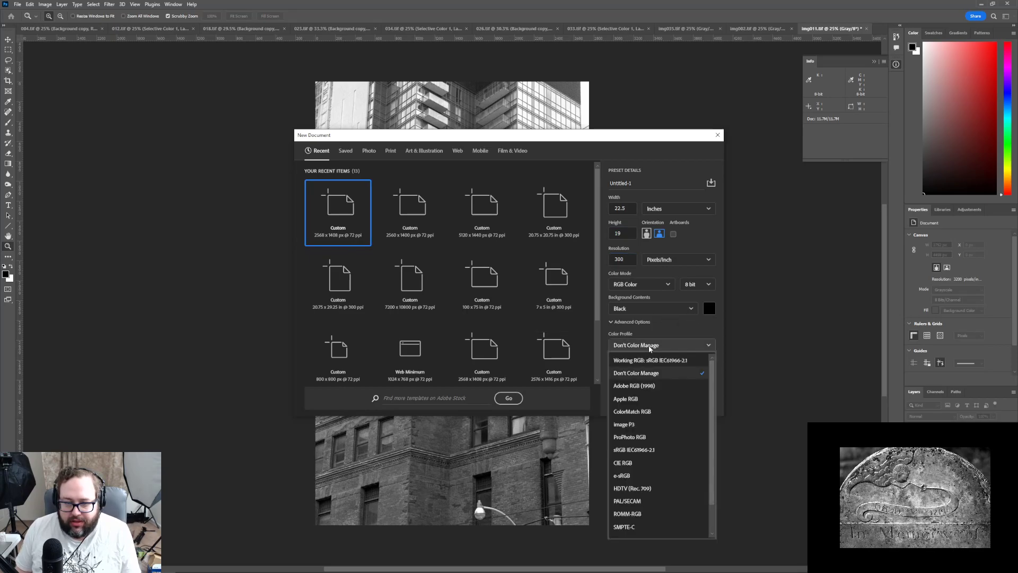
click(639, 386)
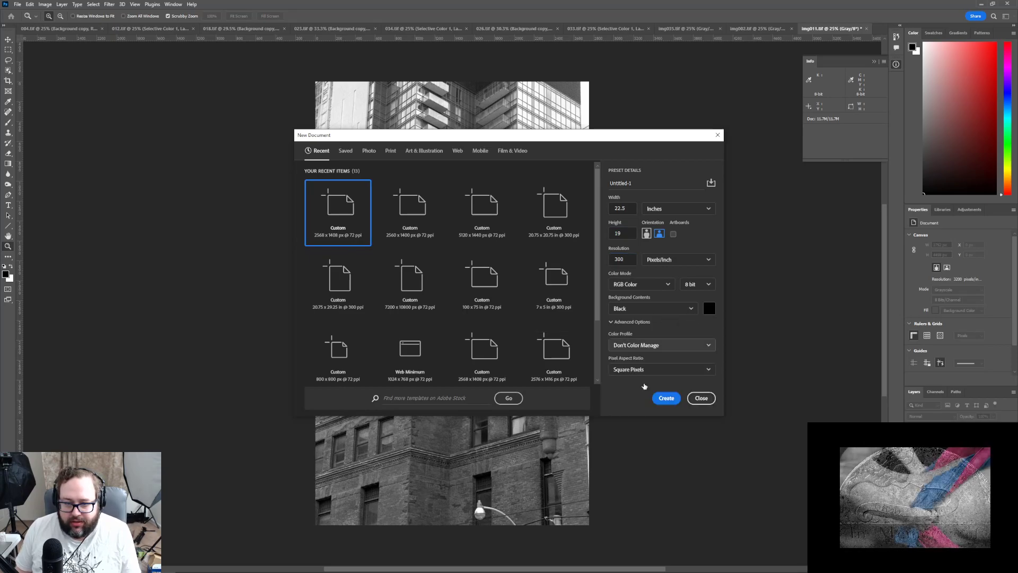
click(668, 399)
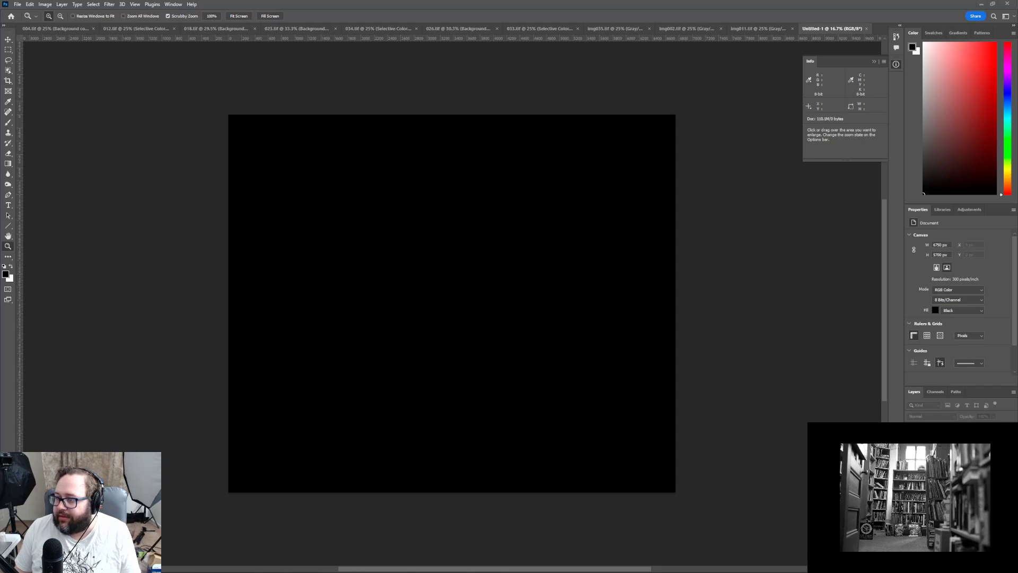
Return to the brick building photo img011.tif and convert it to RGB Color mode
click(739, 30)
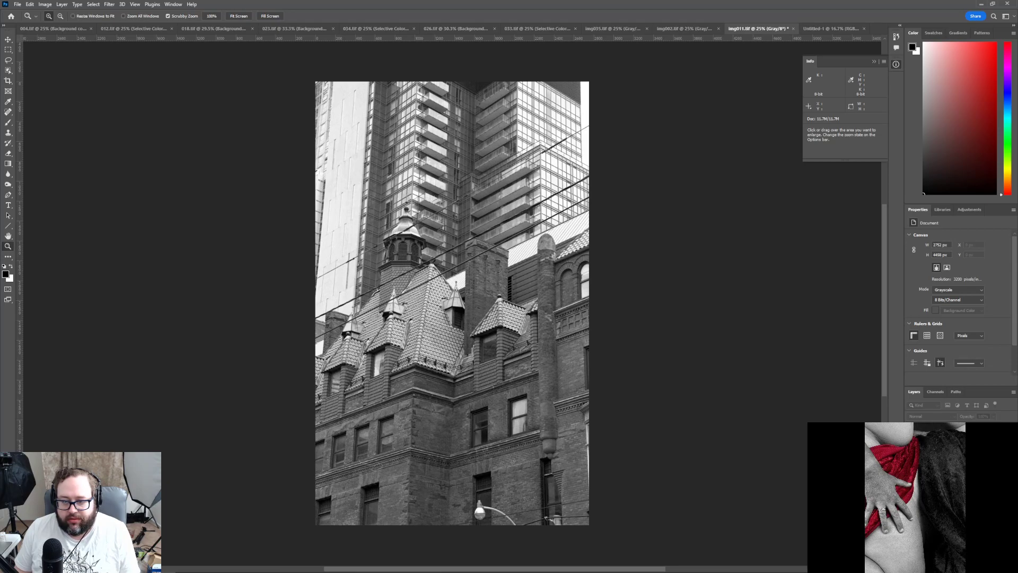
click(954, 463)
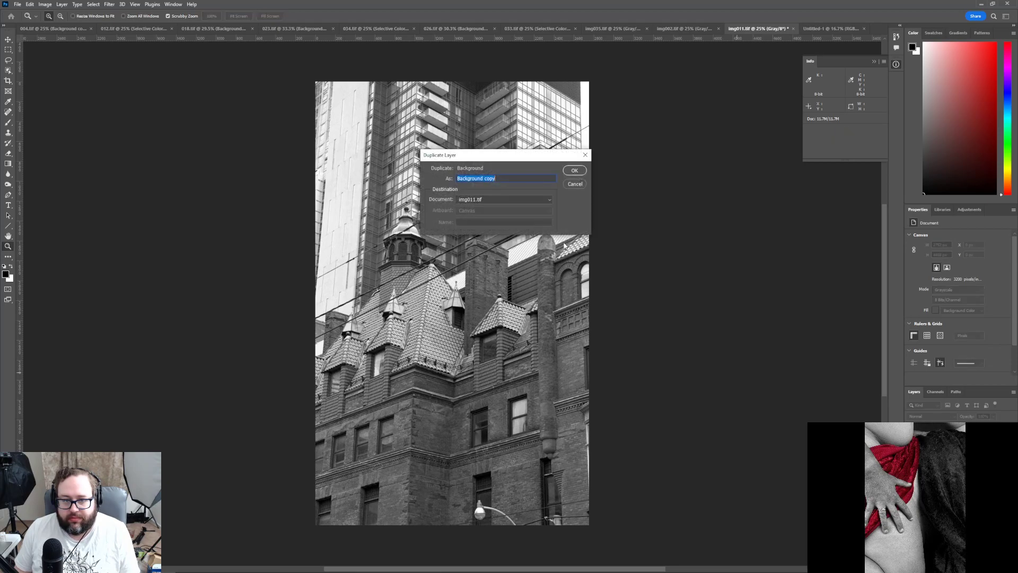
click(576, 186)
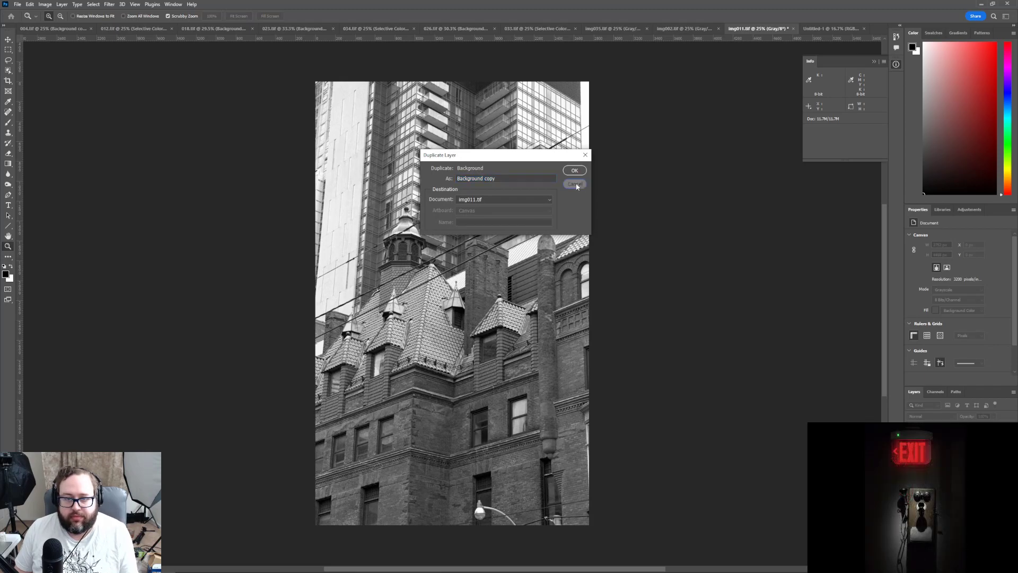
click(29, 5)
mouse_move(51, 5)
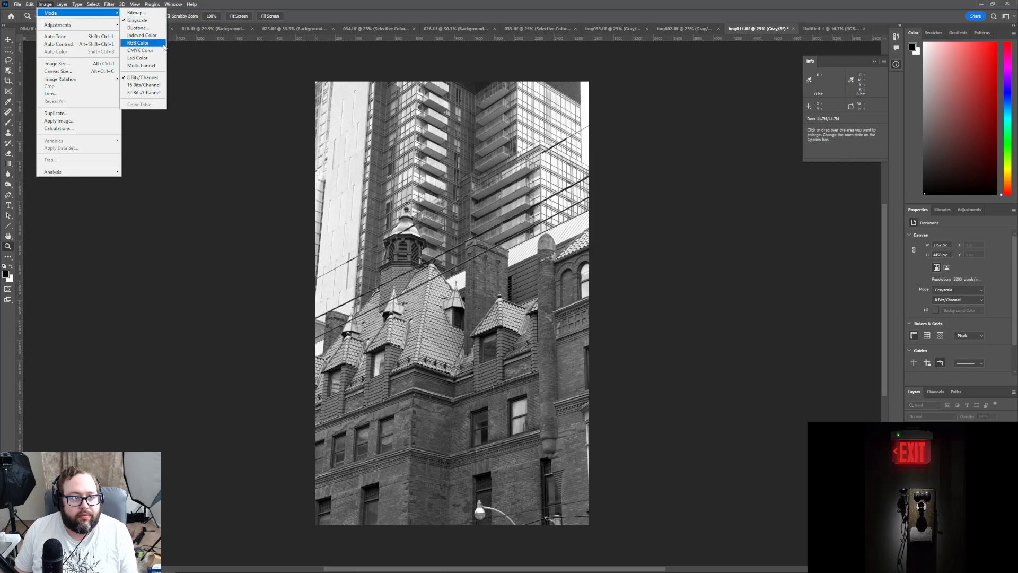
click(155, 43)
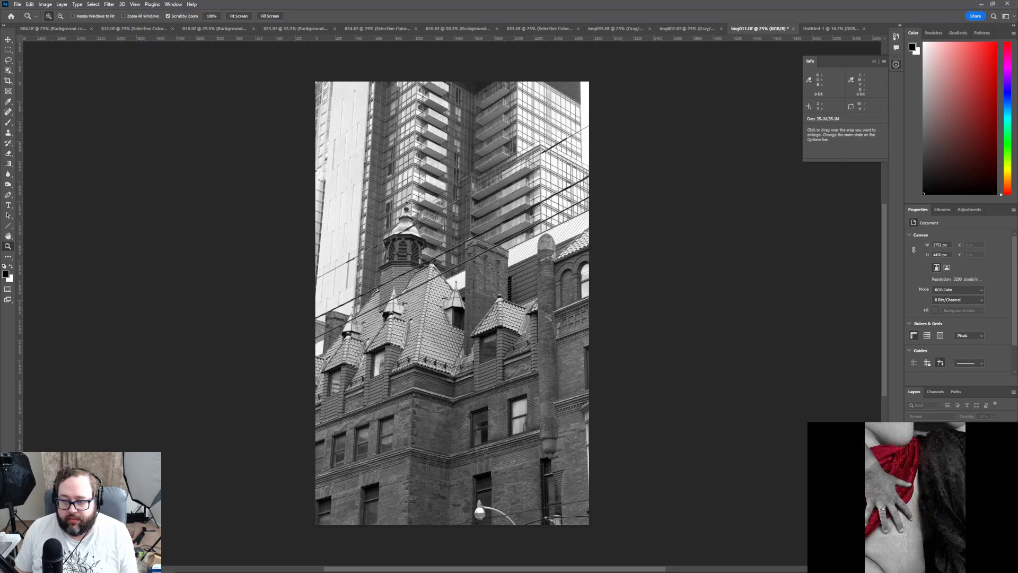
Duplicate the background layer and add a Curves adjustment with the black point moved to input 7
key(ctrl+j)
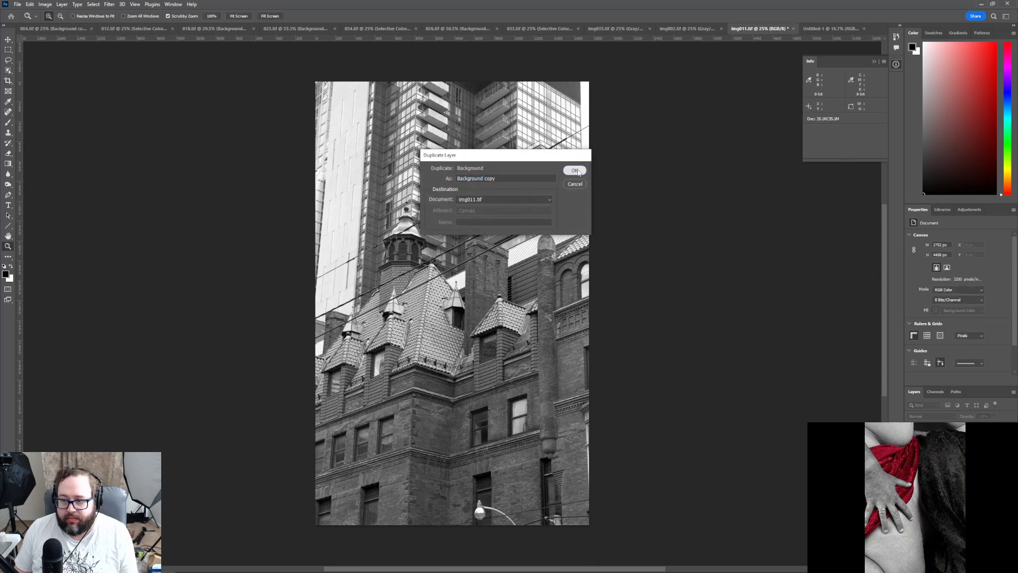
click(575, 171)
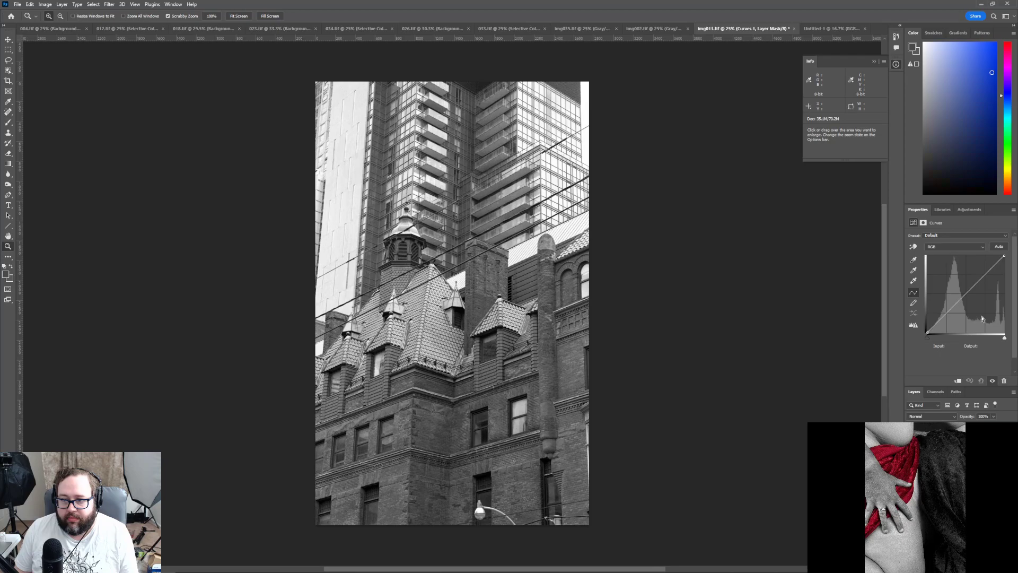
drag(928, 338, 930, 338)
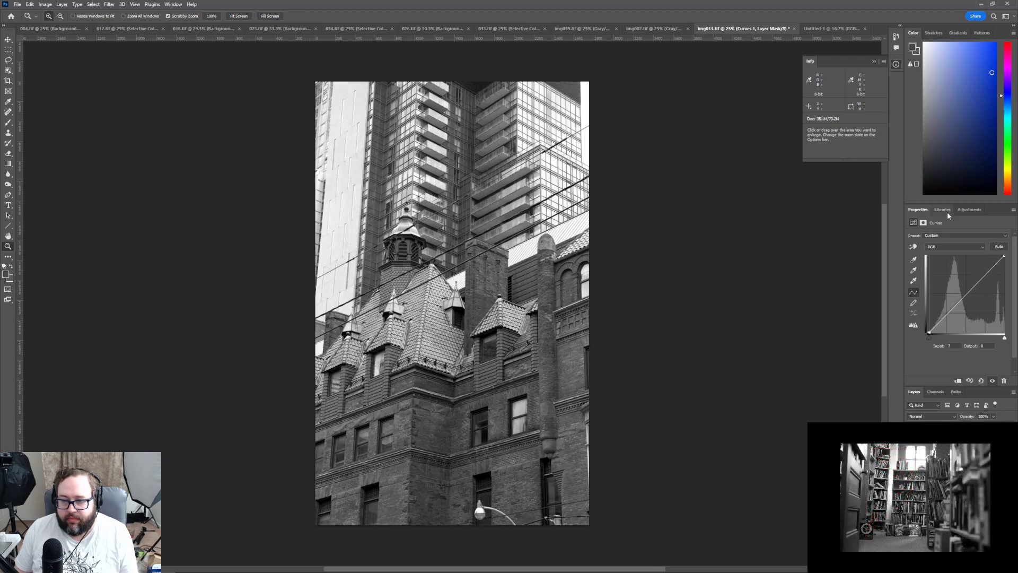
Add a Brightness/Contrast adjustment to the brick building photo and raise the contrast to about 19
click(975, 209)
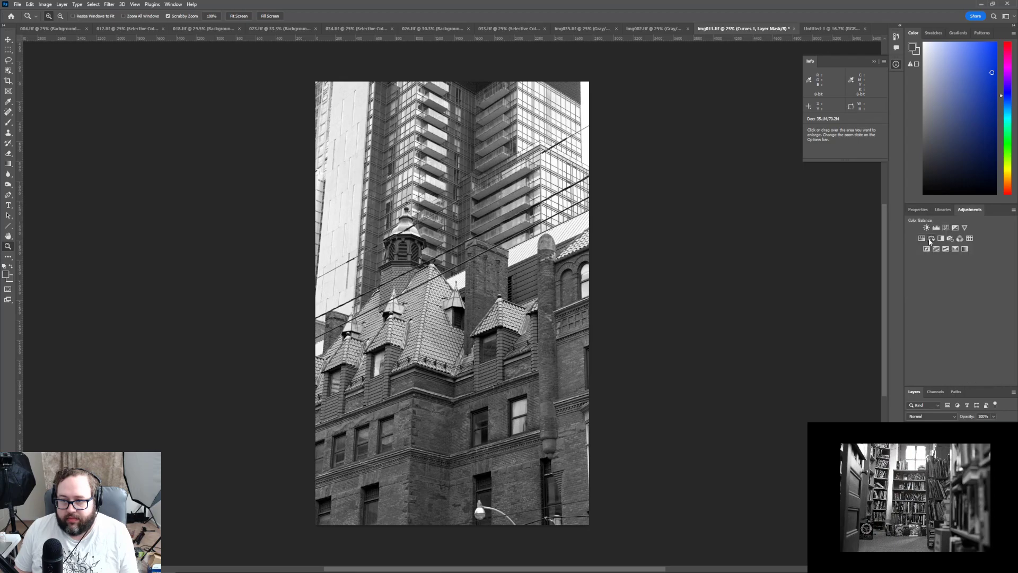
click(927, 228)
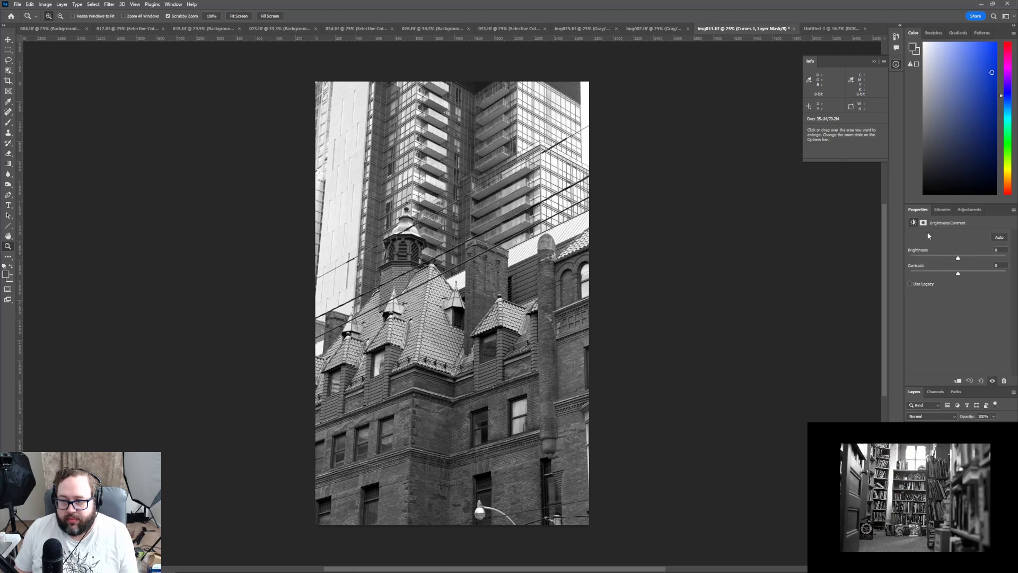
mouse_move(958, 276)
mouse_down()
mouse_move(978, 276)
mouse_move(968, 276)
mouse_up()
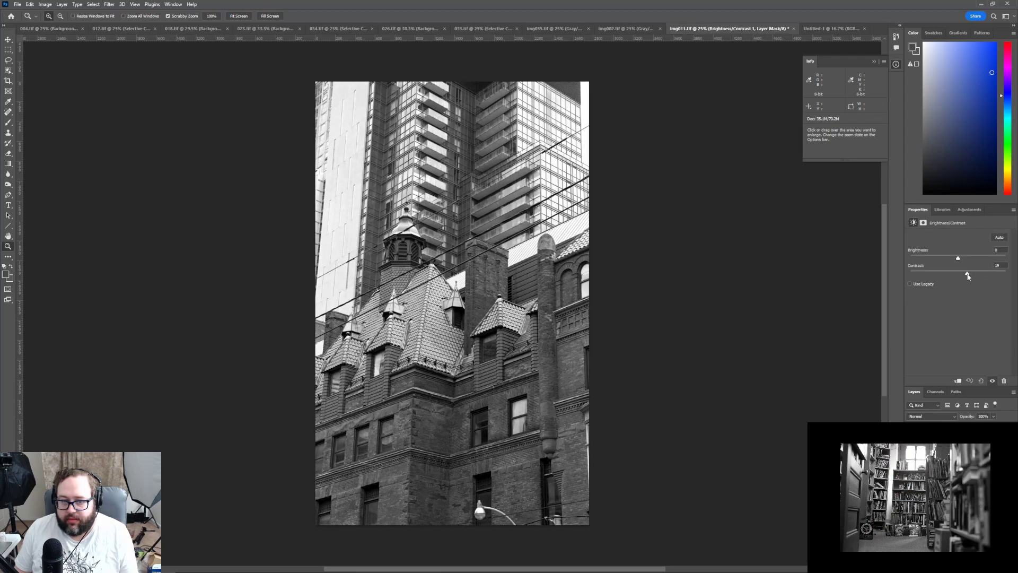
Add a Selective Color adjustment and set the black amount of the Whites to +100%
click(965, 212)
click(964, 250)
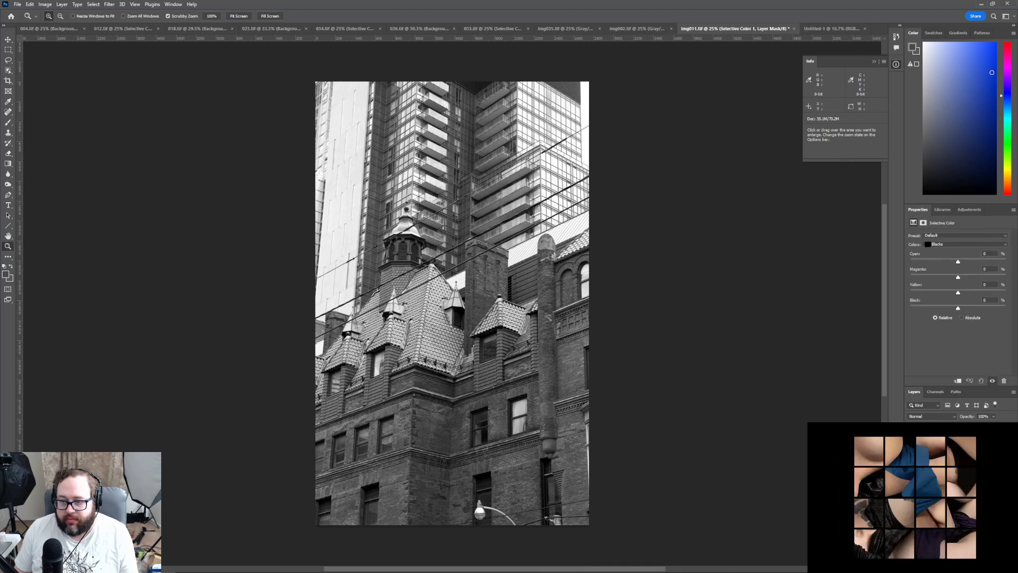
click(951, 245)
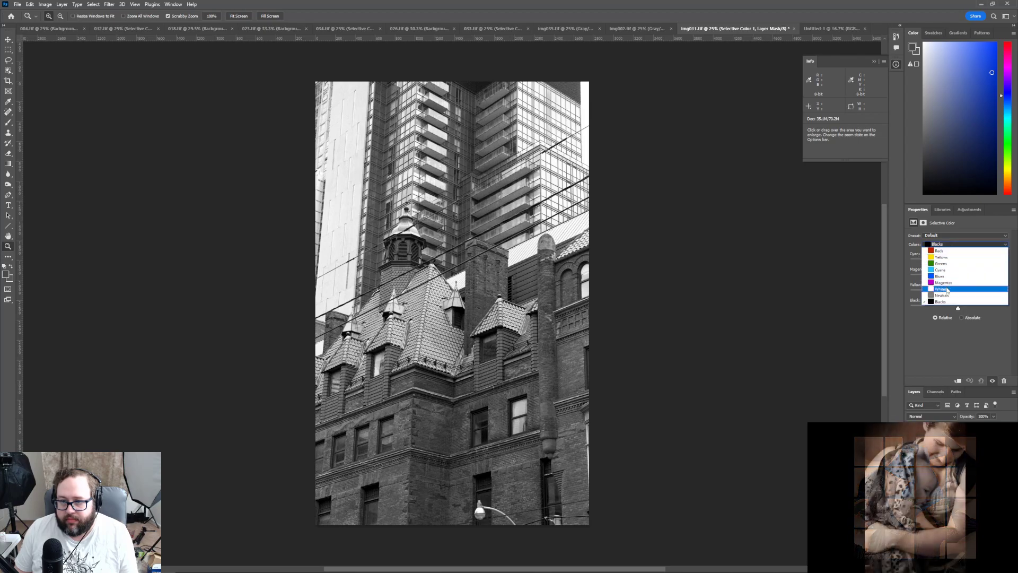
click(947, 289)
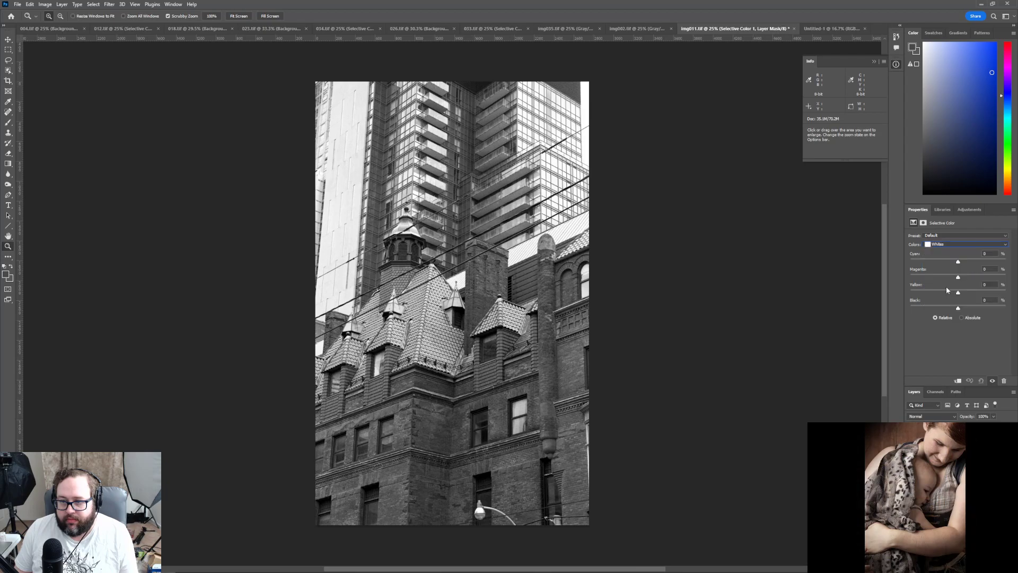
drag(958, 307, 1010, 307)
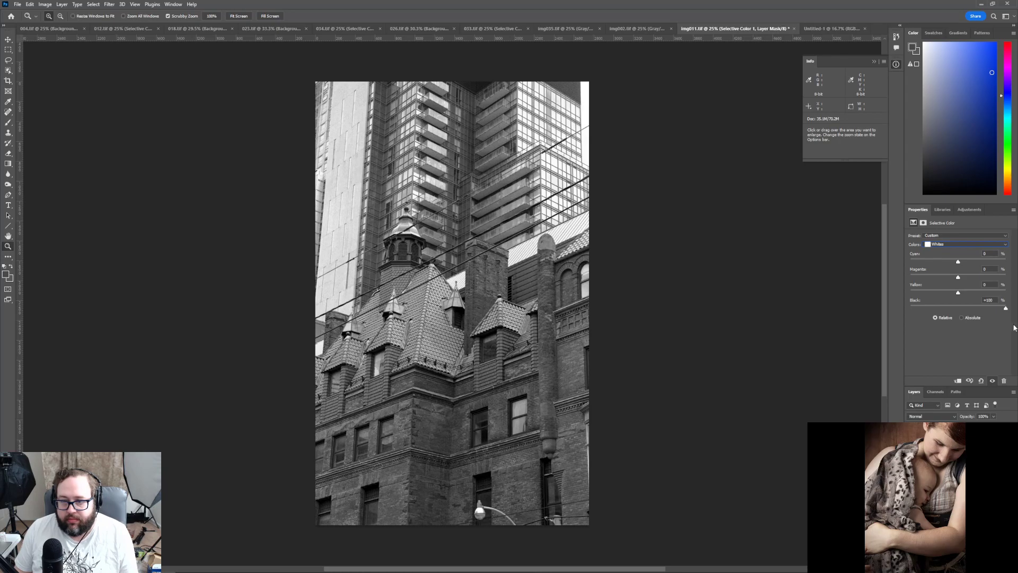
In the Selective Color adjustment, raise the black amount of the Neutrals to about +3%
click(968, 244)
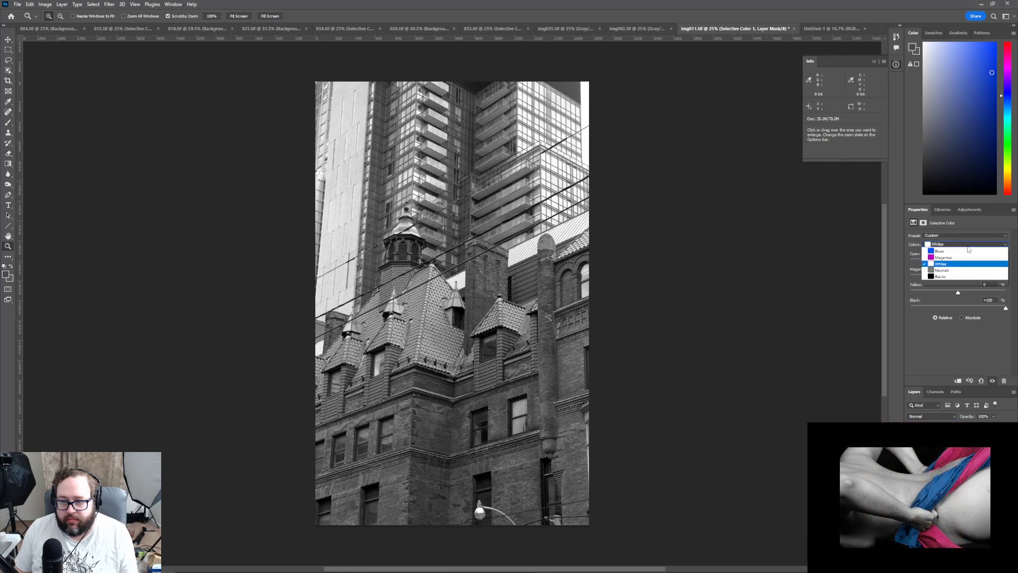
click(965, 297)
drag(960, 309, 961, 310)
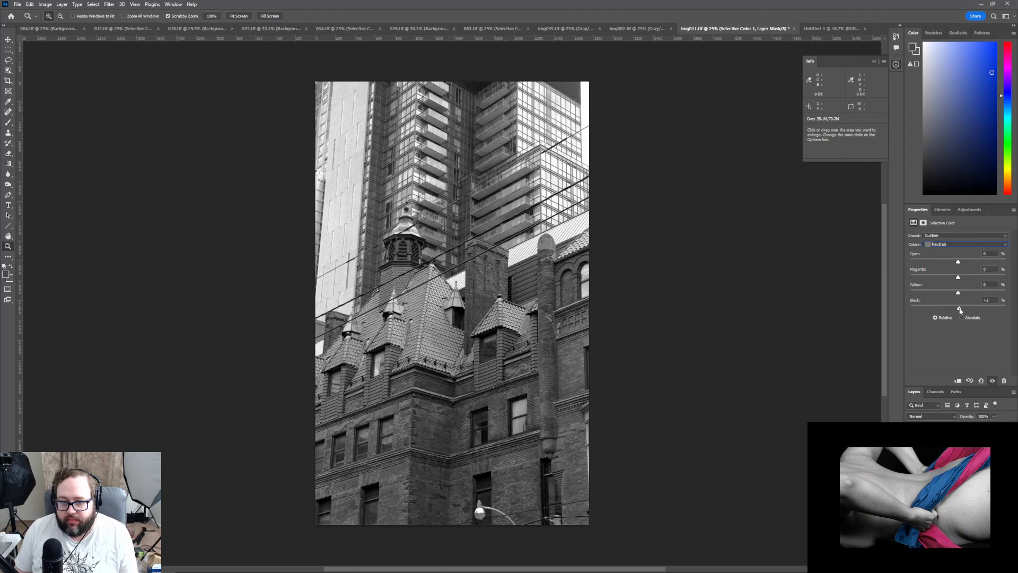
In the Selective Color adjustment, raise the black amount of the Blacks to about +5%
click(961, 247)
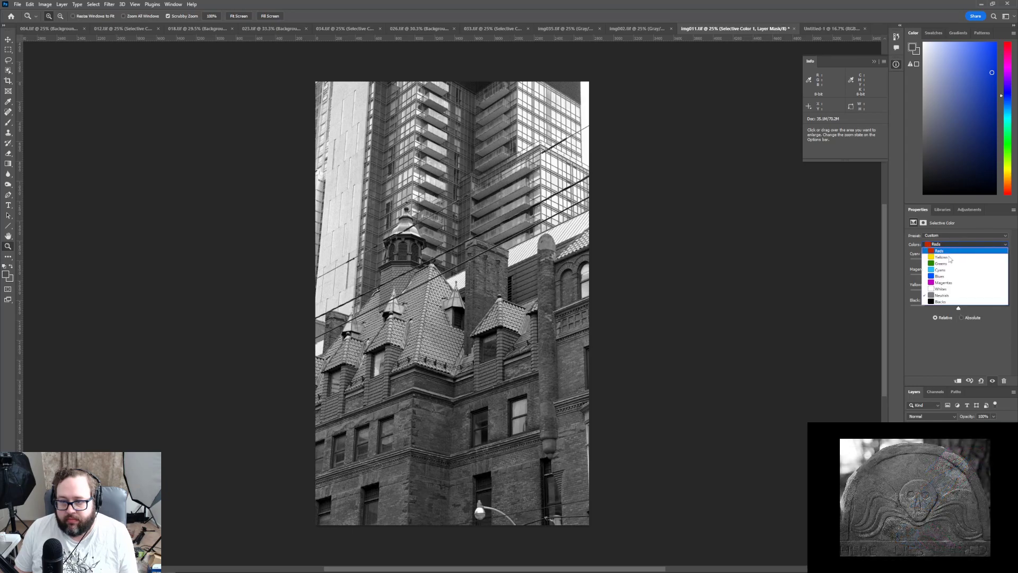
click(942, 302)
mouse_move(960, 310)
mouse_down()
mouse_move(981, 311)
mouse_move(963, 310)
mouse_up()
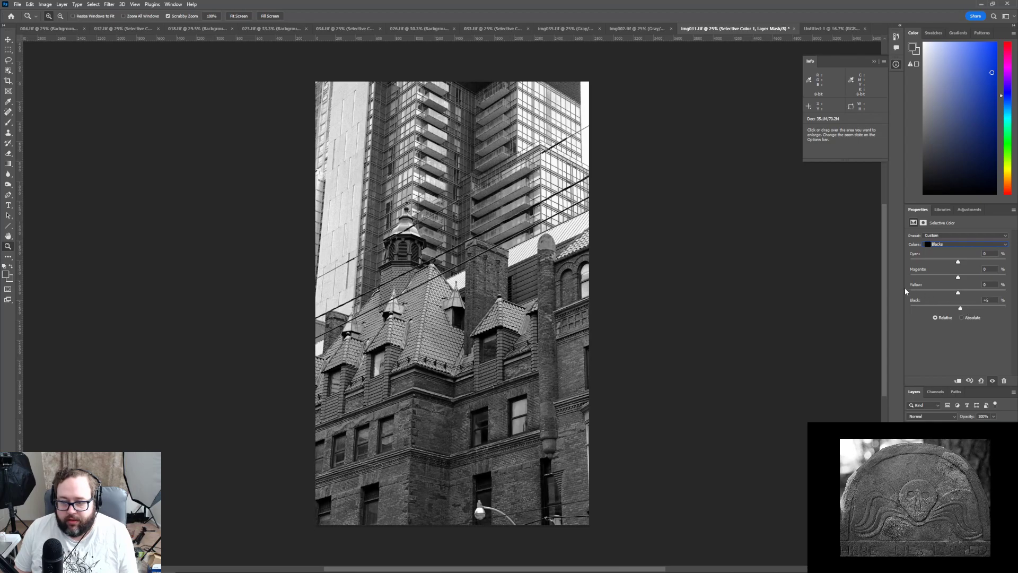
Copy a merged version of the whole brick building photo and paste it into the black Untitled-1 canvas, accepting the colour profile conversion
key(ctrl+a)
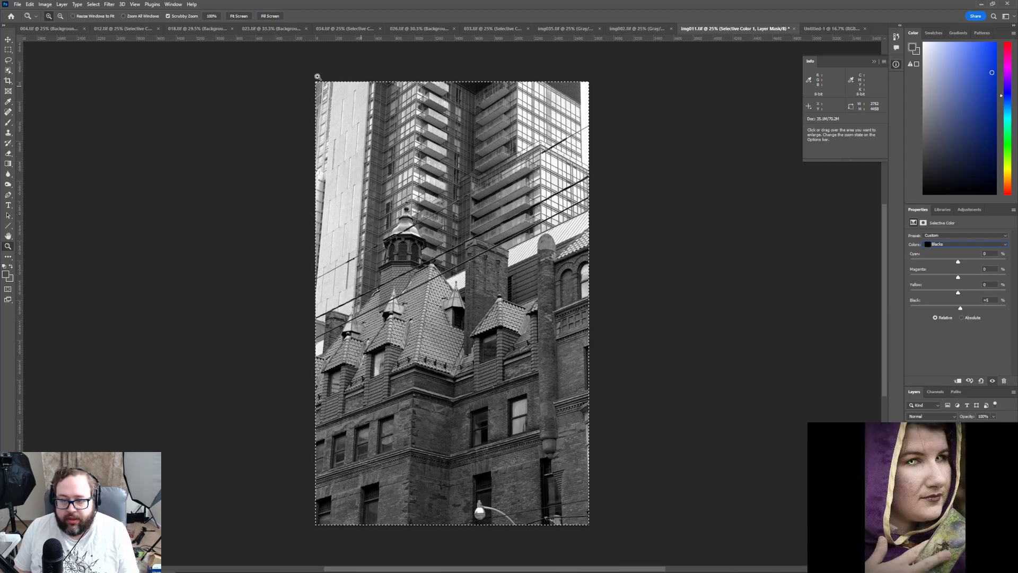
click(44, 4)
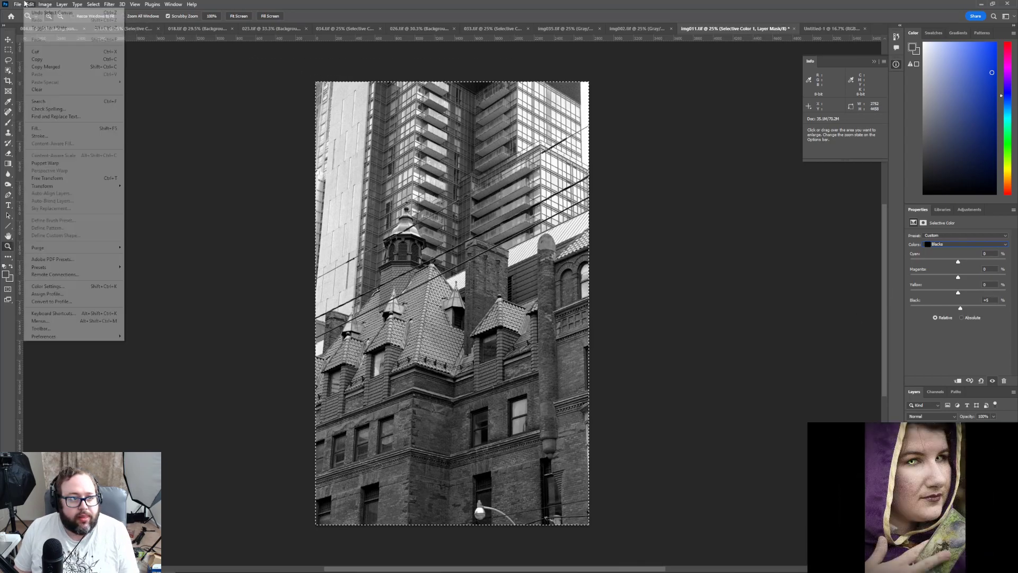
mouse_move(68, 7)
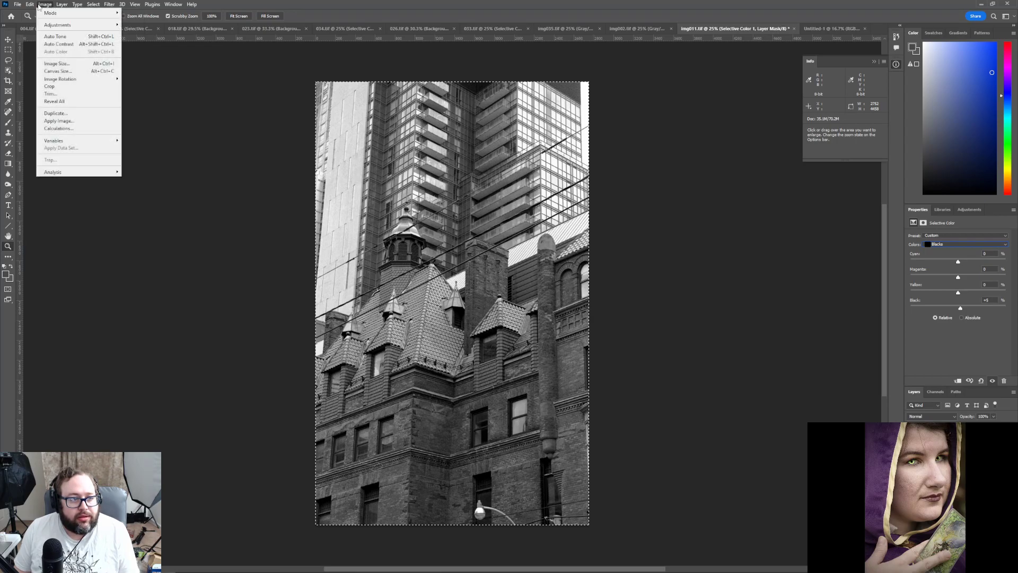
click(59, 67)
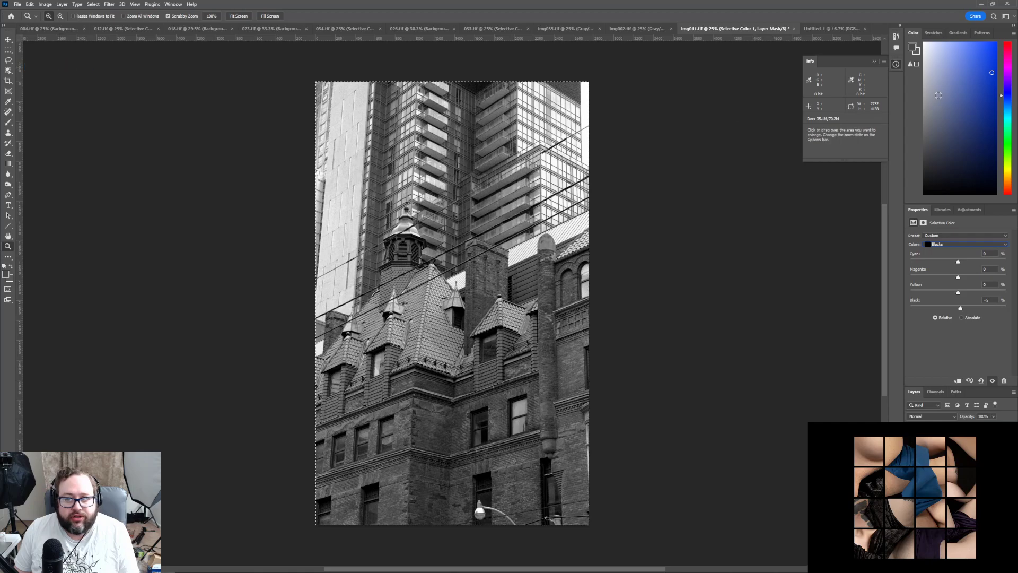
click(828, 29)
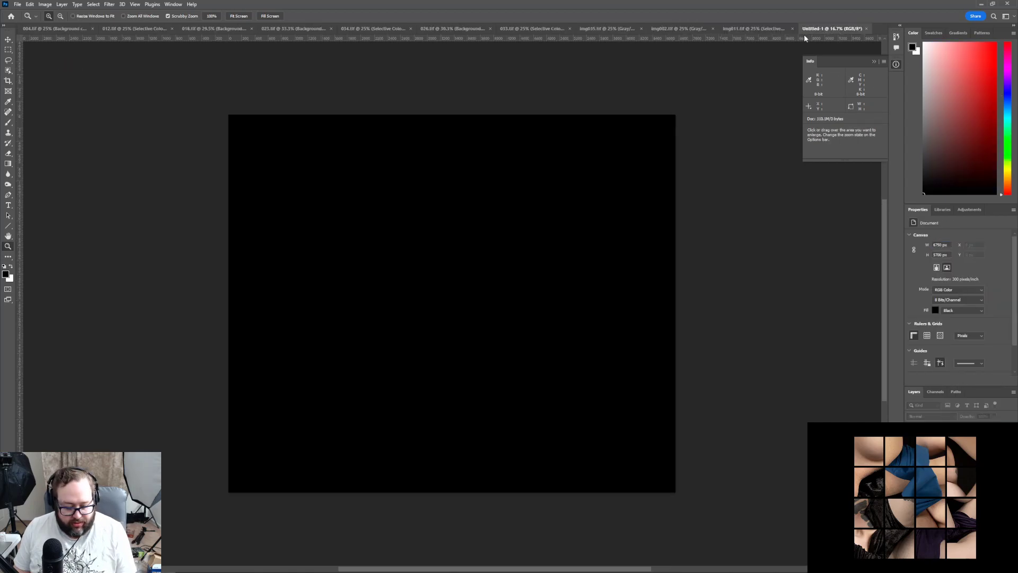
key(ctrl+v)
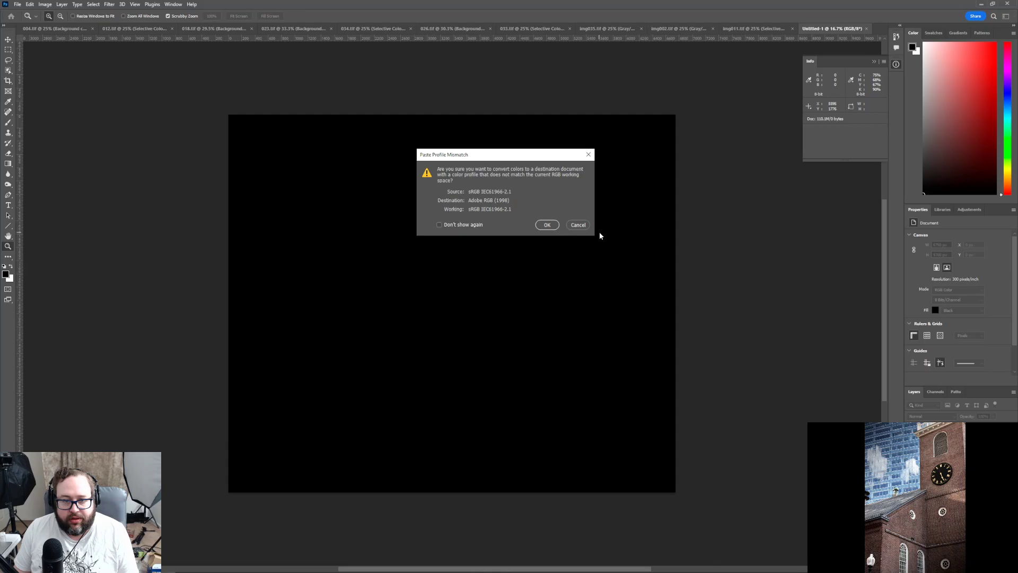
click(553, 224)
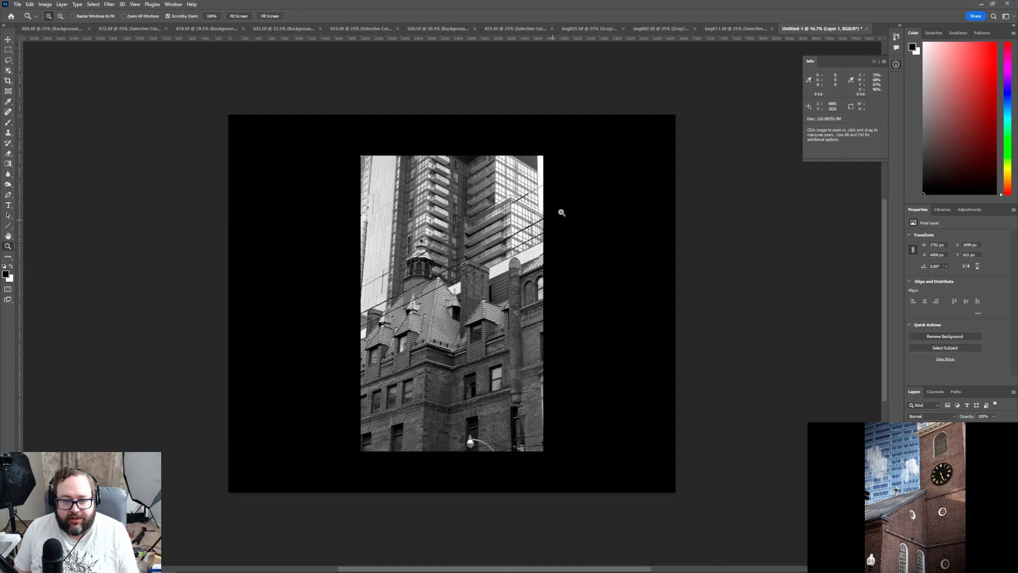
Move the pasted photo horizontally so its right edge snaps to the canvas's vertical centre line
click(9, 39)
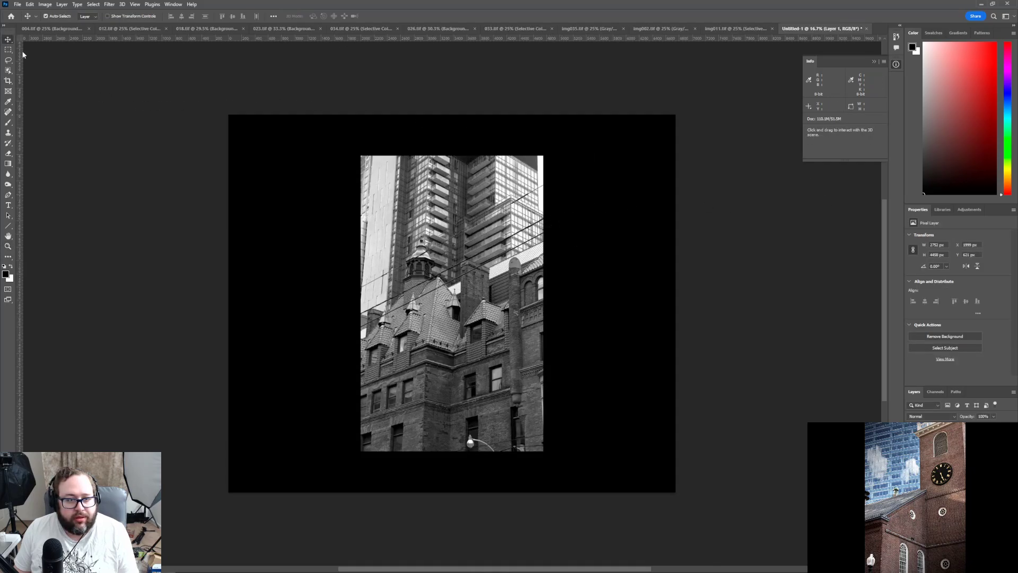
drag(433, 243, 351, 243)
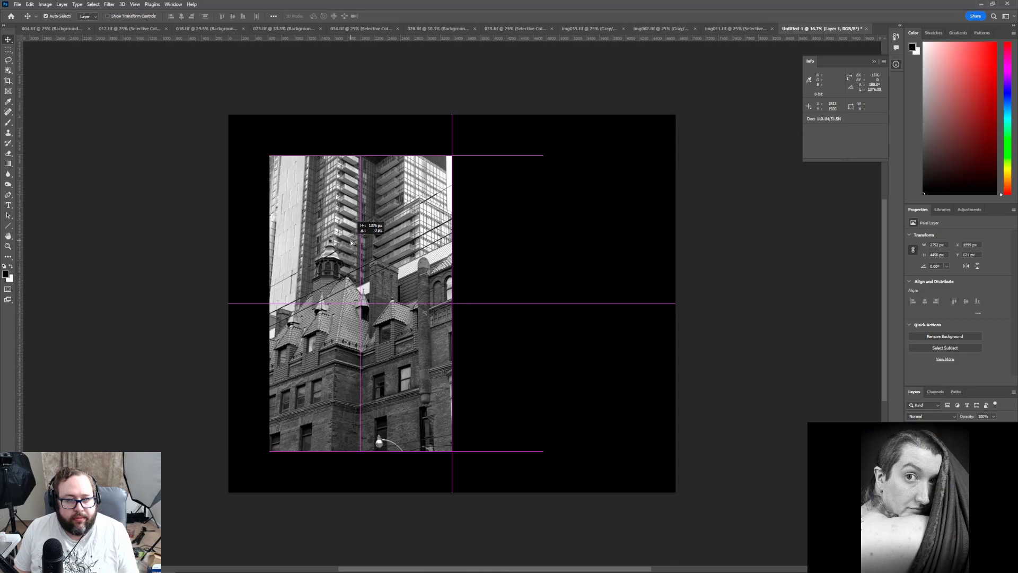
drag(351, 243, 351, 242)
Switch the ruler units to inches and place a vertical guide at about 1.99 inches, moving the photo clear of it
right_click(291, 39)
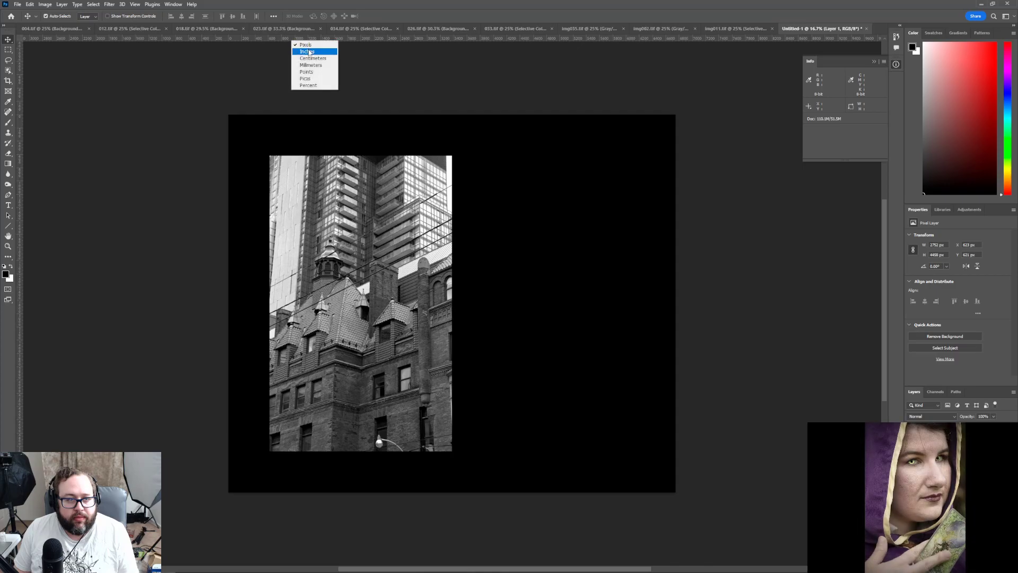
click(309, 52)
drag(22, 123, 261, 150)
drag(408, 217, 444, 216)
drag(261, 68, 269, 68)
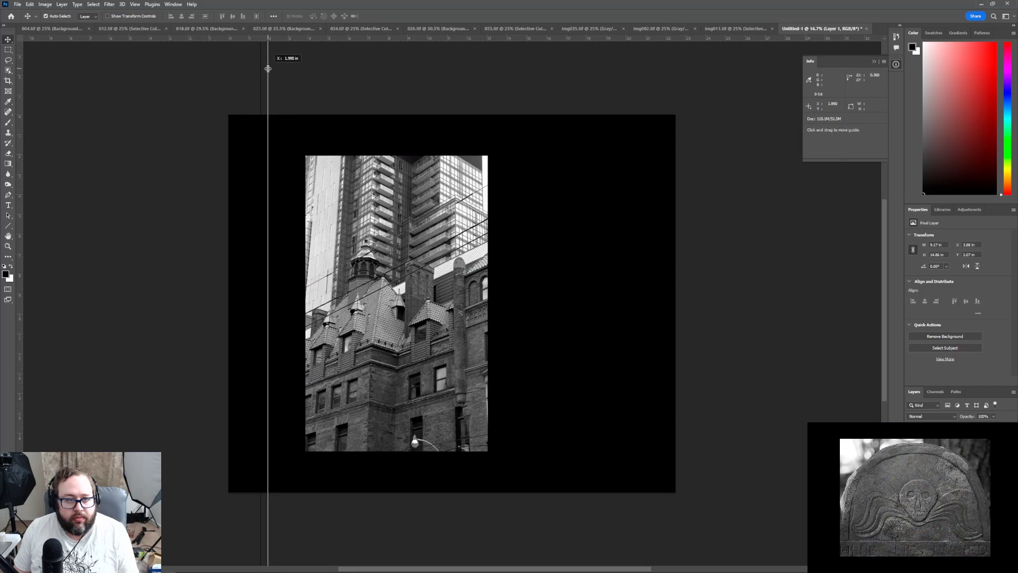
drag(269, 68, 268, 68)
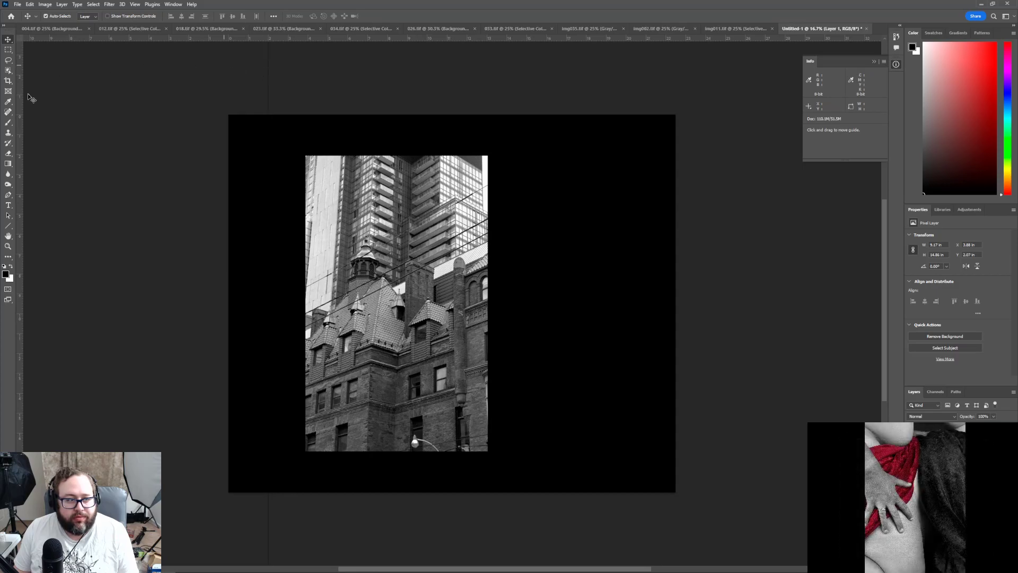
Fine-tune the vertical guide's position to about 1.997 inches from the canvas's left edge
click(8, 246)
click(268, 79)
click(269, 80)
click(271, 79)
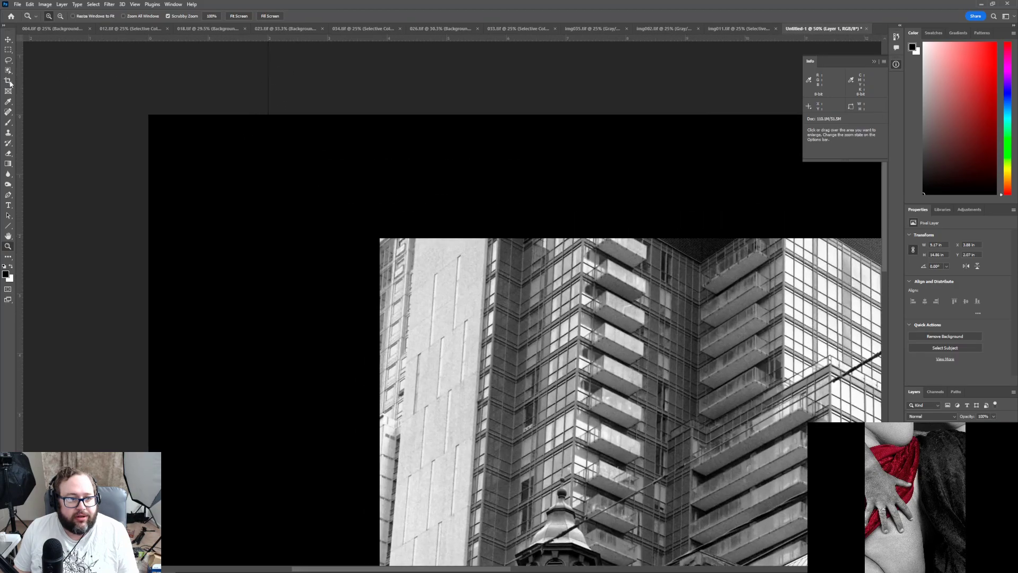
click(8, 41)
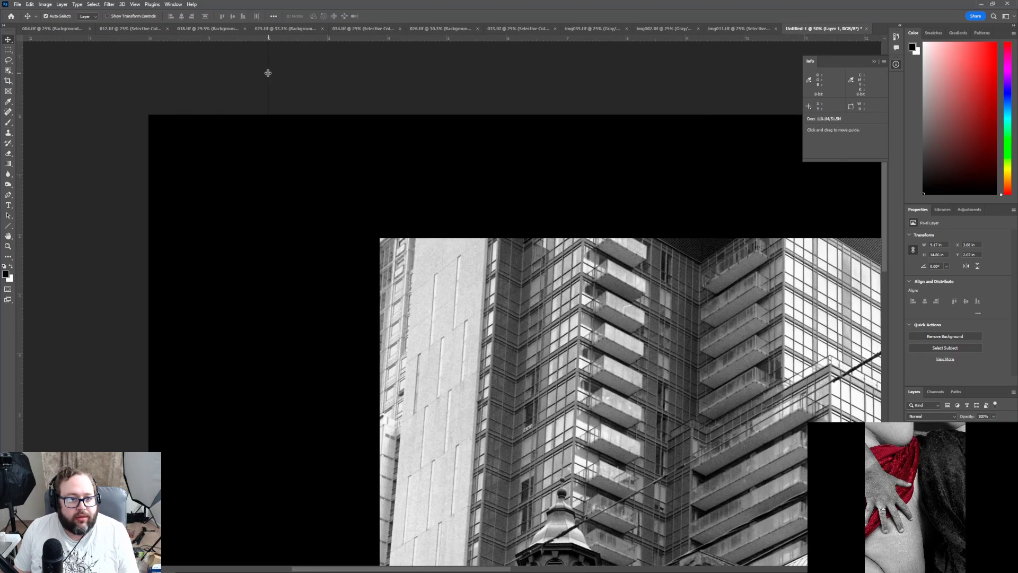
mouse_move(268, 73)
mouse_down()
mouse_move(252, 71)
mouse_move(268, 74)
mouse_up()
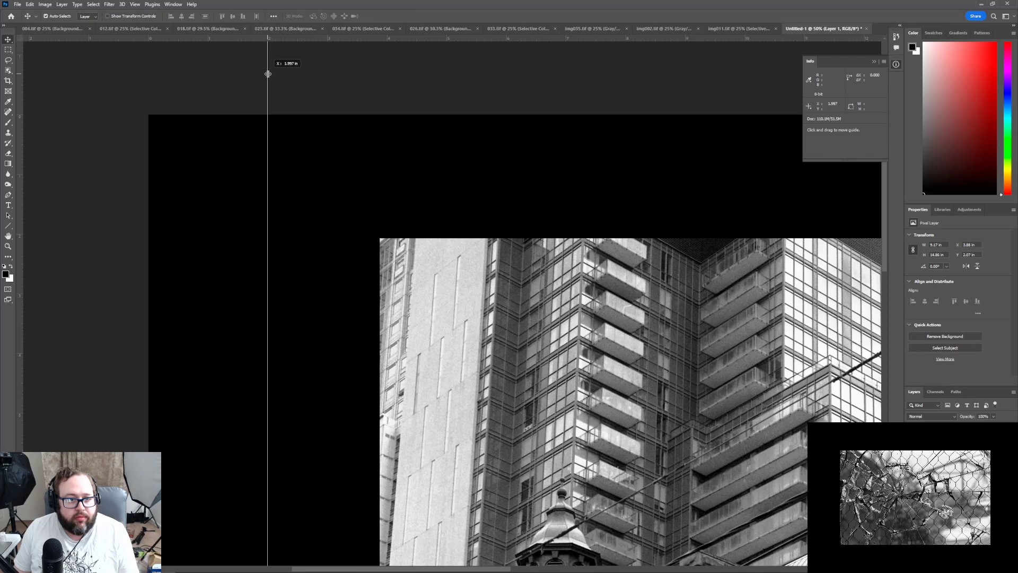
drag(268, 74, 268, 74)
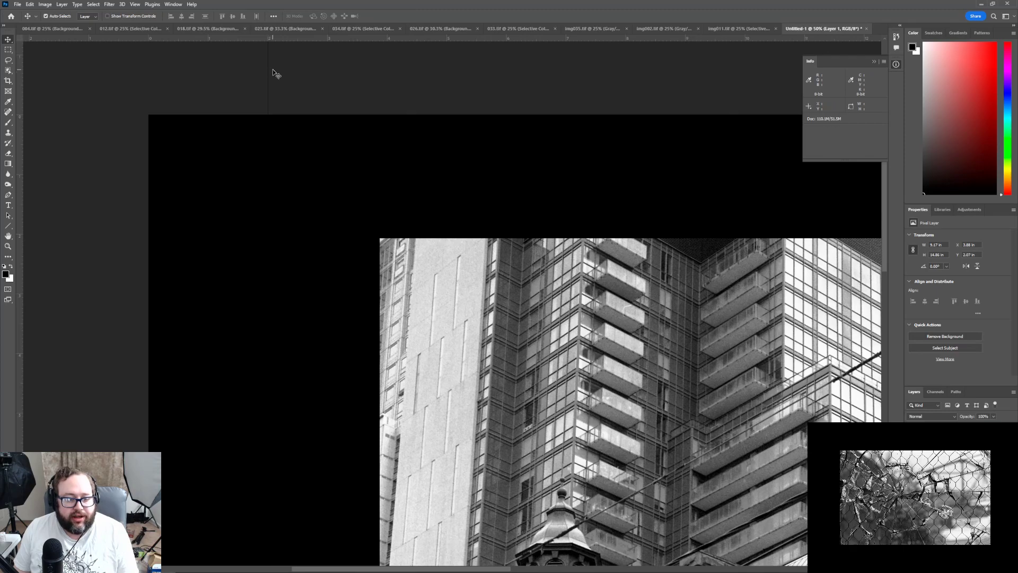
Clear the manually placed guide from the canvas
right_click(268, 70)
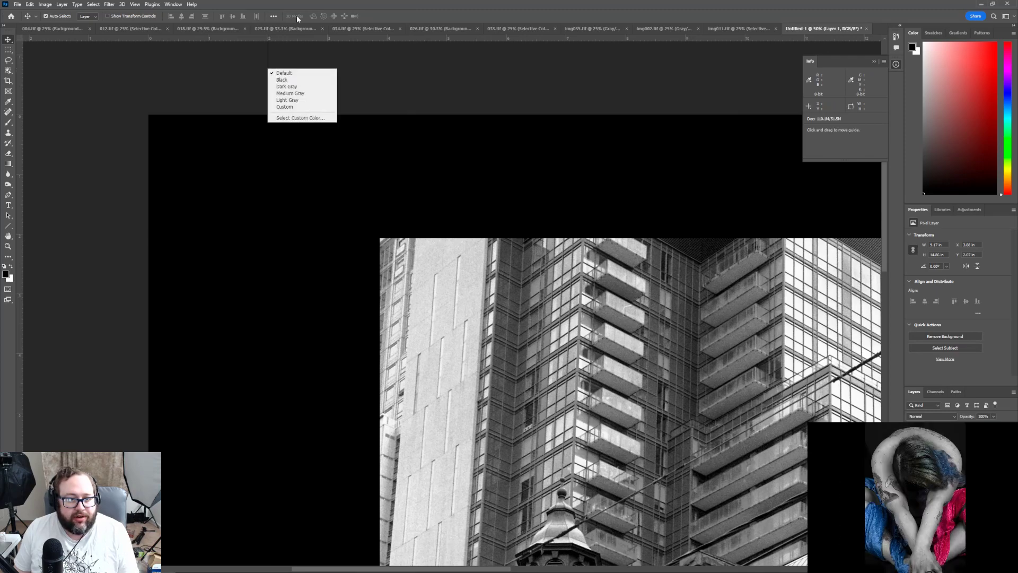
click(188, 16)
click(135, 4)
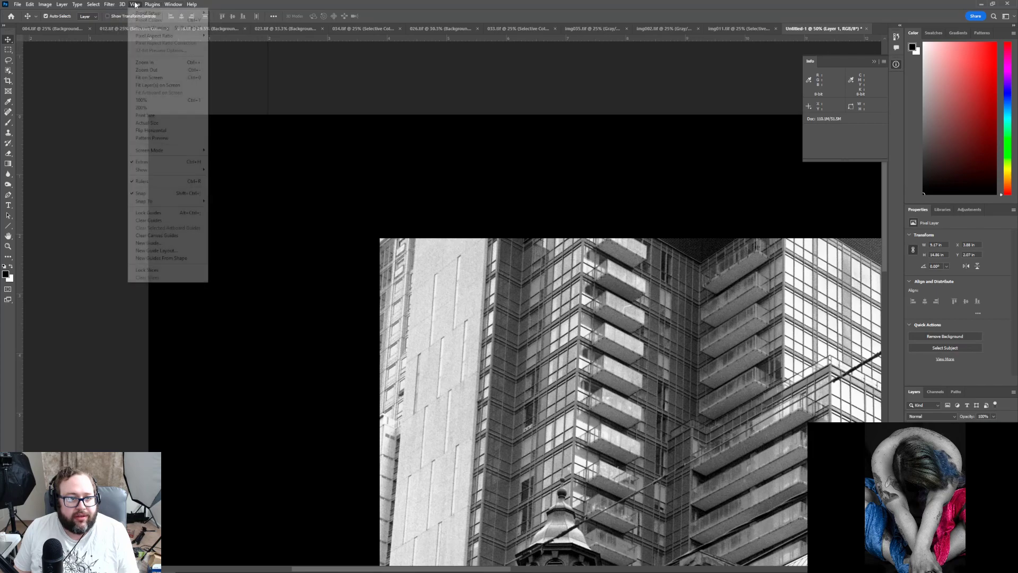
click(161, 220)
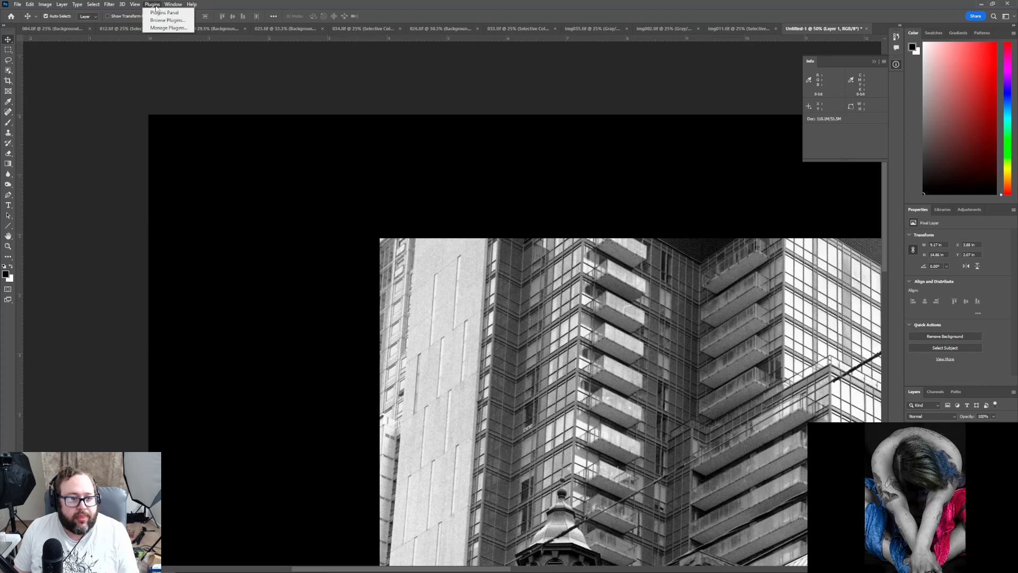
Create a new vertical guide at exactly 2 inches
click(141, 5)
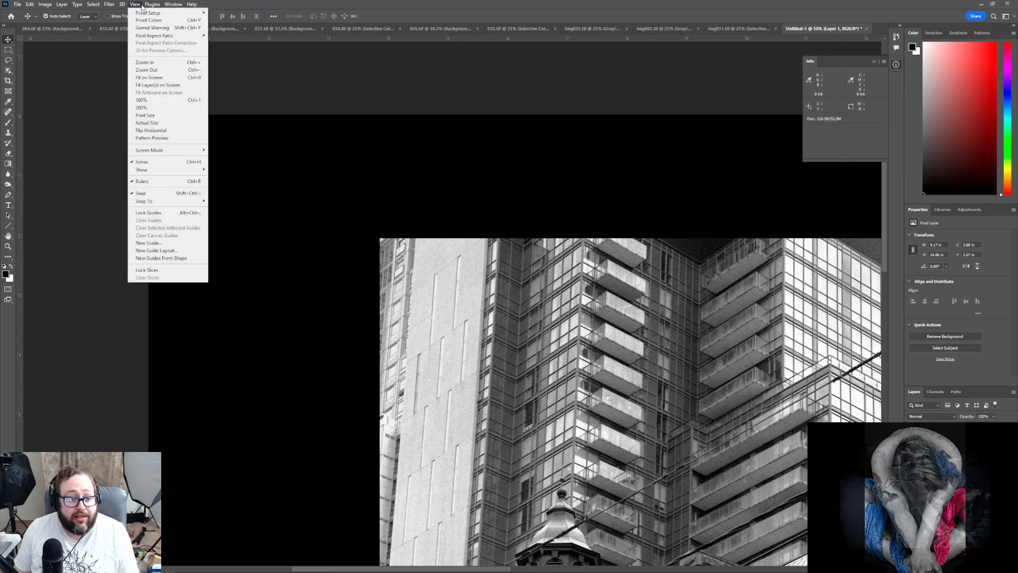
click(166, 243)
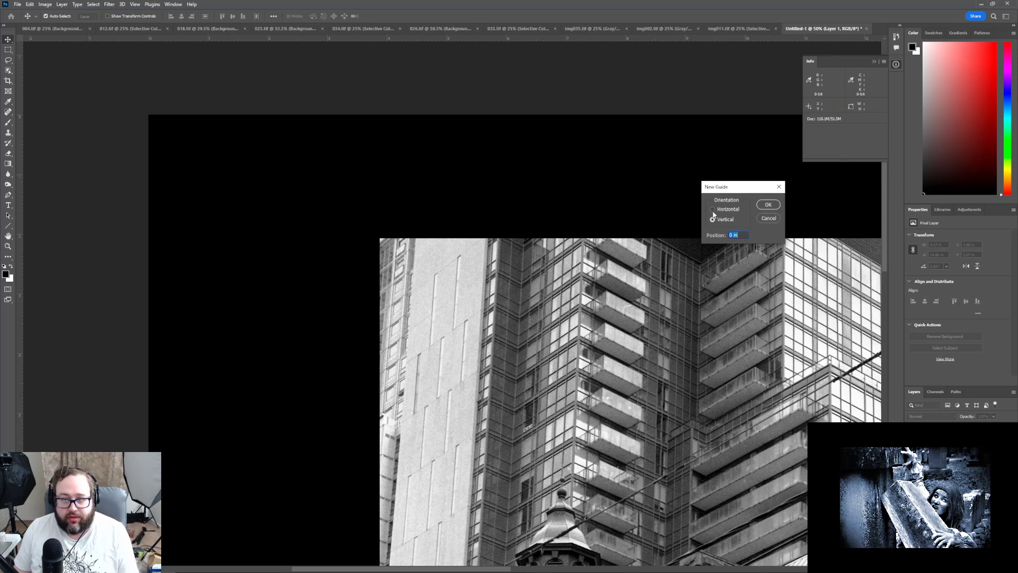
text(2)
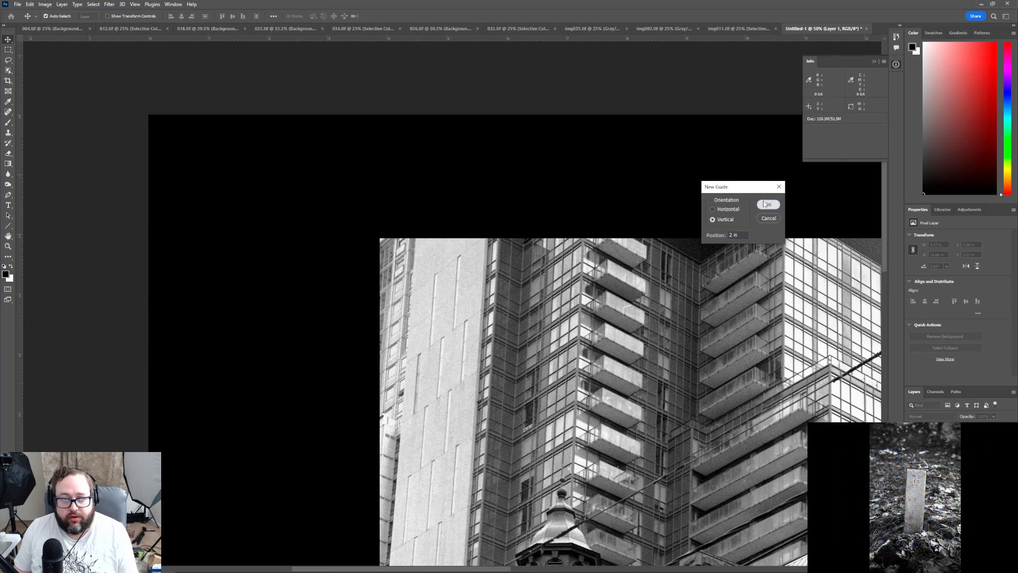
click(767, 205)
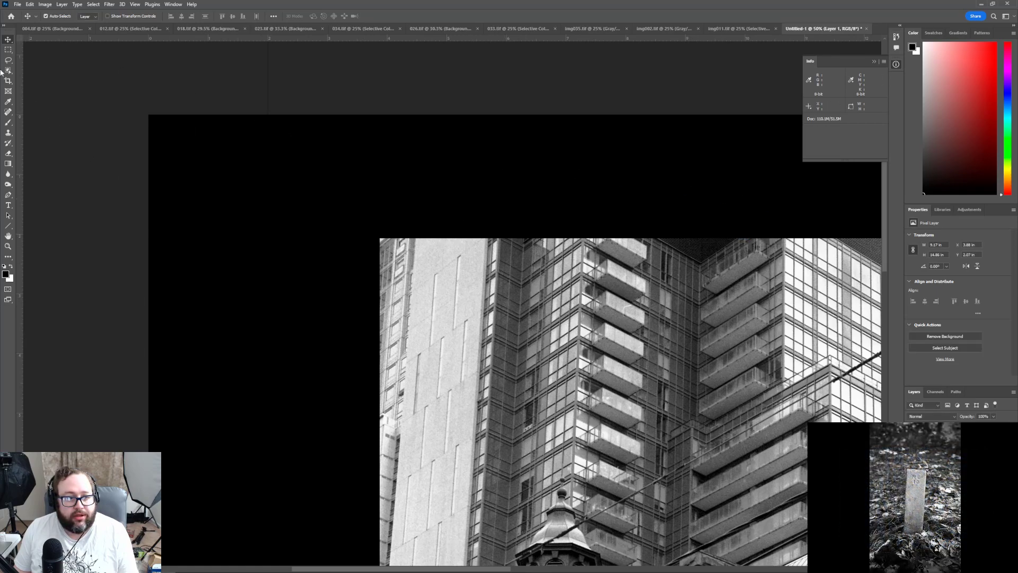
Move the brick building photo horizontally so its left edge snaps to the 2-inch guide, keeping its vertical position
click(8, 246)
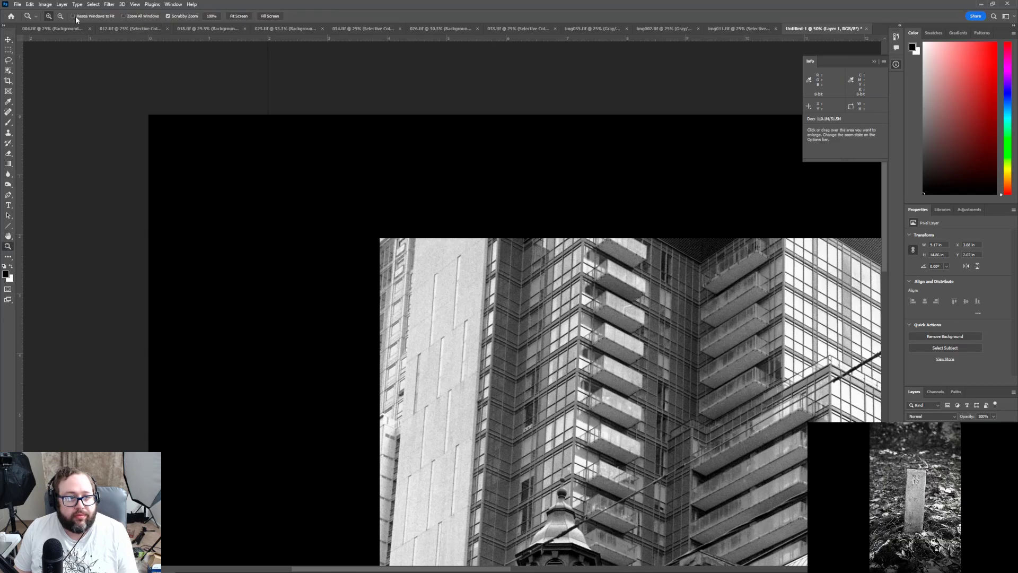
alt+click(303, 143)
alt+click(305, 144)
key(v)
drag(393, 227, 358, 227)
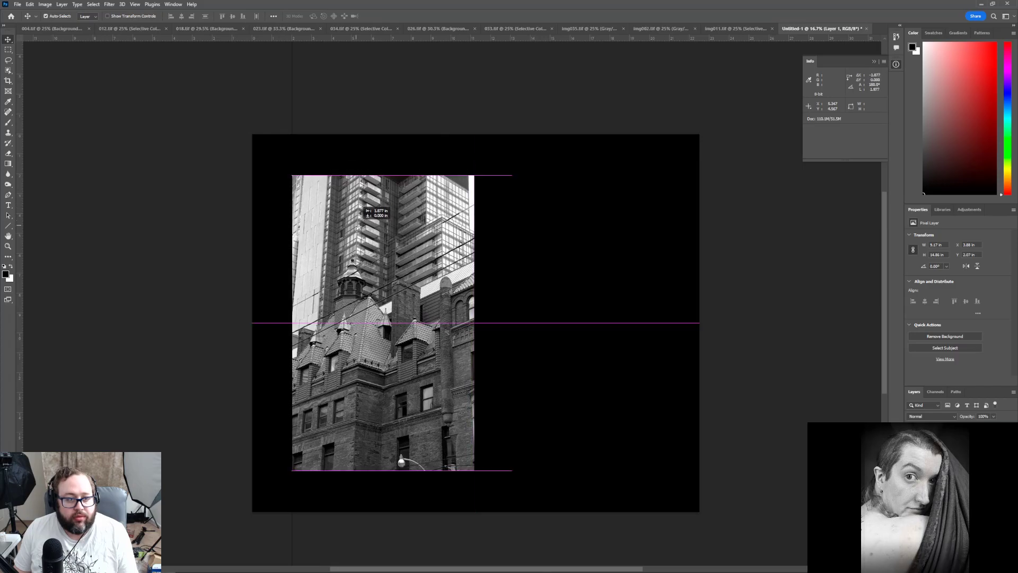
drag(358, 227, 358, 227)
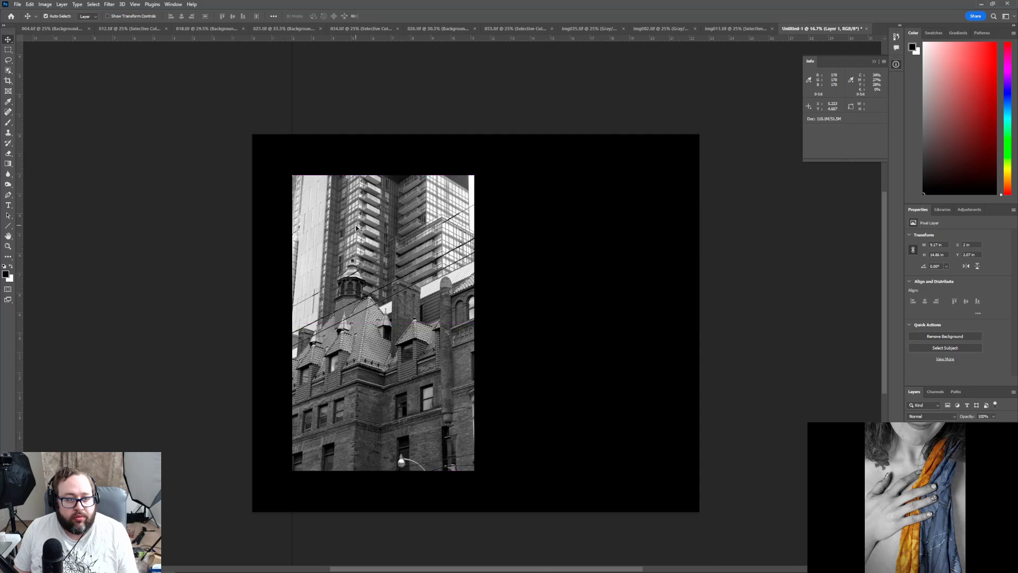
Try a medium gray surround around the canvas and undo the last photo move
right_click(293, 67)
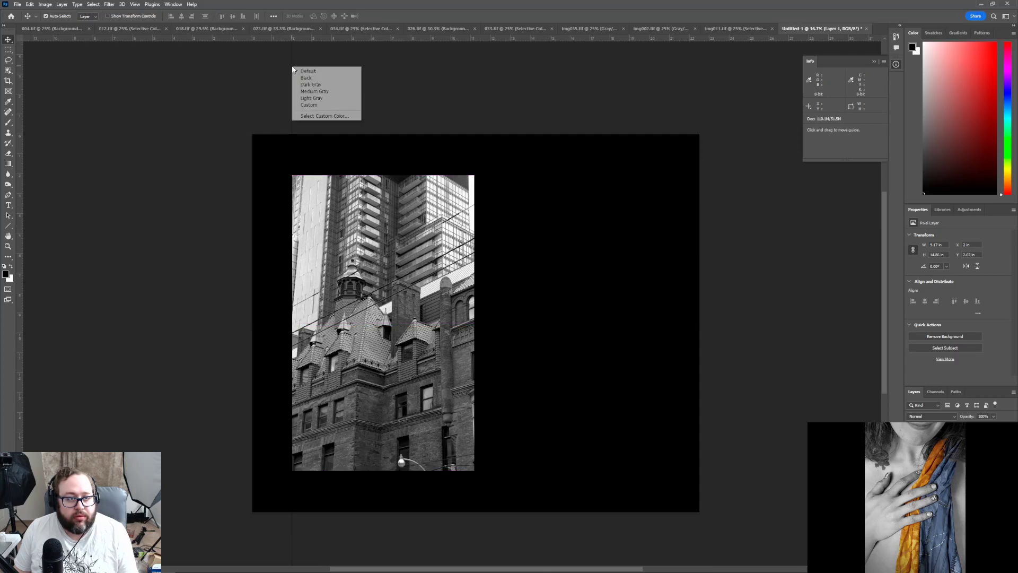
click(318, 92)
click(30, 4)
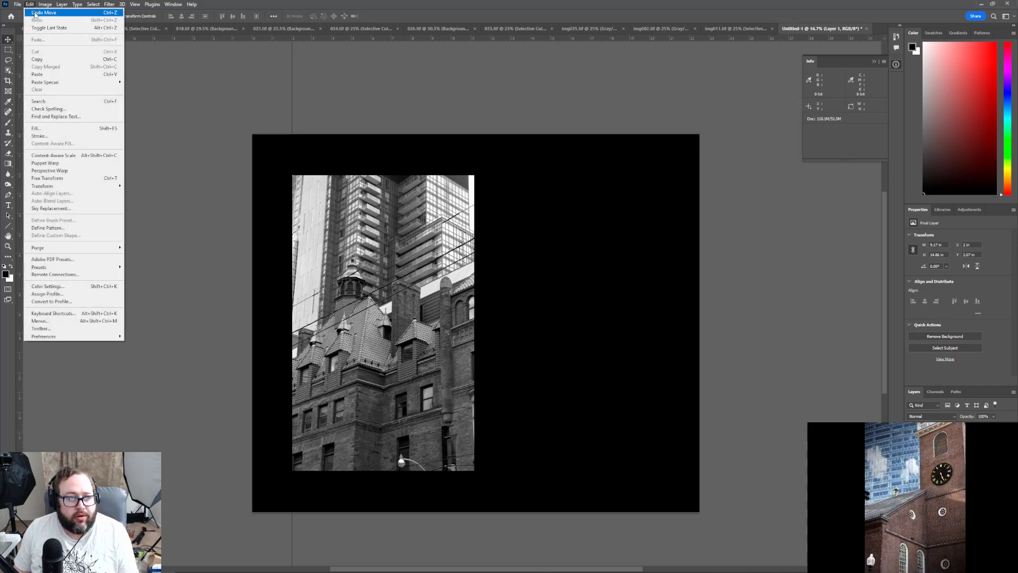
click(34, 15)
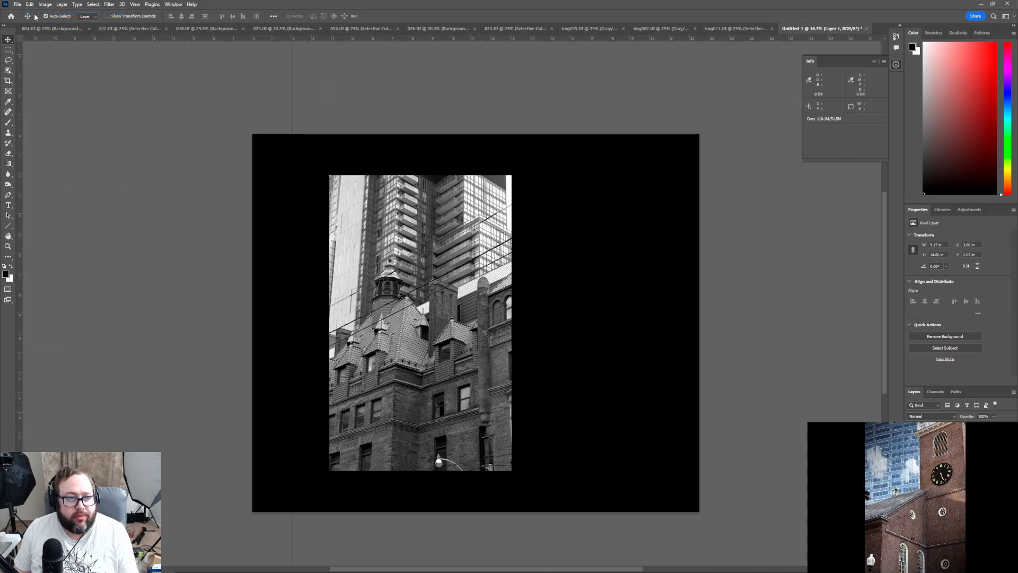
Restore the default surround colour around the canvas and redo the photo move
right_click(254, 79)
click(271, 81)
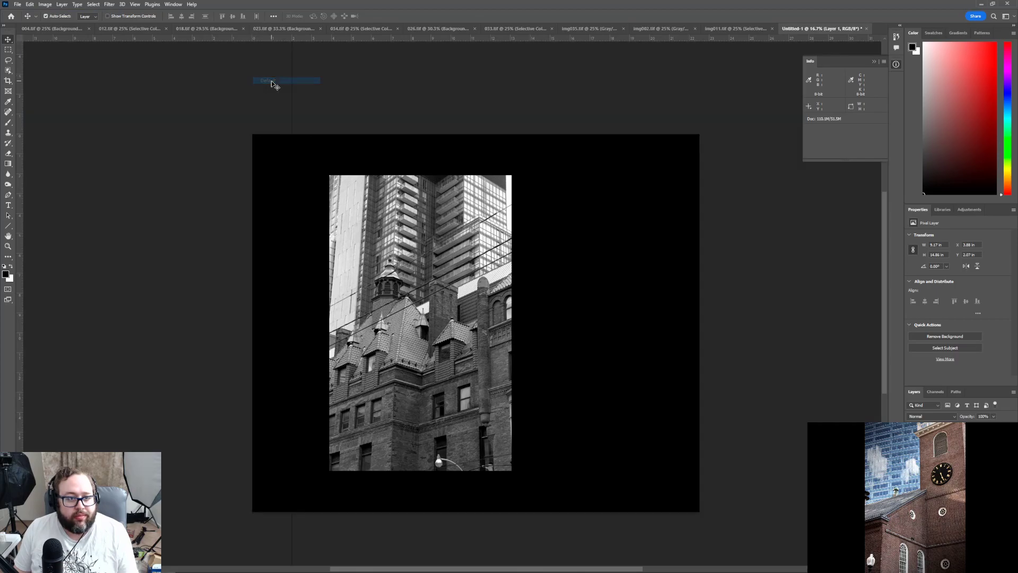
click(30, 5)
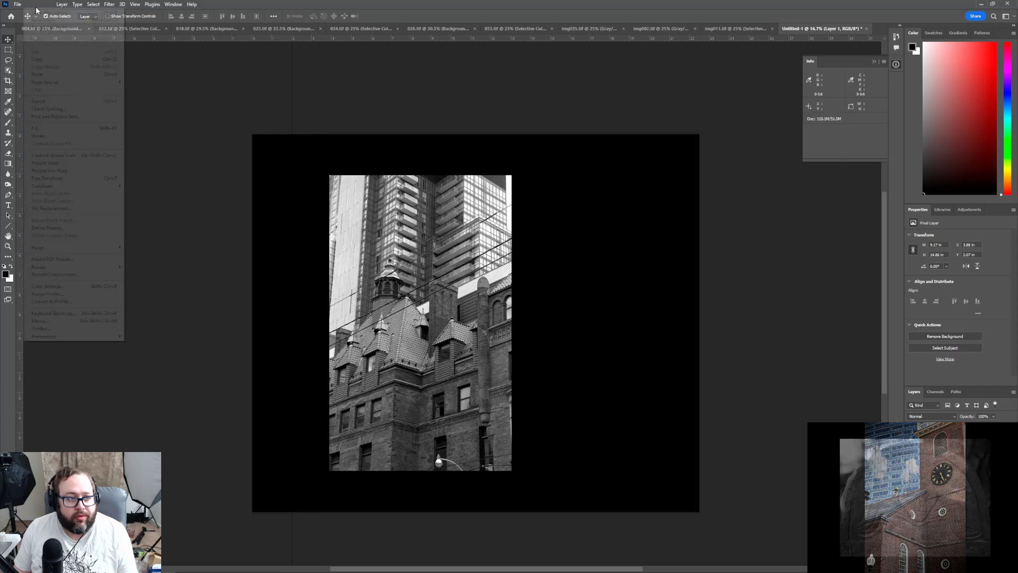
click(42, 20)
click(154, 5)
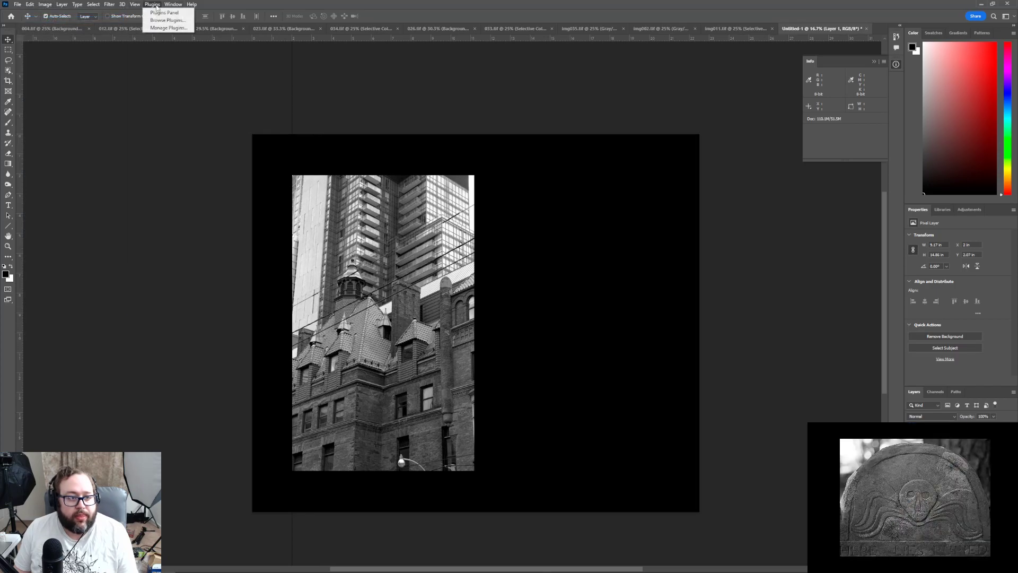
click(170, 6)
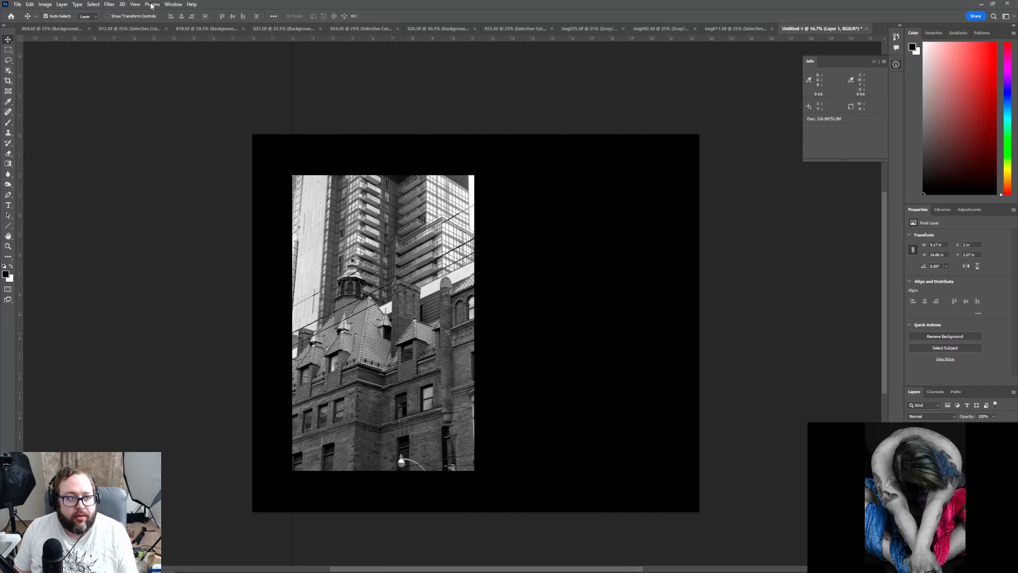
Change the canvas guide colour to Light Blue in the guide preferences so guides stand out against the black canvas
click(135, 4)
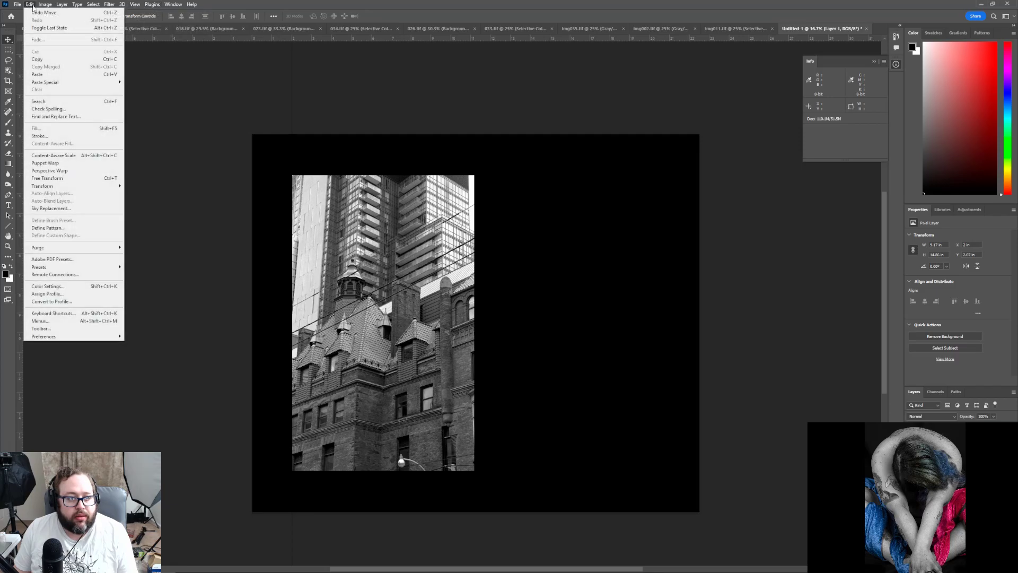
mouse_move(17, 5)
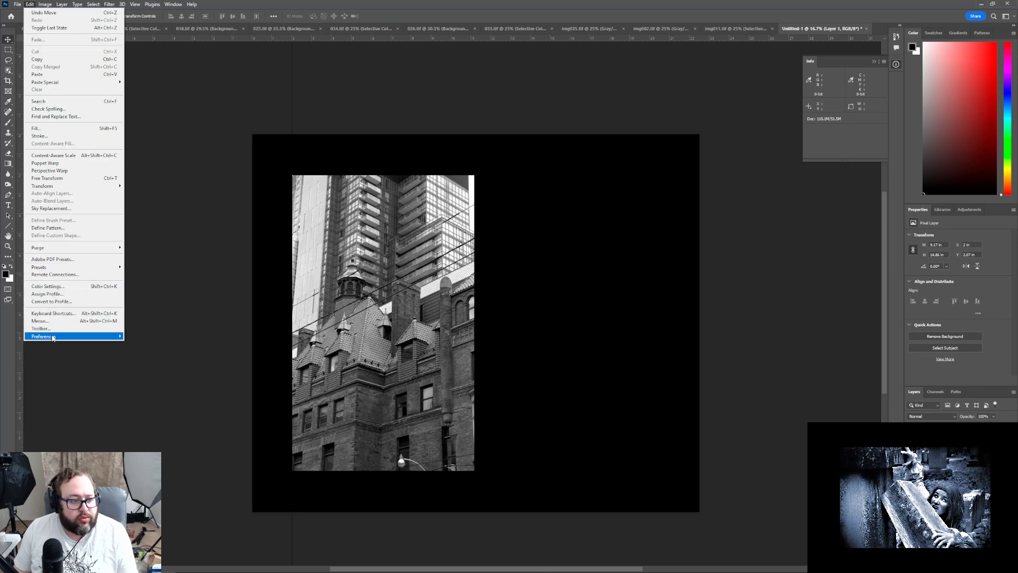
mouse_move(53, 335)
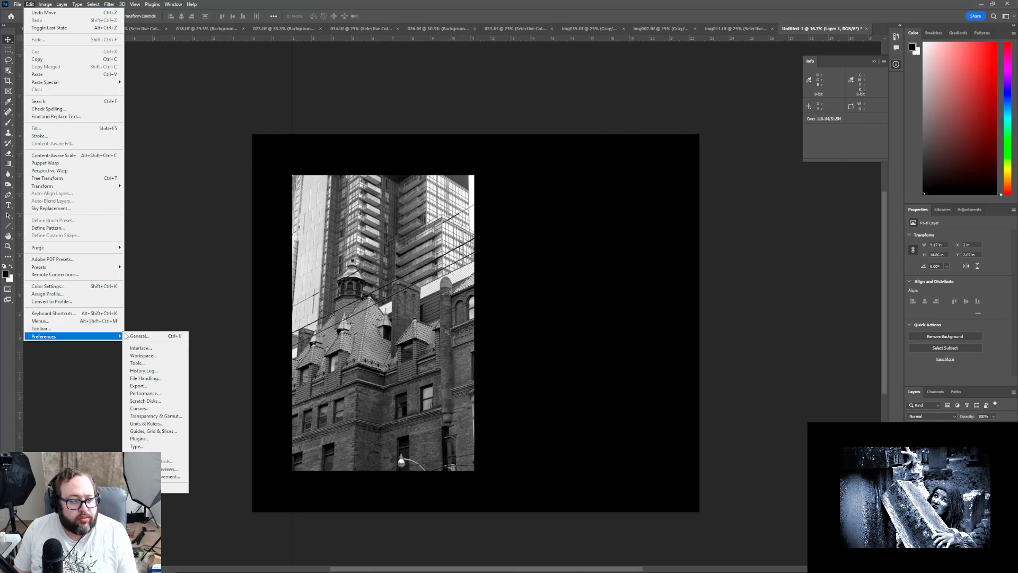
click(154, 431)
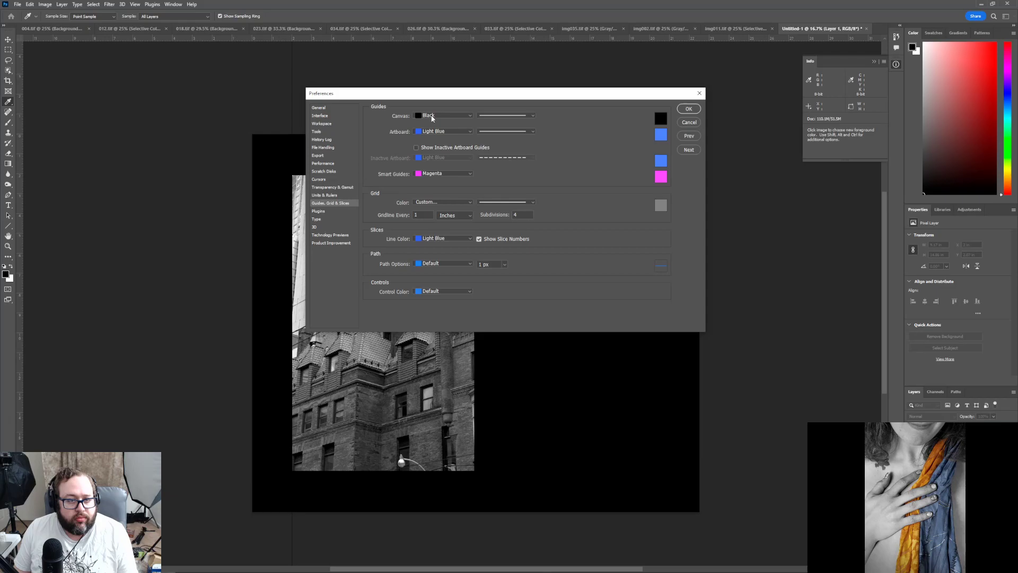
click(432, 118)
click(432, 138)
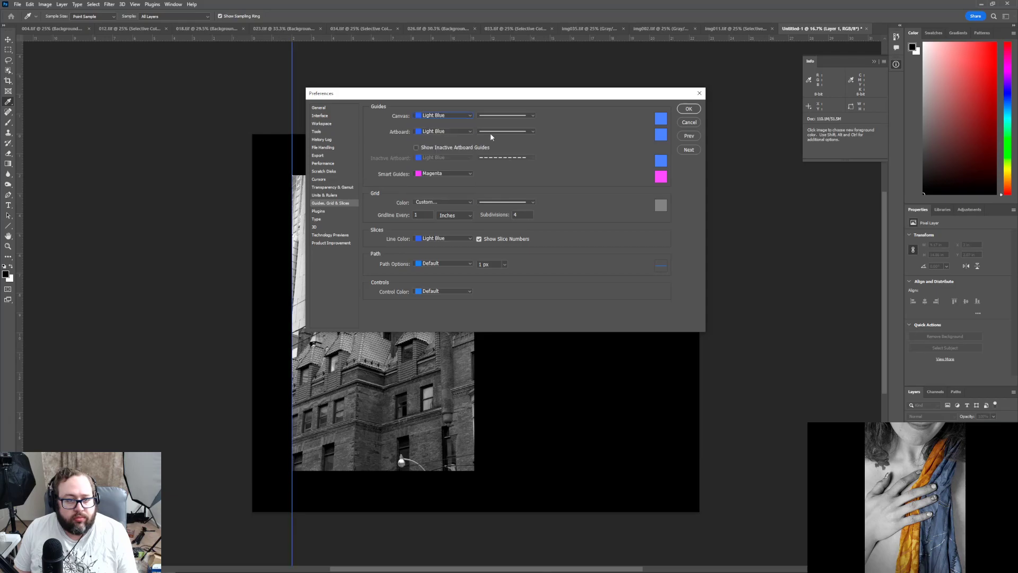
click(688, 108)
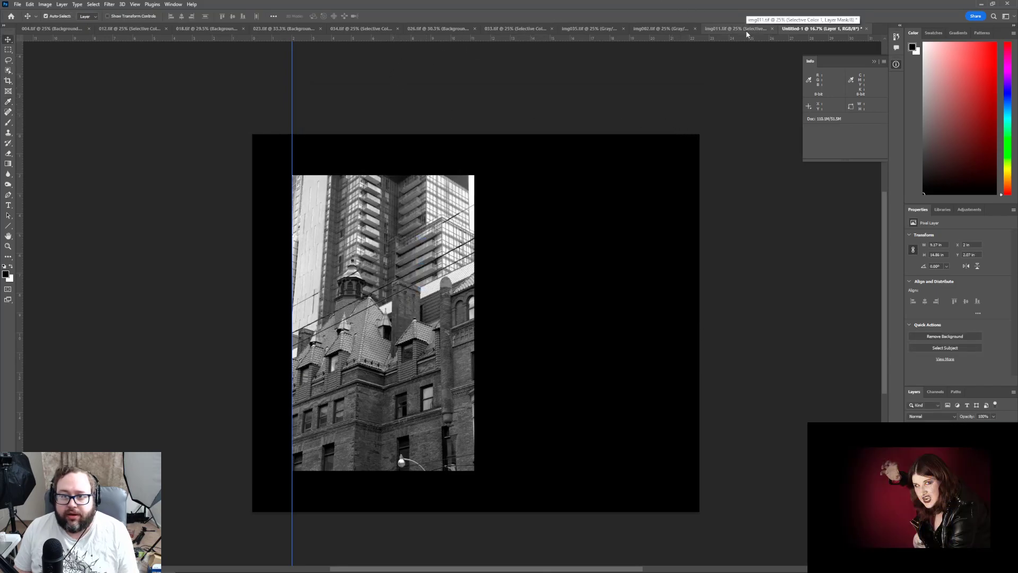
Convert the curved-balcony tower image img002.tif to RGB Color mode and duplicate its background layer as Background copy
click(661, 29)
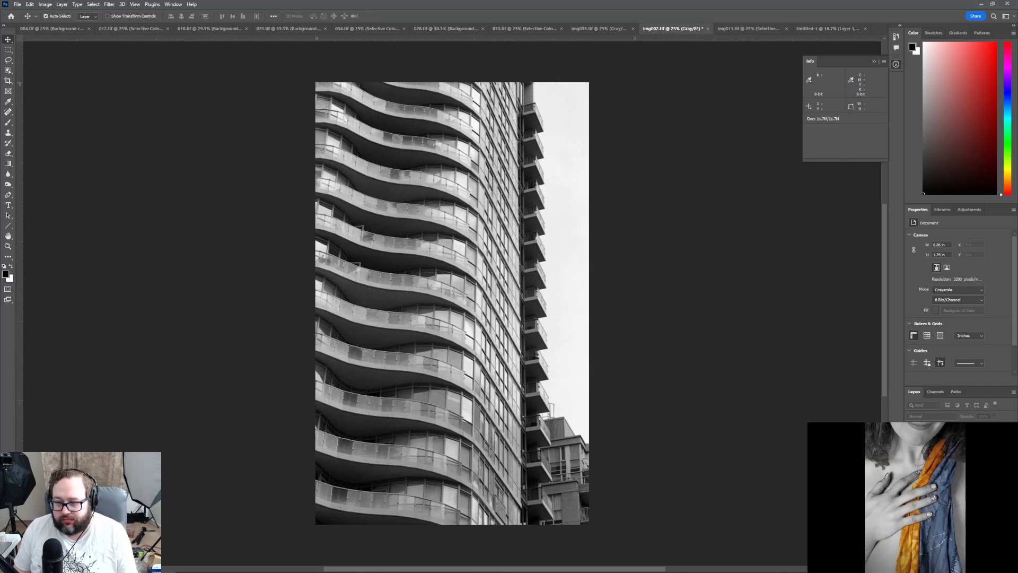
click(30, 5)
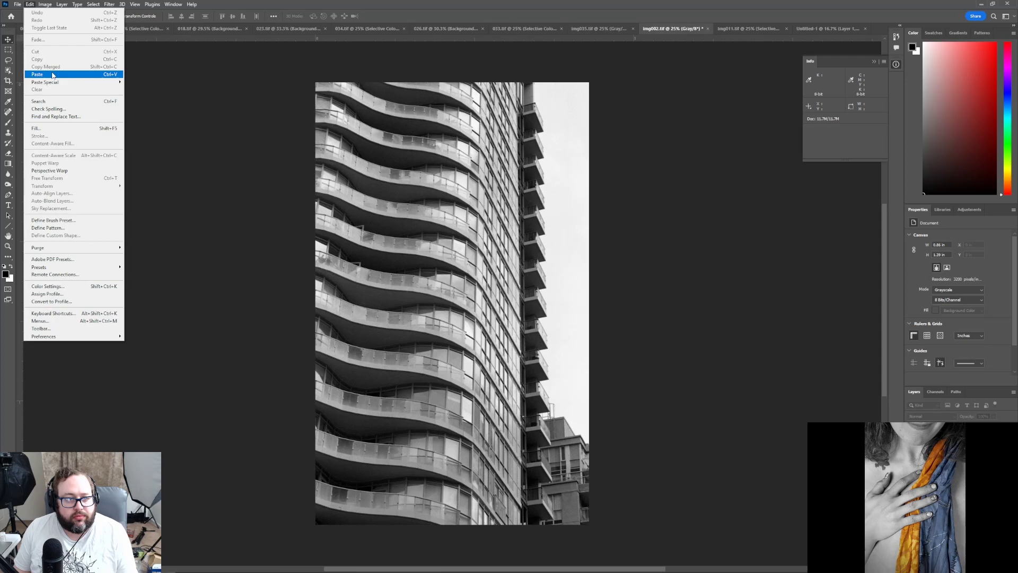
mouse_move(45, 5)
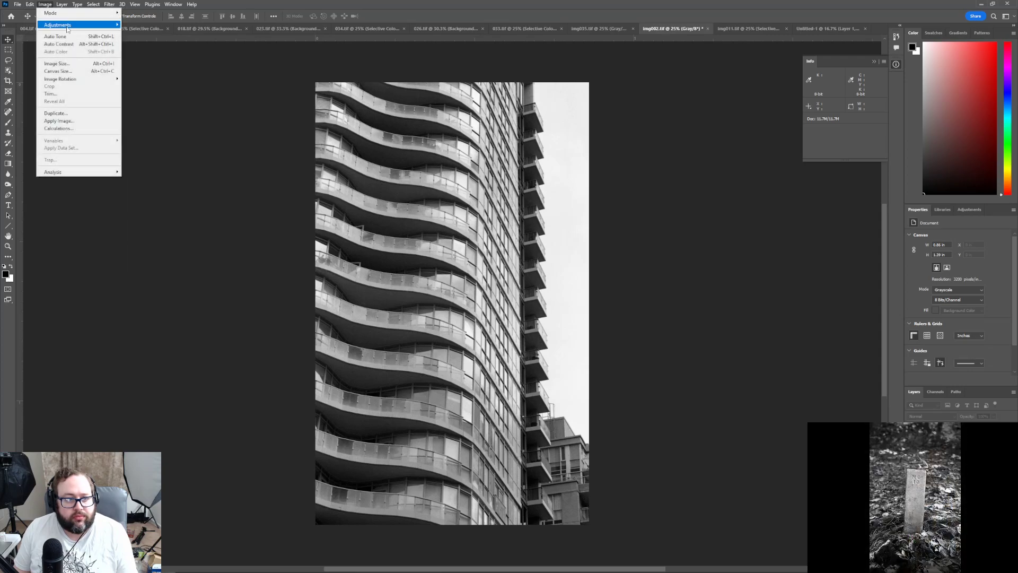
mouse_move(98, 13)
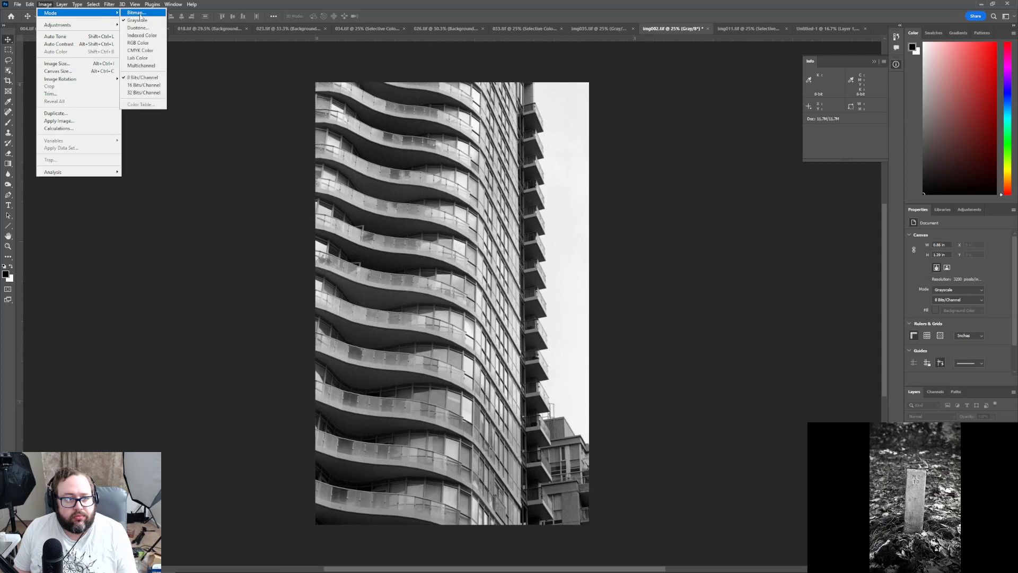
click(139, 43)
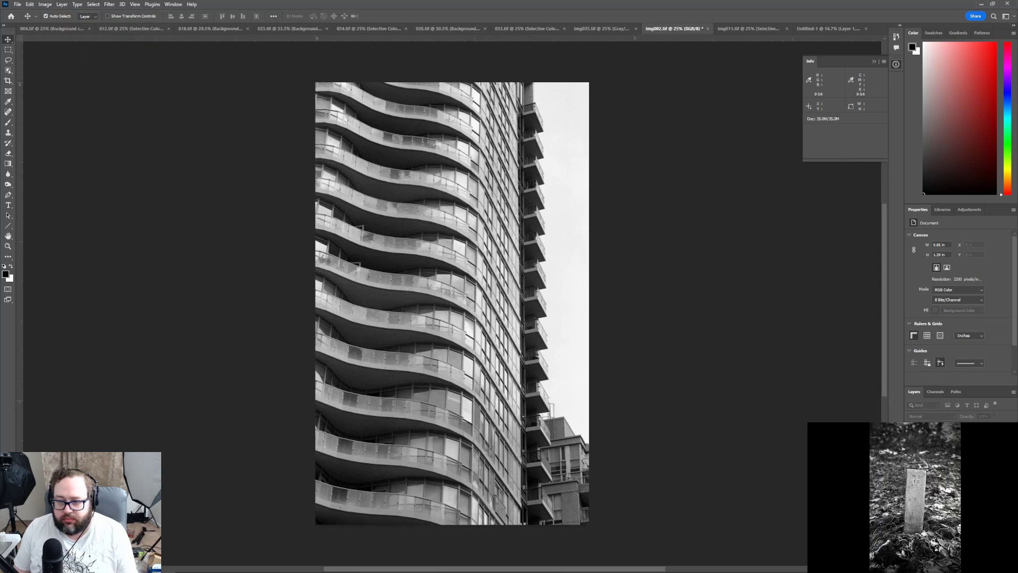
click(963, 467)
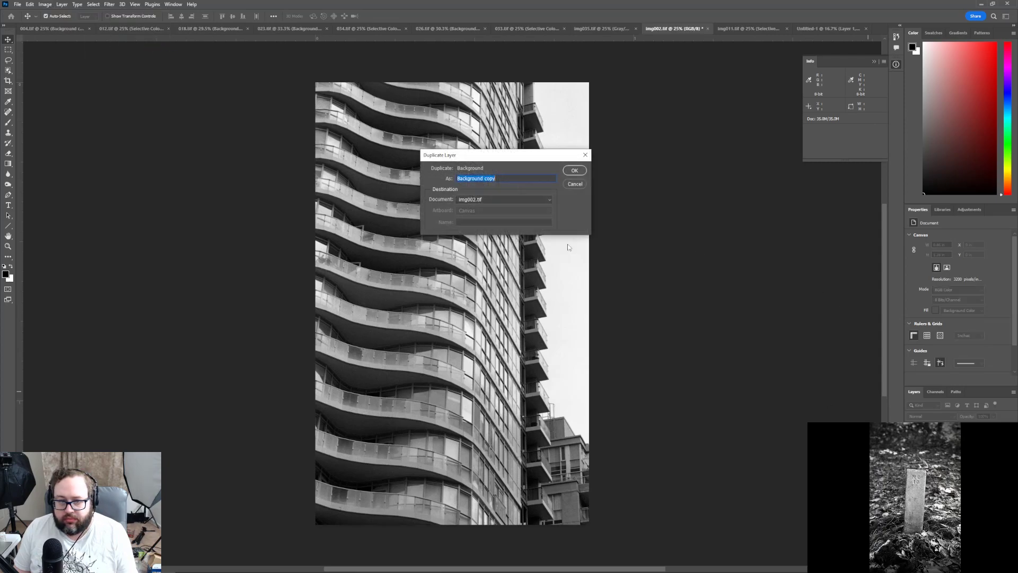
click(580, 172)
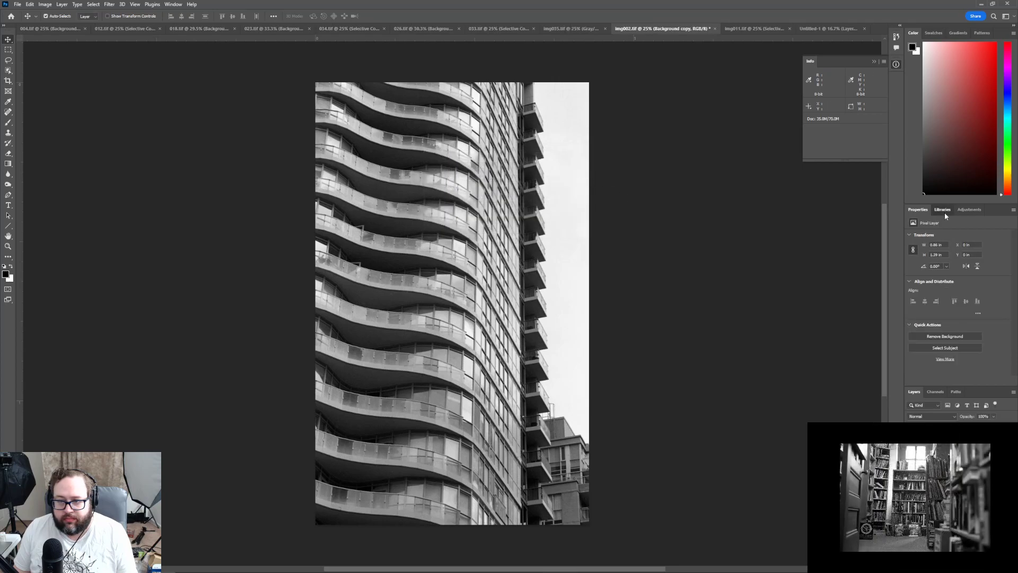
Add a Curves adjustment layer to the tower photo, moving the black point to input 3 and the white point to input 251
click(976, 210)
click(947, 227)
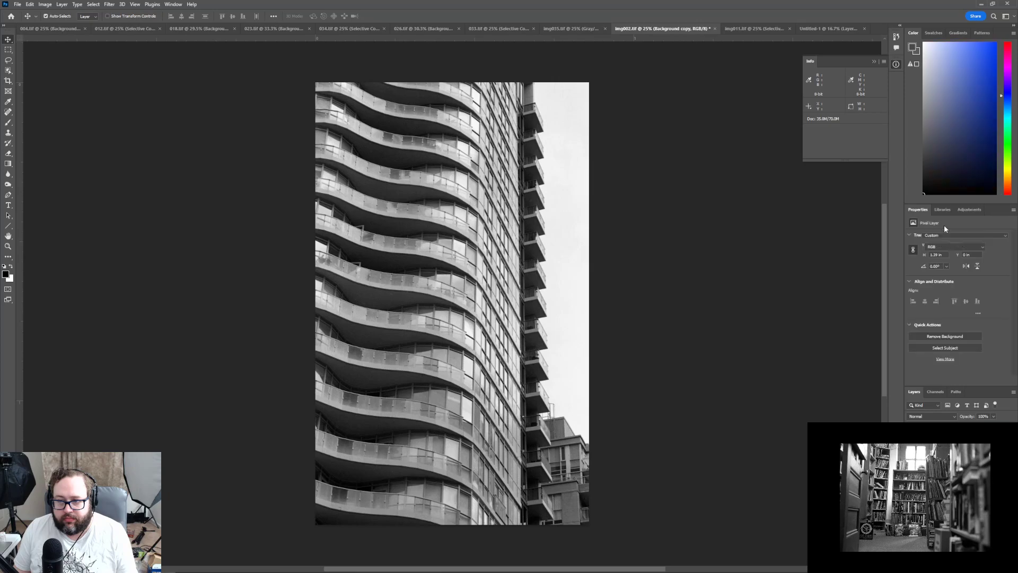
drag(927, 336, 928, 338)
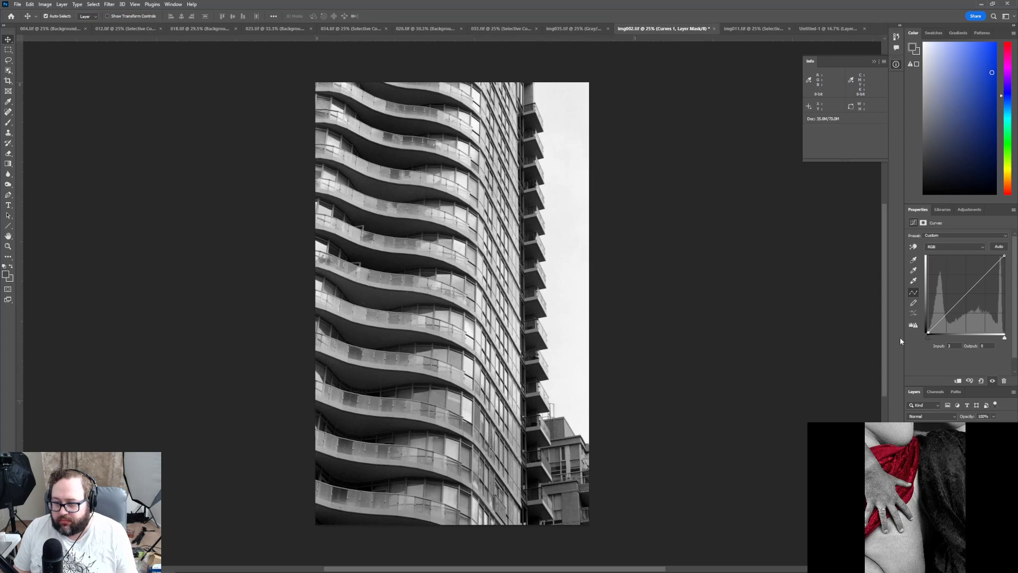
click(1005, 339)
drag(1006, 339, 1004, 340)
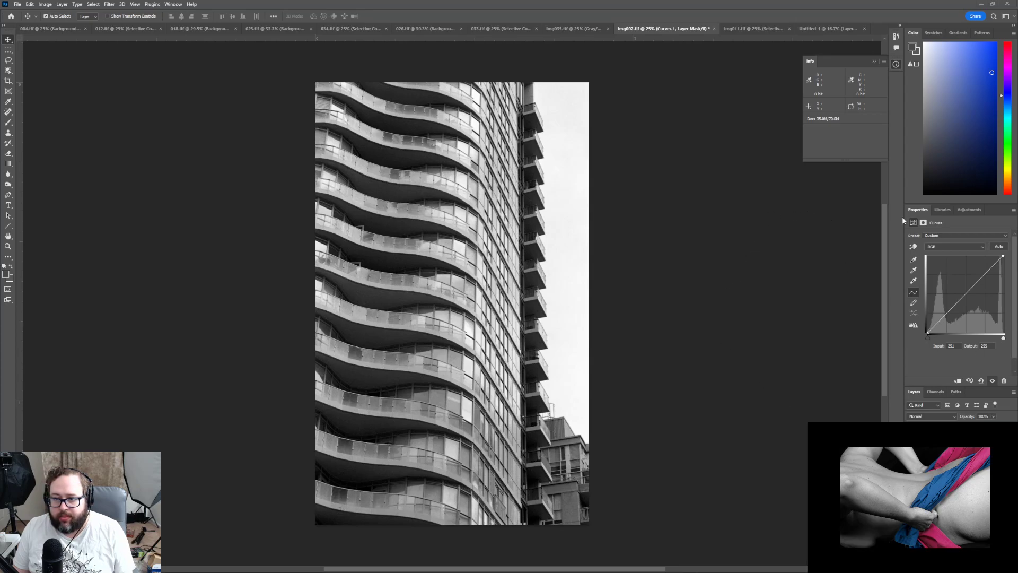
Add a Brightness/Contrast adjustment layer to the tower photo and set the contrast to 34
click(979, 210)
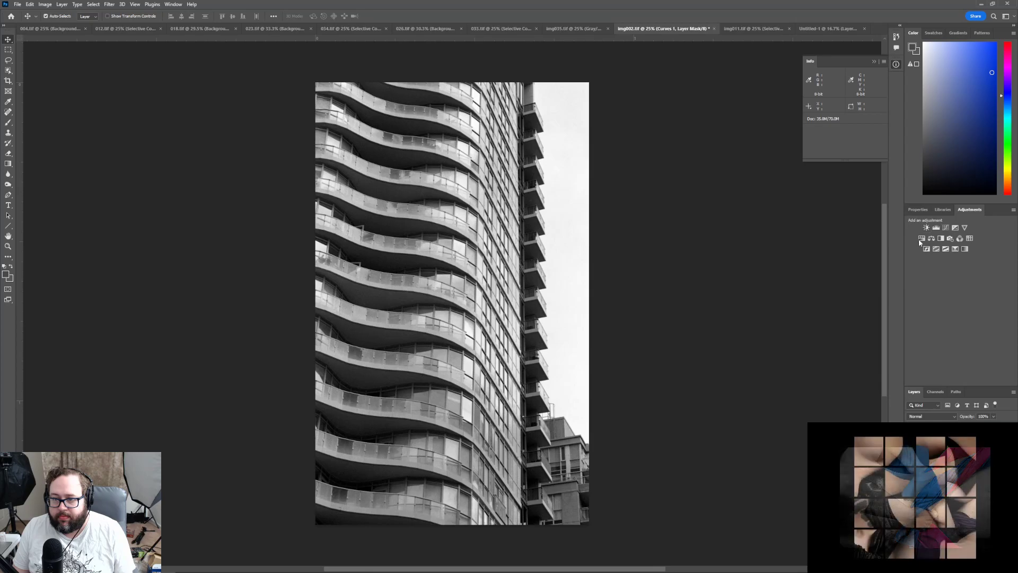
click(926, 227)
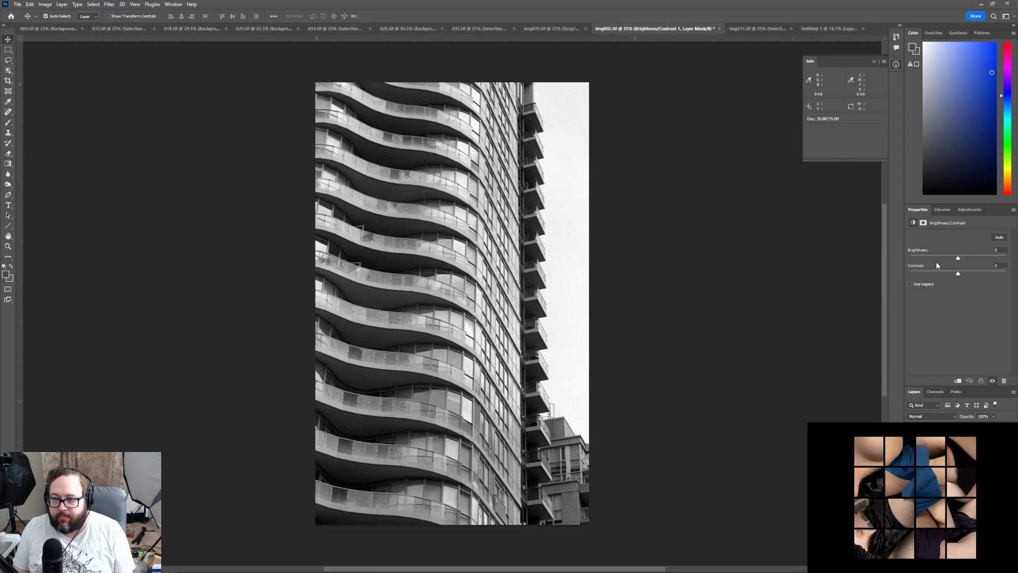
mouse_move(958, 273)
mouse_down()
mouse_move(1006, 274)
mouse_move(960, 274)
mouse_move(974, 276)
mouse_up()
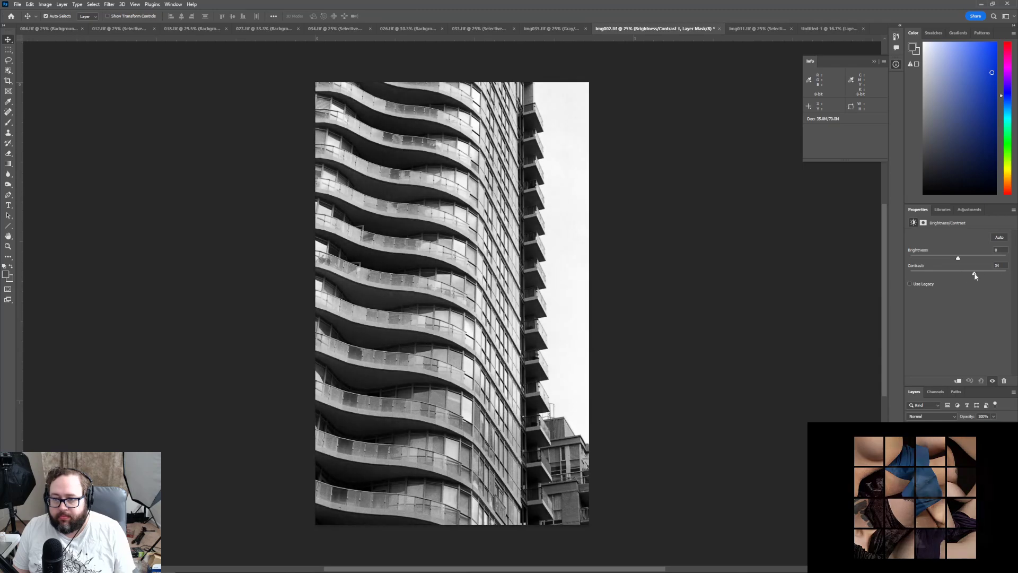
Add a Selective Color adjustment layer to the tower photo and slightly raise the Black amount in the Whites
click(965, 211)
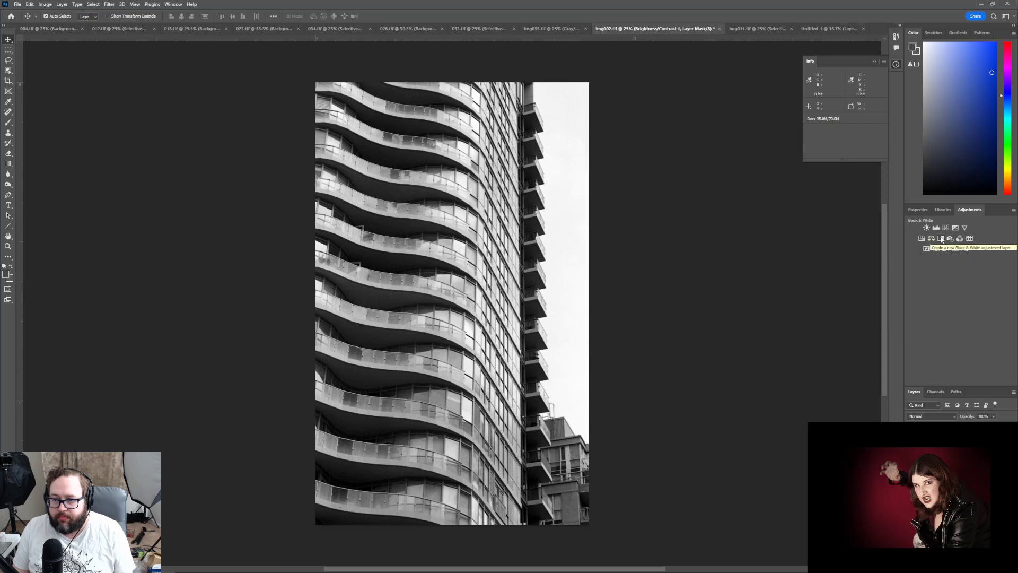
click(955, 247)
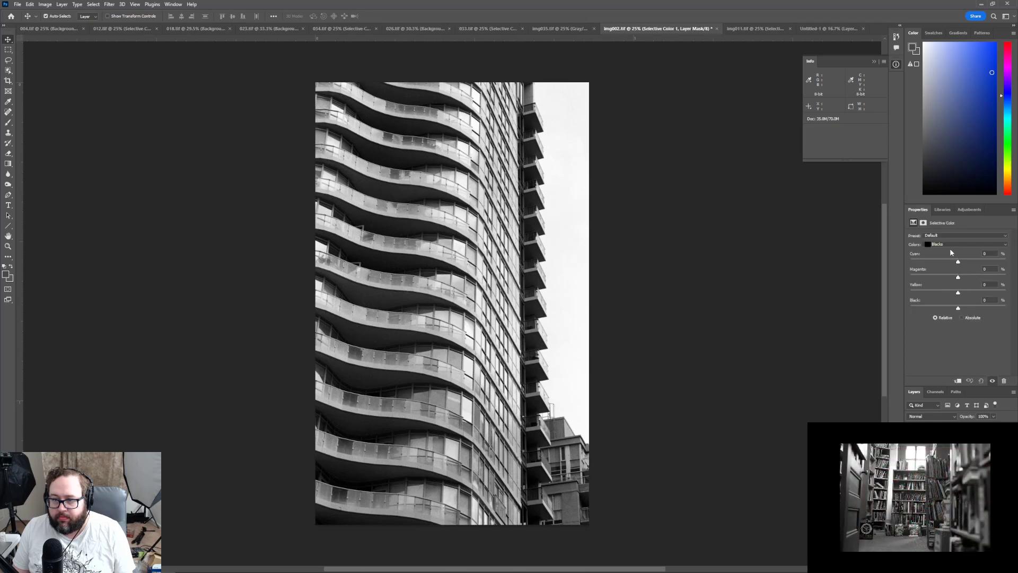
click(955, 244)
click(944, 281)
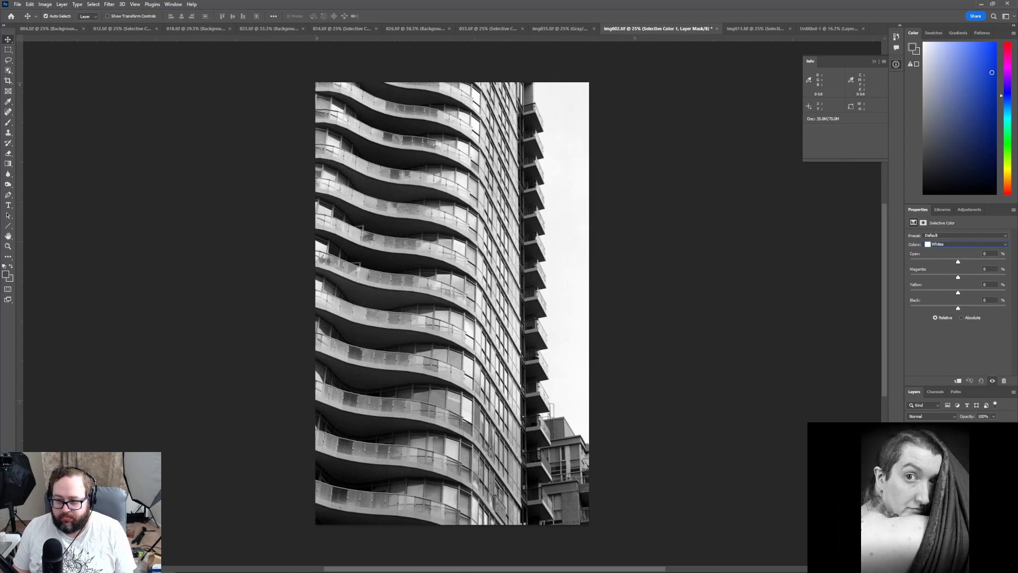
mouse_move(960, 311)
mouse_down()
mouse_move(992, 310)
mouse_move(961, 310)
mouse_up()
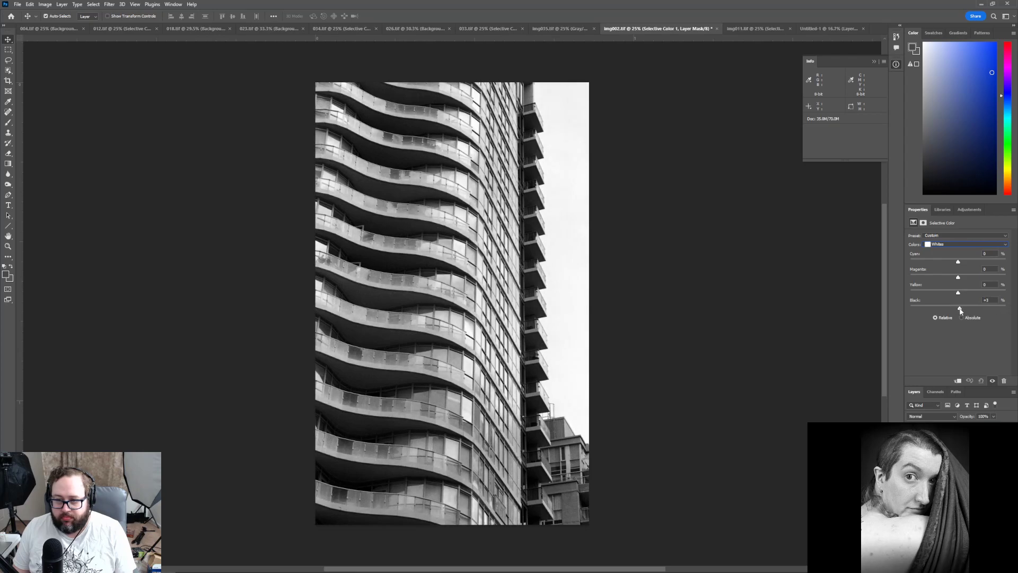
Set the Selective Color Black amount to +3% for the Neutrals and +4% for the Blacks
click(945, 244)
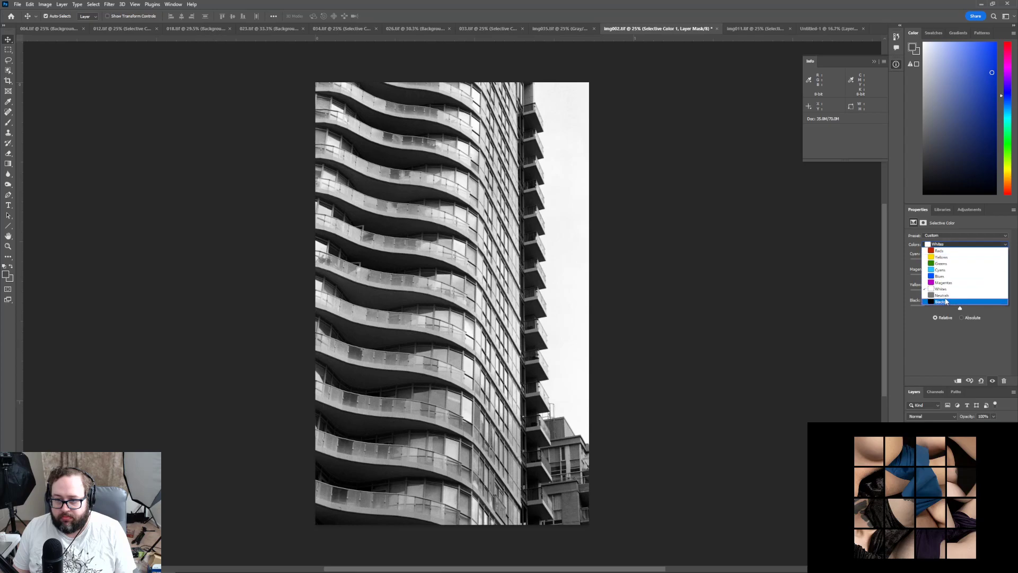
click(944, 295)
drag(958, 309, 965, 312)
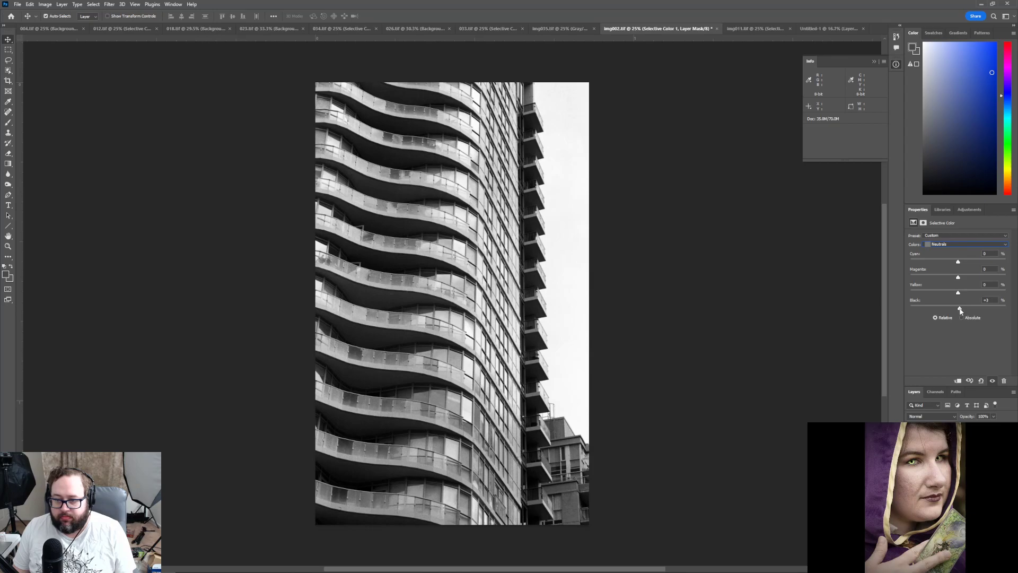
click(959, 243)
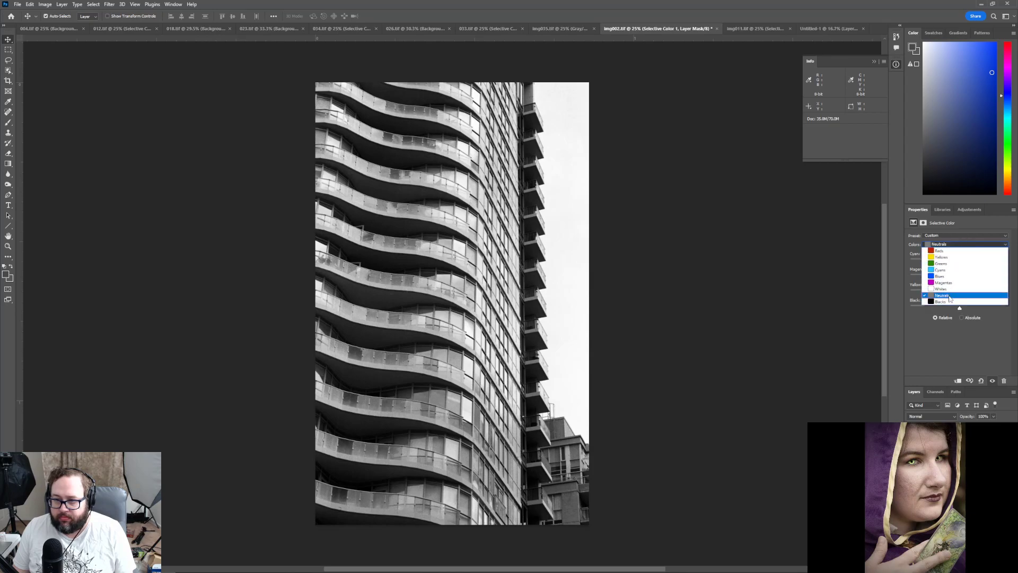
click(950, 301)
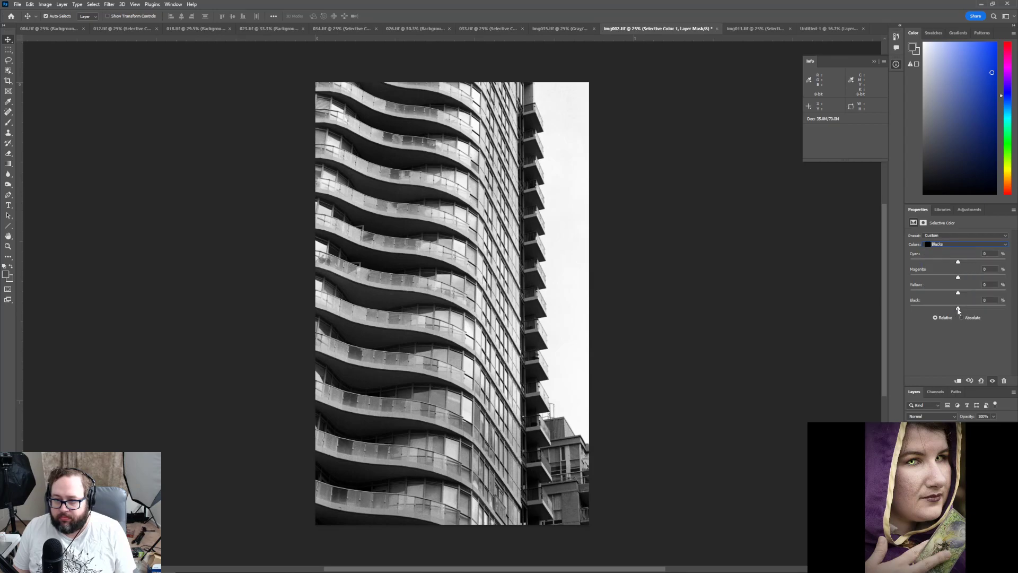
drag(958, 309, 961, 309)
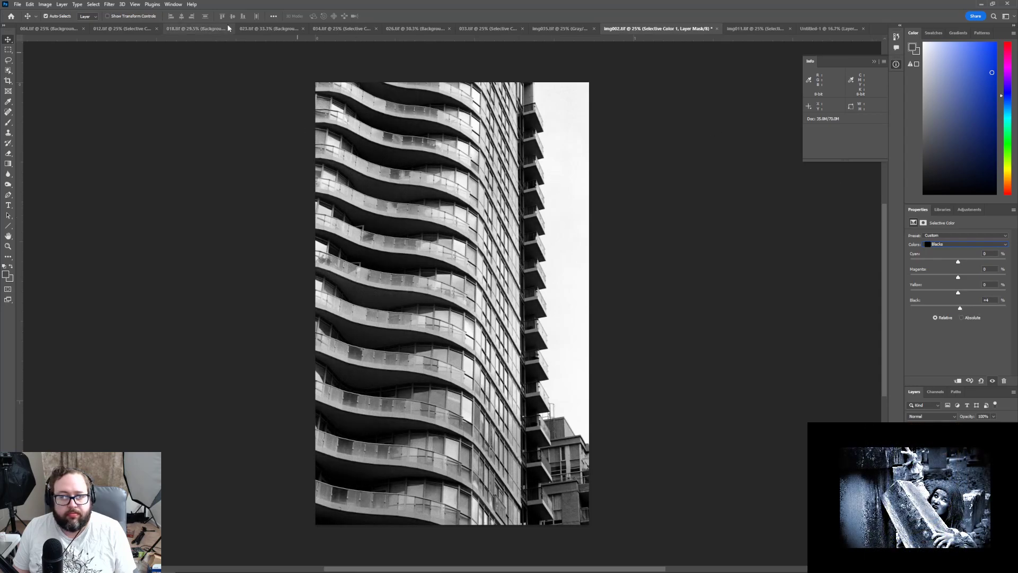
Select the entire tower image and copy it merged with all its adjustment layers
click(31, 4)
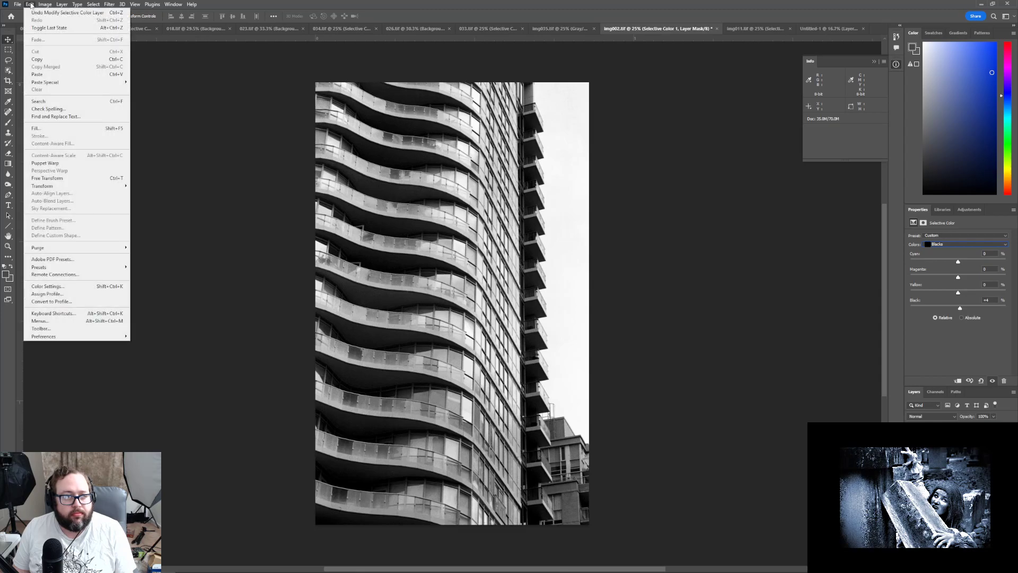
click(46, 4)
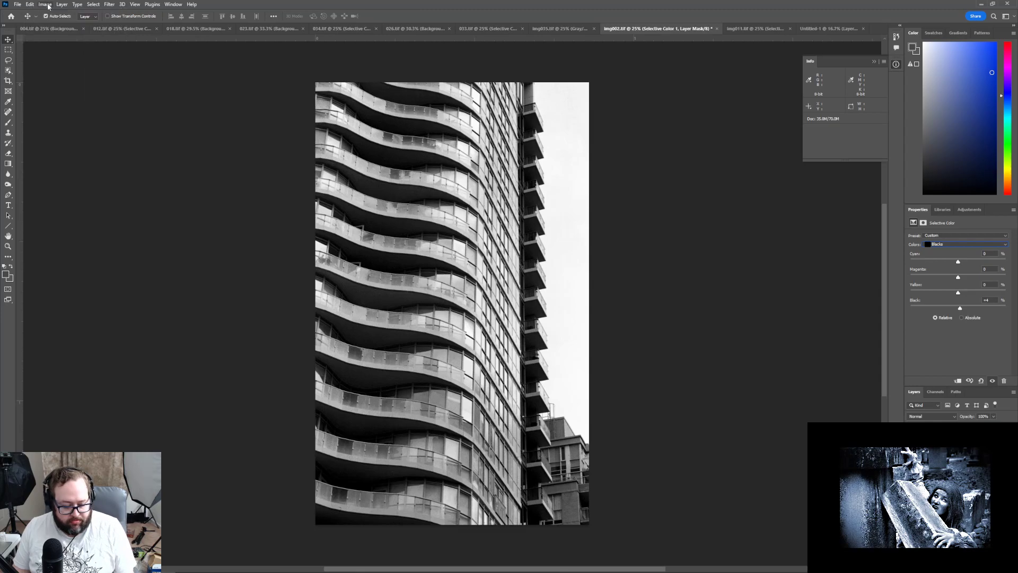
key(ctrl+a)
click(31, 4)
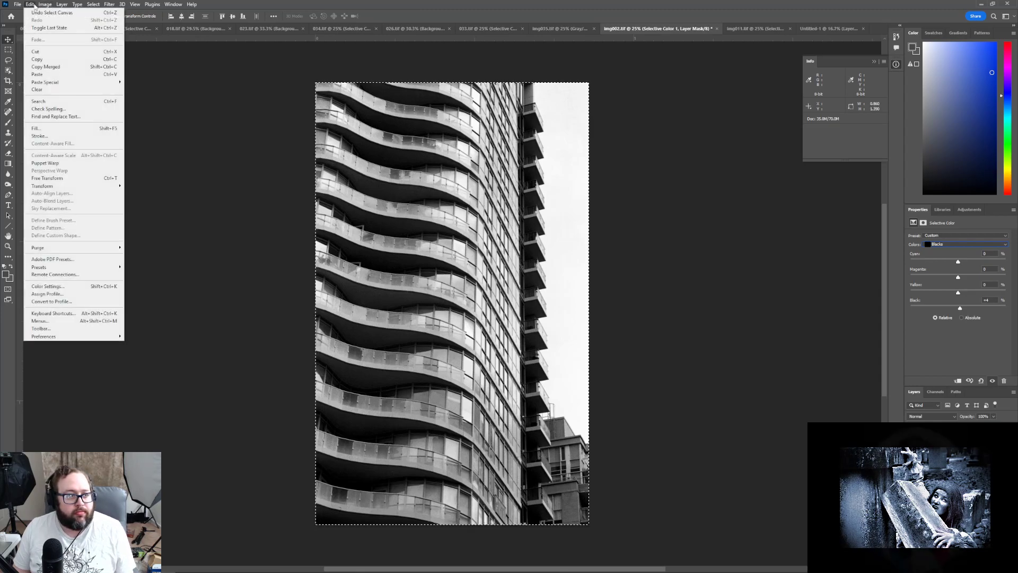
click(49, 76)
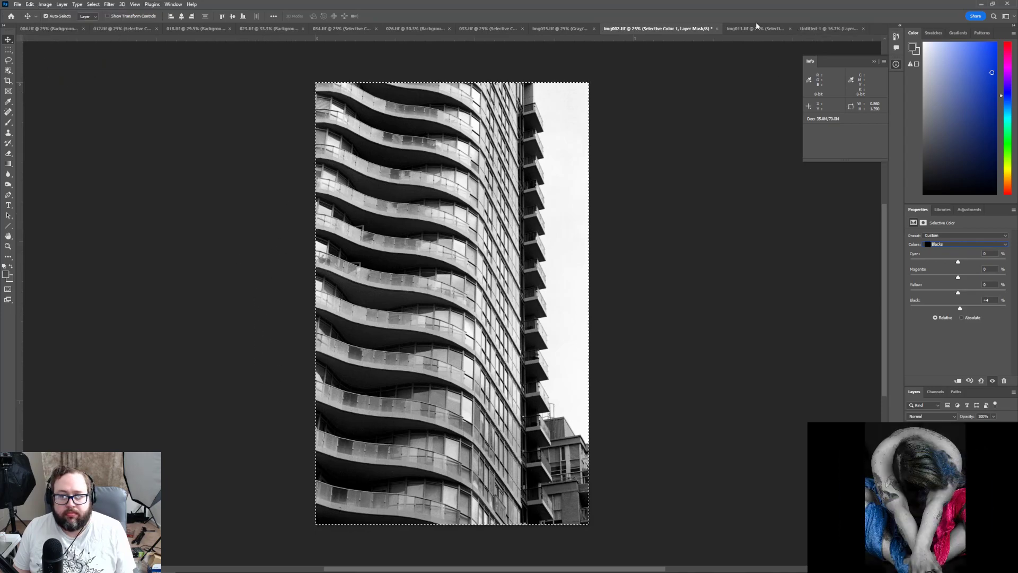
Switch to the untitled print canvas and add a vertical guide at 20.5 inches
click(814, 30)
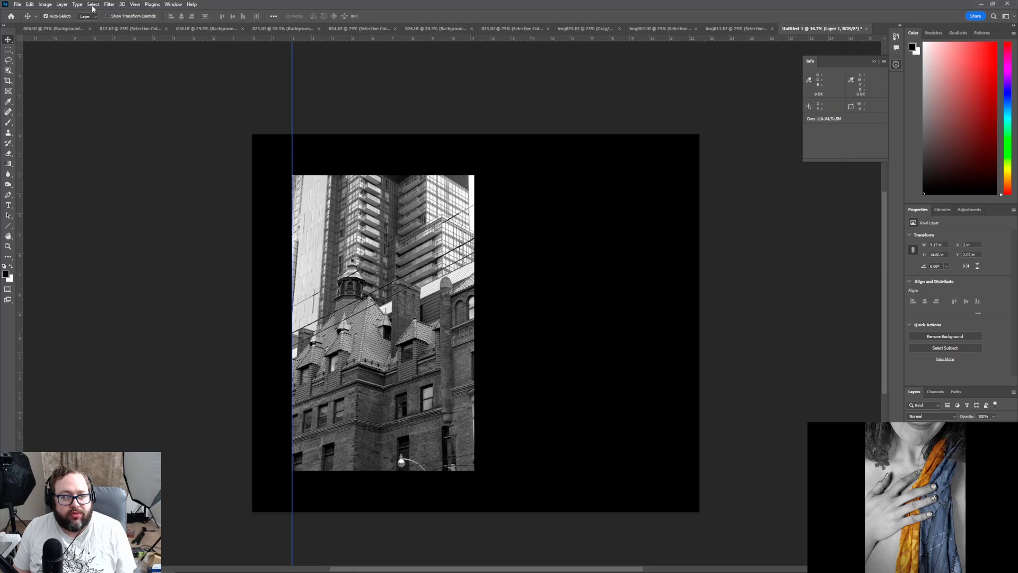
click(136, 7)
click(168, 242)
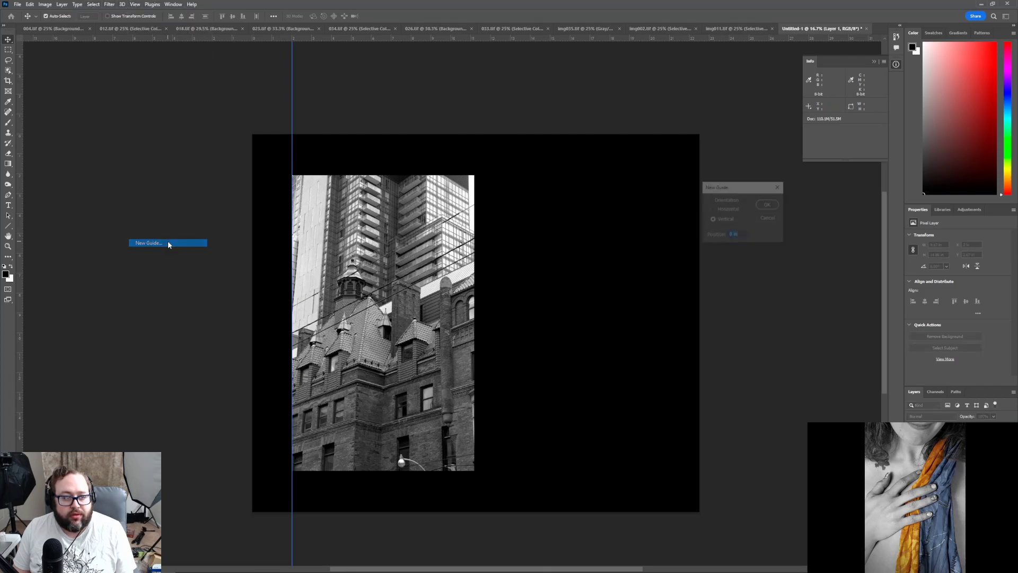
text(20)
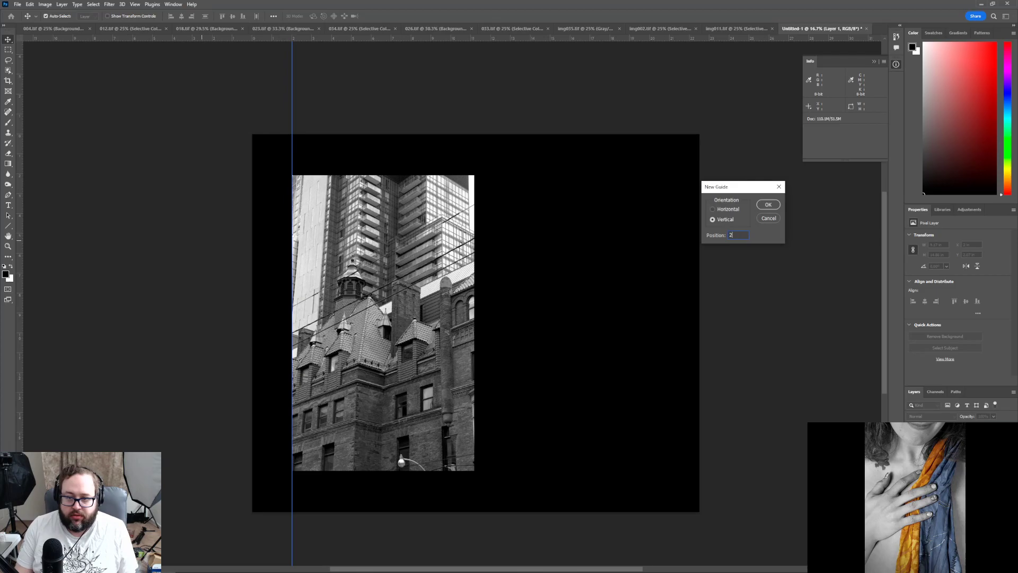
key(Return)
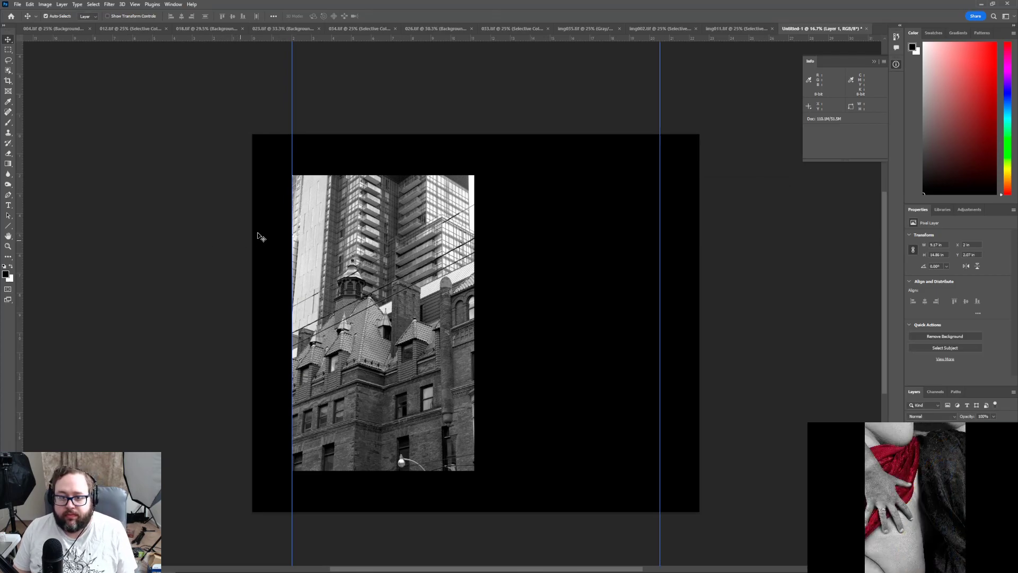
Paste the tower photo into the canvas, accepting the color profile conversion, and align its right edge with the right-hand guide
click(30, 5)
click(30, 7)
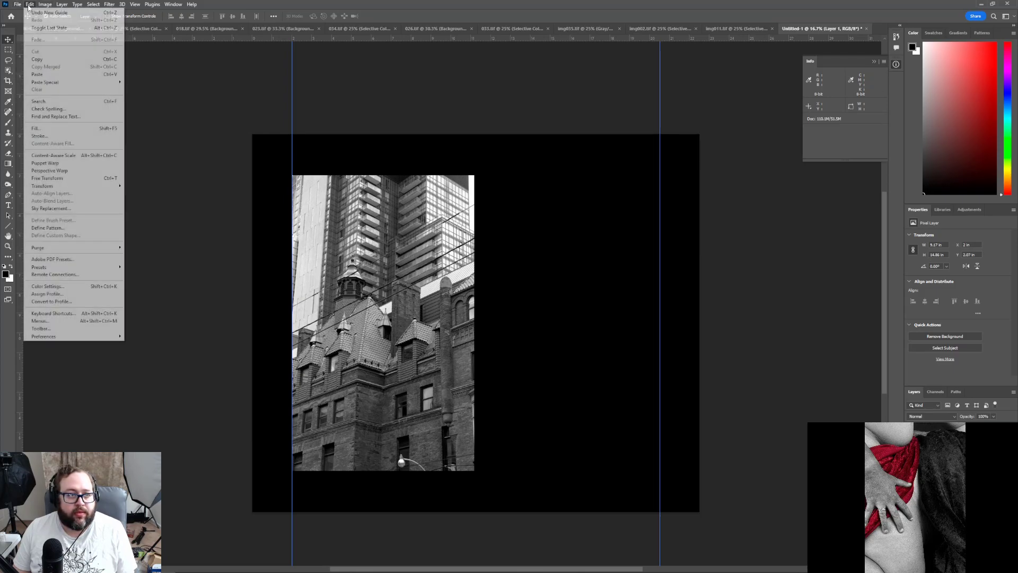
key(ctrl+v)
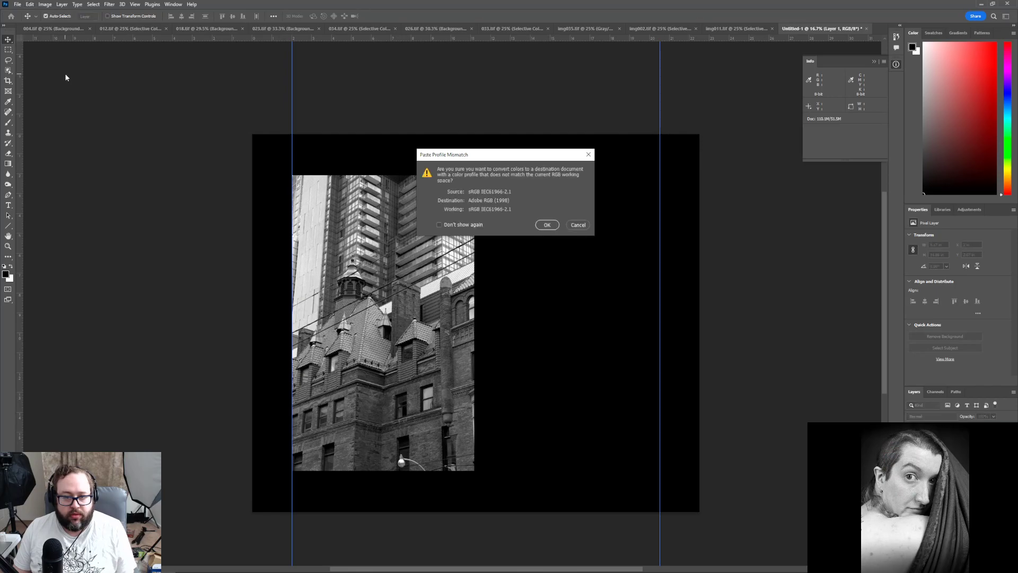
click(547, 225)
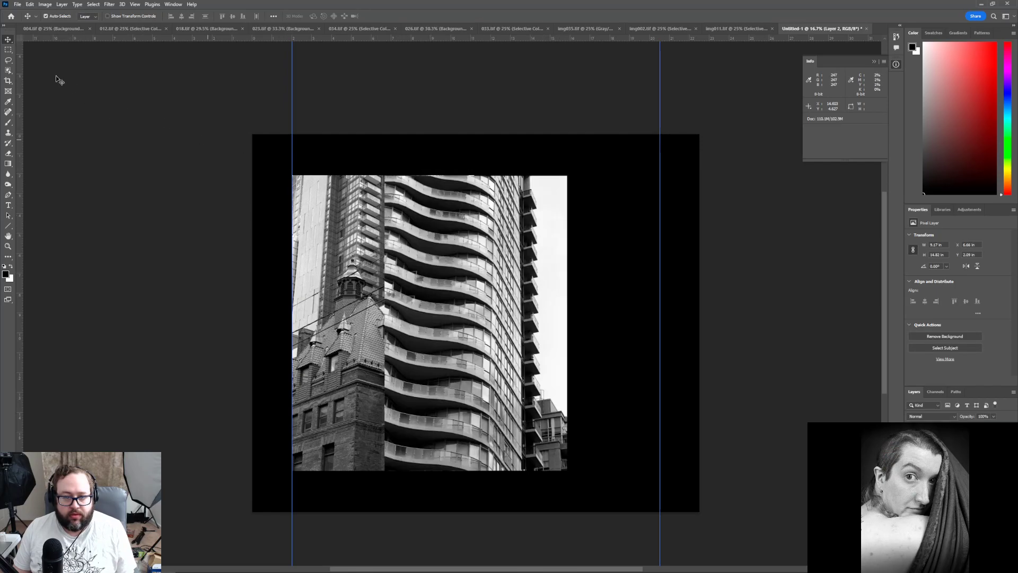
drag(456, 221, 548, 221)
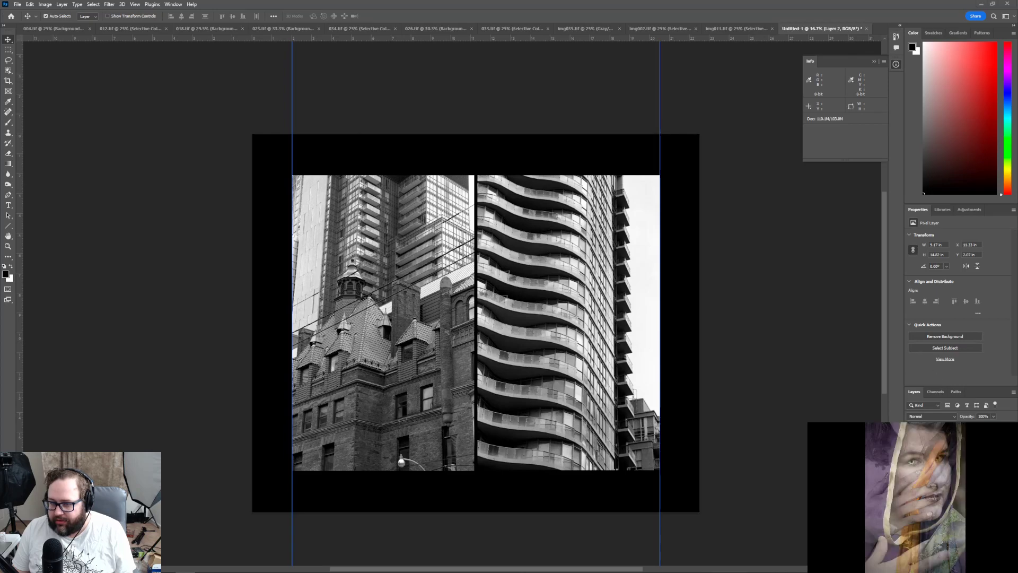
Hide the tower photo's layer on the canvas and close the numbered photo documents from 004.tif to 033.tif
click(911, 440)
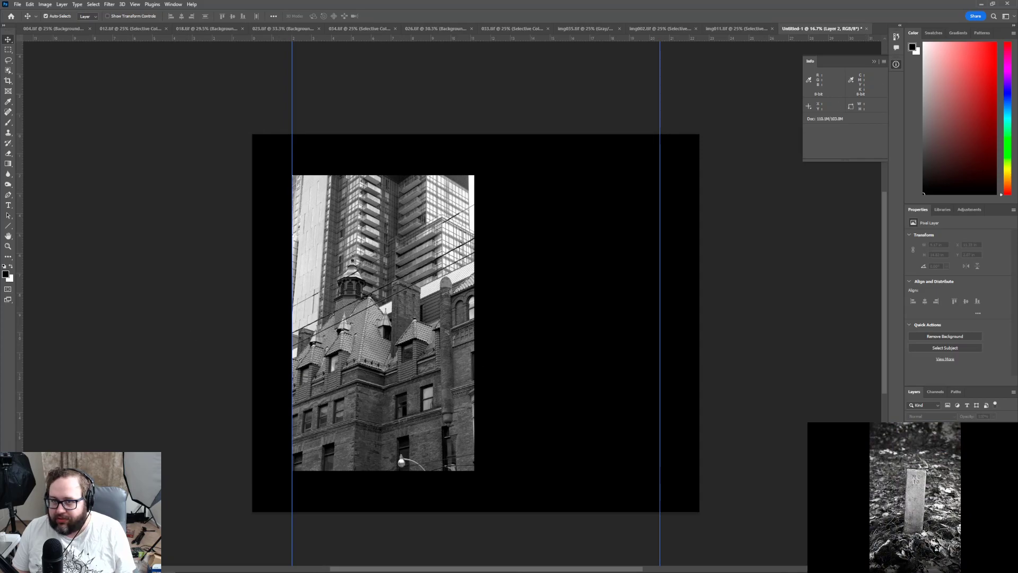
click(89, 28)
click(97, 28)
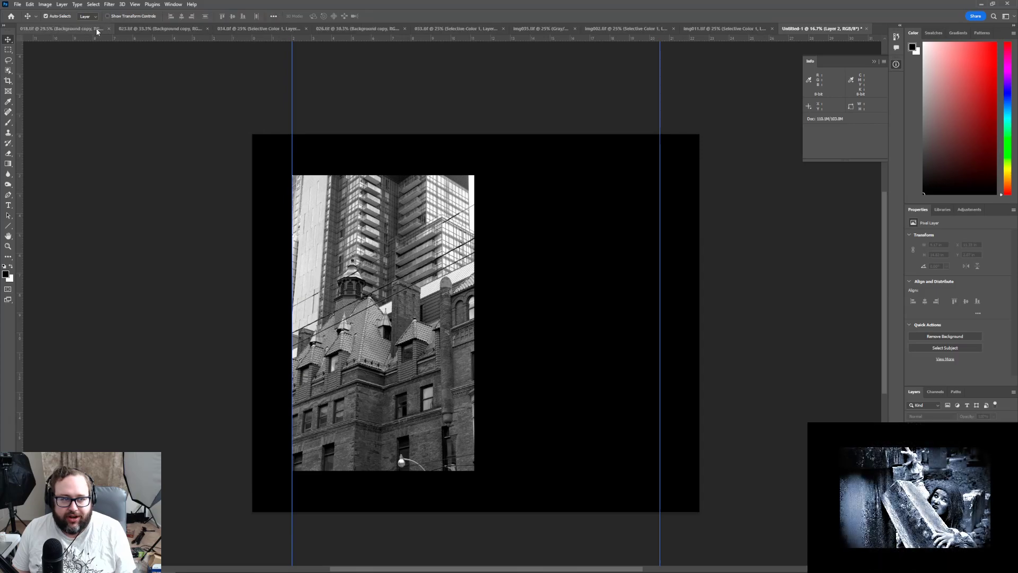
click(108, 29)
click(112, 30)
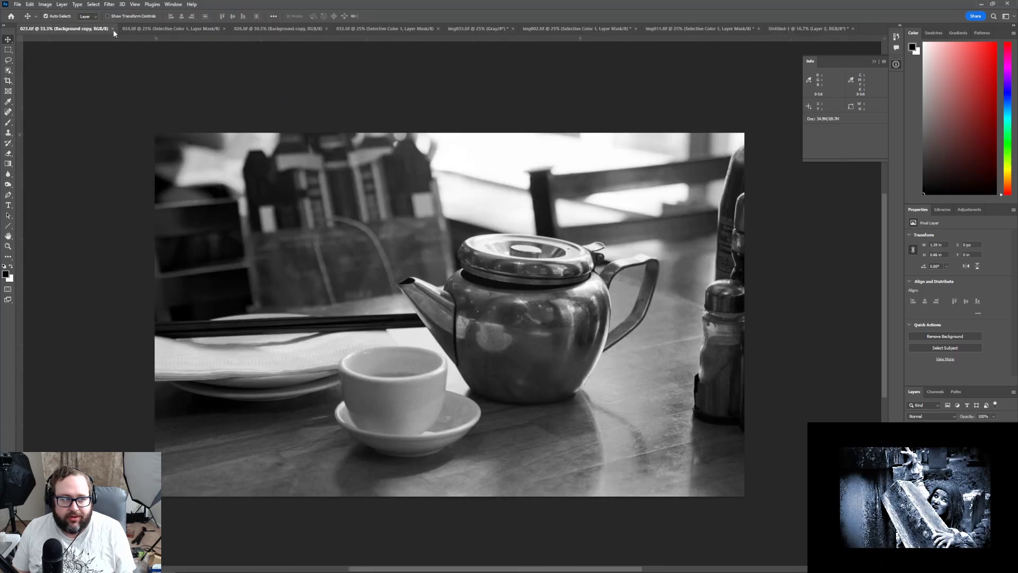
click(122, 28)
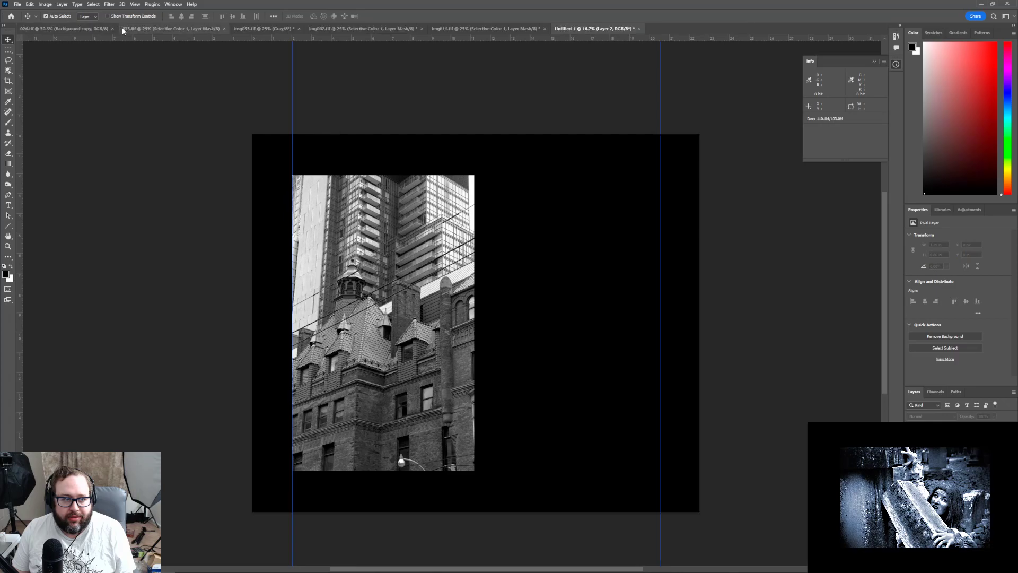
click(113, 28)
click(123, 29)
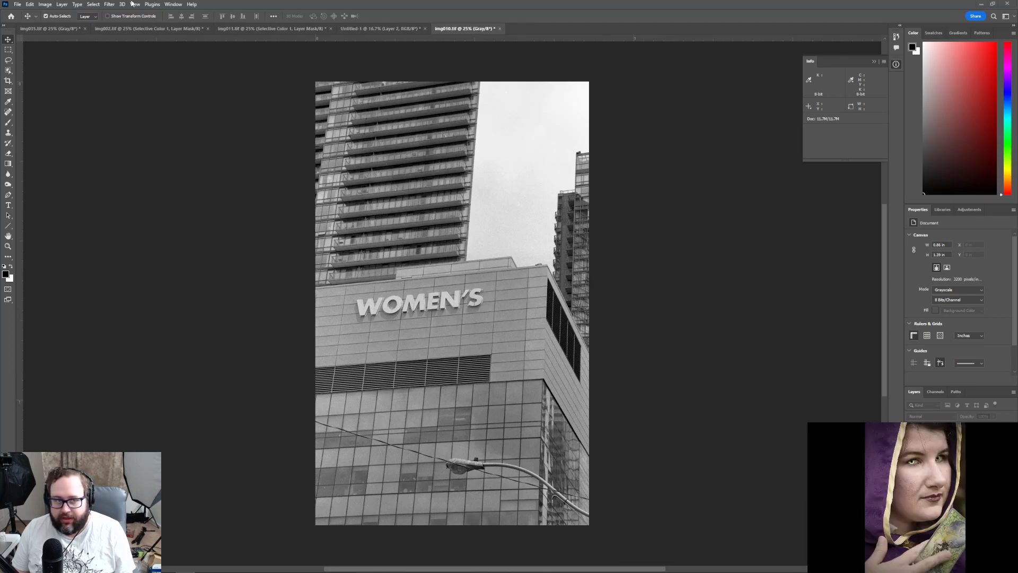
Convert the WOMEN'S building photo img010.tif to RGB Color and duplicate its background layer as Background copy
click(30, 4)
mouse_move(45, 4)
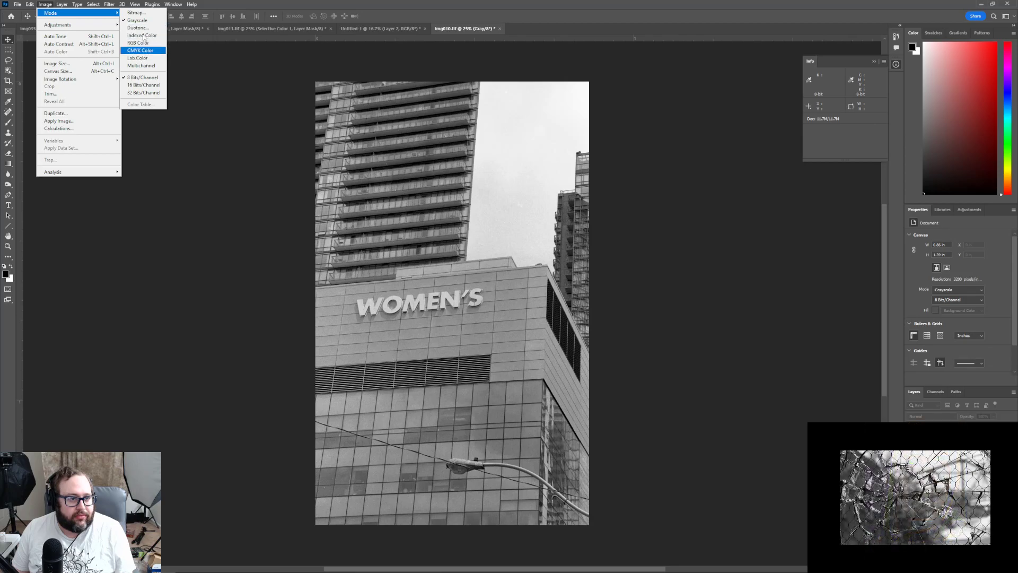
click(140, 43)
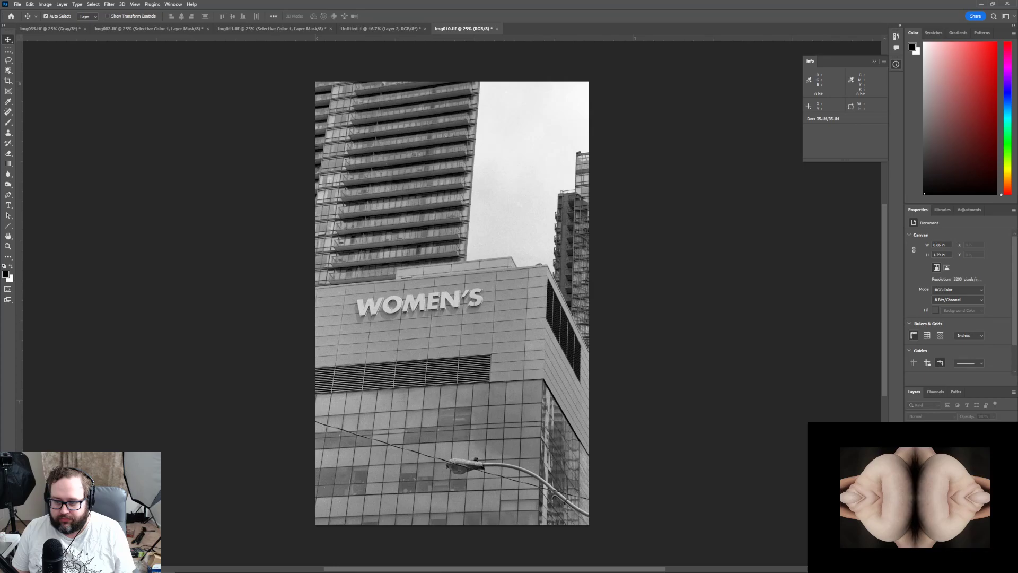
key(ctrl+j)
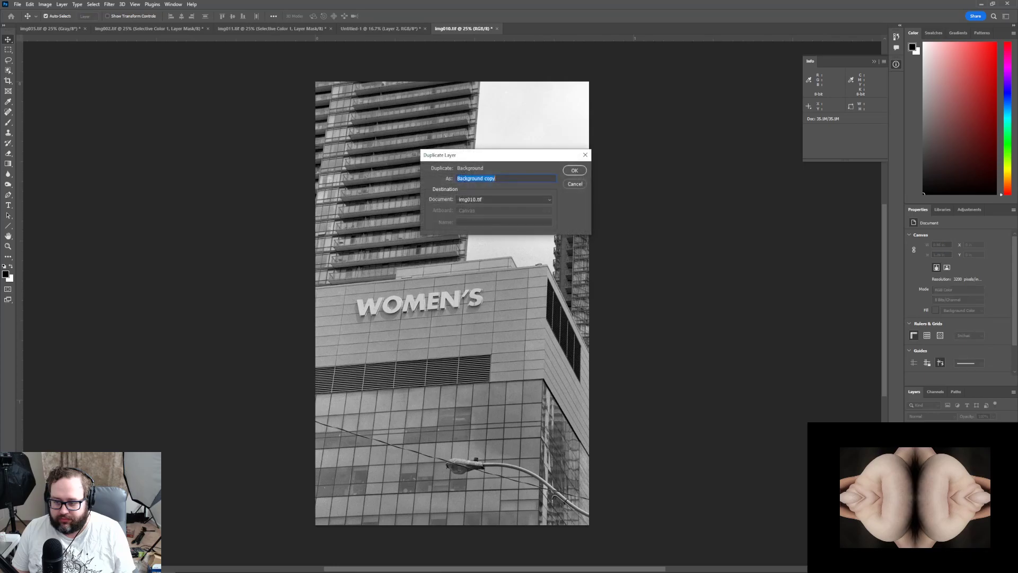
click(579, 170)
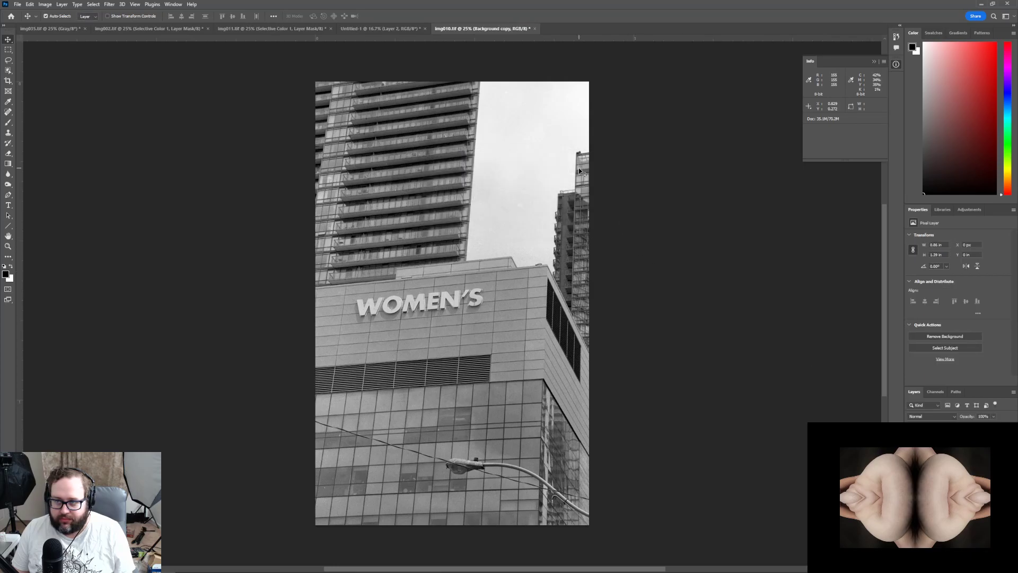
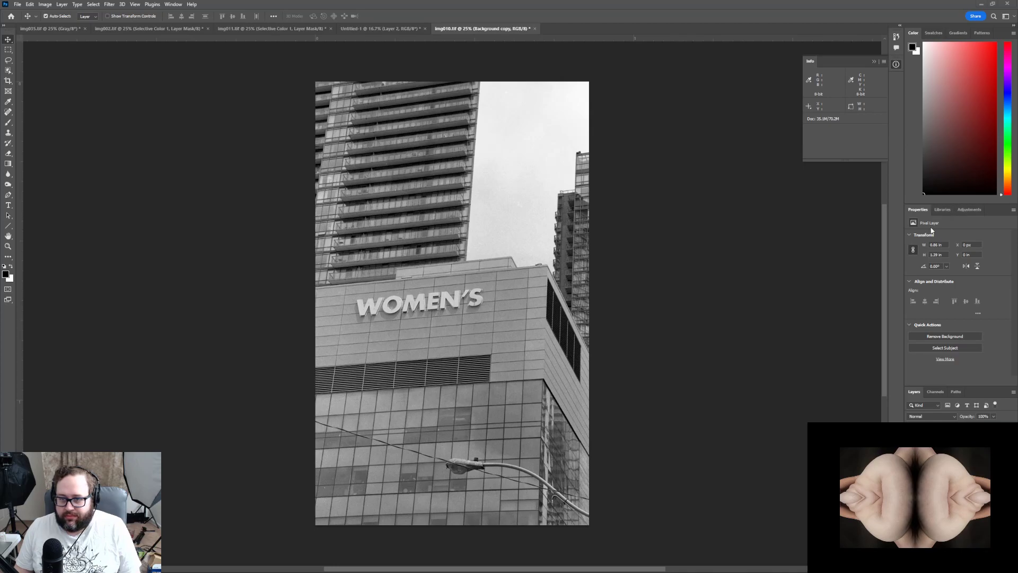
Add a default Curves adjustment layer to the WOMEN'S building photo, plus a Brightness/Contrast layer with contrast at 50
click(963, 212)
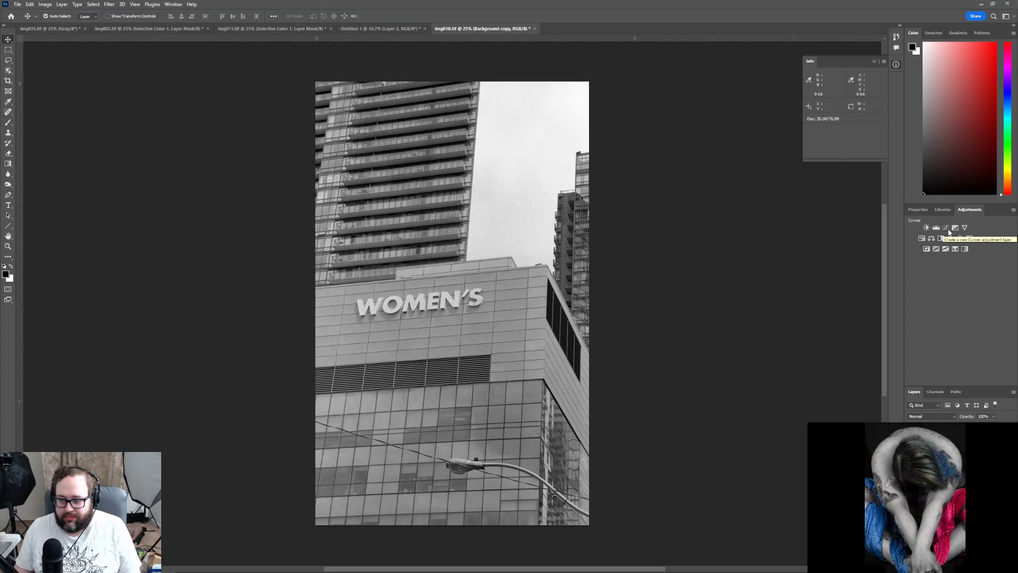
click(949, 232)
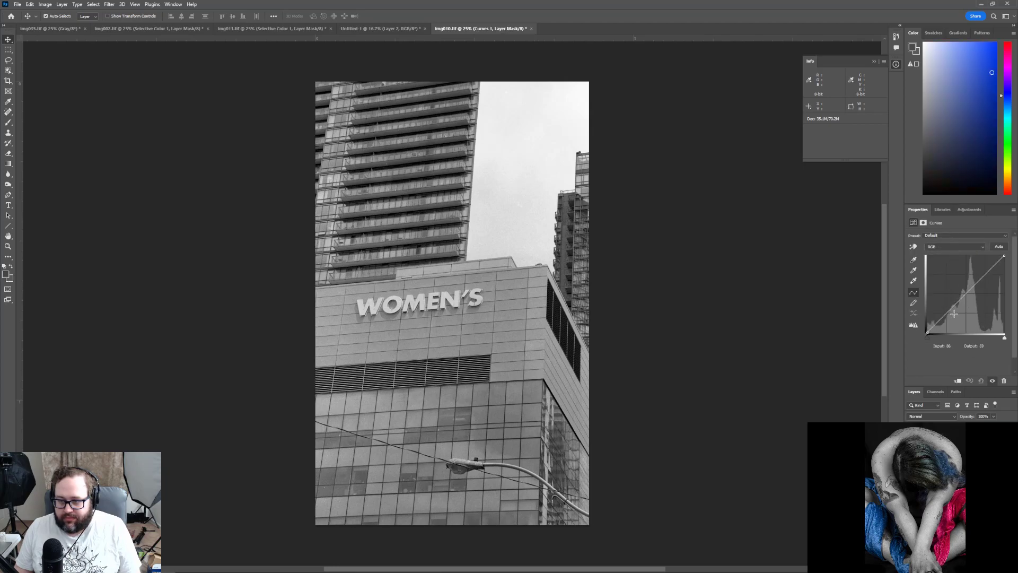
click(968, 210)
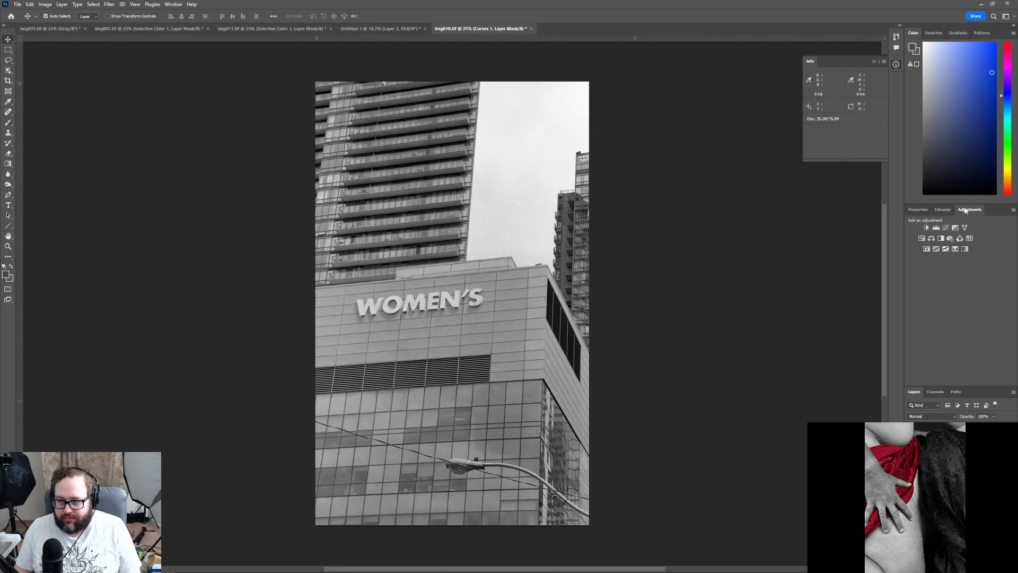
click(927, 227)
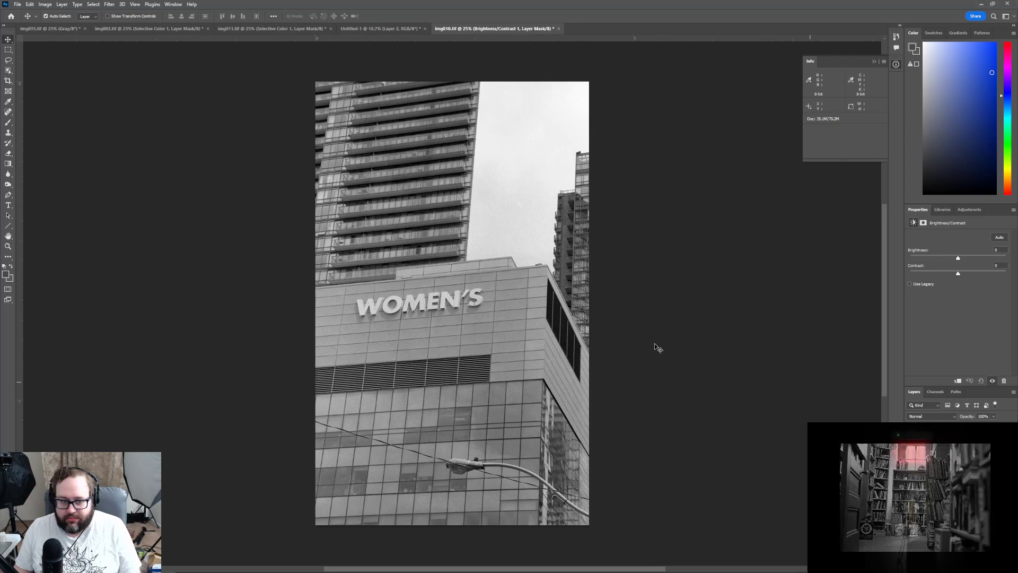
drag(961, 275, 1011, 272)
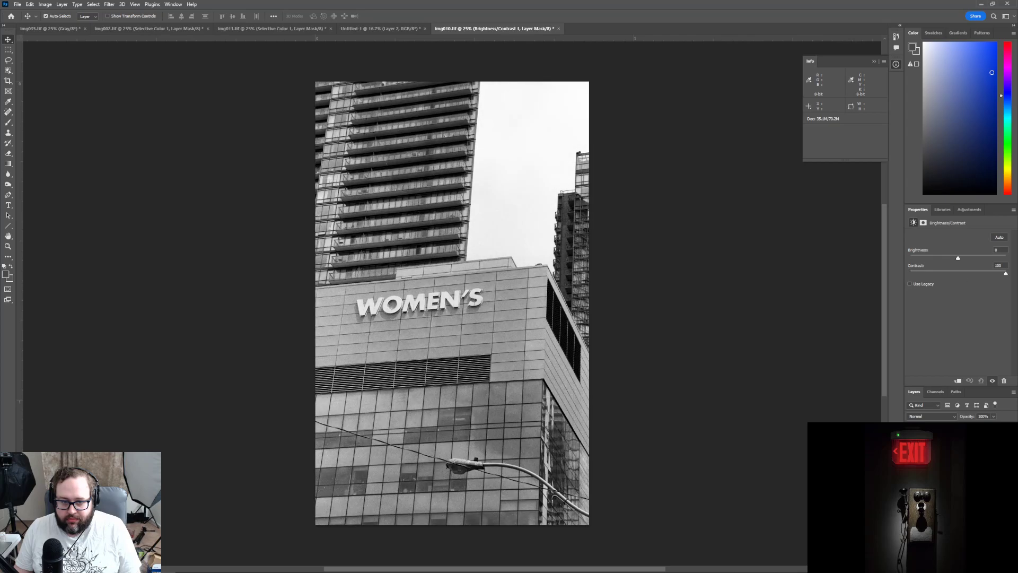
drag(1005, 273, 981, 274)
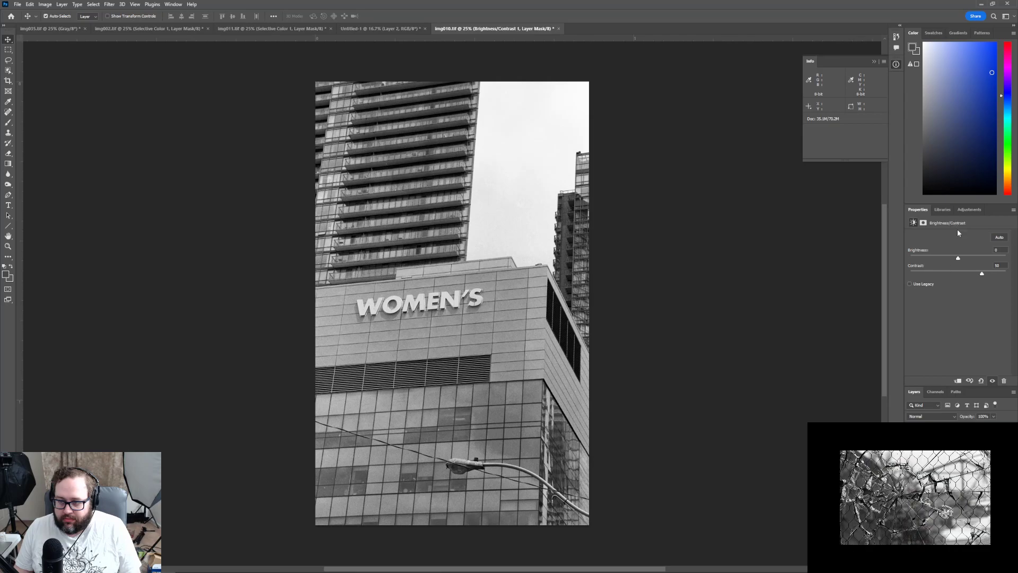
Add a Selective Color adjustment layer to the WOMEN'S building photo and set the Black amount in the Whites to -20%
click(971, 210)
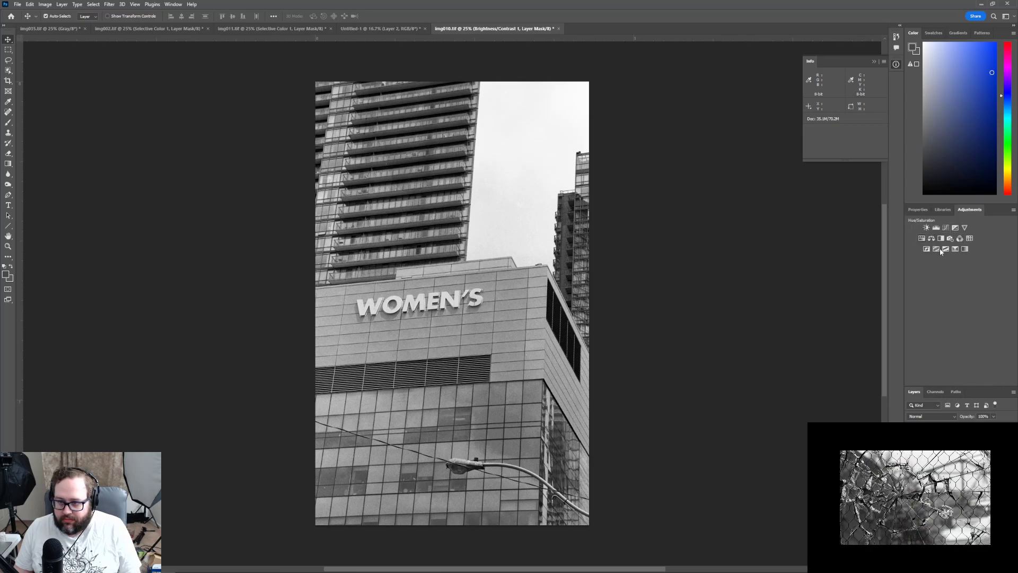
click(953, 250)
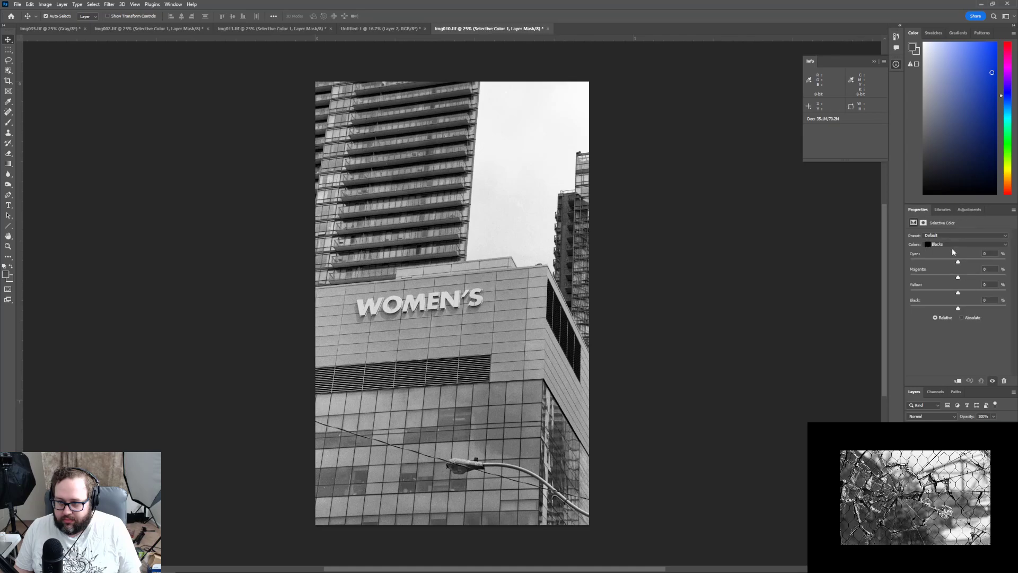
click(955, 245)
click(941, 290)
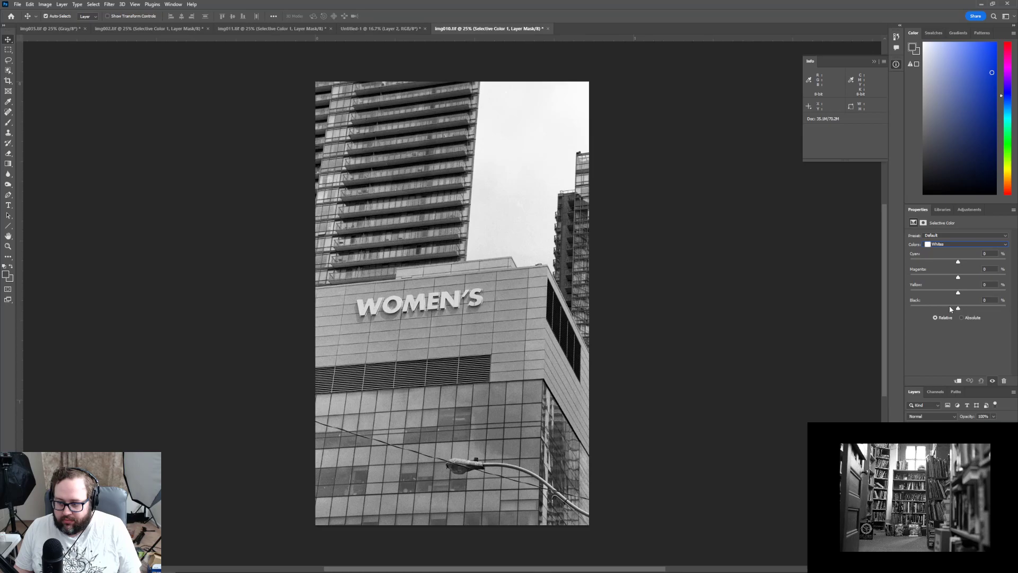
mouse_move(959, 309)
mouse_down()
mouse_move(1006, 309)
mouse_move(885, 304)
mouse_move(949, 307)
mouse_up()
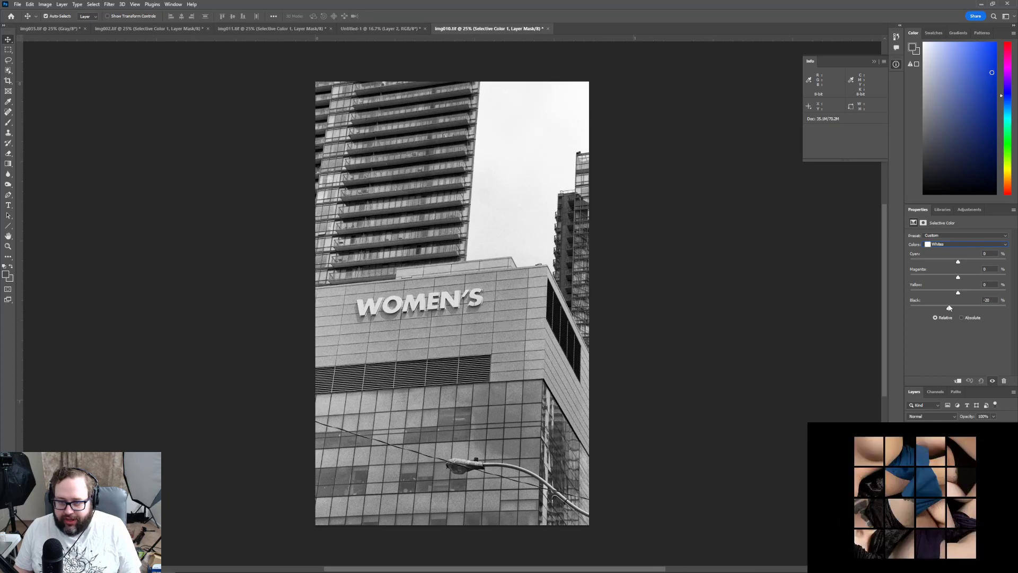
Set the Selective Color Black amount to +10% for the Neutrals and +3% for the Blacks
click(939, 245)
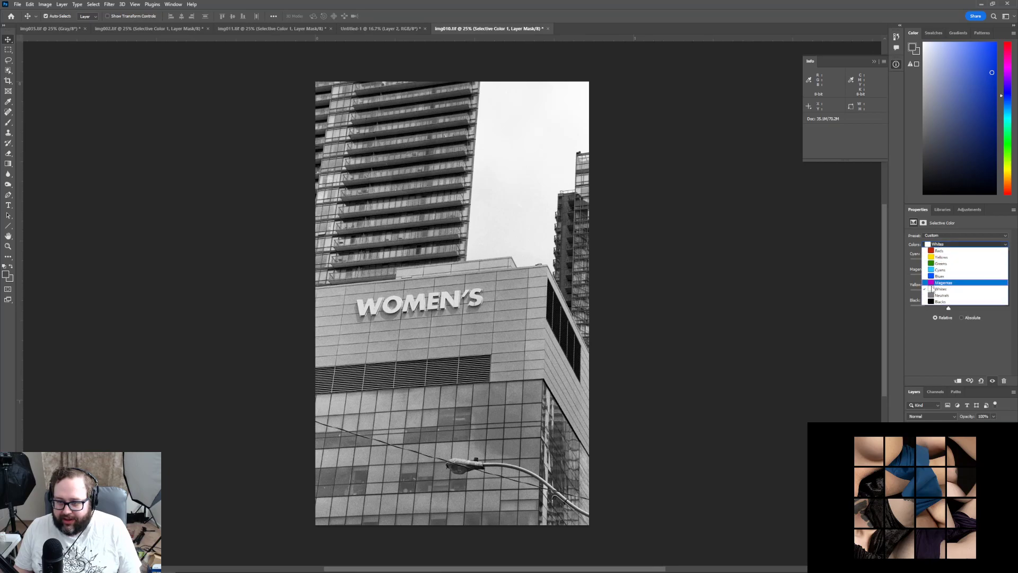
click(942, 270)
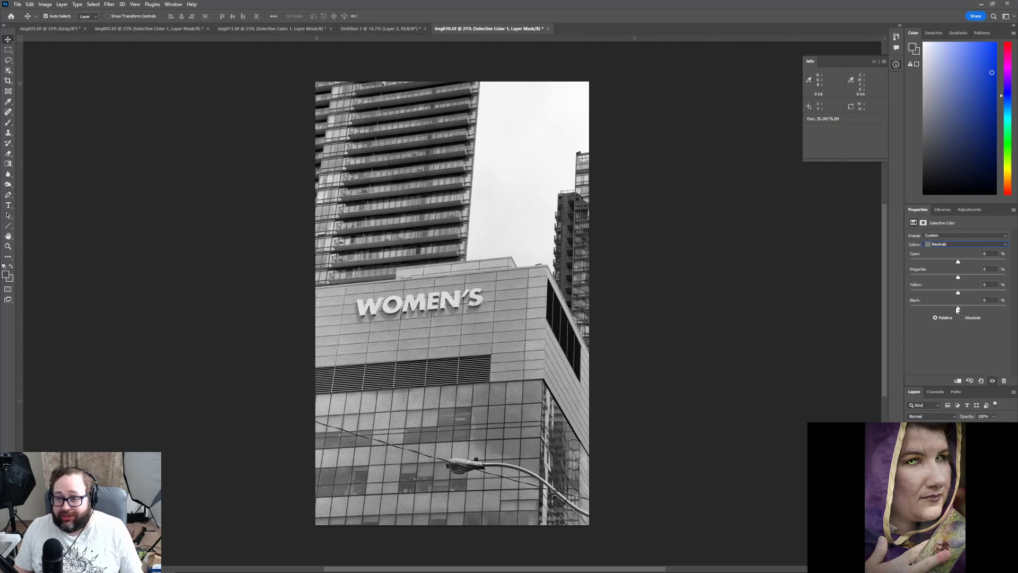
drag(959, 309, 964, 312)
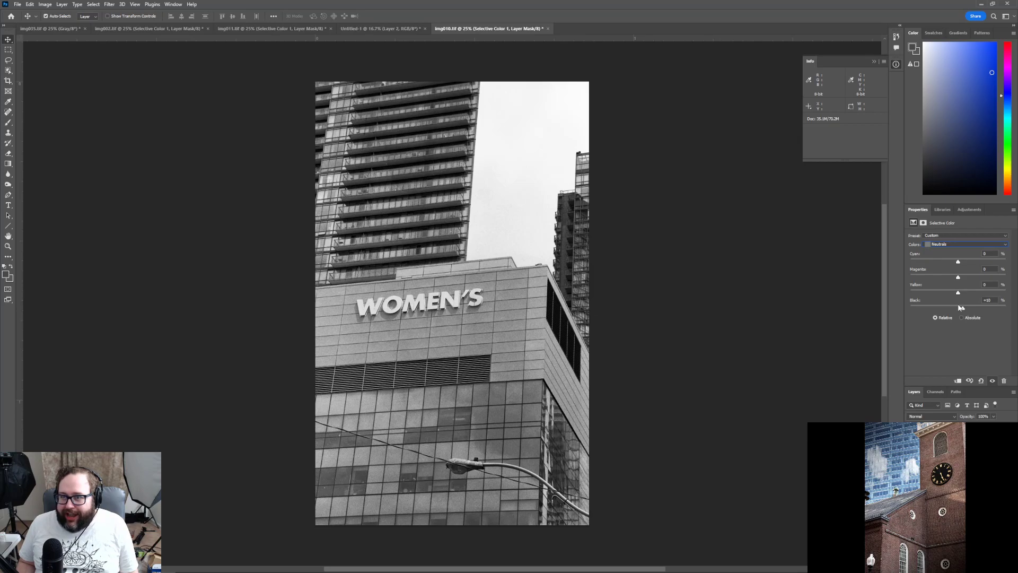
click(939, 244)
click(938, 299)
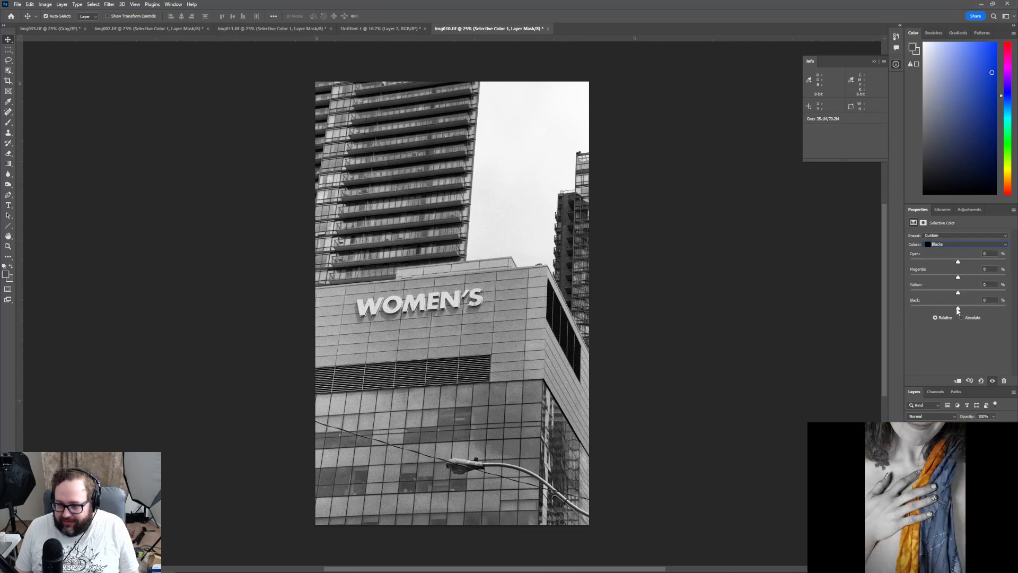
drag(962, 310, 960, 311)
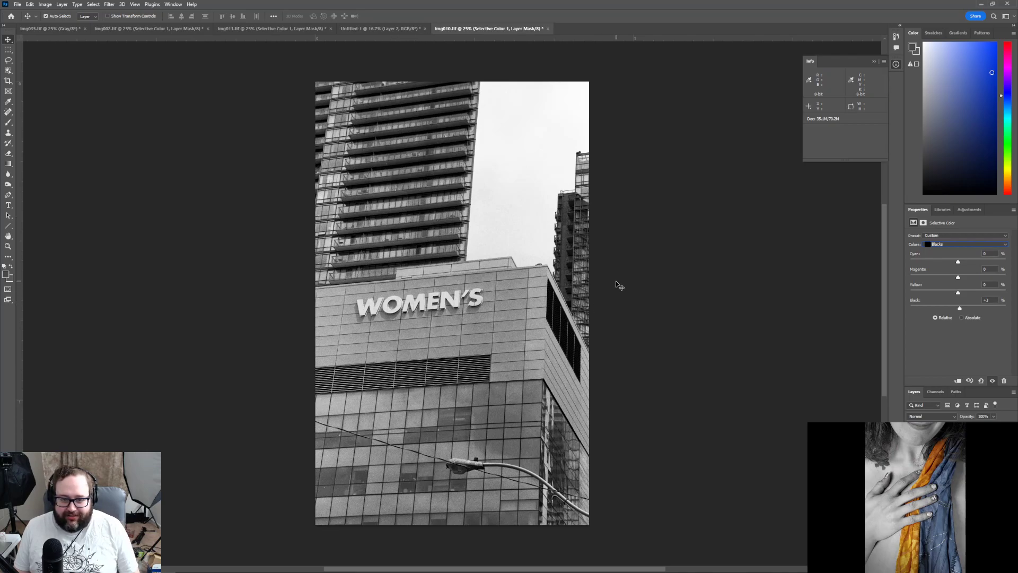
Turn off the Move tool's Auto-Select option
click(34, 4)
click(33, 5)
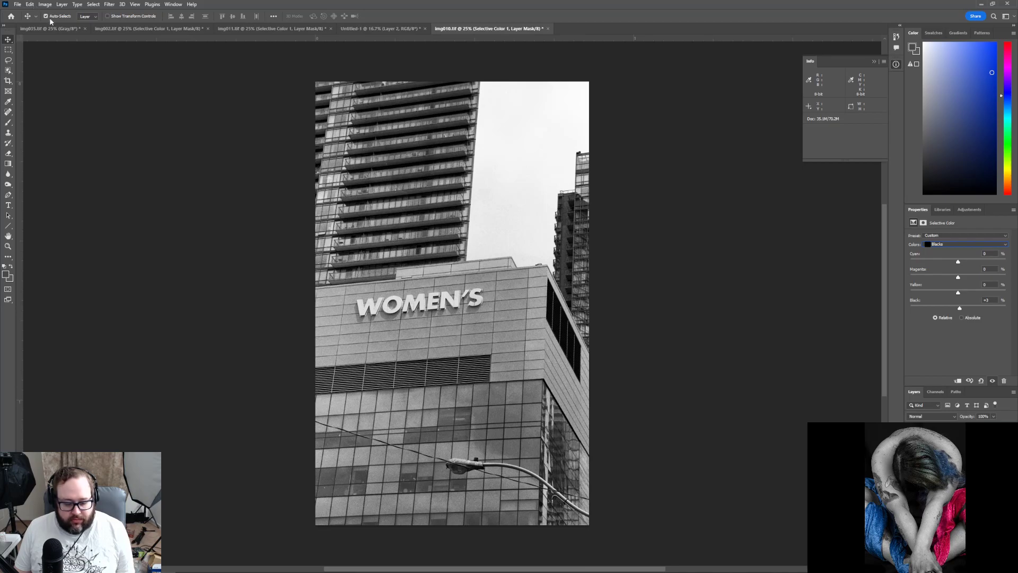
click(47, 16)
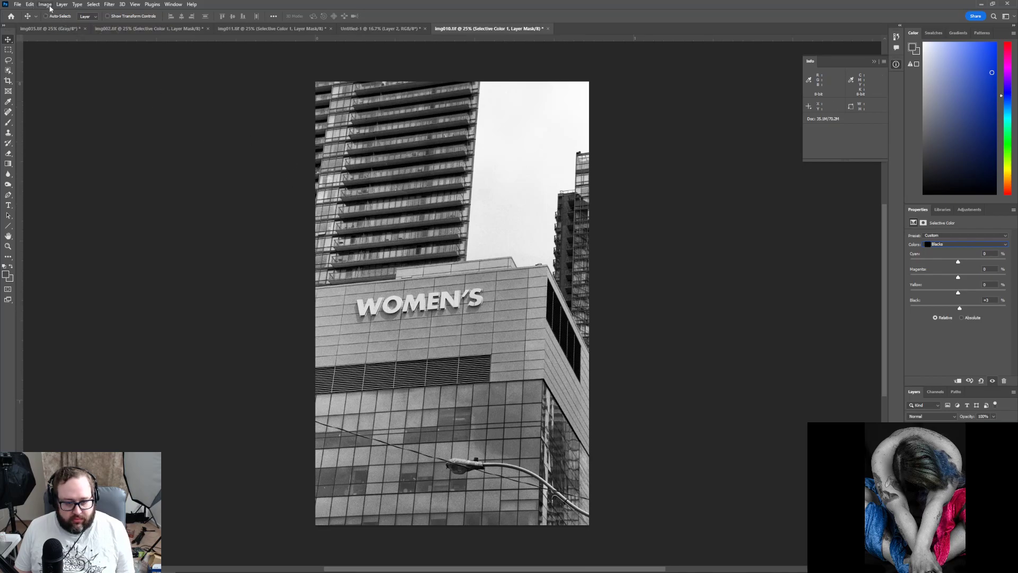
Copy the whole WOMEN'S building photo with all its layers merged and paste it into Untitled-1, accepting the color profile conversion
key(ctrl+a)
click(31, 5)
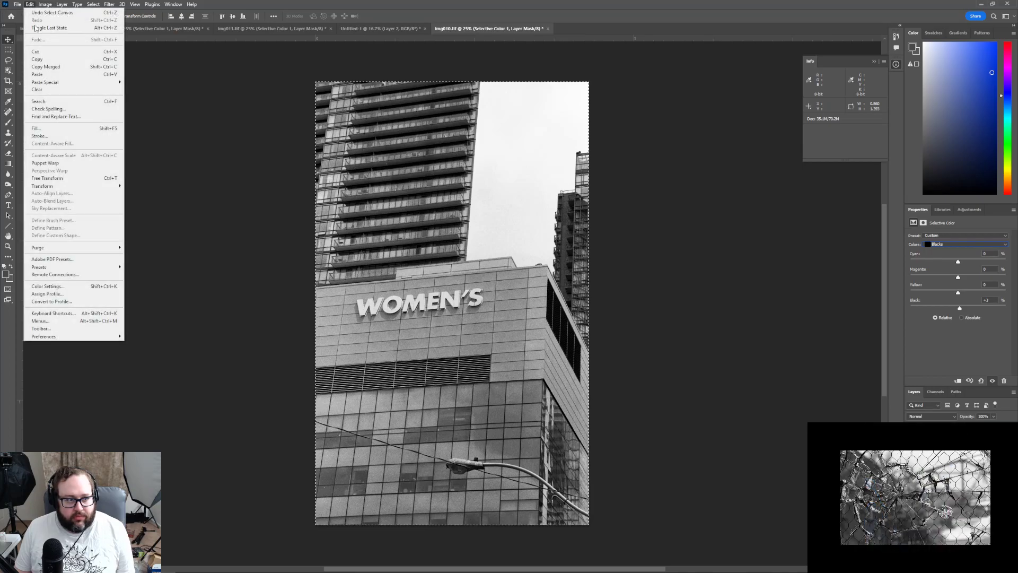
click(46, 67)
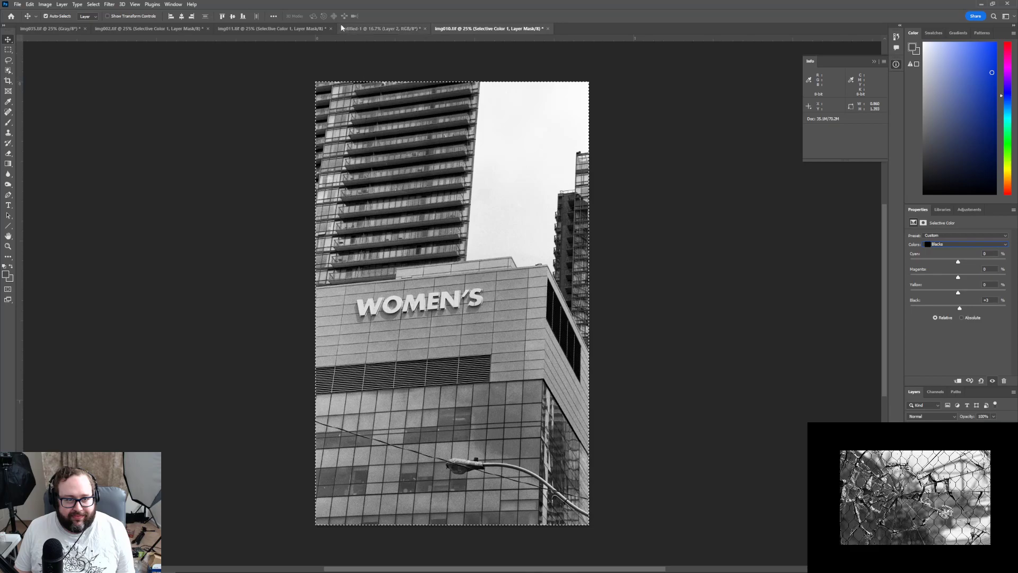
click(360, 28)
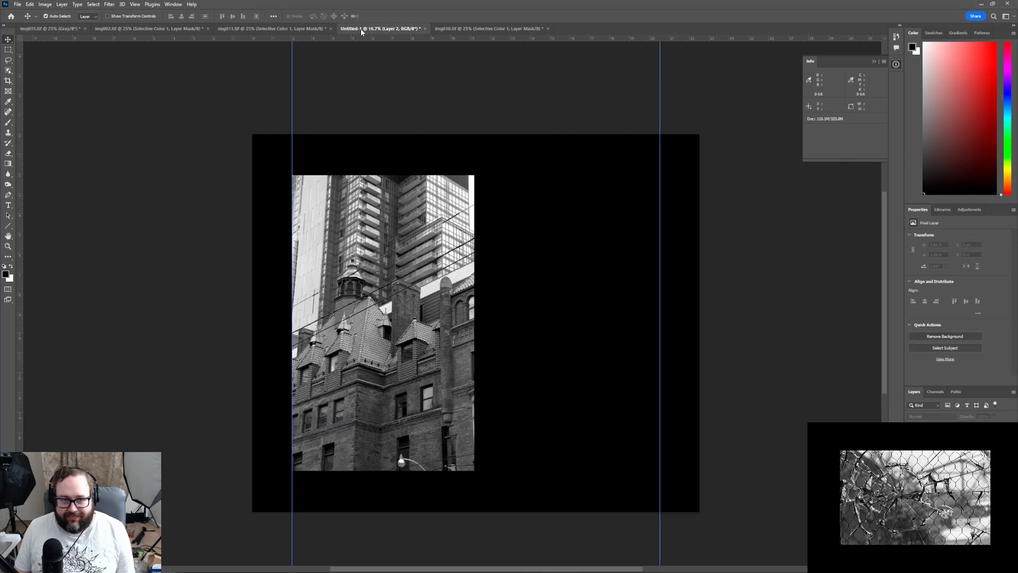
key(ctrl+v)
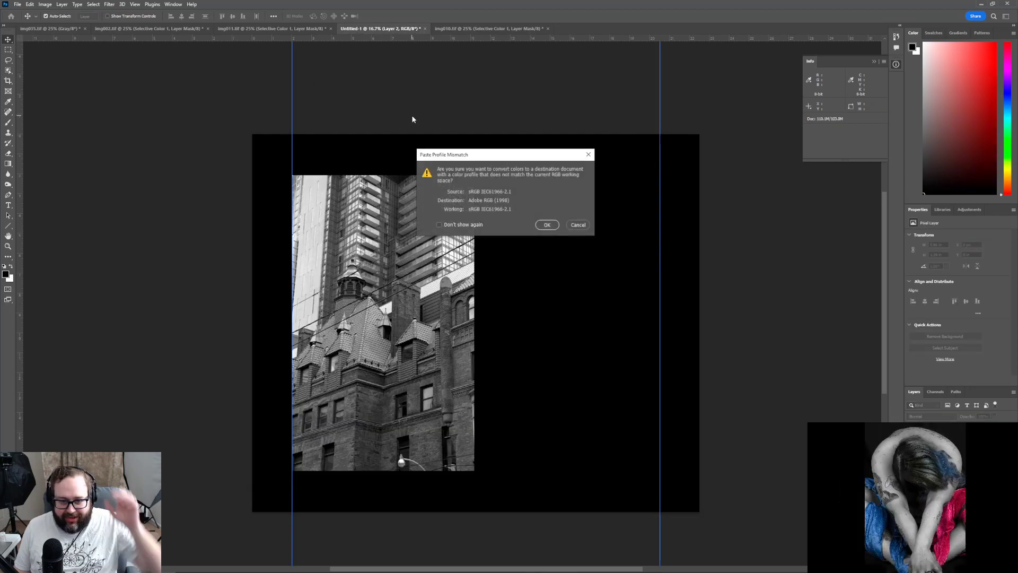
click(549, 223)
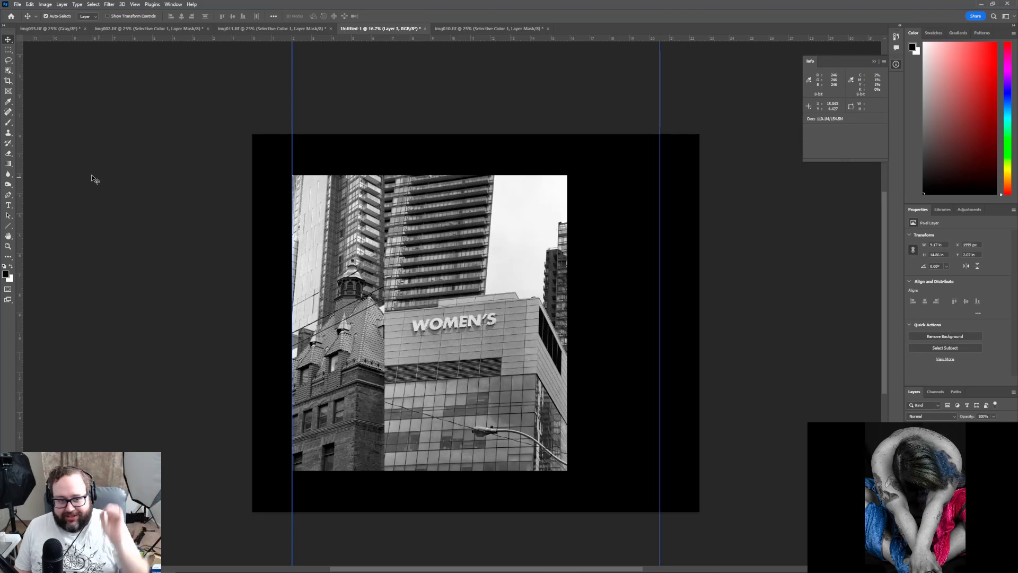
Arrange the two photos side by side, with the WOMEN'S building against the left guide and the old brick building against the right guide
drag(518, 237, 587, 235)
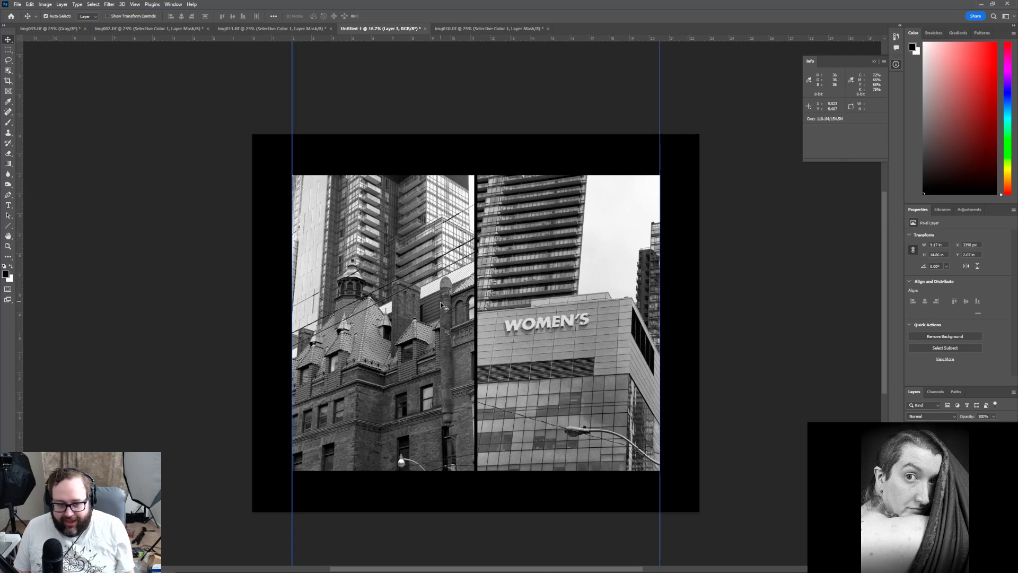
drag(438, 301, 618, 347)
drag(531, 224, 356, 224)
drag(578, 270, 583, 213)
click(578, 215)
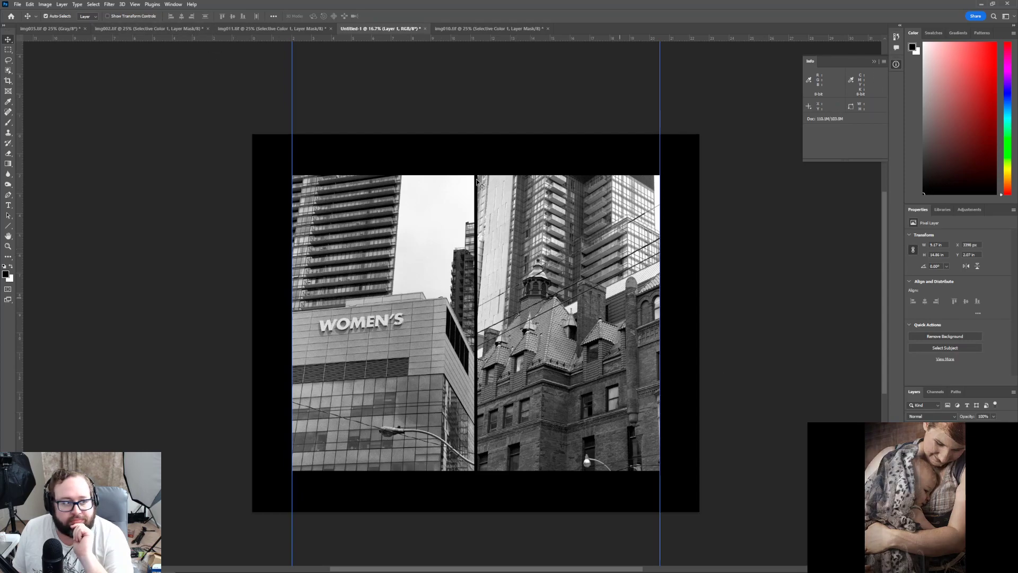
click(17, 4)
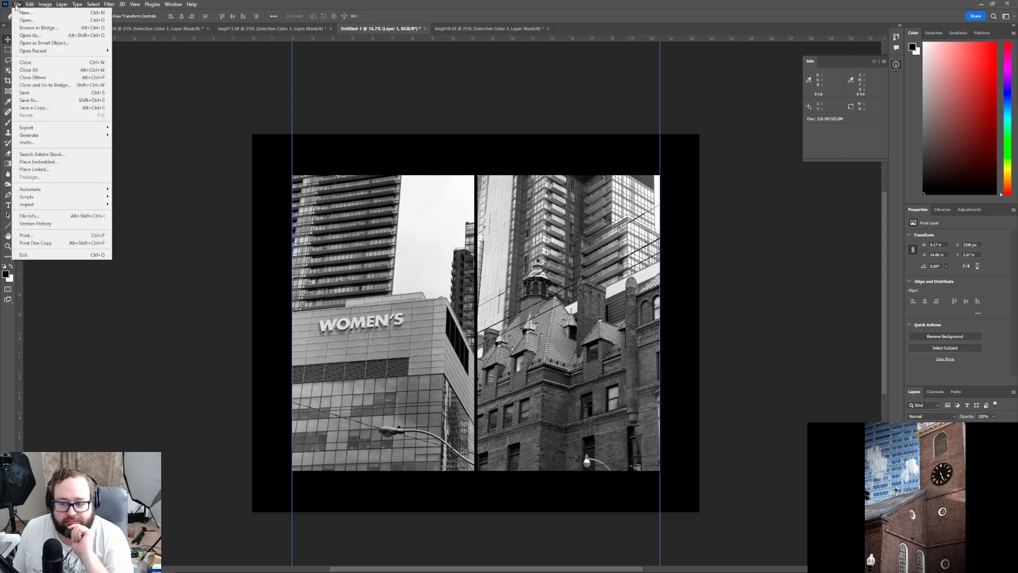
click(31, 100)
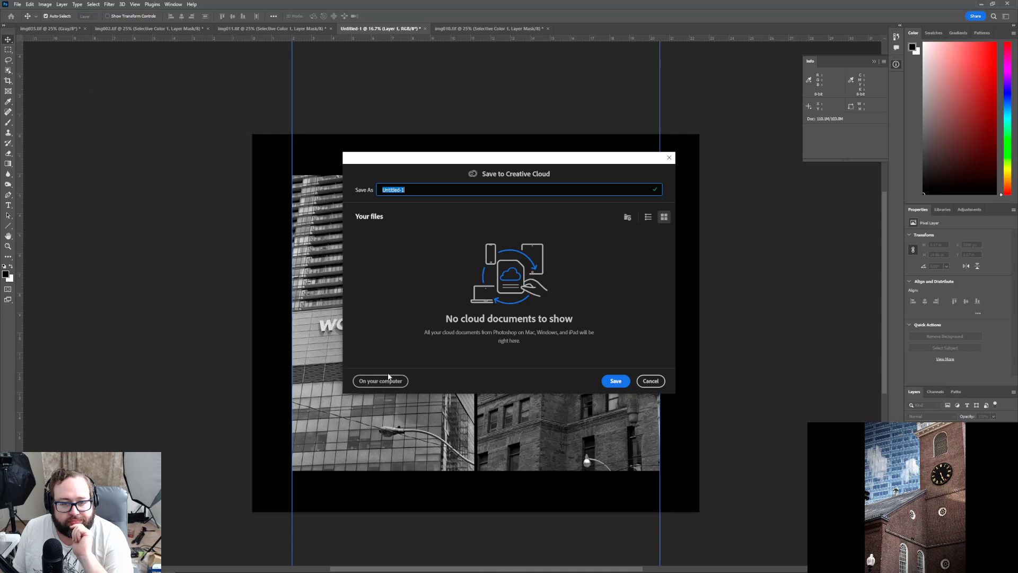
click(651, 381)
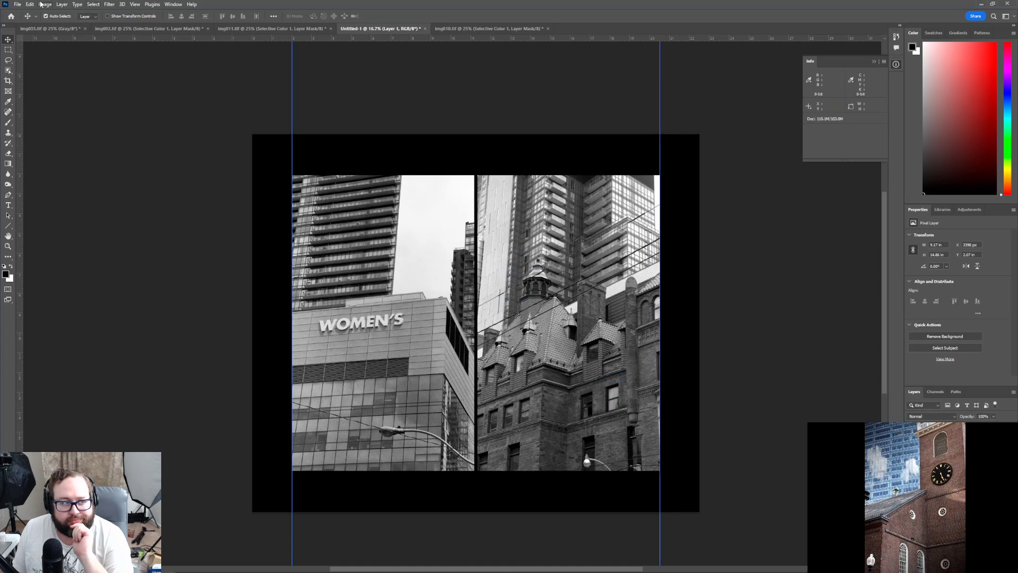
Start saving the two-photo layout on the computer instead of Creative Cloud, and stop the cloud comparison notice from showing again
click(22, 5)
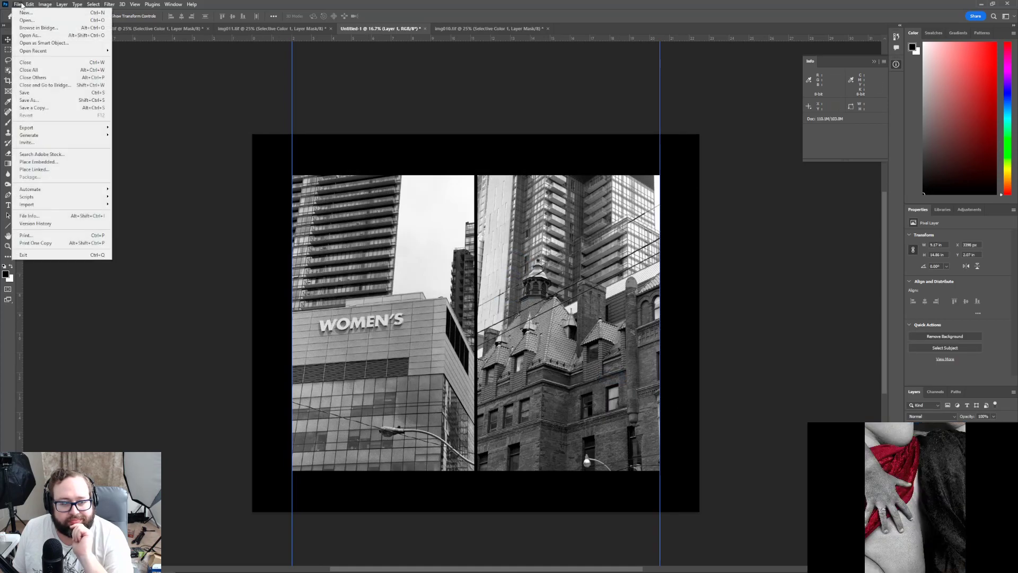
mouse_move(30, 5)
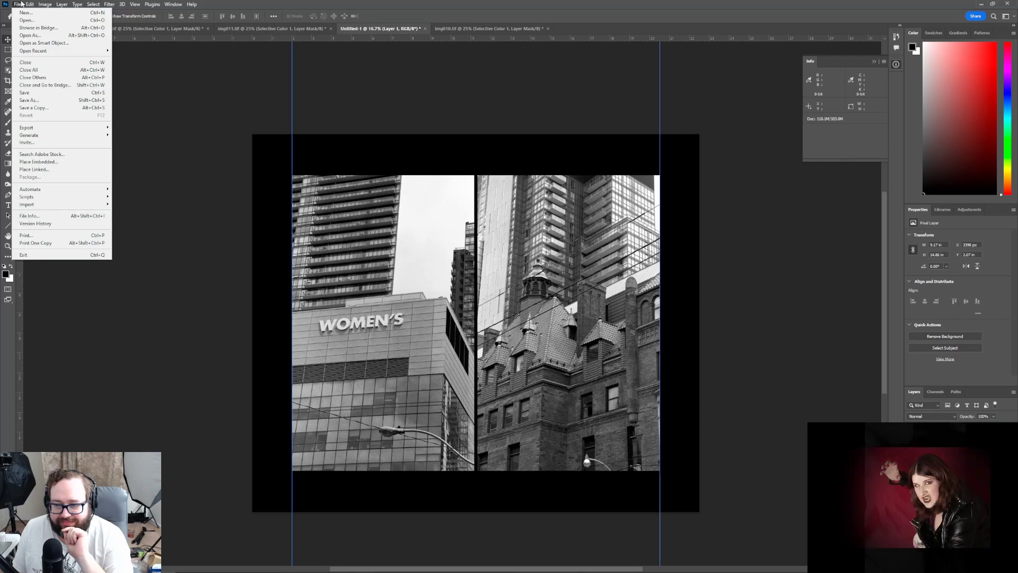
click(58, 101)
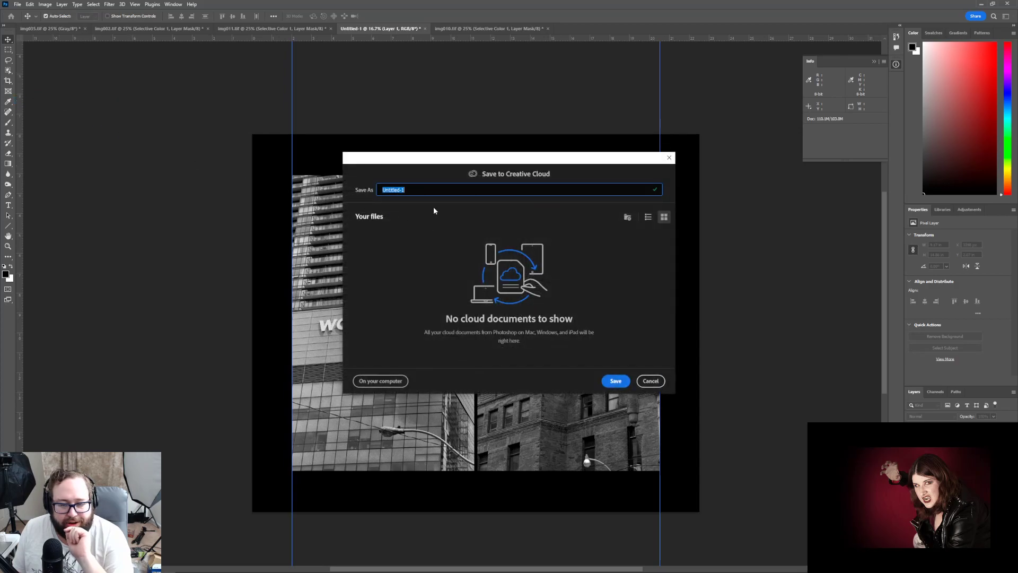
click(380, 381)
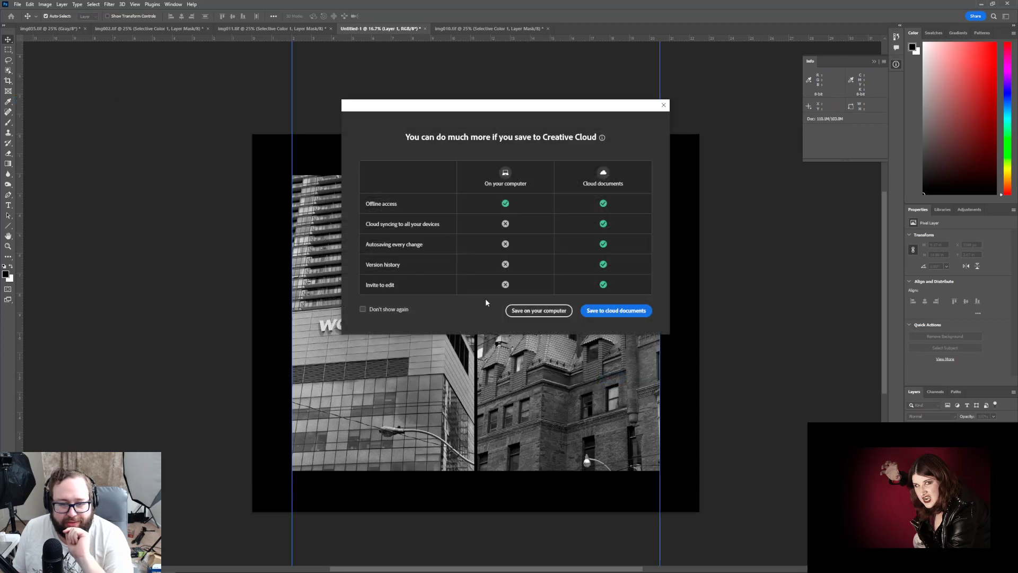
click(400, 309)
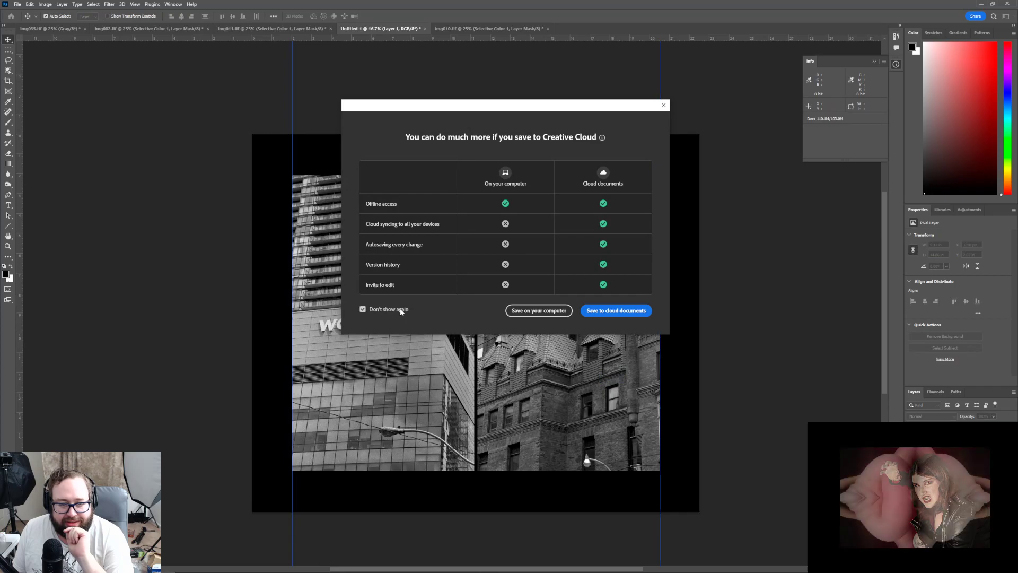
click(539, 311)
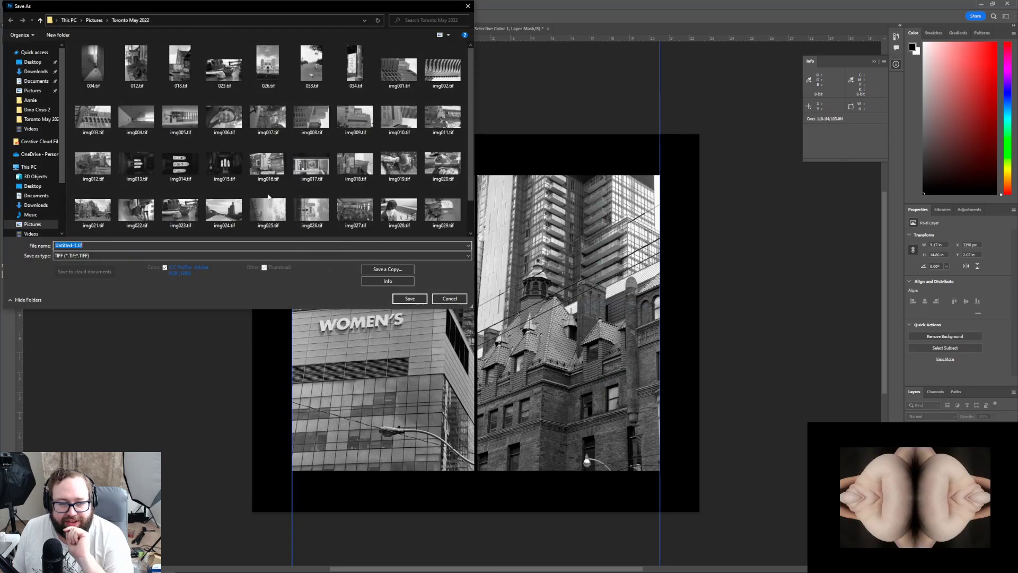
Save the layout in Photoshop PSD format as "UP Toronto 5-22" in the Toronto May 2022 folder, with Maximize Compatibility on
click(92, 256)
click(89, 265)
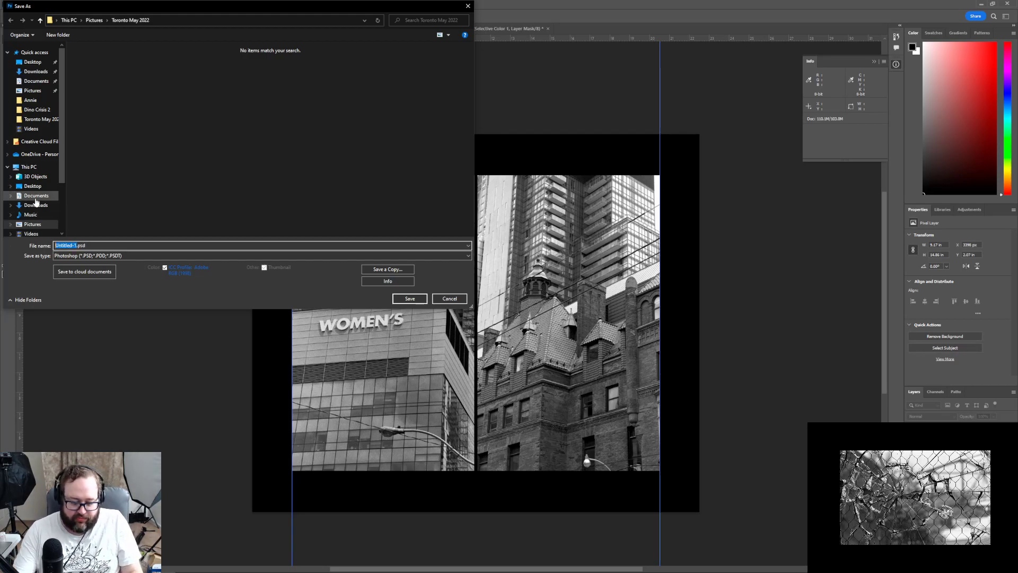
text(uP)
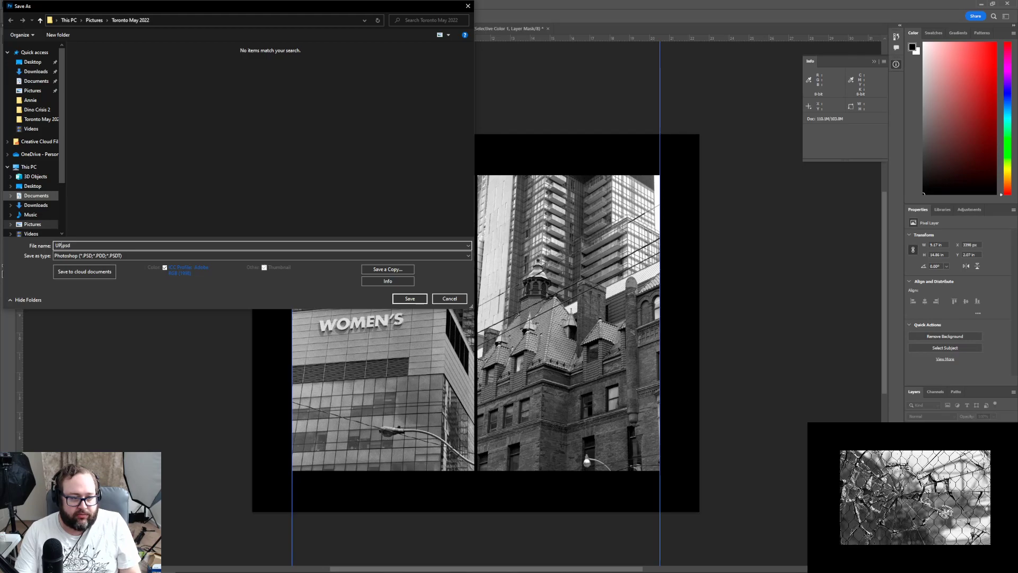
text( Tor)
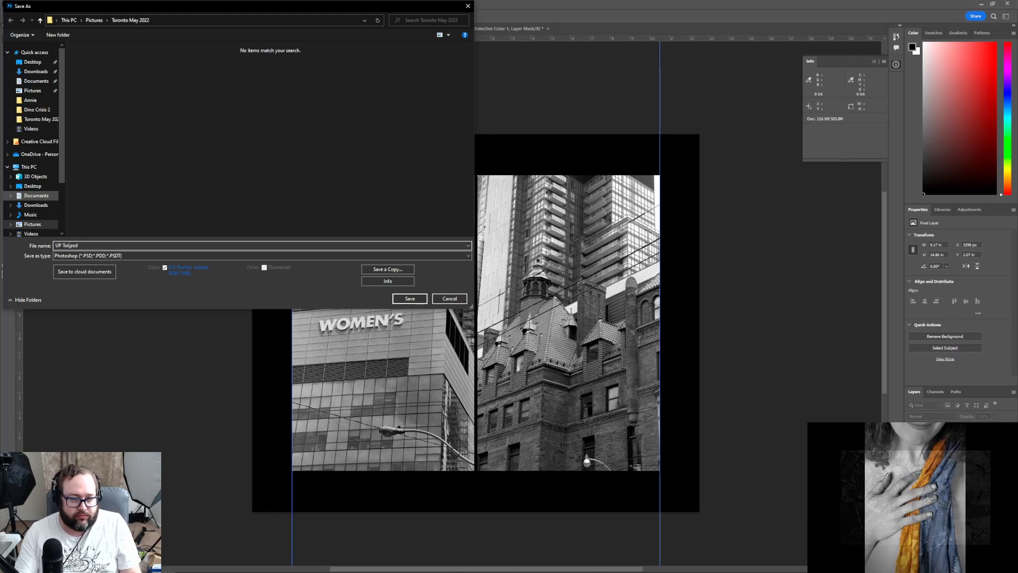
text(onto 5-22)
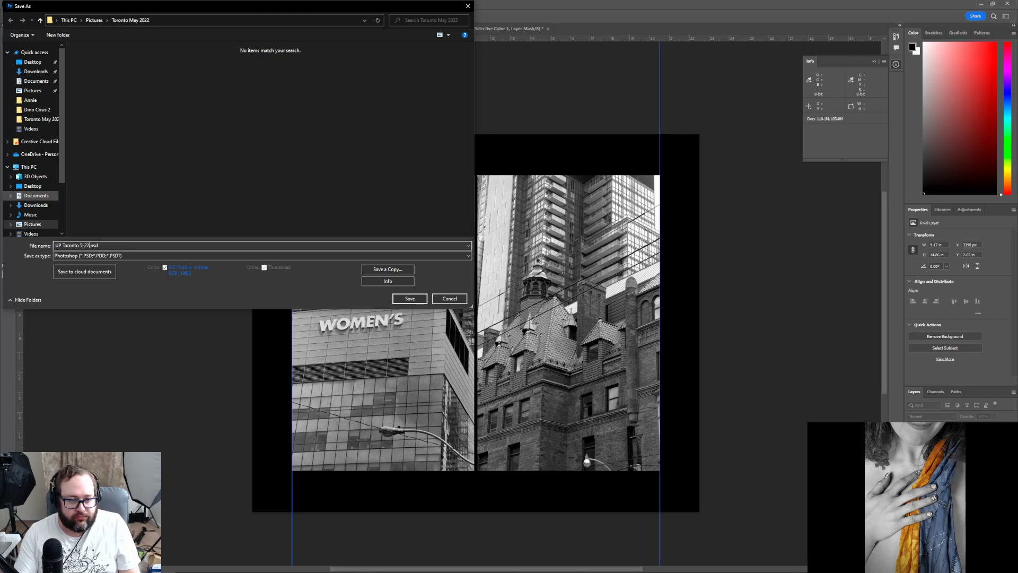
key(Return)
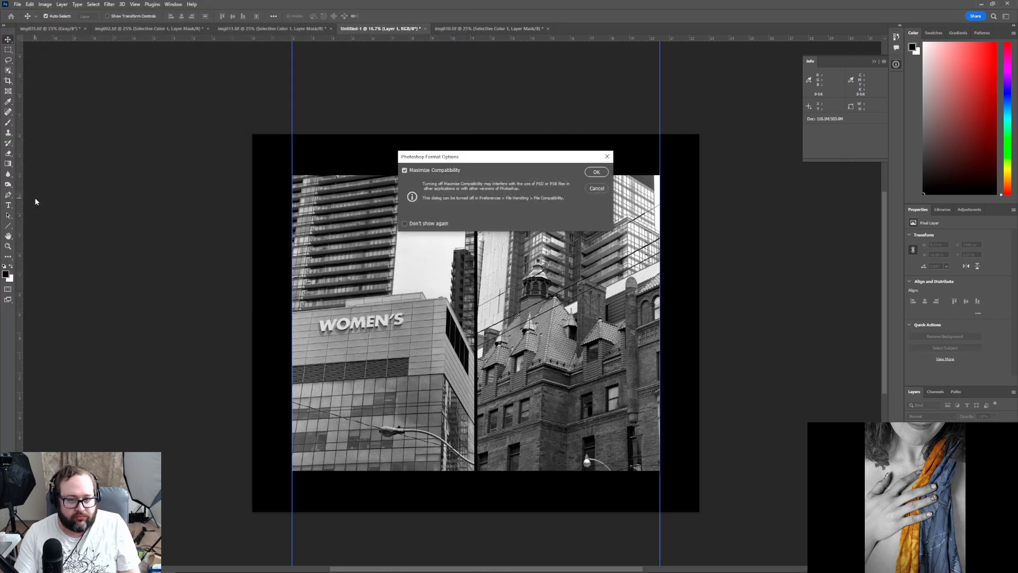
key(Return)
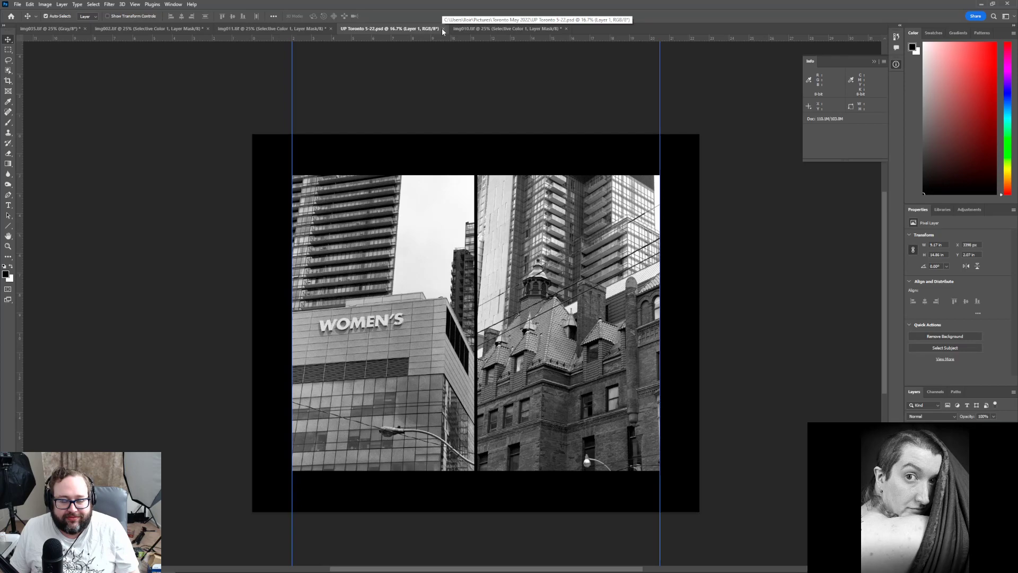
Save the img011.tif brick building photo as a new layered TIFF named 011.tif, keeping the default TIFF options
click(281, 31)
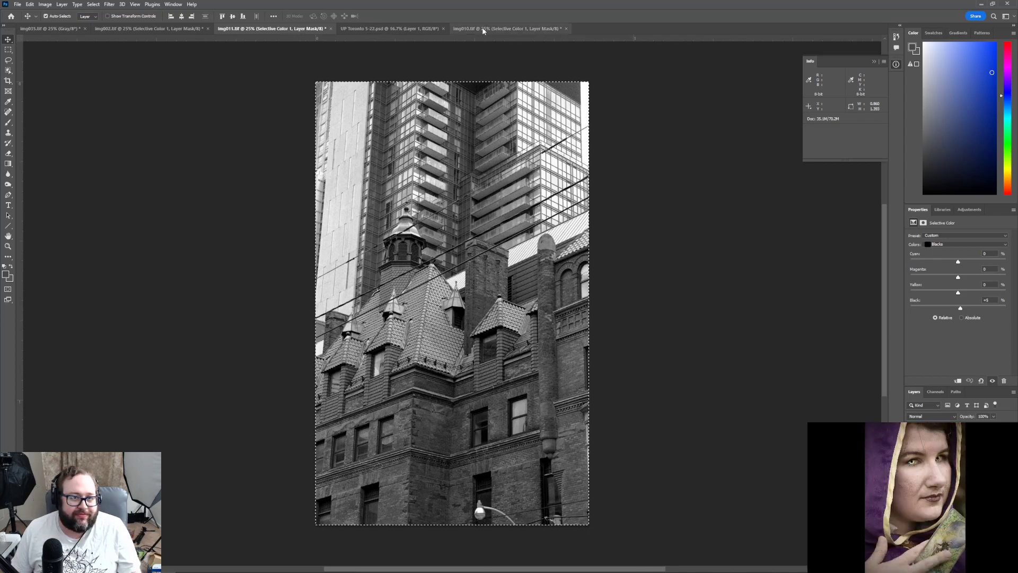
click(18, 4)
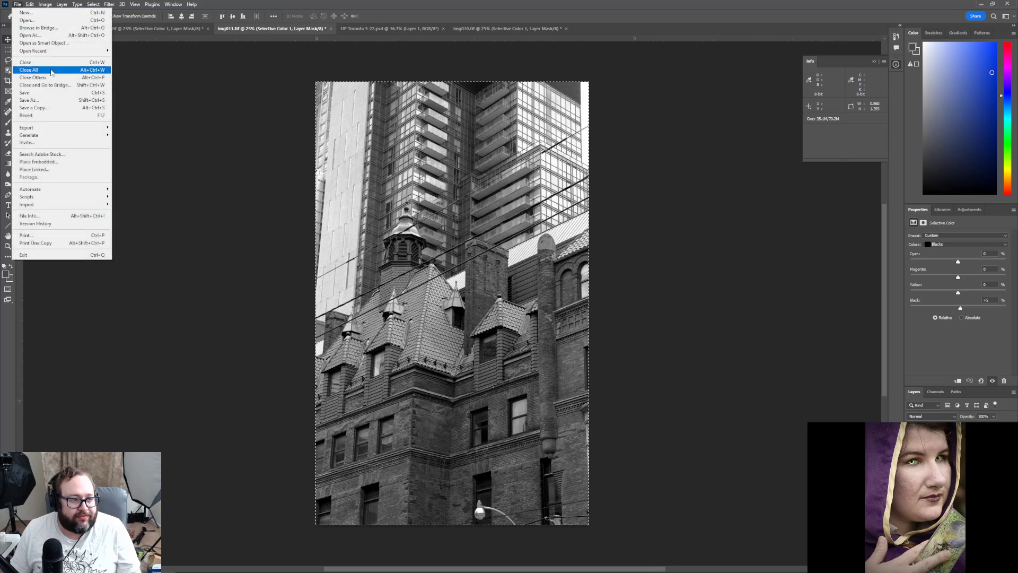
click(48, 103)
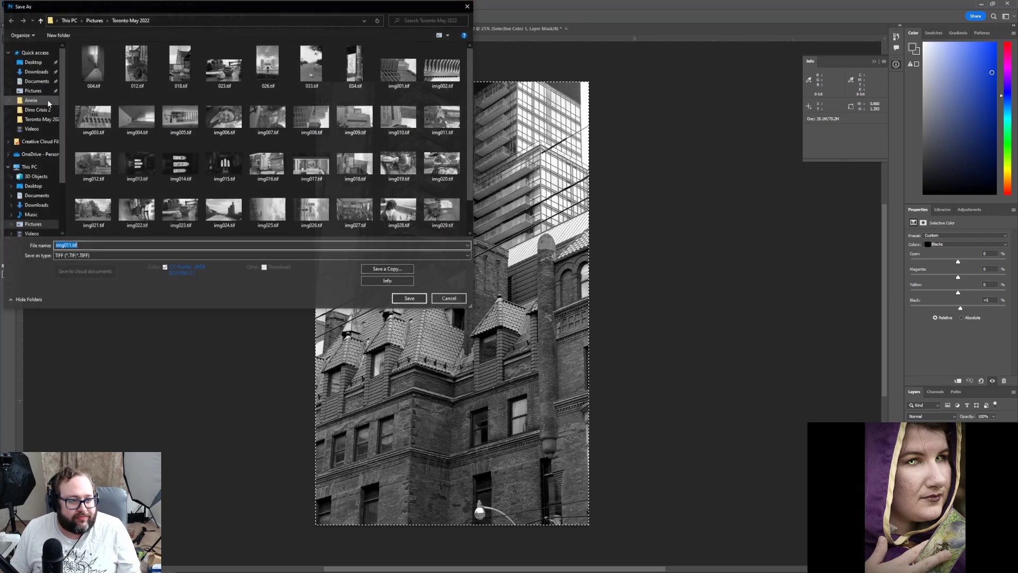
click(64, 245)
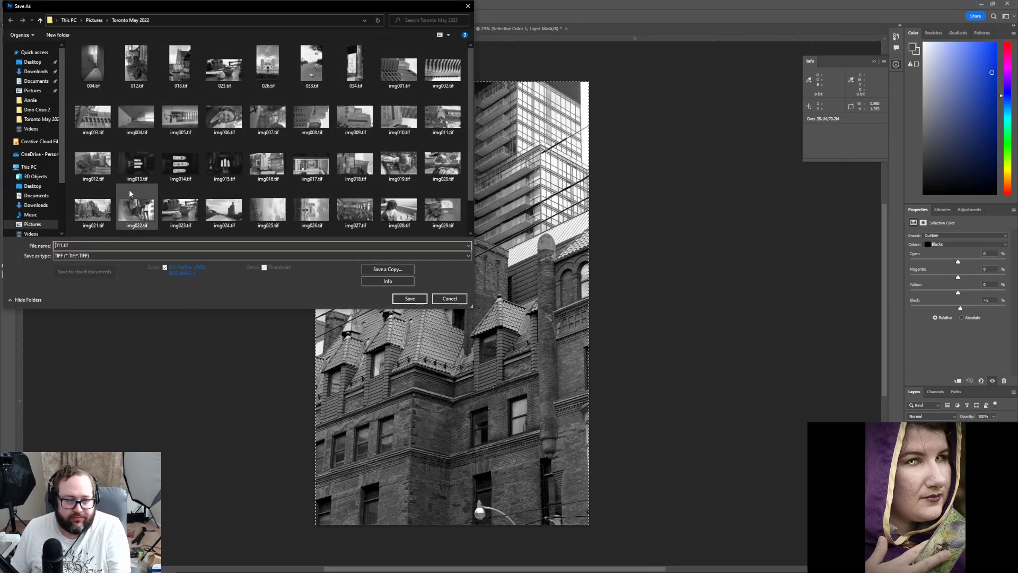
key(Return)
key(Return)
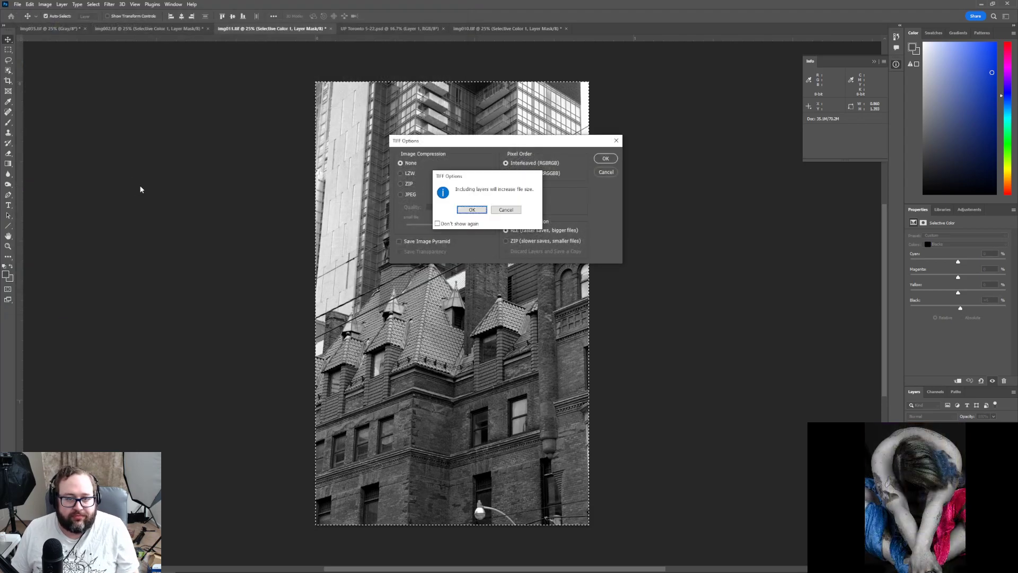
key(Return)
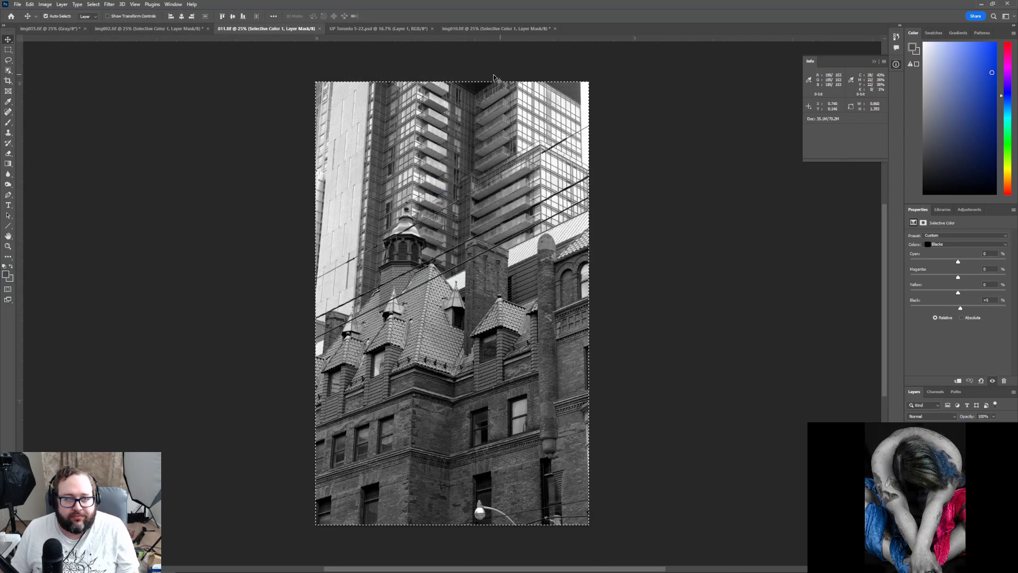
Save the img010.tif WOMEN'S building photo as a new layered TIFF named 010.tif, keeping the default TIFF options
click(464, 29)
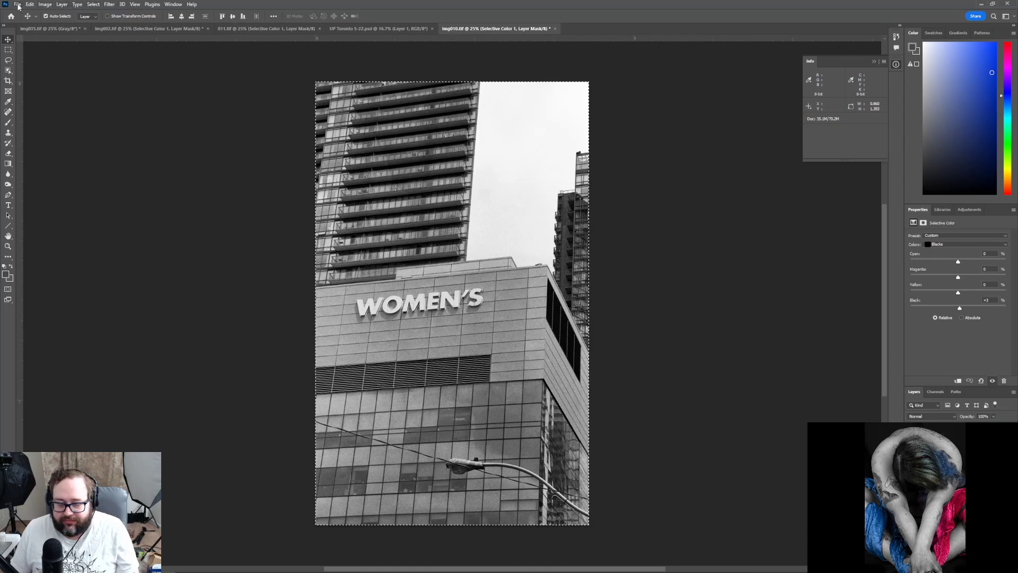
click(18, 5)
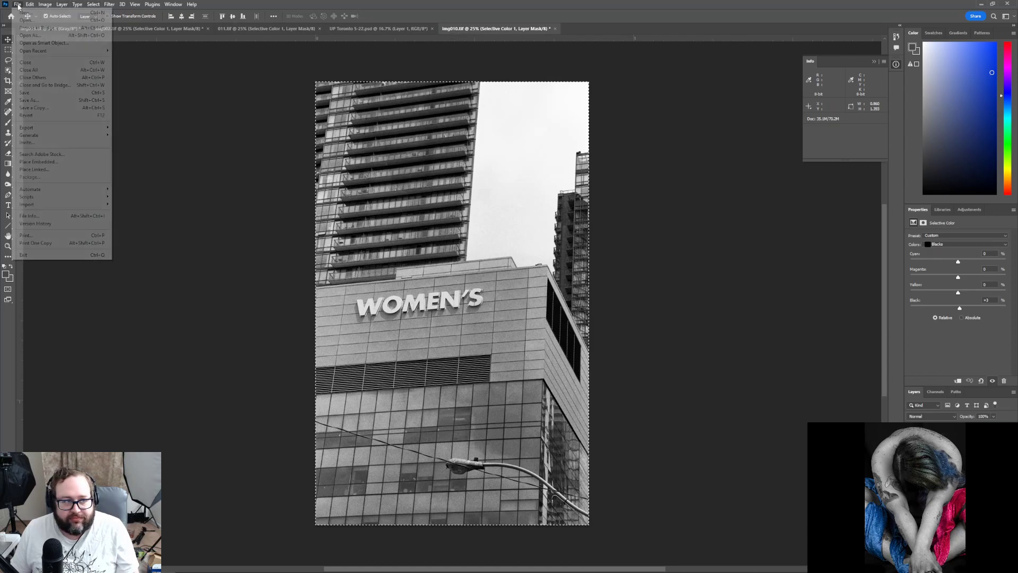
click(37, 101)
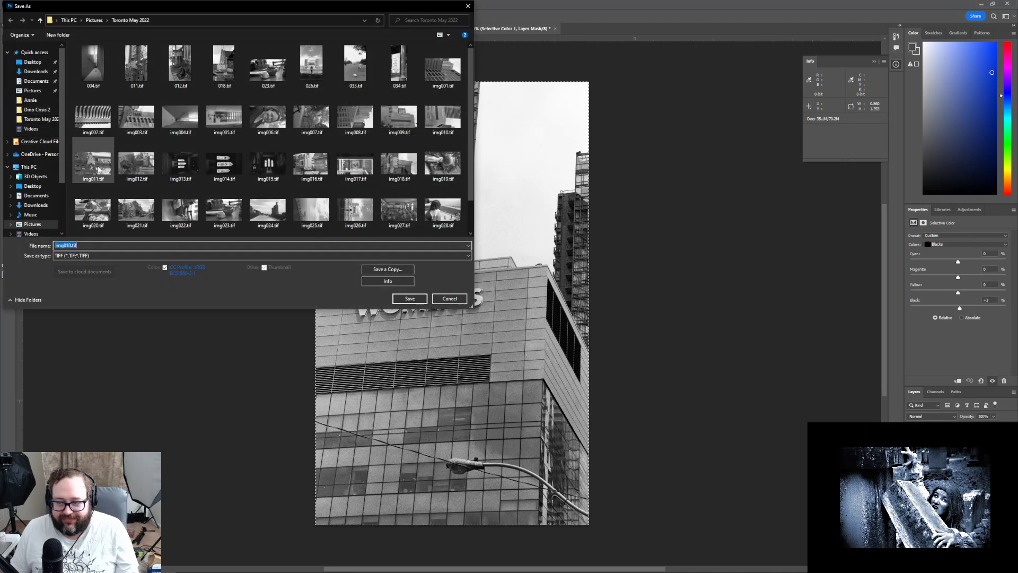
click(63, 245)
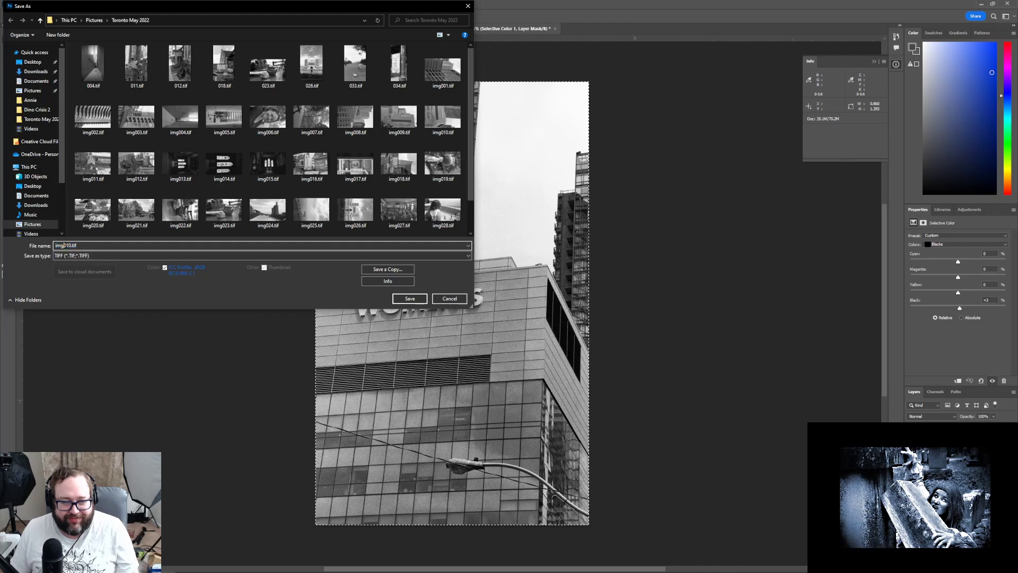
key(BackSpace)
key(BackSpace)
key(BackSpace)
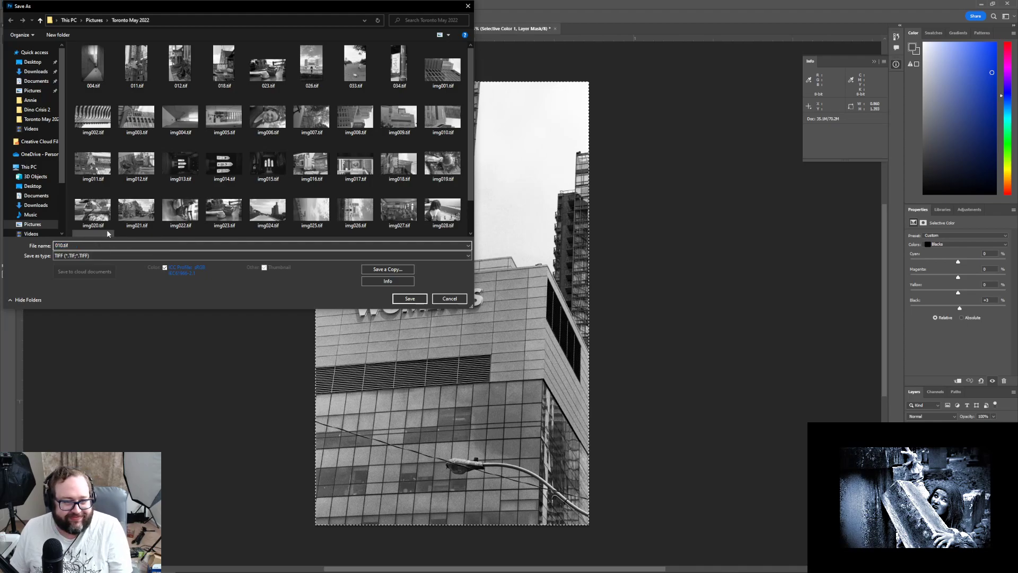
key(Return)
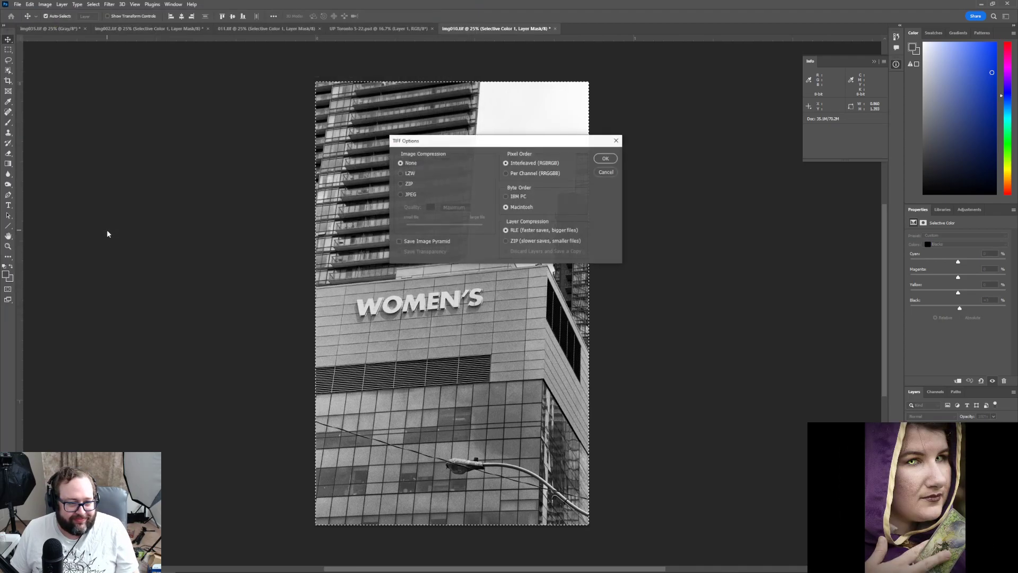
key(Return)
key(Return)
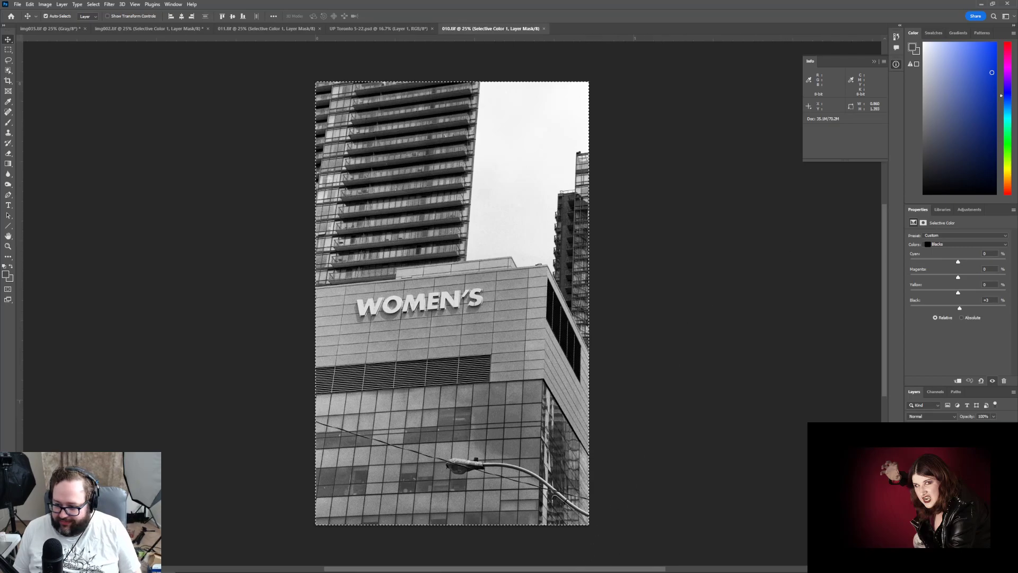
Clear the active selection around the WOMEN'S building photo
key(ctrl+d)
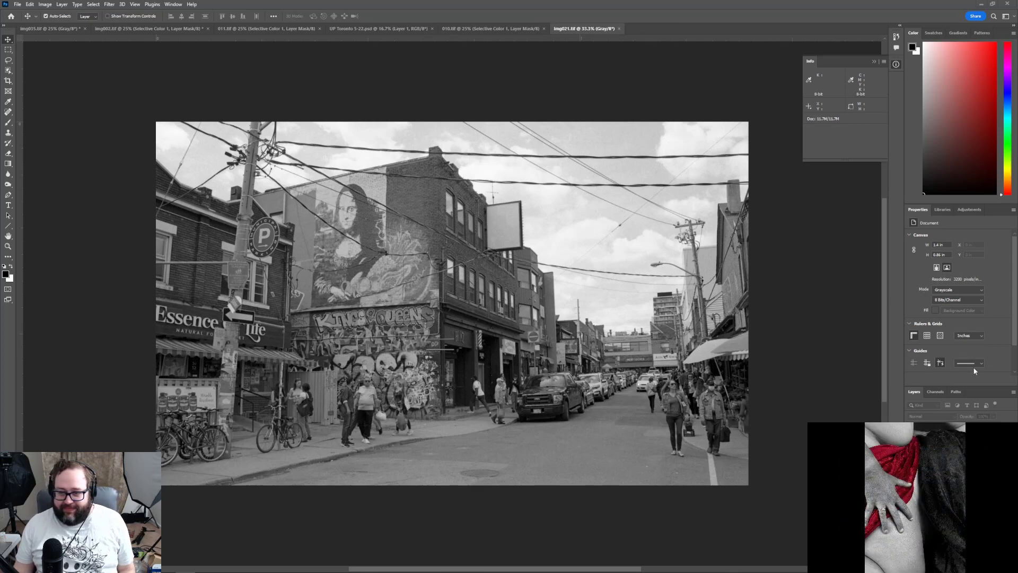
Convert the img021.tif street photo with the Mona Lisa mural to RGB Color and duplicate its background layer under the default name
scroll(761, 410, up, 2)
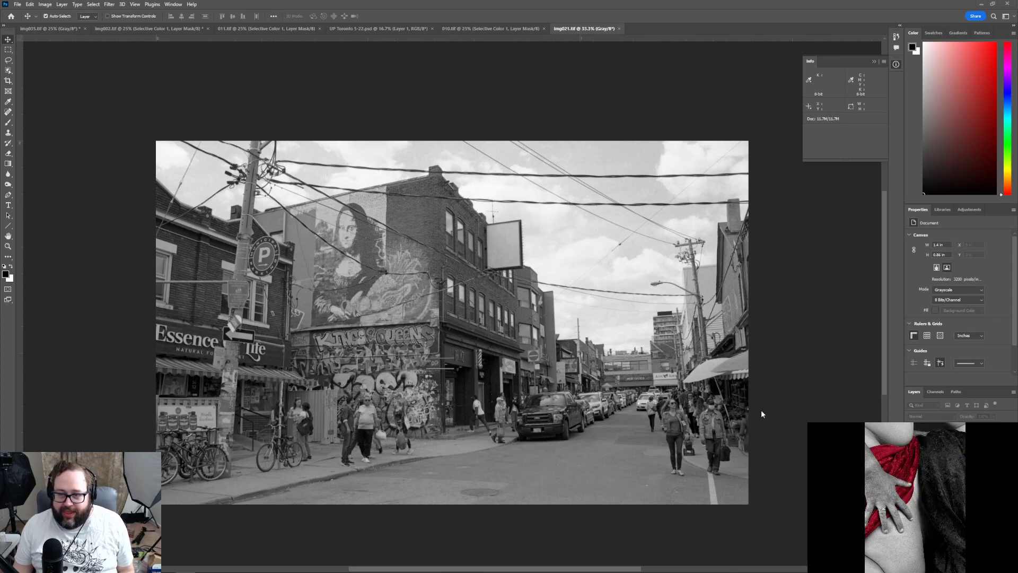
scroll(761, 412, down, 1)
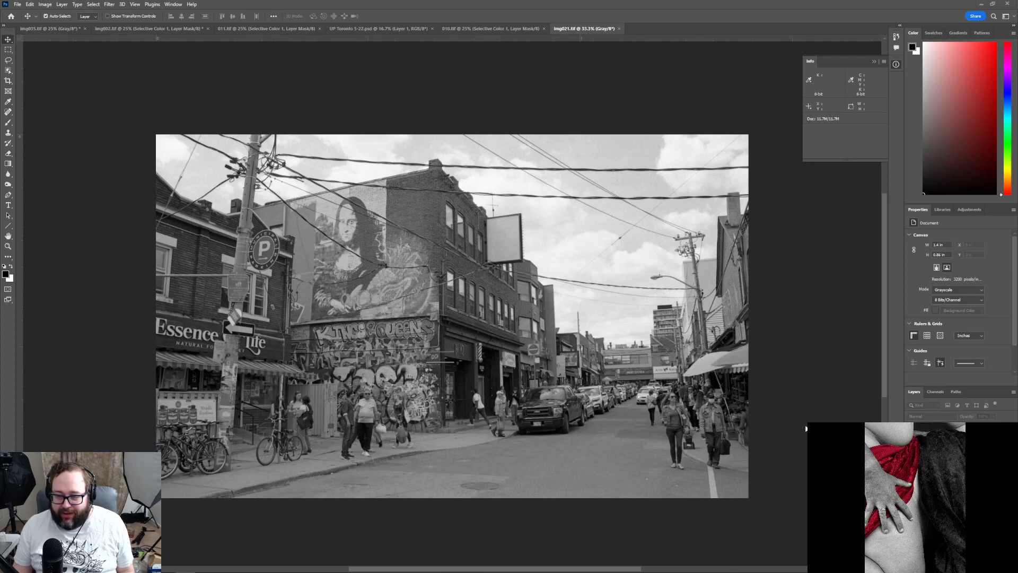
click(49, 5)
mouse_move(30, 5)
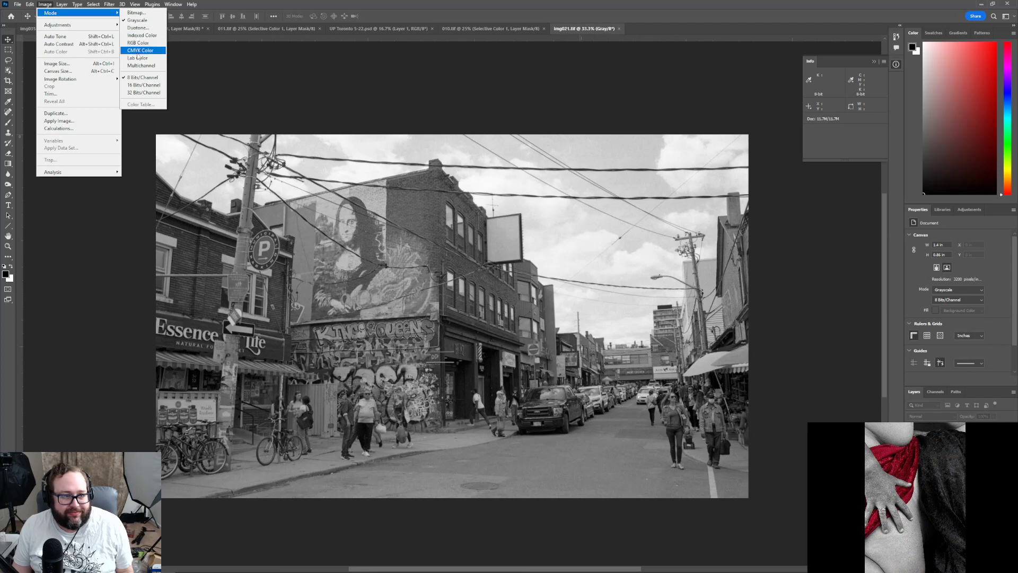
click(139, 43)
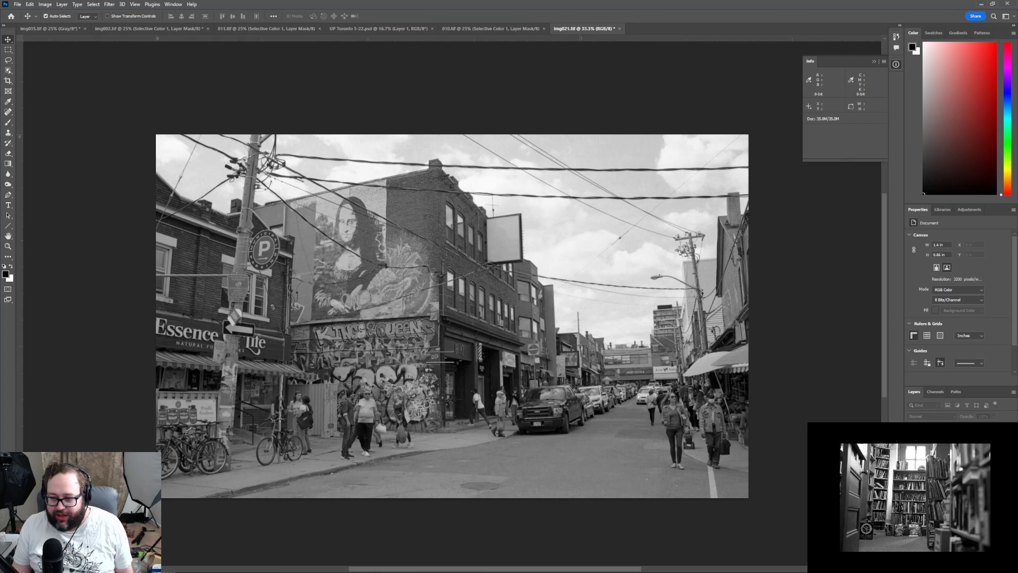
click(896, 460)
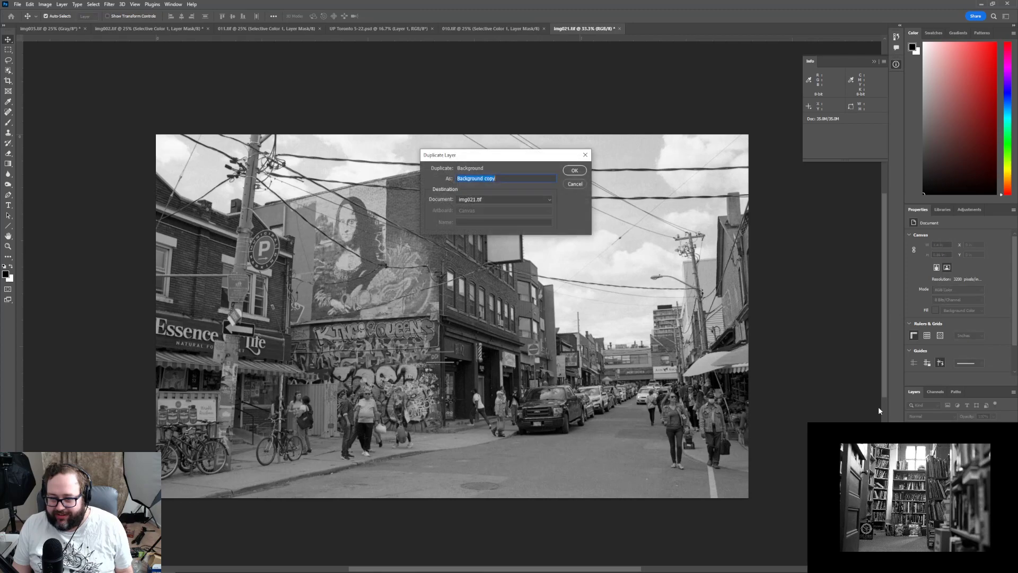
click(573, 171)
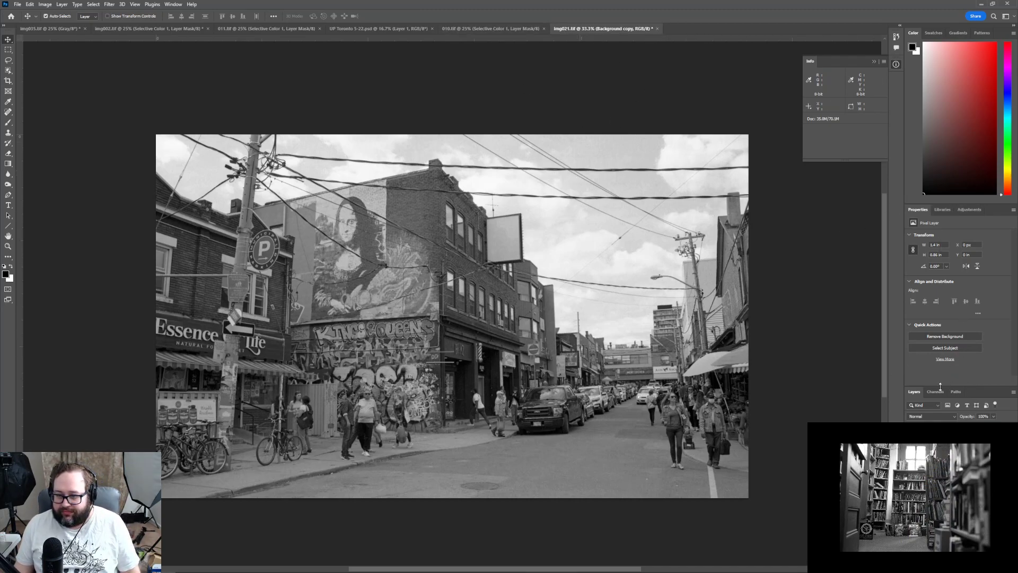
Add a Curves adjustment layer with default settings, plus a Brightness/Contrast adjustment layer with contrast 21, to the street photo
click(966, 210)
click(946, 228)
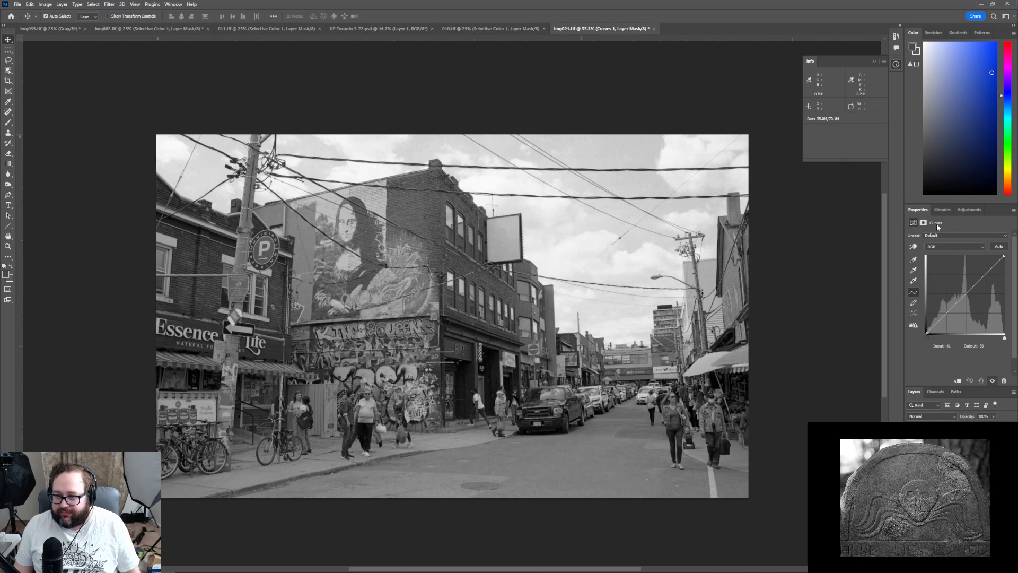
click(966, 211)
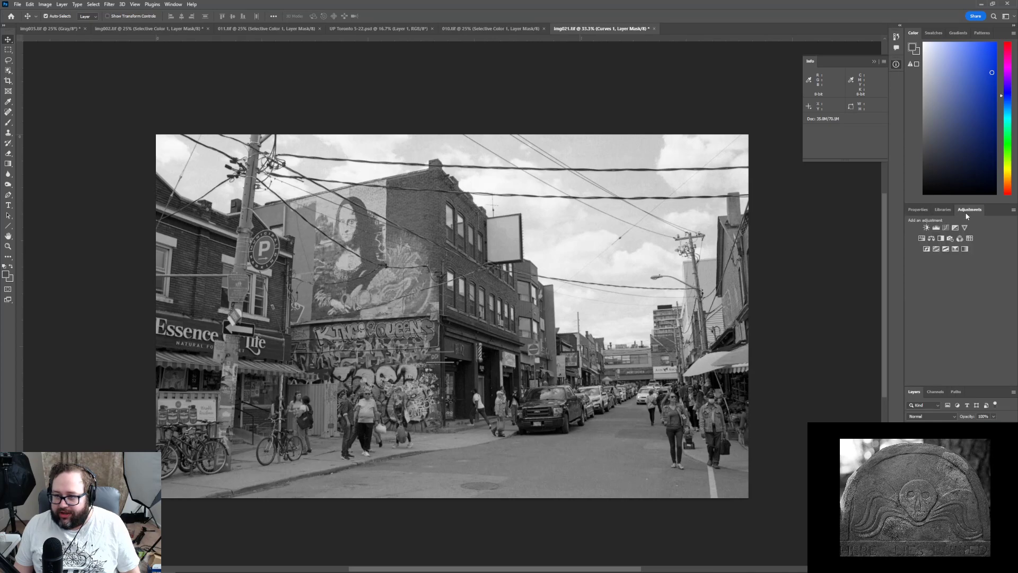
click(927, 228)
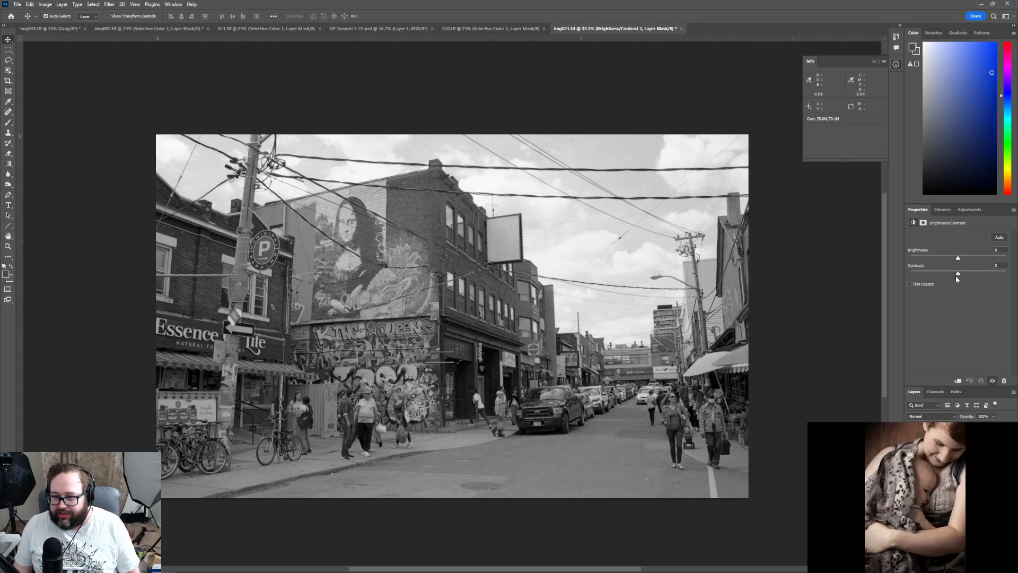
drag(959, 273, 971, 274)
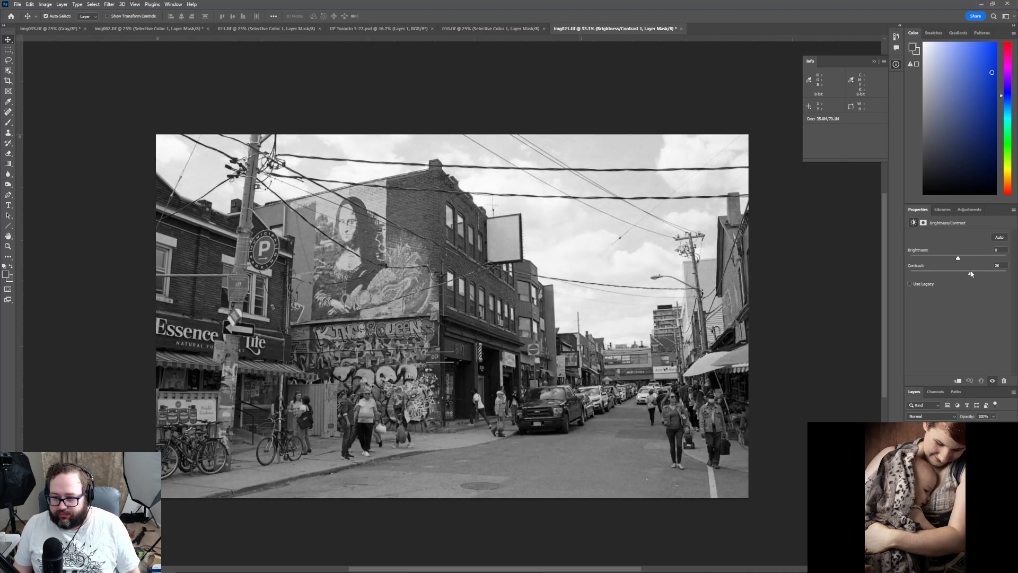
drag(971, 274, 969, 273)
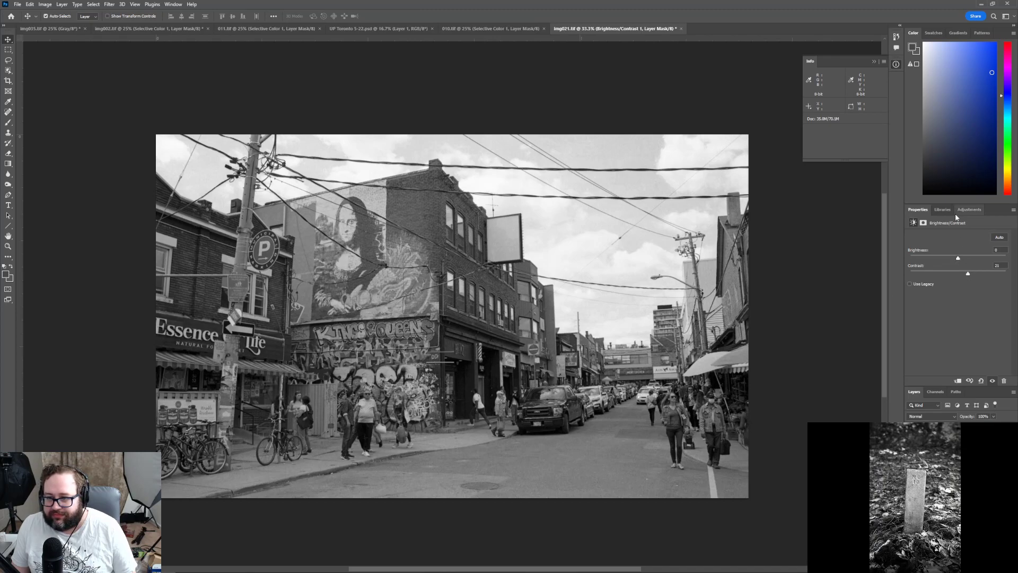
Add a Selective Color adjustment layer to the street photo and raise the black amount in its Whites to about +15%
click(970, 210)
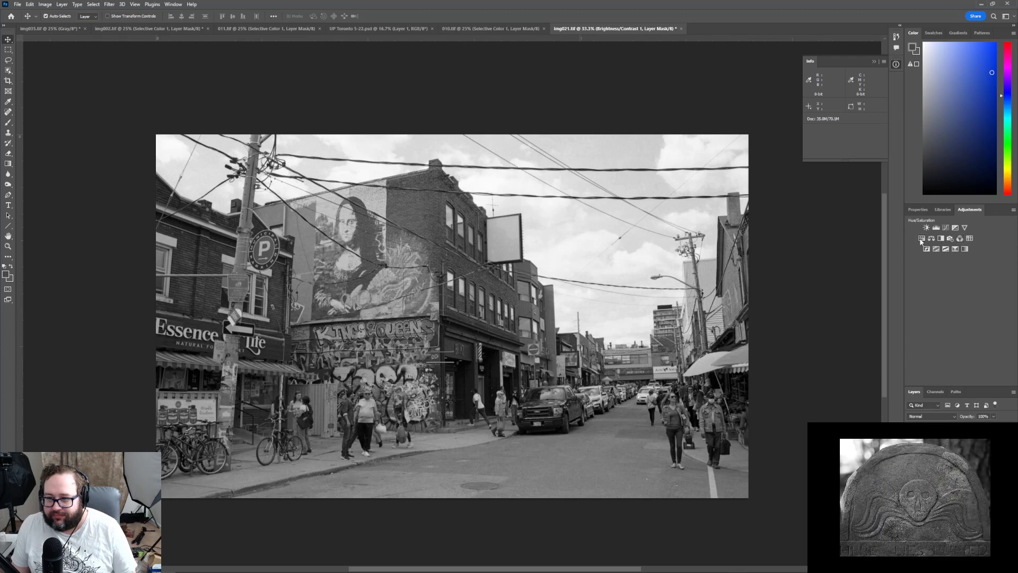
click(956, 249)
click(956, 244)
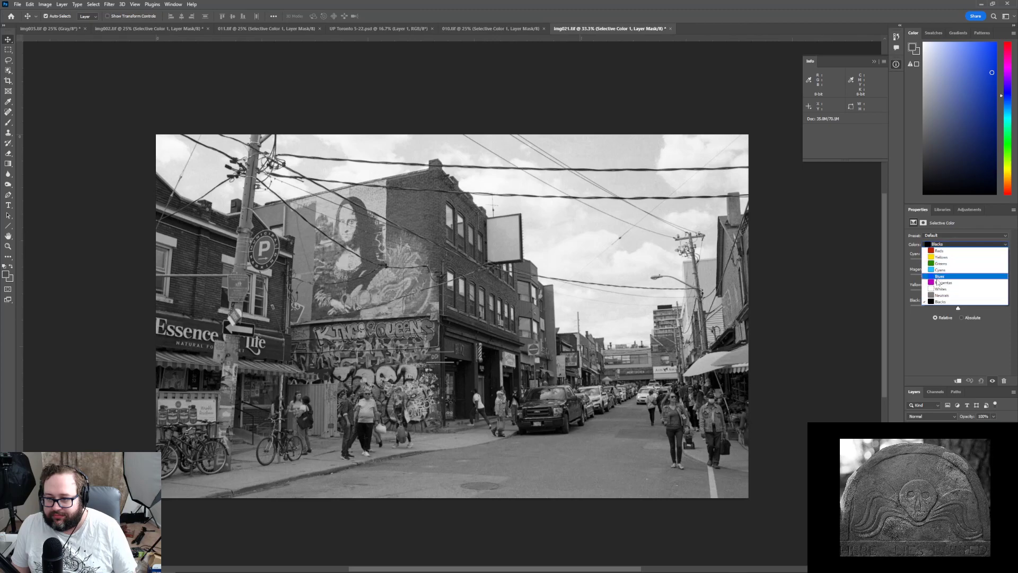
click(936, 288)
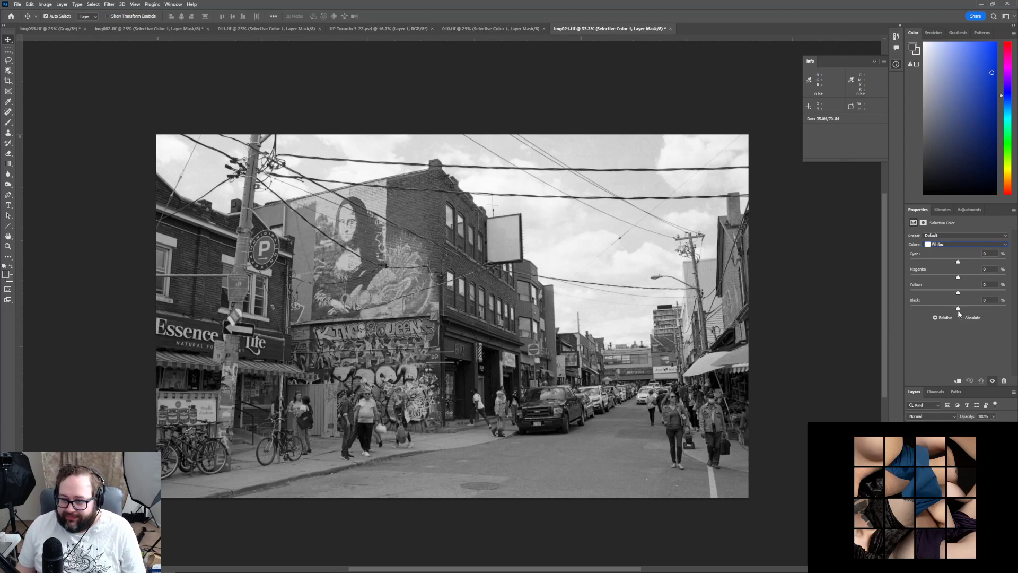
drag(958, 309, 966, 313)
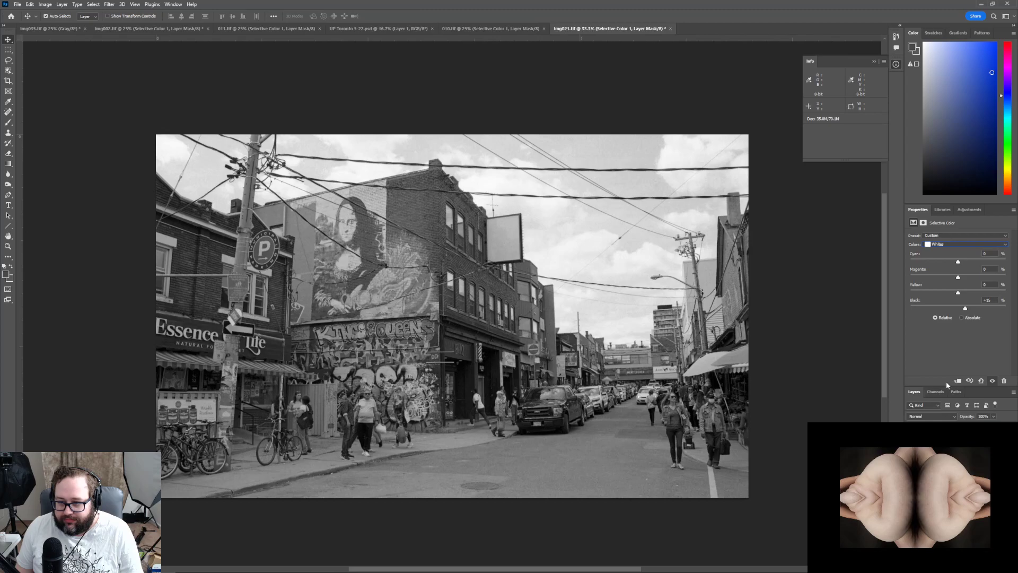
Slightly raise the black amount for the Neutrals in the street photo's Selective Color adjustment
click(949, 245)
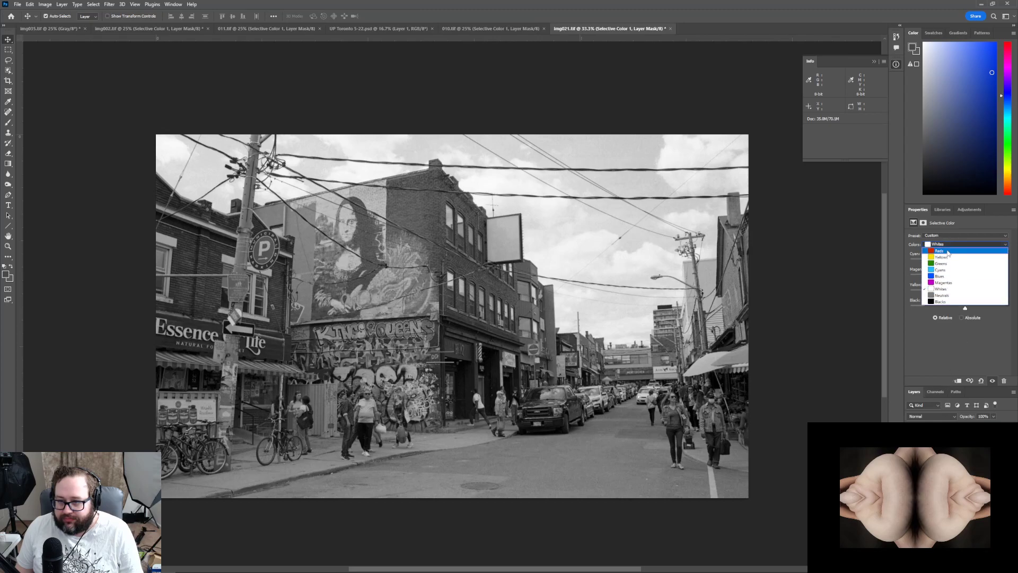
click(949, 296)
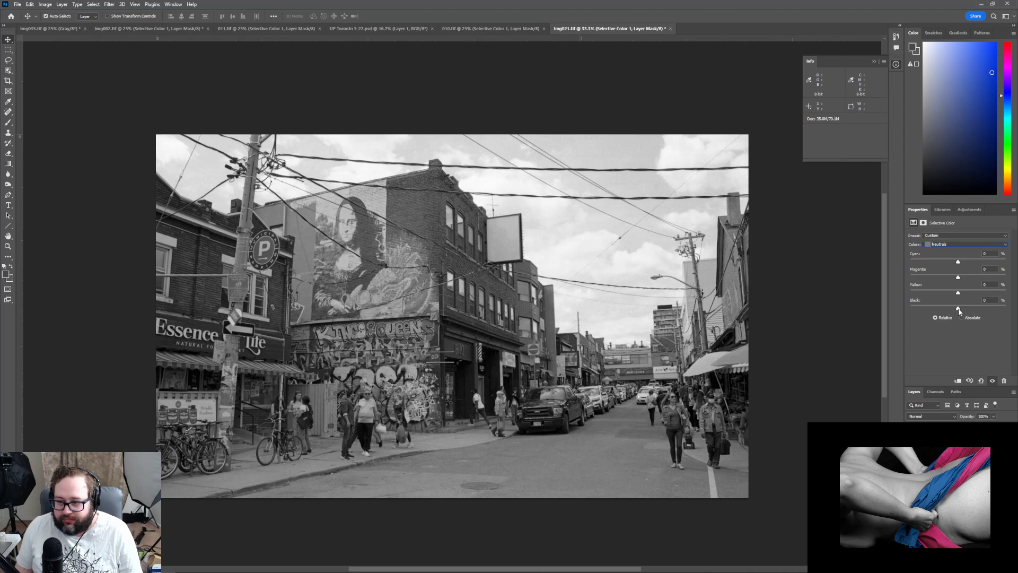
drag(959, 311, 962, 308)
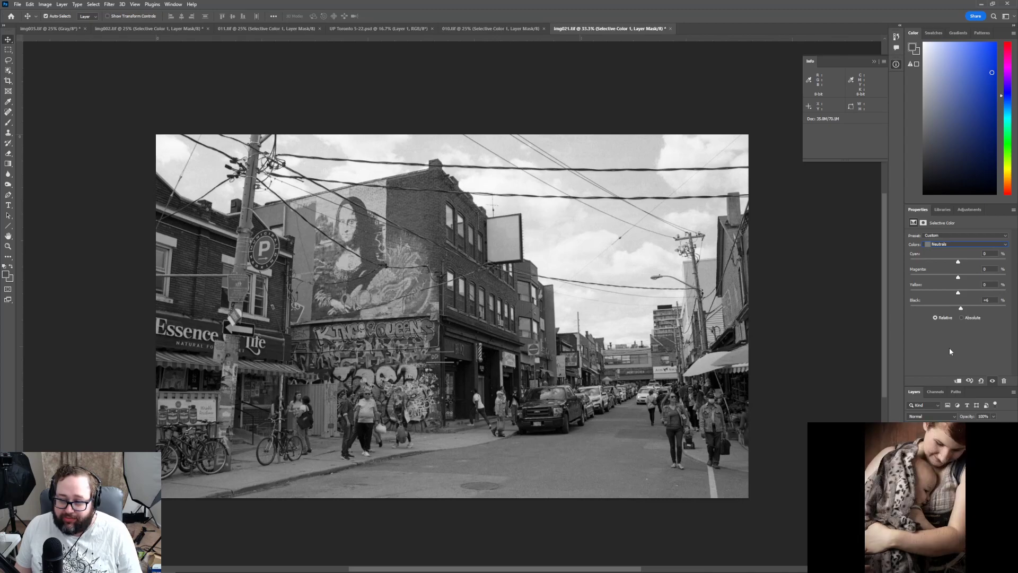
click(944, 246)
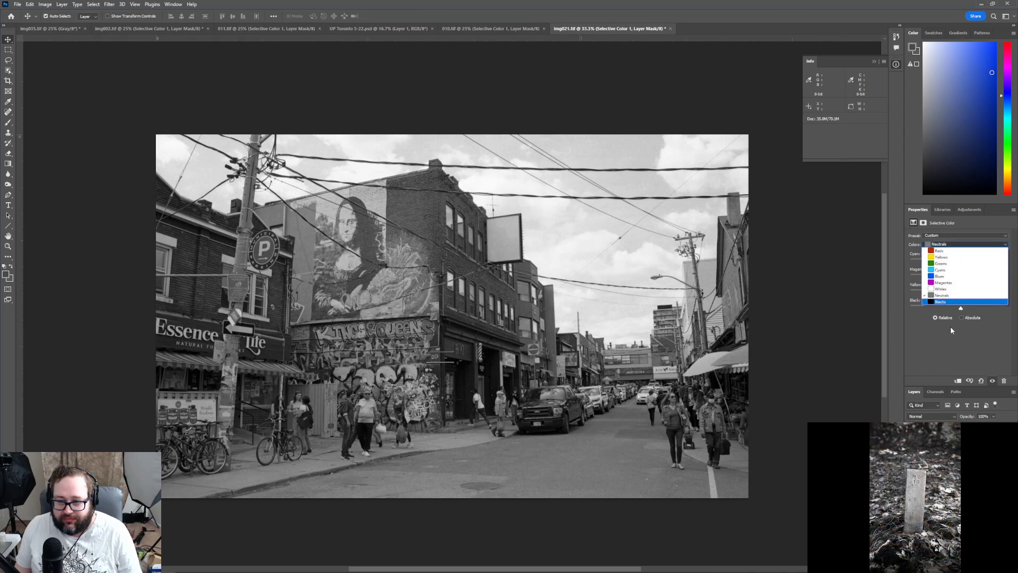
click(960, 309)
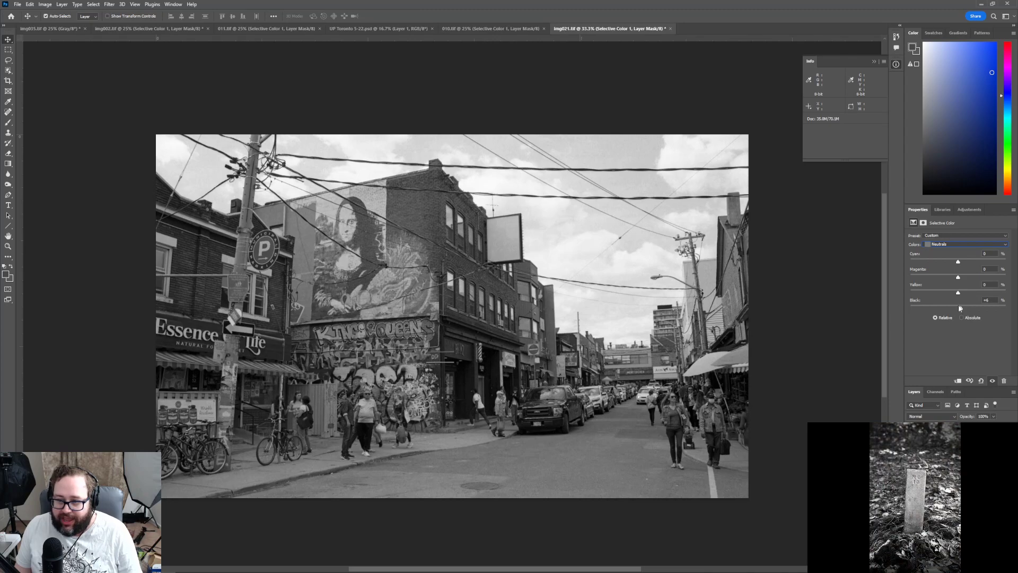
mouse_move(960, 308)
mouse_down()
mouse_move(1013, 311)
mouse_move(963, 309)
mouse_up()
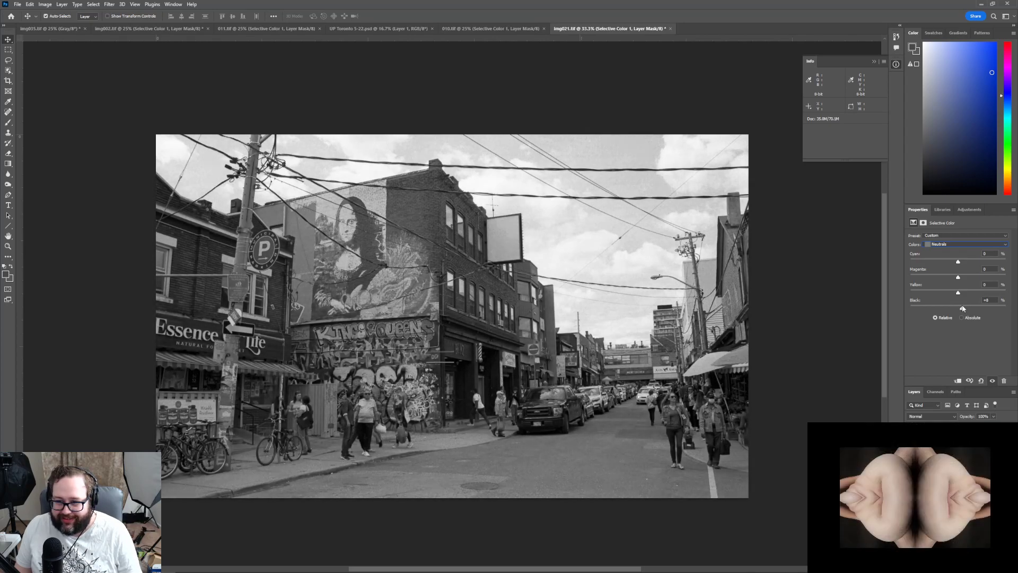
drag(963, 308, 962, 309)
Raise the black amount very slightly for the Blacks in the street photo's Selective Color adjustment
click(961, 244)
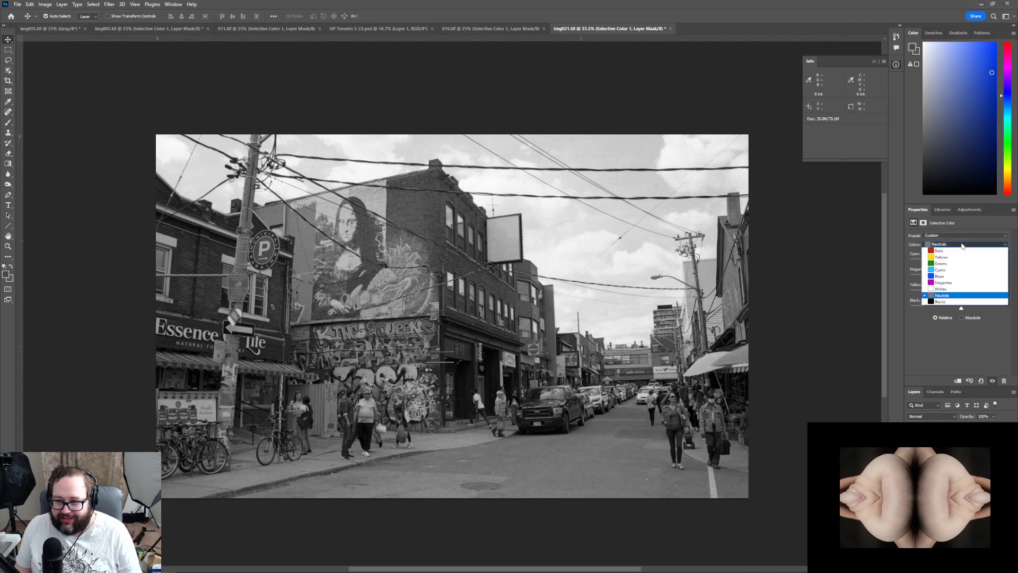
click(946, 302)
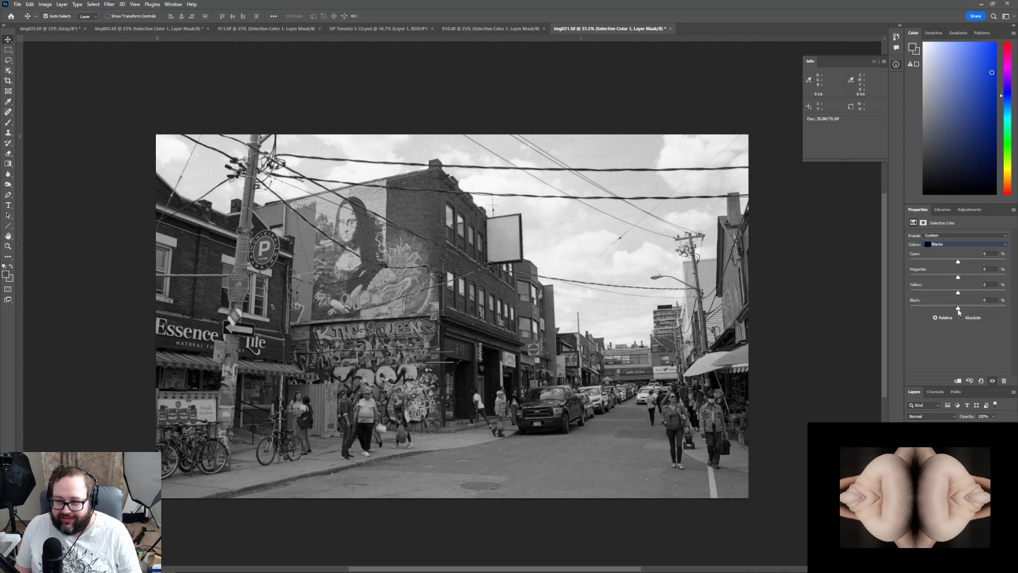
mouse_move(958, 309)
mouse_down()
mouse_move(1017, 311)
mouse_move(960, 309)
mouse_up()
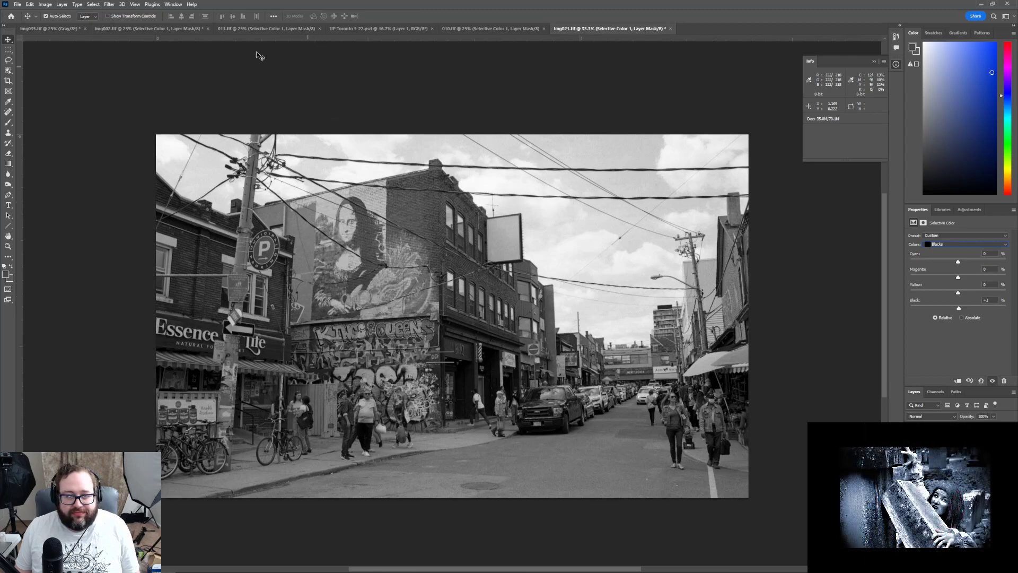
Save the img021.tif street photo as a new layered TIFF named 021.tif in the Toronto May 2022 folder, keeping the default TIFF options
click(18, 4)
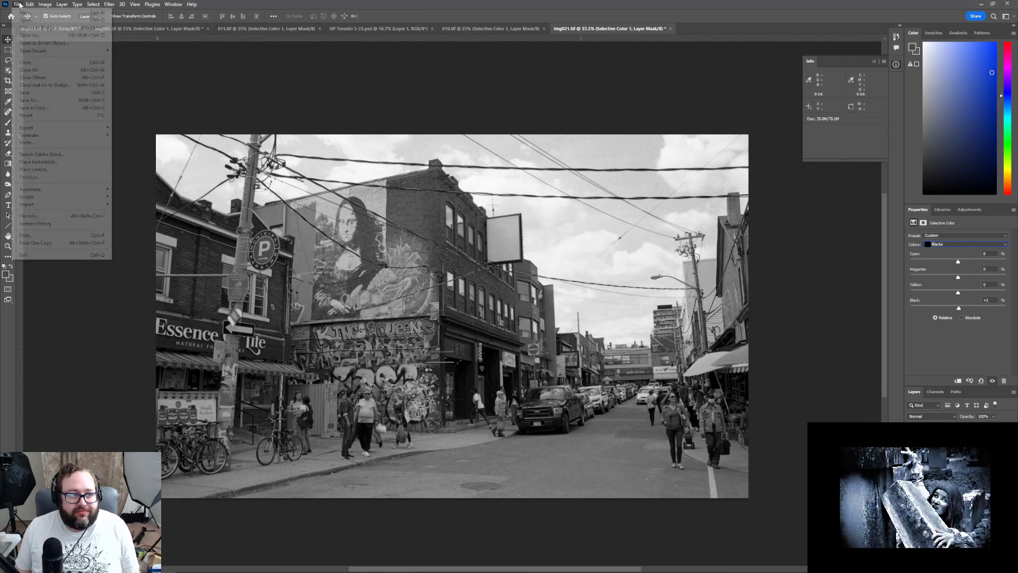
click(26, 101)
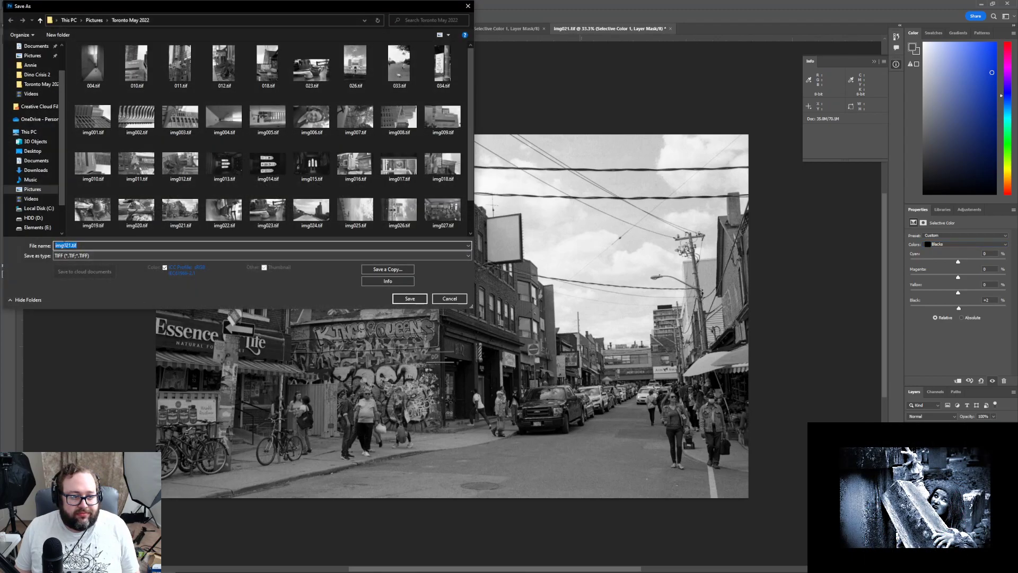
click(63, 246)
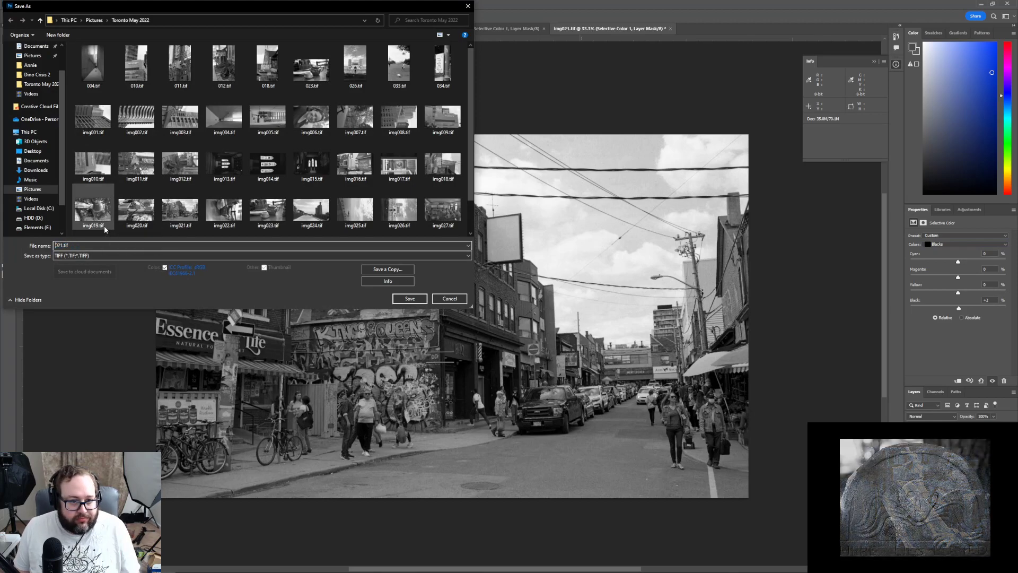
key(Return)
key(Return)
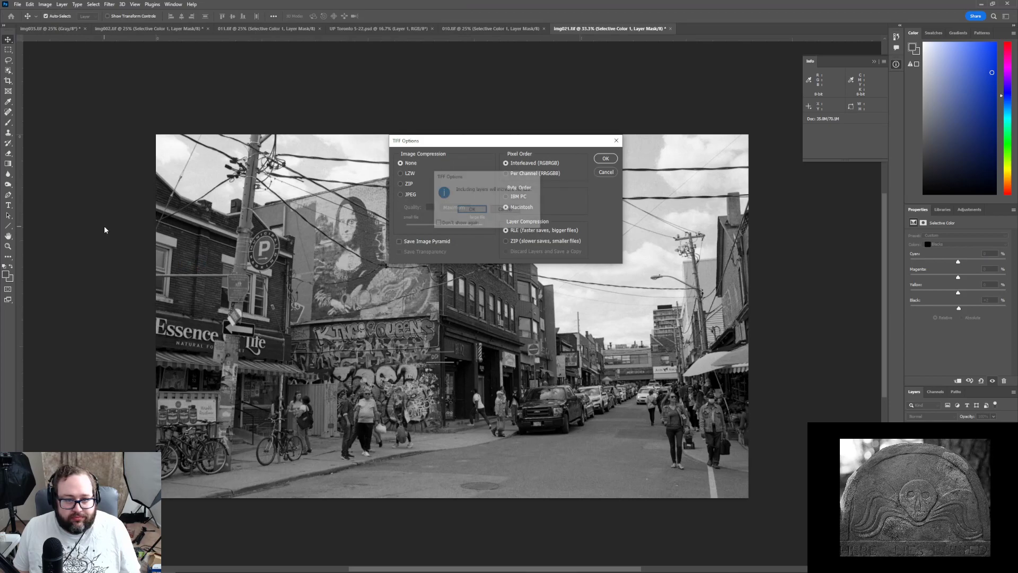
key(Return)
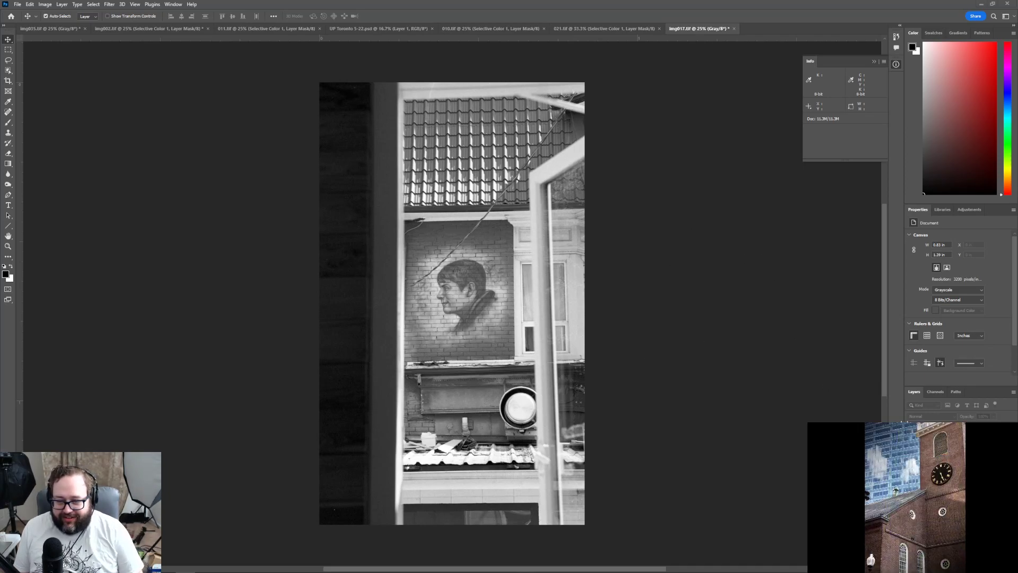
Convert the img017.tif photo of the portrait mural seen through a window to RGB Color and duplicate its background layer
click(45, 6)
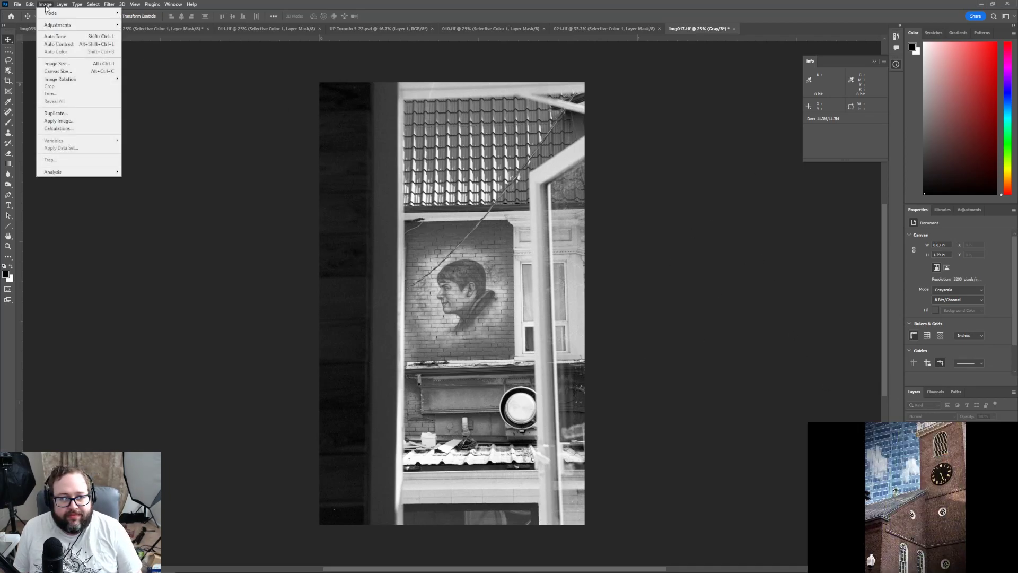
mouse_move(54, 28)
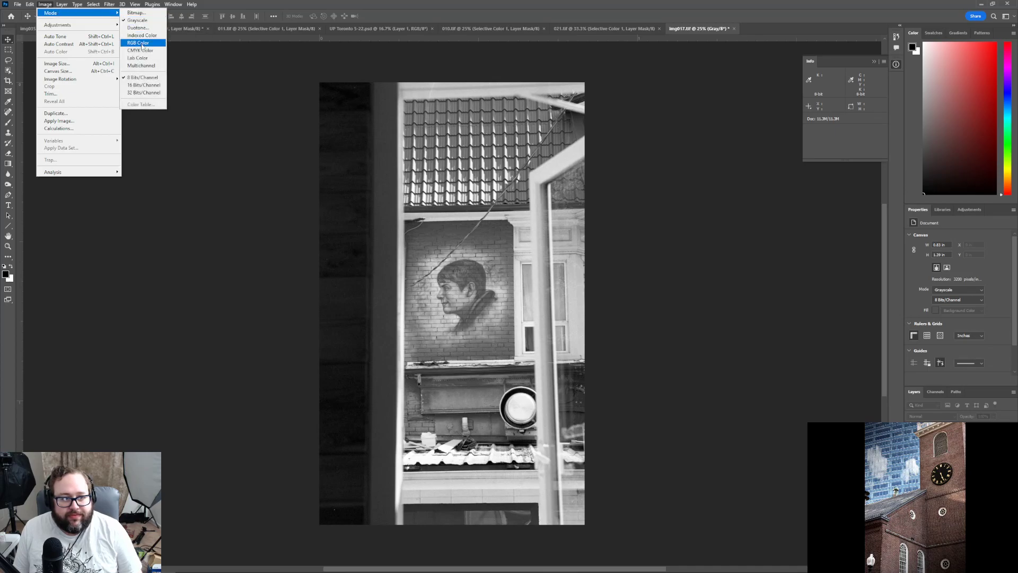
click(139, 43)
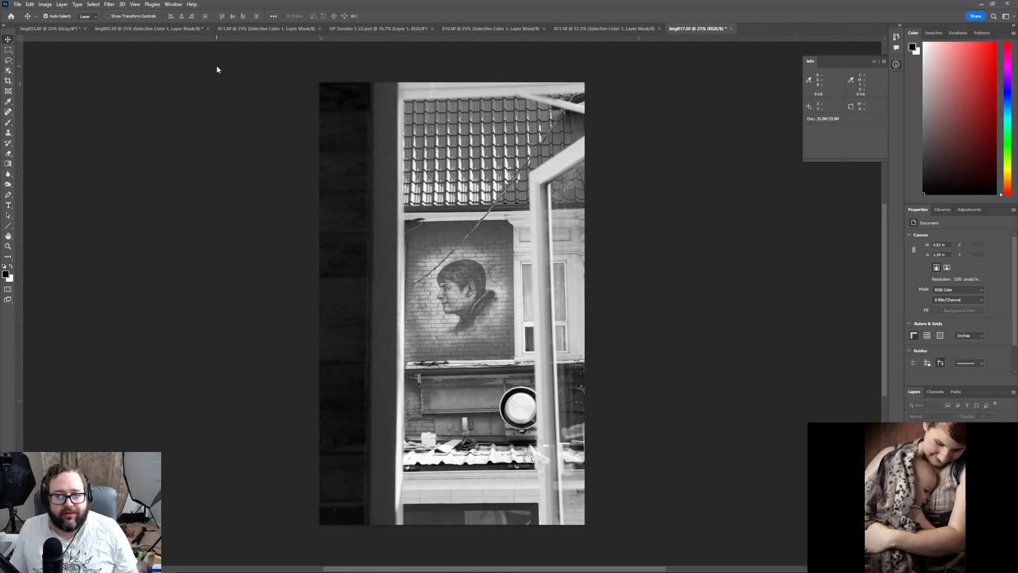
key(ctrl+alt+j)
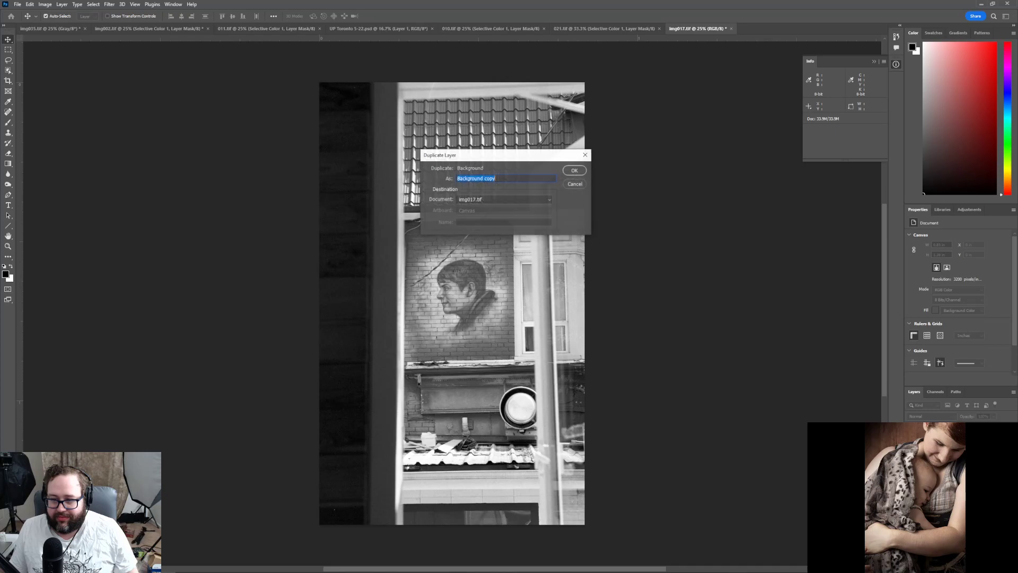
click(574, 169)
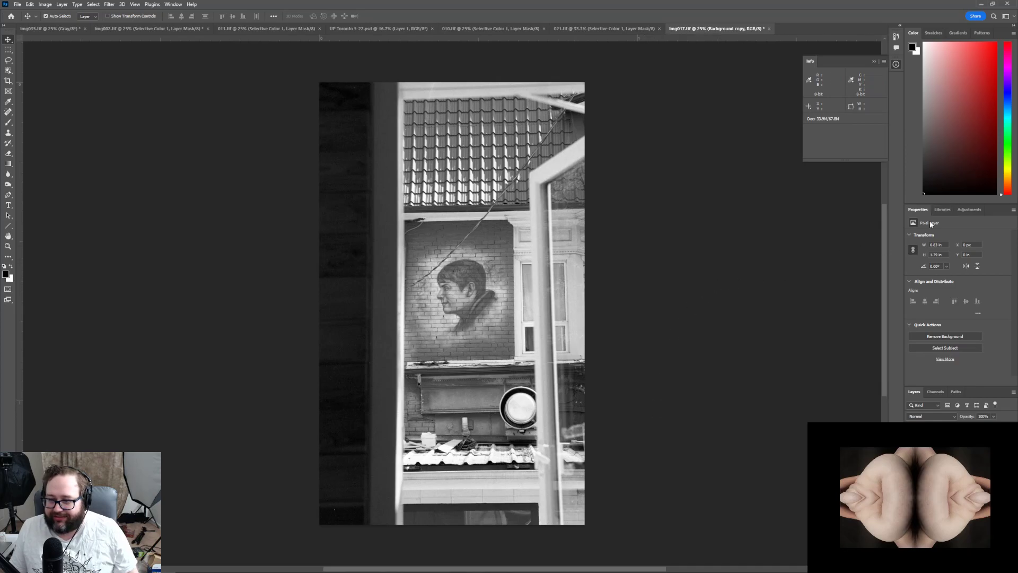
Add a Curves adjustment layer to the mural photo, plus a Brightness/Contrast adjustment layer with contrast raised to about 21
click(966, 209)
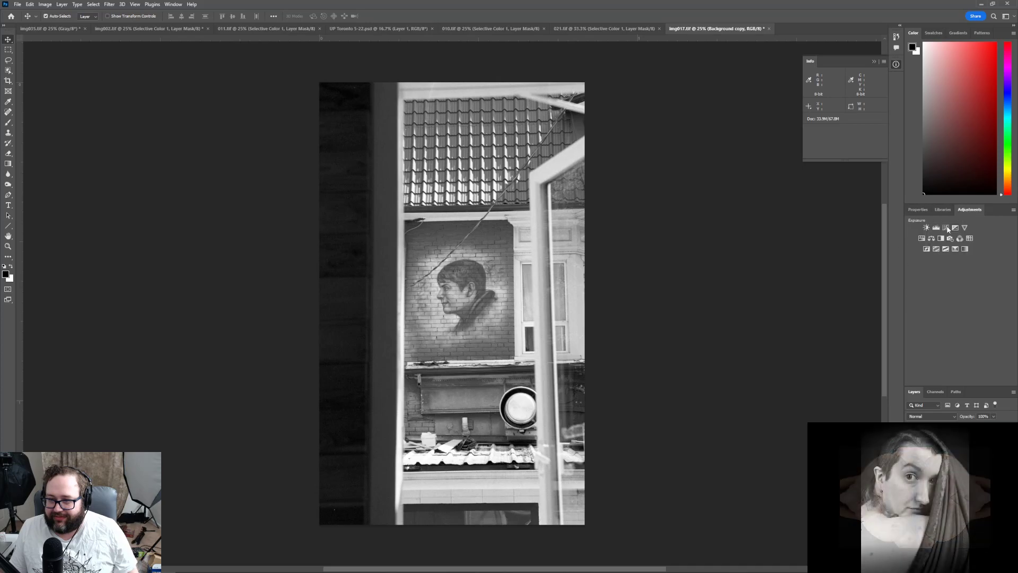
click(947, 225)
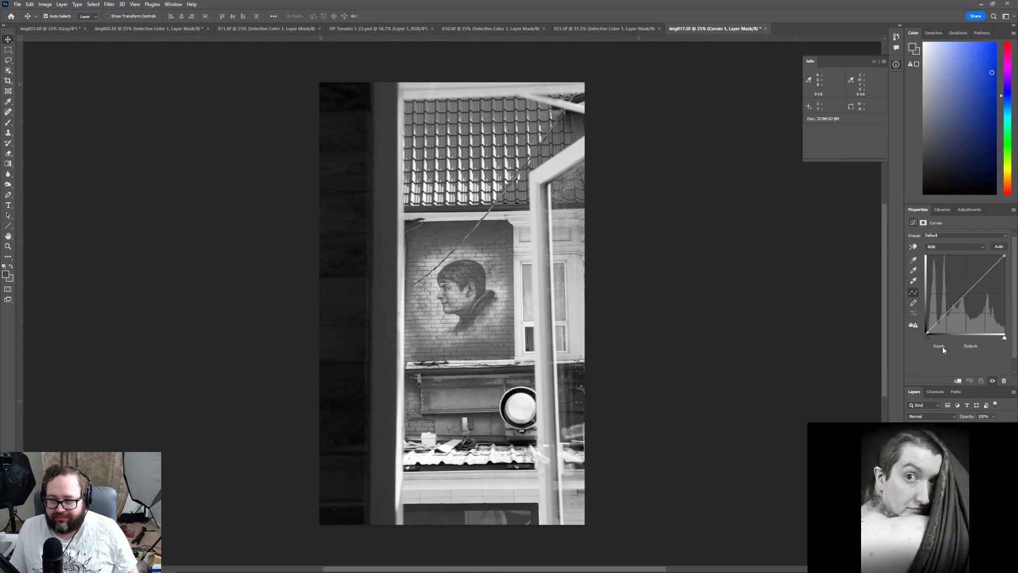
click(967, 211)
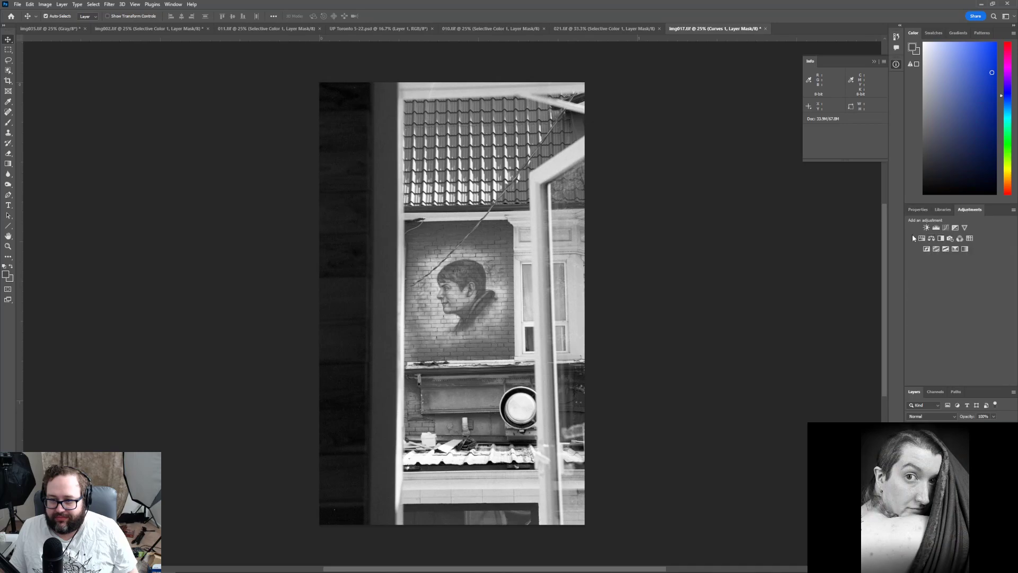
click(926, 236)
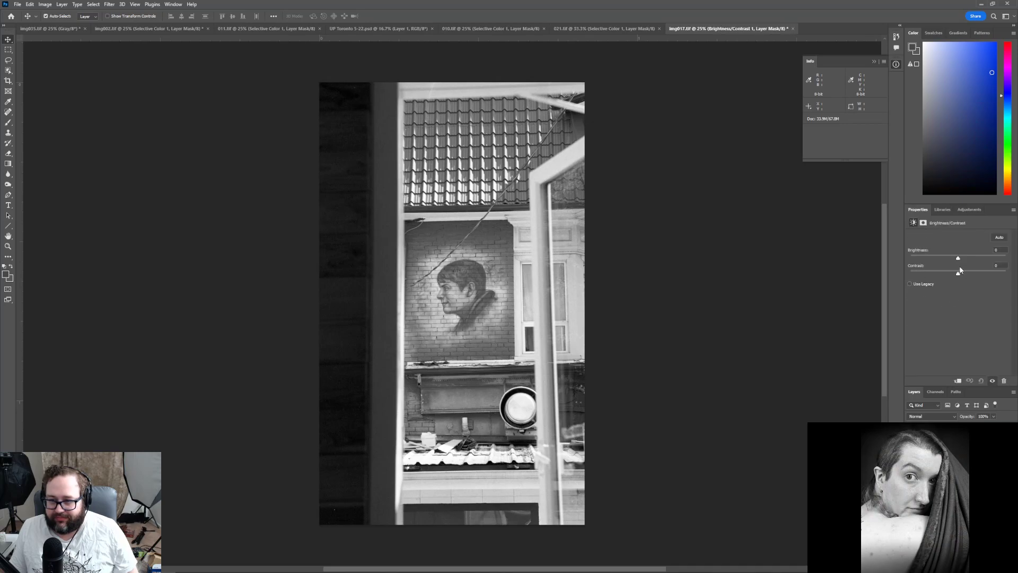
drag(960, 274, 968, 275)
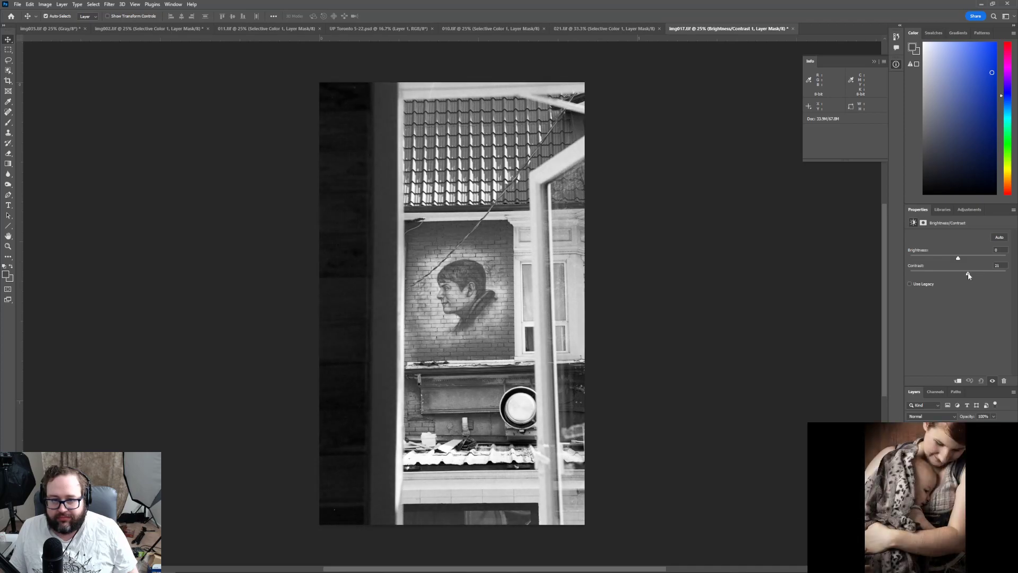
Add a Selective Color adjustment layer to the mural photo and raise the black amount for the Whites to about +10%
click(970, 209)
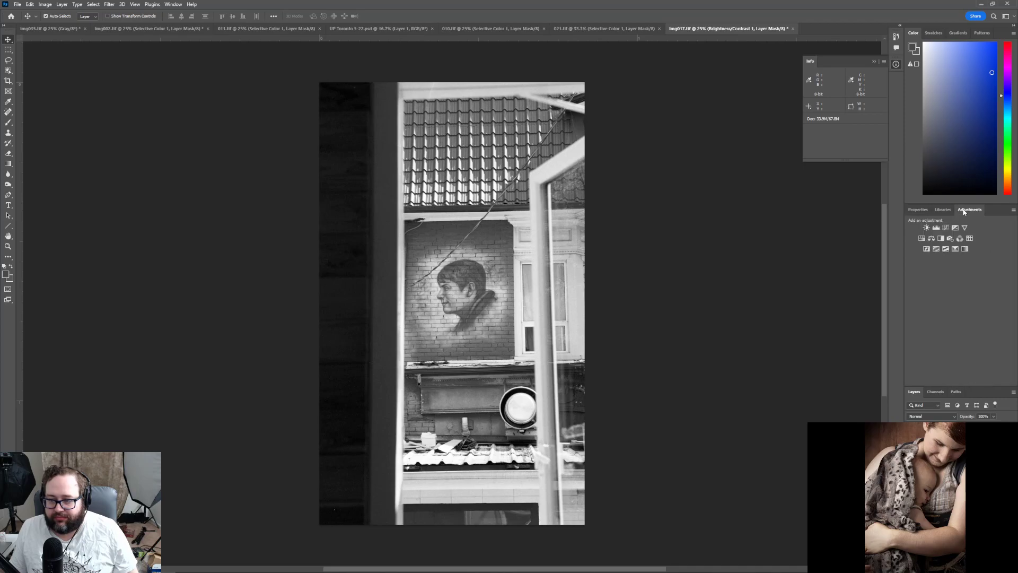
click(958, 249)
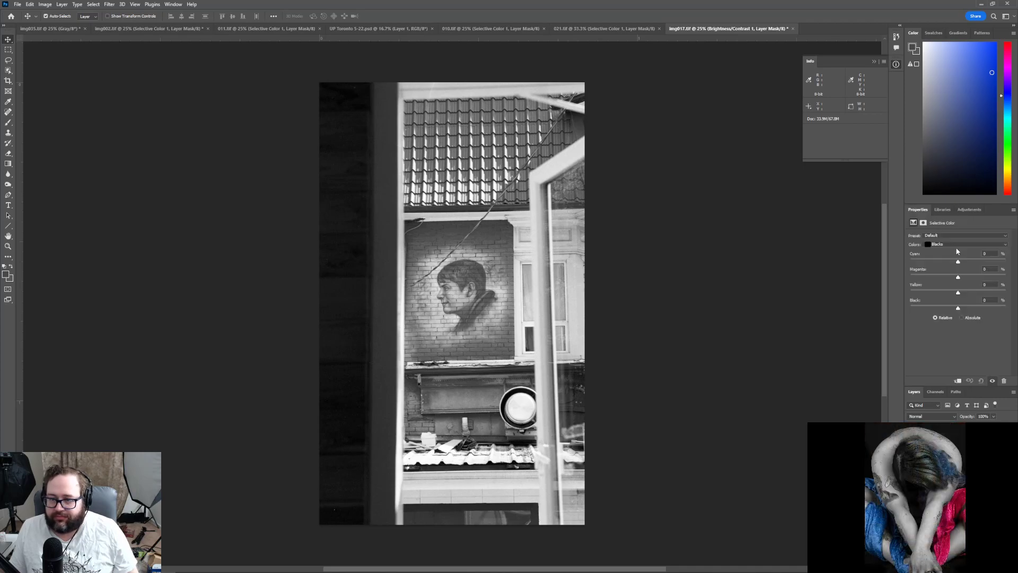
click(959, 245)
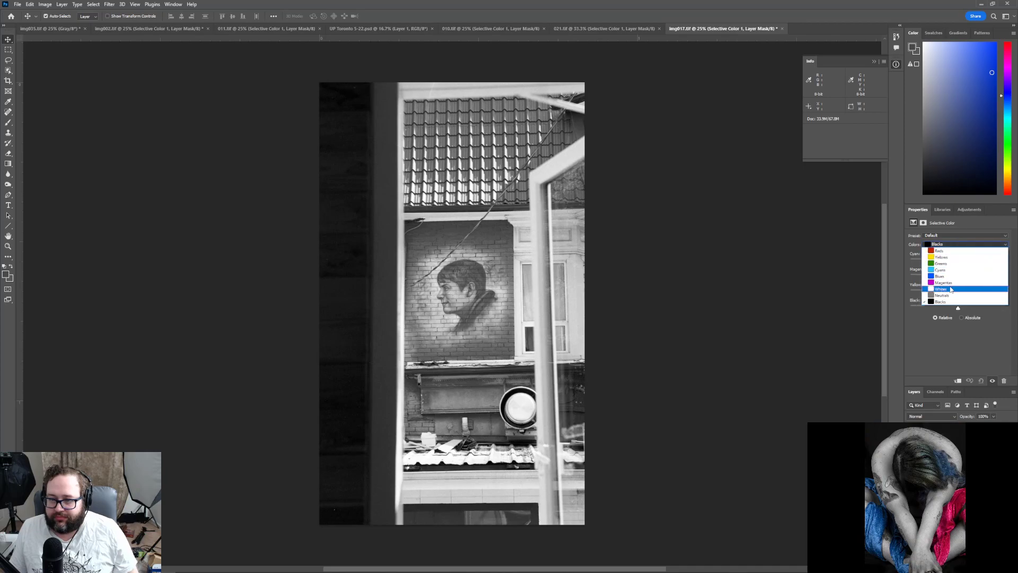
click(950, 290)
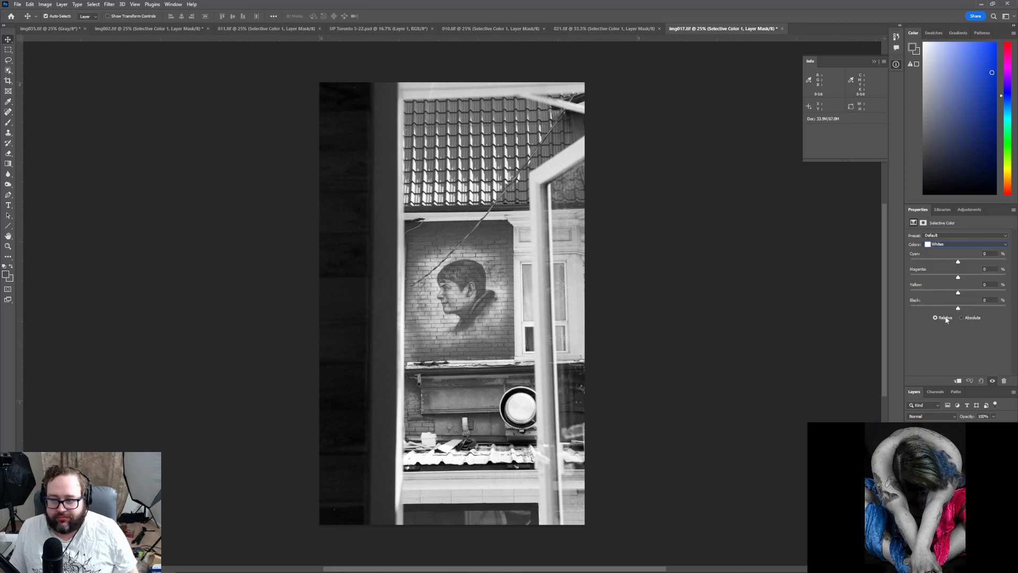
mouse_move(959, 310)
mouse_down()
mouse_move(984, 311)
mouse_move(964, 313)
mouse_up()
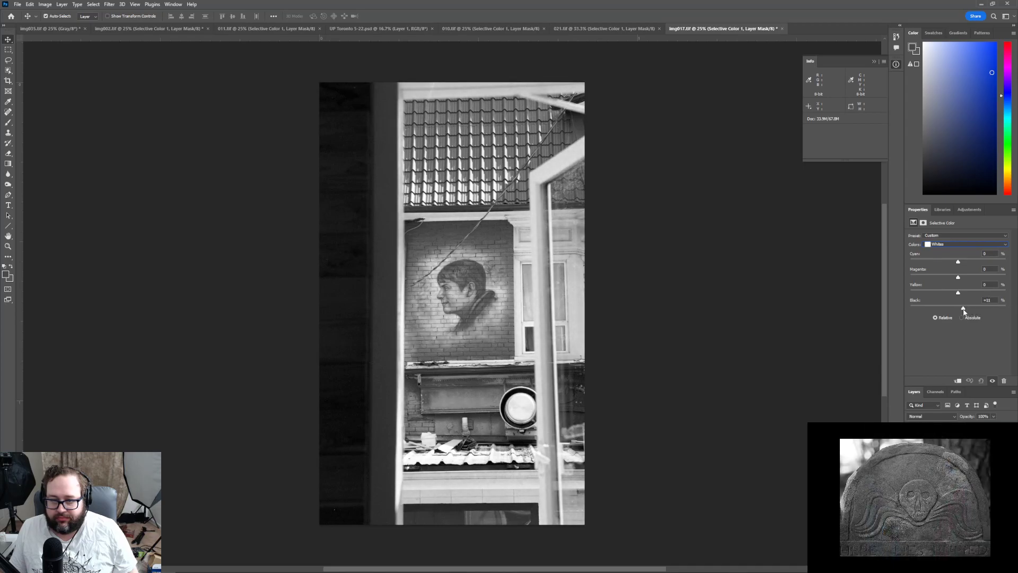
In the mural photo's Selective Color adjustment, raise the black amount slightly for the Neutrals and very slightly for the Blacks
click(943, 245)
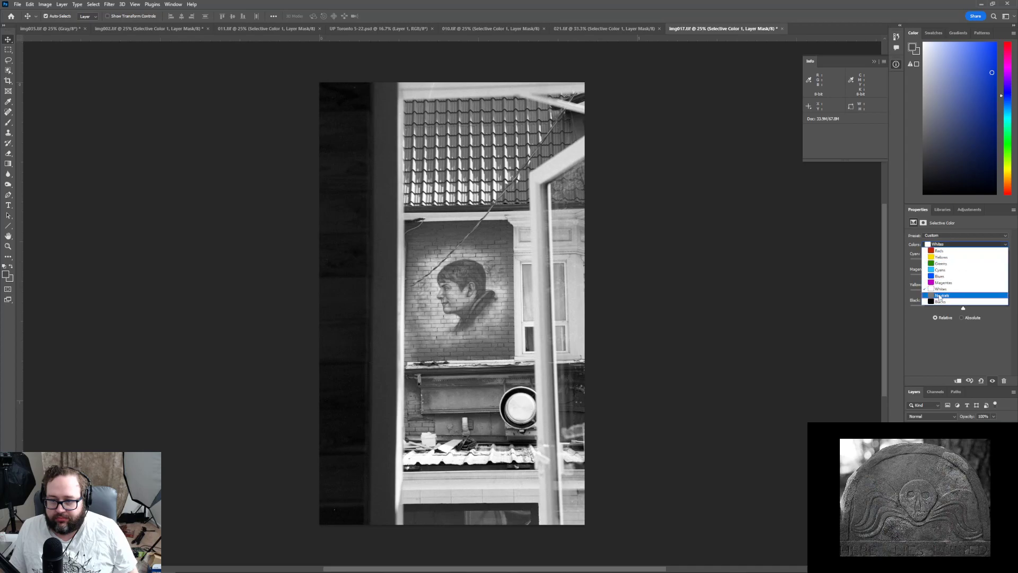
click(941, 296)
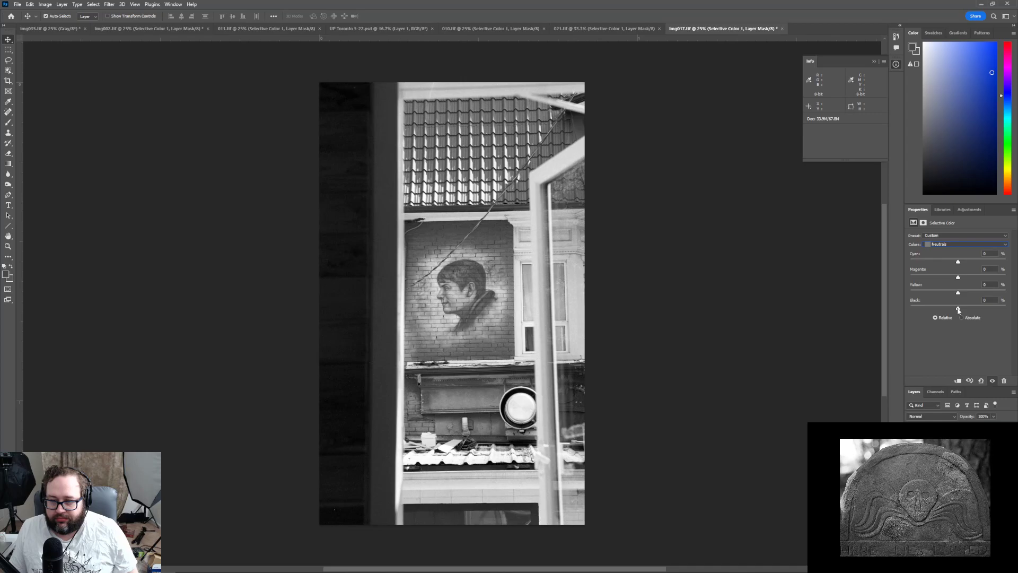
drag(959, 310, 962, 309)
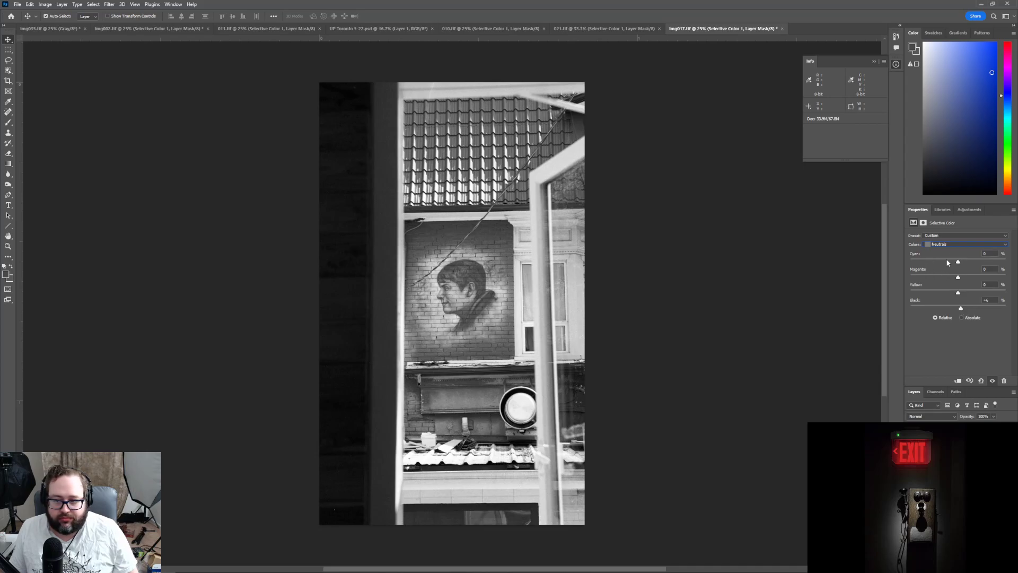
click(954, 244)
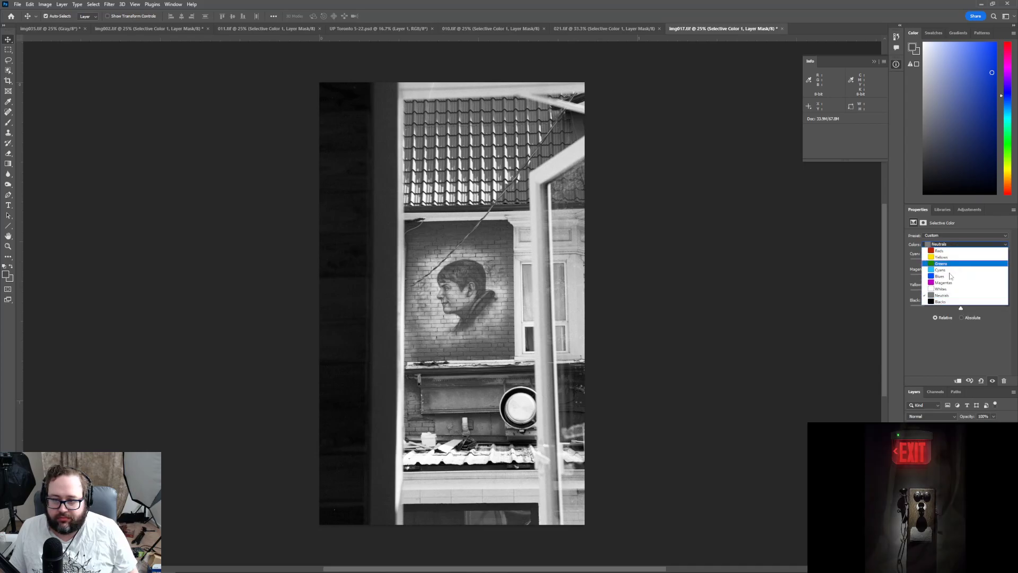
click(948, 302)
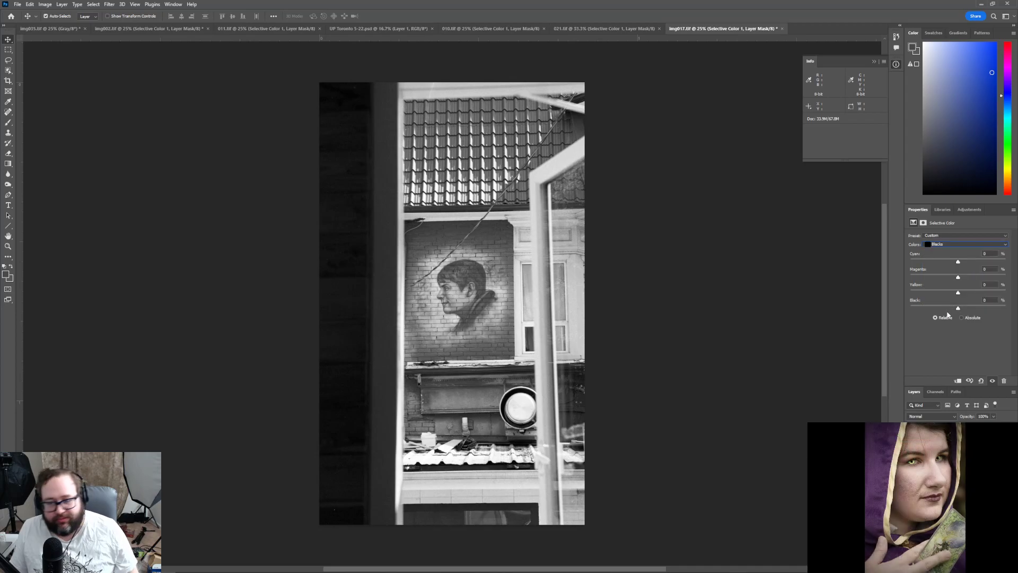
mouse_move(958, 308)
mouse_down()
mouse_move(999, 311)
mouse_move(959, 312)
mouse_up()
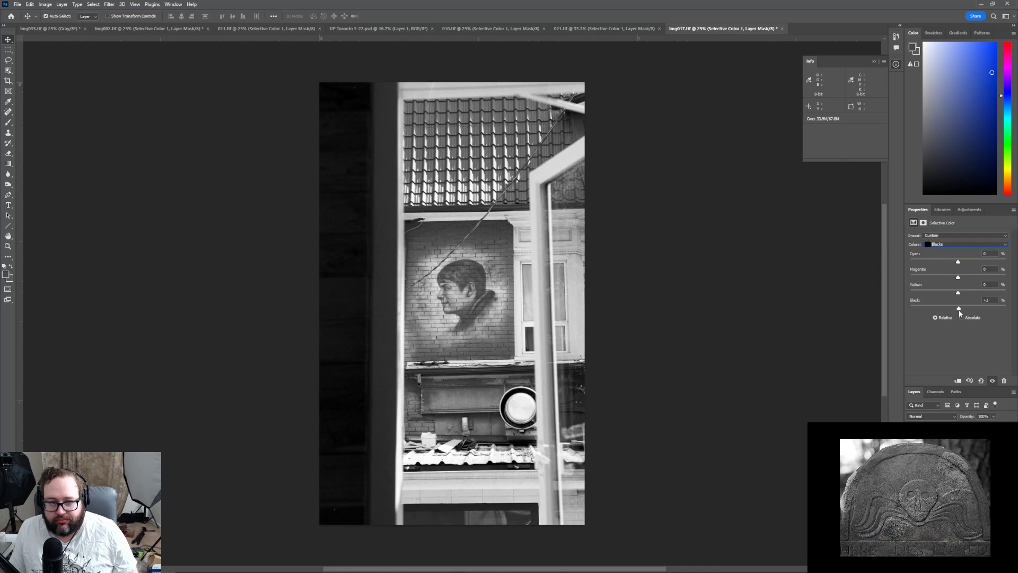
Readjust the black amount for the Neutrals to +7% in the mural photo's Selective Color adjustment
click(955, 244)
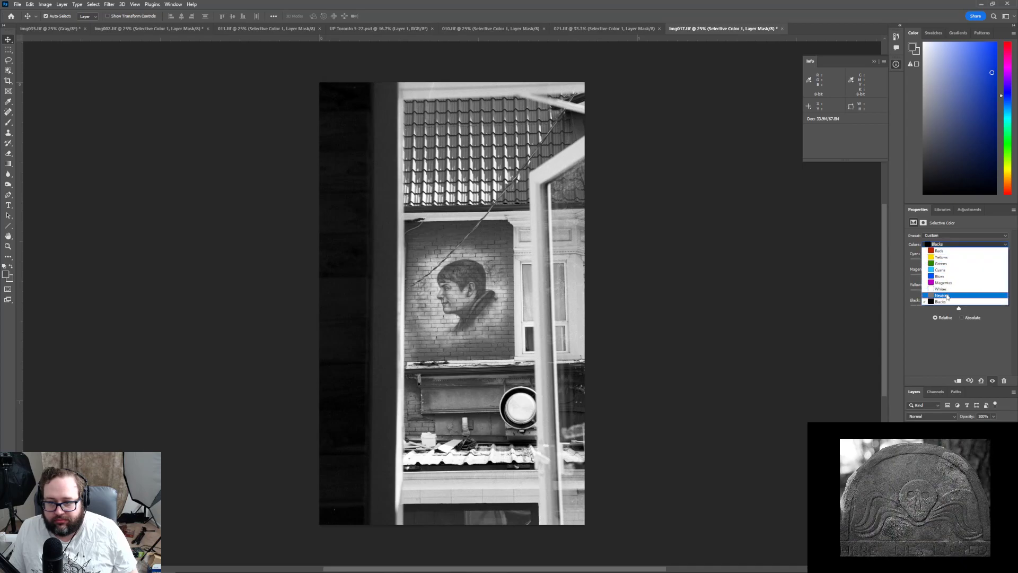
click(948, 295)
mouse_move(958, 309)
mouse_down()
mouse_move(883, 311)
mouse_move(960, 310)
mouse_up()
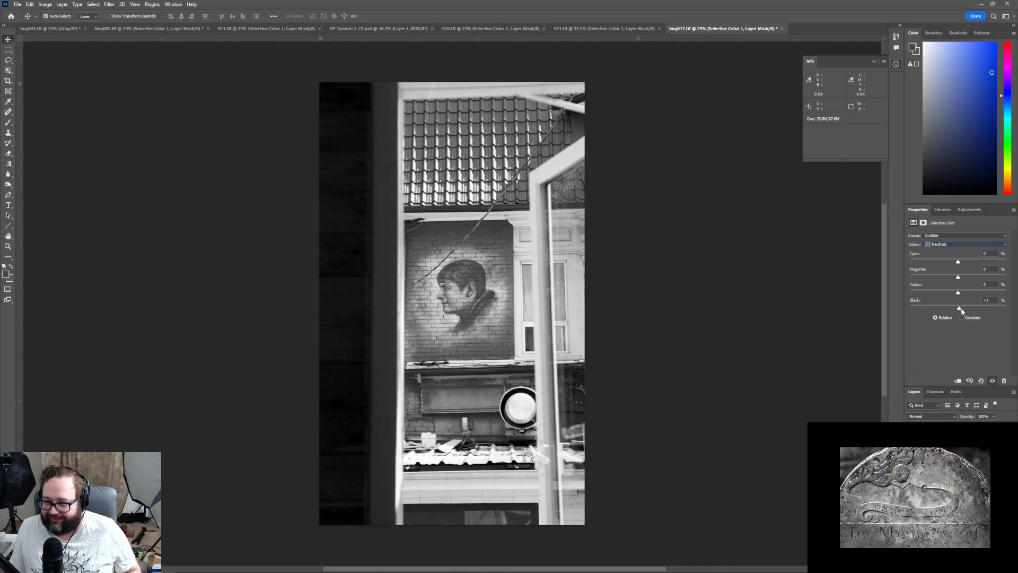
drag(962, 311, 962, 310)
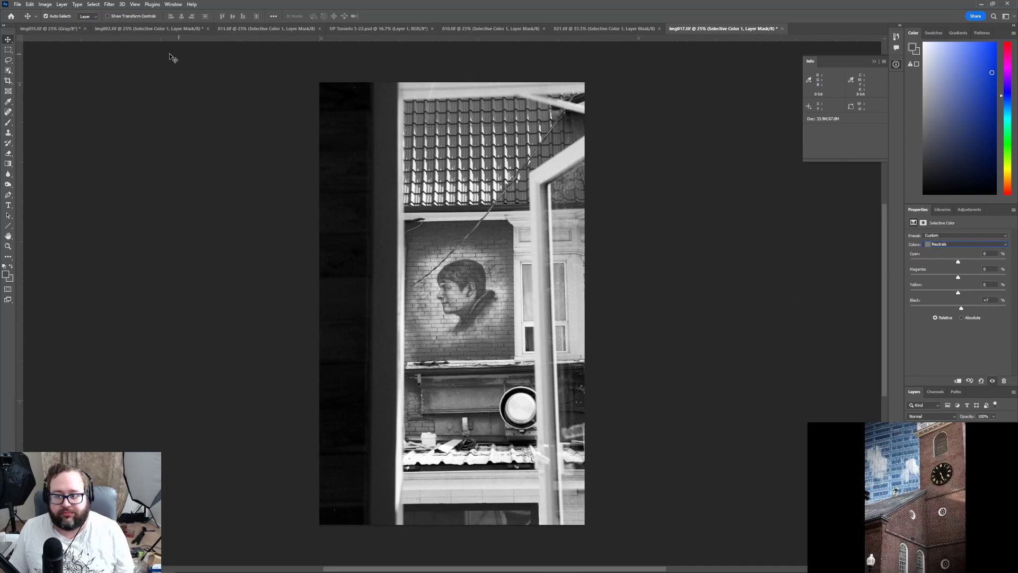
Save the img017.tif mural photo as a new layered TIFF named 017.tif in the Toronto May 2022 folder, keeping the default TIFF options
click(16, 4)
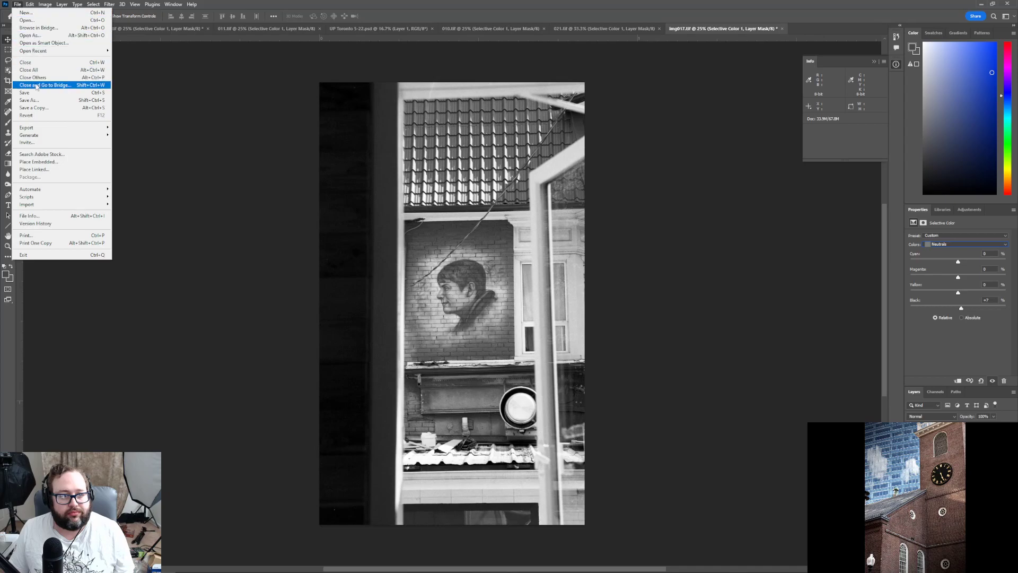
click(36, 100)
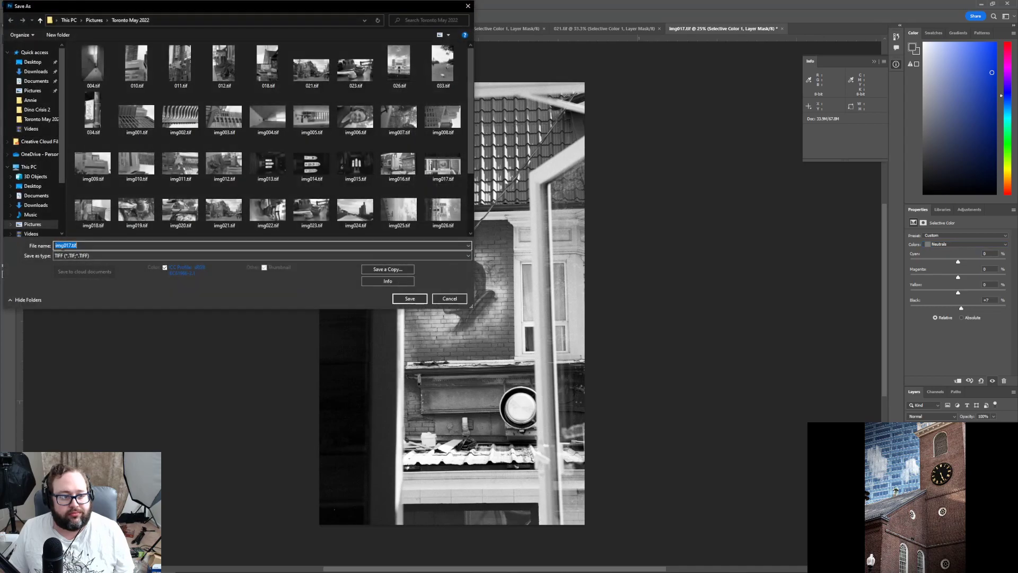
click(64, 246)
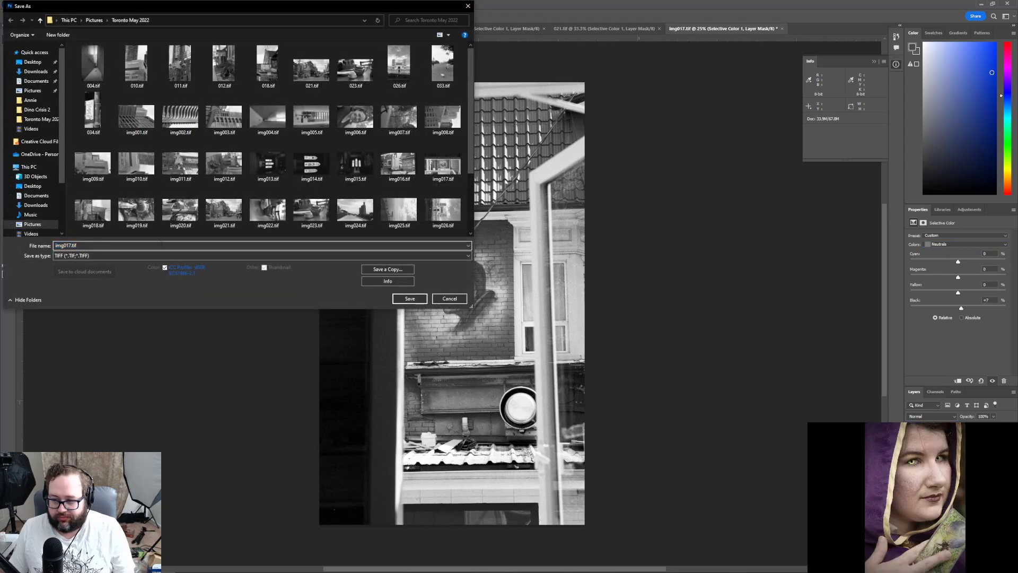
key(BackSpace)
key(BackSpace)
key(BackSpace)
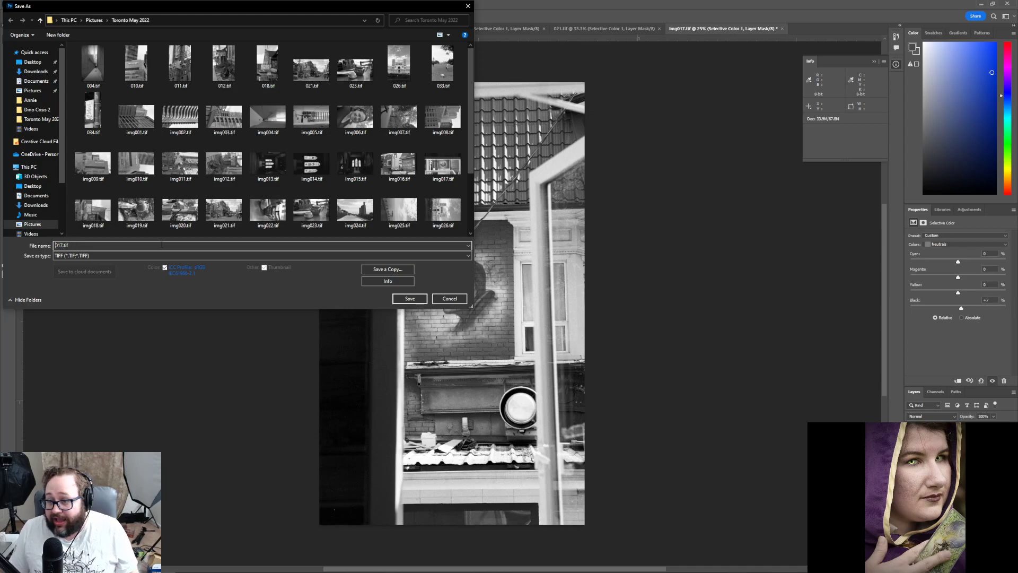
key(Return)
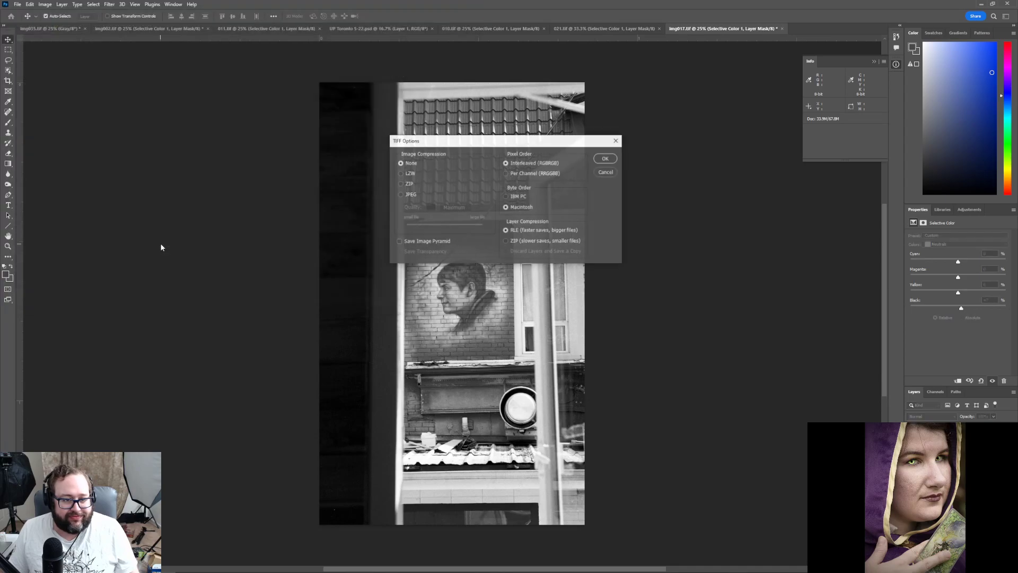
key(Return)
key(Return)
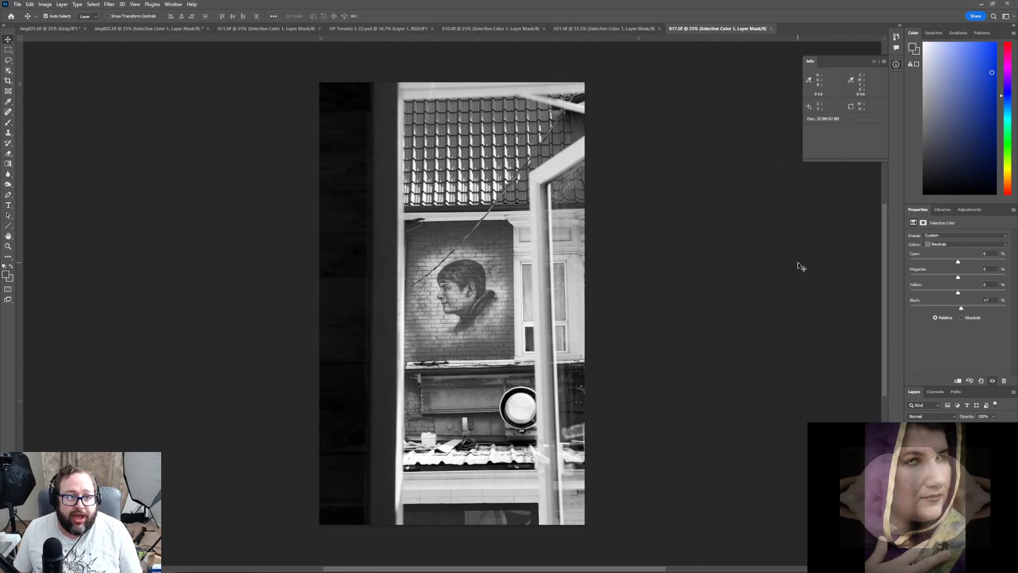
Close the img035.tif document without saving its changes
click(64, 30)
click(85, 28)
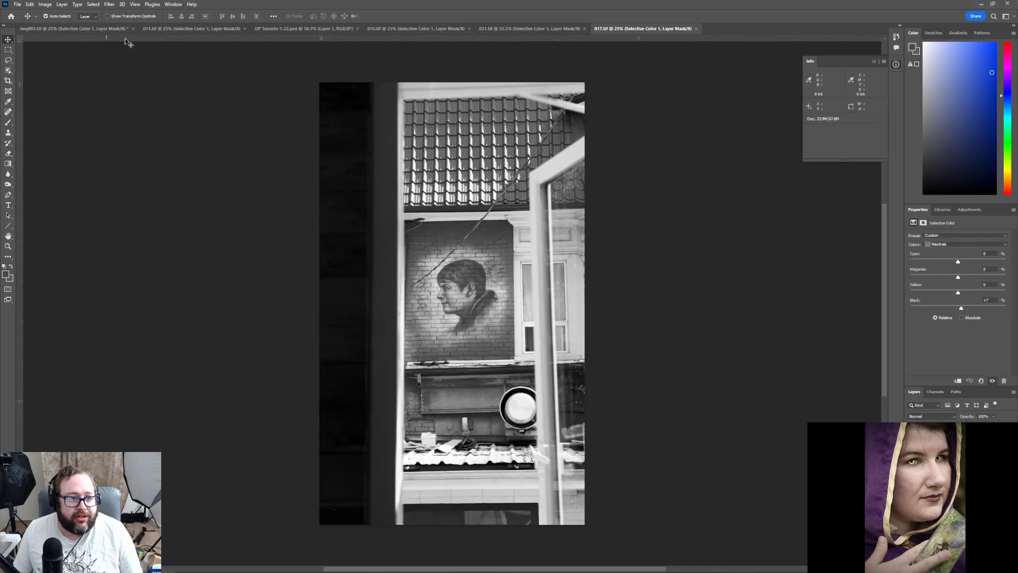
click(18, 5)
click(45, 102)
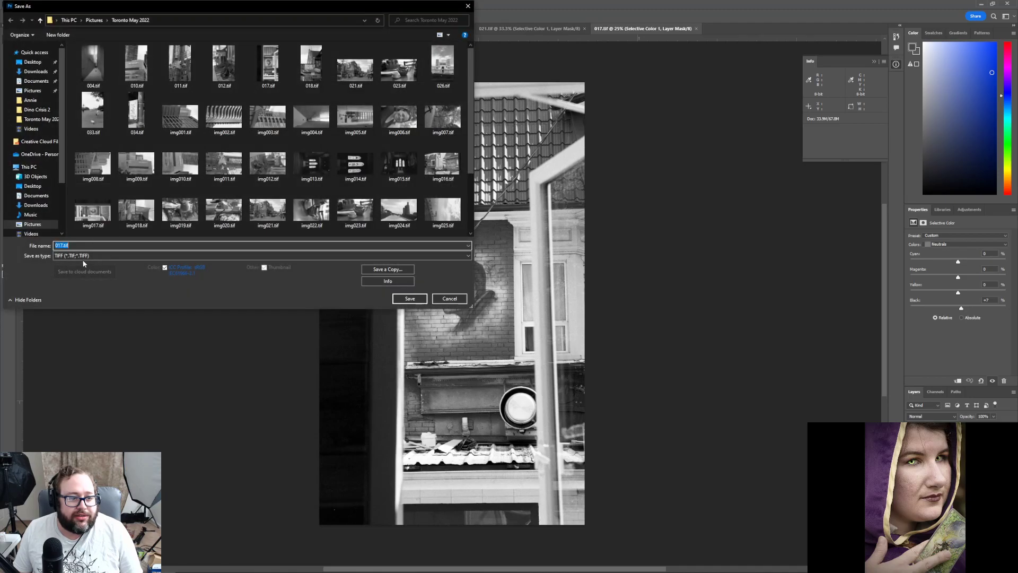
click(448, 298)
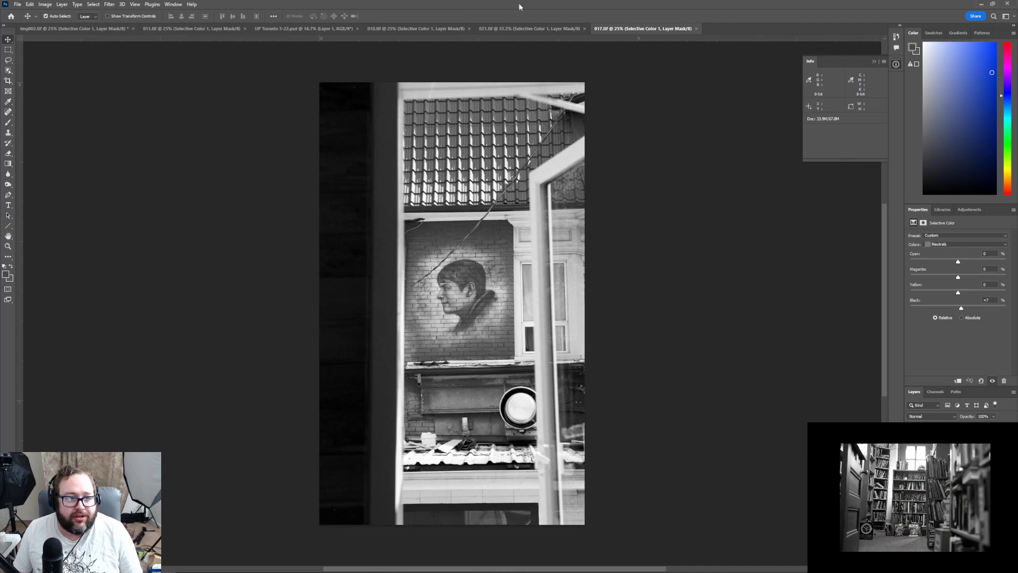
Close all remaining documents, including the UP Toronto 5-22.psd layout, and discard the unsaved changes in img002.tif
click(697, 28)
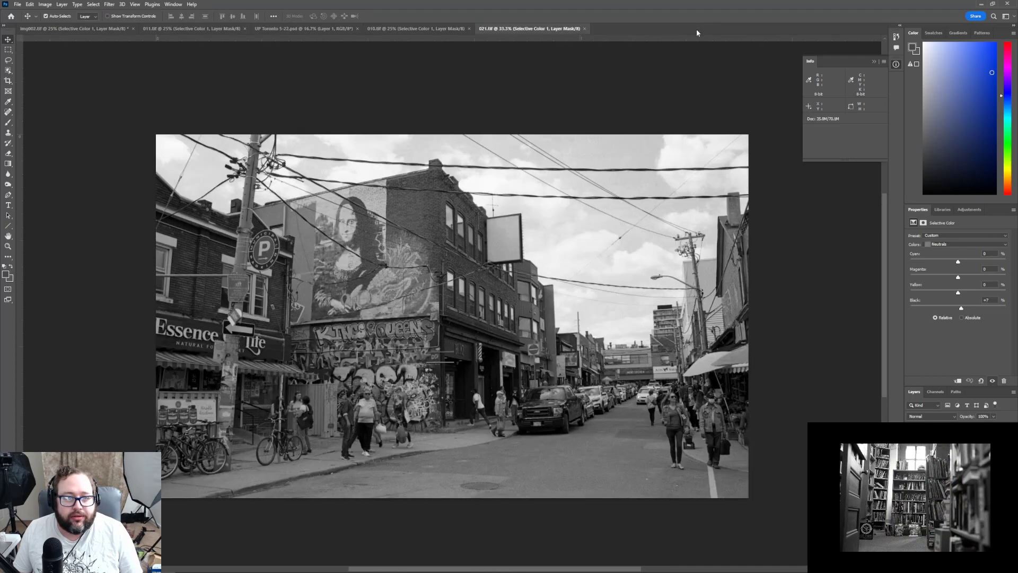
click(585, 29)
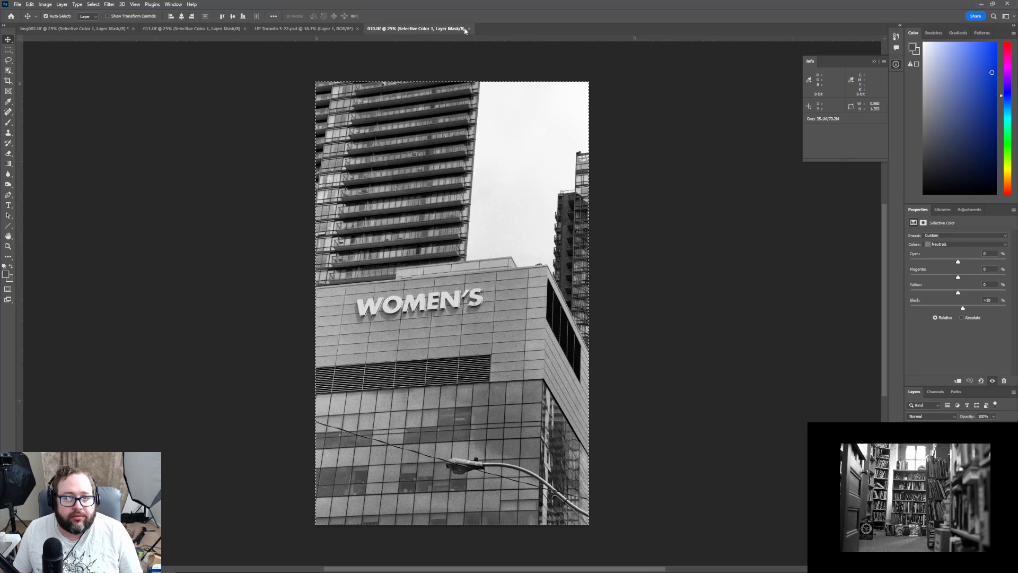
click(469, 29)
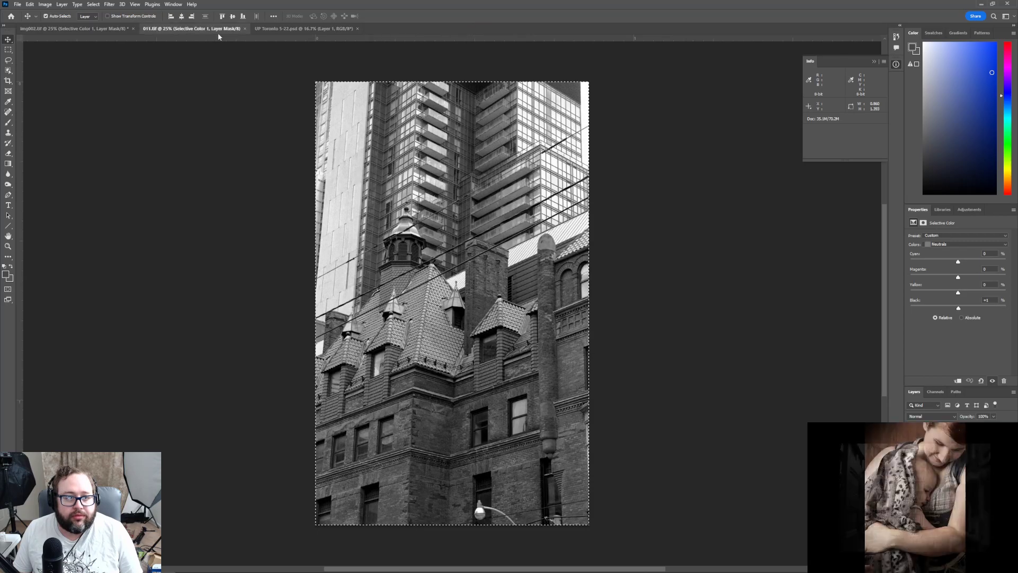
click(246, 29)
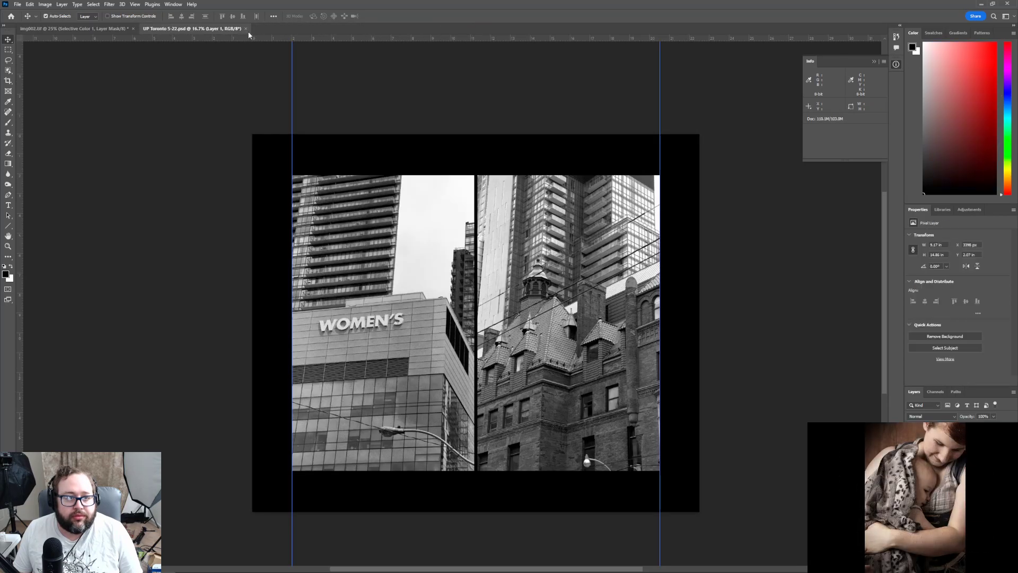
click(245, 29)
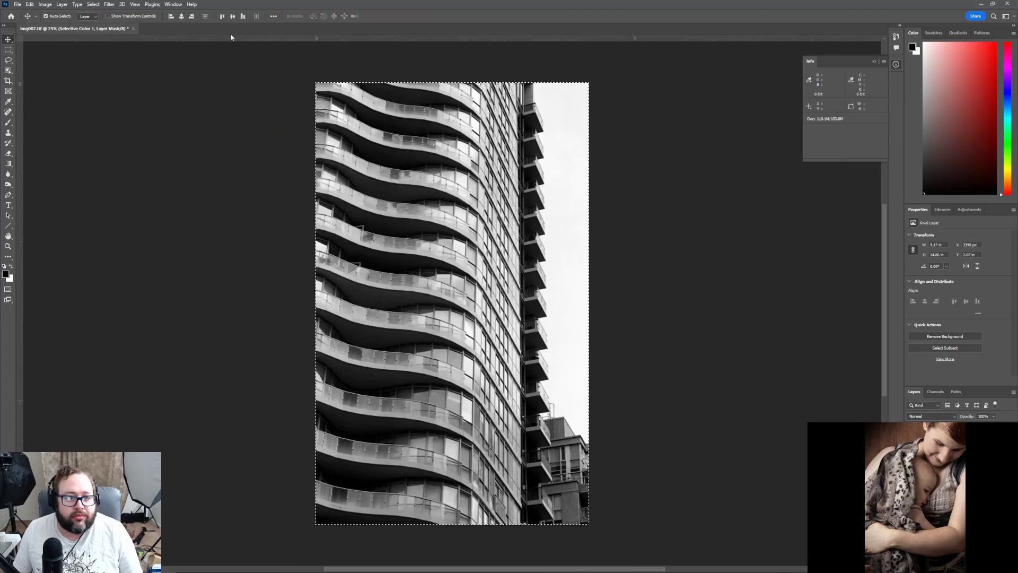
click(133, 30)
click(498, 208)
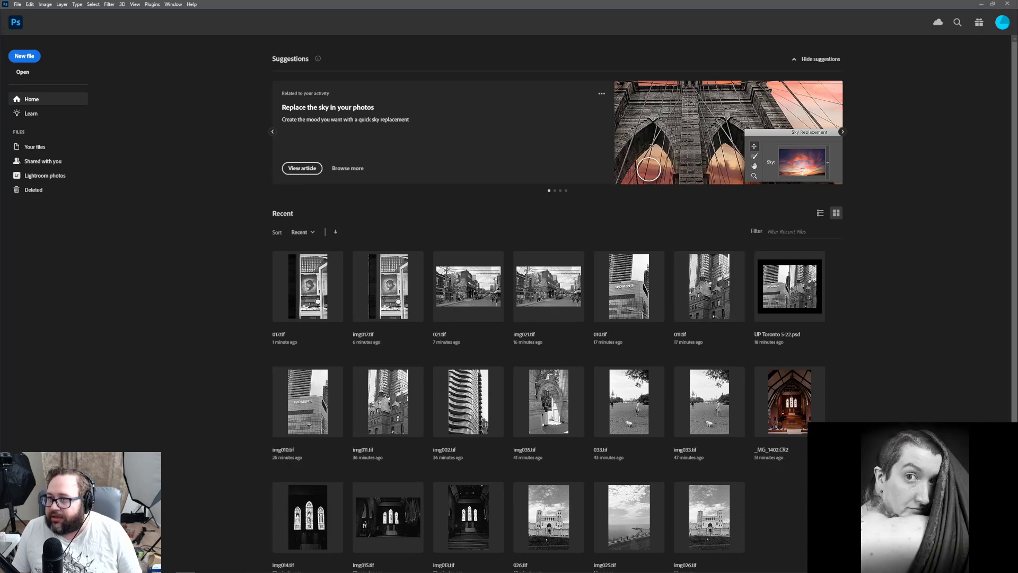
Switch to Bridge, go to the edited photos in the Toronto May 2022 folder, and enlarge the preview by shrinking the thumbnail strip
drag(1017, 139, 348, 3)
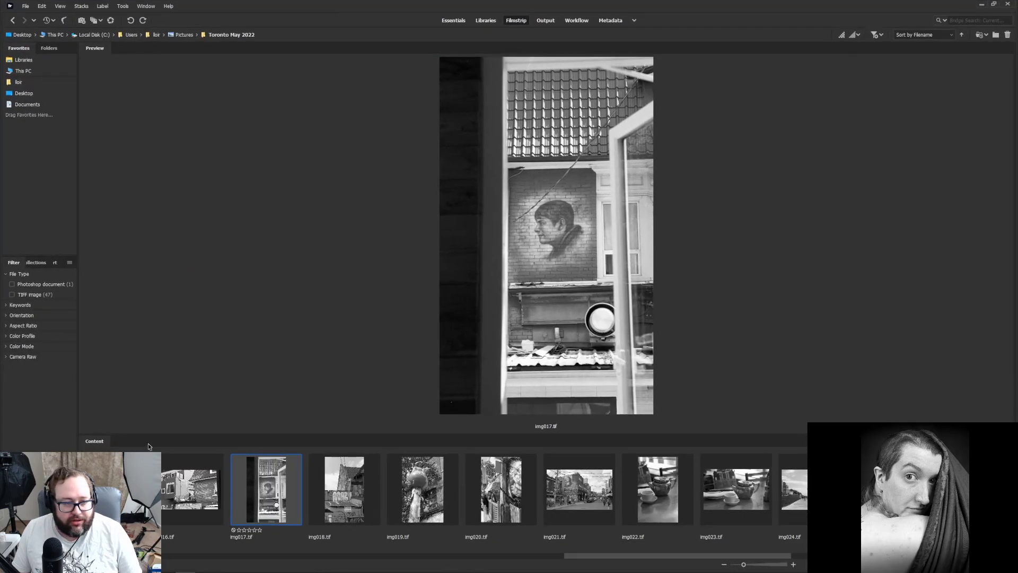
drag(613, 558, 210, 558)
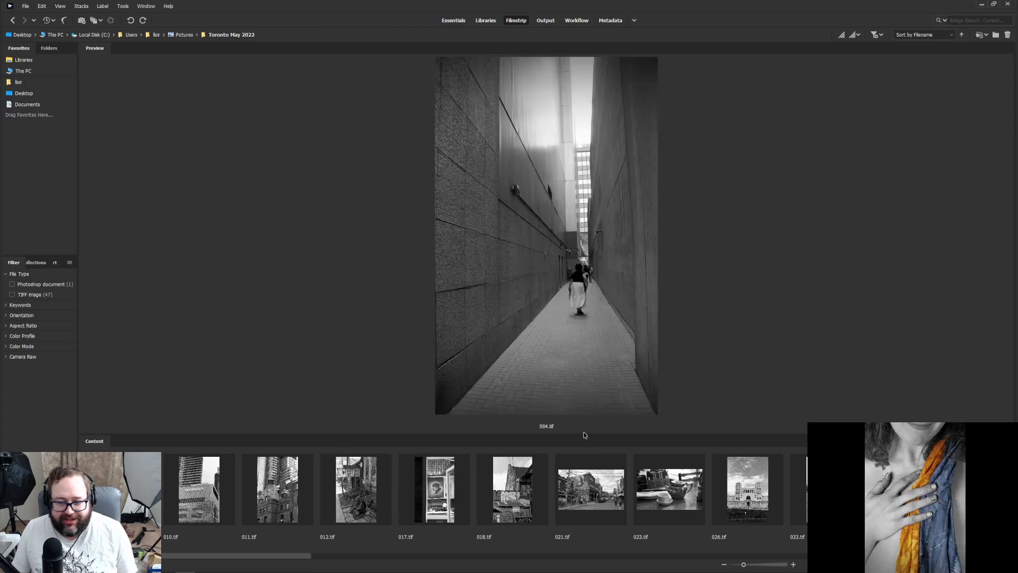
drag(580, 432, 574, 486)
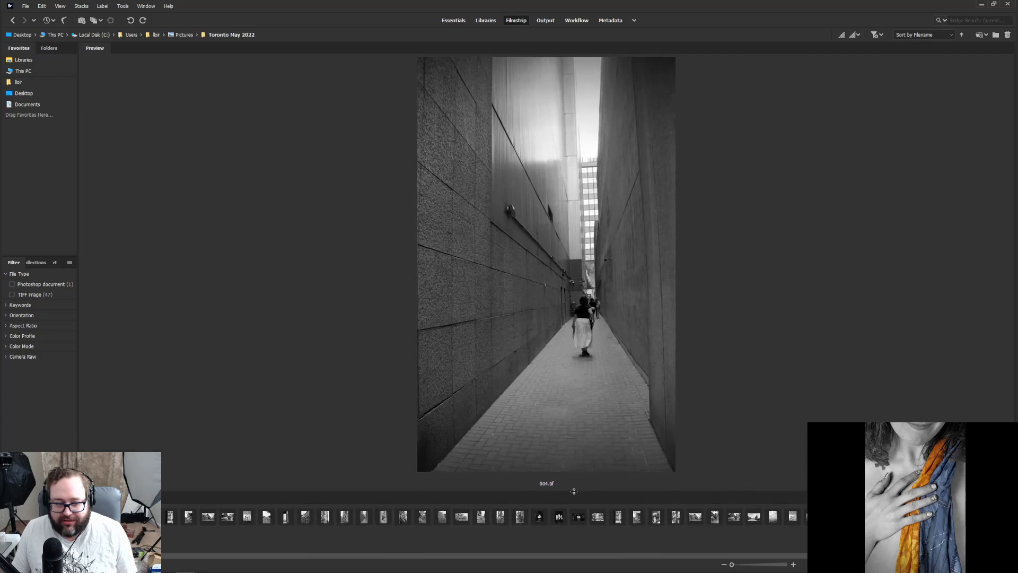
drag(206, 490, 212, 478)
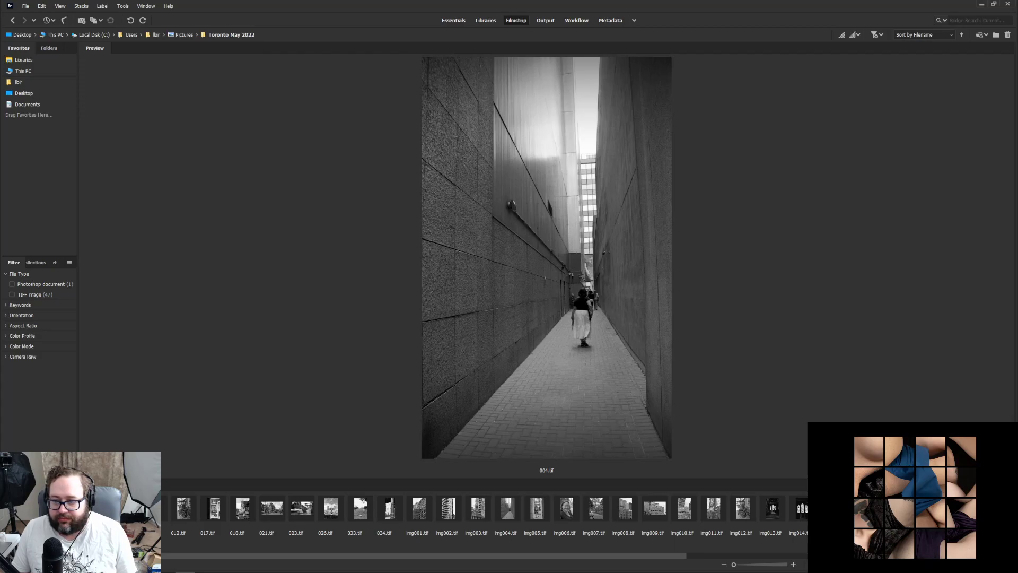
Preview the edited photos one after another, from 010.tif through 034.tif
key(Right)
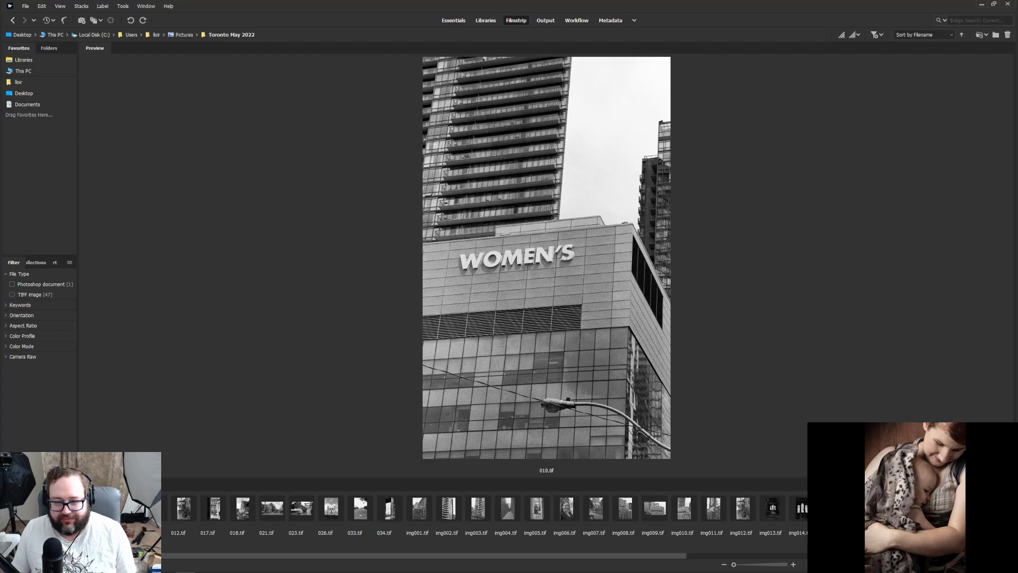
key(Right)
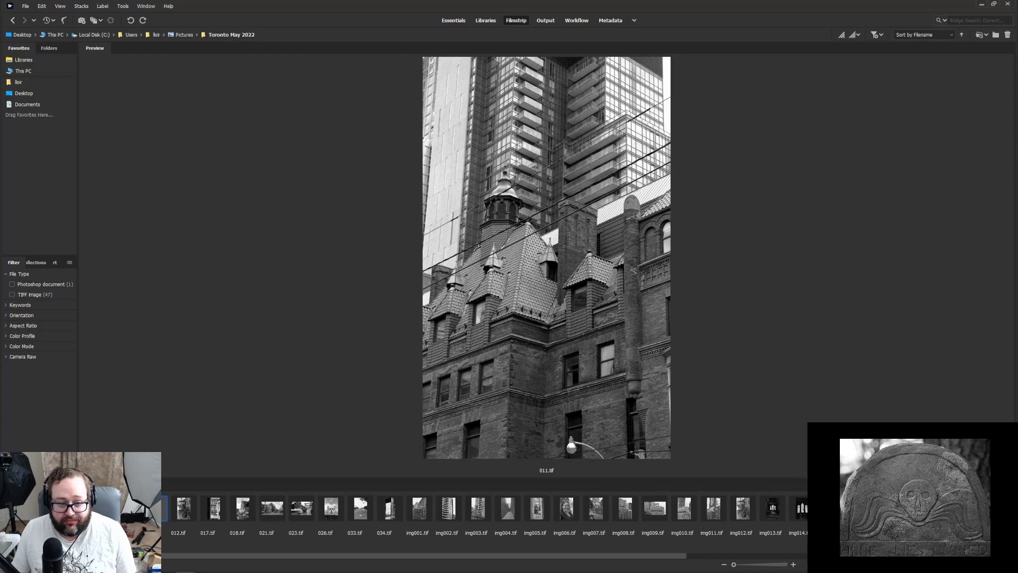
click(184, 509)
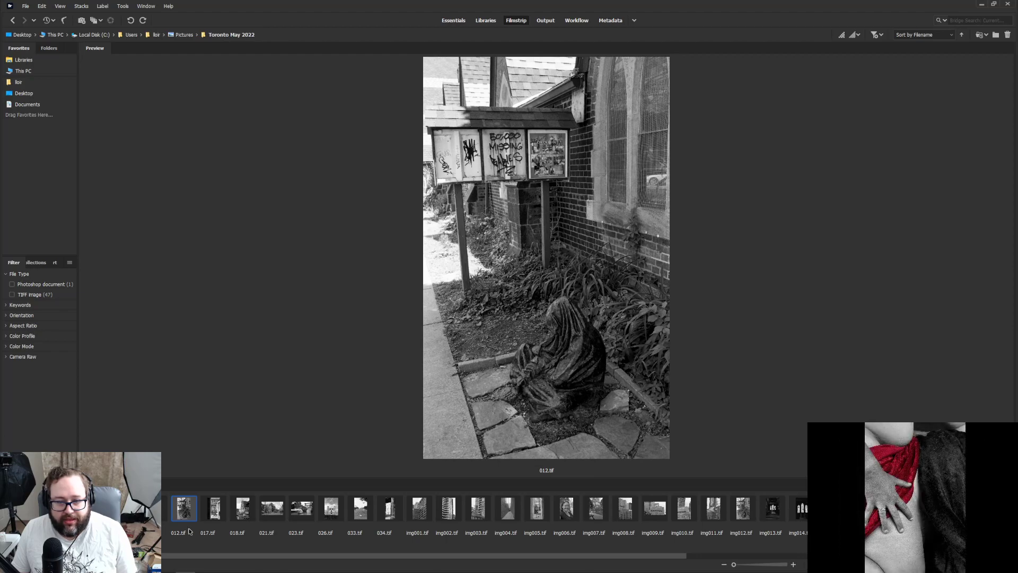
click(215, 512)
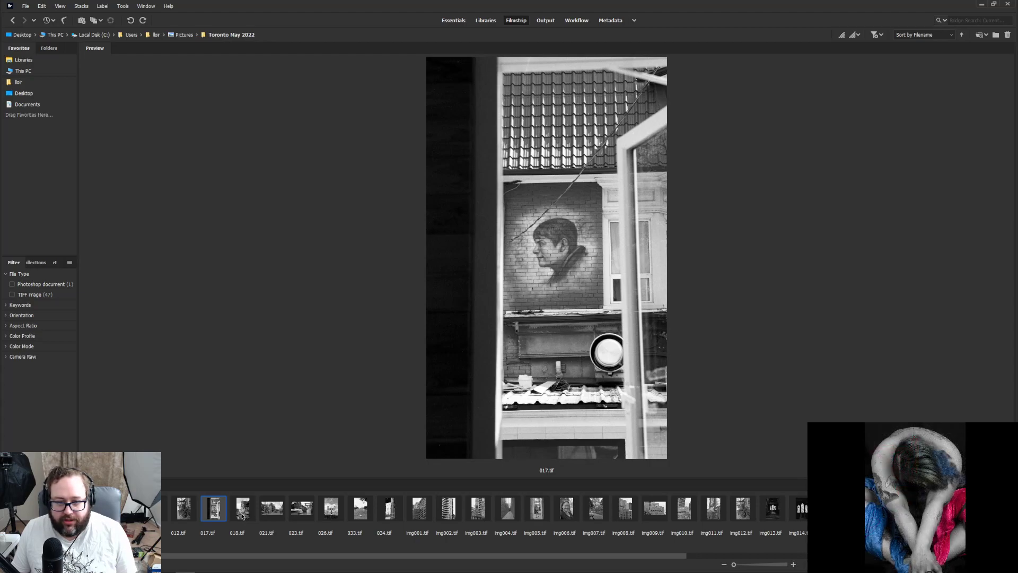
click(242, 514)
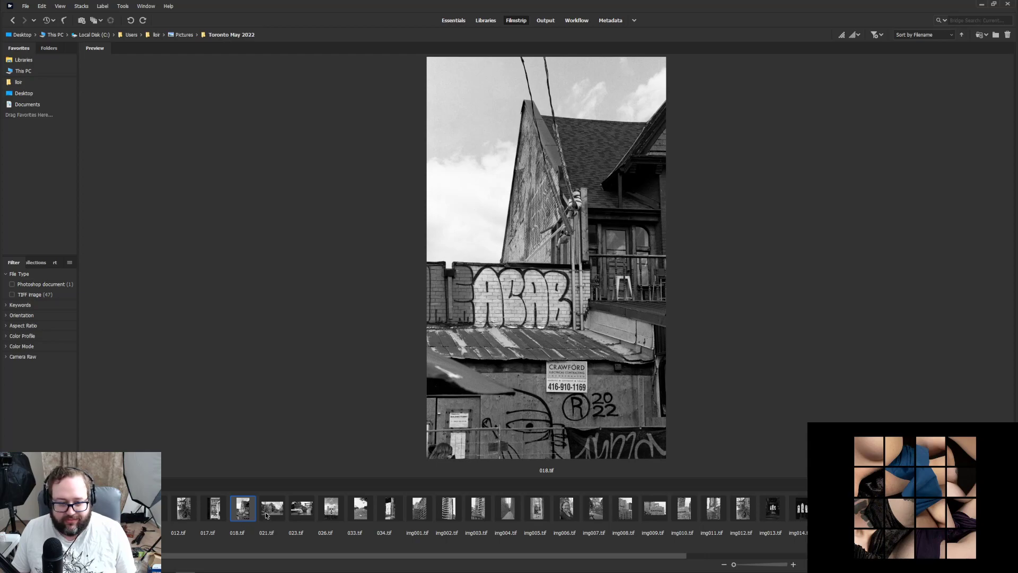
click(267, 509)
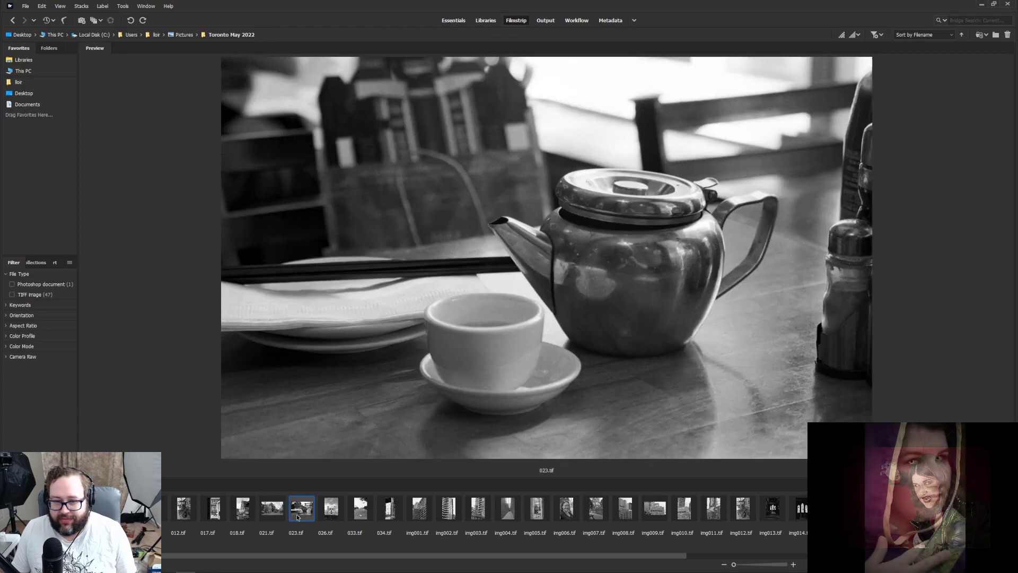
click(297, 518)
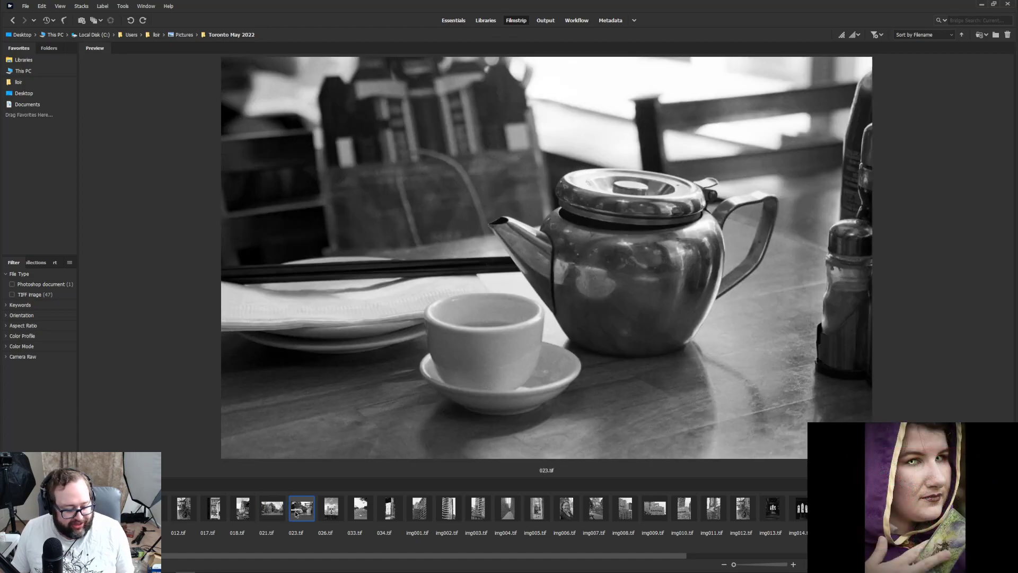
click(328, 513)
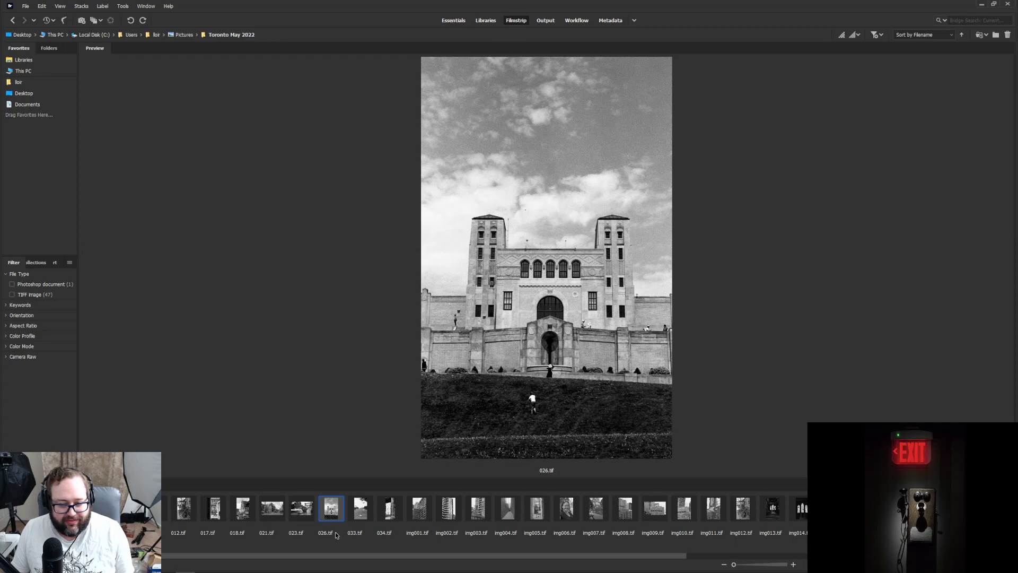
click(361, 512)
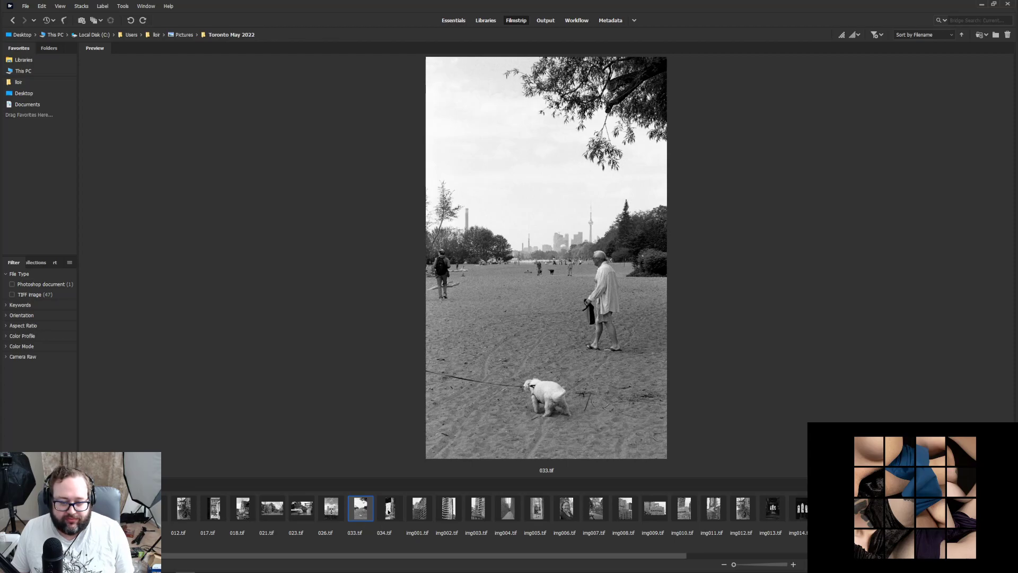
click(389, 512)
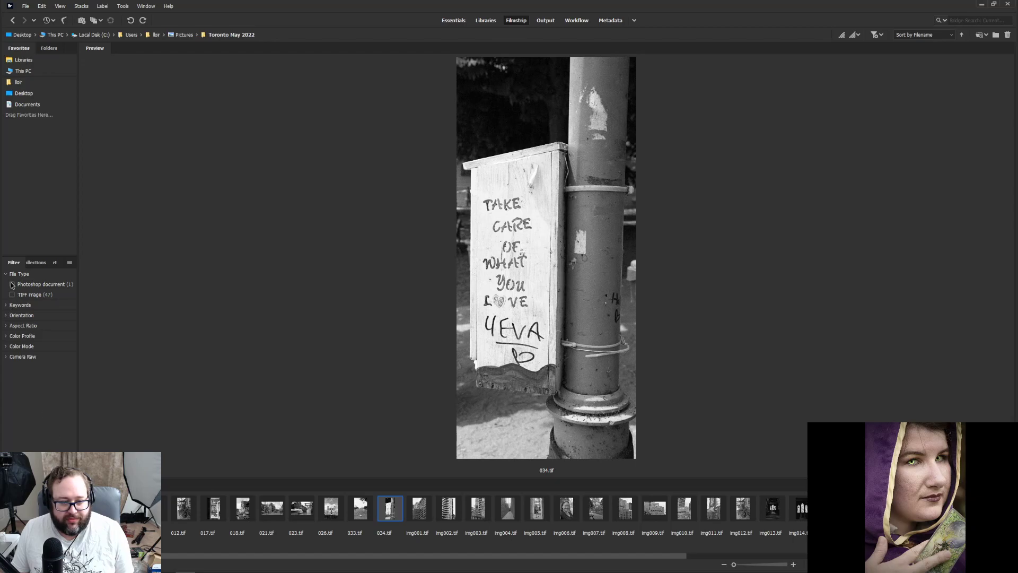
Filter the folder by the Photoshop document file type to preview the UP Toronto 5-22.psd layout
click(12, 285)
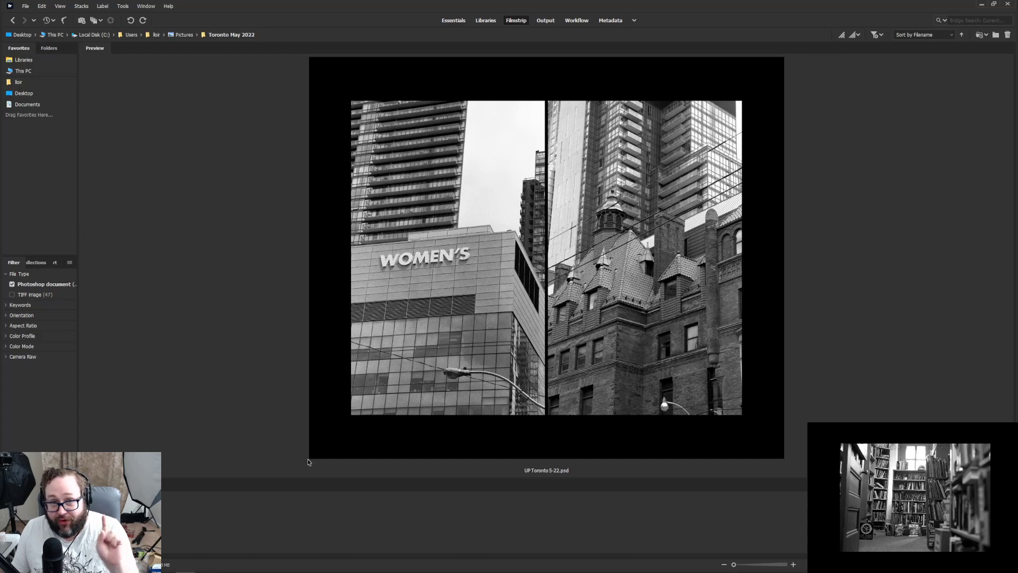
click(11, 285)
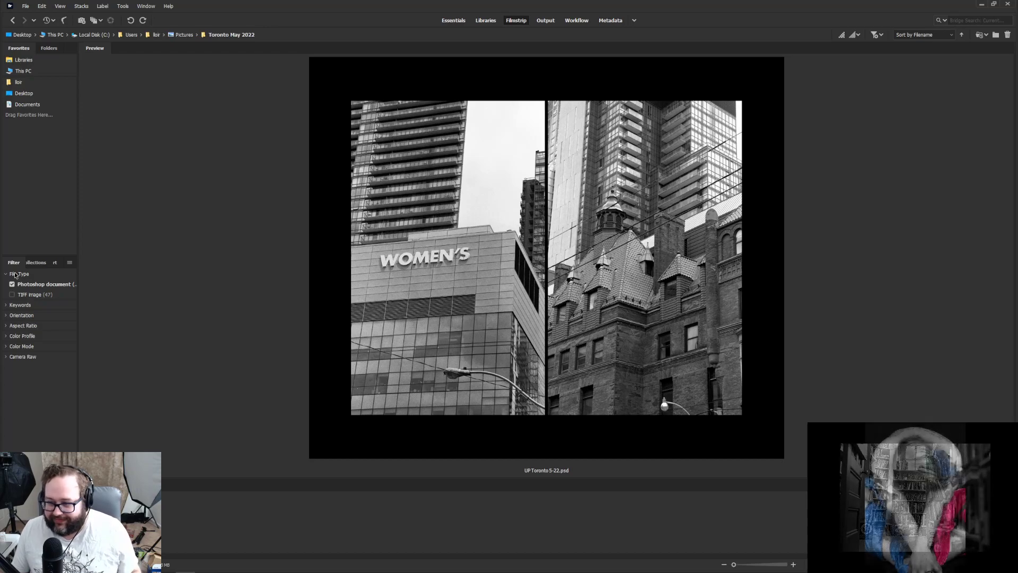